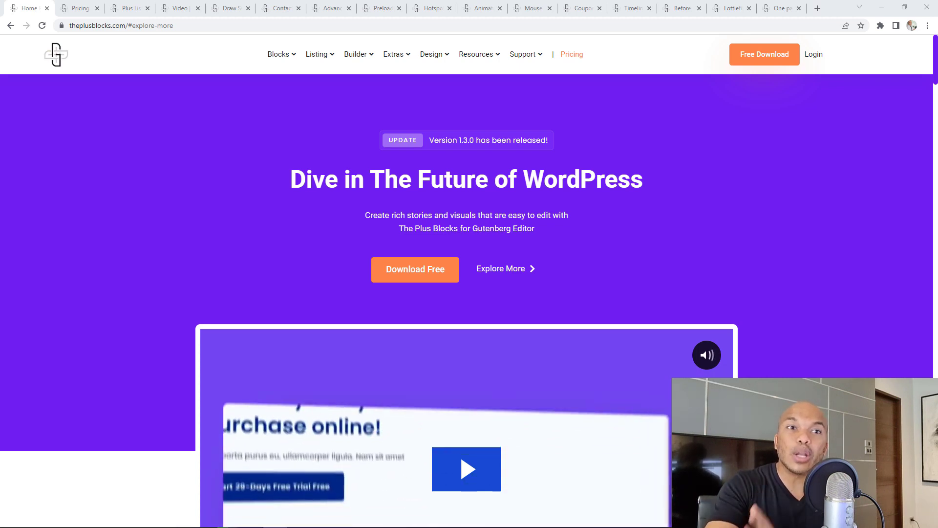
Look through the homepage's video and block collection, and view the Starter, Professional and Studio plans on the pricing page.
scroll(277, 200, "down", 5)
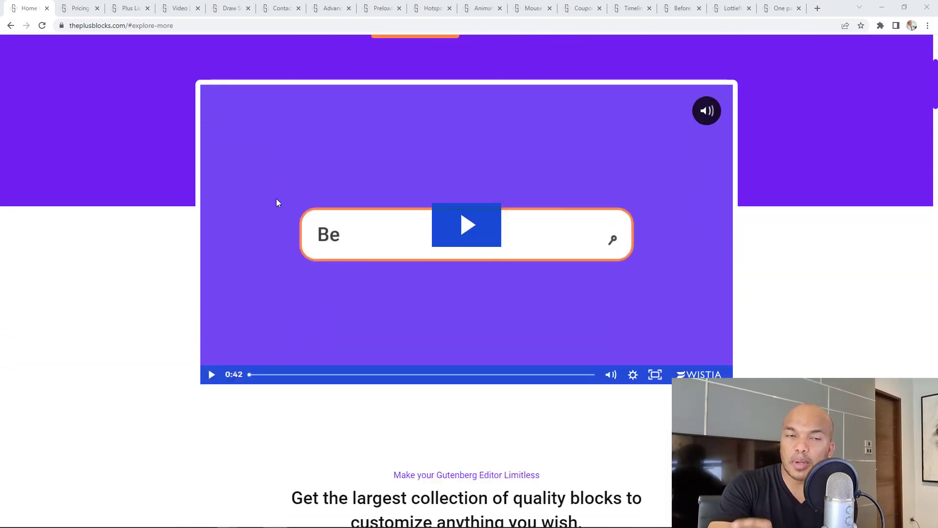
scroll(276, 202, "down", 8)
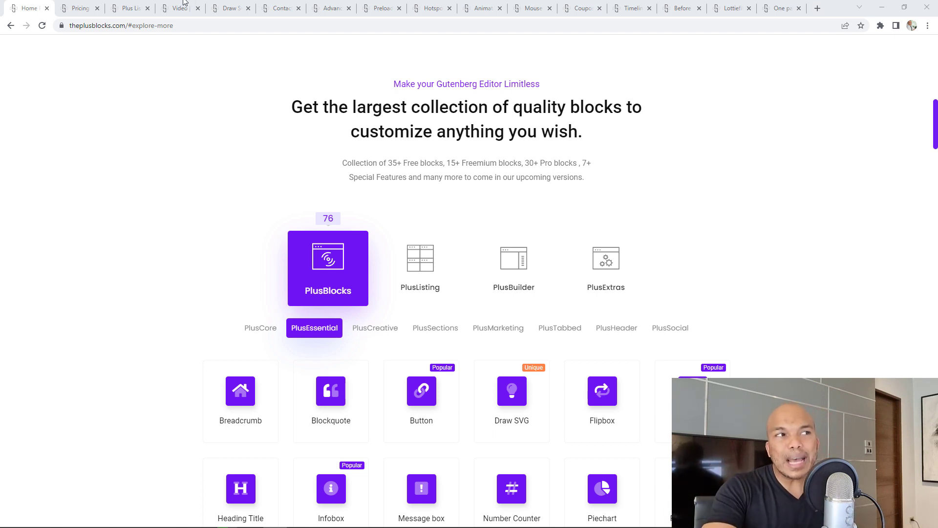
left_click(89, 8)
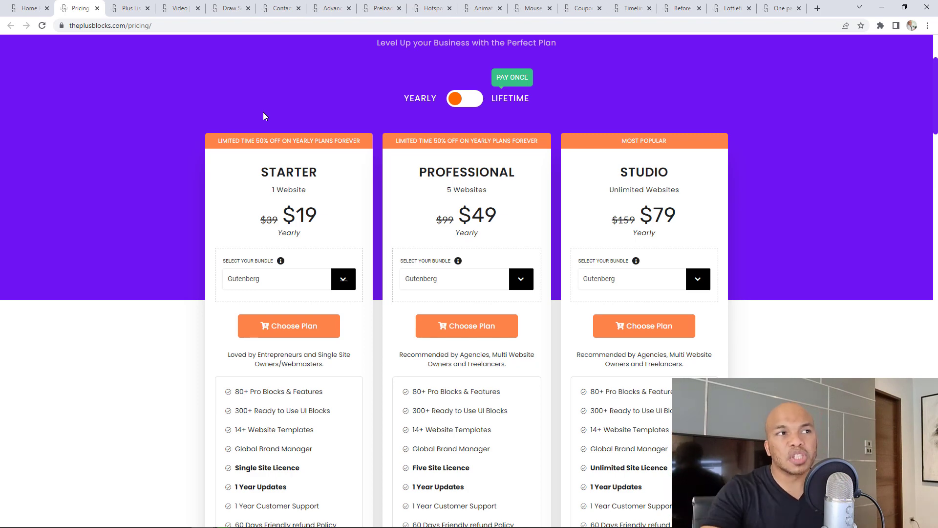
View the Plus Listing, Video Player and Draw SVG pages, including the On Hover Draw and On Time Draw demos.
left_click(136, 8)
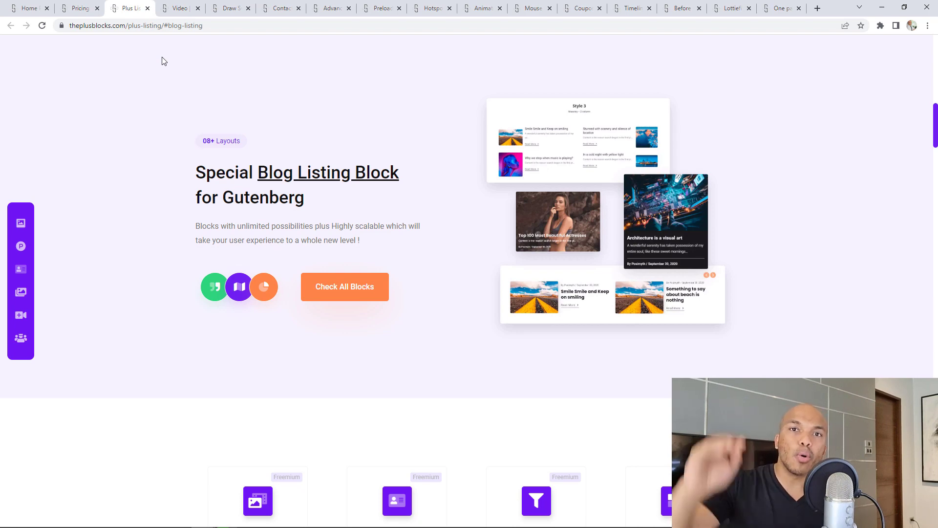
left_click(175, 7)
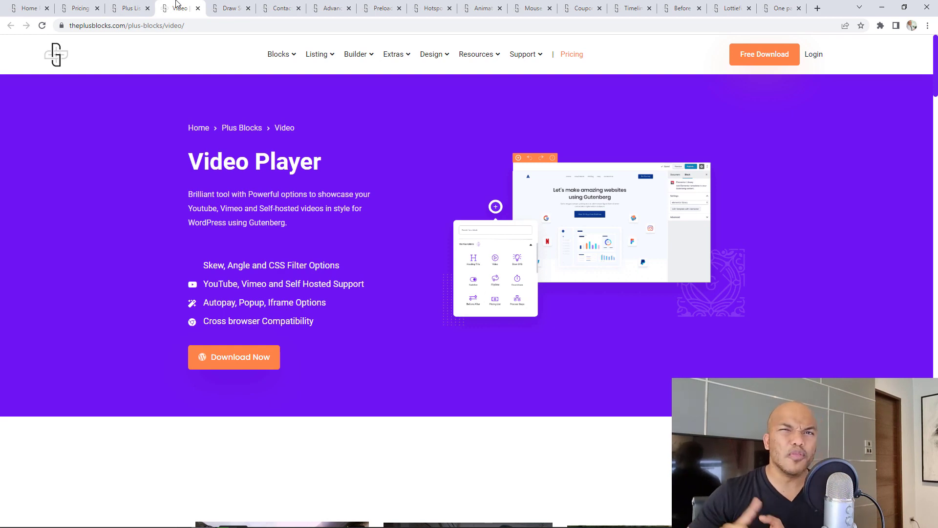
left_click(228, 5)
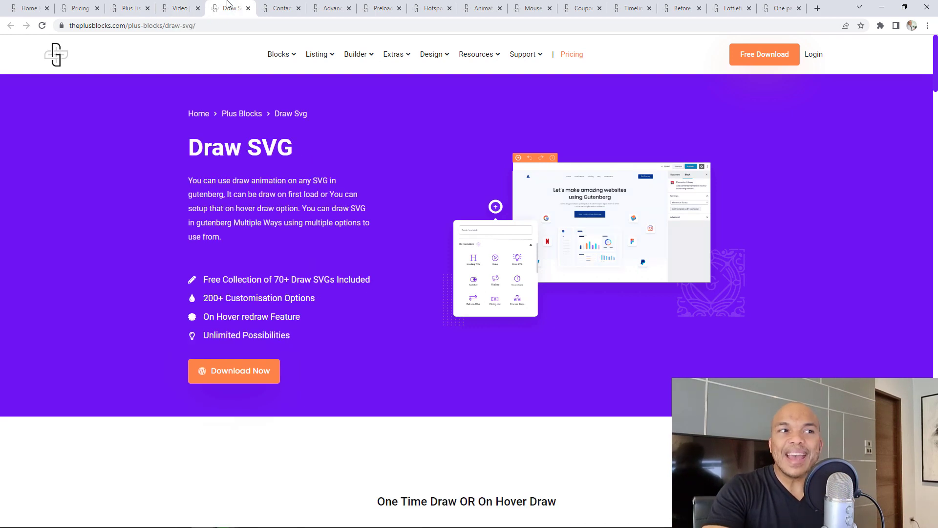
scroll(344, 142, "down", 7)
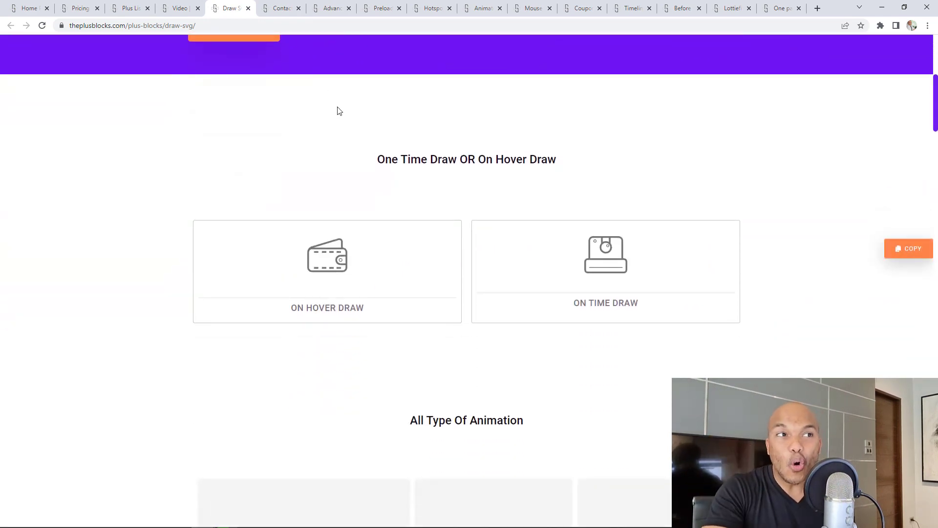
View the Contact form 7 page and examine the line chart demo on the Advance Charts page.
left_click(276, 6)
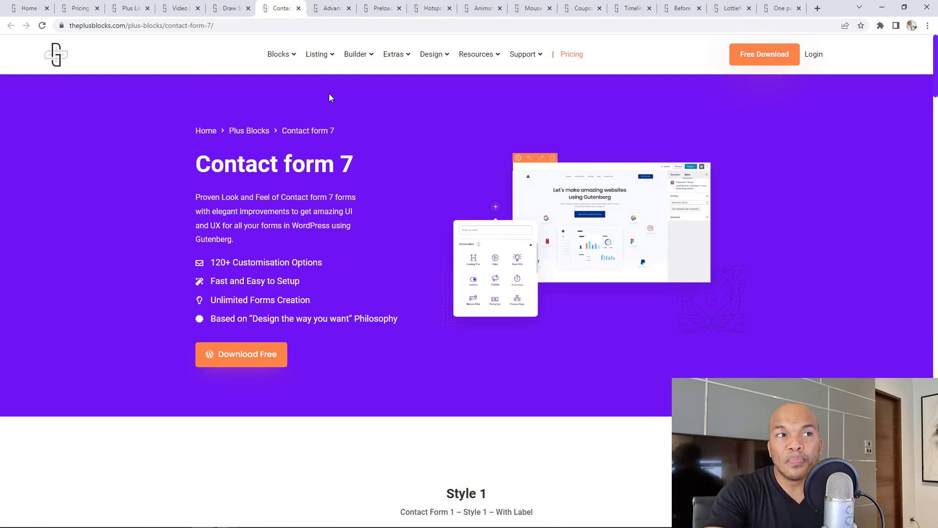
left_click(328, 8)
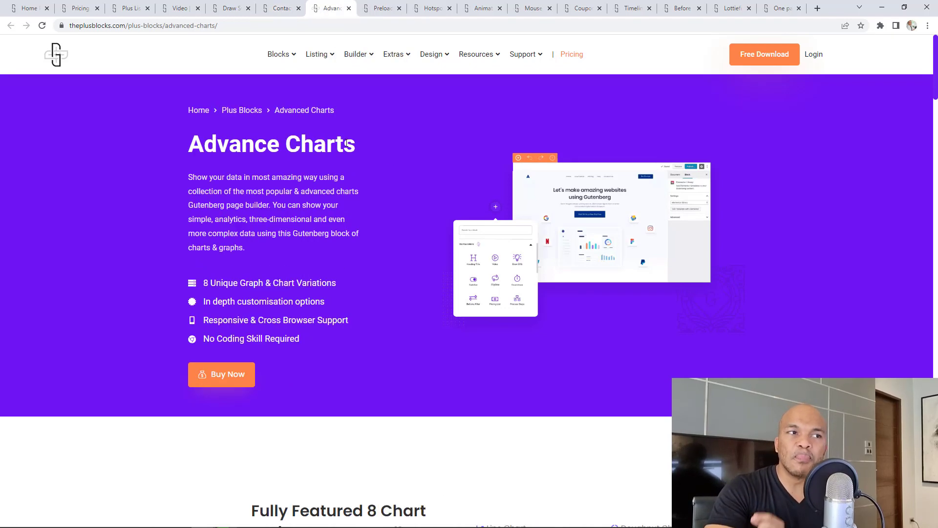
scroll(409, 161, "down", 2)
scroll(408, 162, "down", 15)
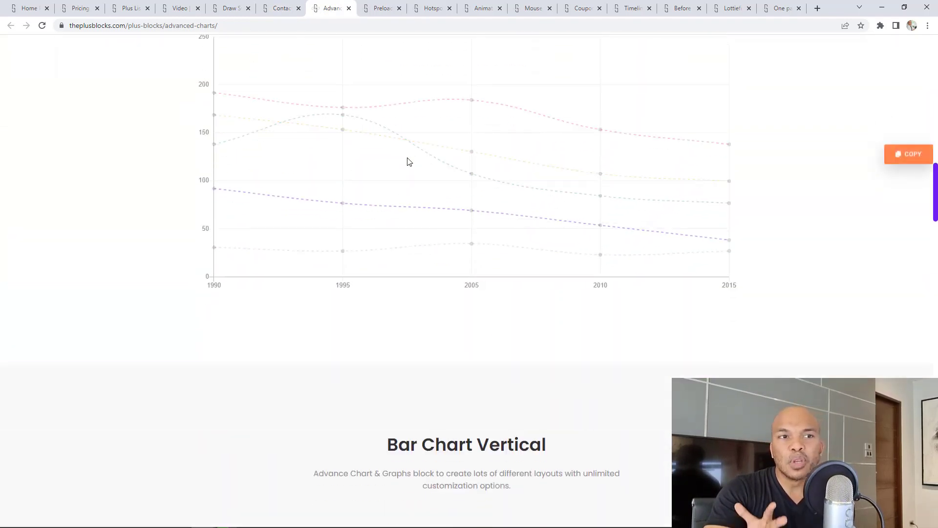
scroll(409, 161, "up", 6)
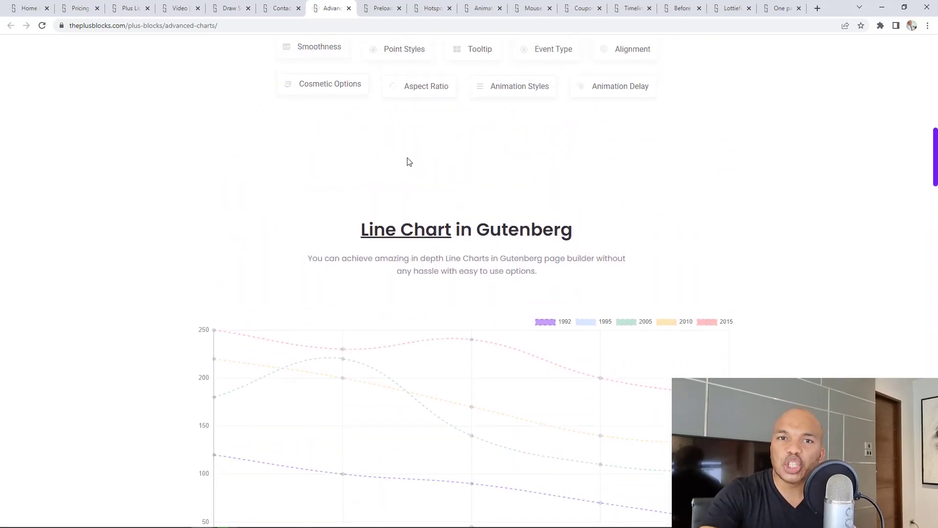
Open the Preloader block page and look through its demo animations.
left_click(377, 6)
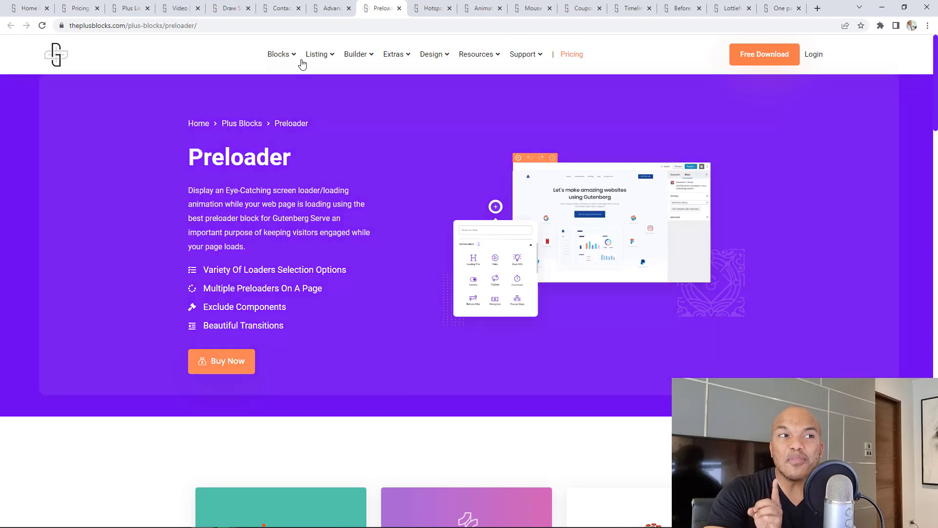
mouse_move(300, 61)
scroll(661, 384, "down", 6)
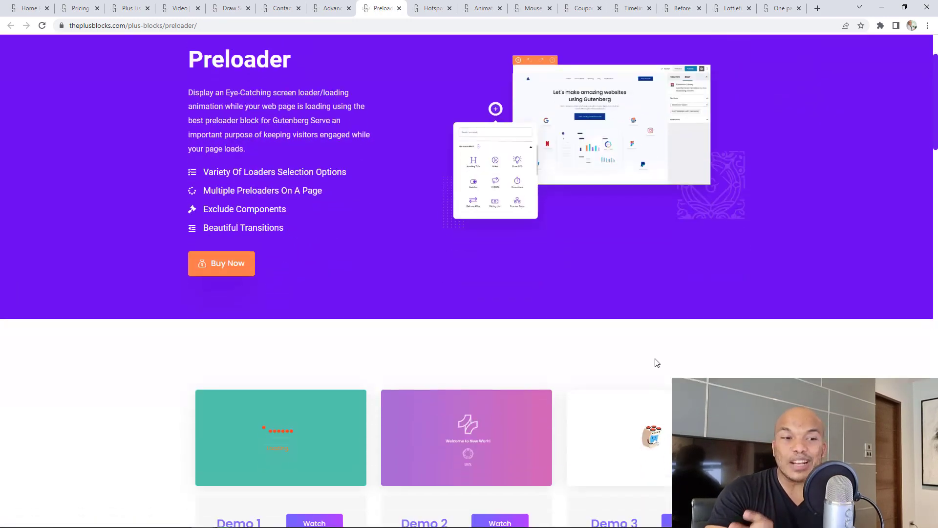
scroll(650, 351, "down", 6)
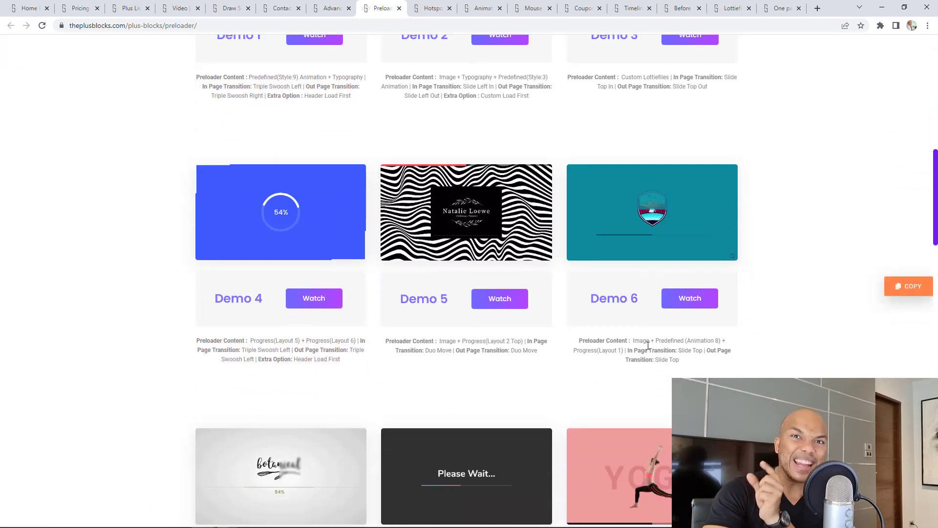
scroll(644, 340, "up", 5)
Open the Hotspot Pin Point page and examine the illustration with hotspot pins.
left_click(439, 9)
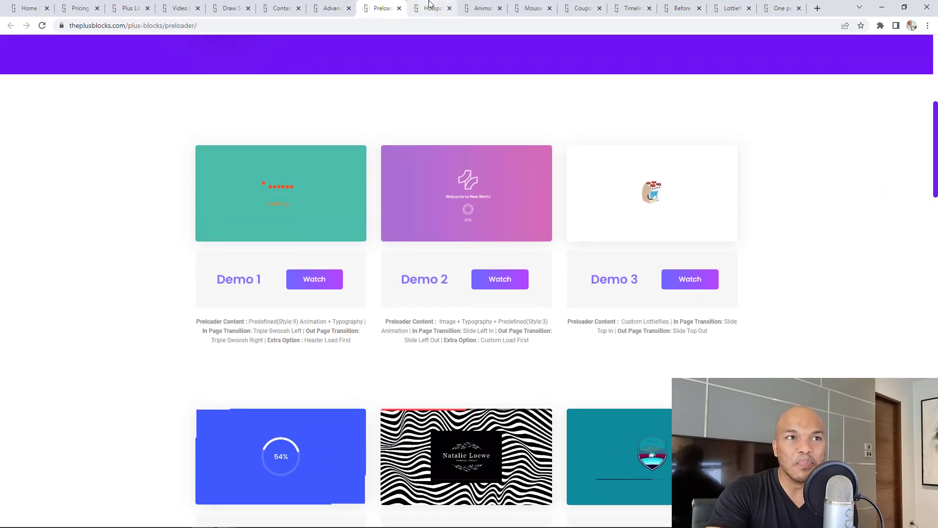
scroll(570, 212, "up", 5)
scroll(570, 212, "down", 2)
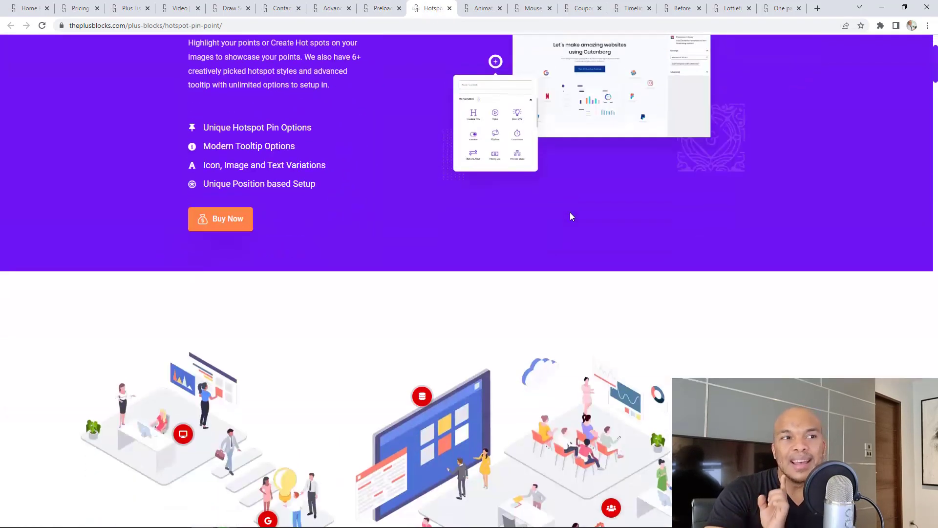
scroll(570, 216, "down", 4)
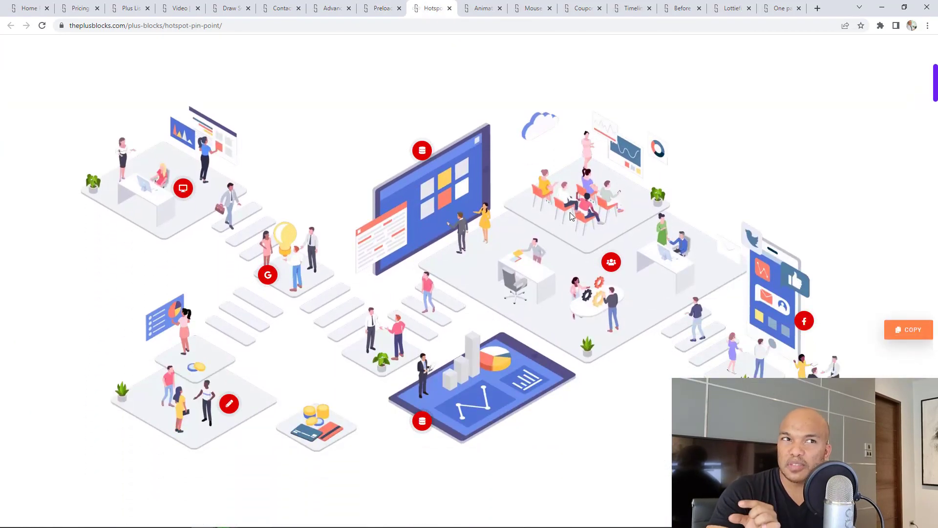
Open the Animated Service Boxes page and review its portfolio demos and introduction.
left_click(481, 8)
scroll(544, 224, "up", 15)
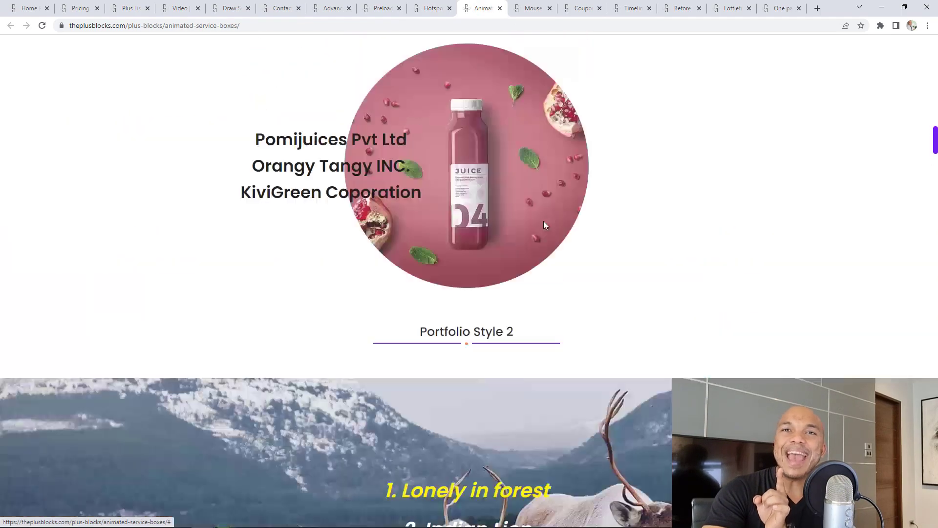
scroll(545, 228, "up", 20)
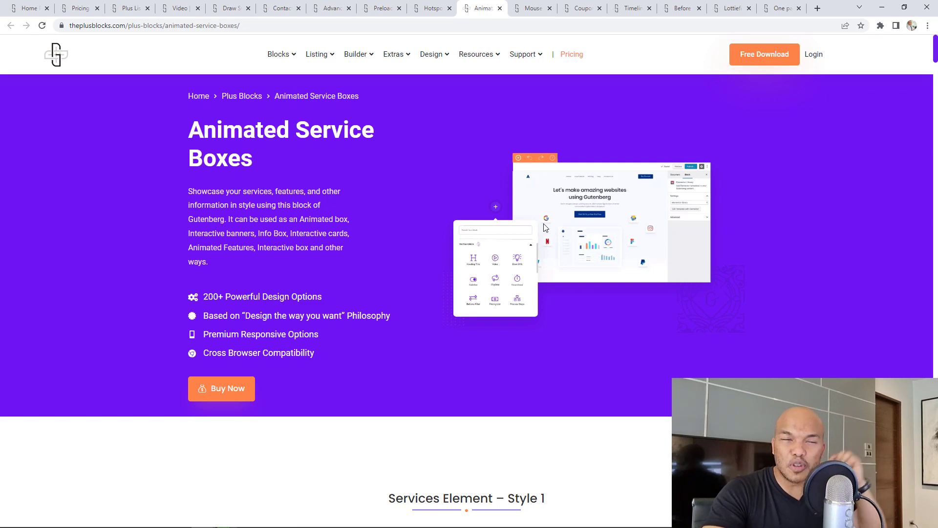
Review the Advanced Mouse Cursor page's feature list and view the coupon styles on the Coupon Code page.
key("ctrl+Tab")
scroll(536, 161, "up", 8)
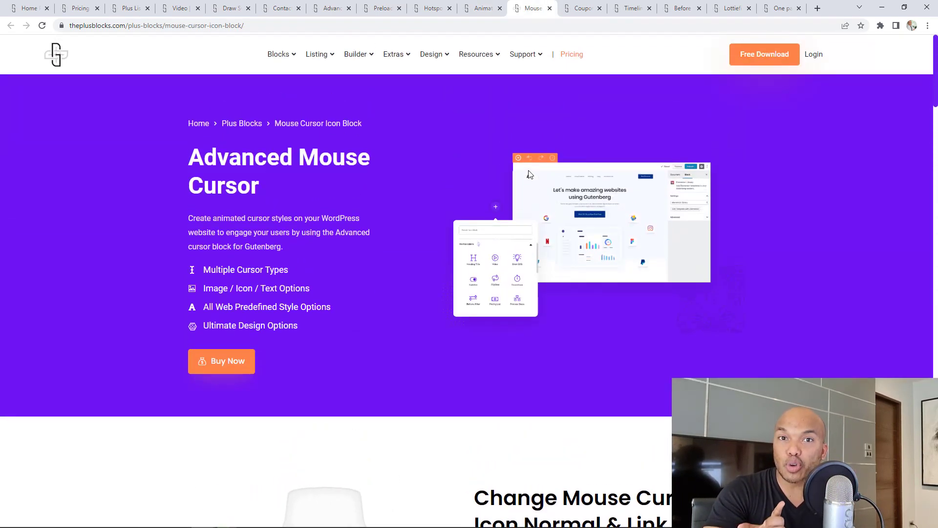
scroll(530, 175, "down", 7)
scroll(529, 174, "down", 2)
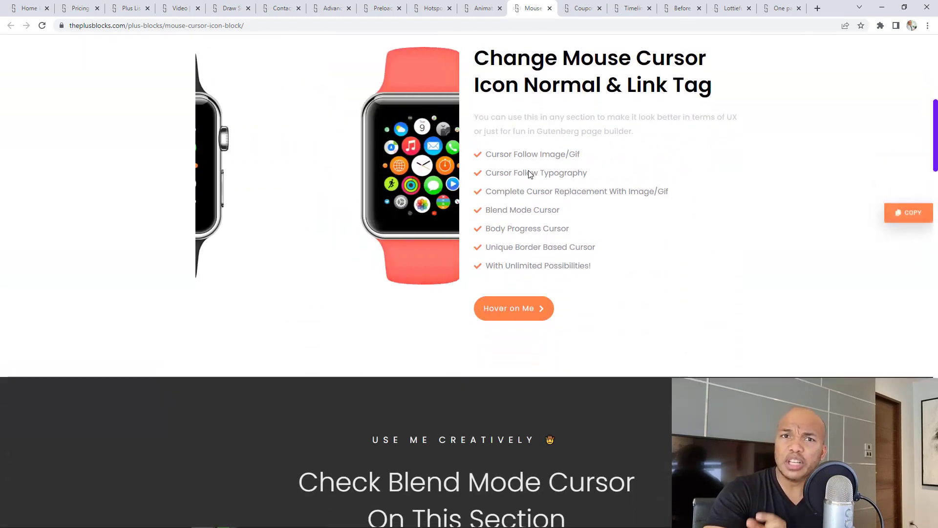
key("ctrl+Tab")
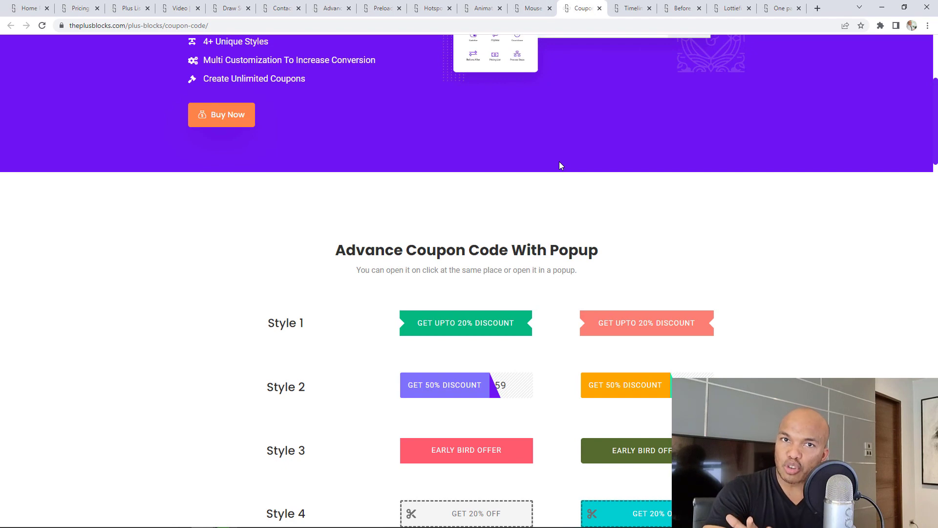
View Timeline Example 1 on the Timeline page and the image comparison demo on the Before After page.
left_click(622, 8)
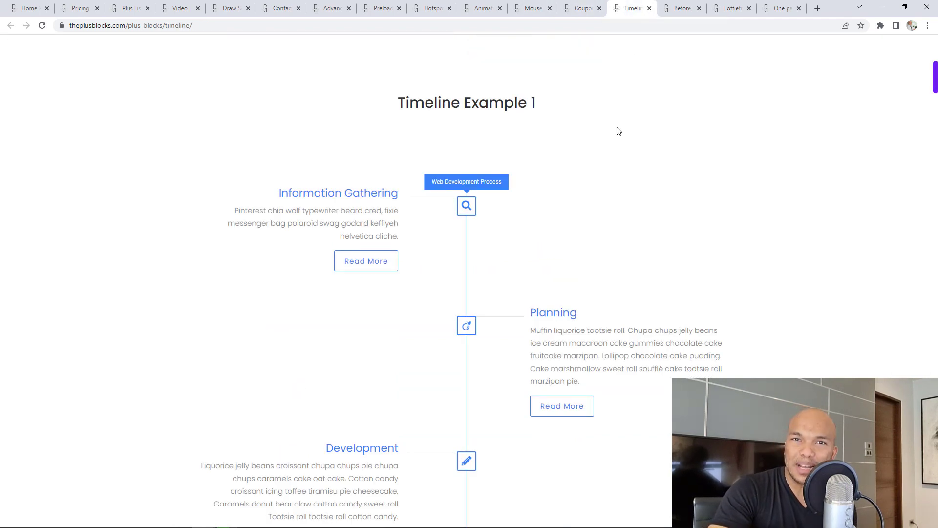
left_click(681, 8)
scroll(659, 147, "up", 4)
scroll(655, 161, "up", 2)
scroll(662, 245, "down", 4)
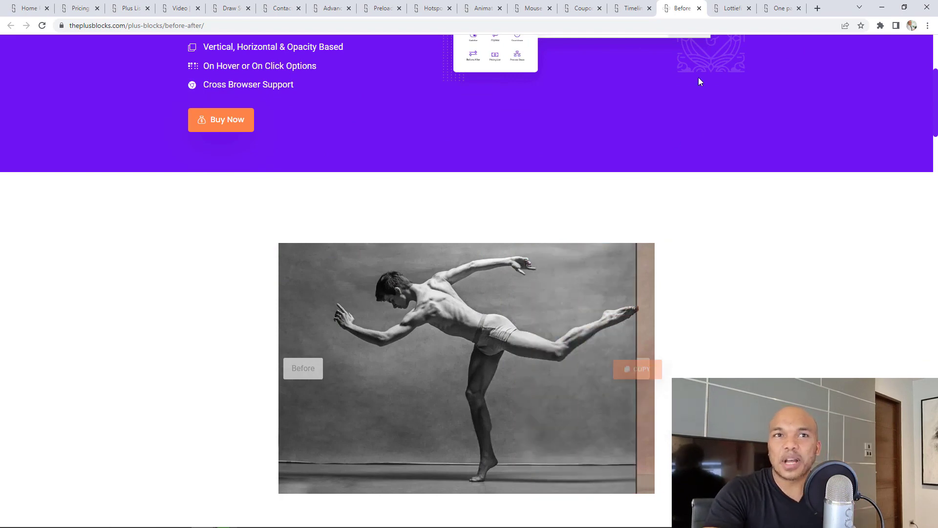
View the Lottiefiles Animations page and the block page in the last open browser tab.
left_click(731, 8)
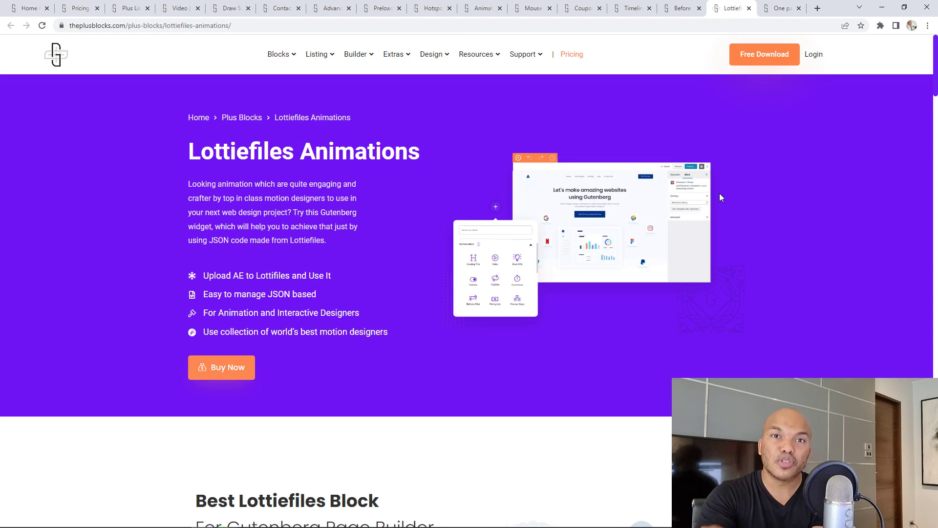
left_click(782, 8)
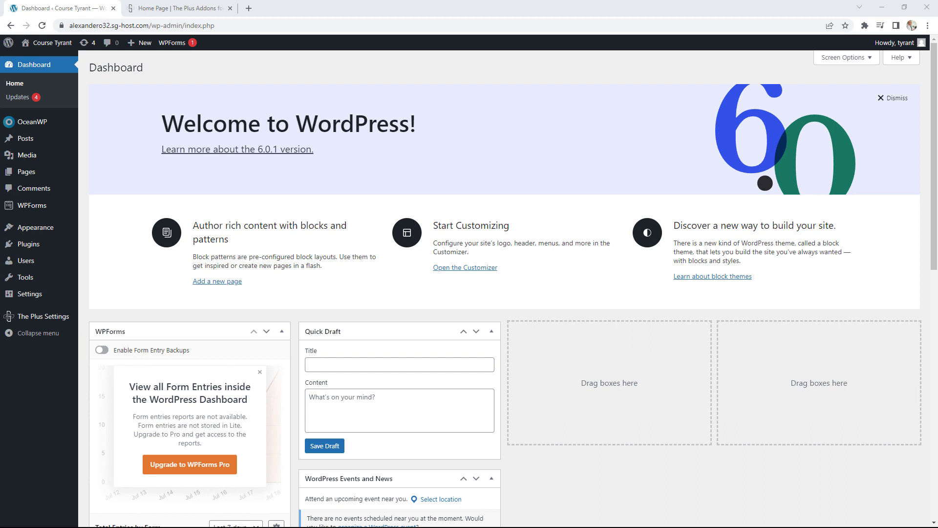
Open the Welcome page of The Plus Settings from the WordPress dashboard and look over its What's New section.
left_click(174, 8)
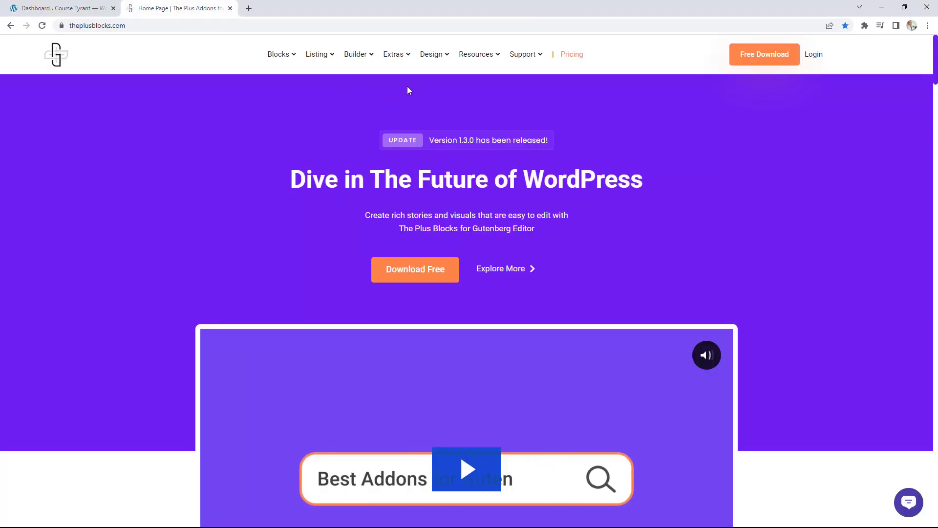
left_click(84, 5)
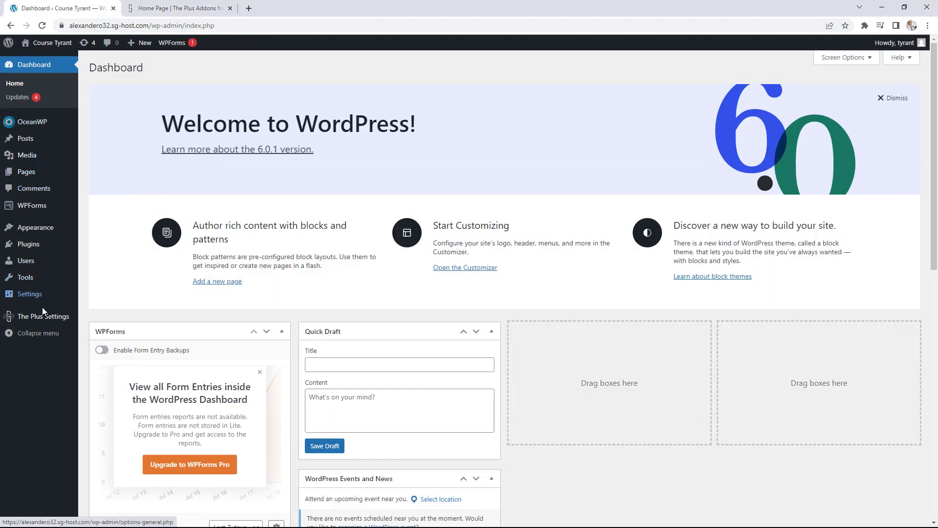
mouse_move(54, 322)
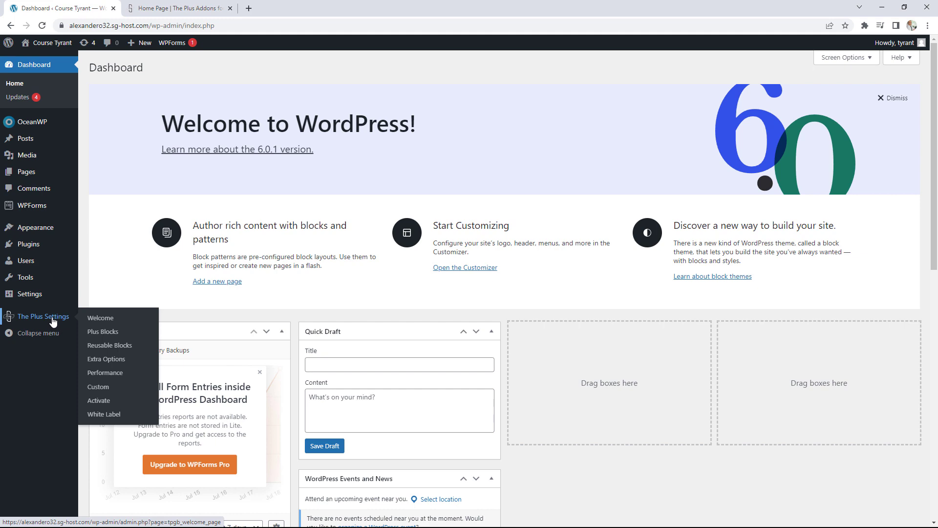
left_click(89, 319)
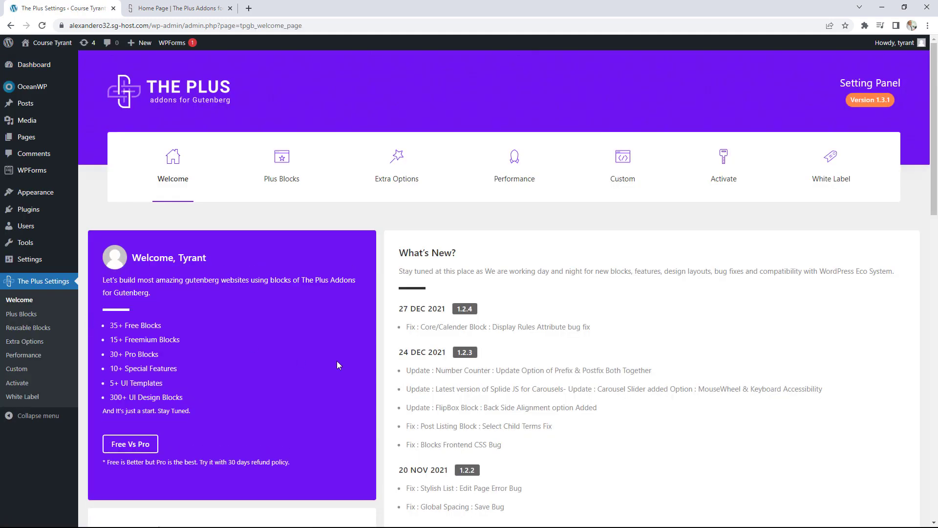
scroll(480, 291, "down", 3)
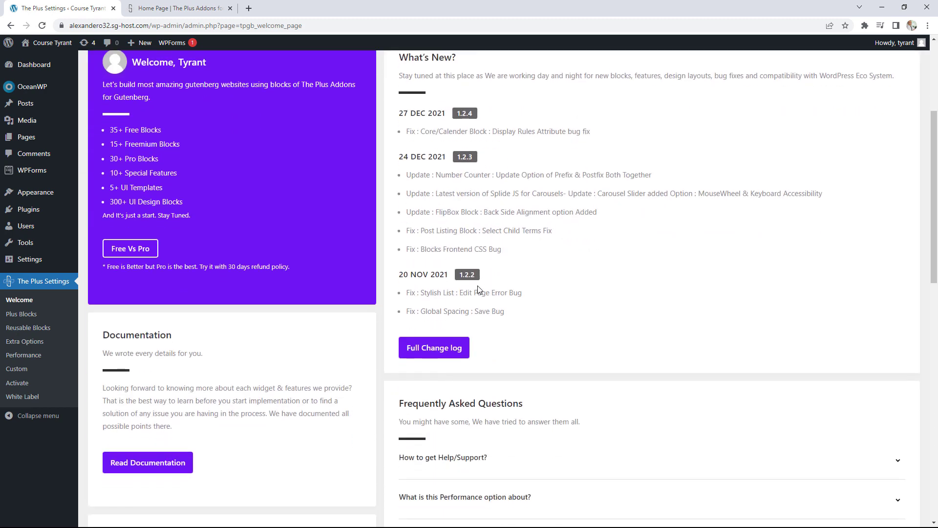
scroll(480, 291, "up", 4)
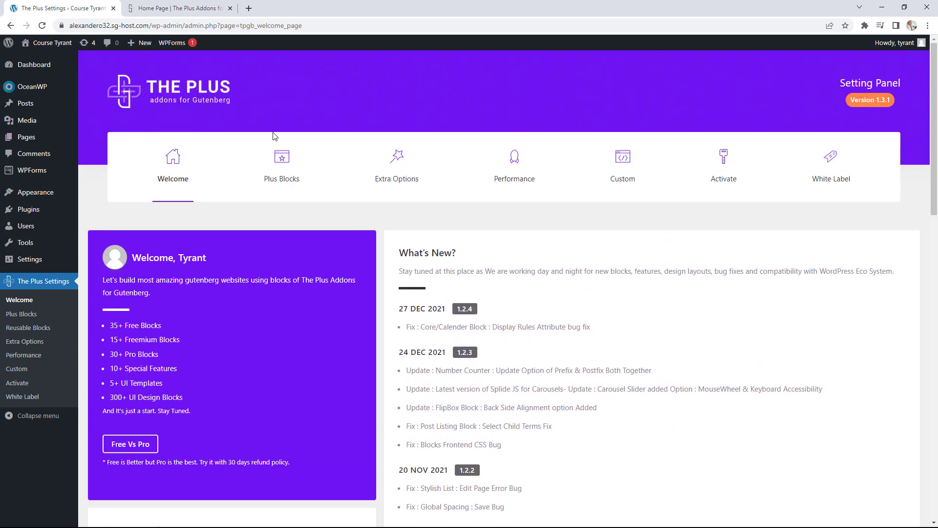
Open the Plus Blocks settings and look over the list of blocks that can be enabled.
left_click(283, 173)
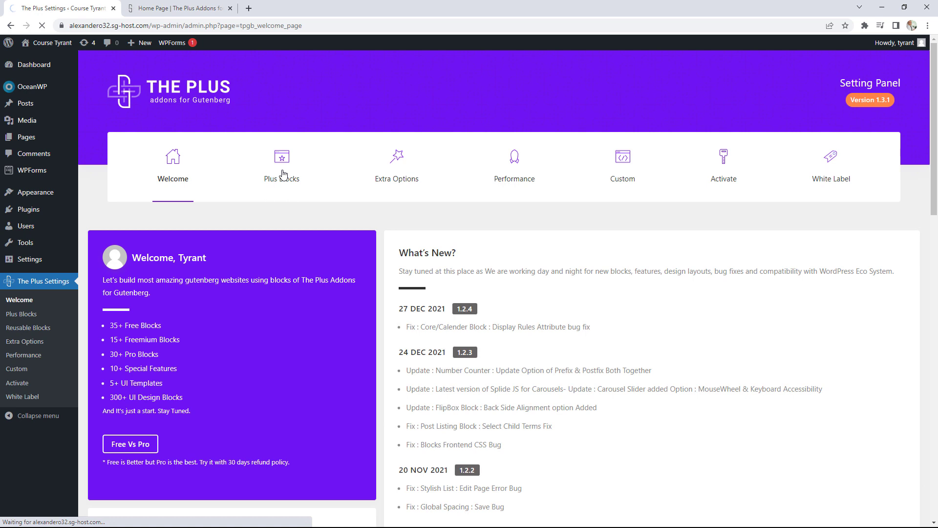
scroll(485, 242, "down", 1)
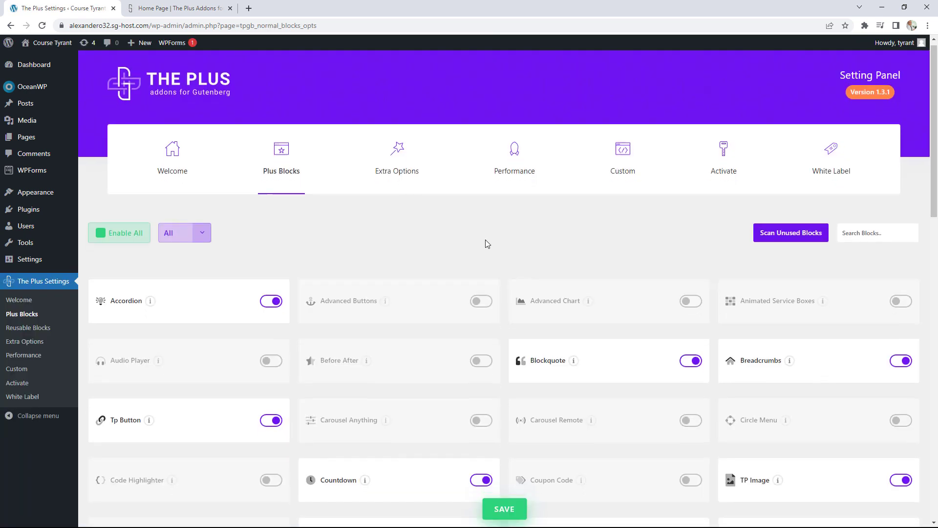
scroll(485, 244, "down", 1)
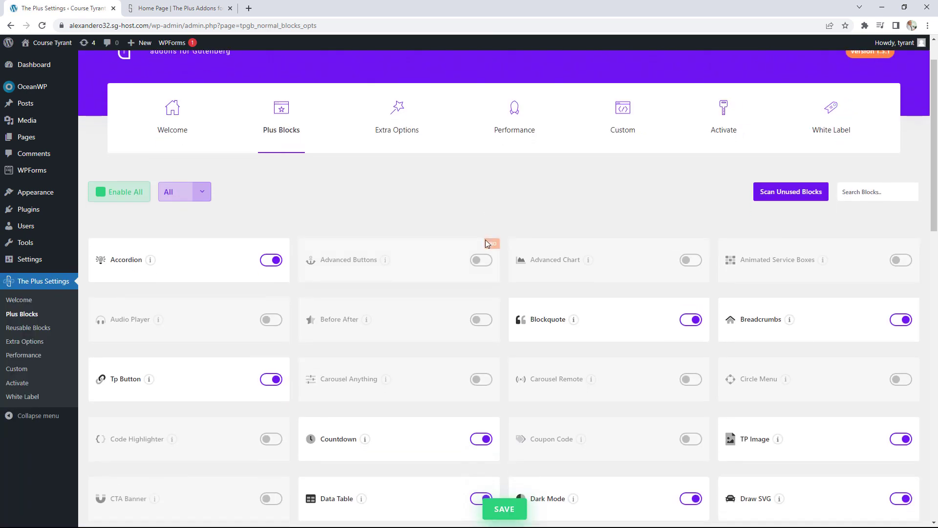
Check the Free, Freemium and Pro filter options and look through the block toggles in the Plus Blocks list.
left_click(201, 195)
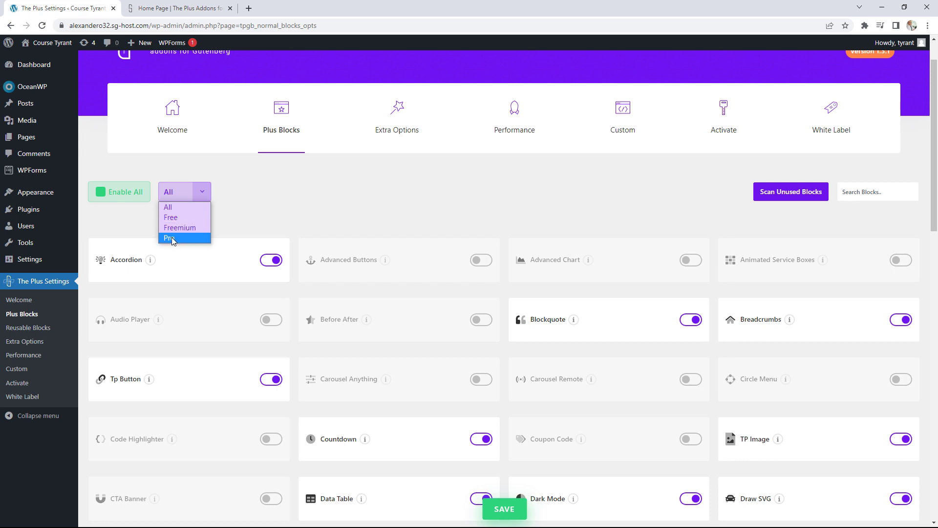
left_click(264, 199)
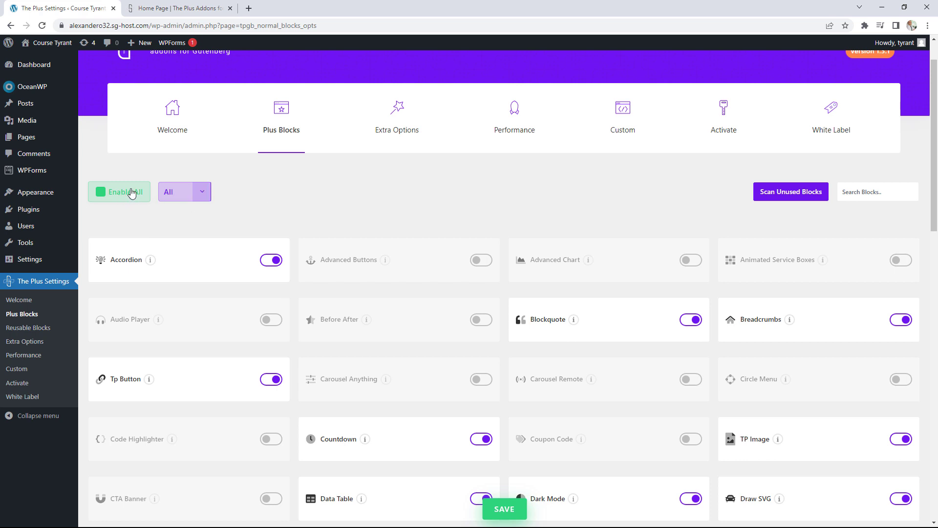
scroll(501, 274, "down", 1)
scroll(500, 273, "down", 5)
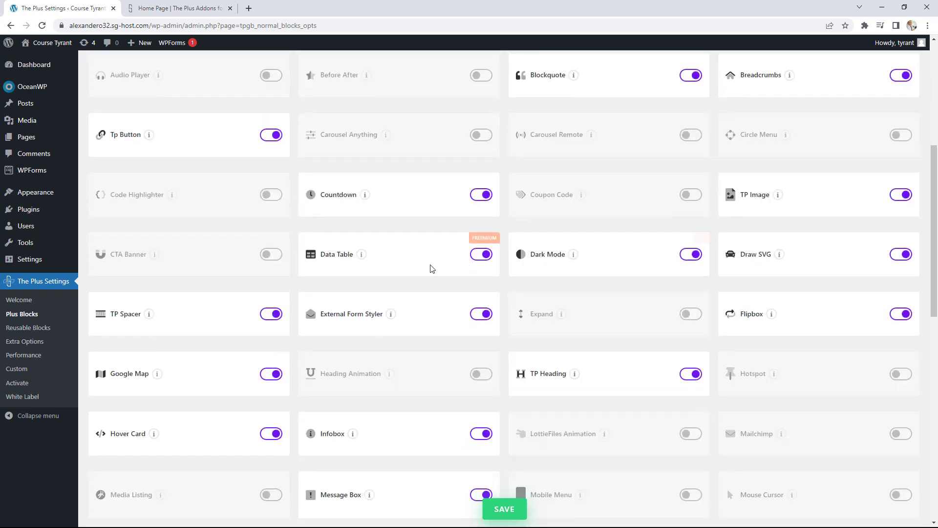
scroll(391, 272, "up", 2)
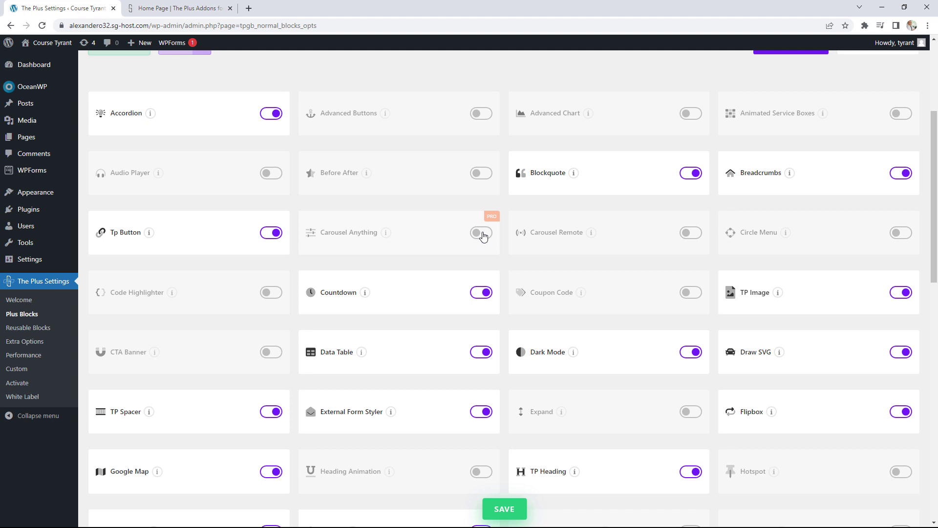
scroll(483, 235, "up", 3)
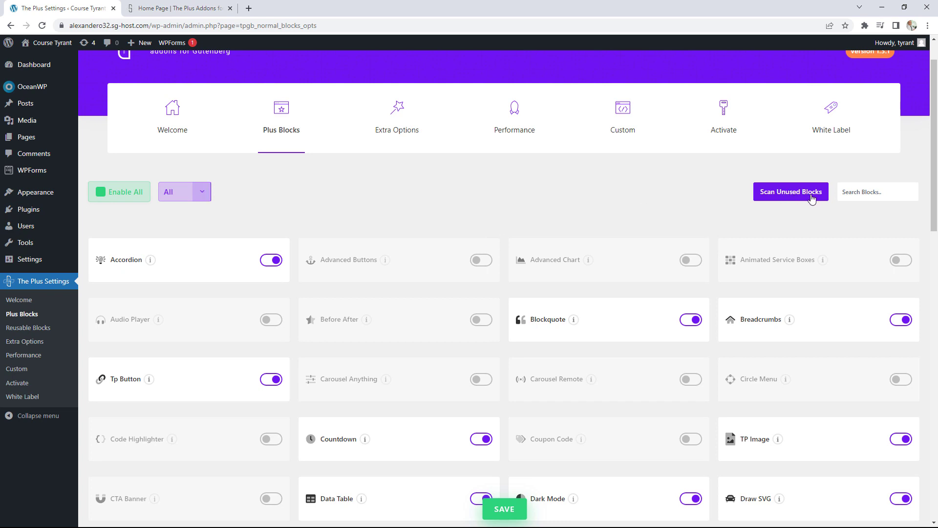
Open the Course Tyrant site in a new tab, open its Home page for editing and dismiss the autosave notice.
right_click(59, 44)
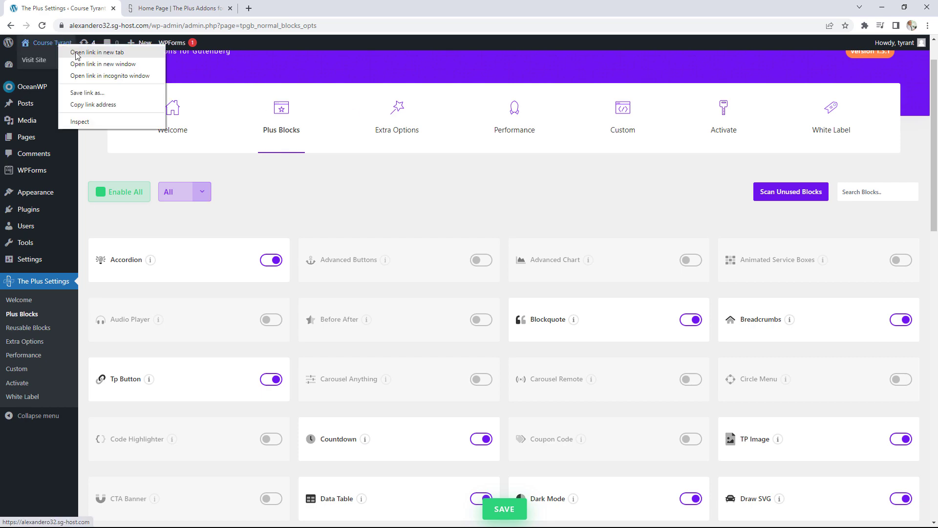
left_click(77, 52)
left_click(176, 9)
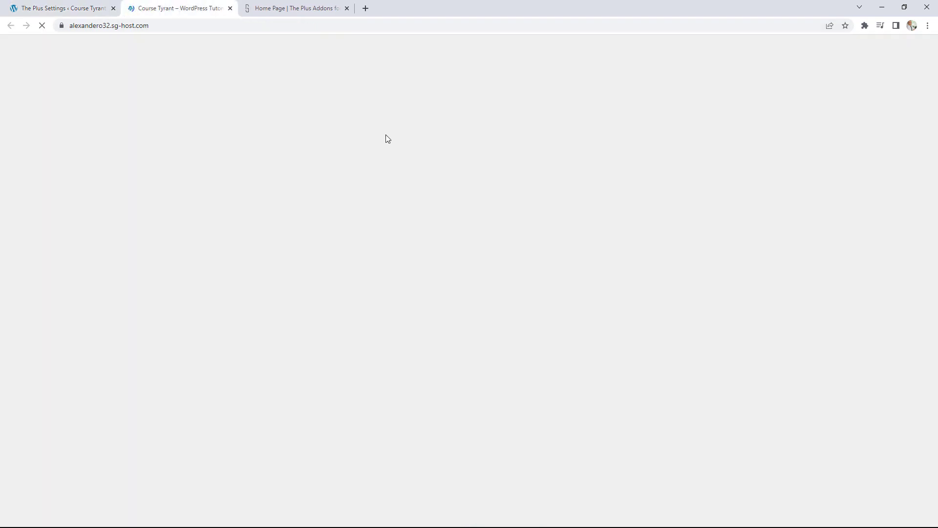
scroll(489, 163, "down", 2)
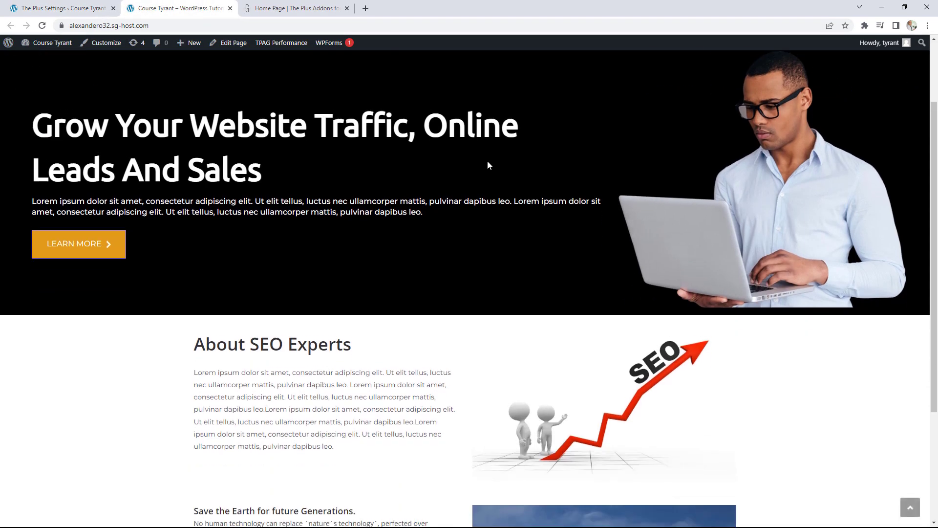
scroll(488, 160, "up", 2)
left_click(239, 44)
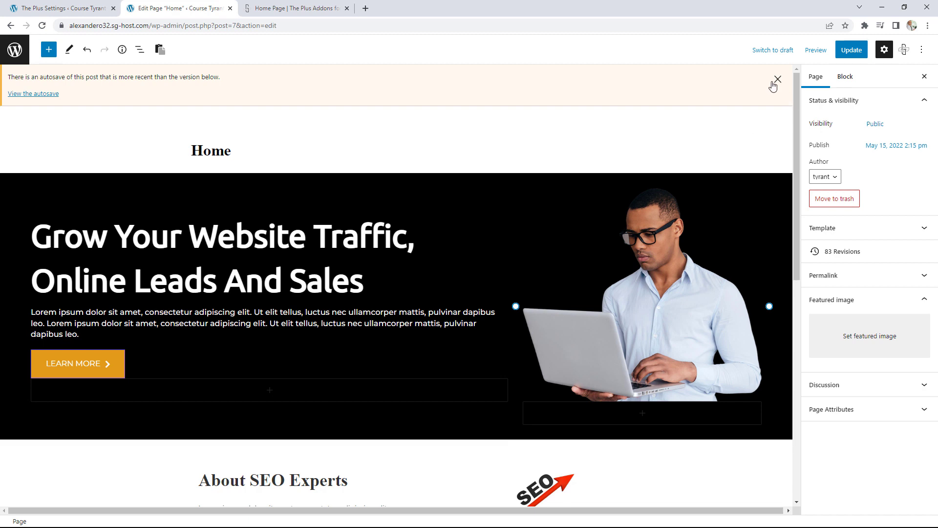
left_click(777, 79)
Remove the unsupported "tpgb/tp-hotspot" block below the Save the Earth section.
scroll(633, 176, "down", 8)
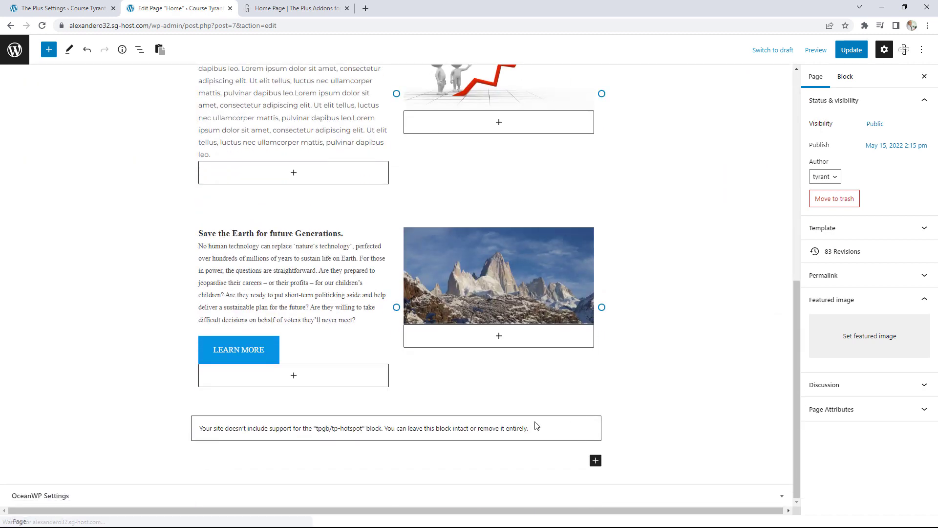
left_click(362, 419)
left_click(255, 424)
left_click(254, 396)
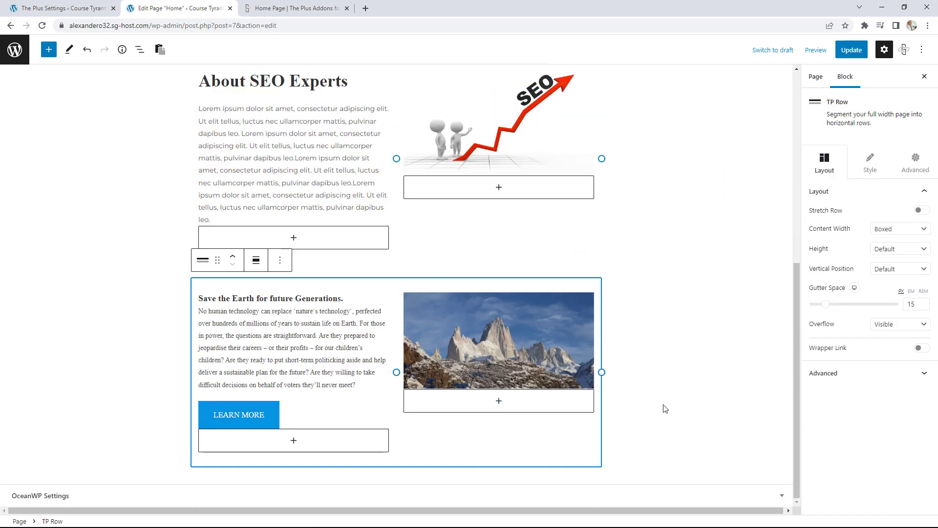
Open the full block library from the end of the Home page and examine its categories down to The Plus Addons Blocks.
left_click(623, 447)
left_click(595, 458)
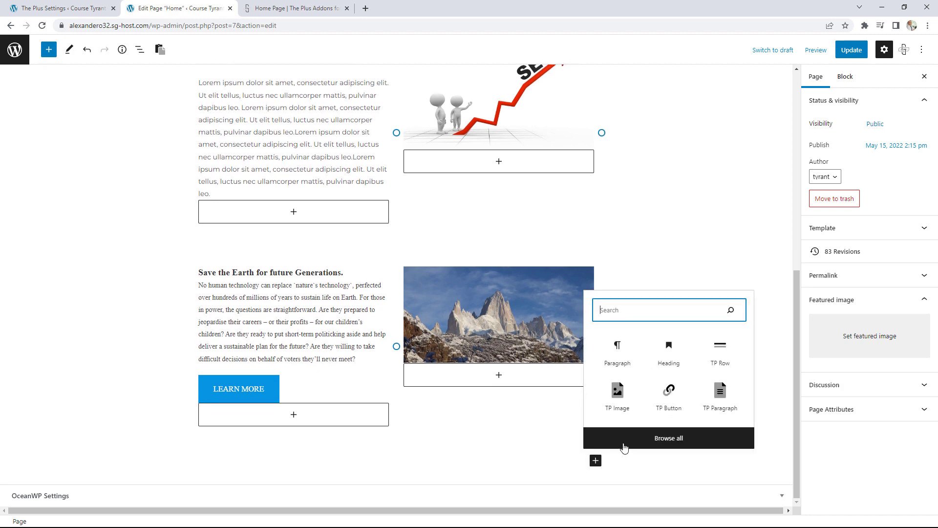
left_click(674, 438)
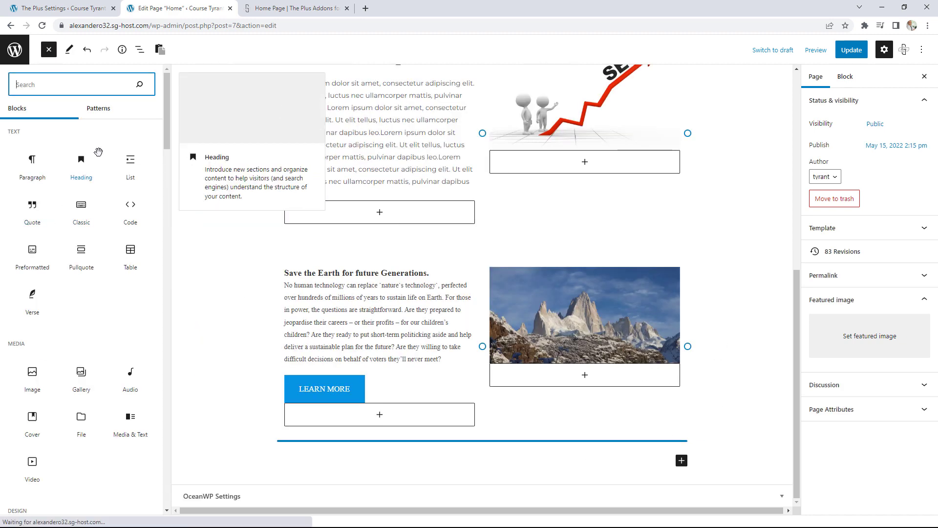
left_click(167, 84)
left_click_drag(166, 83, 158, 136)
scroll(152, 186, "down", 10)
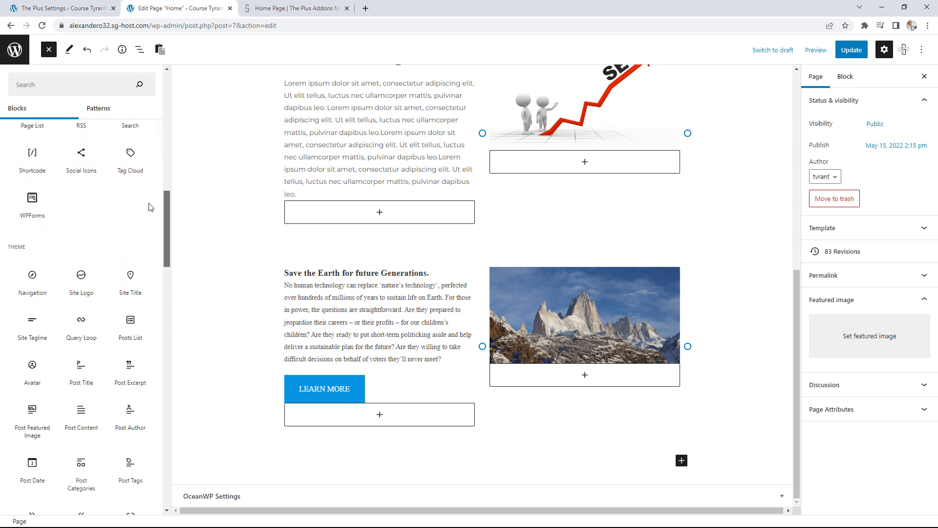
scroll(146, 274, "down", 15)
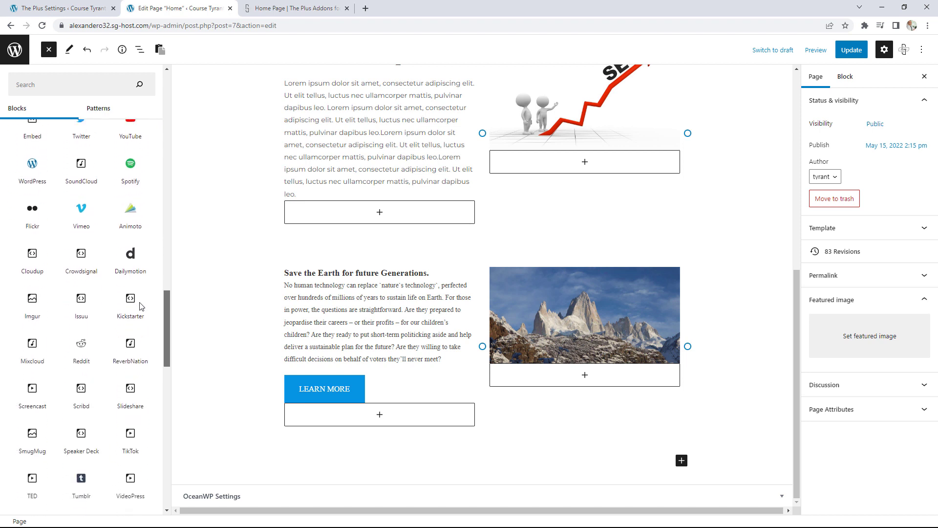
scroll(142, 331, "down", 5)
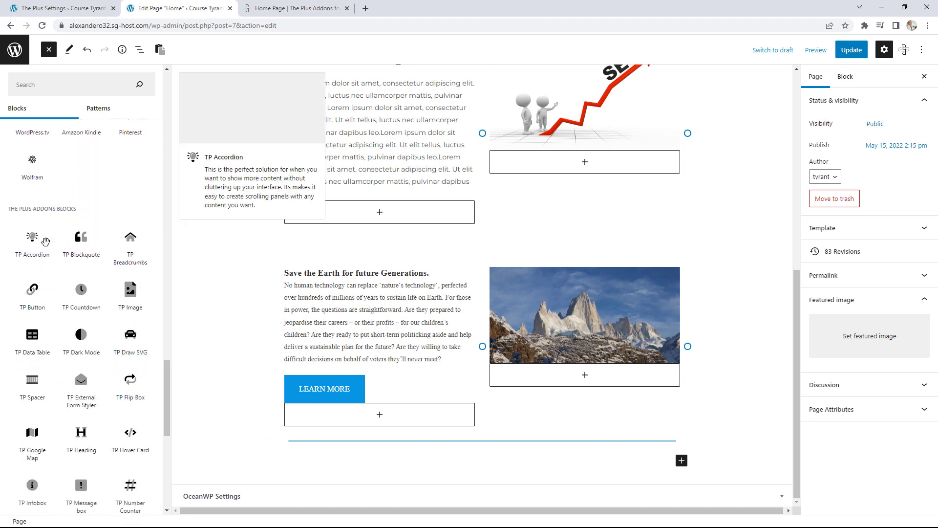
left_click_drag(165, 364, 172, 124)
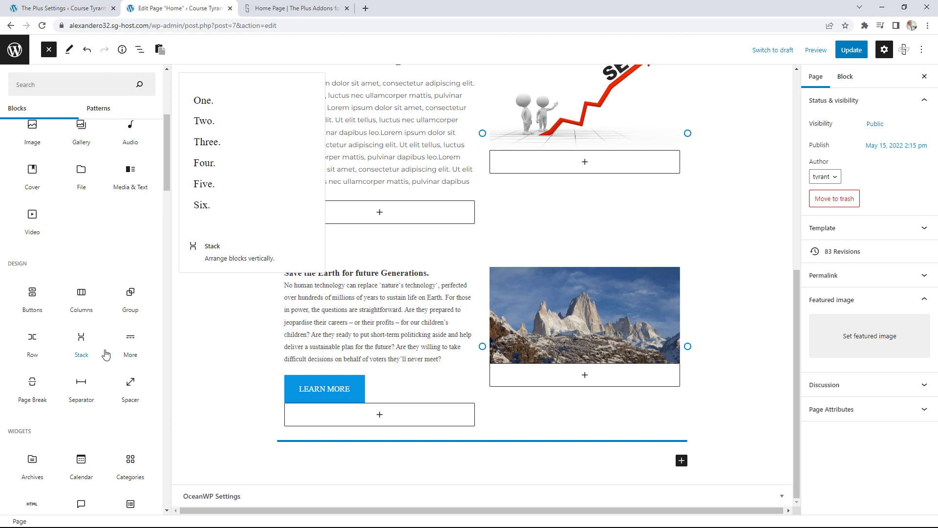
In the Plus Blocks settings, scan for unused Plus blocks, disable them all and save.
left_click(59, 8)
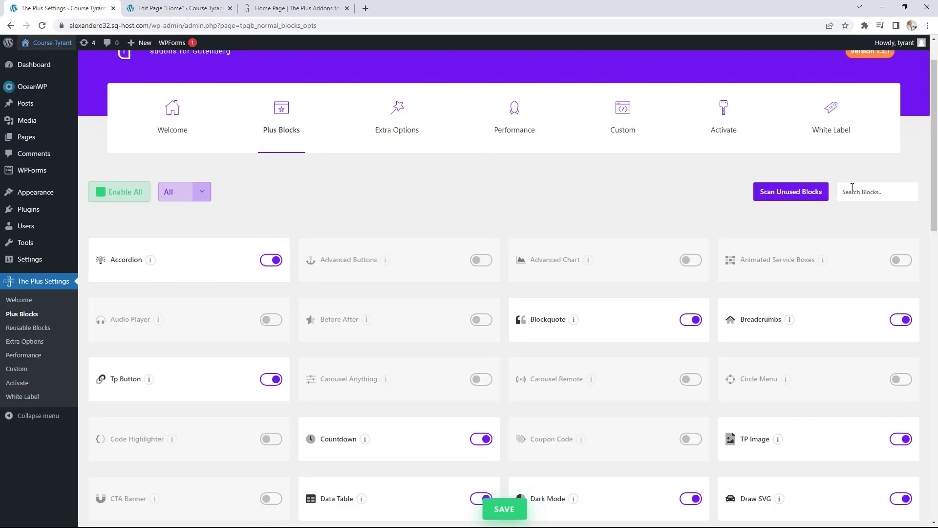
left_click(785, 195)
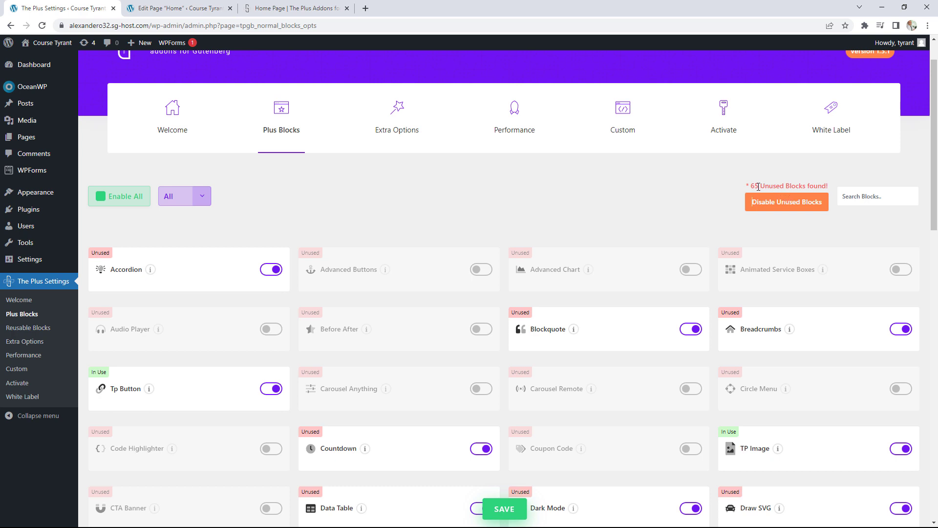
left_click(785, 201)
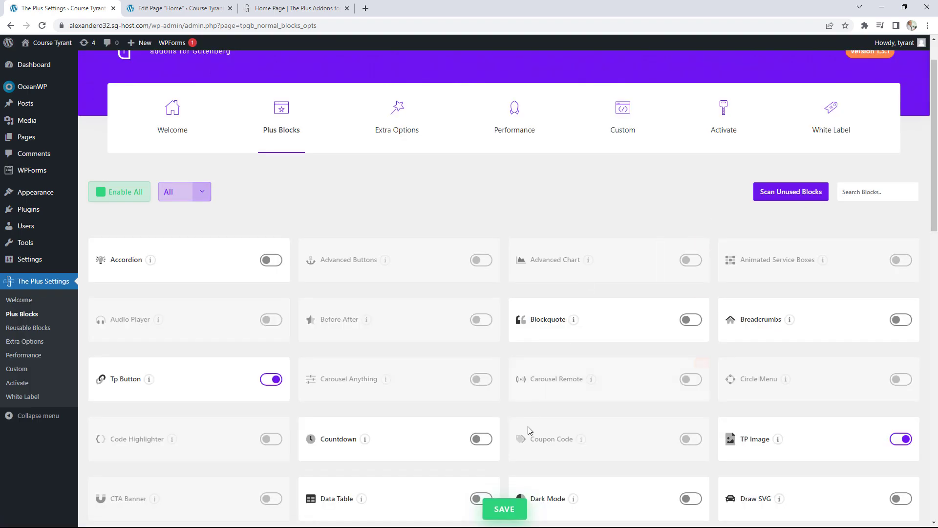
left_click(506, 509)
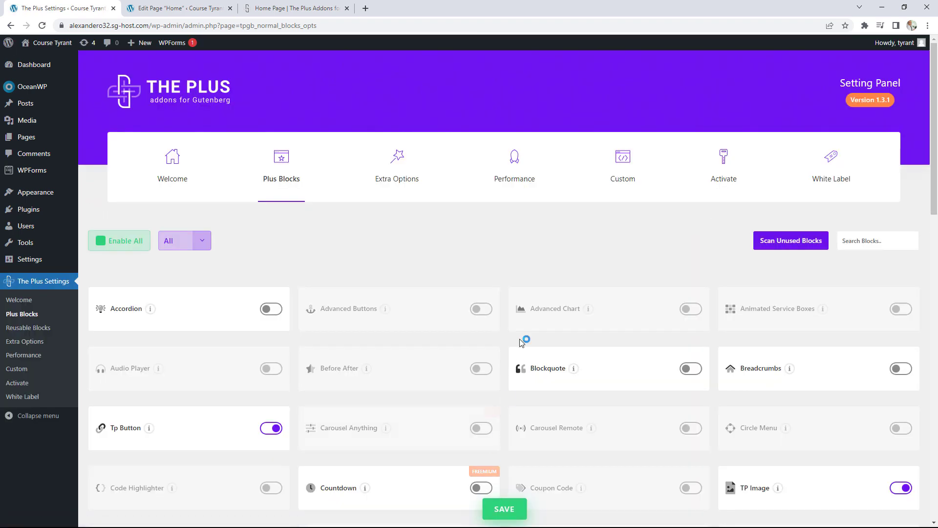
In the Gutenberg Default Blocks Manager under Performance, scan for unused default blocks, disable them all and save.
left_click(515, 169)
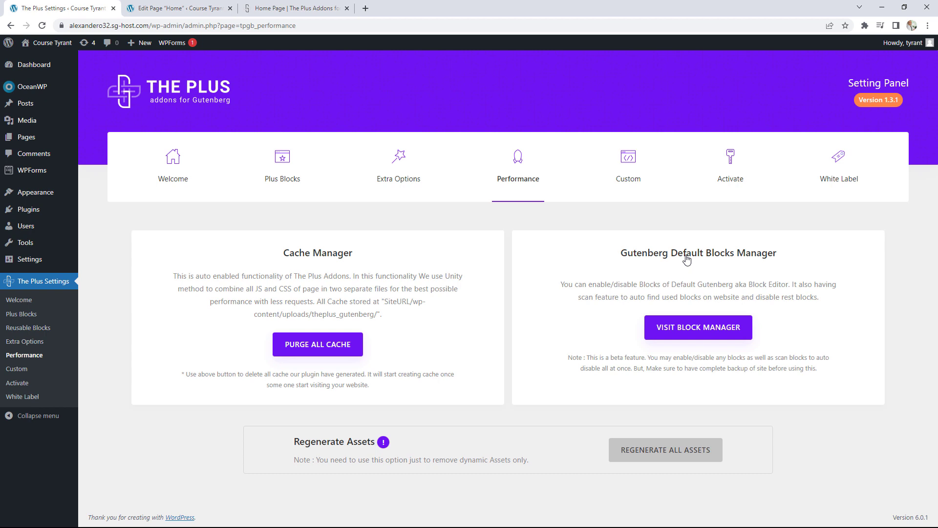
left_click(703, 330)
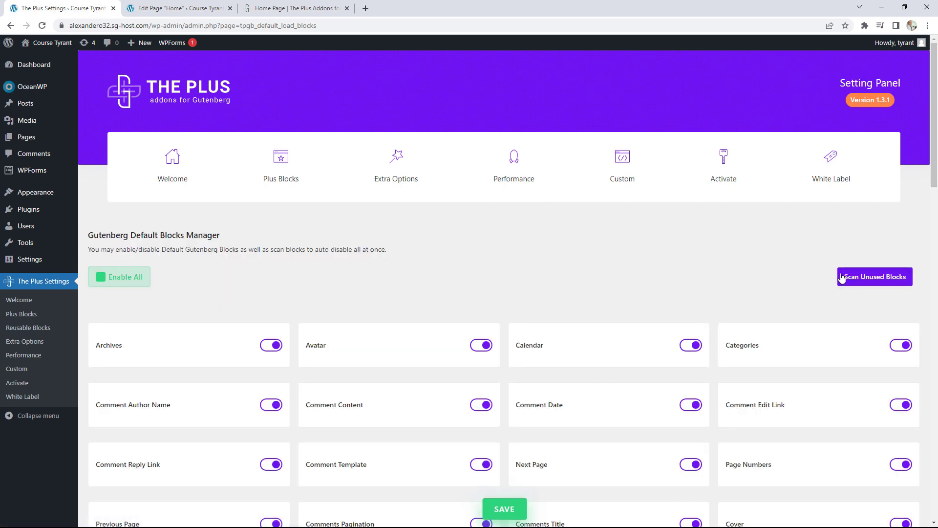
left_click(876, 281)
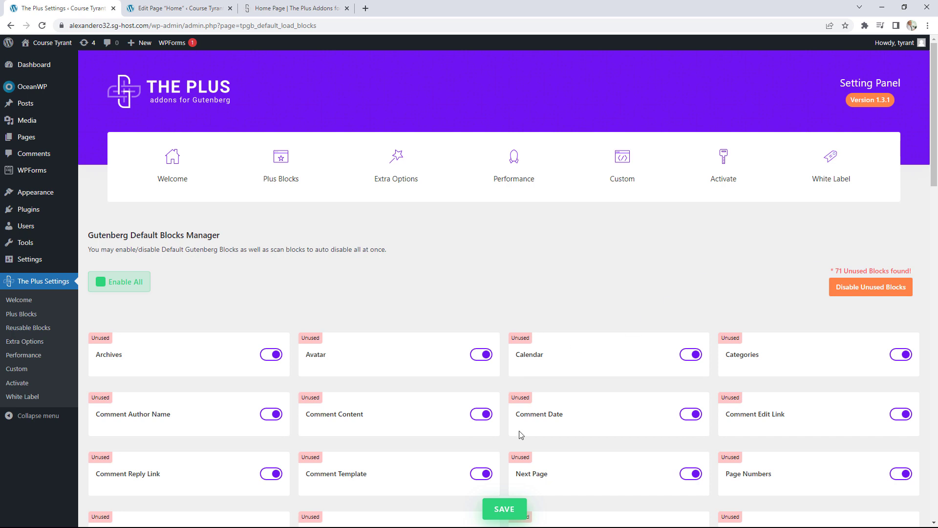
left_click(866, 292)
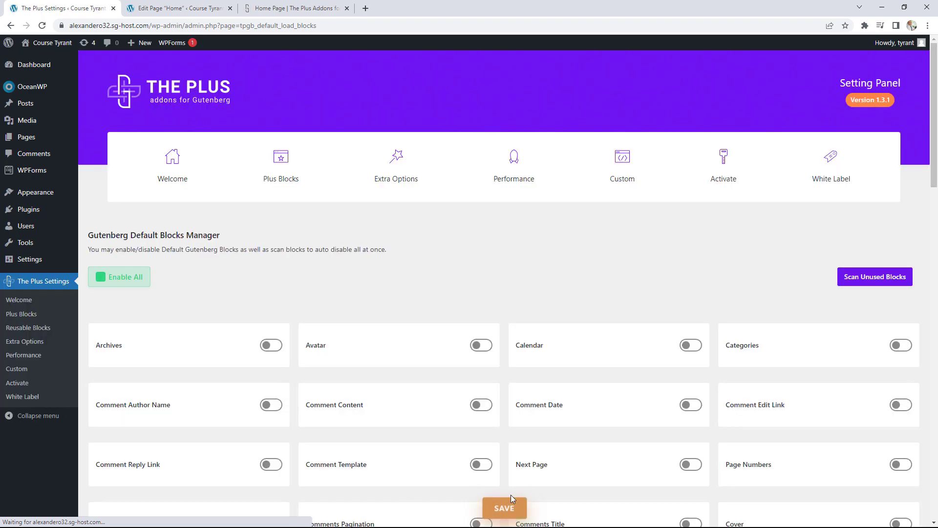
left_click(505, 508)
Return to the Home page editor, reload it and dismiss the autosave notice.
left_click(182, 5)
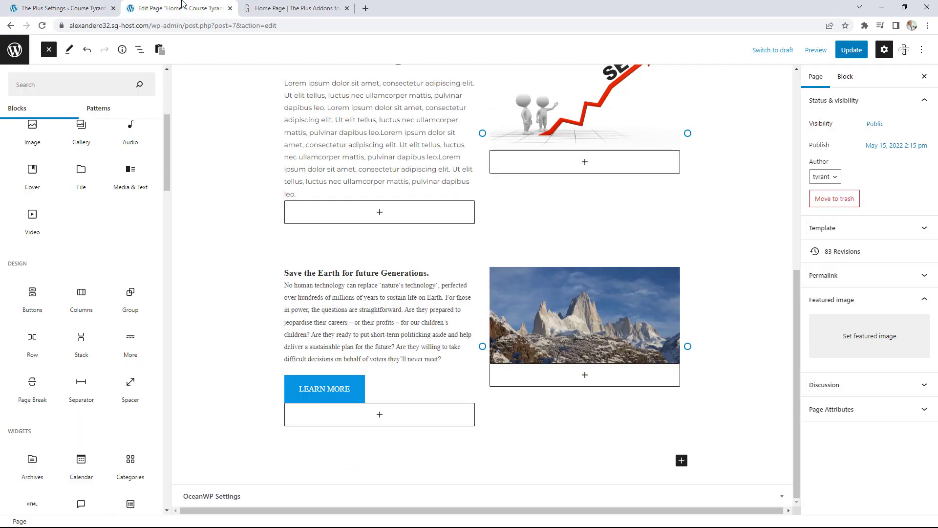
left_click(42, 26)
left_click(515, 81)
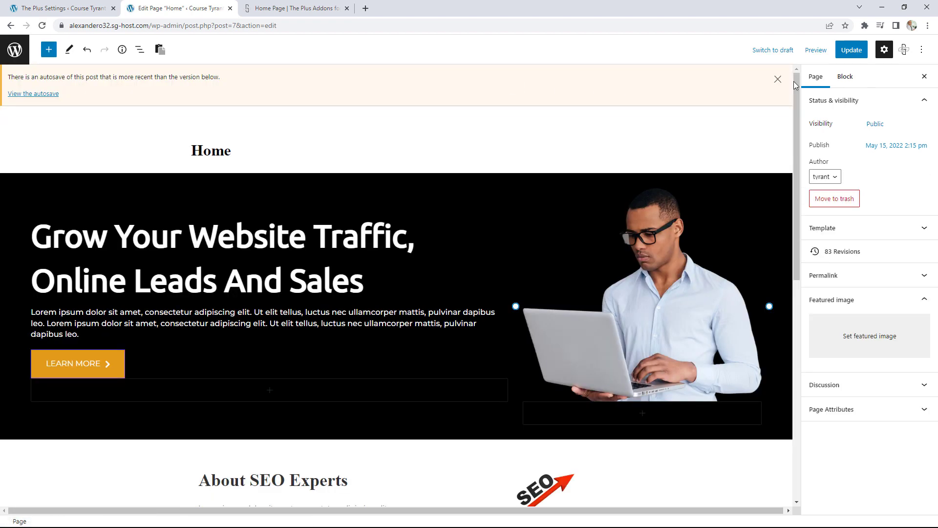
left_click(782, 78)
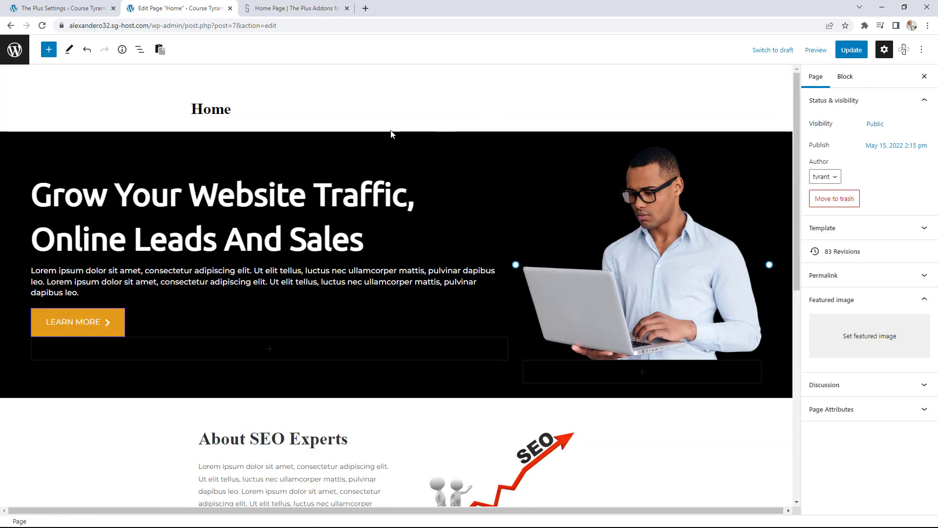
Remove the unsupported "tpgb/tp-hotspot" block from the end of the reloaded Home page.
left_click(381, 195)
scroll(671, 374, "down", 3)
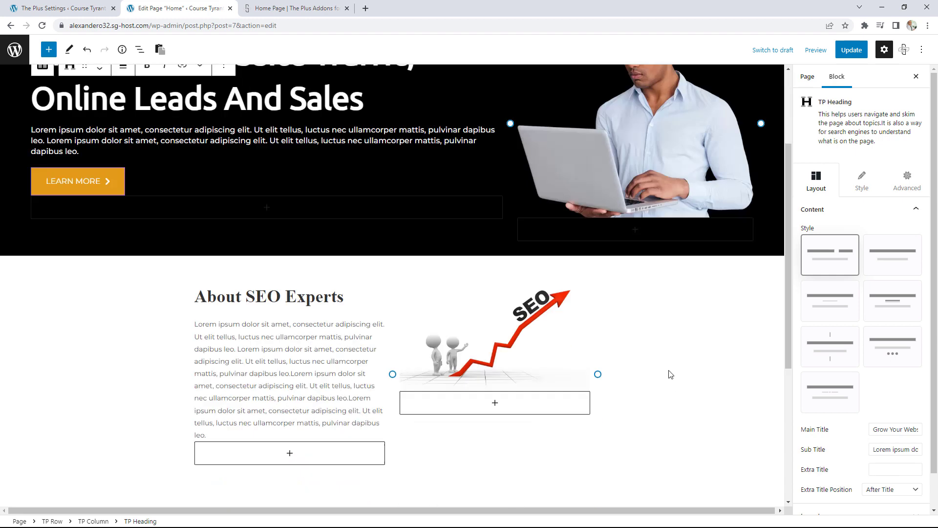
scroll(671, 375, "down", 5)
left_click(560, 460)
left_click(255, 423)
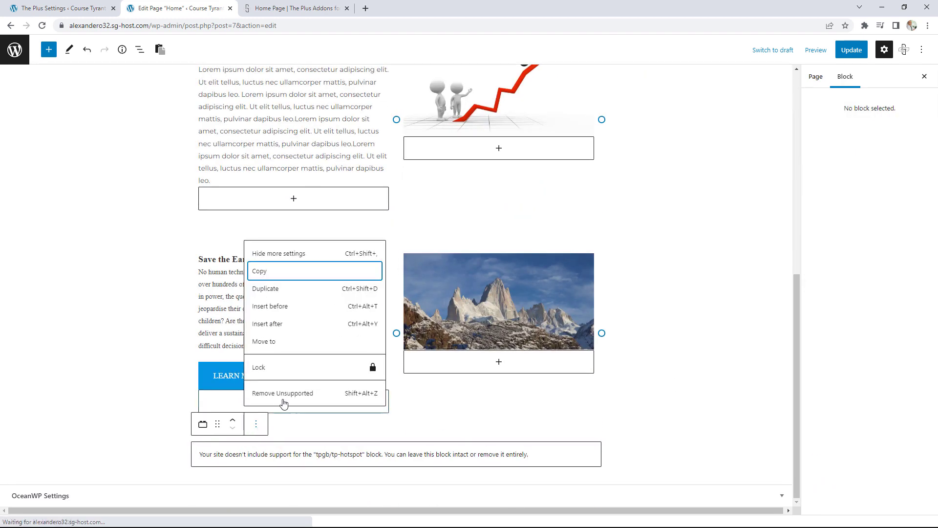
left_click(283, 393)
Open the full block library again and check which default and Plus Addons blocks it still offers.
left_click(623, 450)
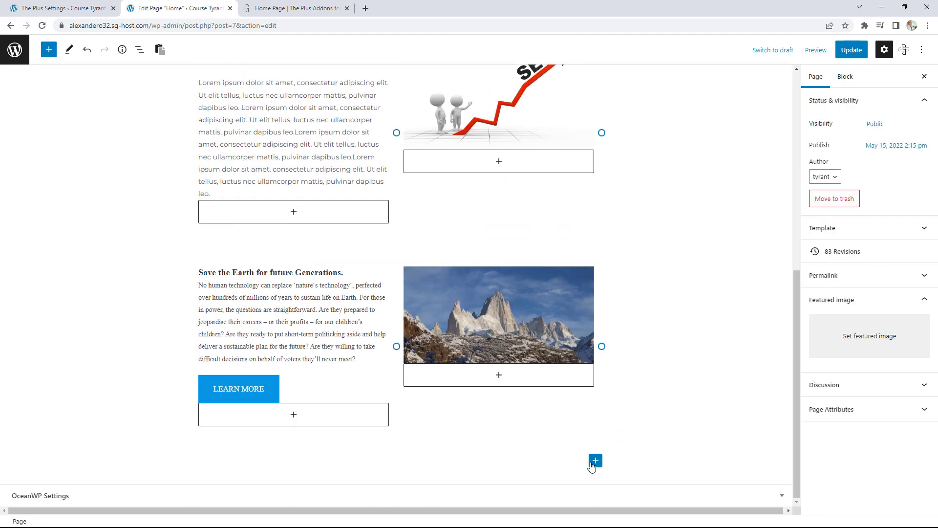
left_click(595, 460)
left_click(616, 438)
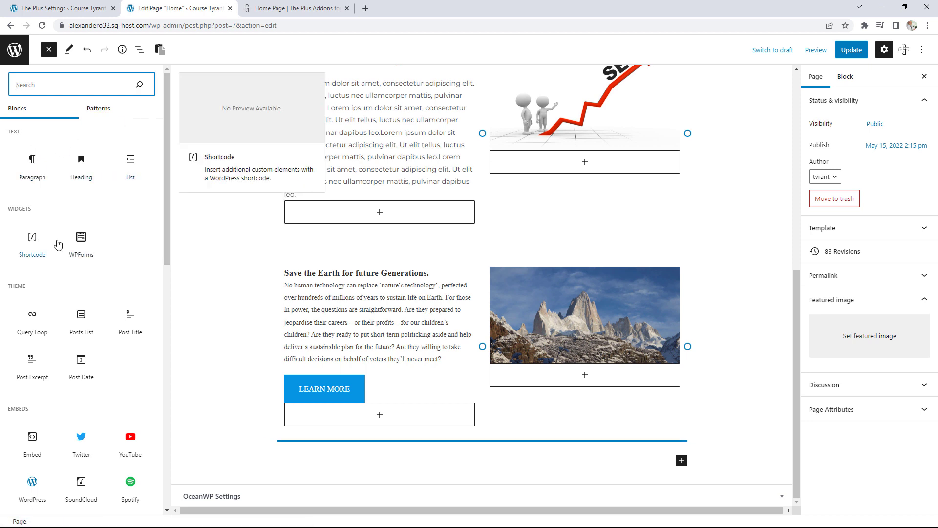
left_click_drag(164, 148, 160, 258)
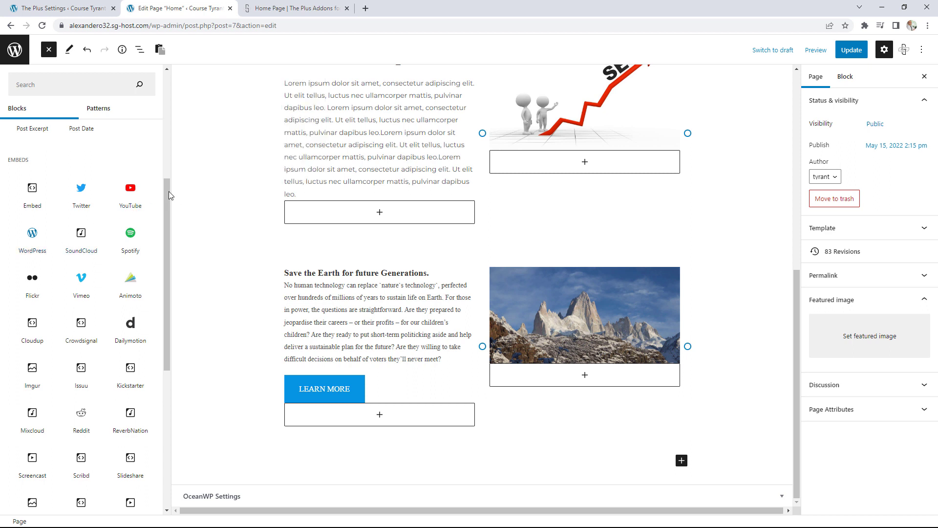
left_click_drag(169, 192, 168, 78)
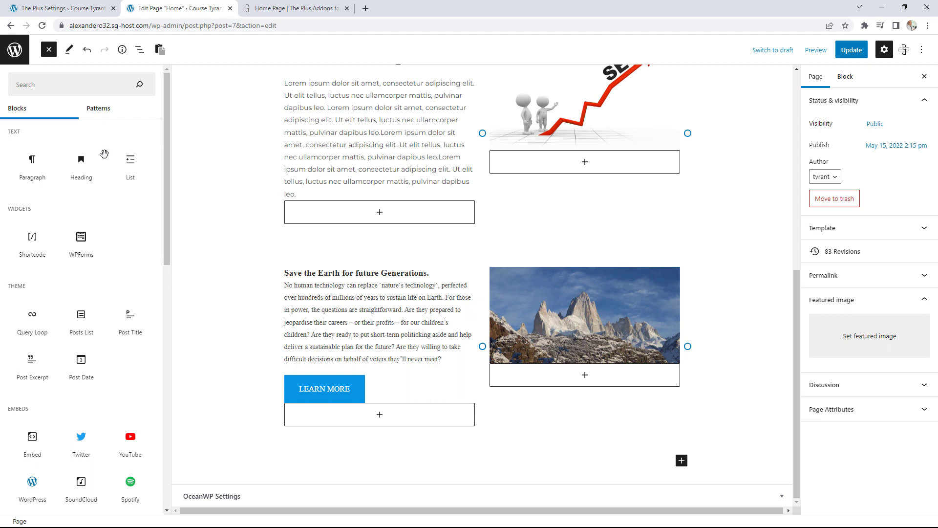
left_click_drag(166, 140, 93, 402)
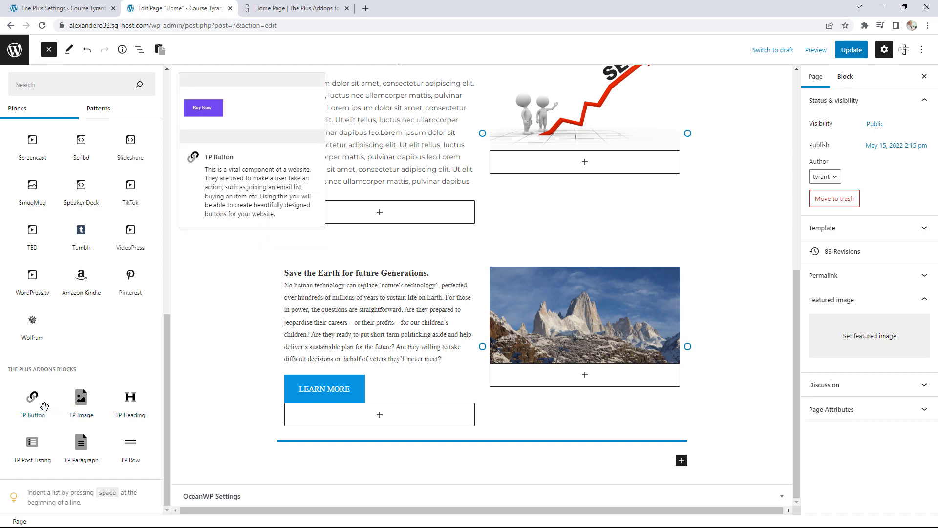
Return to The Plus Settings and look over the Plus Blocks and Performance pages.
left_click(41, 7)
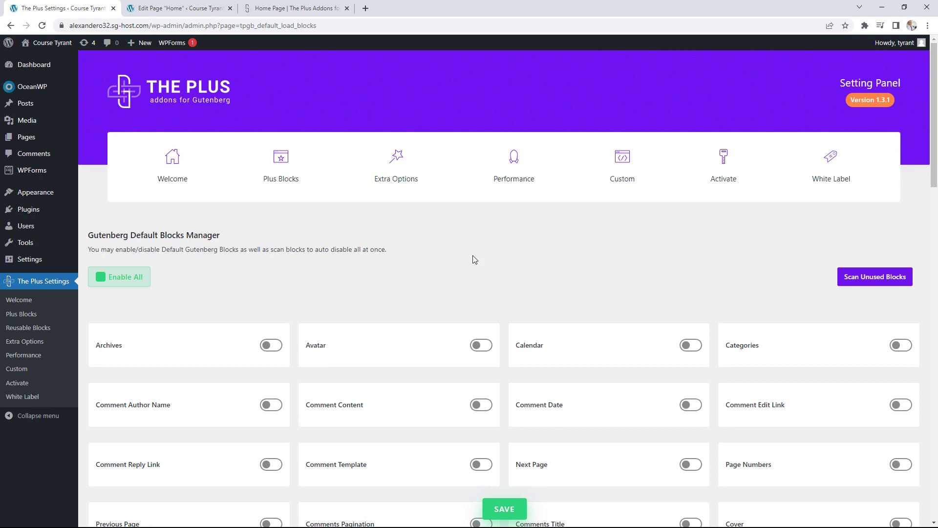
left_click(277, 187)
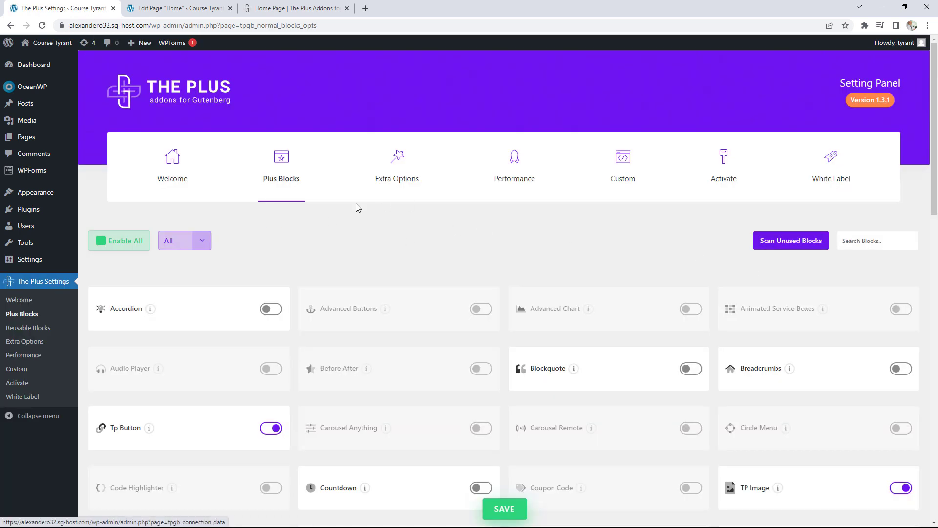
left_click(514, 166)
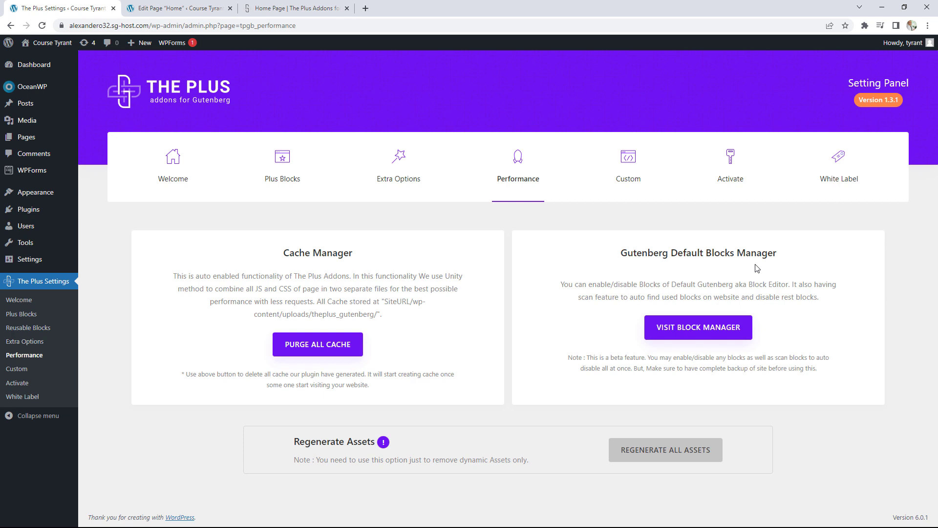
Examine the Font Awesome Loading and Google Fonts choices in the plugin's Extra Options.
left_click(409, 171)
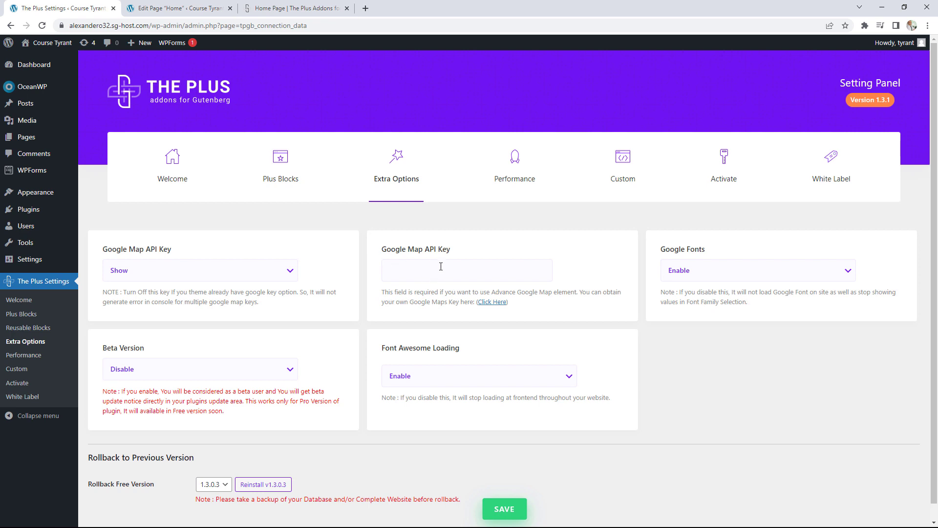
left_click(491, 369)
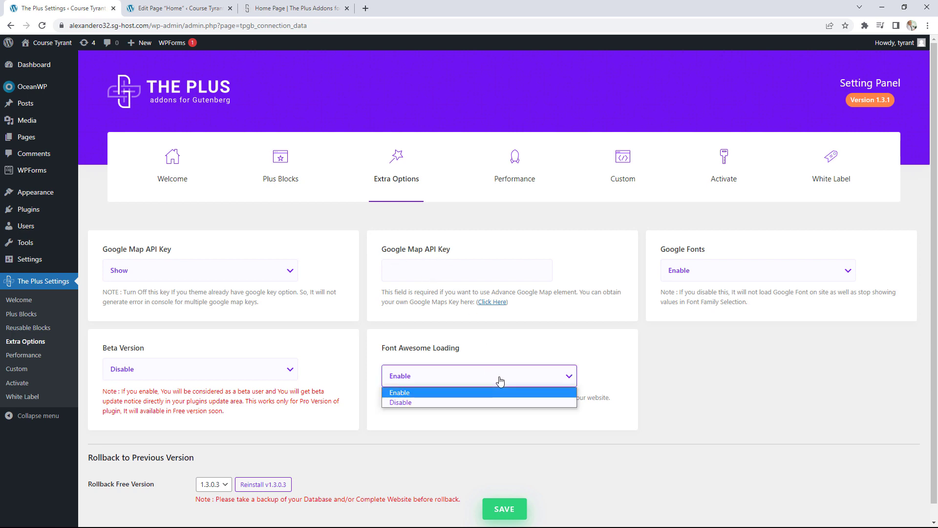
left_click(558, 348)
left_click(708, 273)
left_click(699, 262)
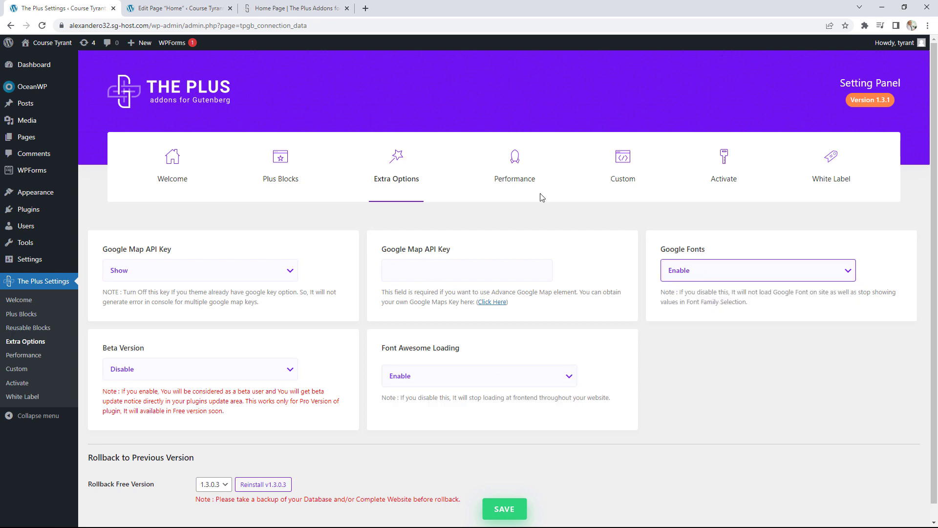
Review the plugin's Regenerate Assets option, its Custom CSS and JS fields, and its Activate page.
left_click(531, 179)
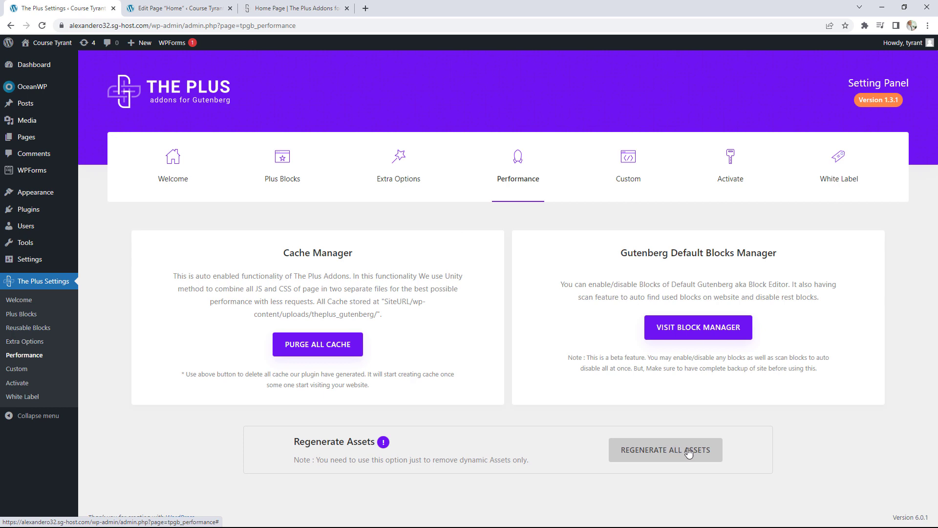
left_click(627, 156)
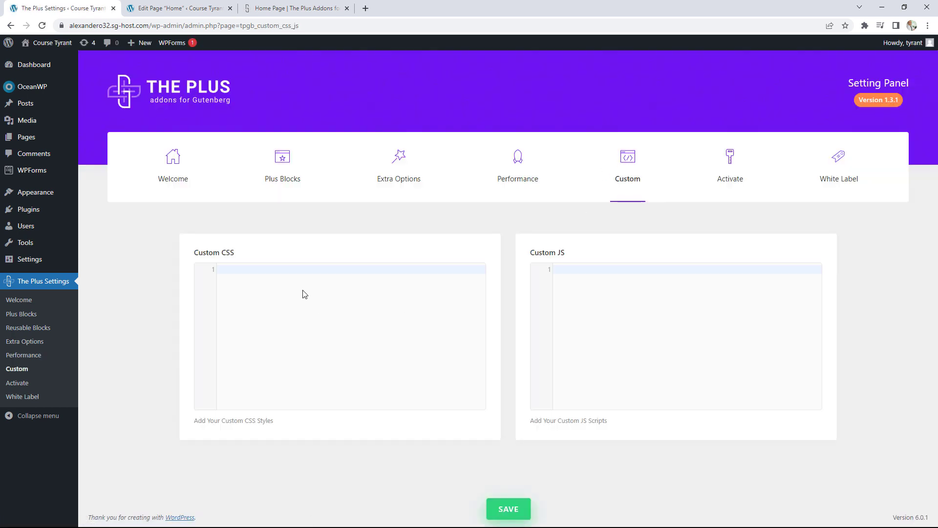
left_click(729, 160)
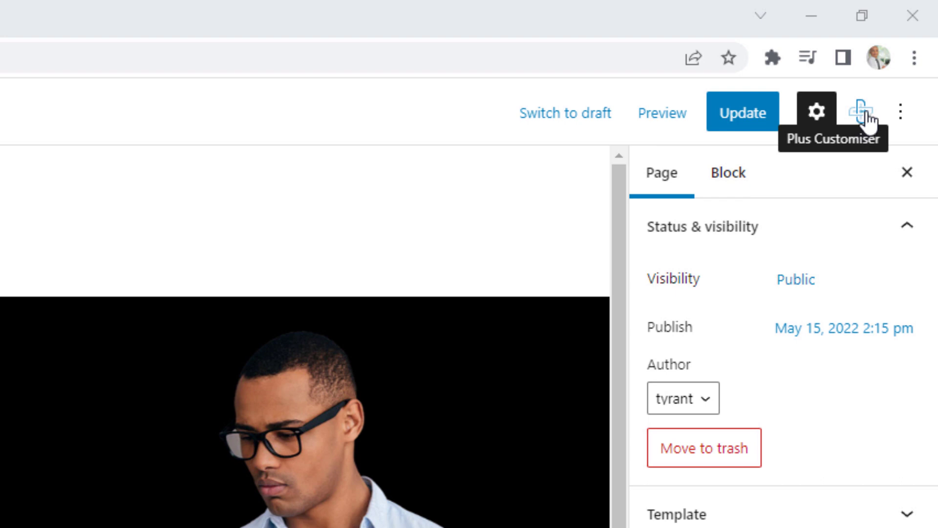
In the Home page's Plus Customiser, rename the Primary global color of Preset 1 as Main Color.
left_click(862, 116)
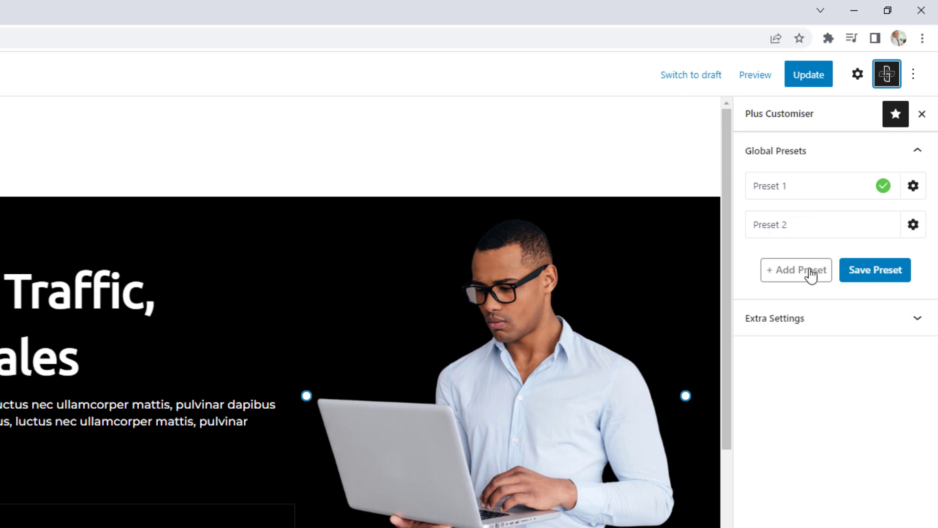
left_click(798, 194)
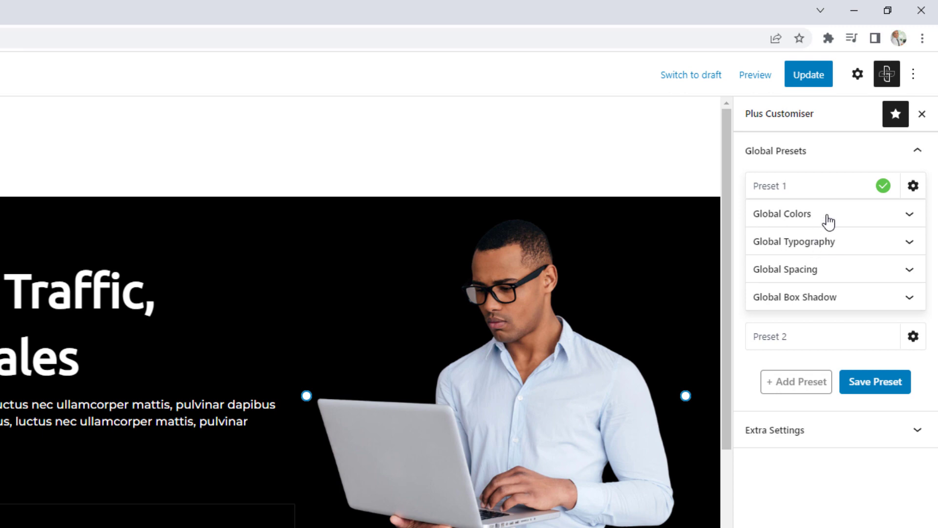
left_click(828, 219)
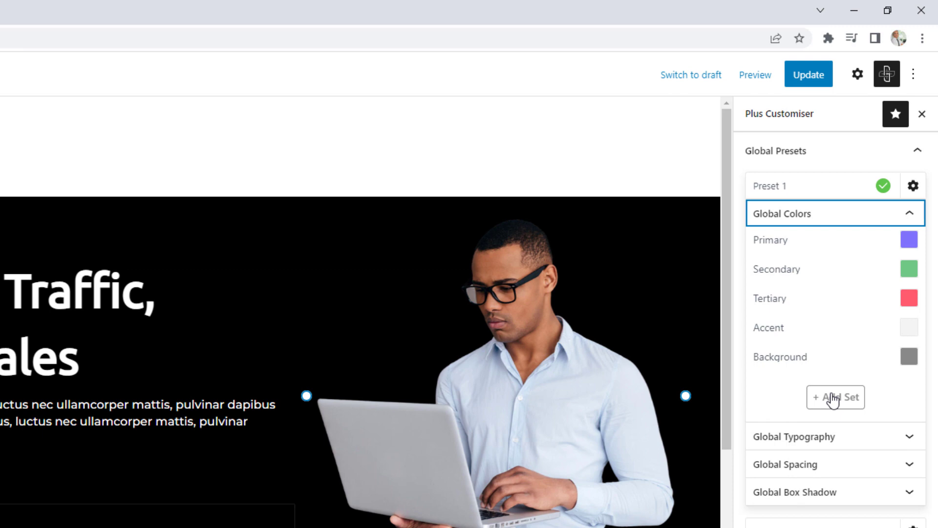
mouse_move(798, 251)
left_click(798, 243)
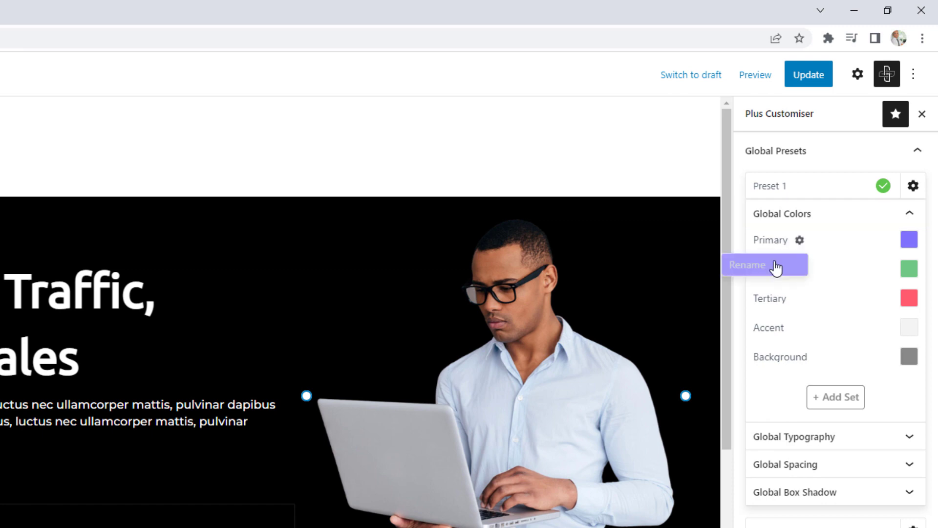
left_click(776, 268)
key("ctrl+a")
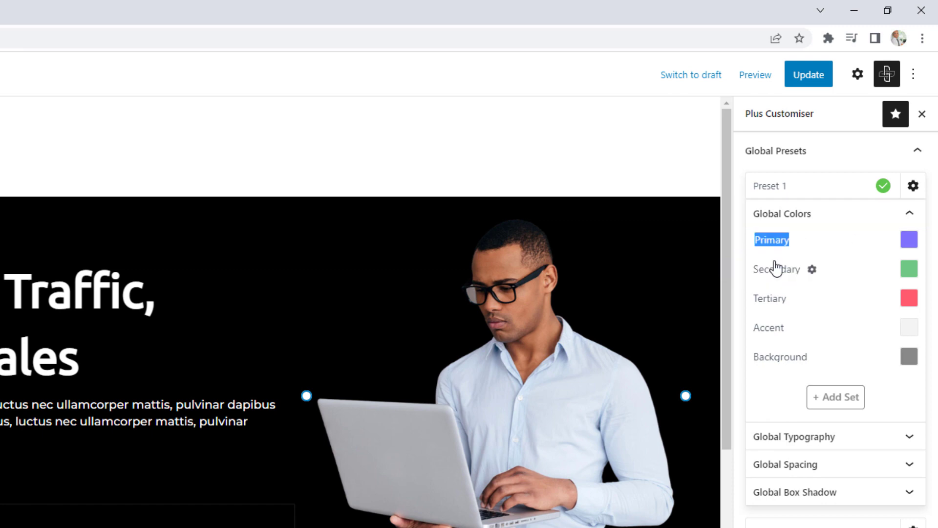
type("Main")
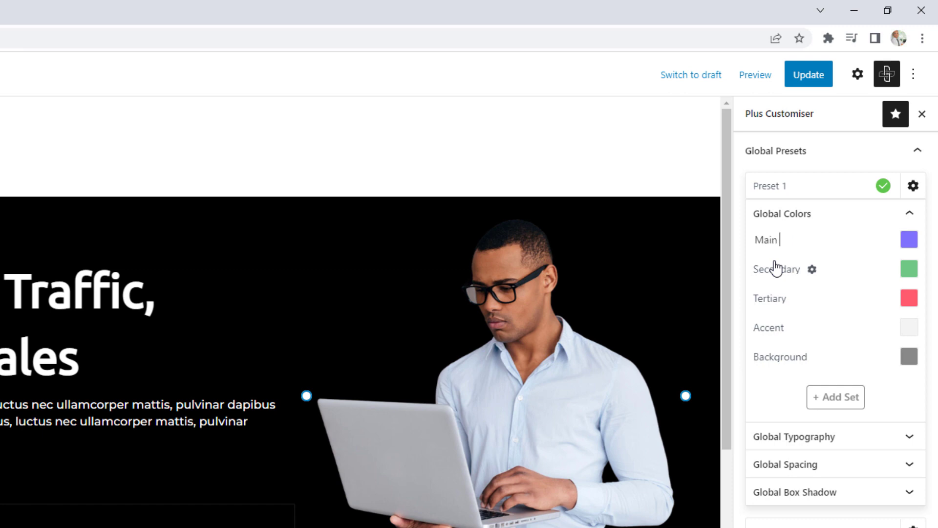
type(" Color")
key("Home")
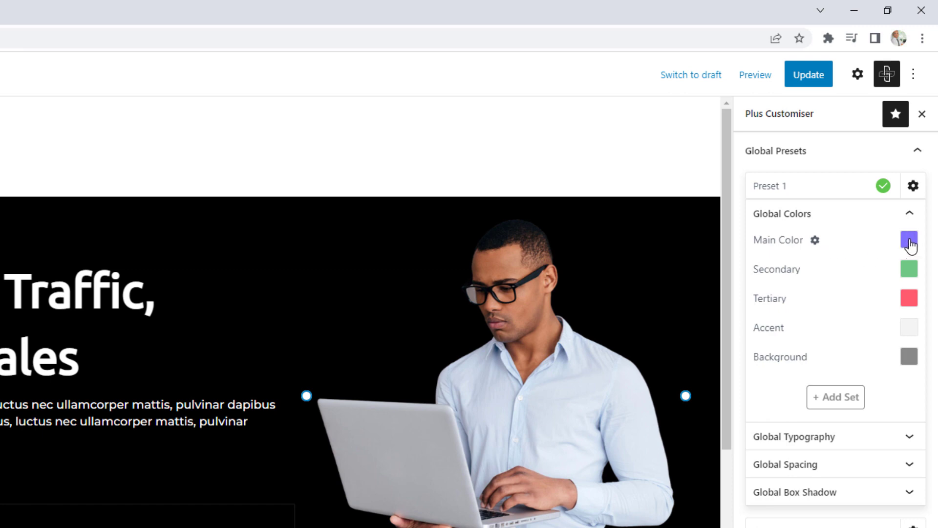
Set Preset 1's Main Color to the near-black #090909 and collapse the global colors.
left_click(910, 241)
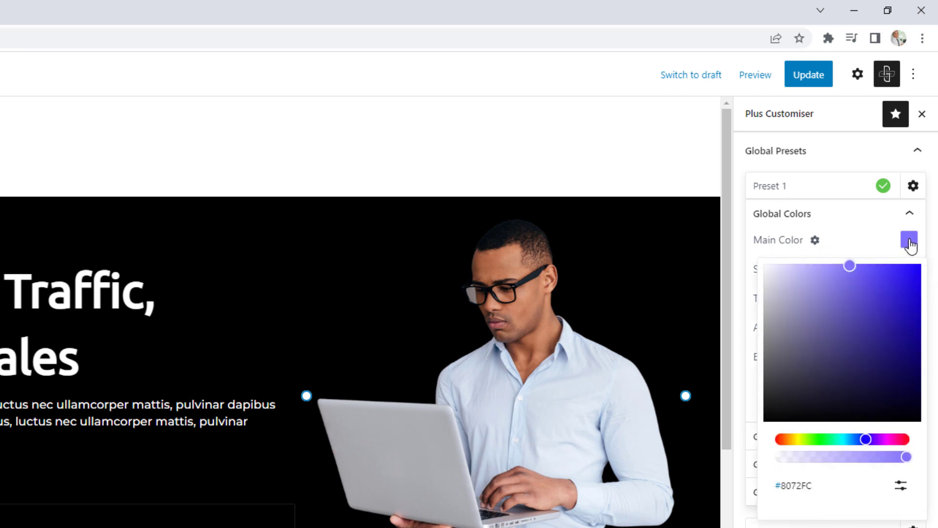
left_click(771, 419)
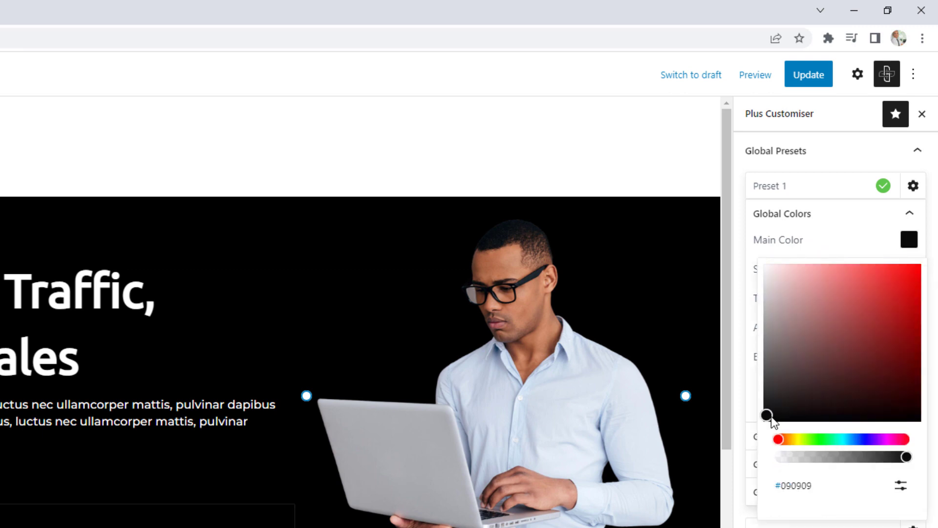
left_click(830, 250)
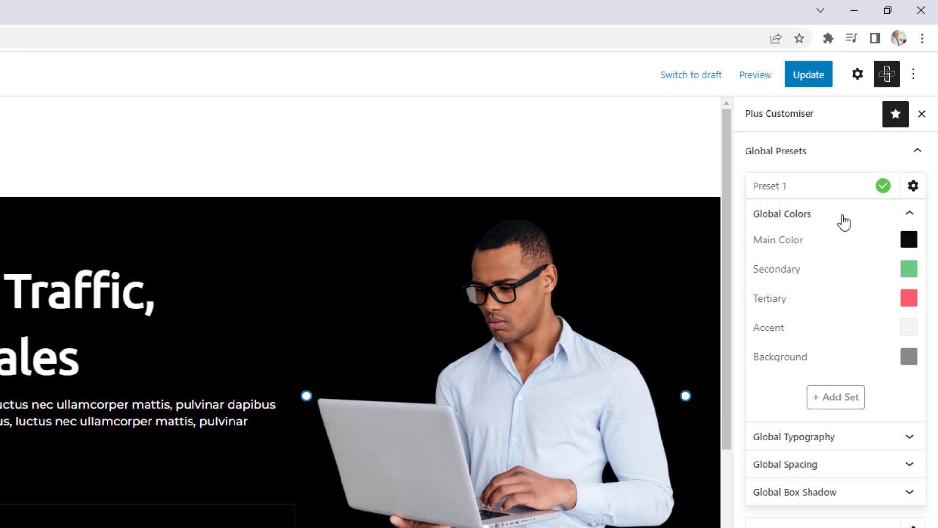
left_click(841, 218)
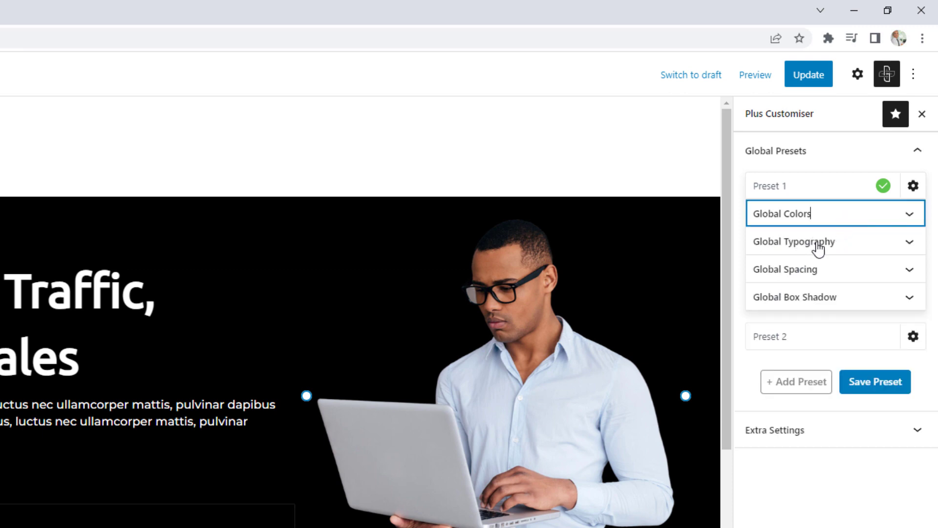
In Preset 1's global typography, set the font family of the Body style to Ubuntu.
left_click(829, 249)
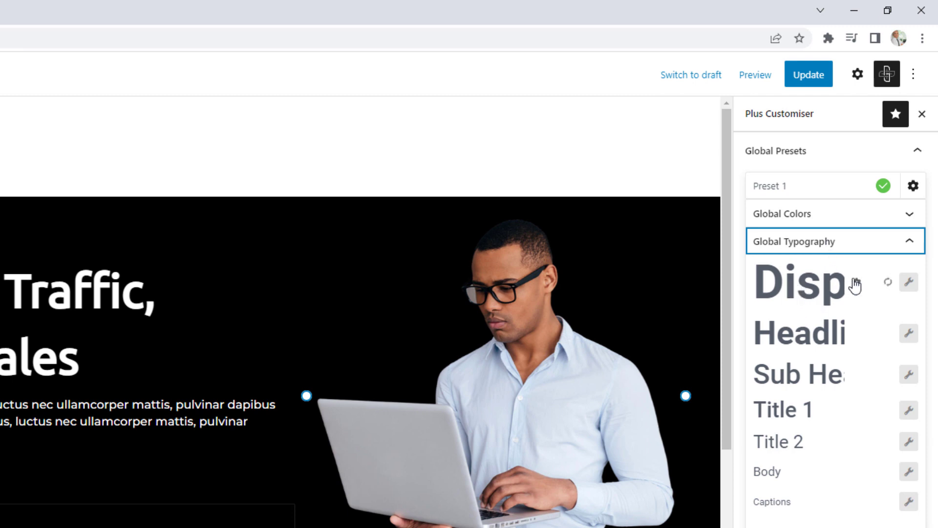
mouse_move(799, 334)
mouse_move(772, 479)
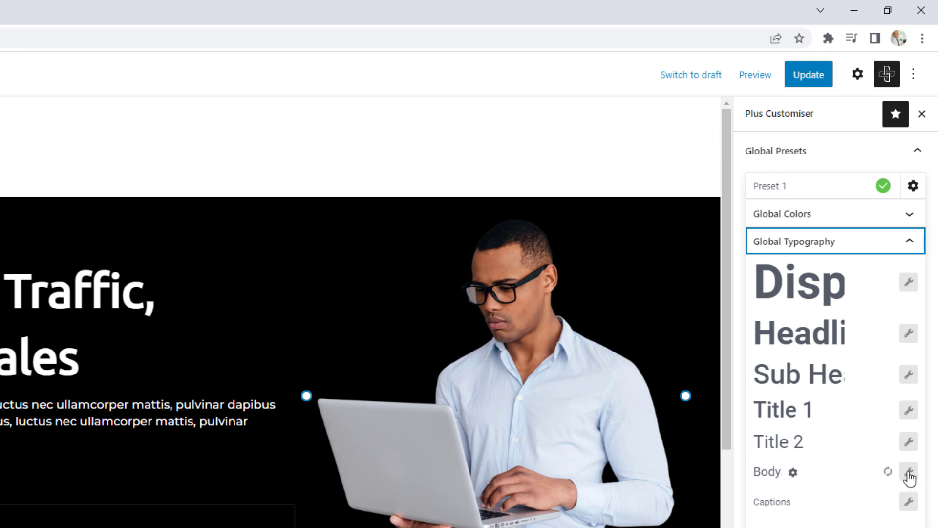
left_click(909, 474)
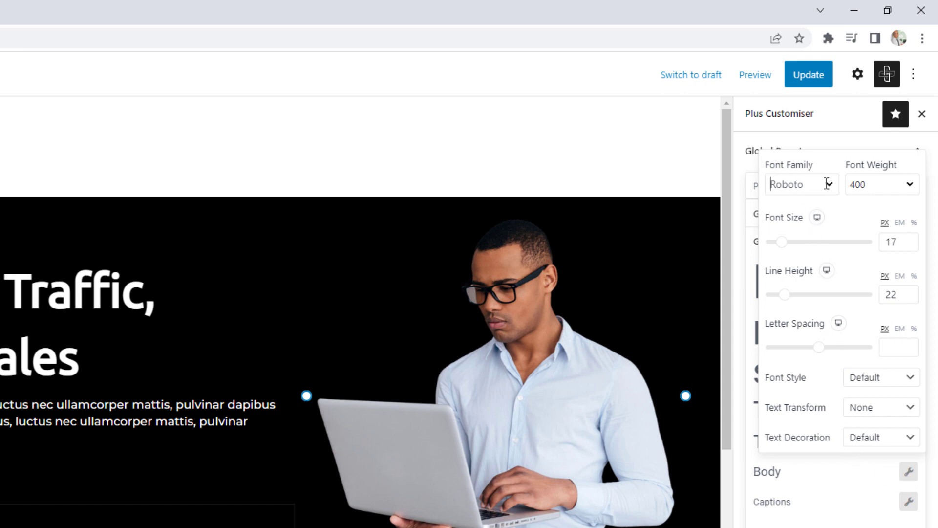
left_click(830, 188)
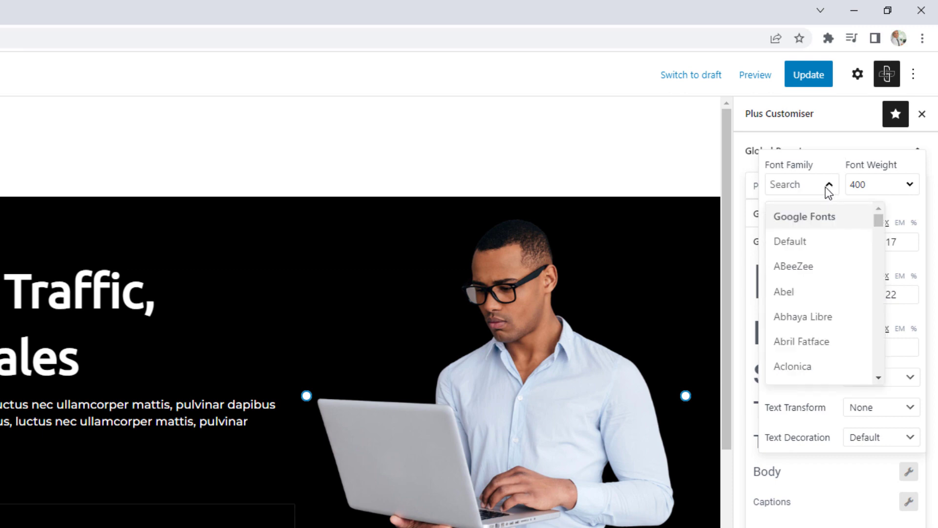
left_click(803, 191)
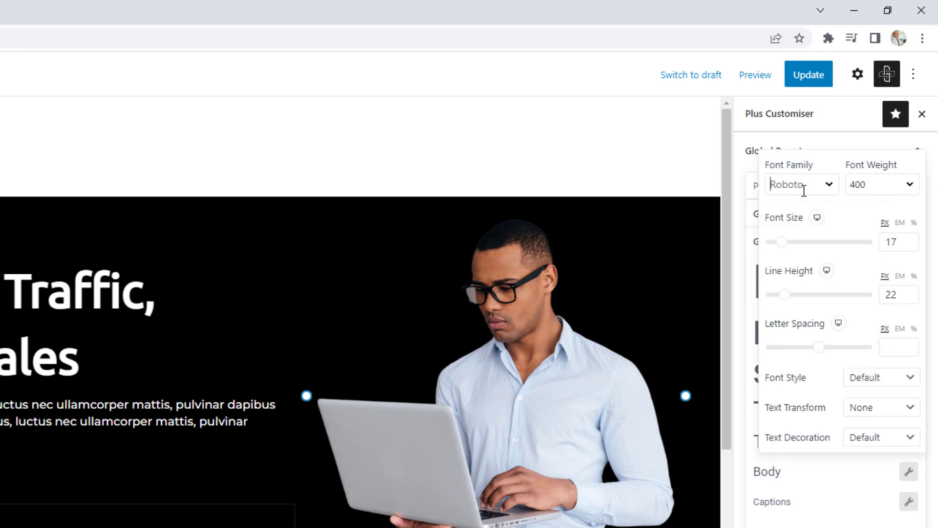
type("ubun")
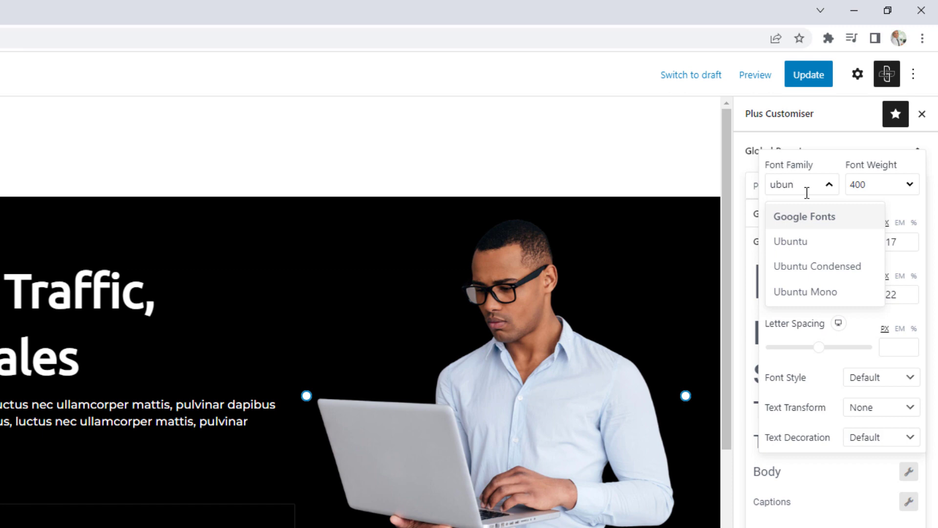
left_click(794, 242)
Set the Body style's font weight to 700 and font size to 30 px, and save the preset.
left_click(873, 192)
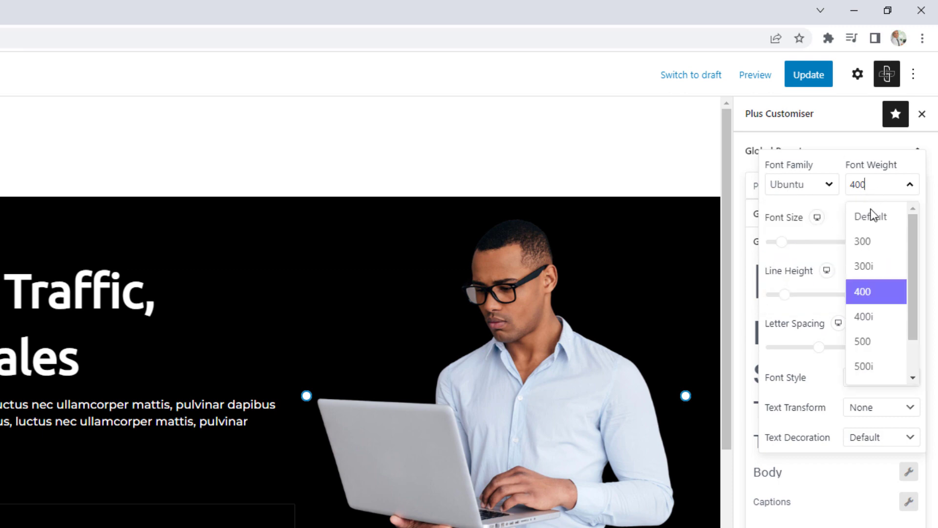
scroll(872, 269, "down", 2)
left_click(866, 341)
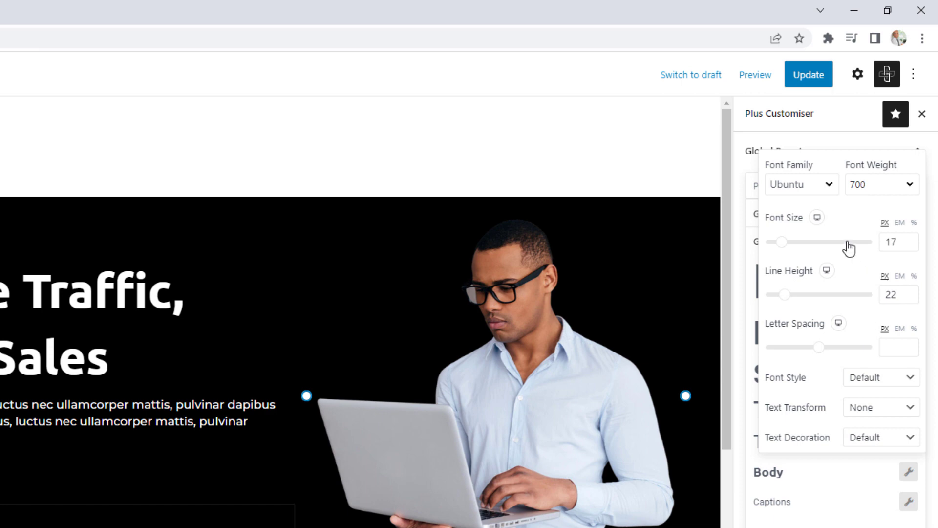
left_click_drag(783, 243, 790, 243)
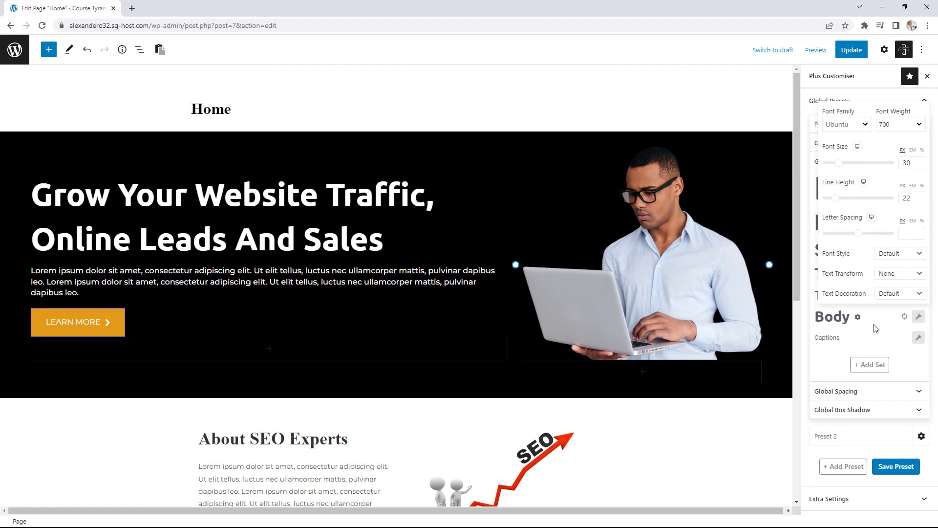
left_click(896, 466)
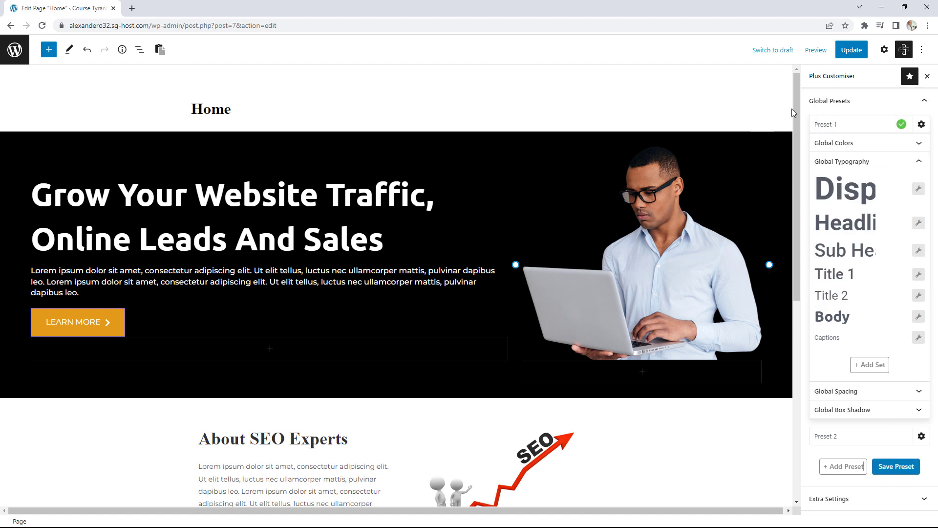
Apply the Body global typography to the paragraph under the About SEO Experts heading.
left_click(884, 49)
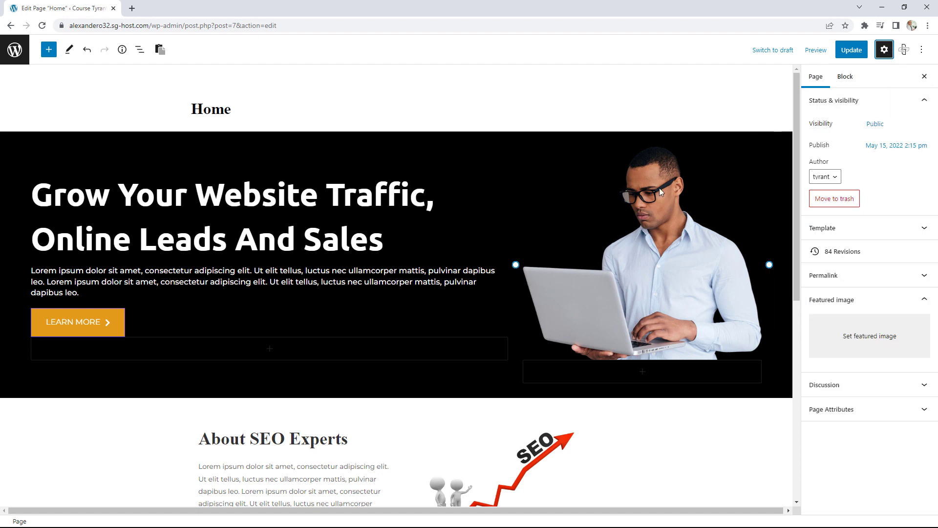
scroll(529, 252, "down", 5)
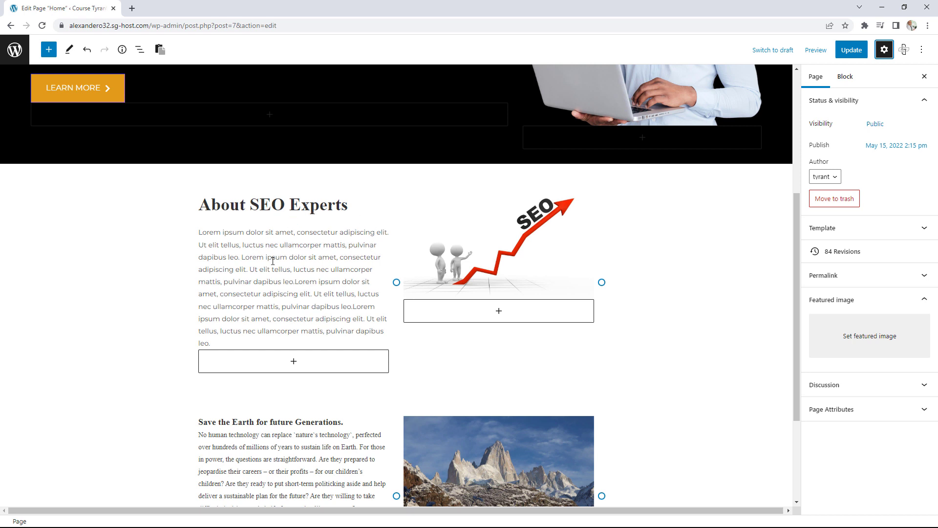
left_click(272, 260)
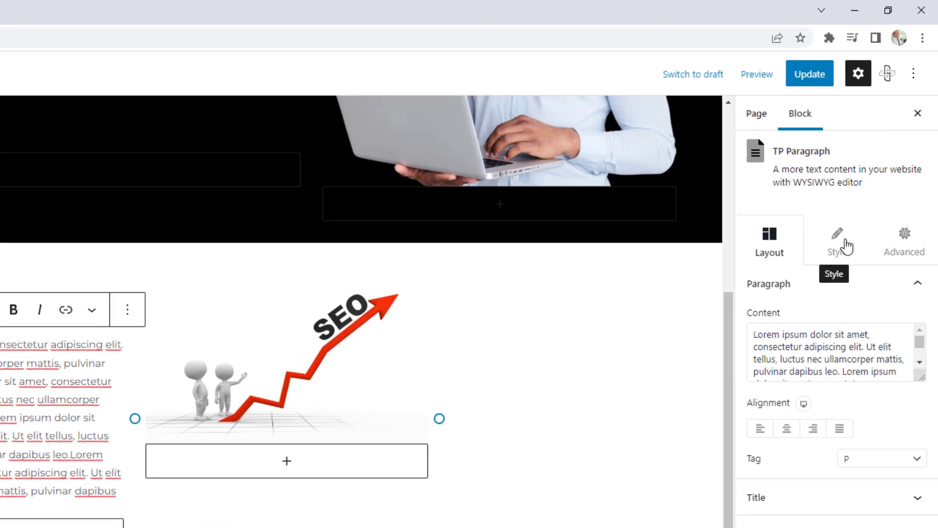
left_click(839, 248)
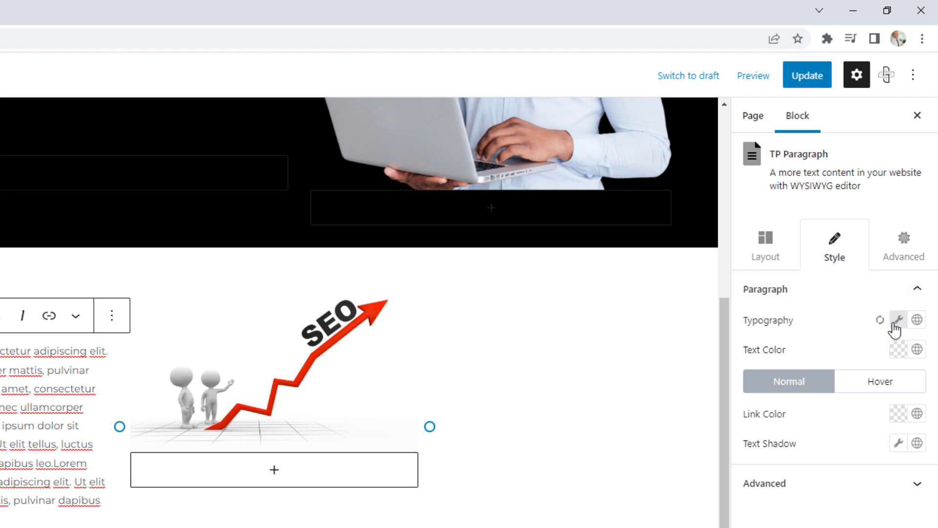
left_click(917, 322)
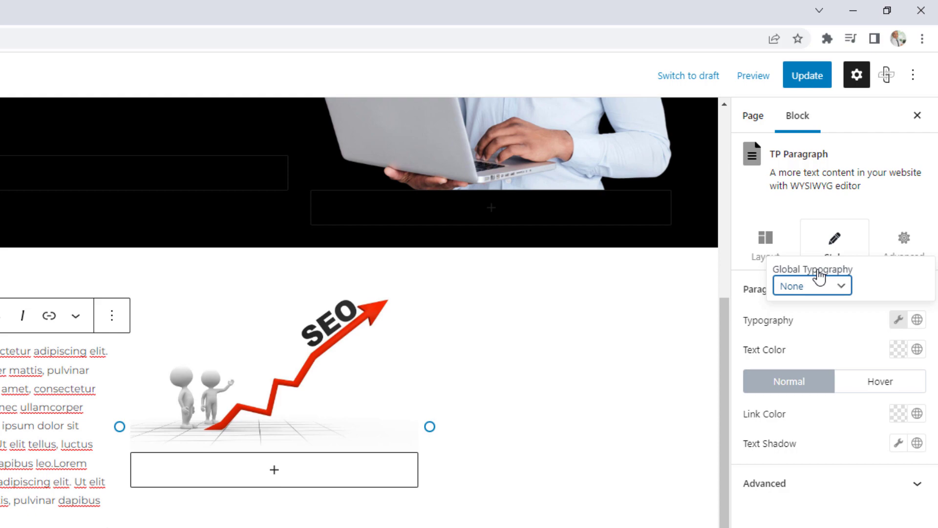
left_click(838, 287)
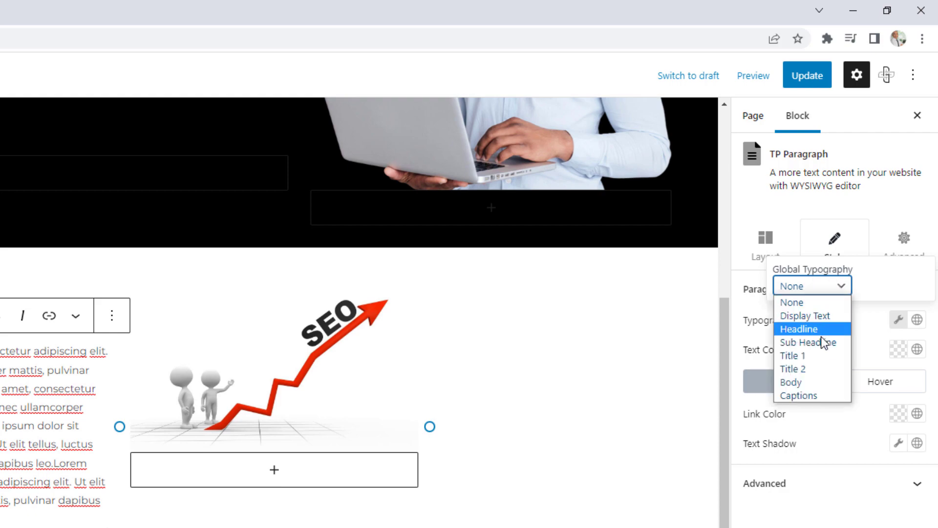
left_click(801, 382)
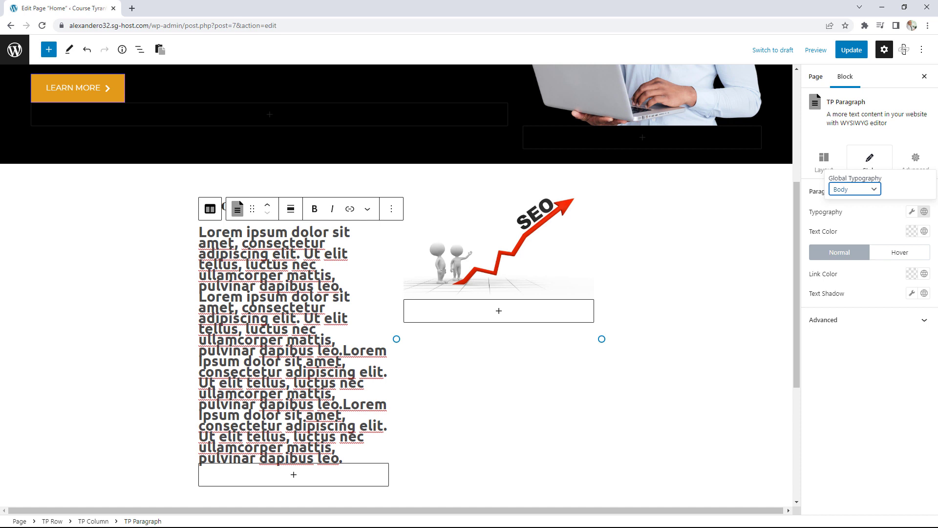
Apply the Body global typography to the paragraph under "Save the Earth for future Generations.".
scroll(314, 285, "down", 5)
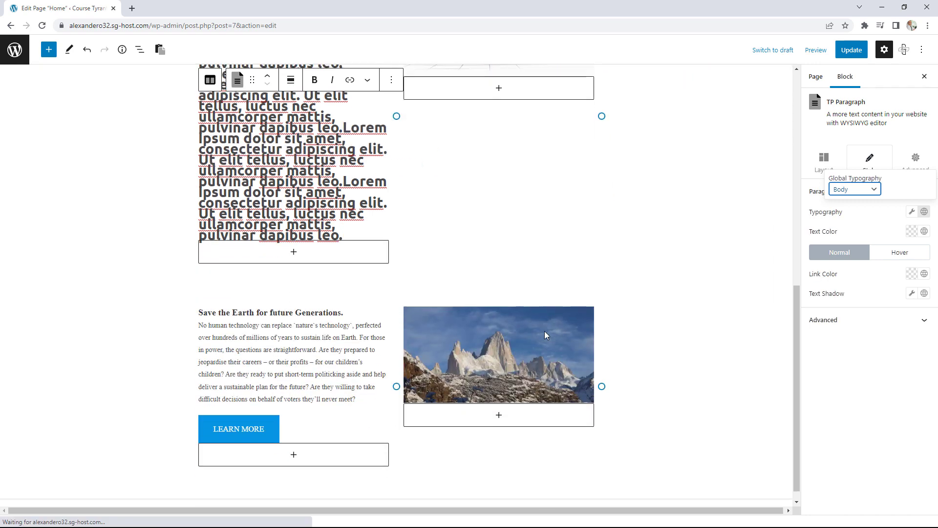
left_click(305, 332)
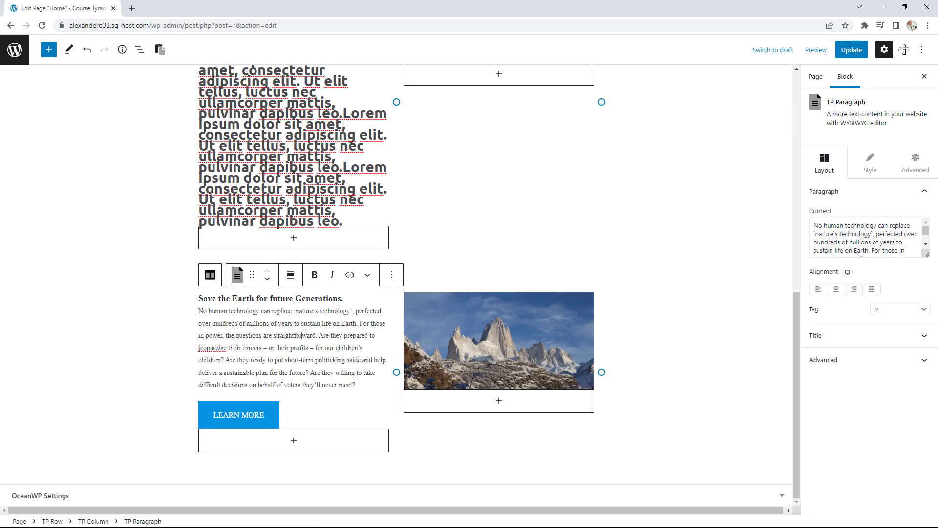
left_click(870, 165)
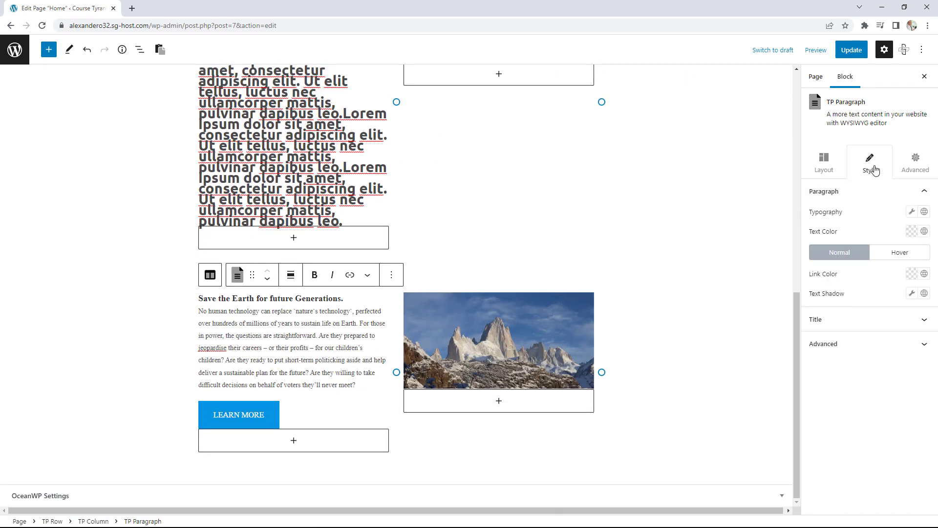
left_click(924, 212)
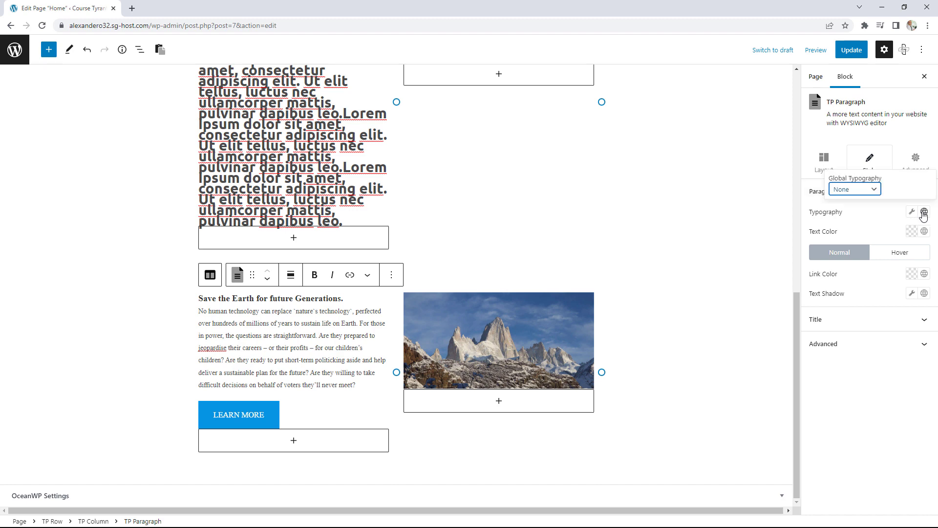
left_click(869, 189)
left_click(850, 253)
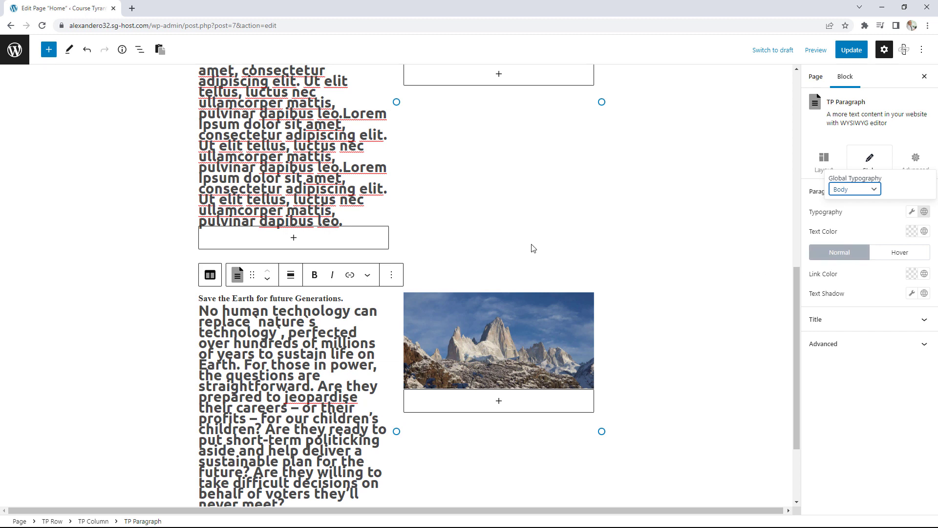
In the Plus Customiser, set the font size of Preset 1's Body global typography to 20 px.
scroll(534, 246, "up", 2)
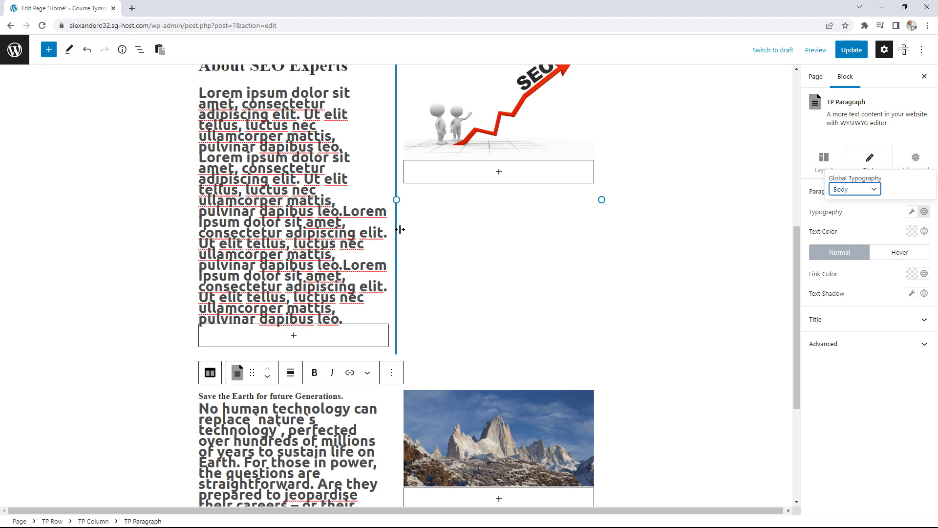
scroll(545, 224, "up", 5)
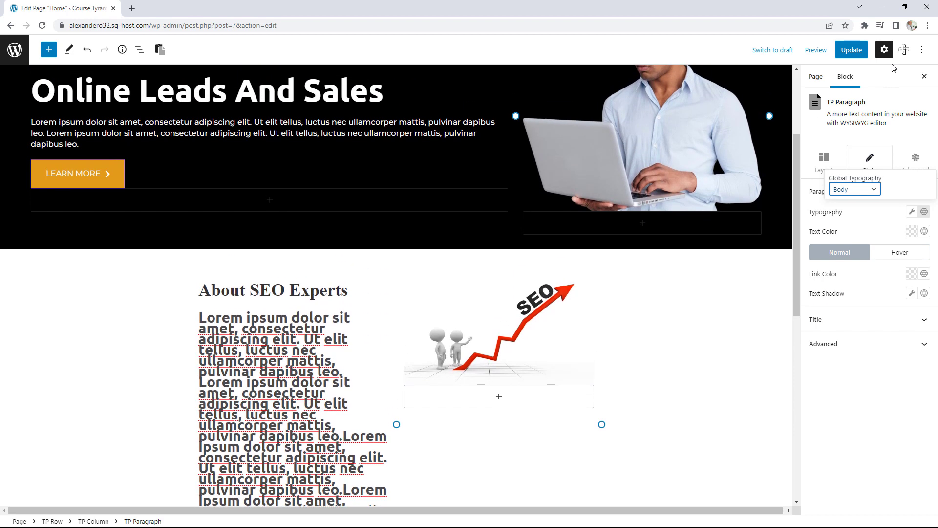
left_click(903, 49)
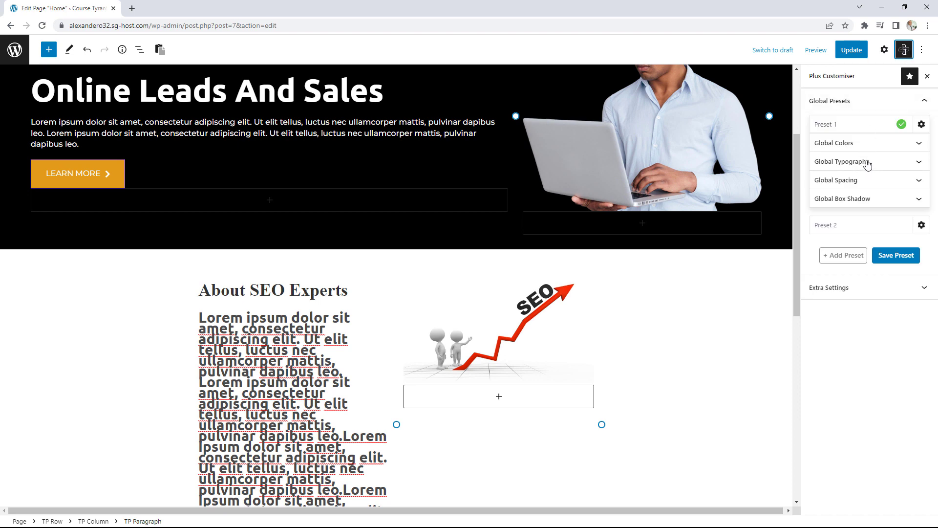
left_click(867, 165)
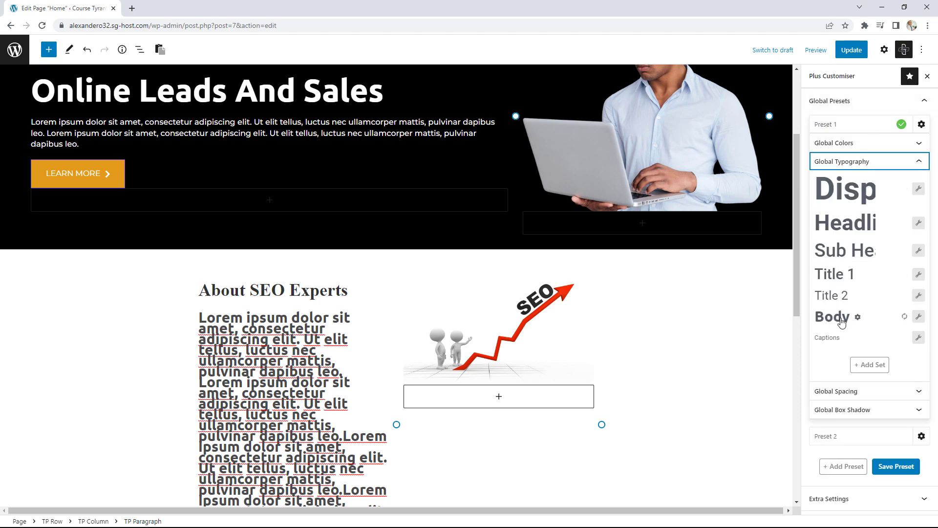
left_click(918, 316)
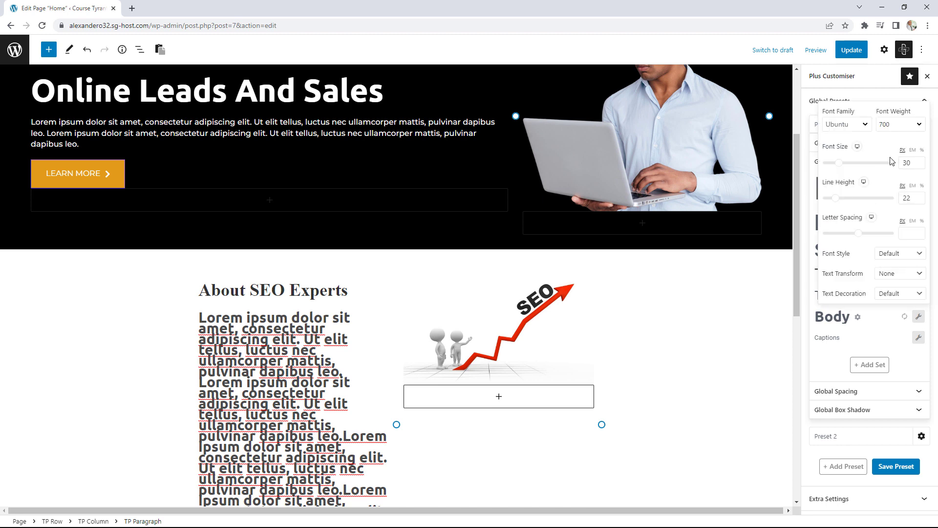
left_click(920, 167)
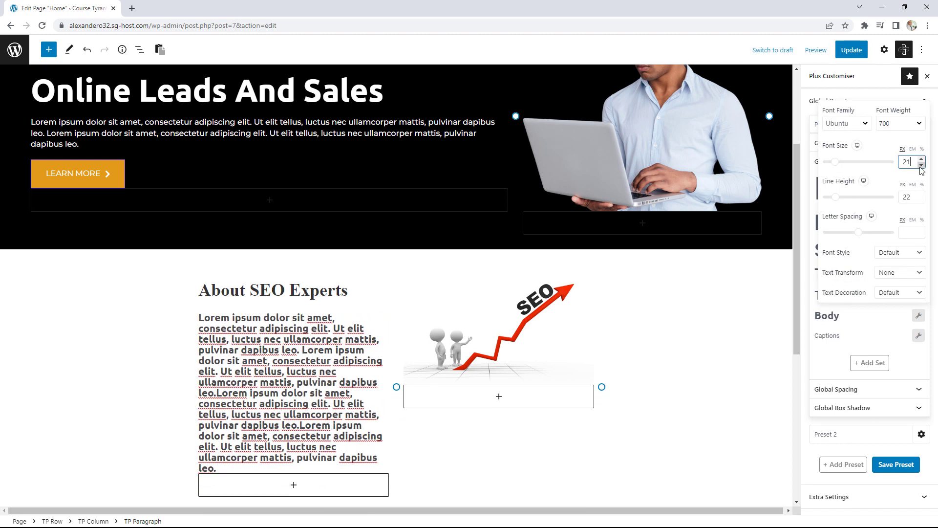
left_click(919, 166)
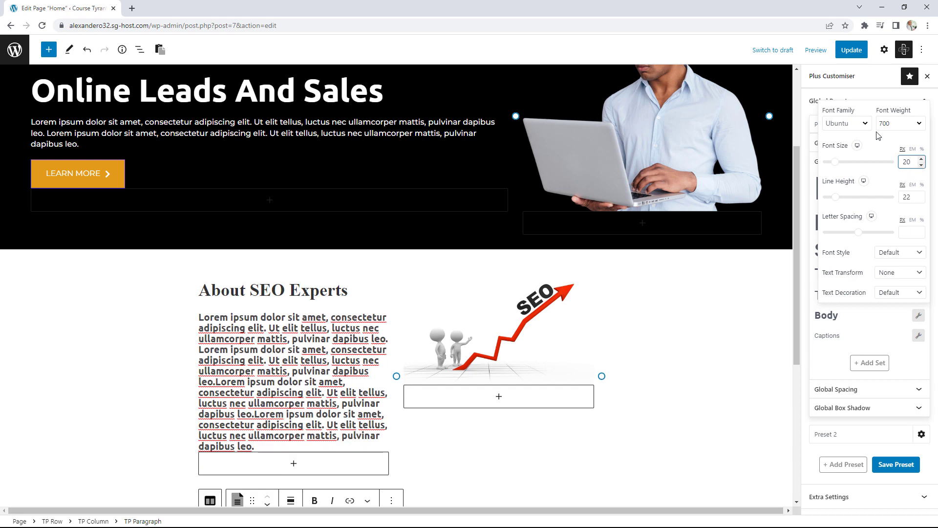
Change the Body style's font family to ABeeZee and check both page paragraphs.
left_click(863, 125)
left_click(858, 180)
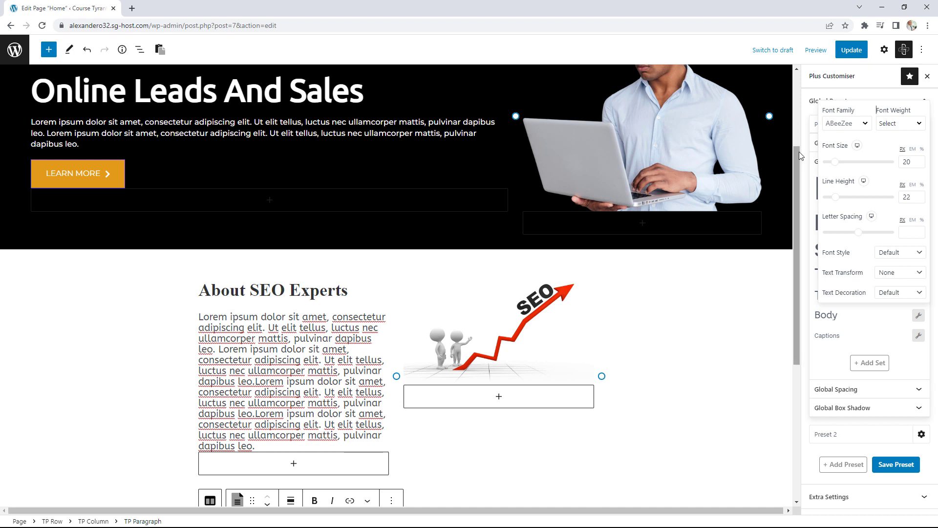
left_click_drag(796, 159, 795, 208)
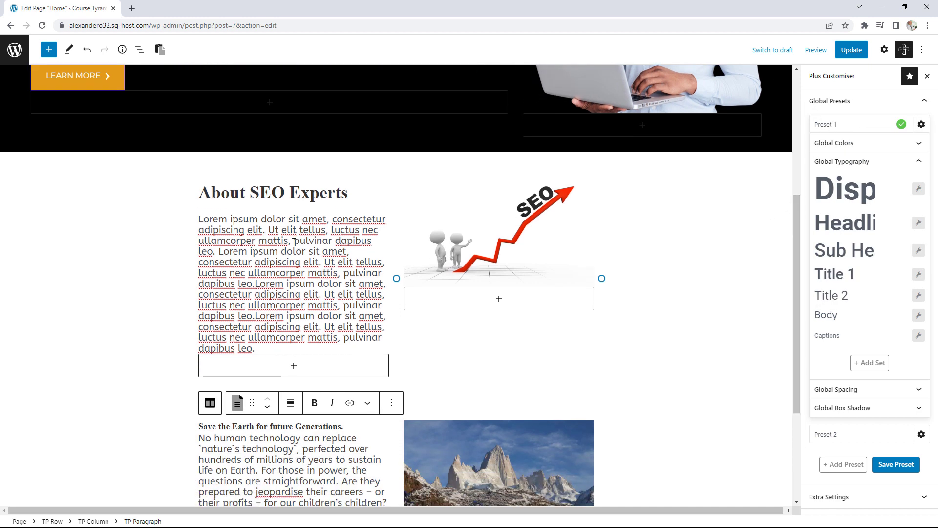
scroll(412, 315, "down", 2)
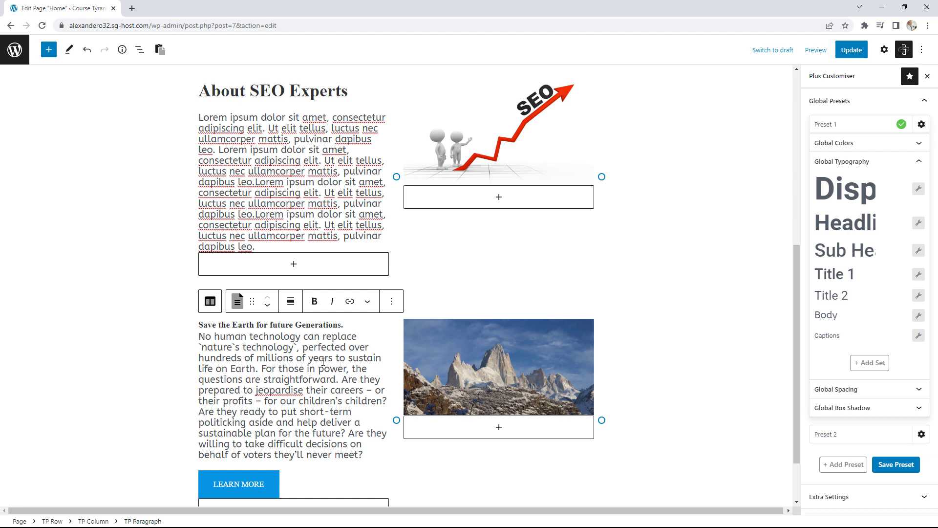
Expand Preset 1's global colors, and set the About SEO Experts paragraph's text color to the pink Tertiary global color after trying Main Color.
left_click(860, 145)
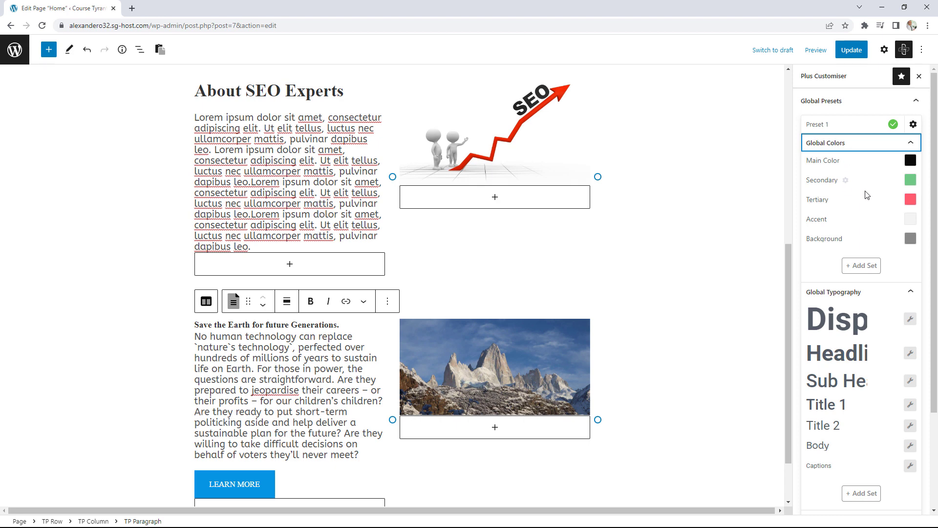
left_click(308, 162)
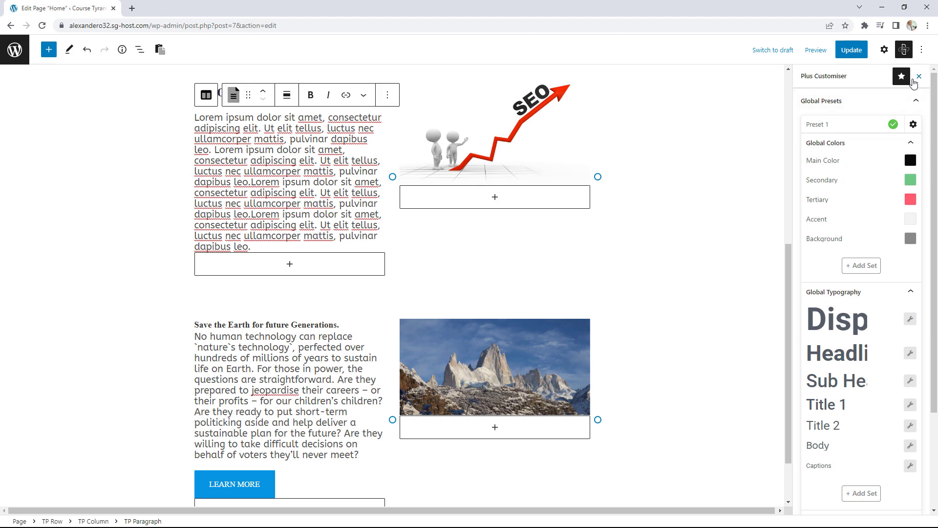
left_click(883, 50)
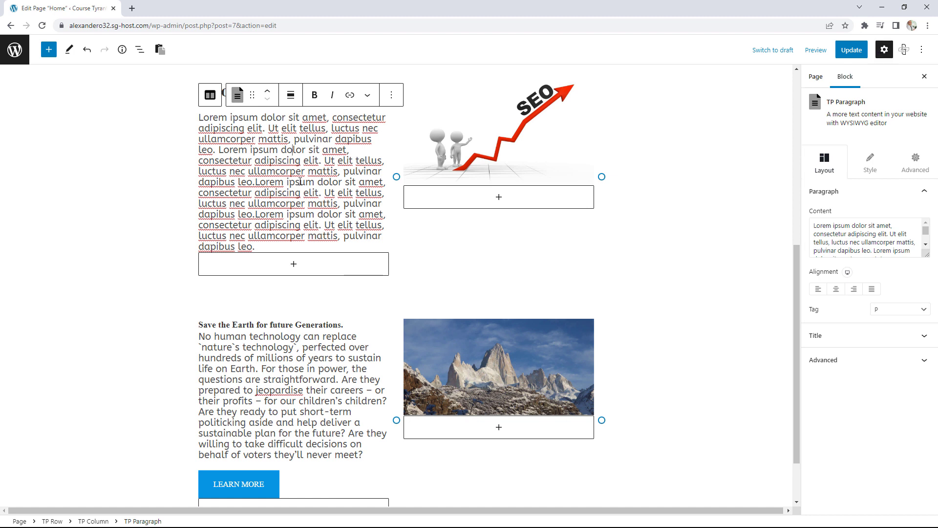
scroll(332, 323, "up", 4)
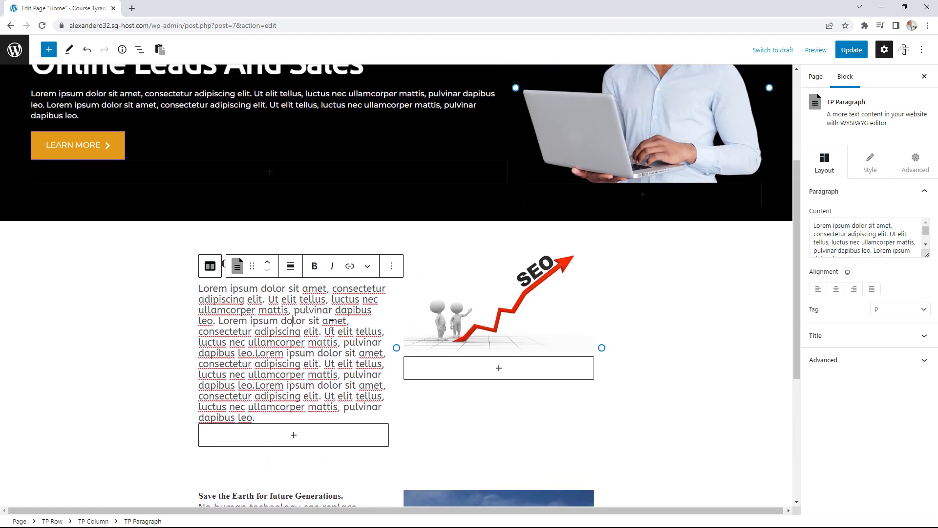
left_click(869, 165)
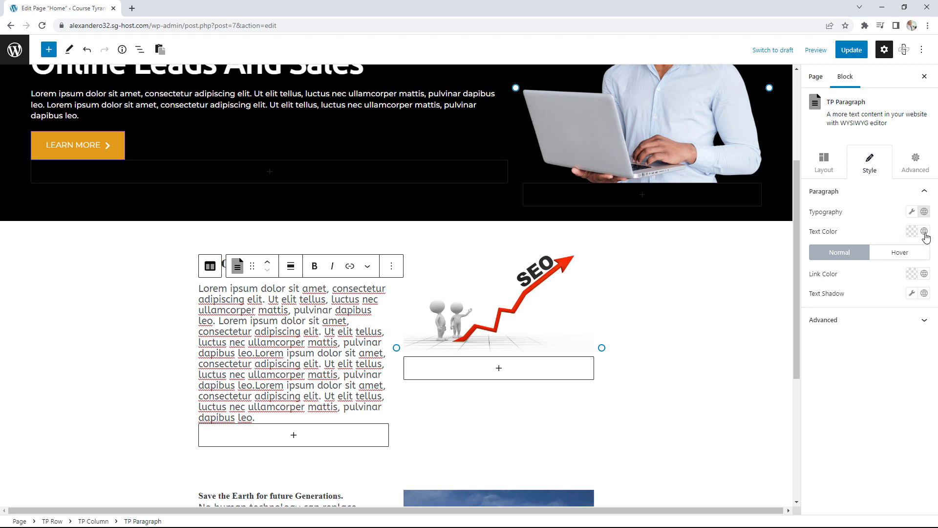
left_click(924, 231)
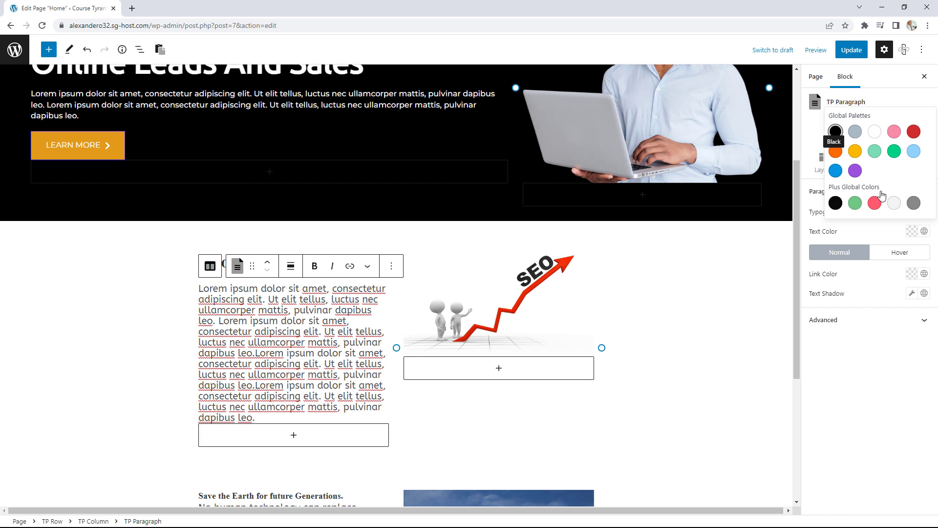
left_click(835, 203)
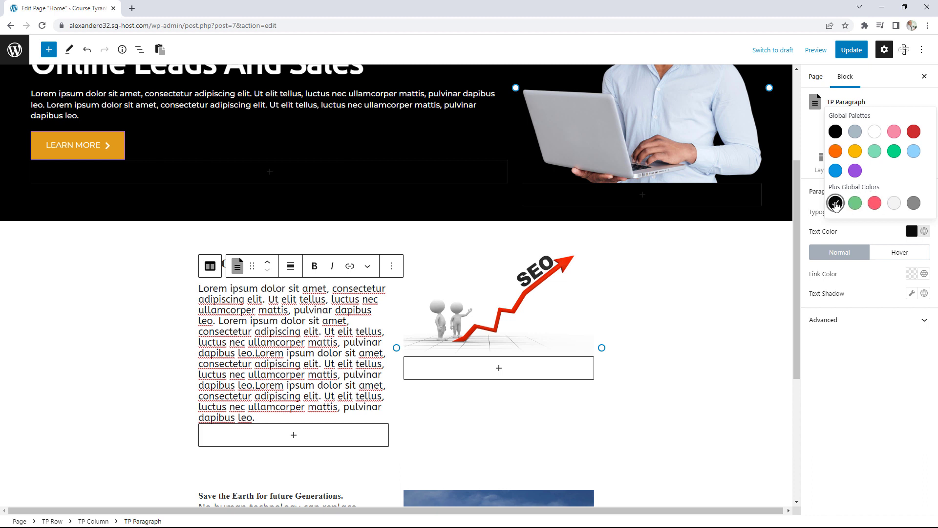
left_click(875, 204)
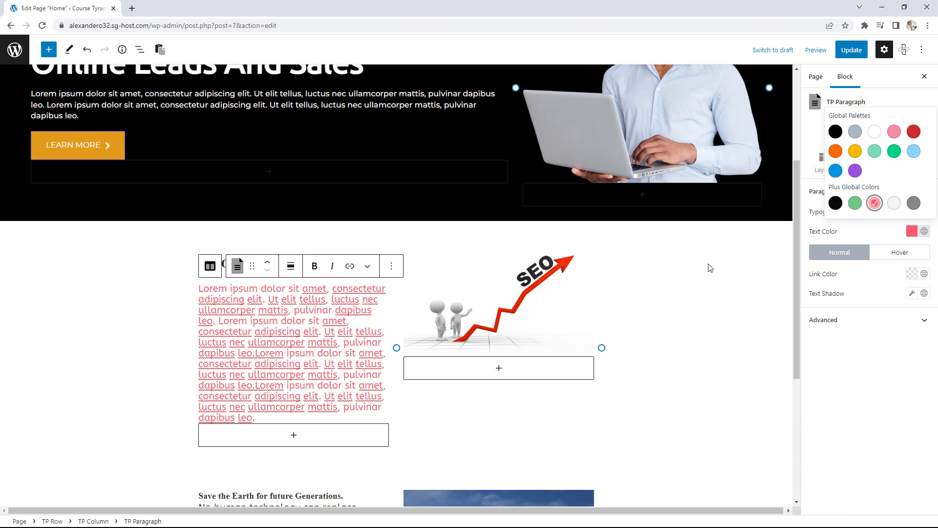
Set the text color of the "Save the Earth for future Generations." paragraph to the pink Tertiary global color and close the color choices.
scroll(736, 352, "down", 5)
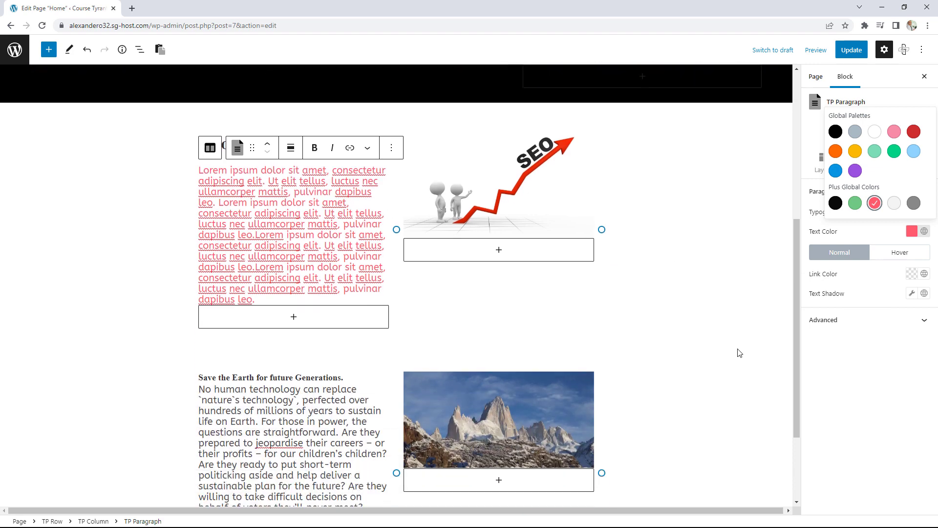
left_click(294, 306)
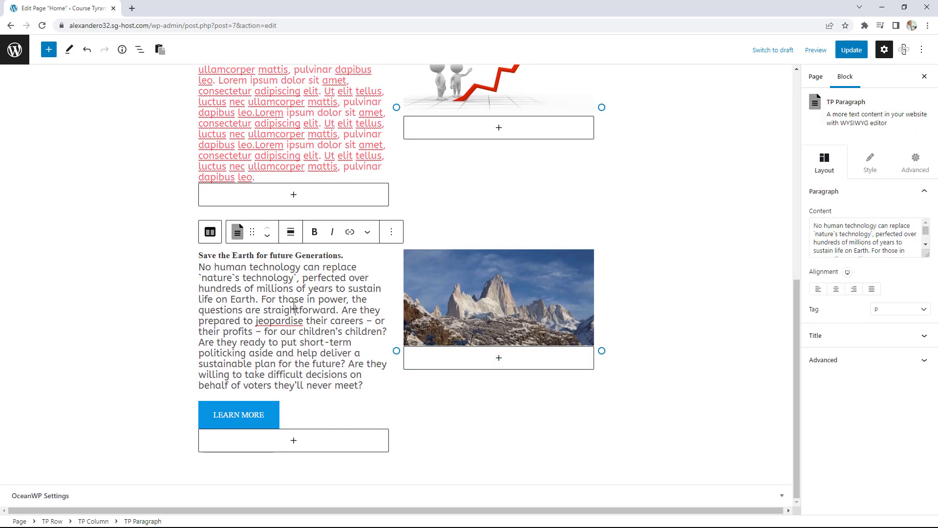
left_click(870, 162)
left_click(912, 231)
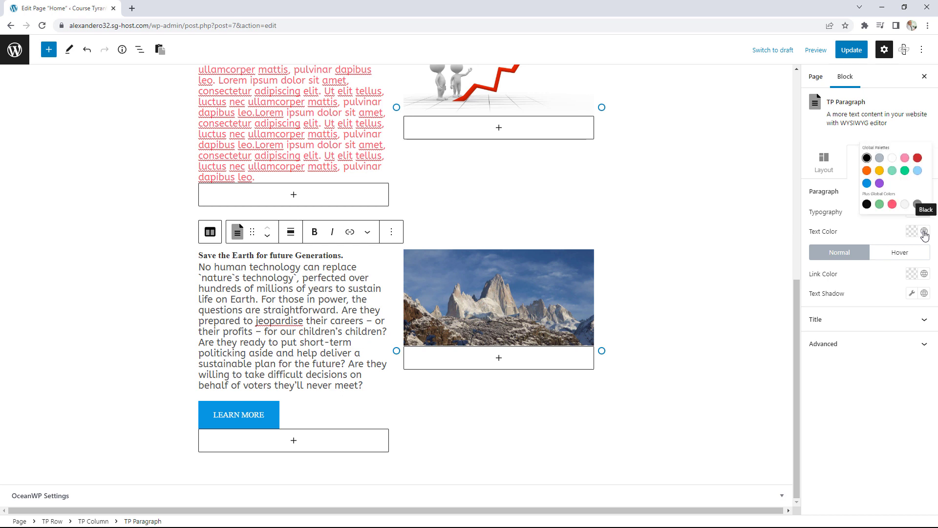
left_click(874, 203)
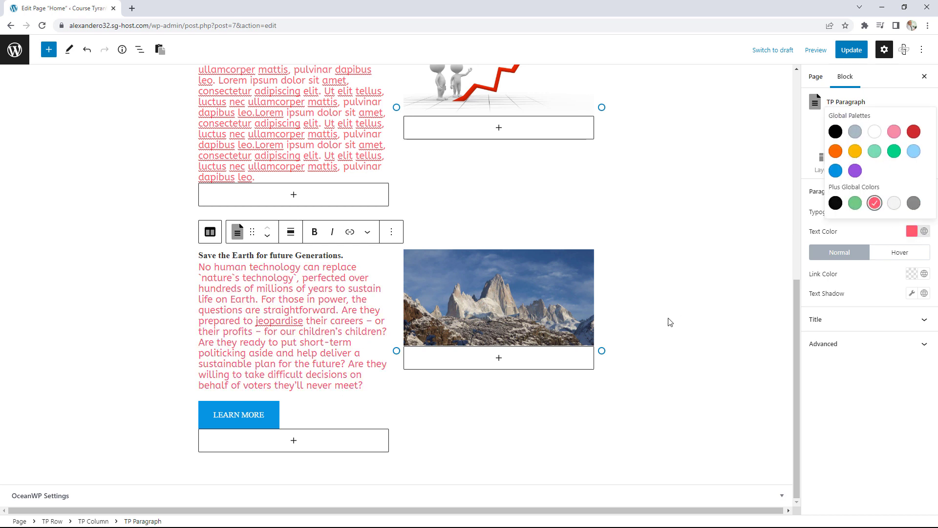
left_click(839, 381)
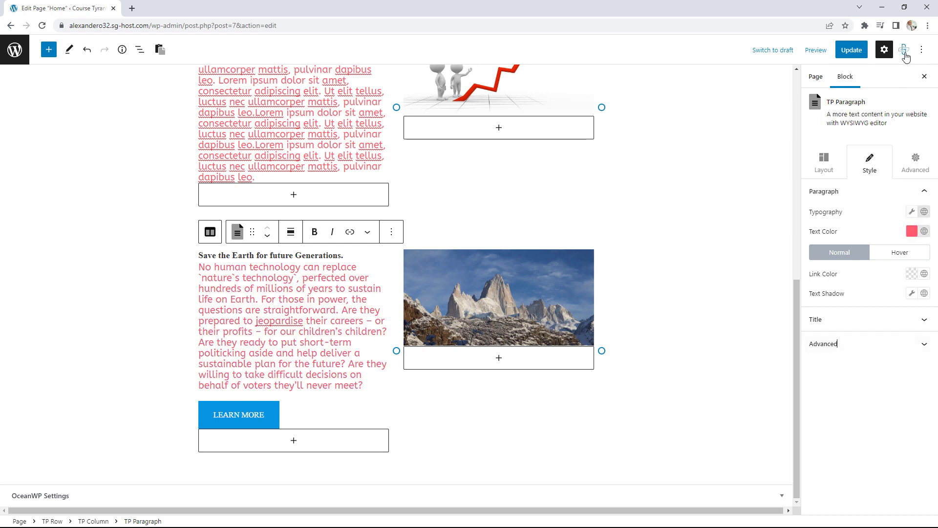
Change Preset 1's Tertiary global color to green (#34B953) in the Plus Customiser and collapse the global colors.
left_click(904, 50)
left_click(858, 144)
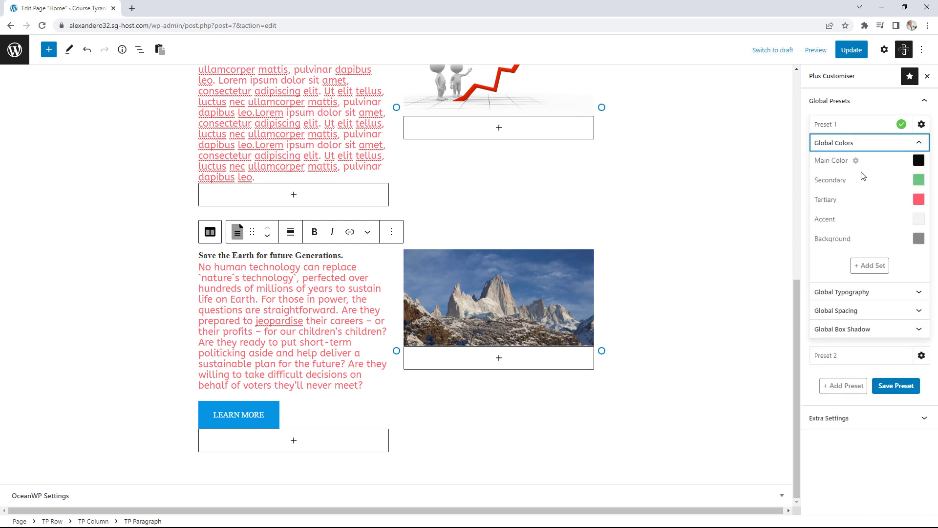
left_click(919, 201)
mouse_move(901, 244)
left_mouse_down()
mouse_move(855, 291)
mouse_move(856, 332)
mouse_move(897, 244)
left_mouse_up()
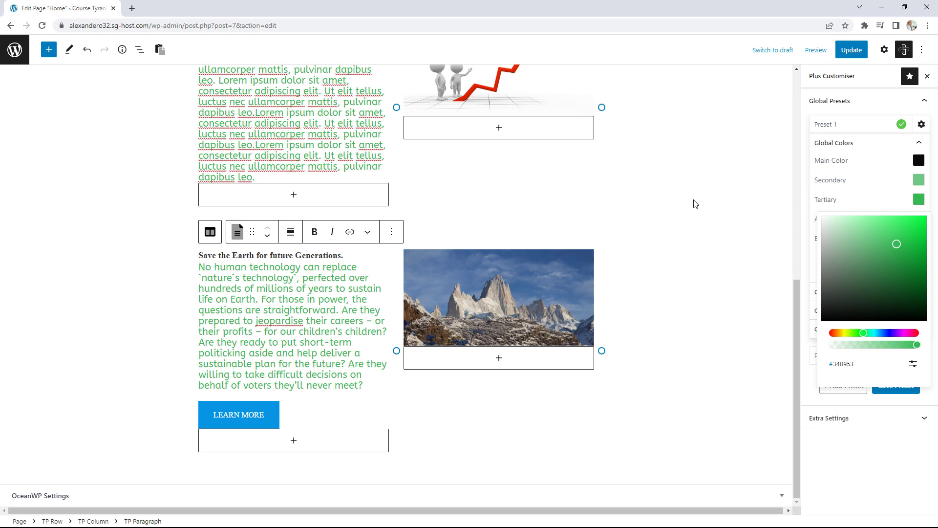
left_click(855, 145)
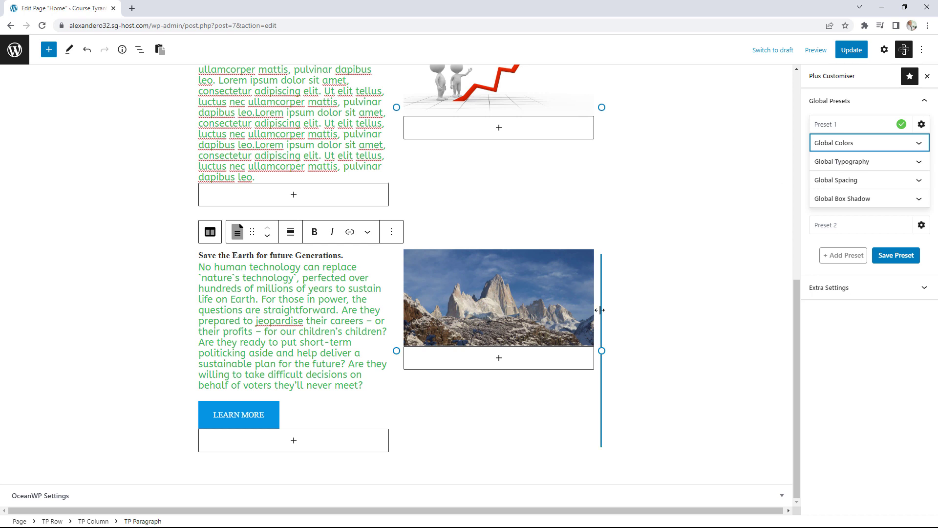
Insert a TP Image block from The Plus Addons Blocks at the end of the page, below the Learn More section.
left_click(695, 327)
left_click(595, 461)
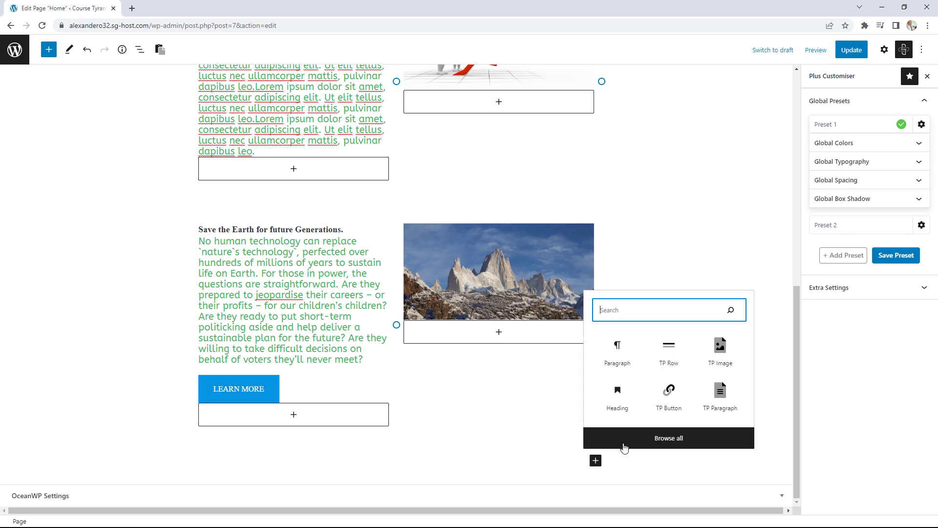
left_click(692, 440)
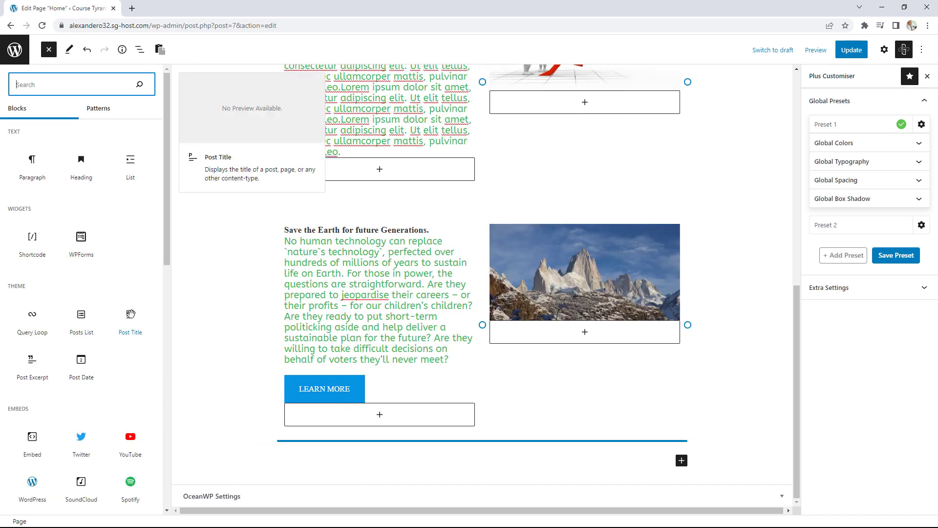
left_click_drag(165, 251, 158, 460)
scroll(158, 460, "down", 1)
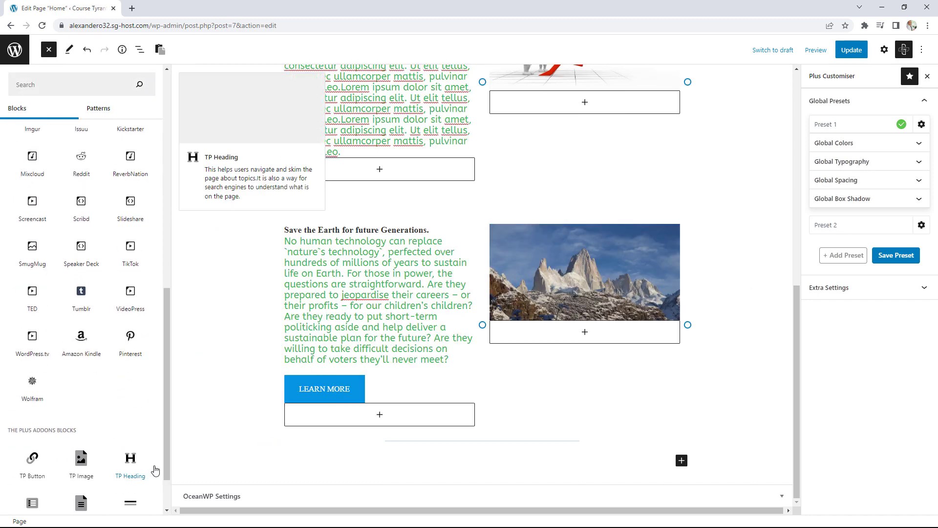
left_click(81, 464)
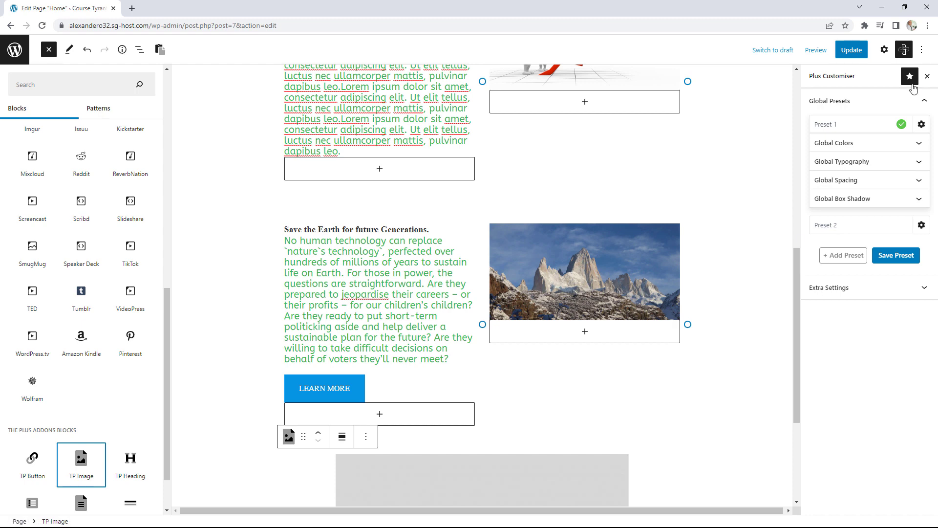
Review the new TP Image block's Layout, Style and Advanced settings.
left_click(883, 50)
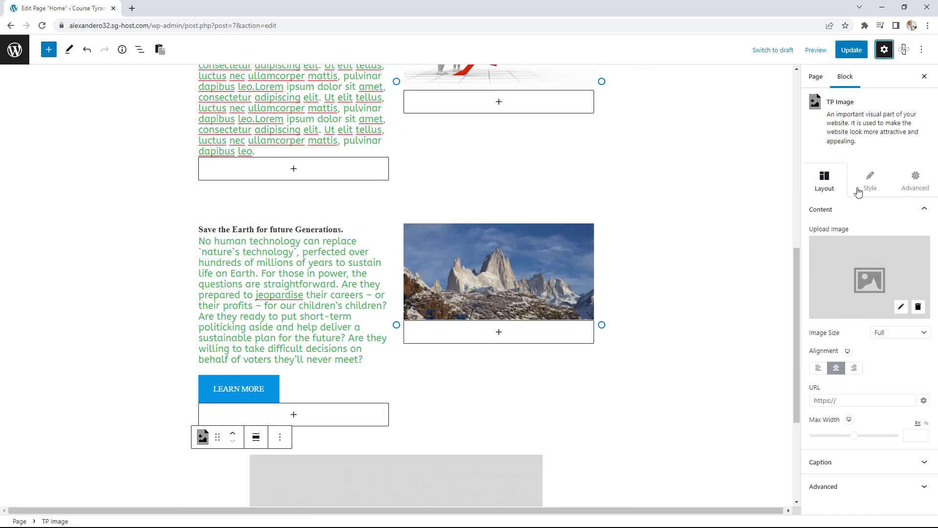
scroll(582, 288, "down", 2)
scroll(581, 289, "down", 2)
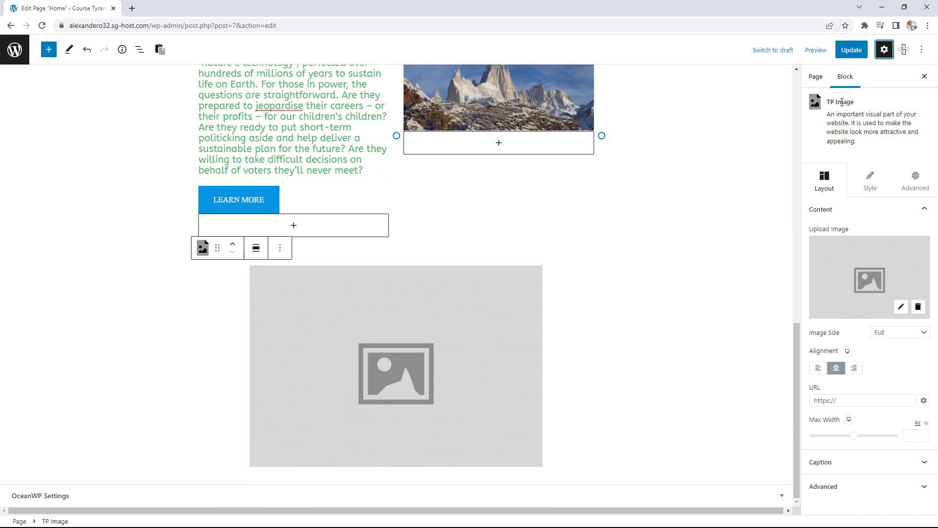
left_click(870, 177)
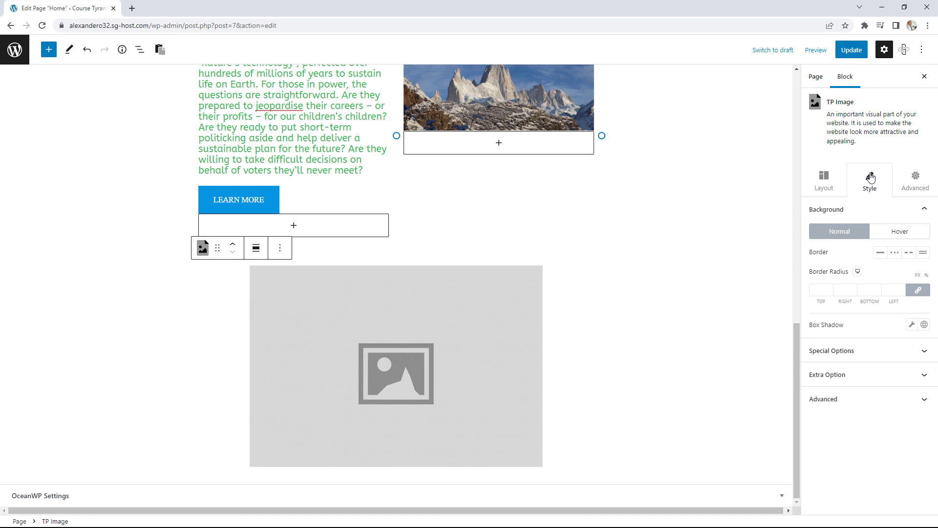
left_click(926, 179)
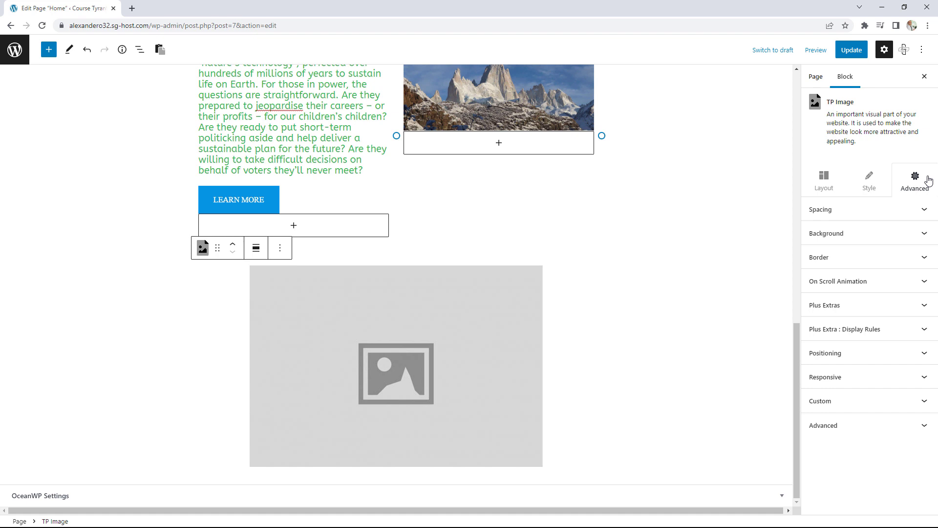
Insert a standard Paragraph block below the empty TP Image block.
left_click(716, 307)
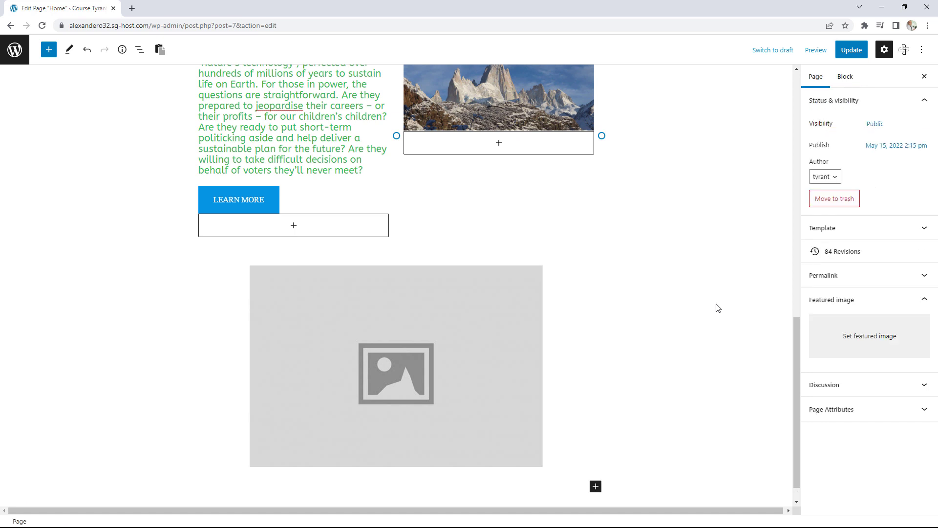
left_click(596, 461)
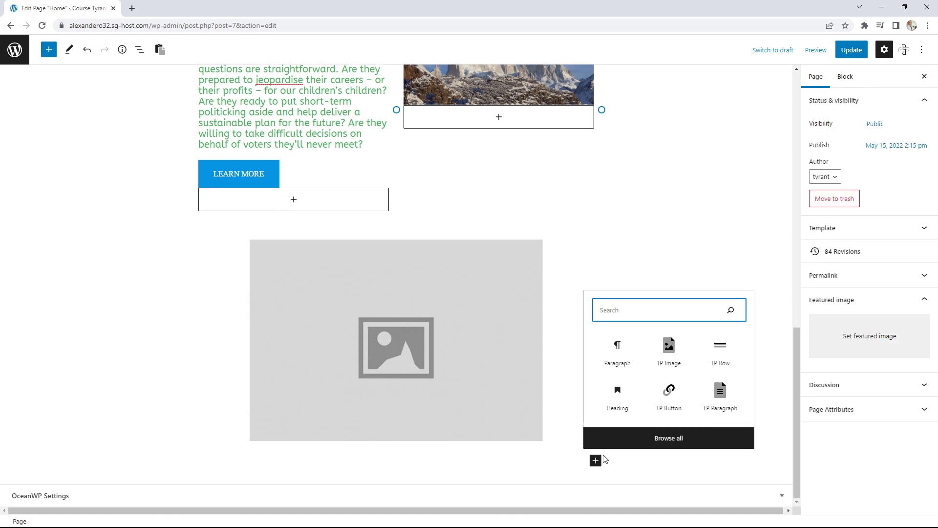
left_click(671, 437)
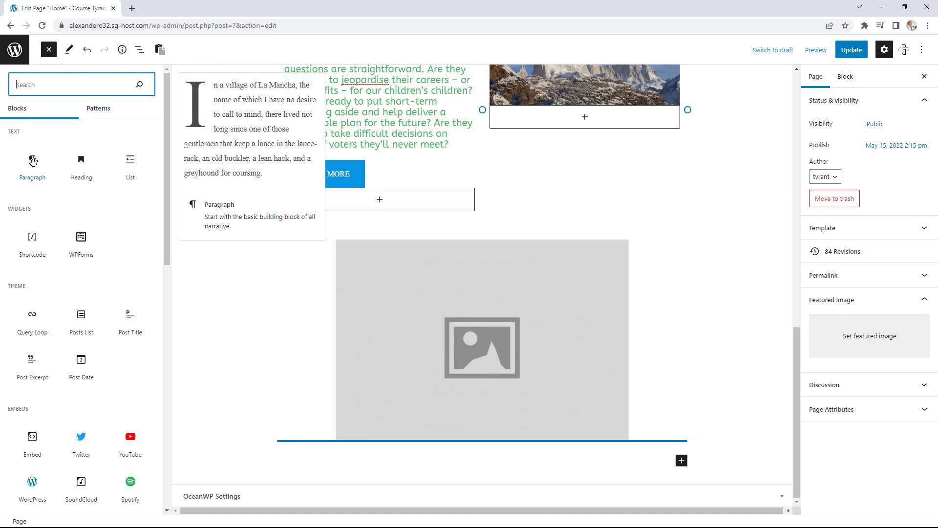
left_click(32, 160)
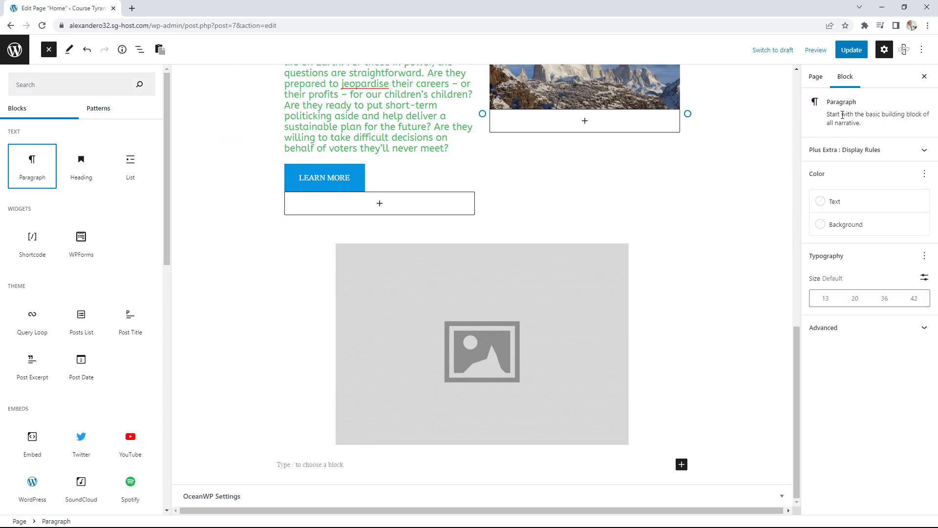
Enable Display Rules for the new Paragraph block and set Display When to Any one Rule is True.
left_click(851, 328)
left_click(850, 330)
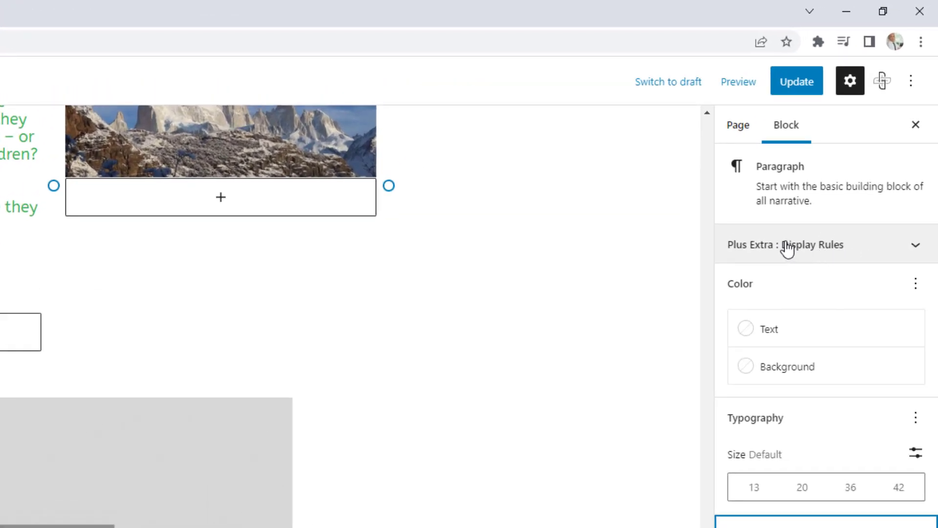
left_click(851, 254)
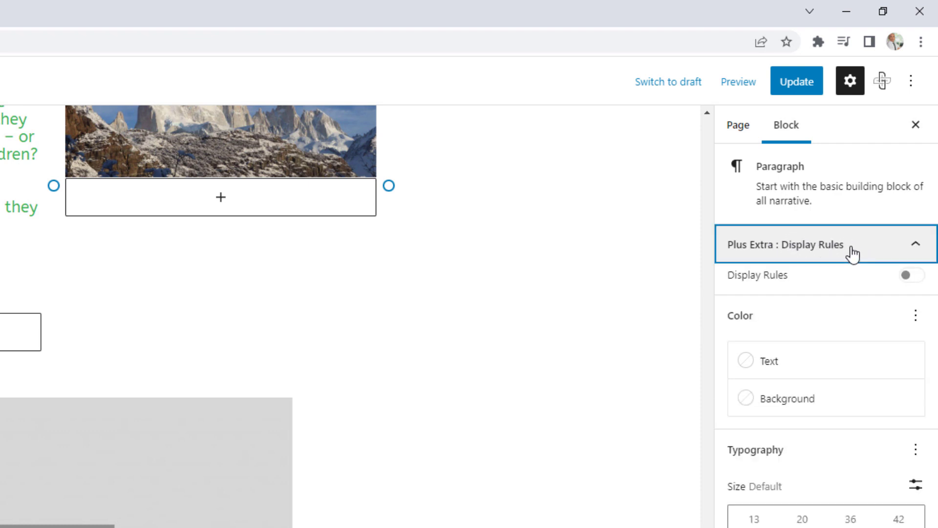
left_click(911, 277)
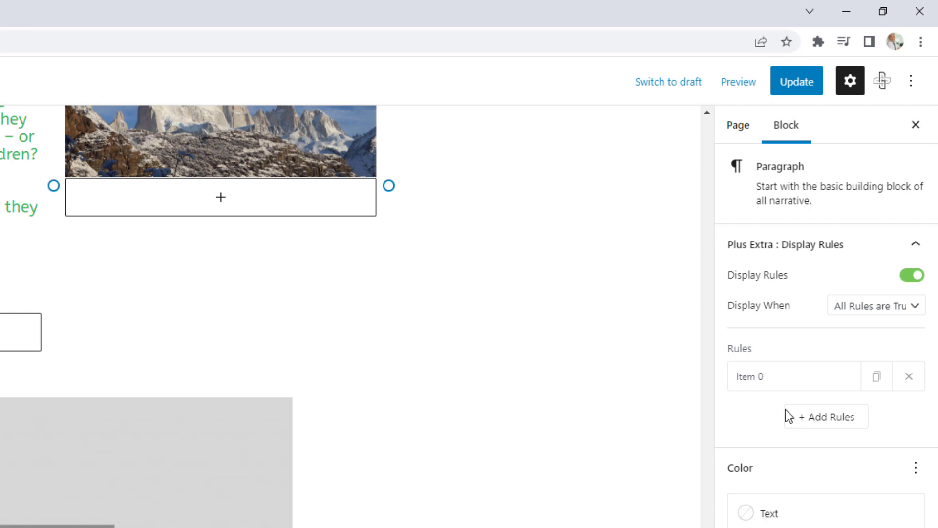
left_click(884, 312)
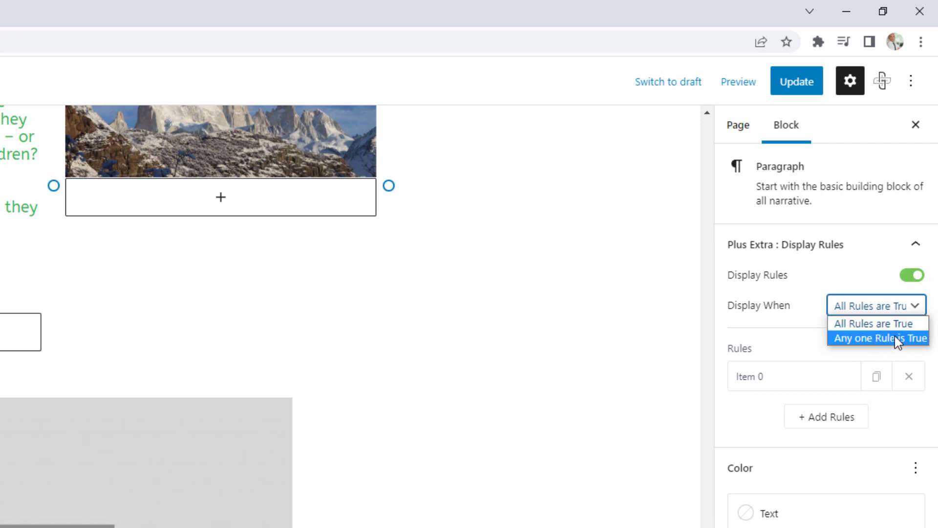
left_click(889, 337)
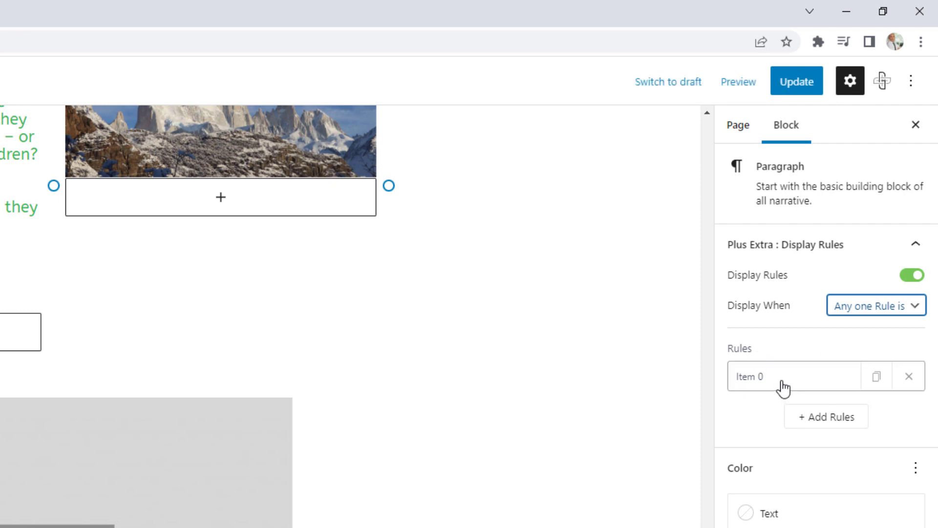
Set the paragraph's first display rule, Item 0, to Login Status, Not, Logged in.
left_click(801, 384)
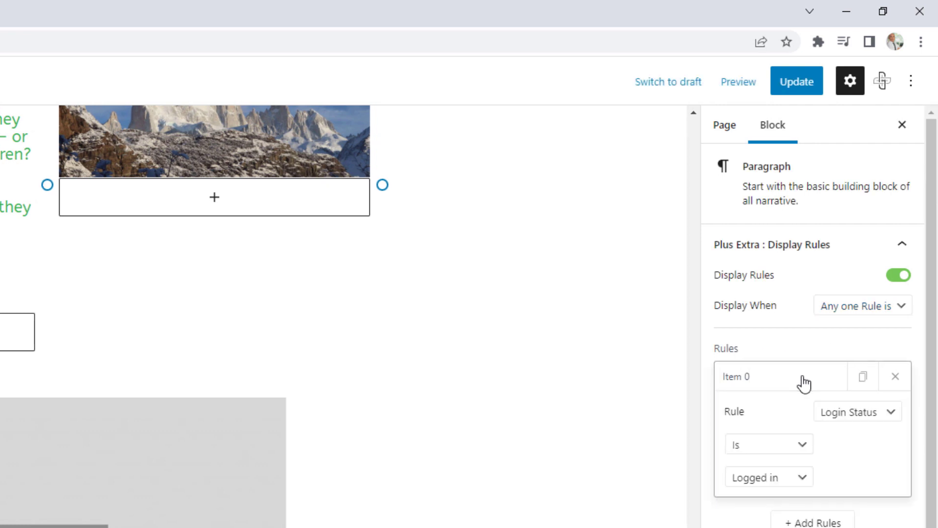
left_click(852, 416)
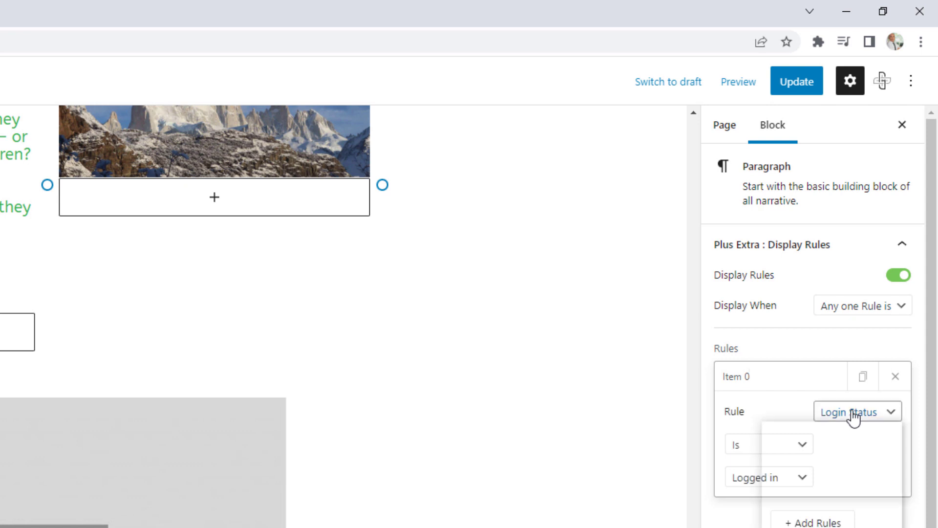
left_click(833, 445)
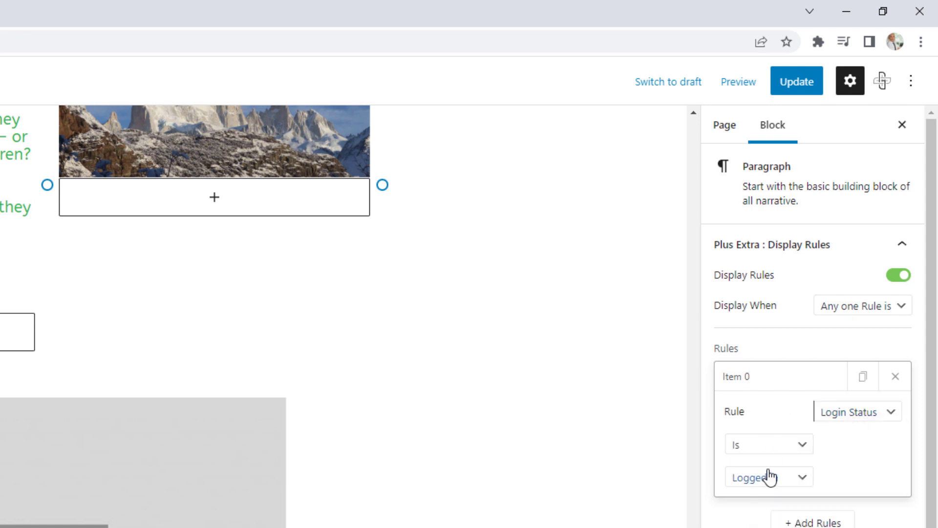
left_click(802, 479)
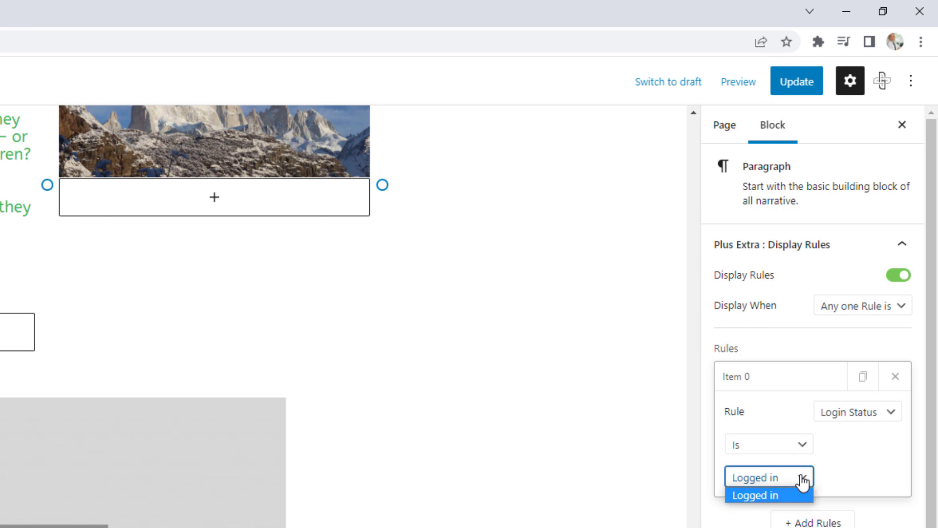
left_click(800, 479)
left_click(802, 453)
left_click(771, 478)
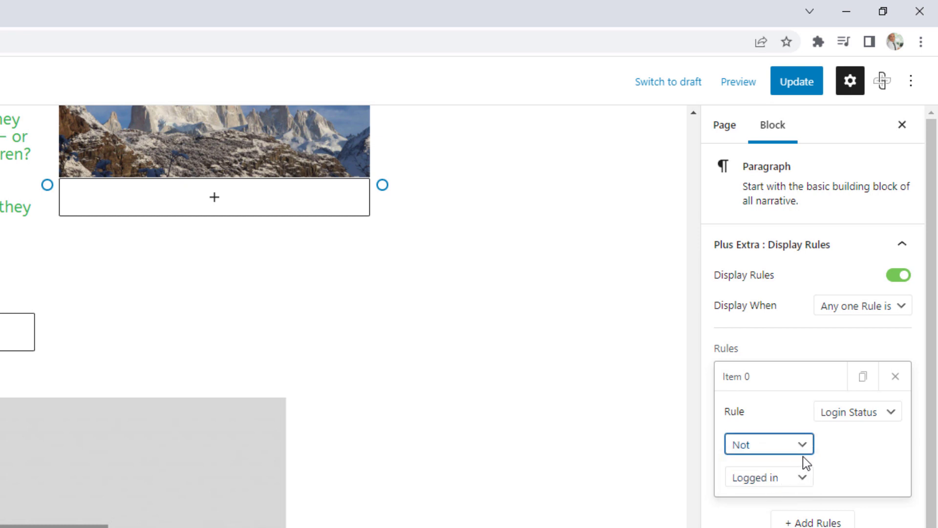
Look through the available rule types for the display rule, keeping Login Status selected.
left_click(848, 412)
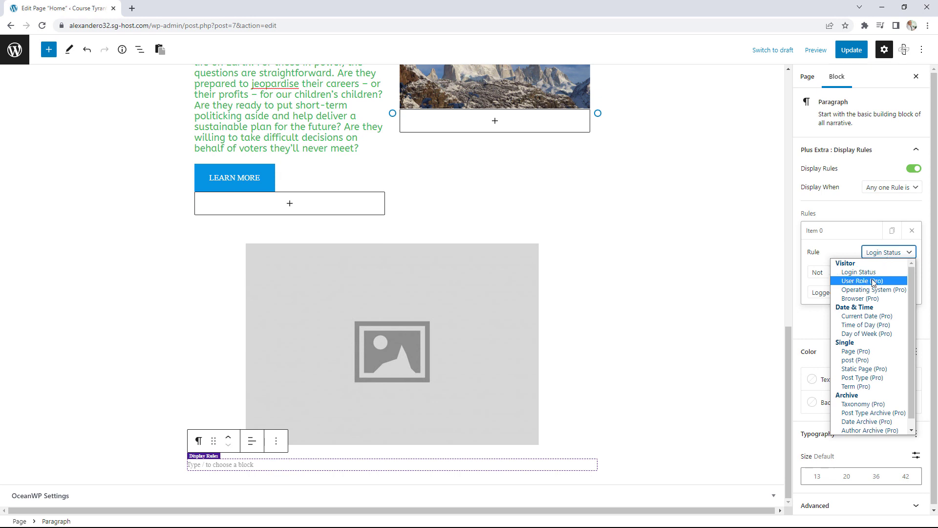
scroll(872, 326, "down", 1)
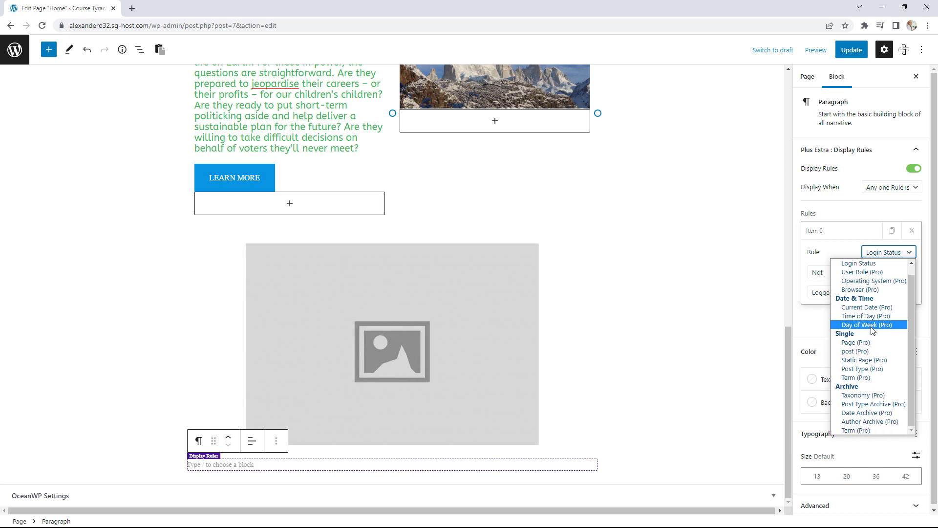
scroll(873, 323, "up", 1)
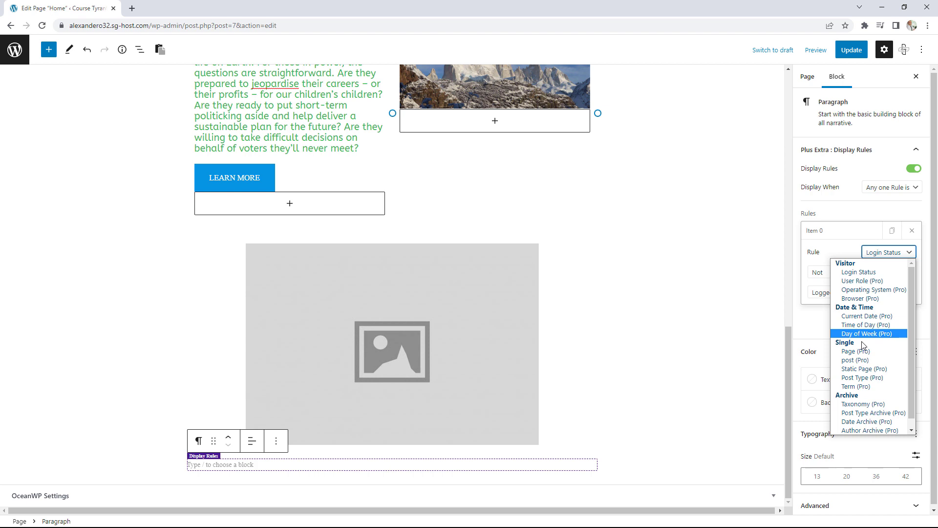
left_click(856, 274)
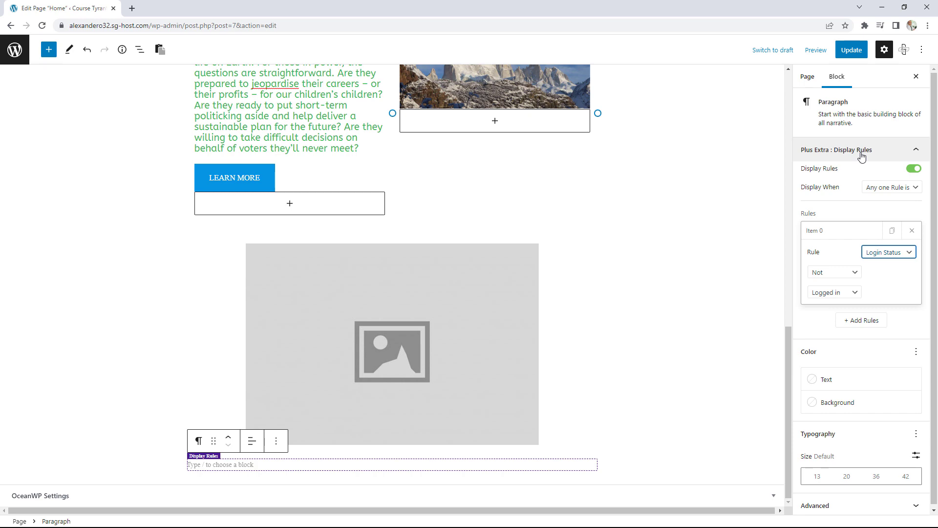
scroll(760, 197, "up", 12)
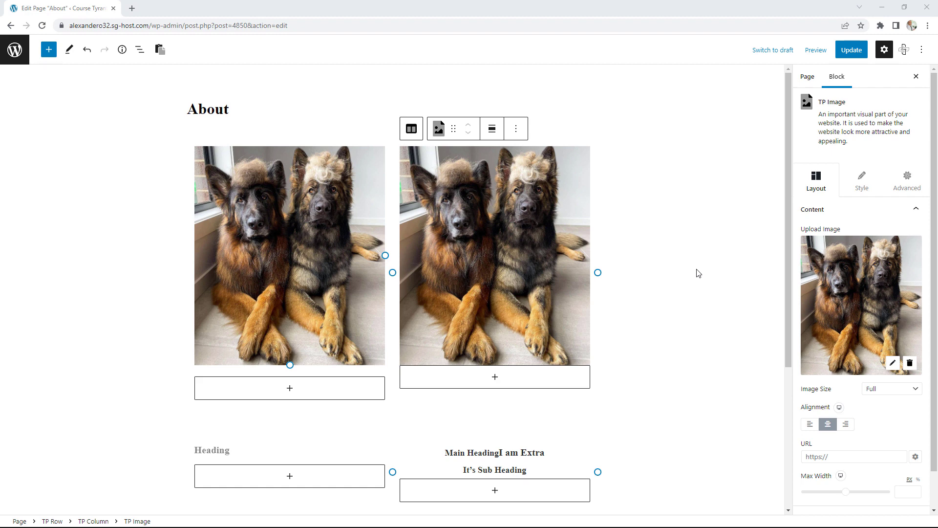
On the About page, inspect the standard Image block's settings and its image size options.
left_click(333, 186)
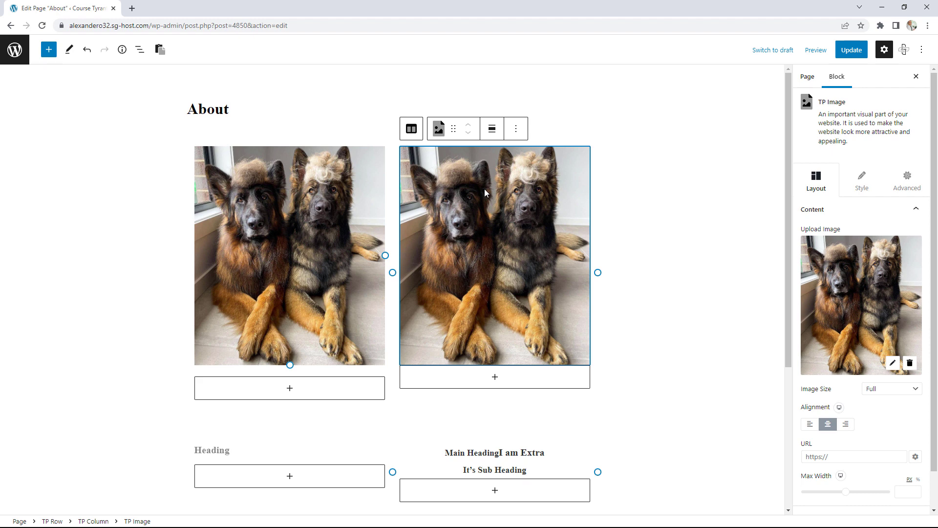
left_click(366, 194)
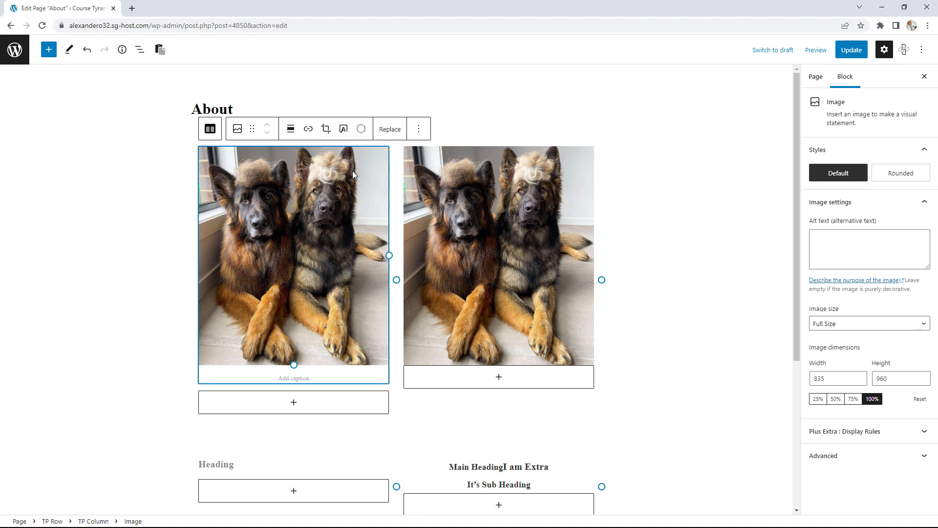
left_click(846, 325)
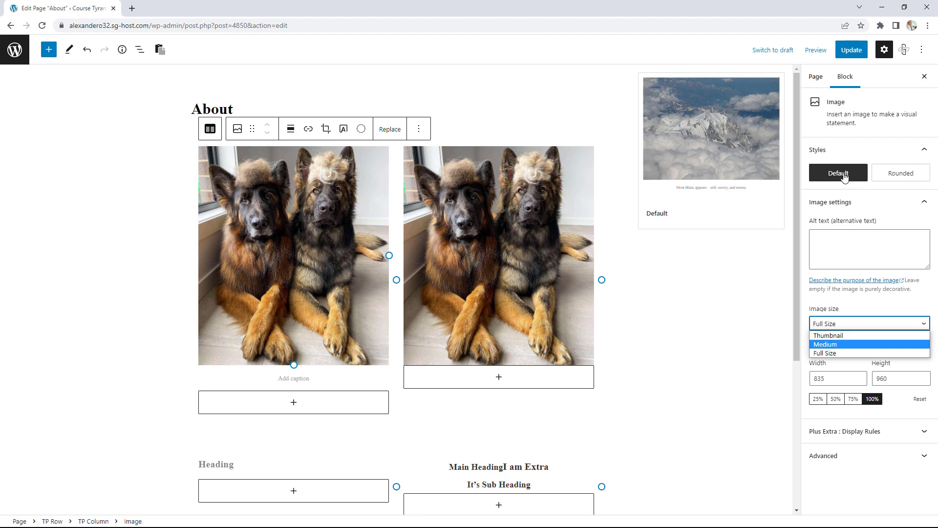
Select the TP Image block beside the standard image and review its Layout settings down to Caption and Advanced.
left_click(497, 210)
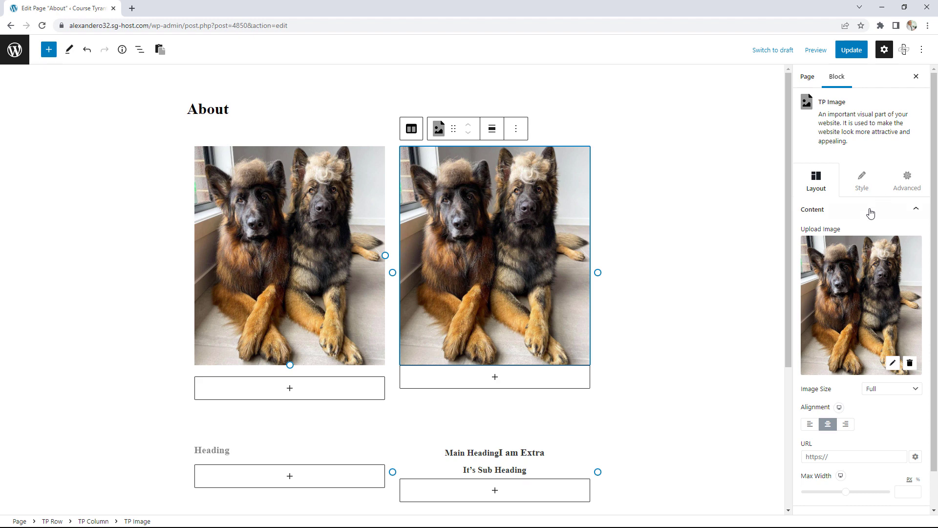
scroll(866, 215, "down", 1)
scroll(867, 216, "down", 1)
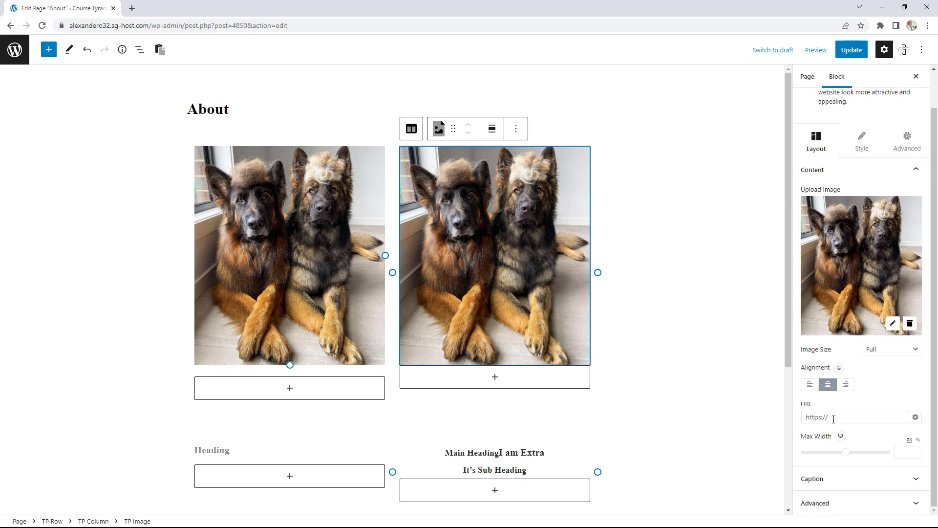
Set the TP Image block's Max Width to 915 px and expand its Caption and Advanced settings.
left_click_drag(846, 456, 842, 456)
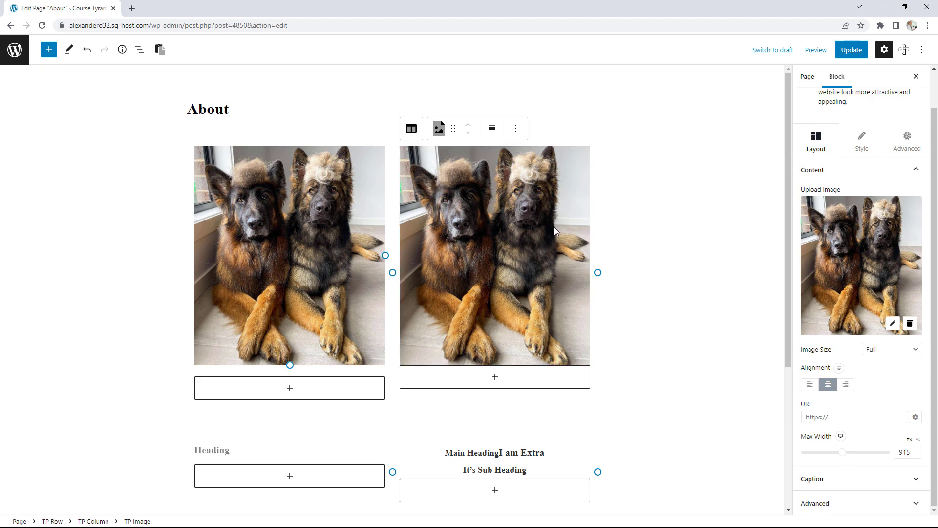
left_click(867, 479)
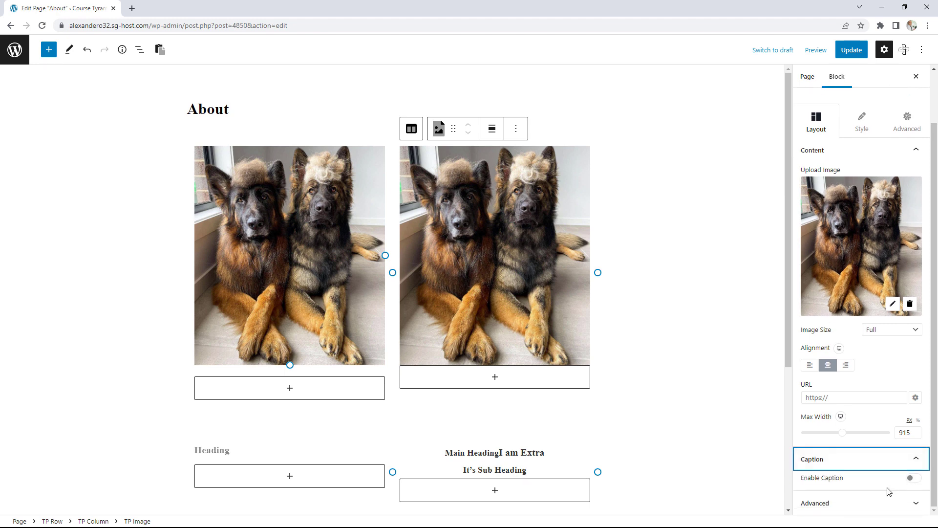
left_click(867, 503)
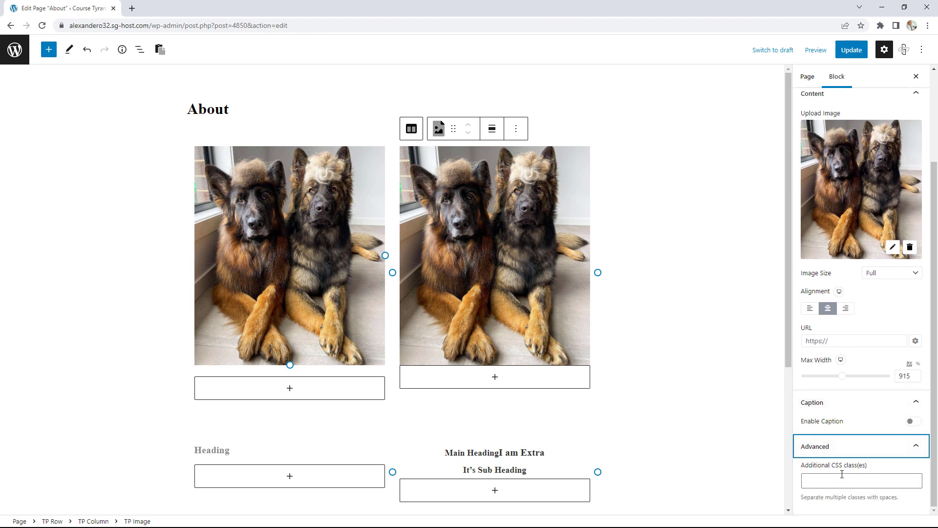
Review the TP Image block's Style settings and its Advanced settings groups.
scroll(867, 462, "up", 3)
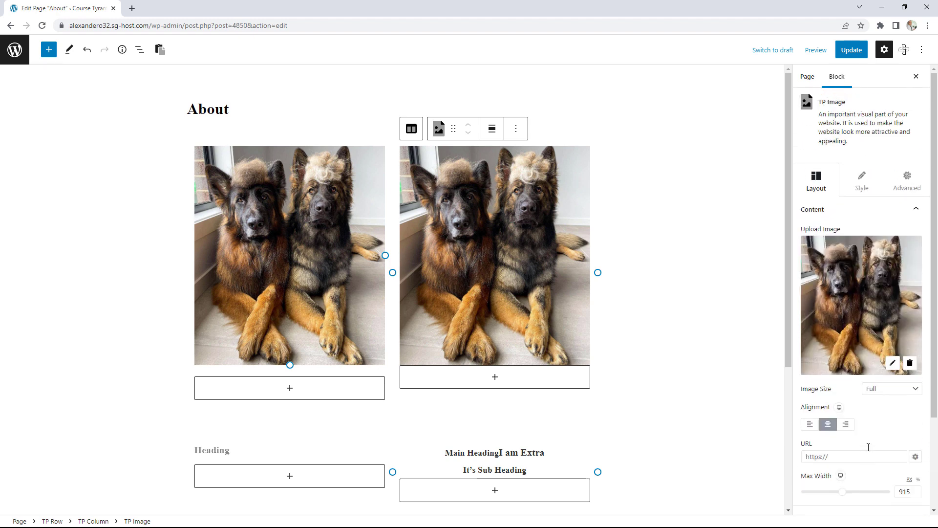
left_click(861, 189)
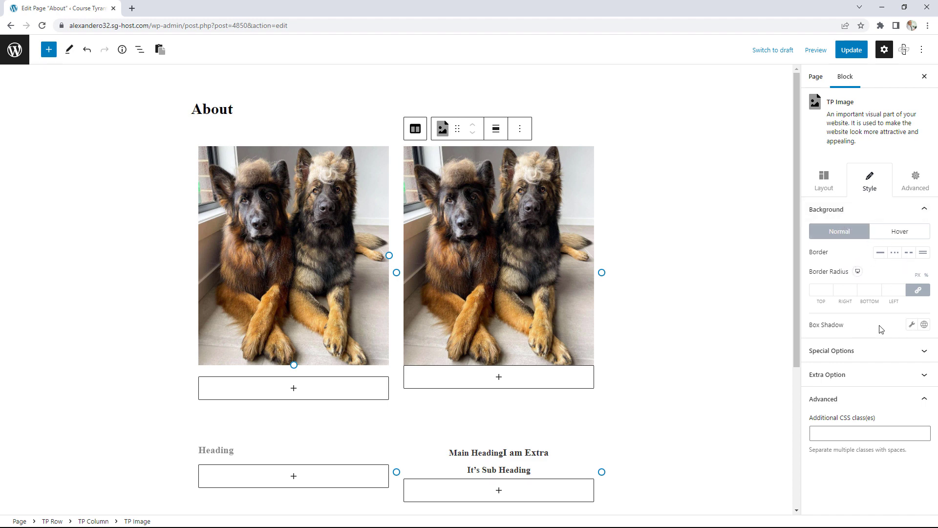
left_click(916, 183)
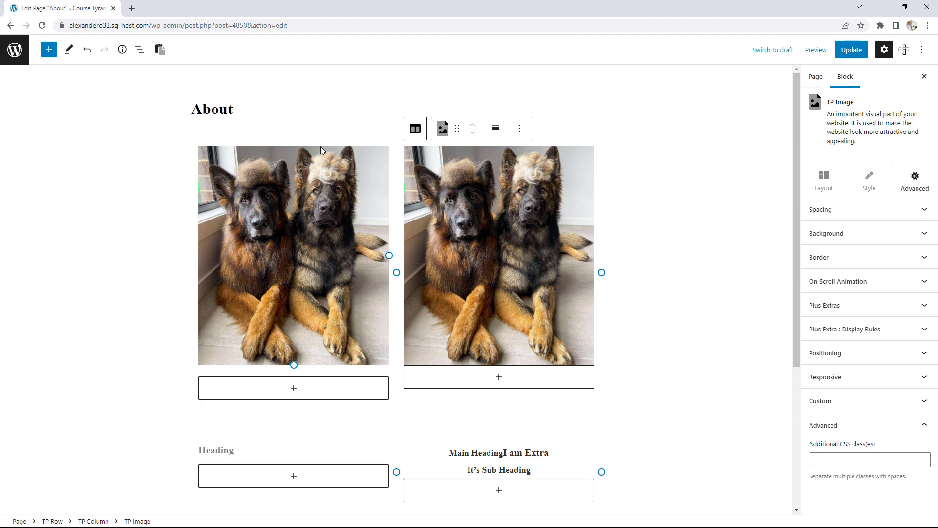
Inspect the standard Heading block's text color, typography and advanced settings, comparing it with the TP Heading beside it.
scroll(660, 197, "down", 5)
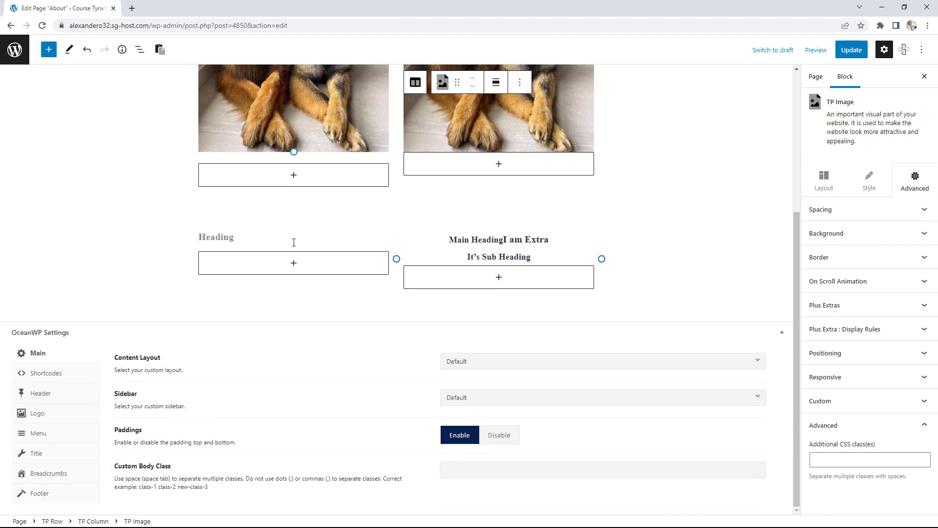
left_click(306, 247)
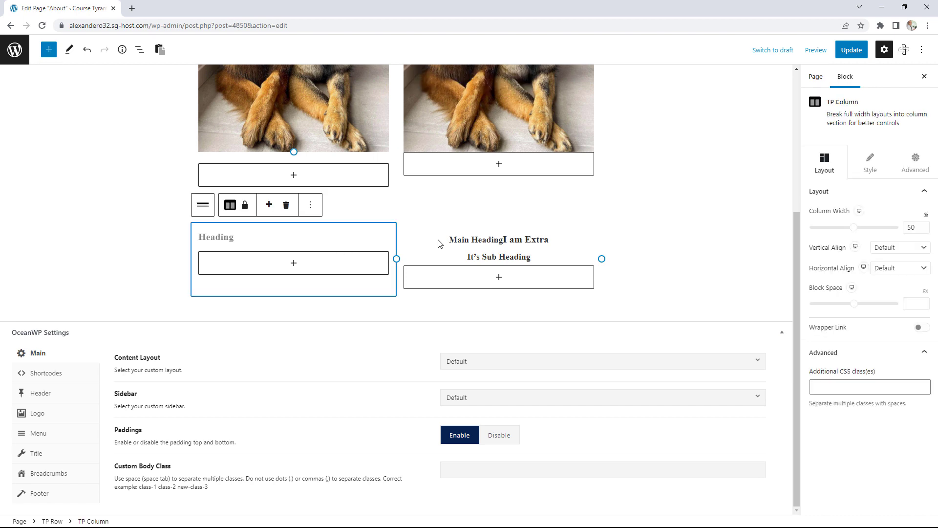
left_click(286, 237)
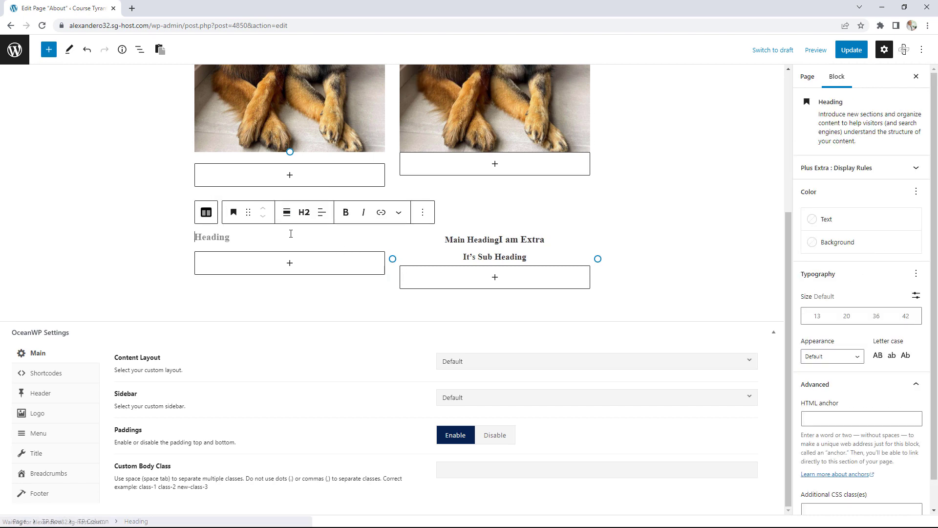
left_click(450, 250)
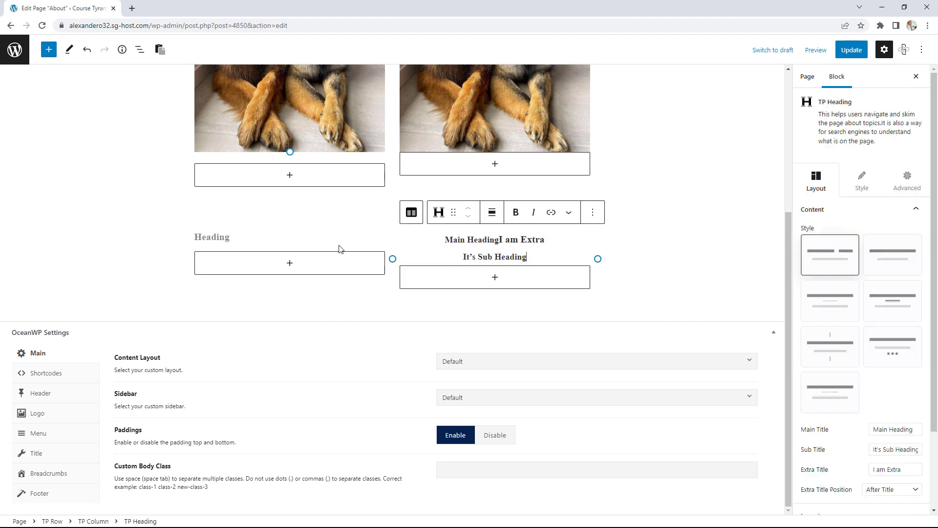
left_click(293, 239)
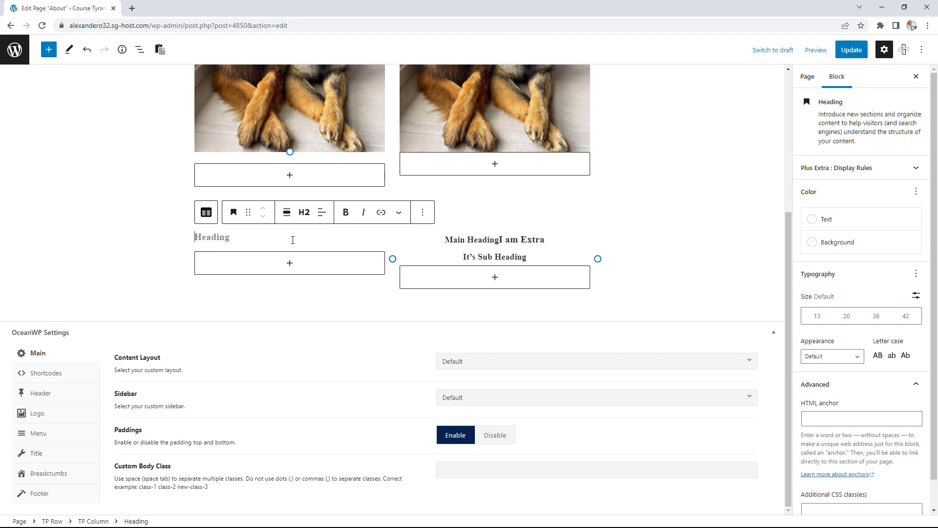
left_click(830, 220)
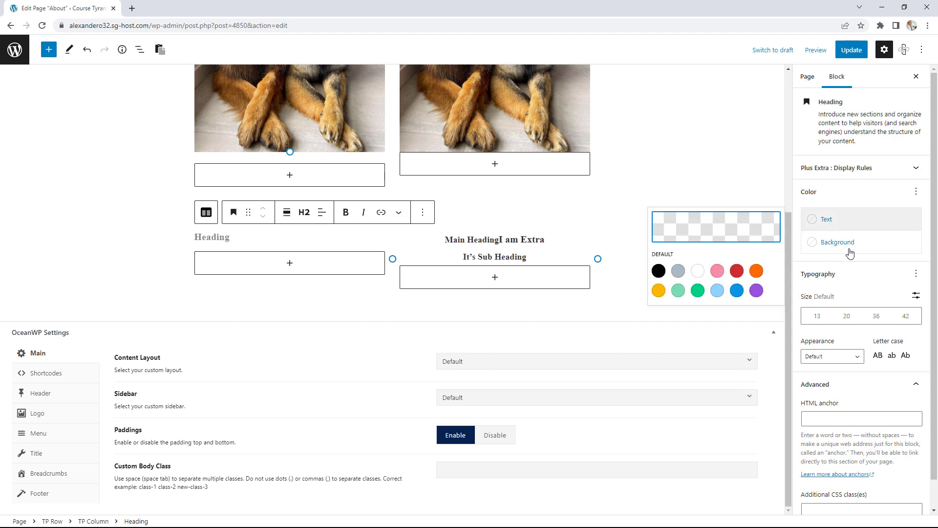
scroll(865, 246, "down", 1)
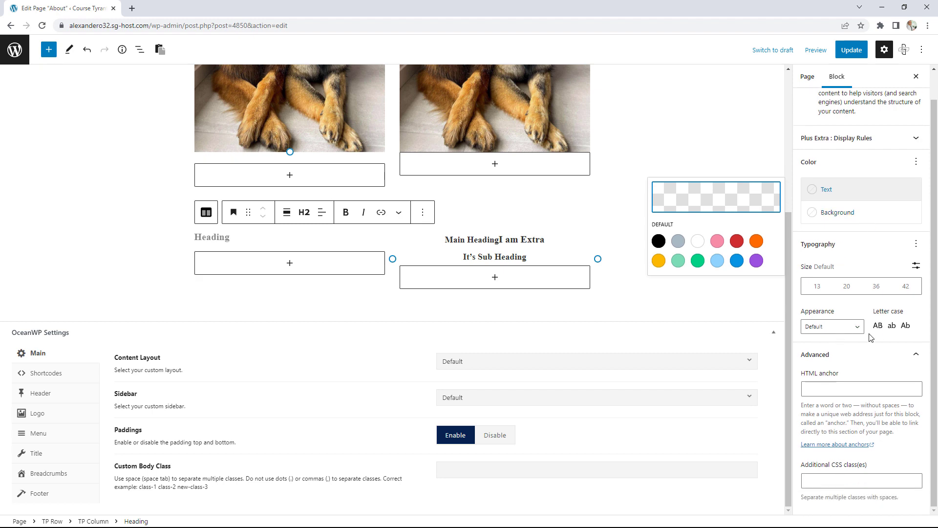
Select the TP Heading block and review its heading styles, title fields and Extra Title Position options.
left_click(473, 242)
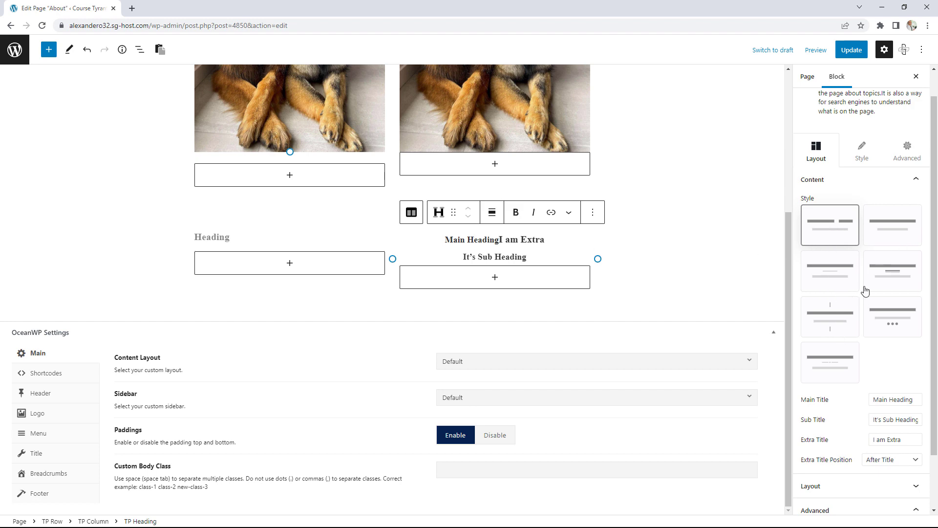
scroll(864, 291, "down", 3)
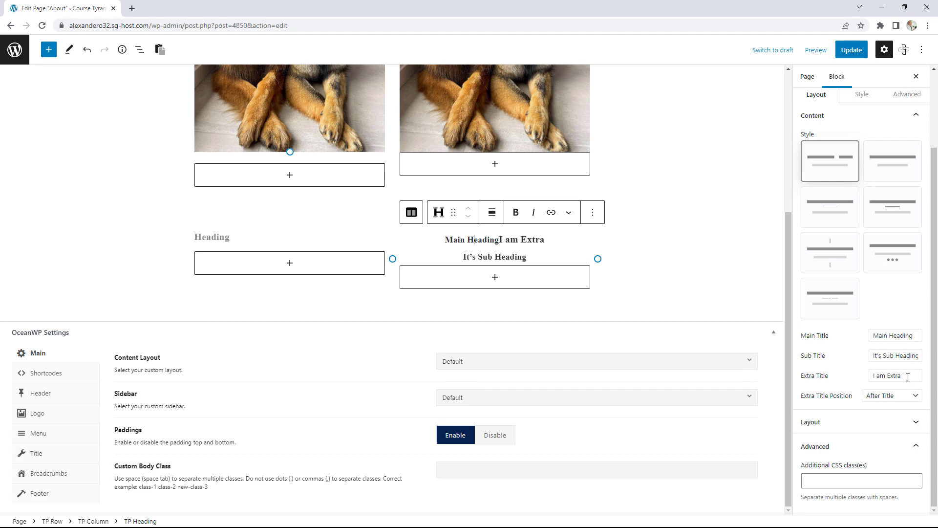
left_click(881, 398)
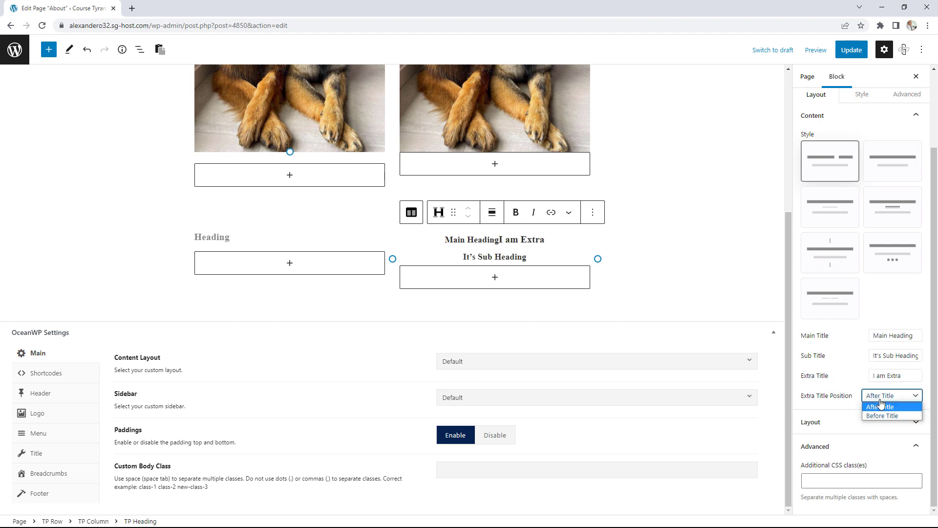
left_click(857, 353)
Expand the TP Heading's Layout group and enable Title & Sub Title Limit.
left_click(881, 424)
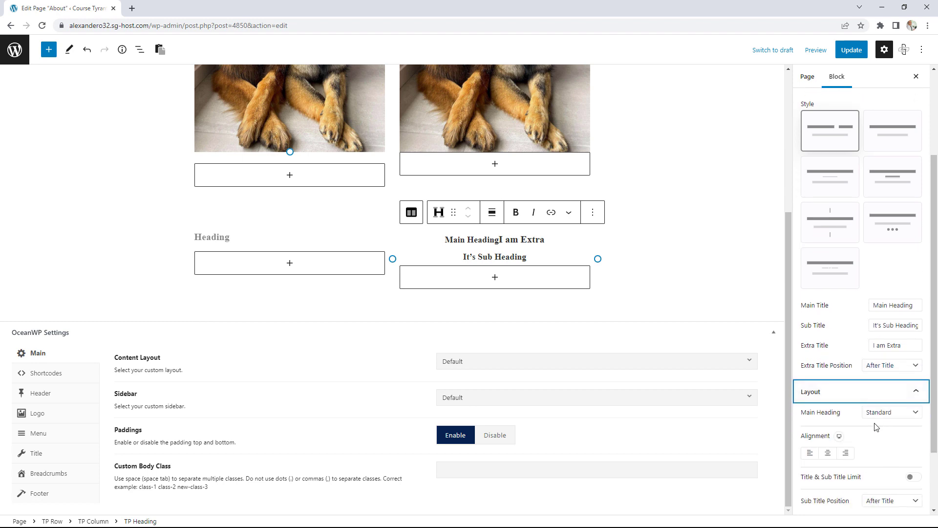
scroll(884, 423, "down", 1)
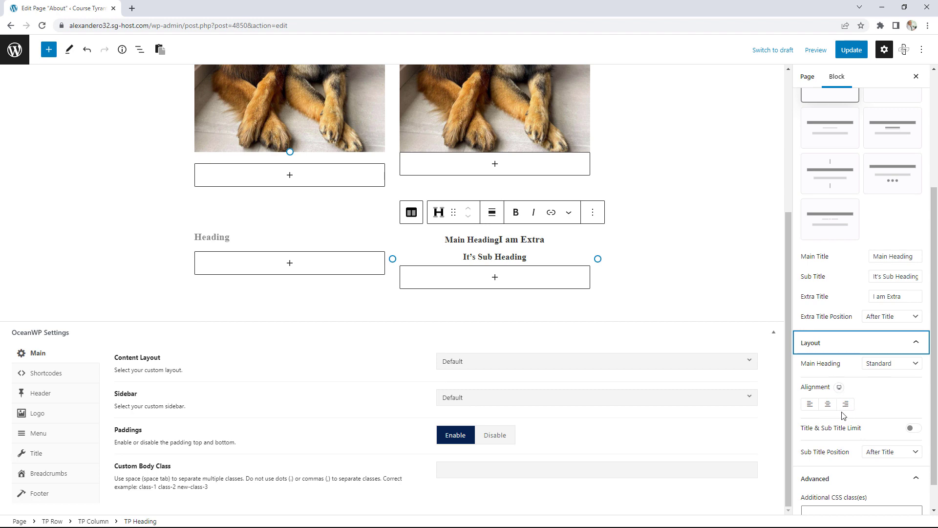
left_click(912, 428)
scroll(900, 428, "down", 2)
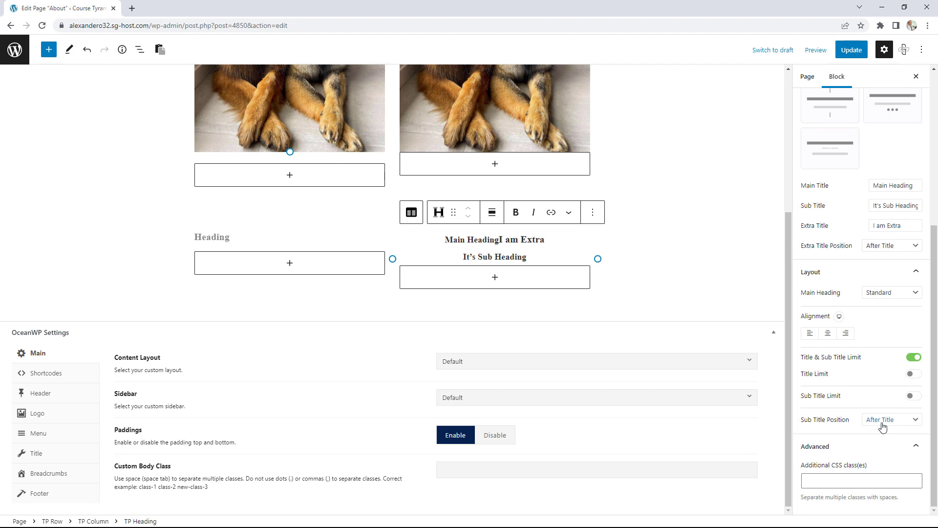
Review the TP Heading's Main Title styling, including Title Tag and Typography options, and its Advanced settings groups.
scroll(878, 404, "up", 5)
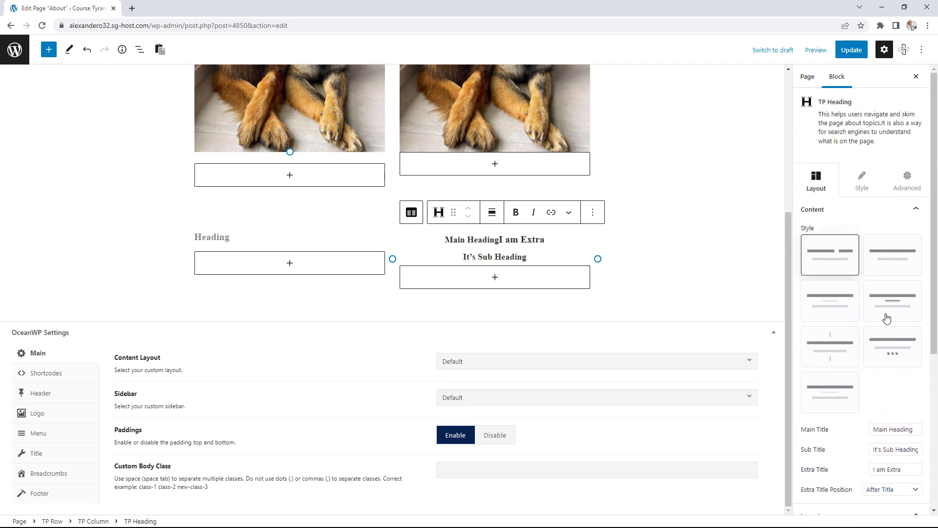
left_click(862, 188)
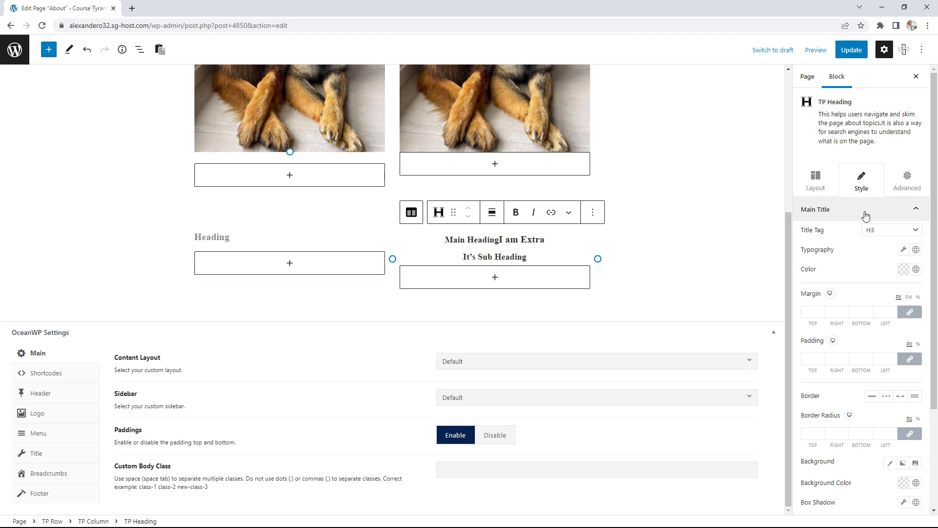
left_click(884, 234)
left_click(882, 236)
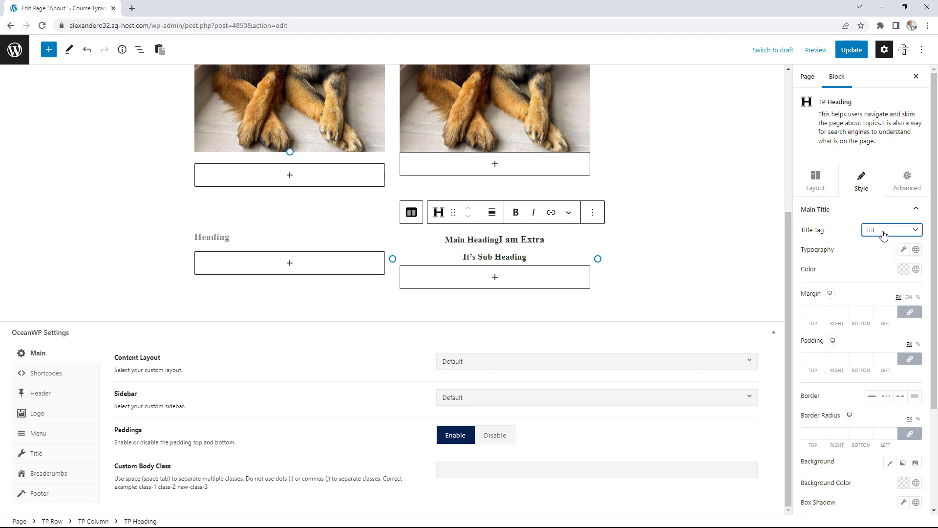
left_click(904, 250)
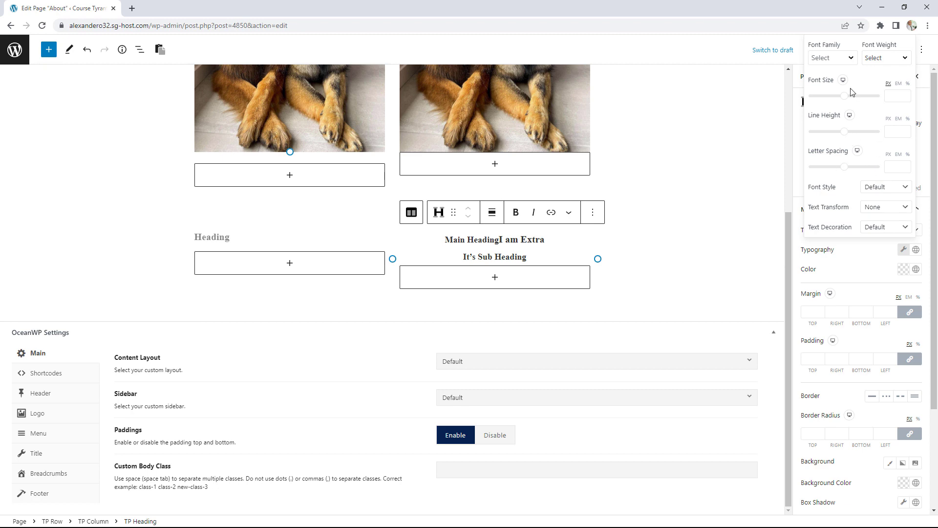
left_click(849, 252)
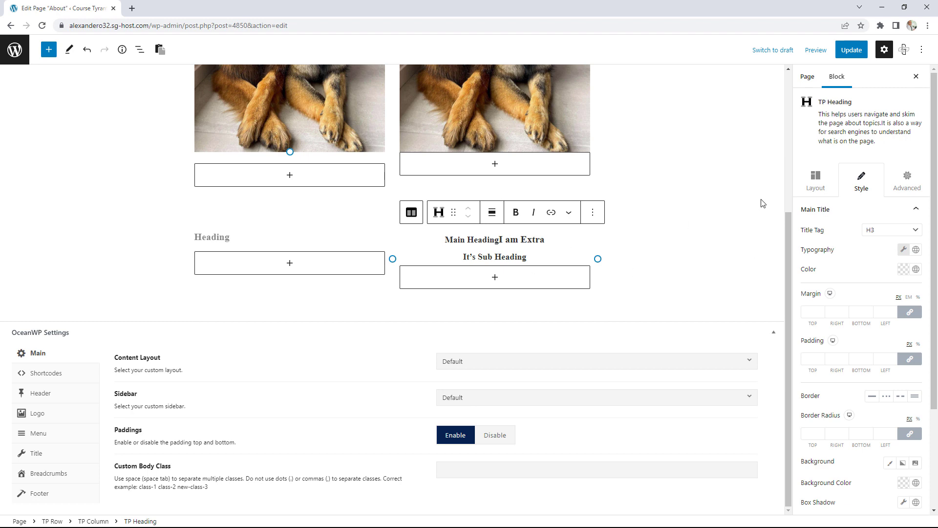
left_click(902, 186)
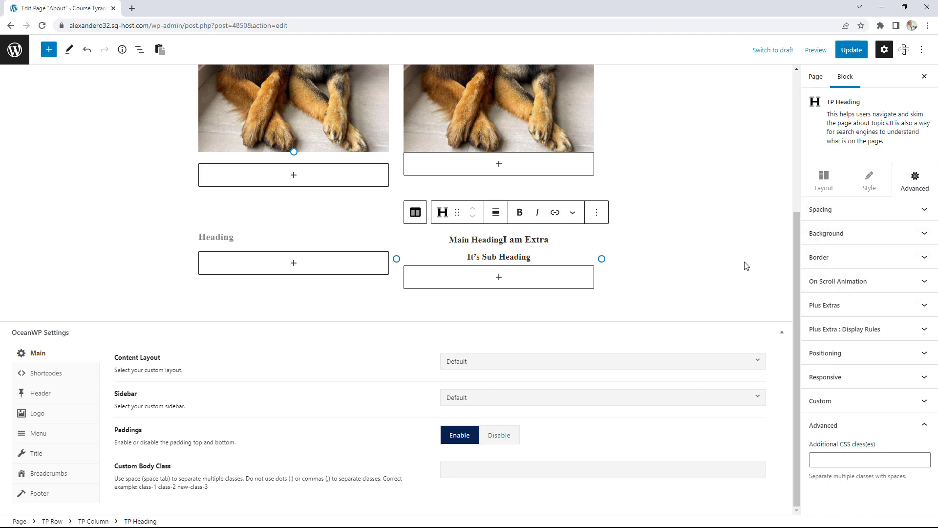
Open the full block library below the heading row and browse The Plus Addons blocks with their previews.
left_click(631, 300)
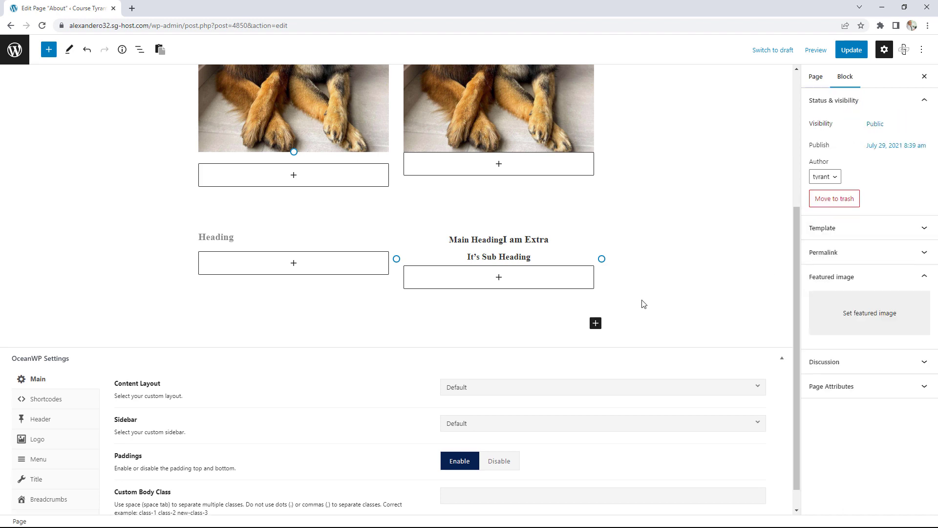
left_click(596, 323)
left_click(657, 426)
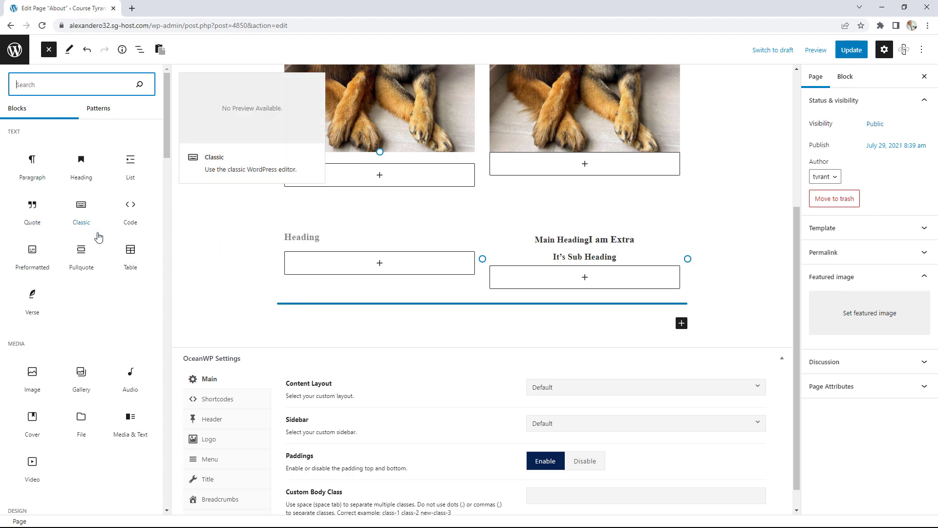
scroll(122, 269, "down", 1)
scroll(122, 269, "down", 15)
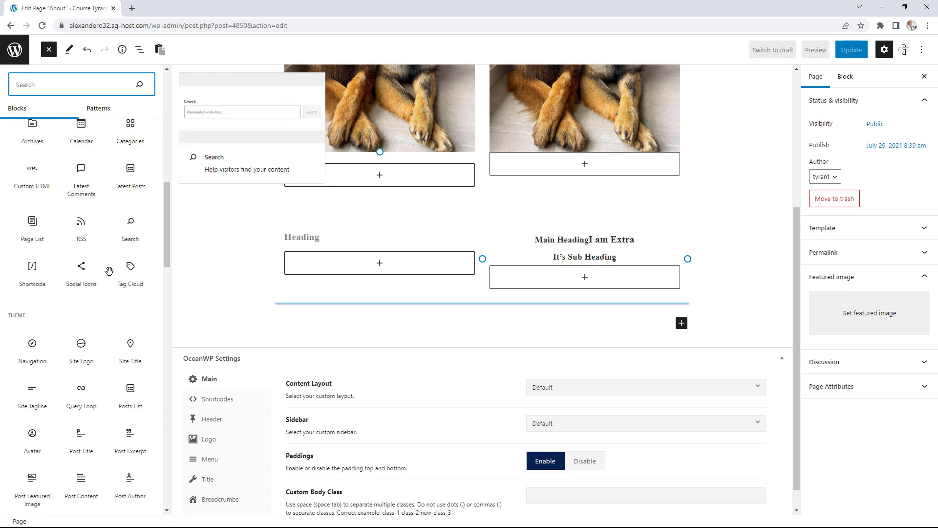
scroll(110, 277, "down", 13)
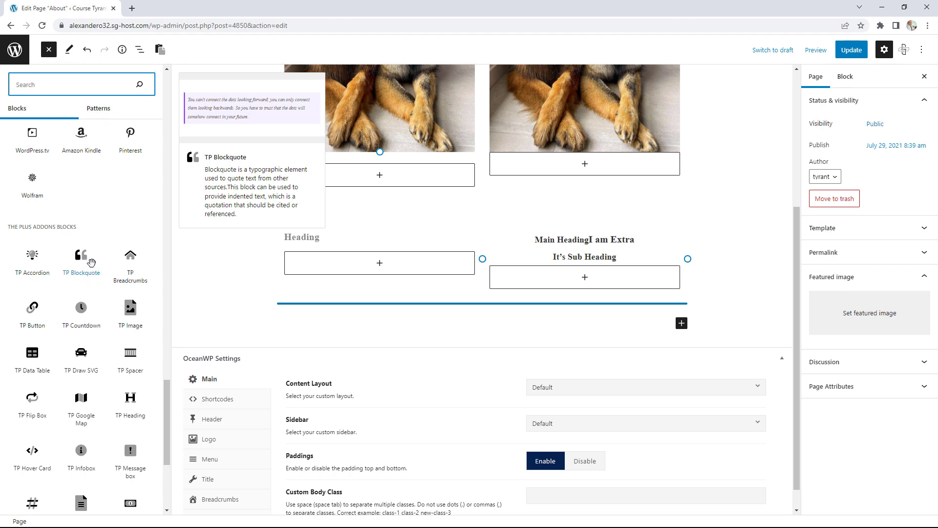
scroll(79, 264, "down", 1)
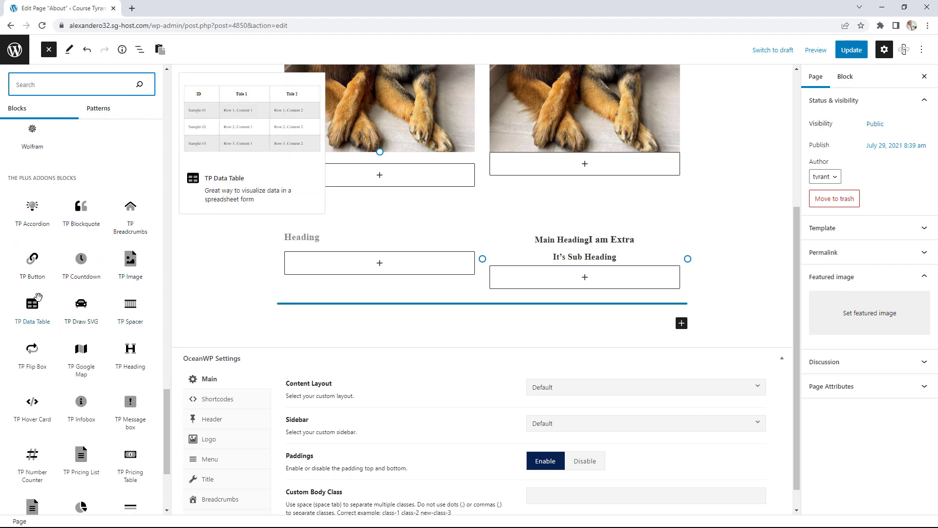
scroll(94, 320, "down", 3)
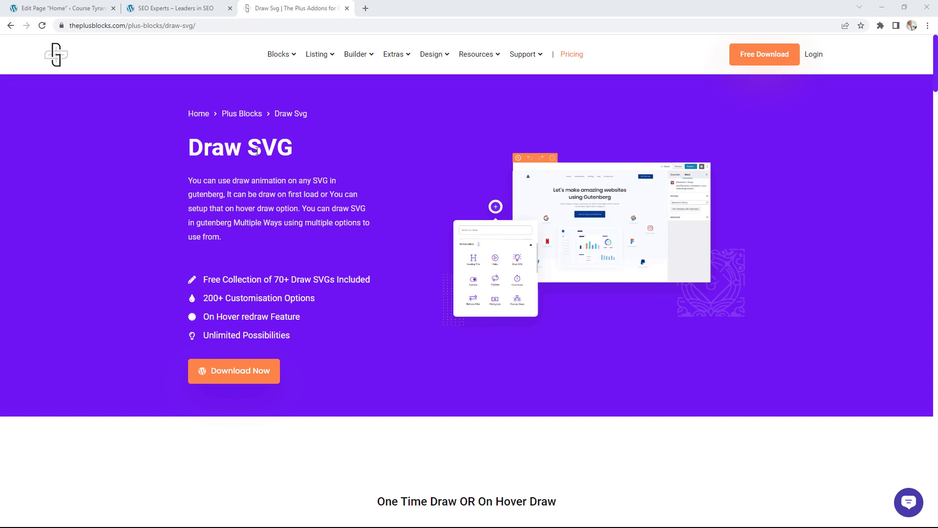
On theplusblocks.com's Draw SVG page, examine the On Hover Draw and On Time Draw demos, reloading the page to replay them.
scroll(508, 225, "down", 7)
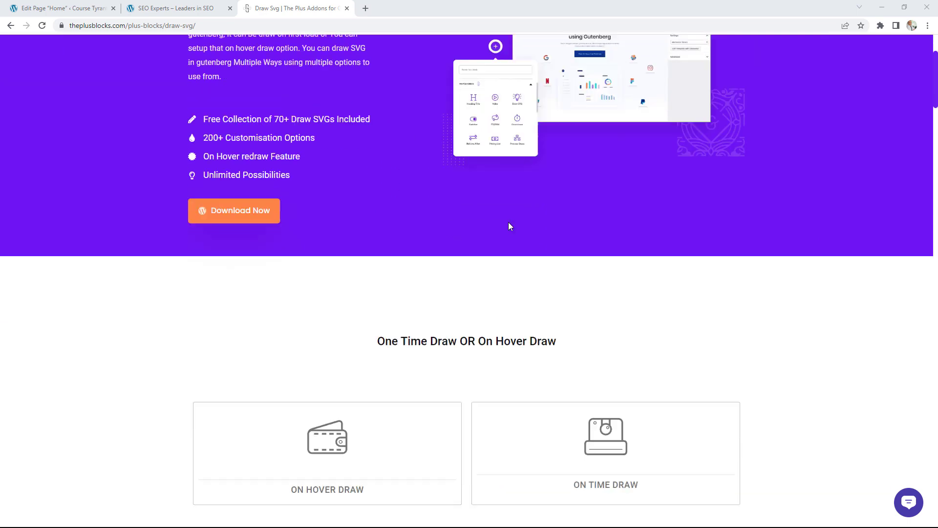
scroll(509, 235, "up", 7)
scroll(509, 238, "down", 6)
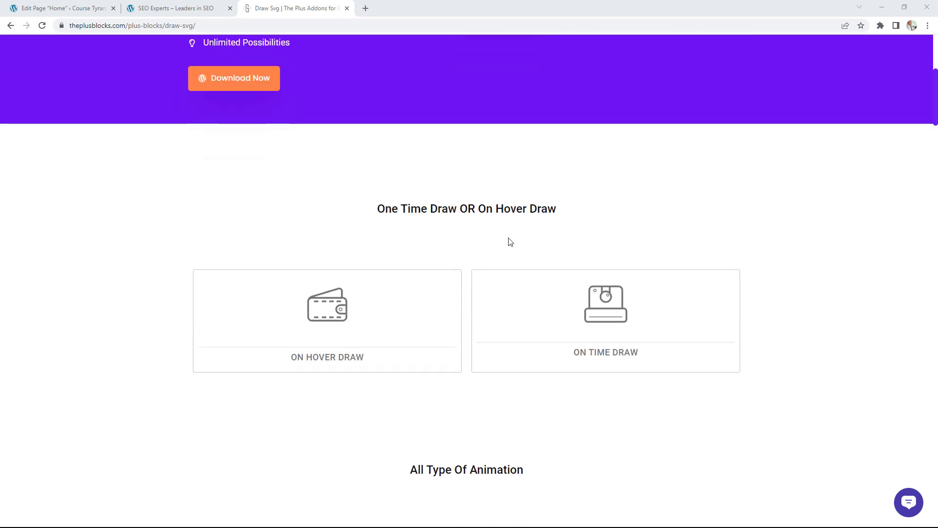
left_click(44, 26)
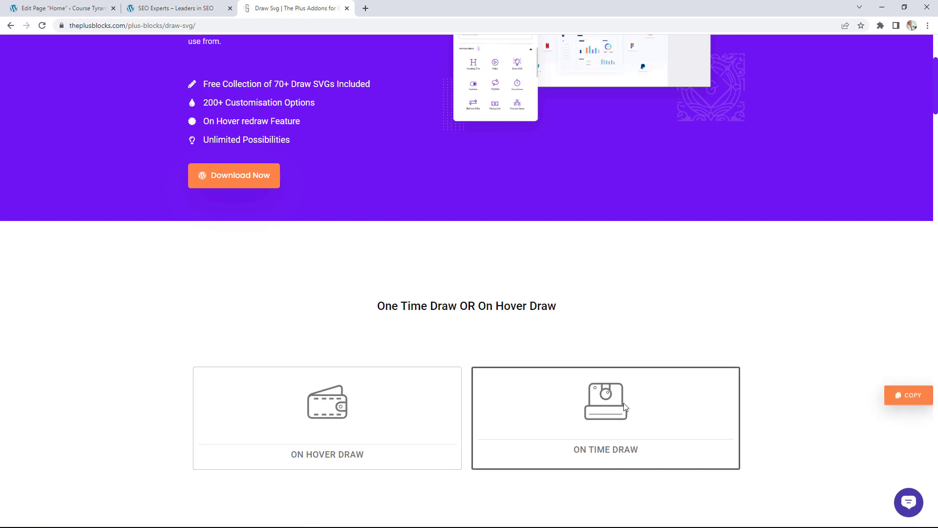
scroll(821, 364, "up", 4)
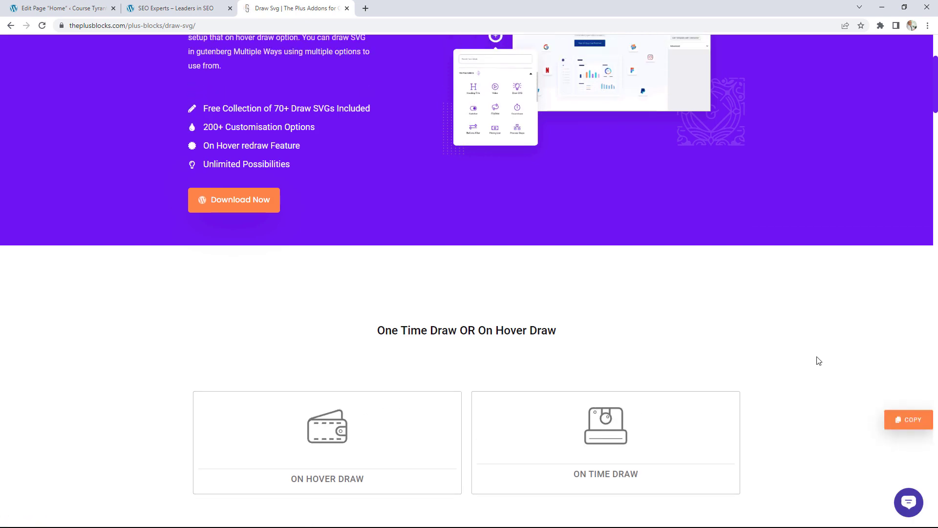
Examine the "Got a Project? Let's Talk" section on the SEO Experts reference page and return to the Home page editor.
left_click(173, 8)
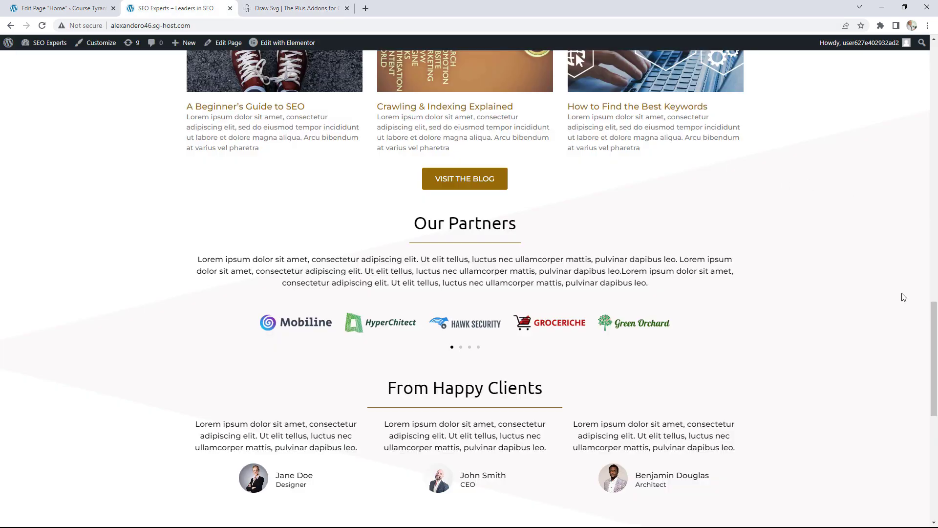
left_click_drag(928, 314, 934, 393)
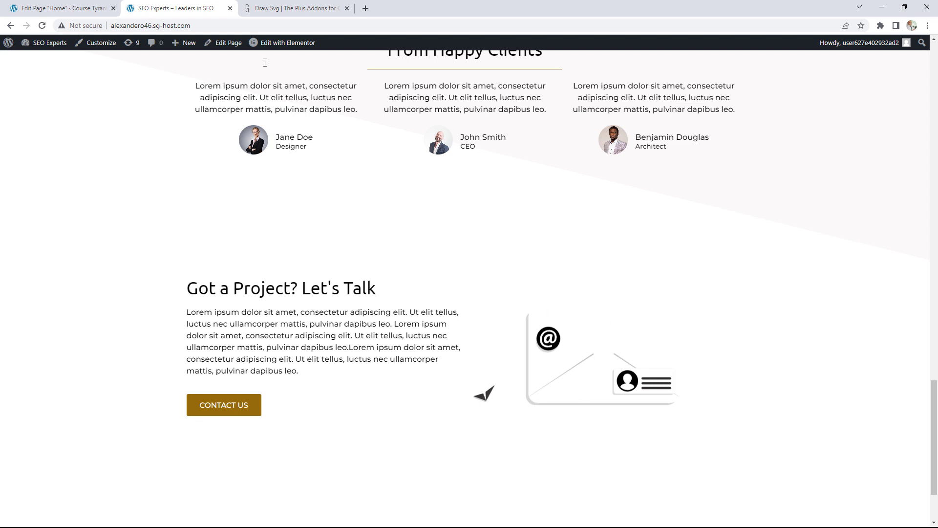
left_click(67, 8)
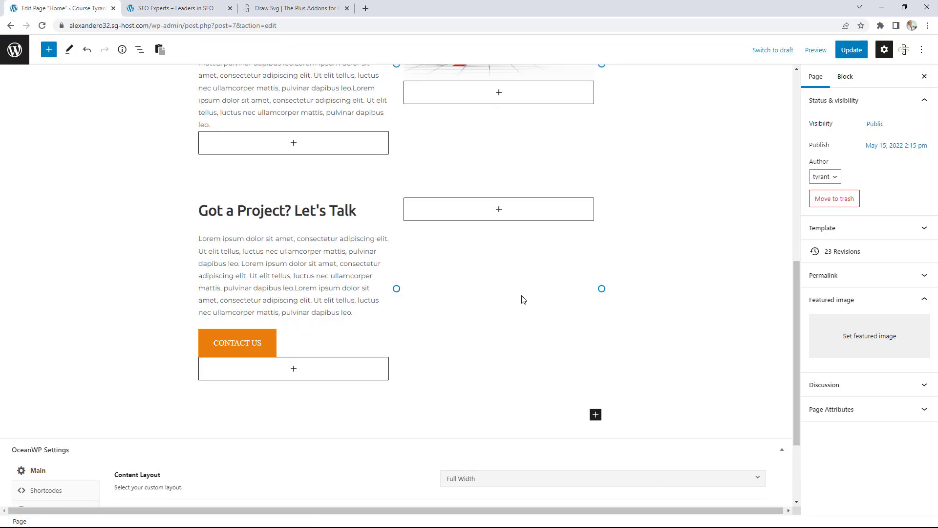
Insert a TP Draw SVG block from the full block library into the empty column beside "Got a Project? Let's Talk".
left_click(498, 209)
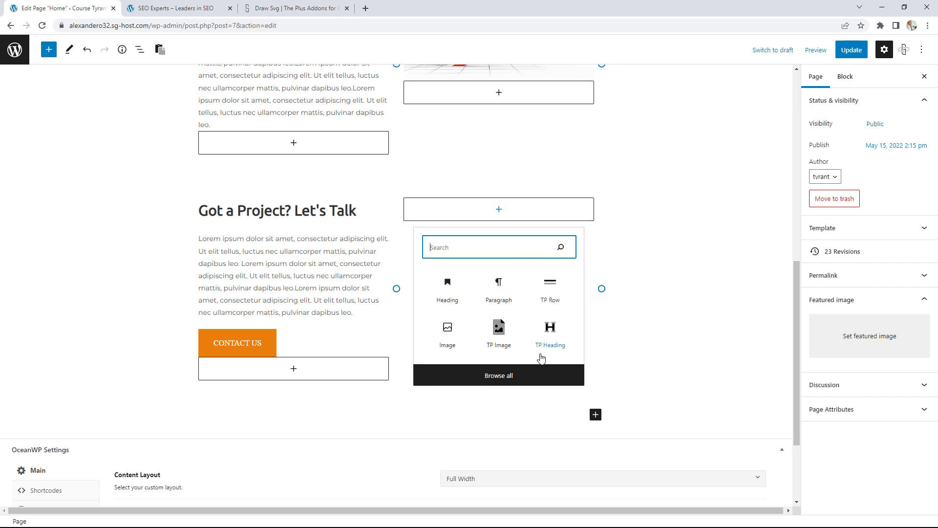
left_click(524, 378)
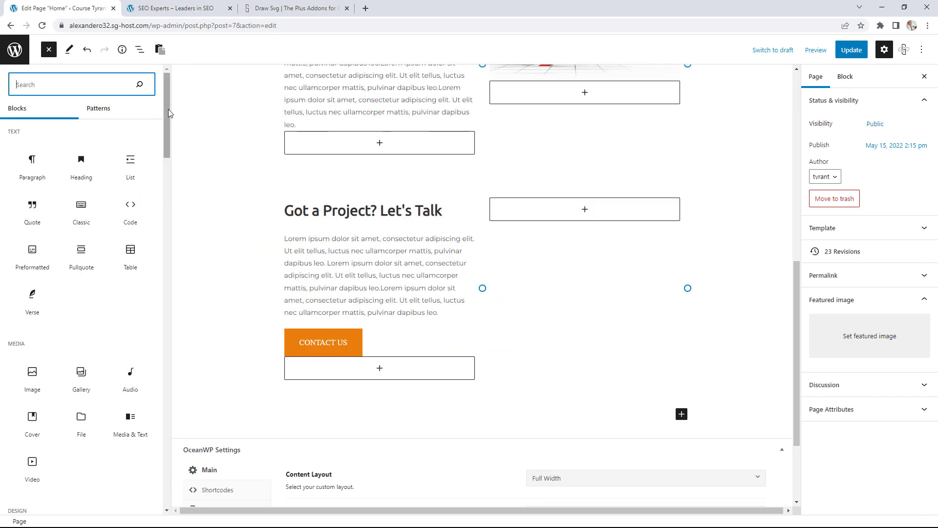
left_click_drag(168, 109, 168, 442)
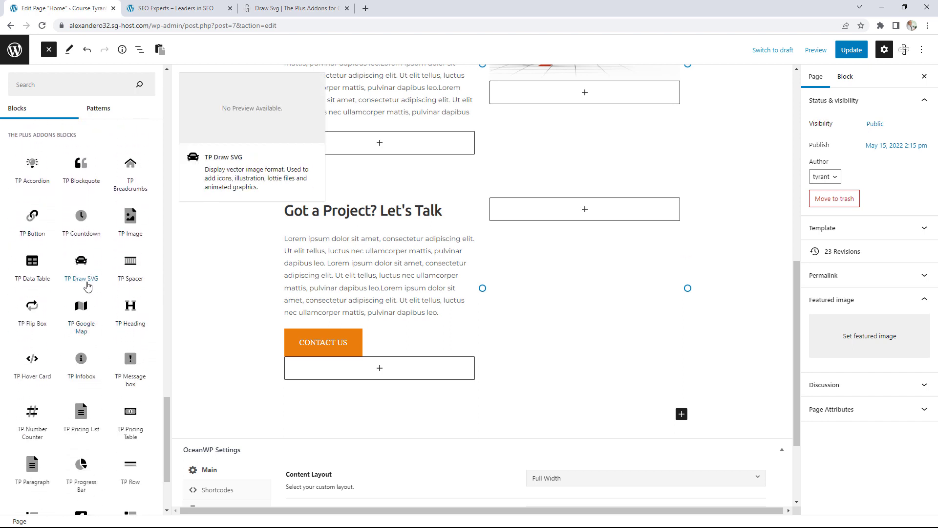
left_click(81, 264)
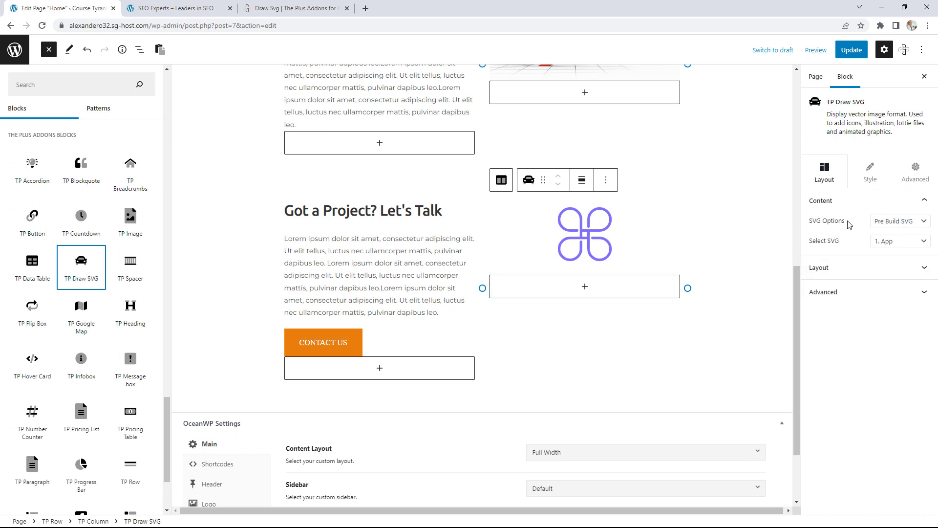
Try the Custom Upload source for the Draw SVG block and switch back to Pre Build SVG.
left_click(897, 222)
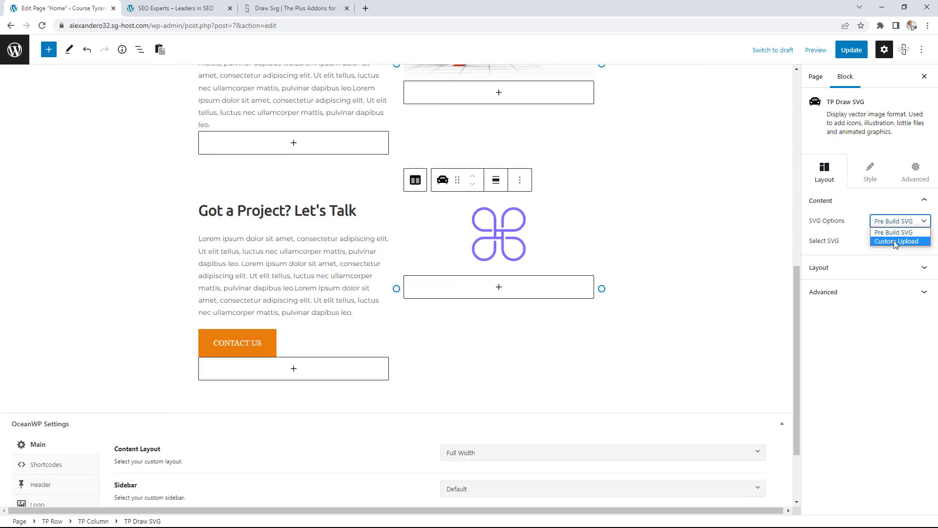
left_click(896, 242)
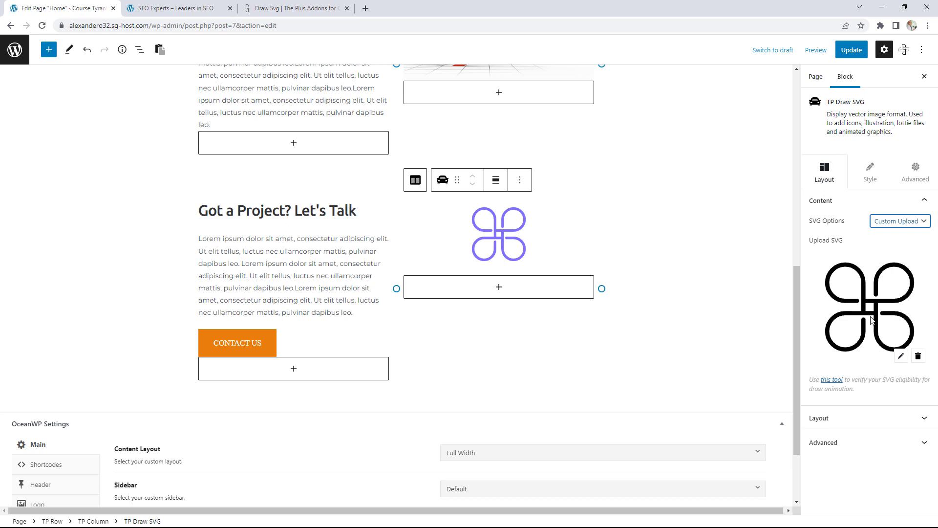
left_click(890, 226)
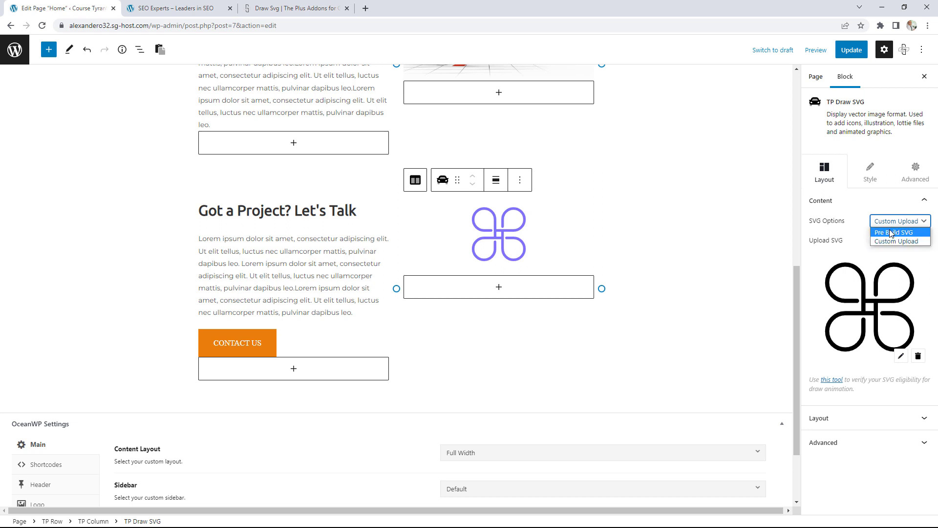
left_click(892, 230)
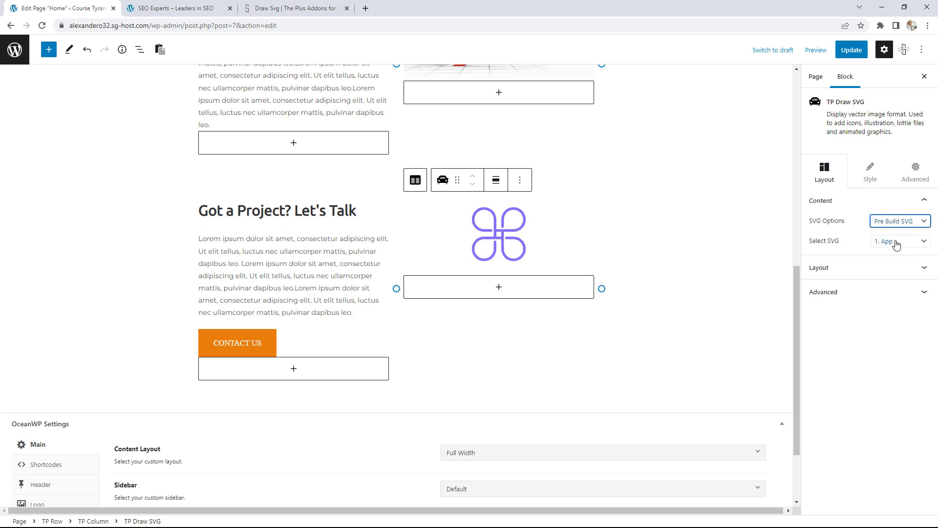
Choose the prebuilt graphic "38. Mail" for the TP Draw SVG block.
left_click(897, 242)
left_click_drag(926, 274, 927, 399)
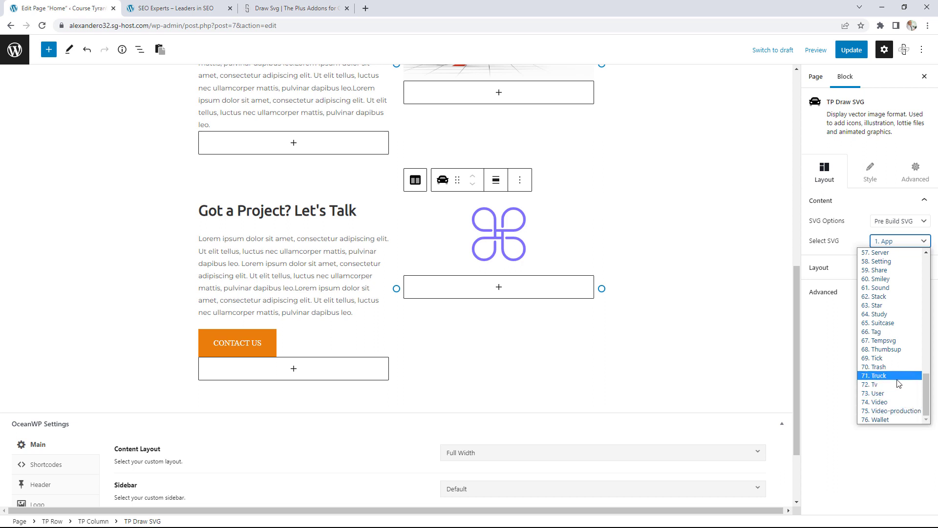
scroll(919, 274, "up", 10)
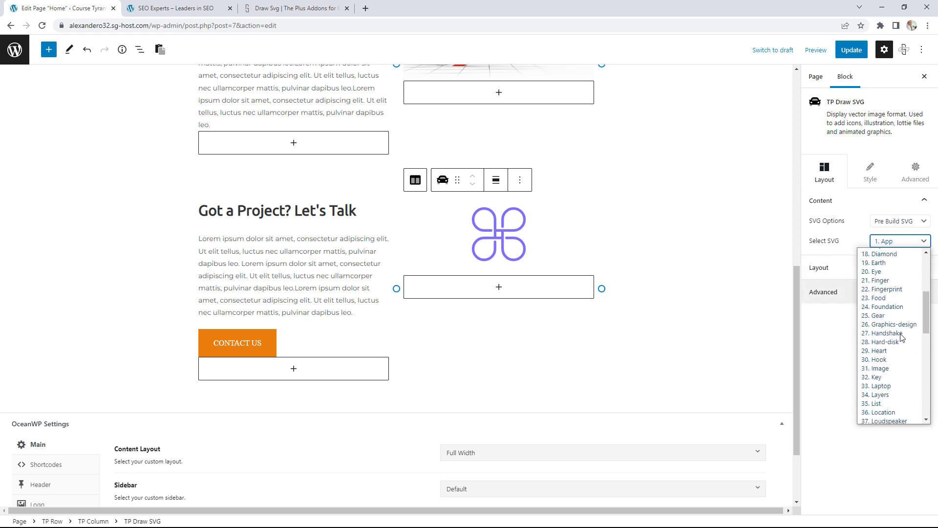
left_click_drag(924, 269, 924, 328)
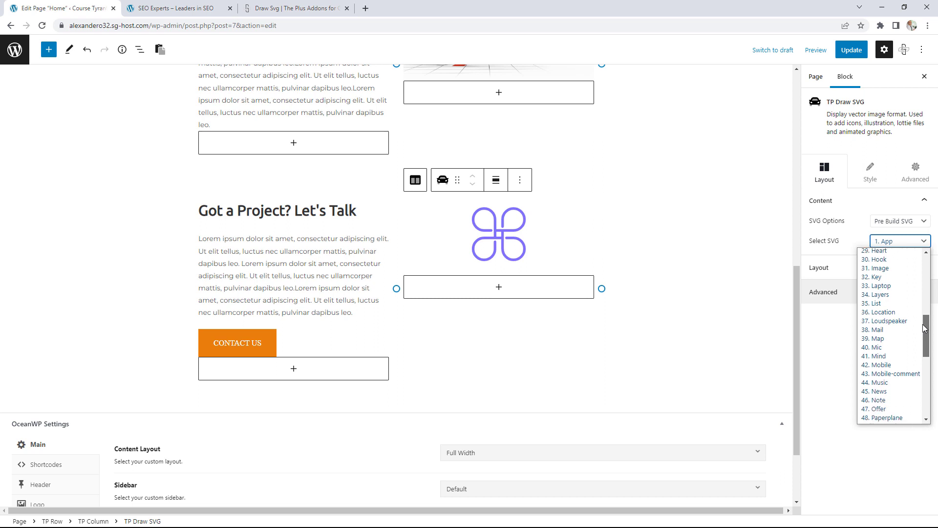
left_click(877, 328)
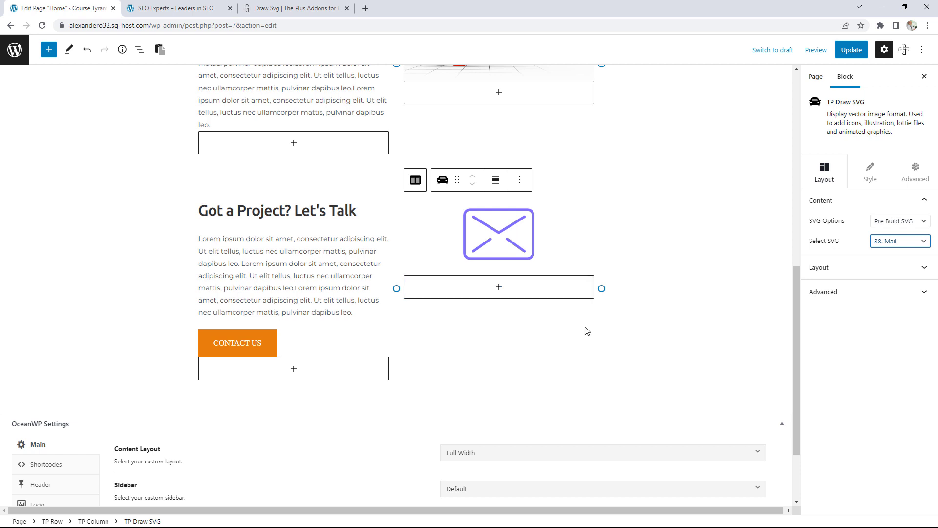
Check the Draw SVG block's alignment options and set the mail graphic's Max Width to 250 px.
left_click(855, 269)
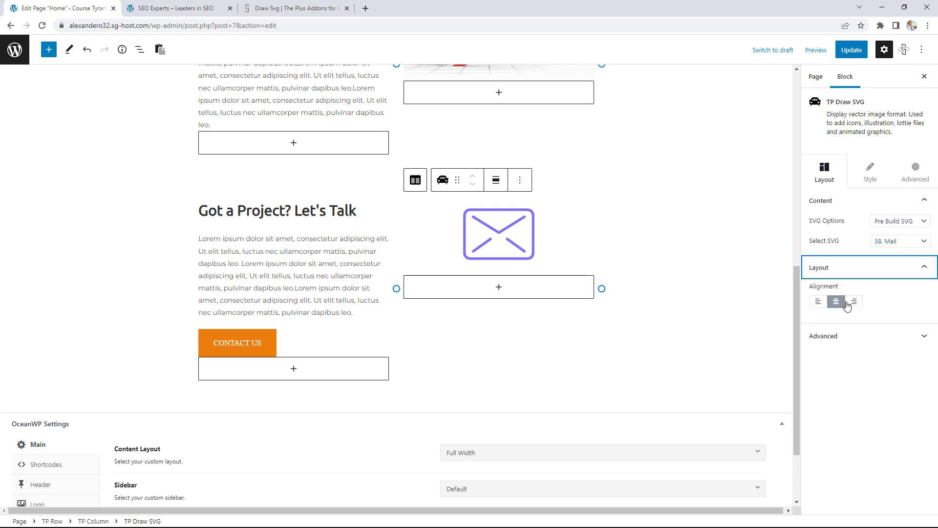
left_click(870, 177)
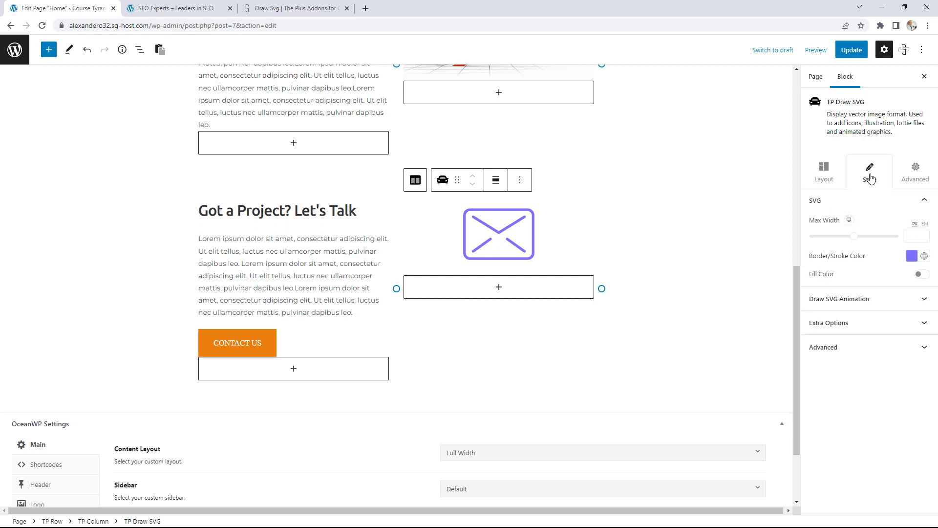
left_click(854, 237)
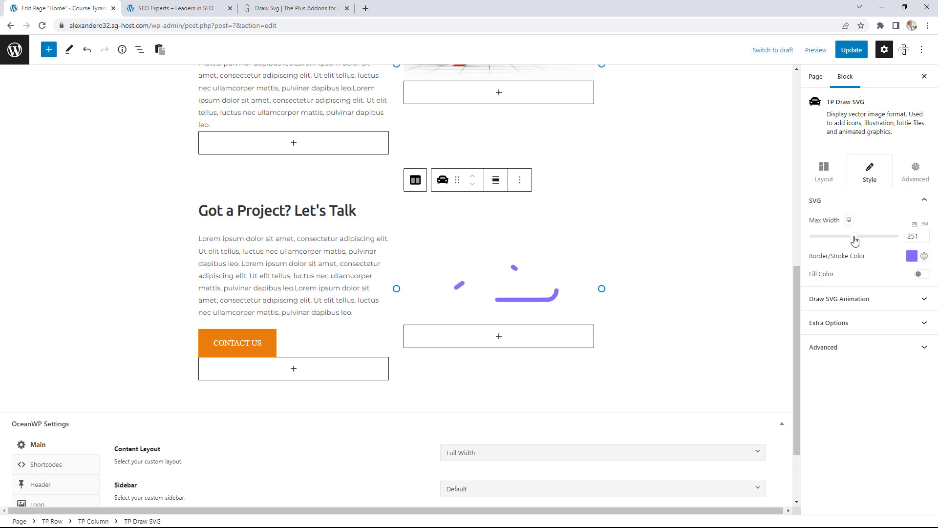
left_click_drag(854, 240, 856, 240)
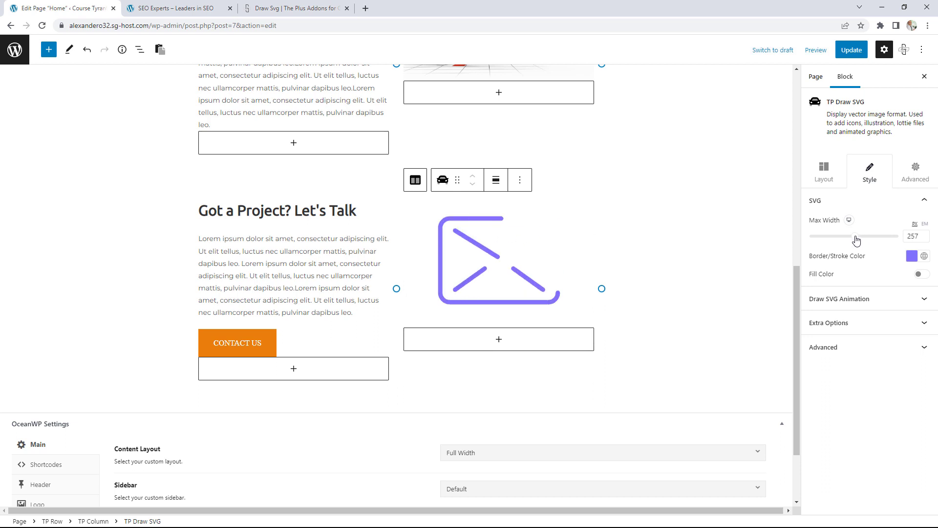
left_click(925, 239)
left_click(926, 238)
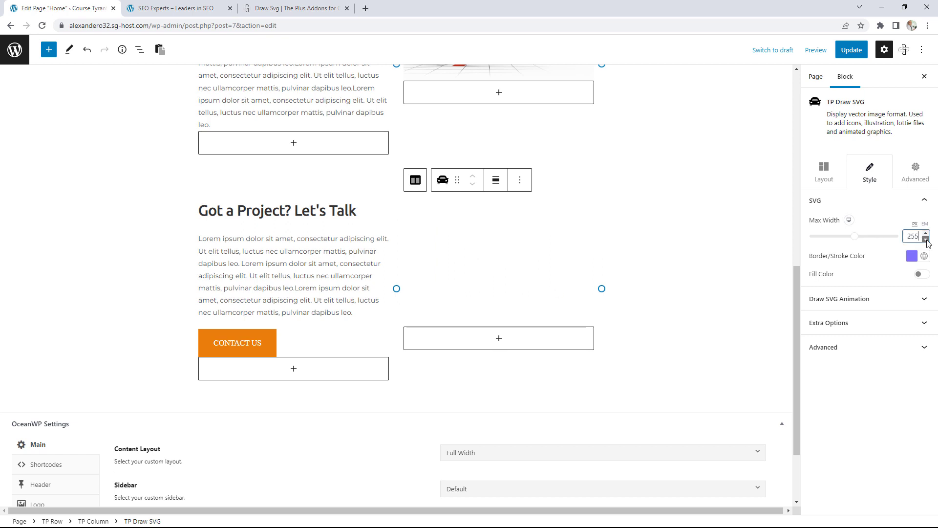
left_click(926, 240)
left_click(926, 240)
left_click(926, 239)
left_click(926, 239)
left_click(926, 239)
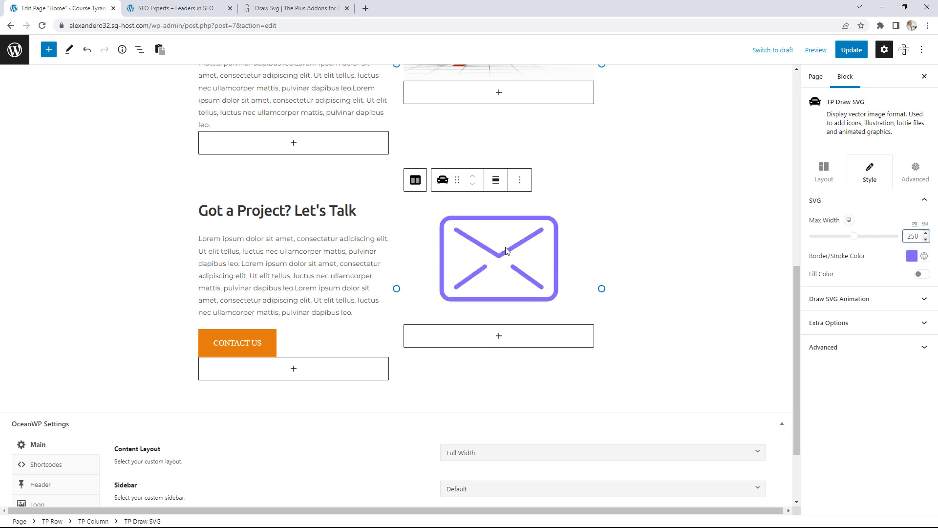
Set the mail graphic's Border/Stroke Color to Black from the global palette.
left_click(912, 255)
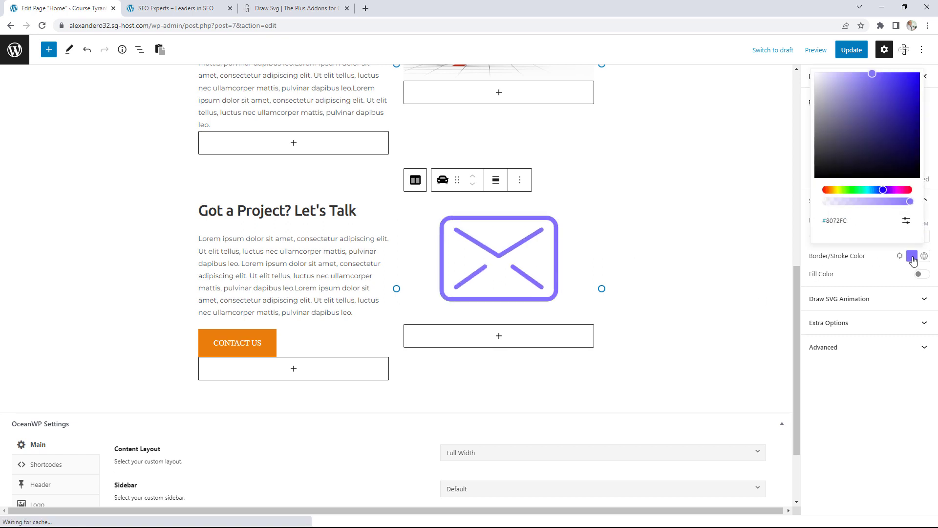
left_click(924, 256)
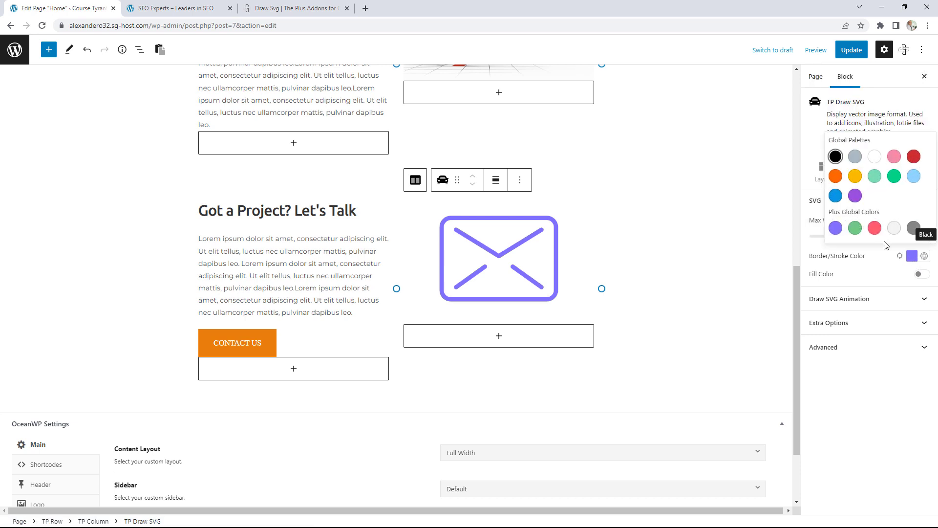
left_click(835, 156)
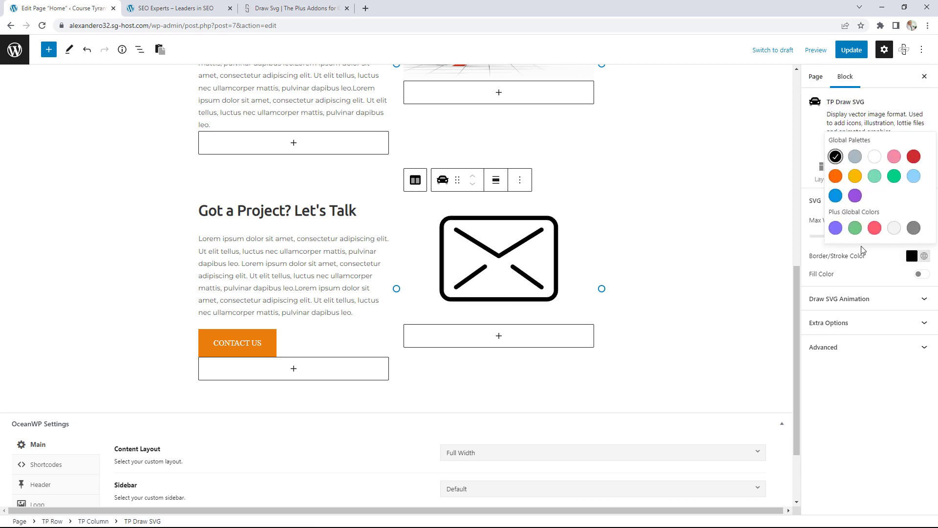
Try the One-By-One type for the Draw SVG animation and settle on Sync.
left_click(881, 306)
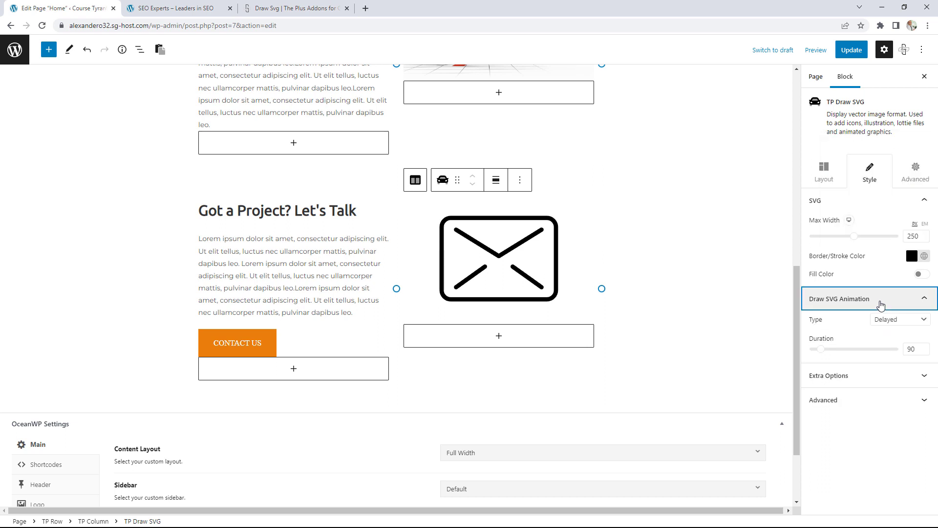
left_click(892, 320)
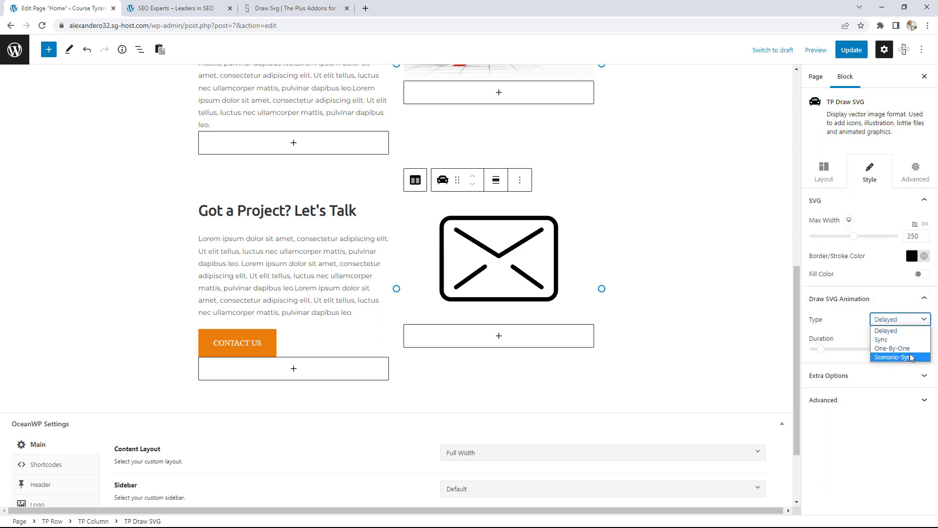
left_click(886, 340)
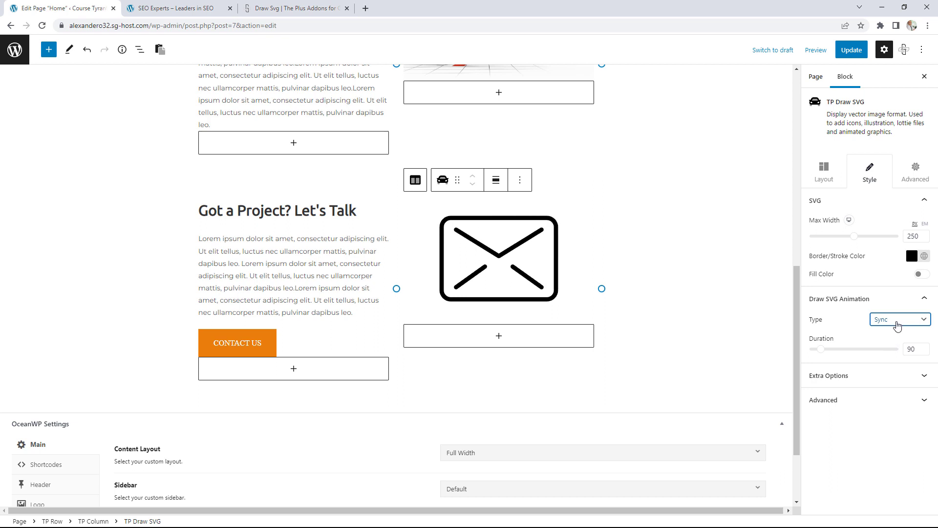
left_click(897, 326)
left_click(897, 348)
double_click(897, 332)
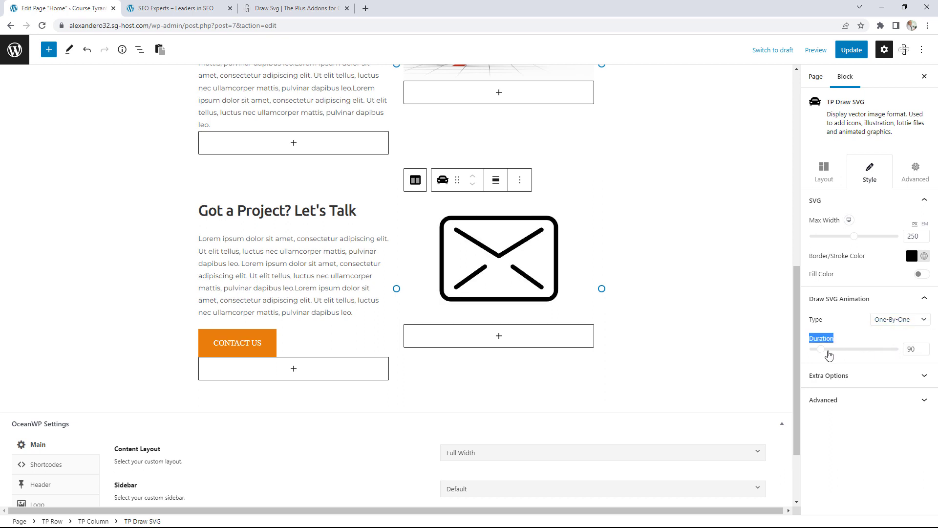
left_click(893, 320)
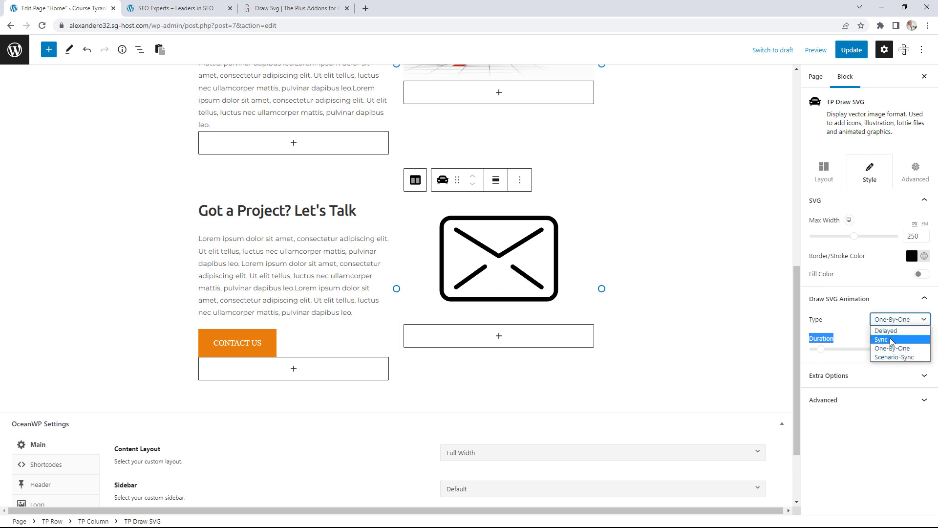
left_click(891, 339)
Set the Draw SVG animation's Duration to 160.
left_click(826, 350)
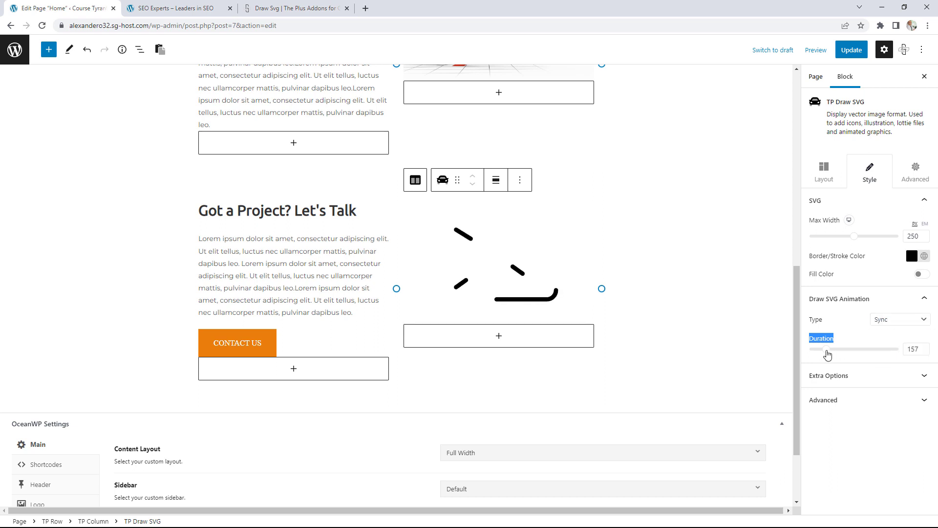
left_click(925, 347)
left_click(924, 346)
left_click(925, 346)
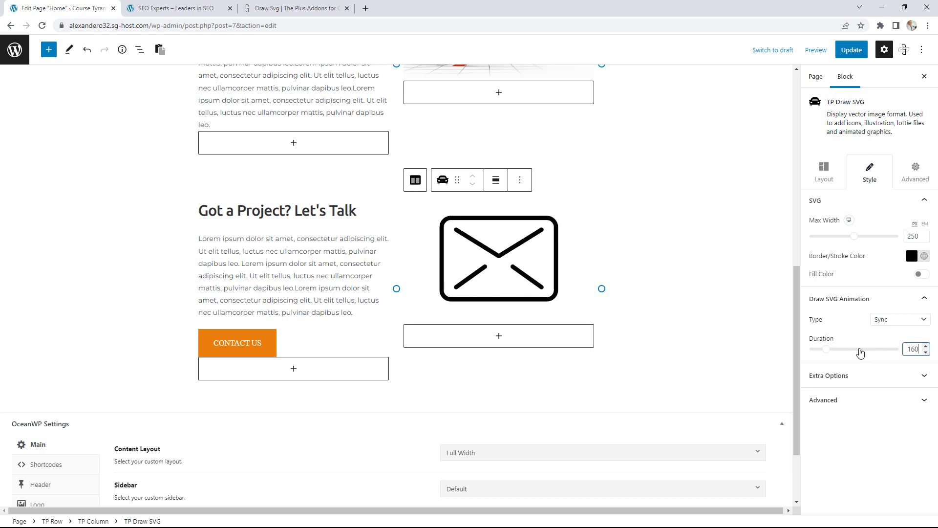
Try On Hover as the Draw Method in the Extra Options and return it to On Scroll.
left_click(861, 377)
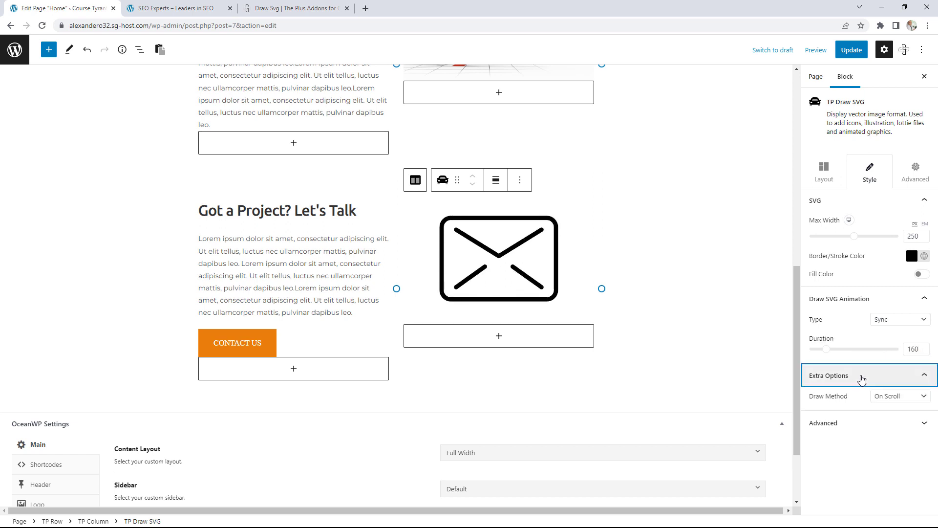
left_click(897, 396)
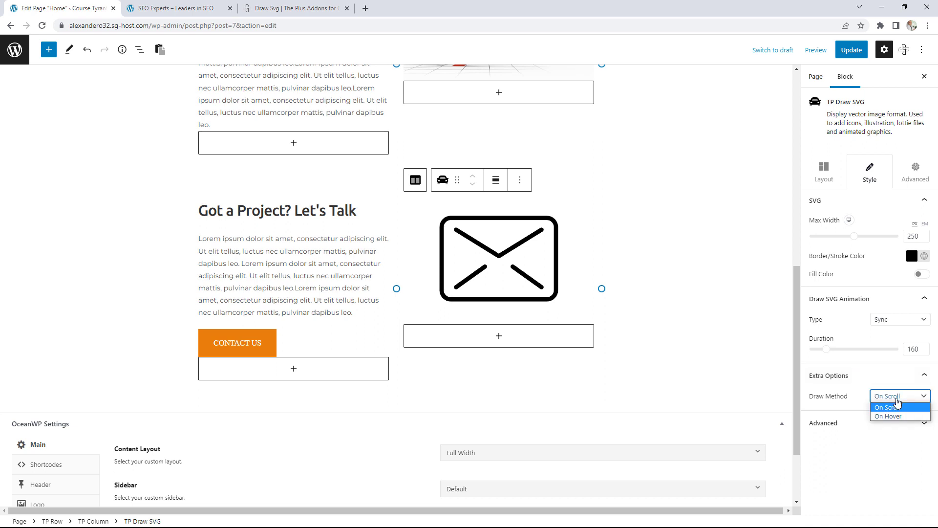
left_click(897, 416)
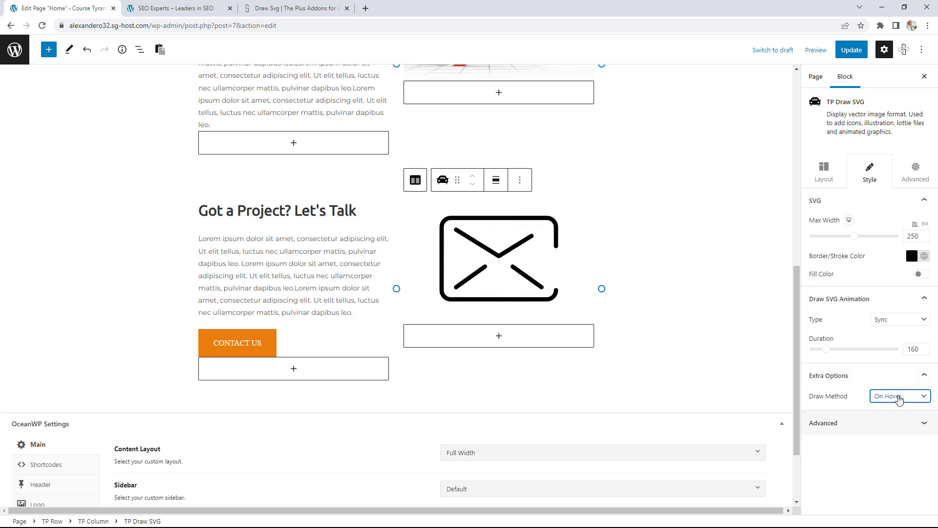
left_click(901, 396)
left_click(898, 407)
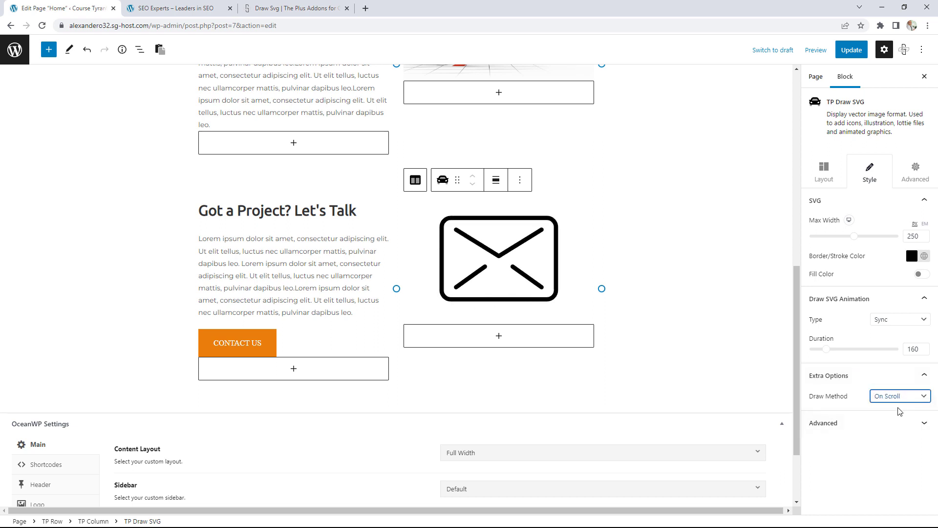
Update the Home page and view the contact section's mail graphic on the live page.
left_click(851, 51)
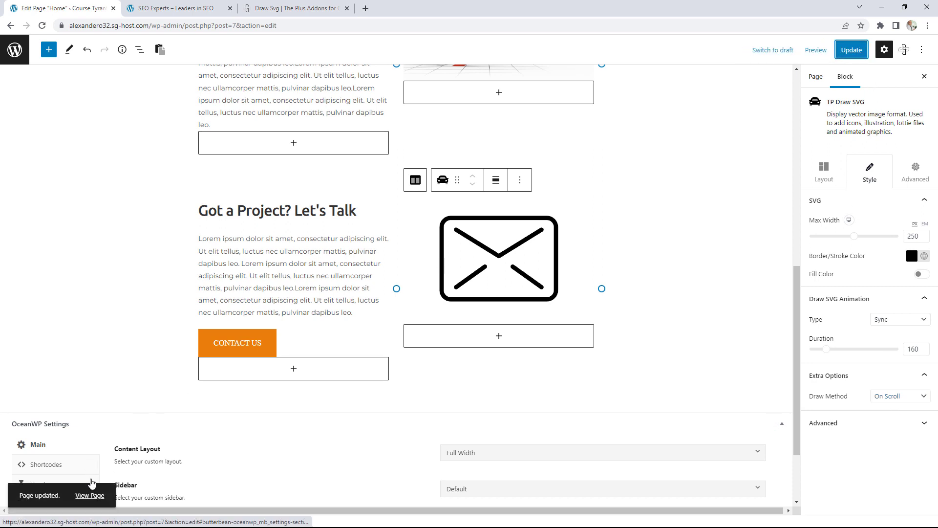
left_click(90, 495)
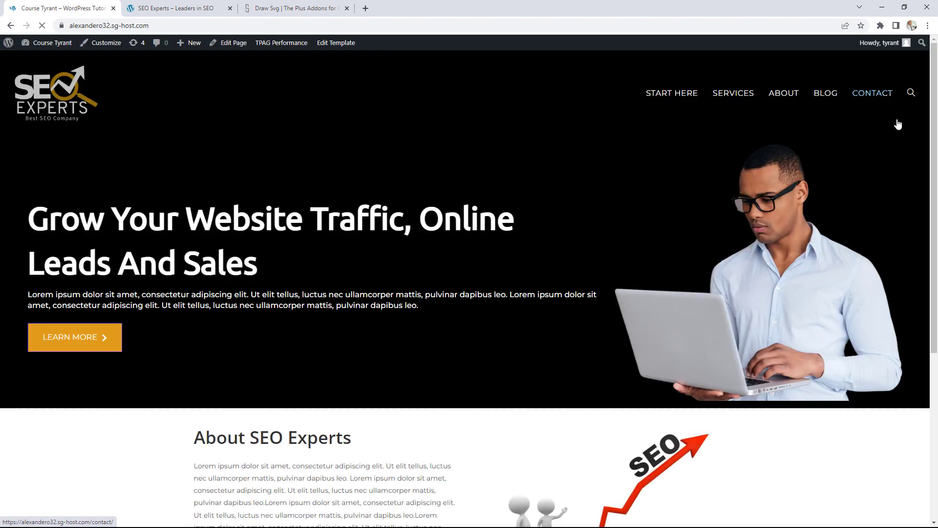
left_click_drag(933, 87, 935, 302)
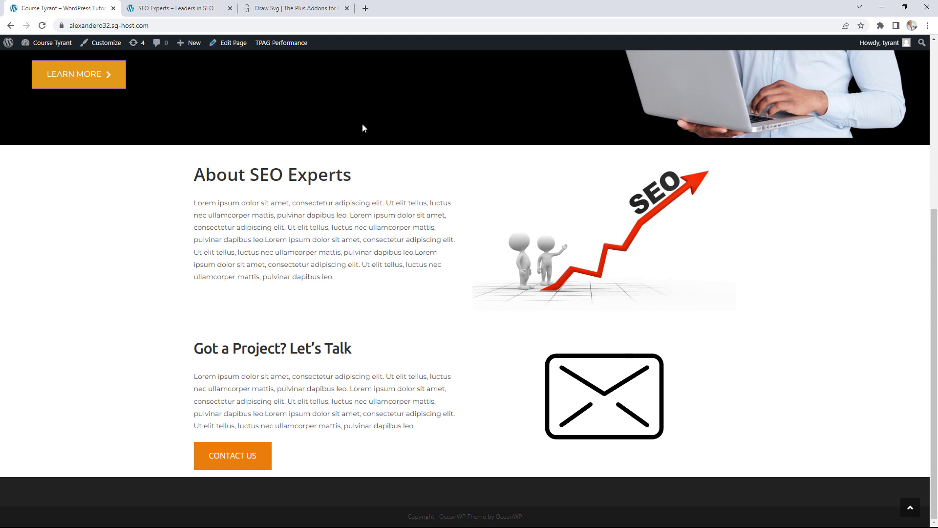
Reopen the Home page for editing and set the mail graphic's Draw SVG animation Duration to 250.
left_click(231, 43)
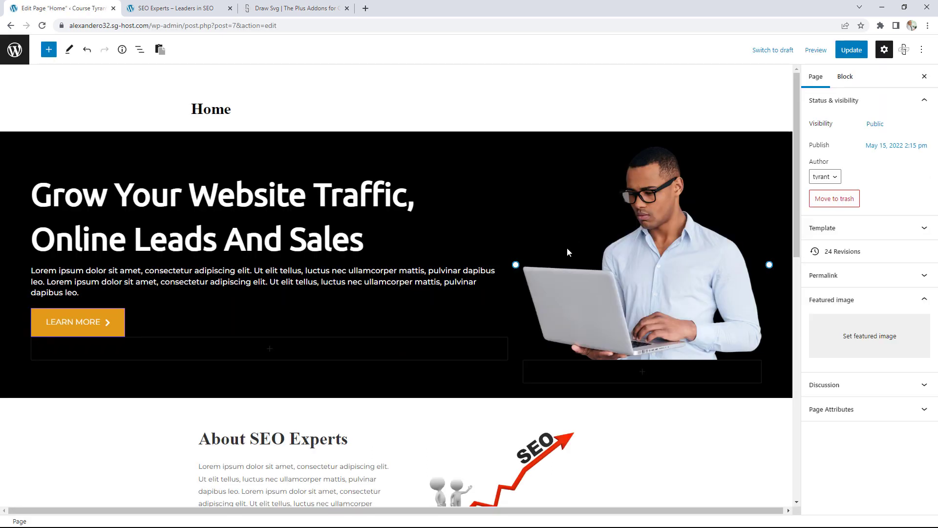
scroll(701, 320, "down", 5)
scroll(701, 319, "down", 6)
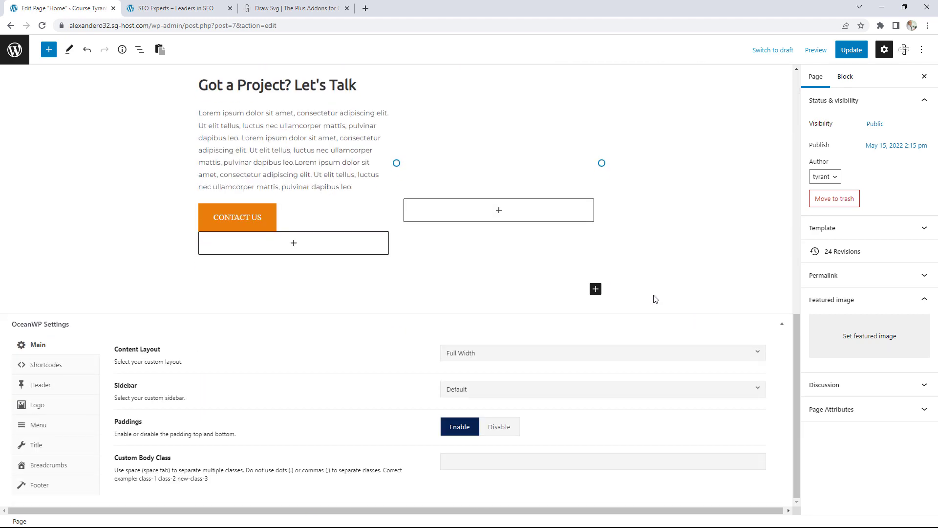
left_click(510, 174)
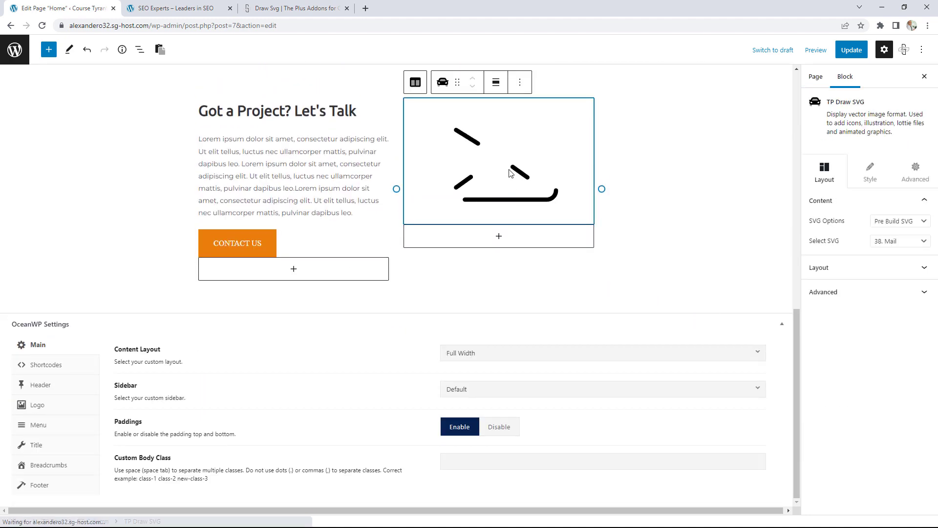
left_click(869, 177)
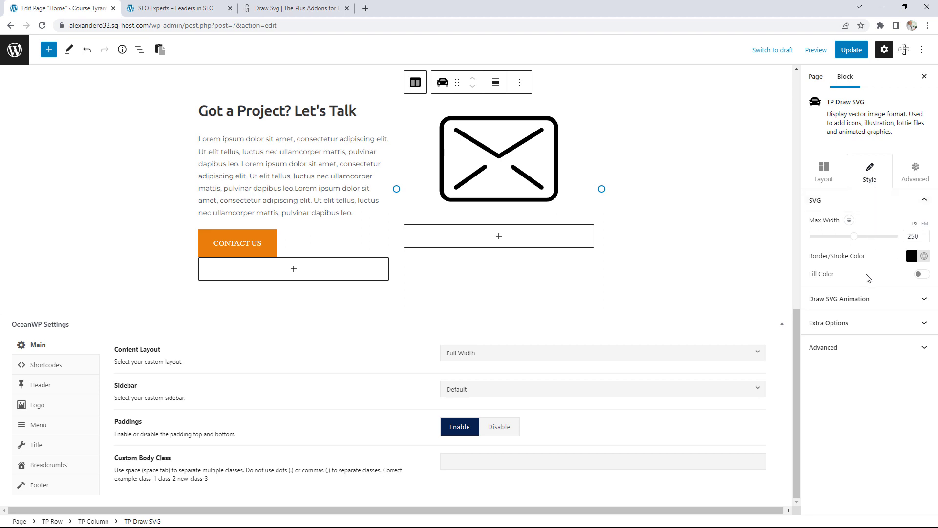
left_click(867, 299)
left_click(827, 351)
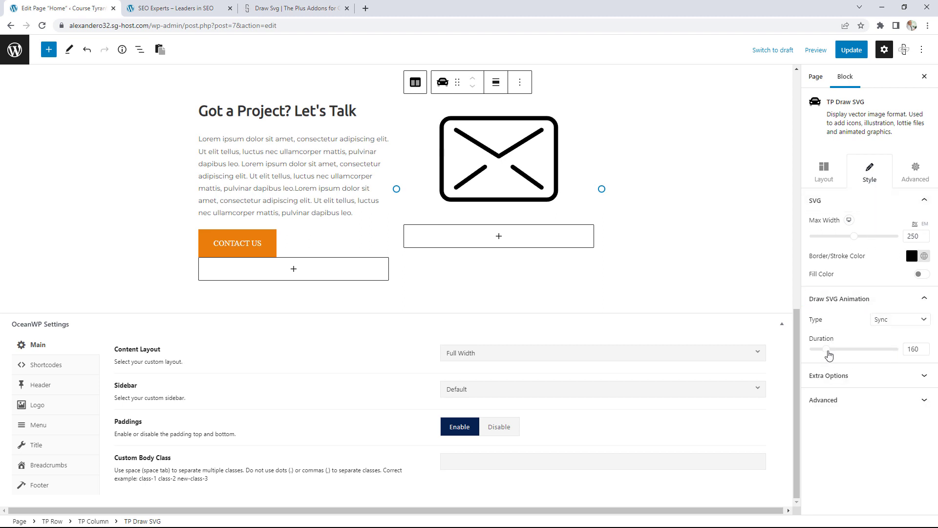
left_click_drag(827, 351, 831, 352)
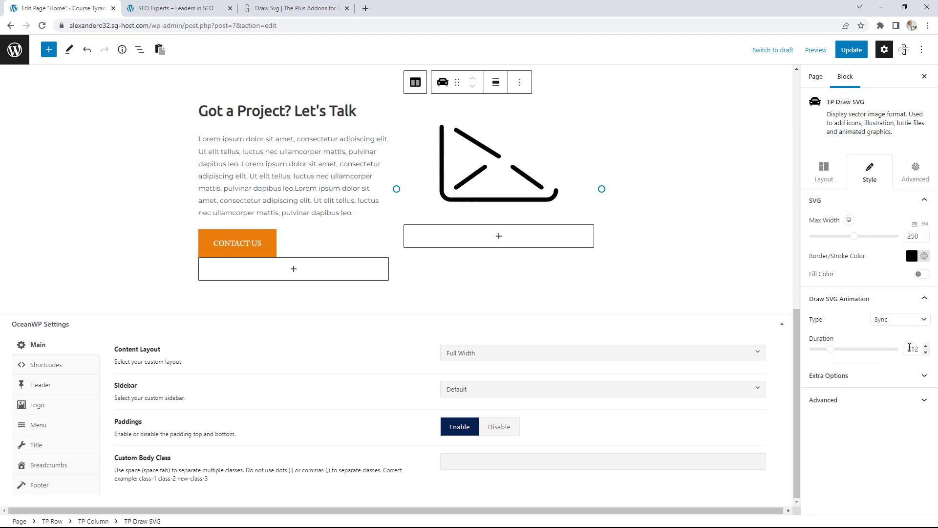
left_click(926, 346)
left_click(926, 346)
left_click(926, 346)
left_click(926, 346)
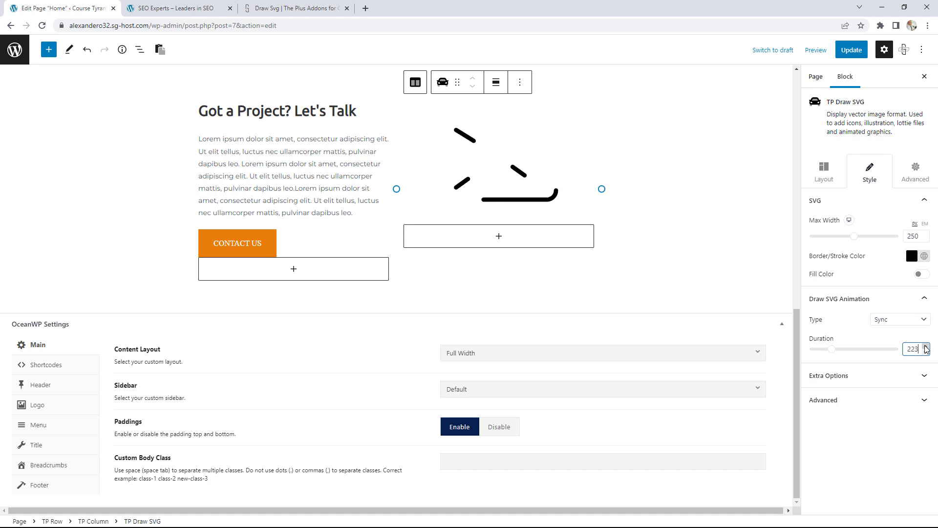
left_click(926, 346)
left_click(926, 346)
left_click(926, 347)
left_click(926, 347)
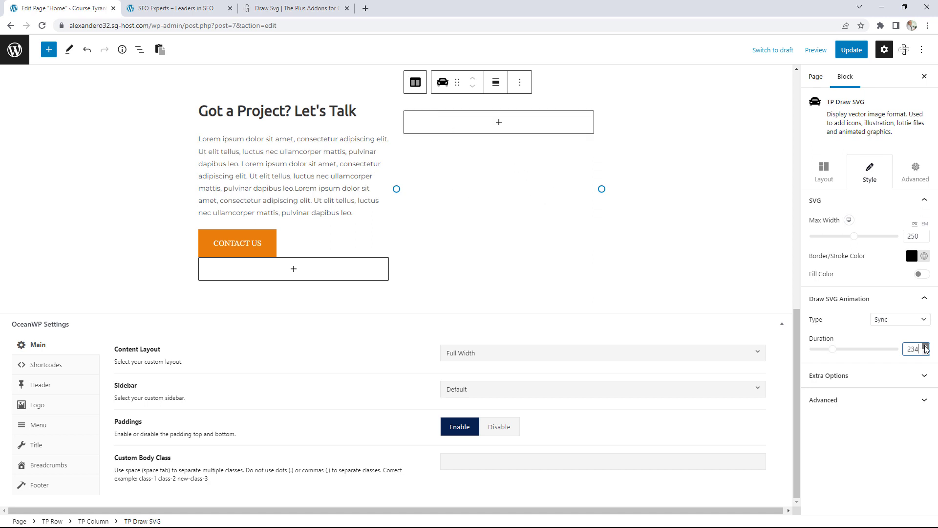
left_click(926, 347)
left_click(926, 346)
left_click(926, 347)
left_click(926, 347)
left_click(926, 347)
left_click(926, 346)
left_click(927, 347)
left_click(926, 347)
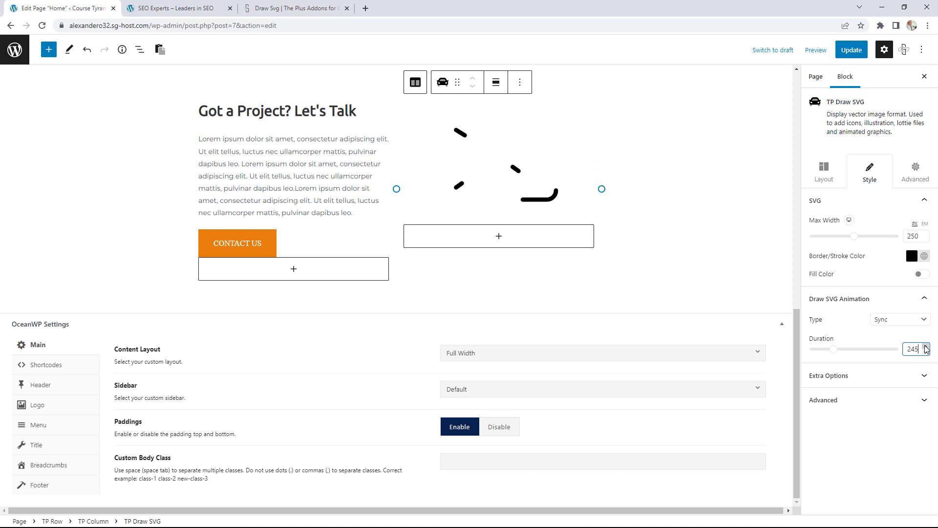
left_click(927, 346)
left_click(926, 347)
left_click(926, 347)
left_click(926, 347)
left_click(926, 347)
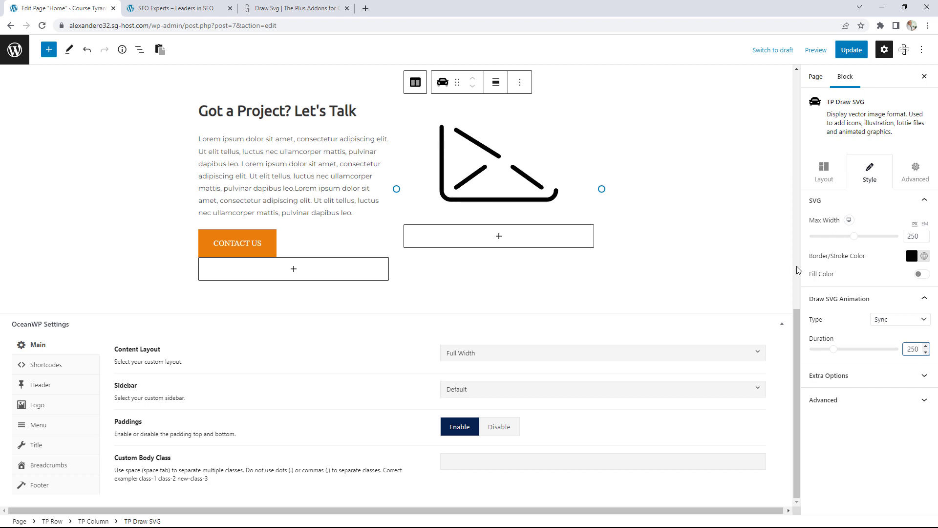
Set the mail graphic's On Scroll Animation In to Rotating.
left_click(916, 174)
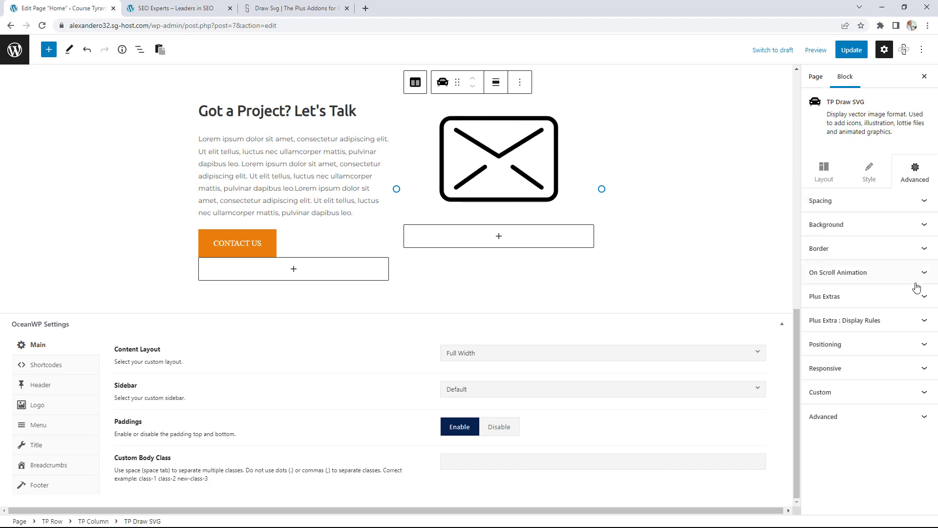
left_click(875, 279)
left_click(863, 333)
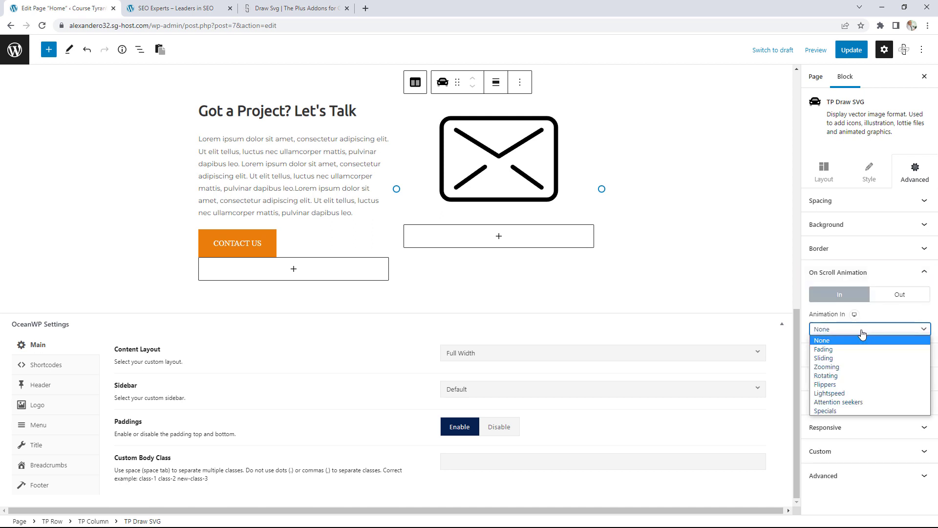
left_click(853, 376)
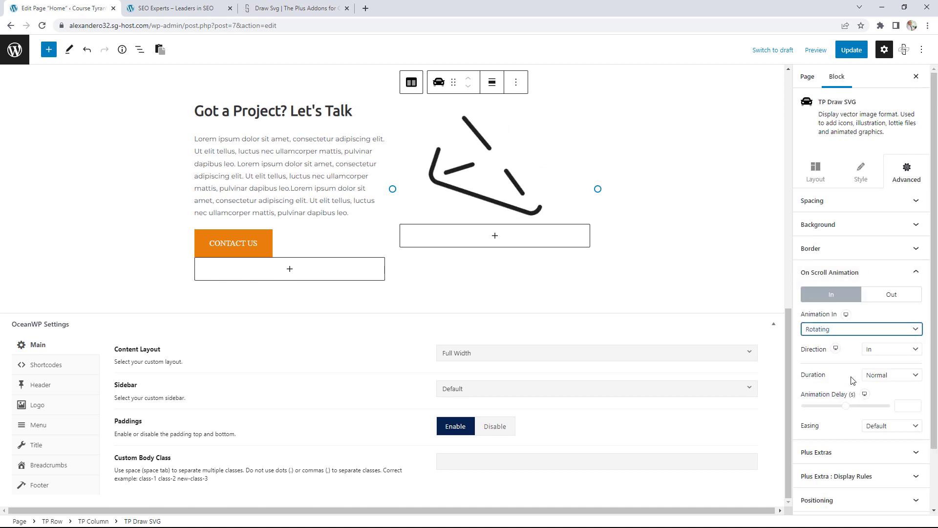
Save the page update and check the mail graphic's scroll animation on the live page.
left_click(859, 58)
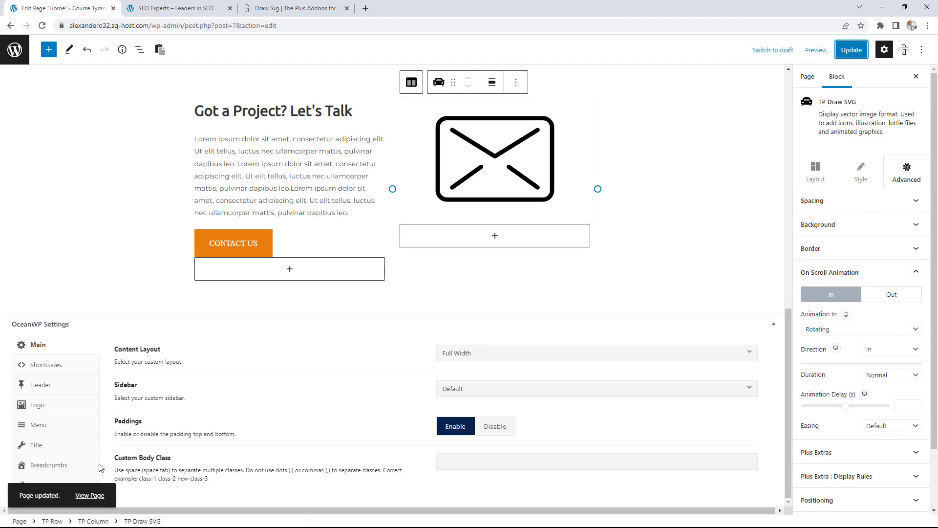
left_click(90, 495)
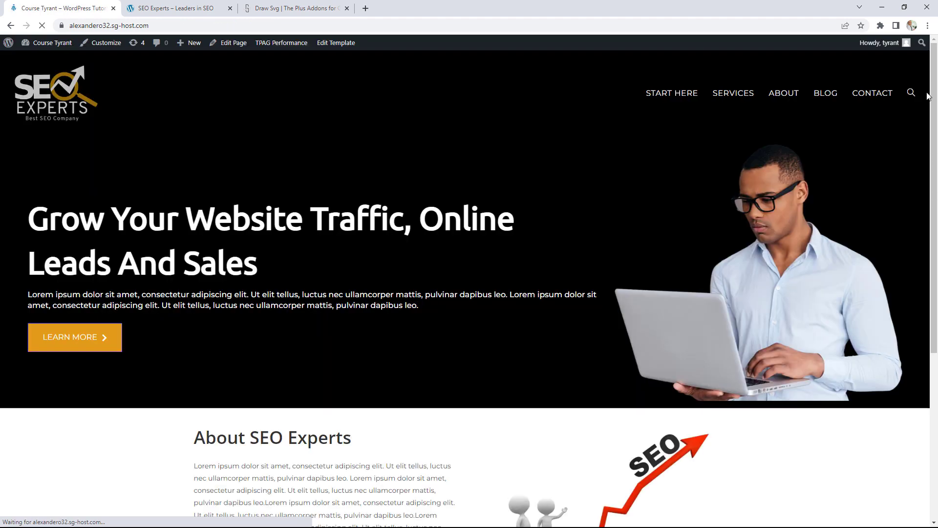
left_click_drag(932, 98, 933, 265)
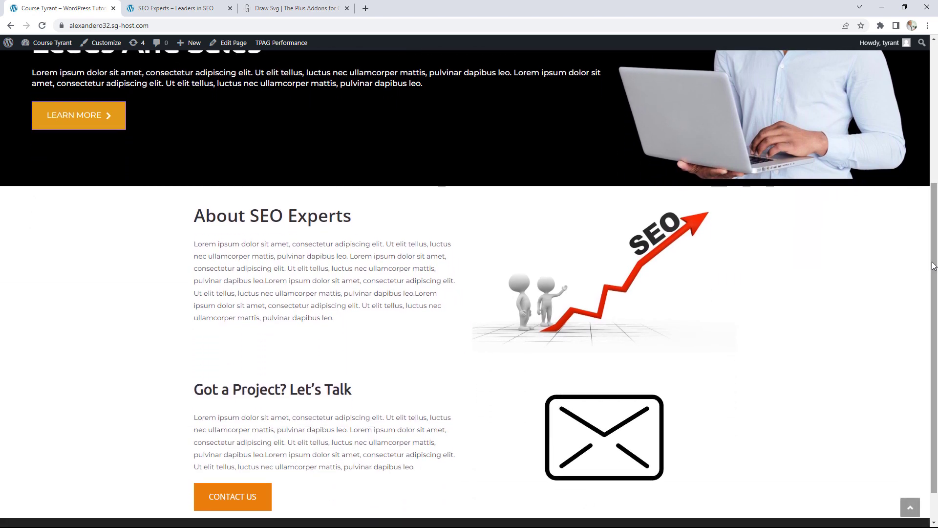
Compare the contact section with the SEO Experts reference site, and reload the live Home page to replay its mail animation.
left_click(176, 9)
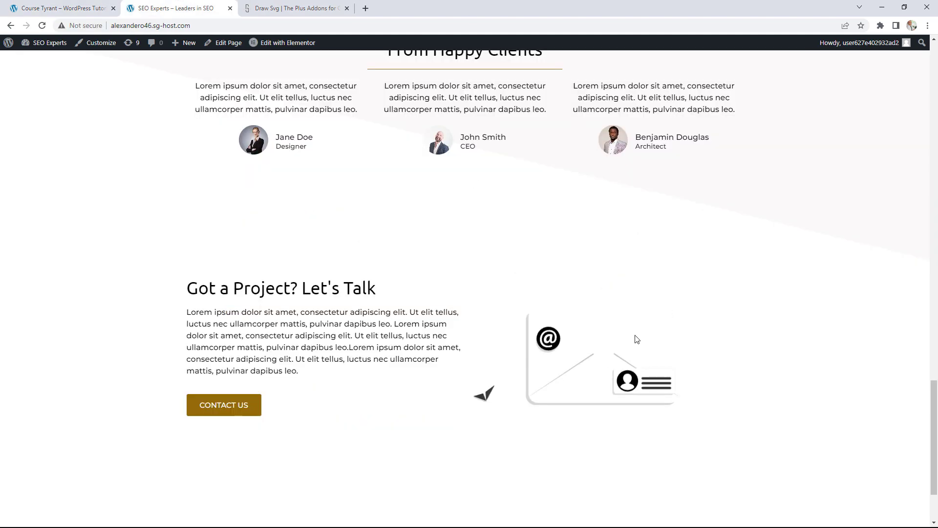
scroll(633, 320, "up", 5)
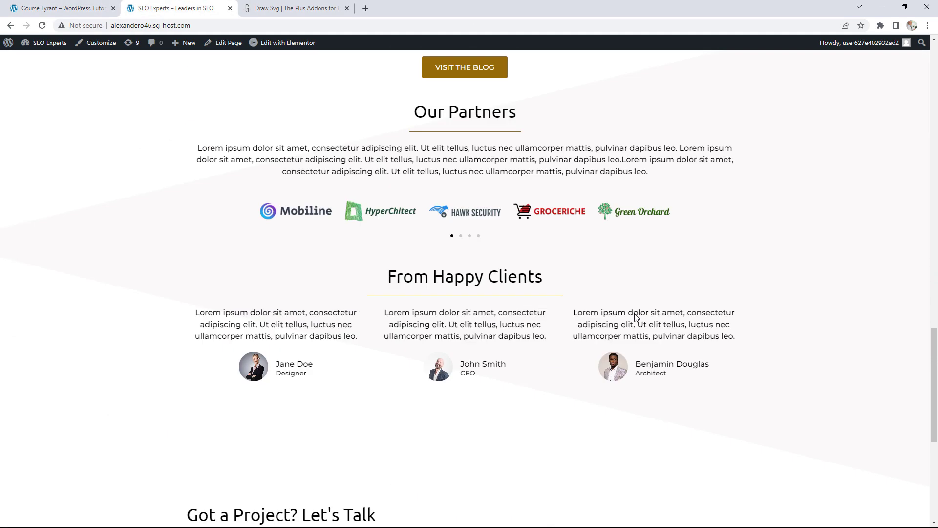
scroll(635, 316, "down", 5)
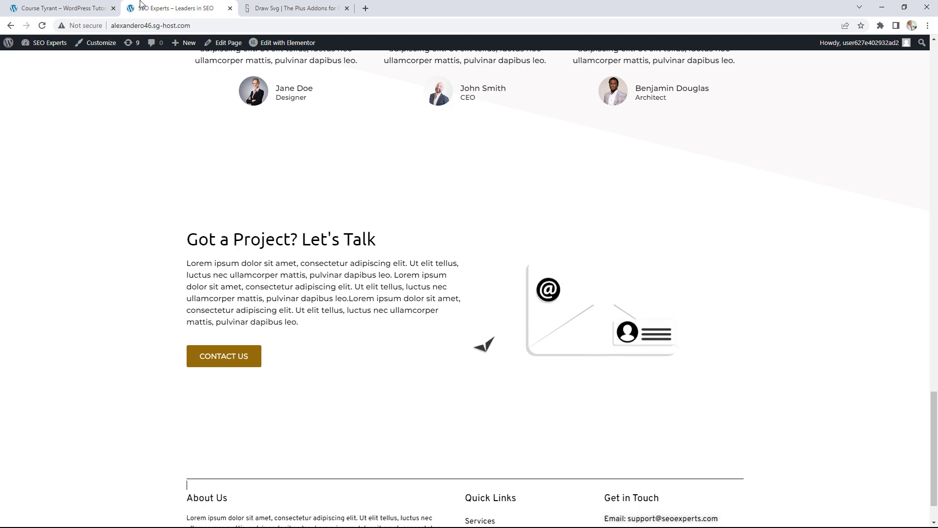
left_click(62, 7)
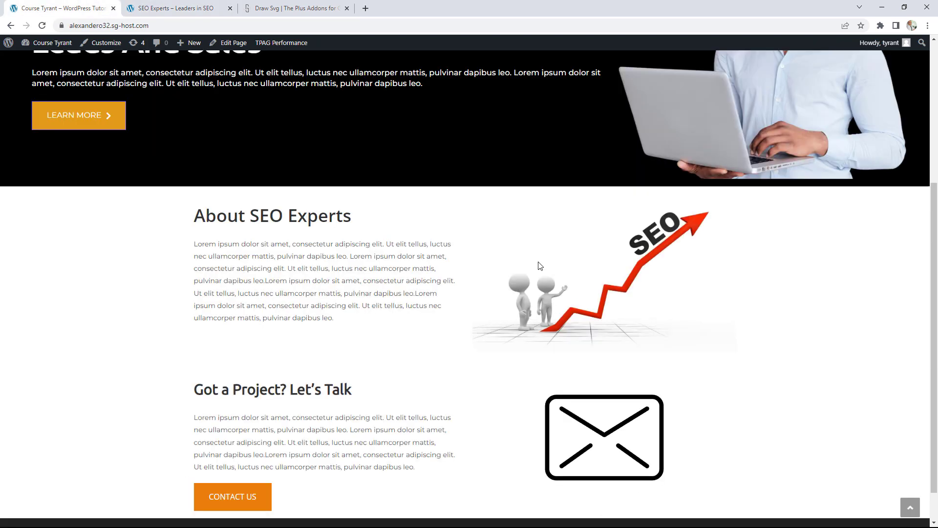
left_click(42, 26)
scroll(758, 326, "down", 1)
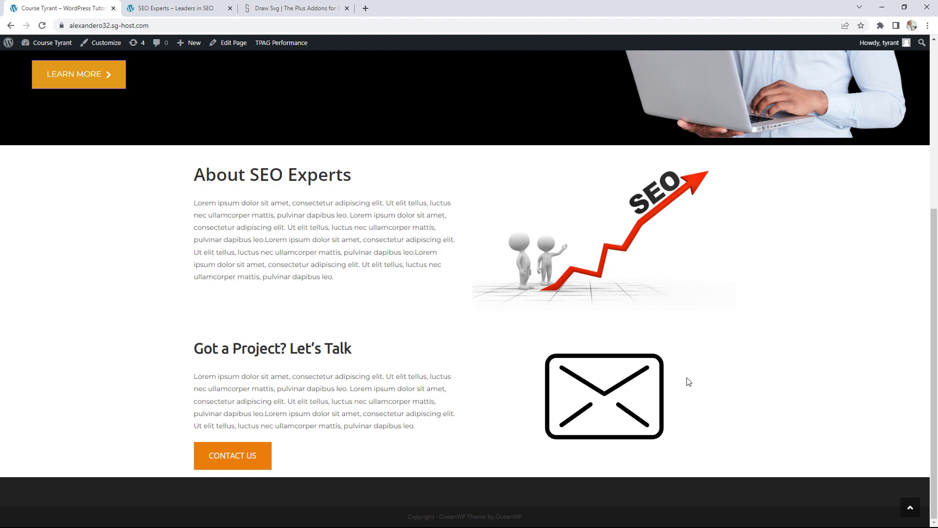
Reopen the Home page for editing and browse the pre-built SVG choices of the contact section's TP Draw SVG block.
left_click(241, 48)
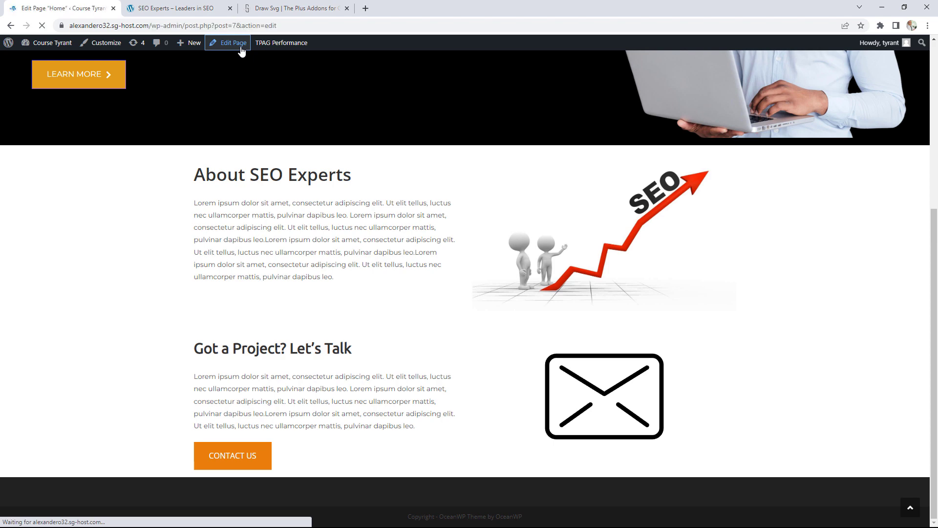
scroll(564, 107, "down", 10)
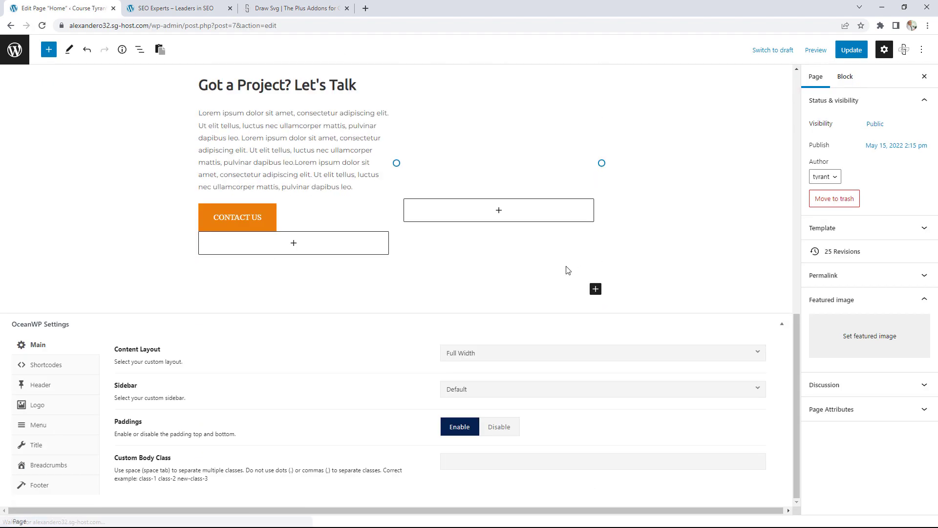
left_click(511, 181)
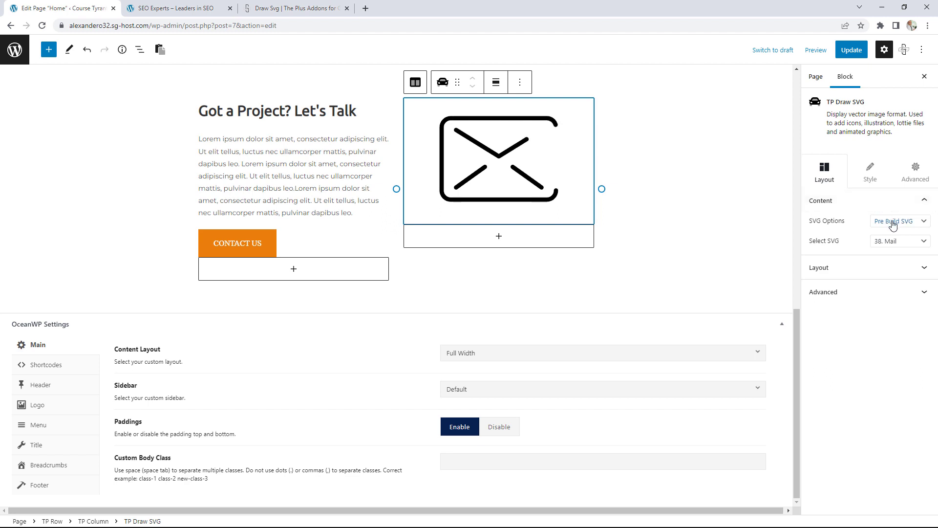
left_click(897, 242)
scroll(895, 276, "up", 5)
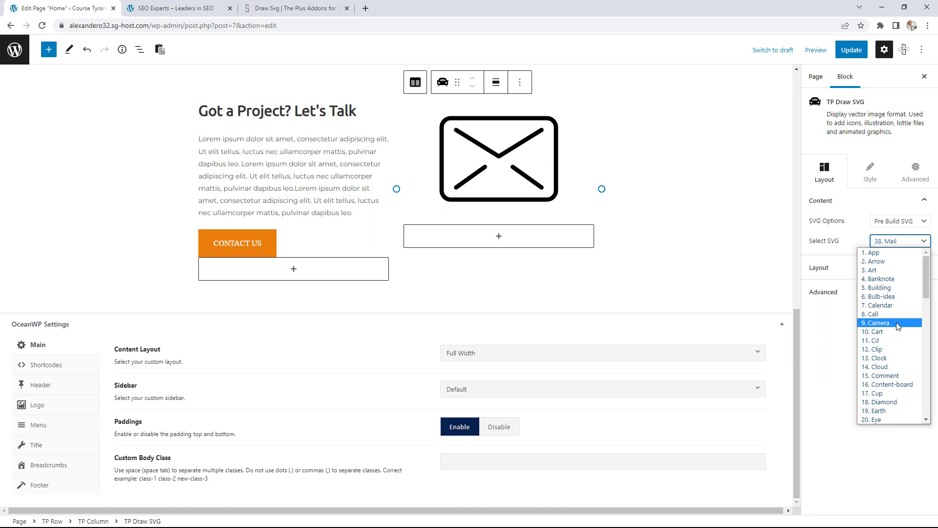
scroll(898, 352, "down", 10)
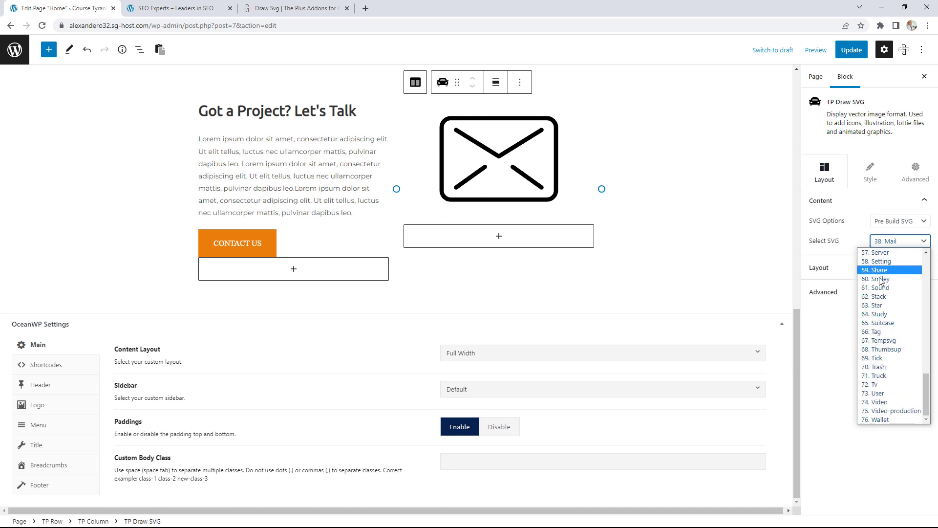
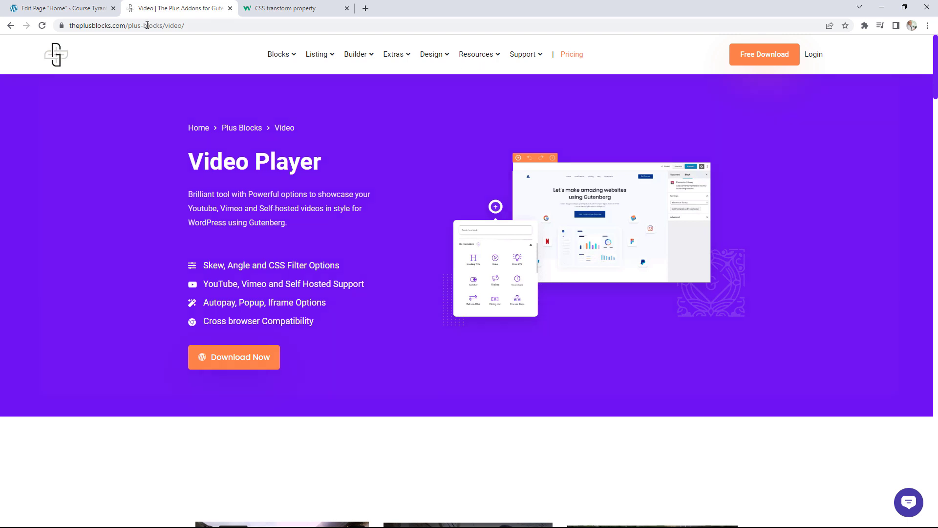
Return to the Home page editor and open the standard Video block's Insert from URL entry.
left_click(63, 9)
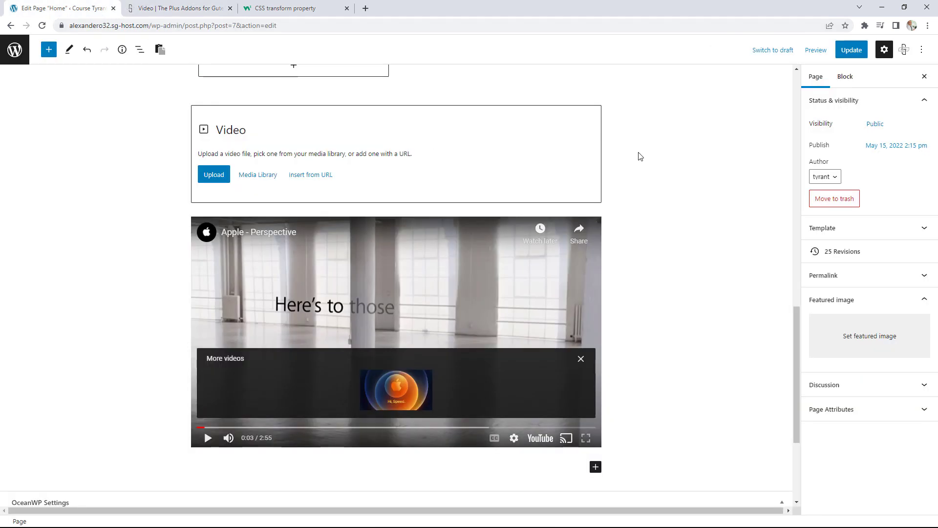
left_click(226, 118)
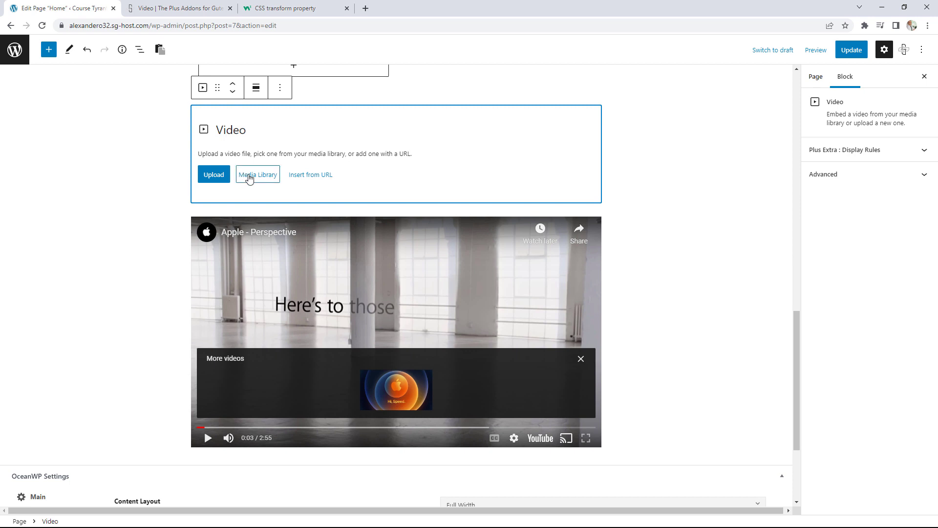
left_click(310, 175)
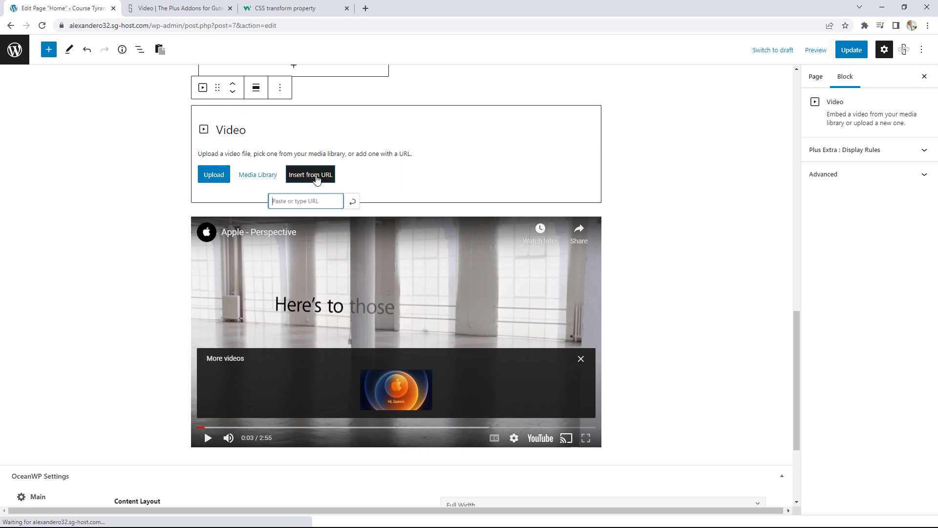
Select the Apple - Perspective TP Video block, try Self Hosted as its source, and switch the source back to Youtube.
left_click(184, 224)
left_click(195, 219)
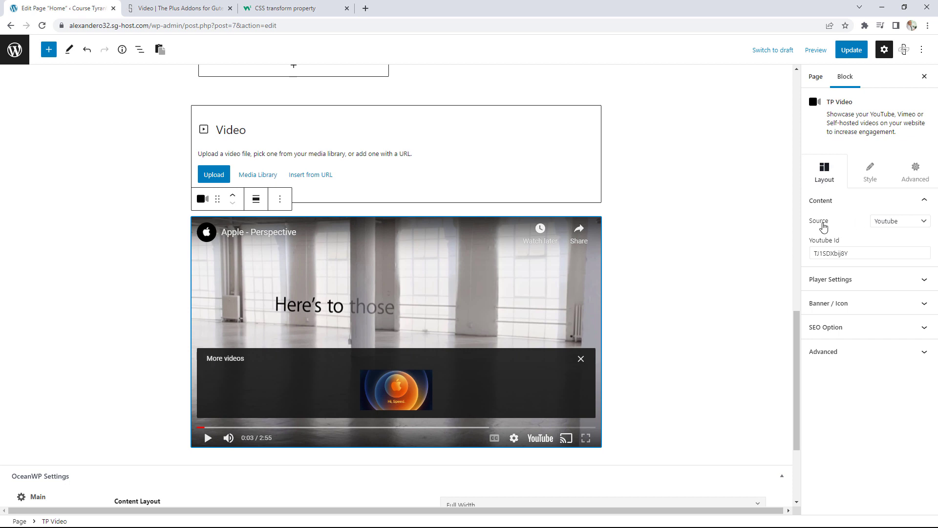
left_click(894, 221)
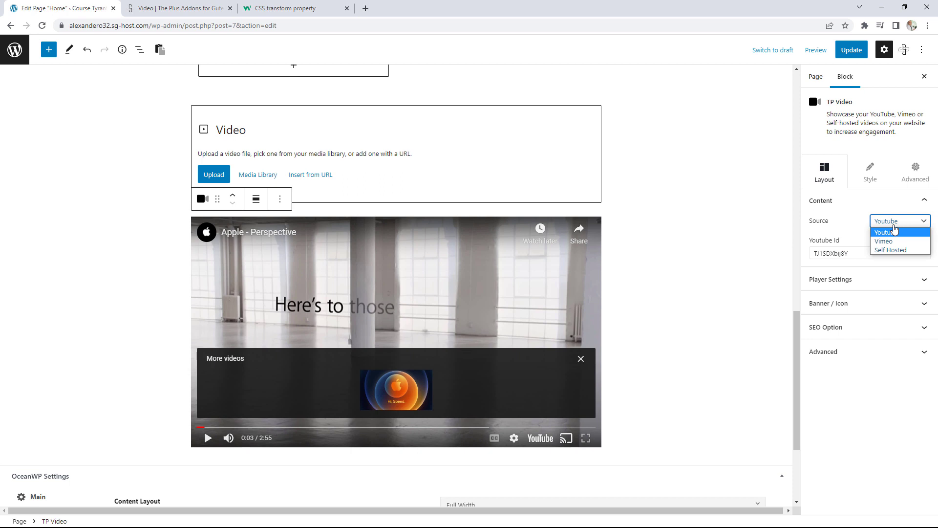
left_click(894, 250)
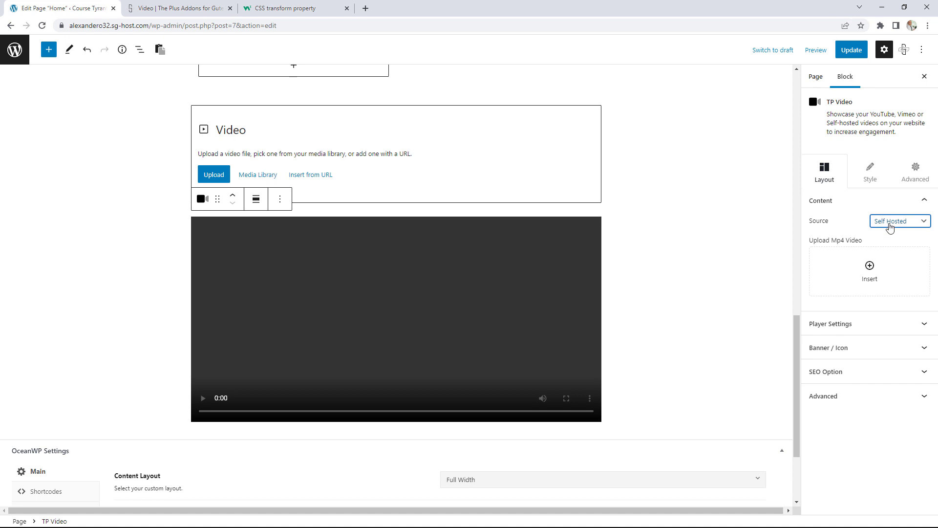
left_click(889, 226)
left_click(890, 233)
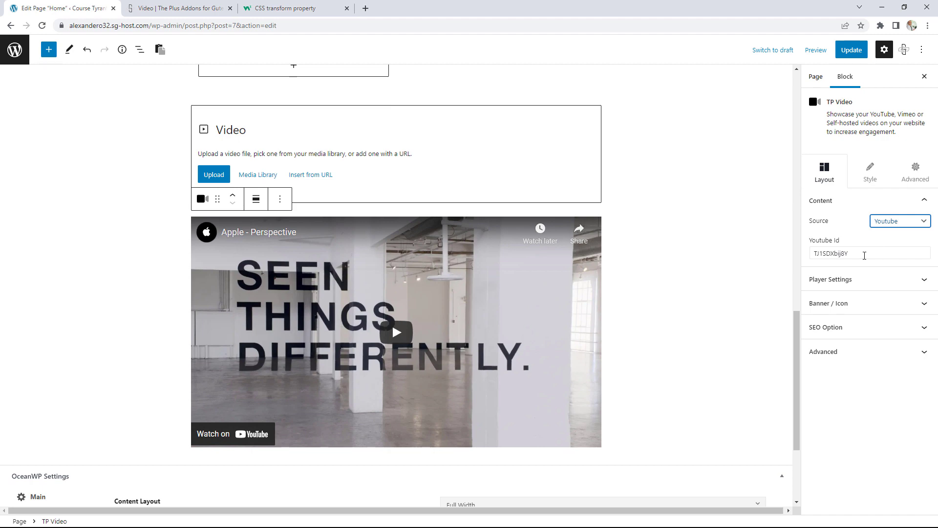
Try Vimeo as the TP Video source, review its player settings, and return the source to Youtube.
left_click(864, 253)
key("ctrl+a")
left_click(888, 221)
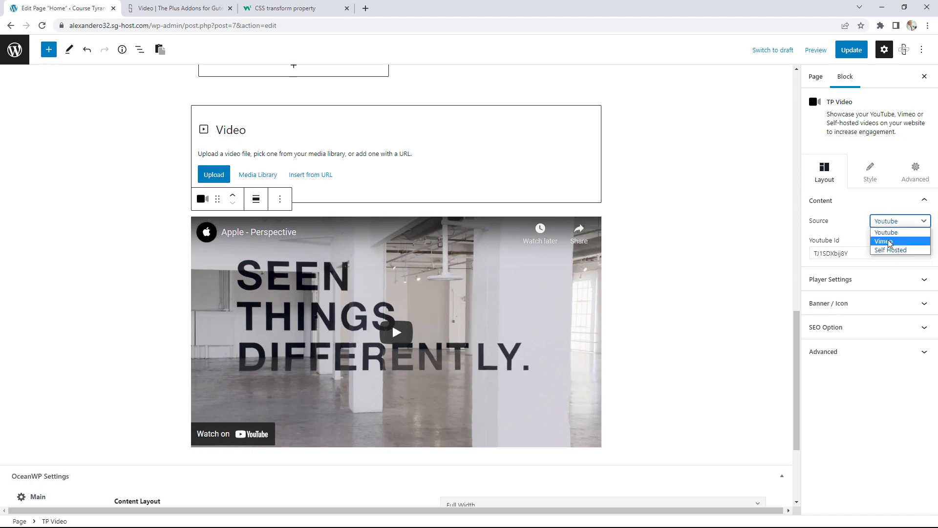
left_click(890, 243)
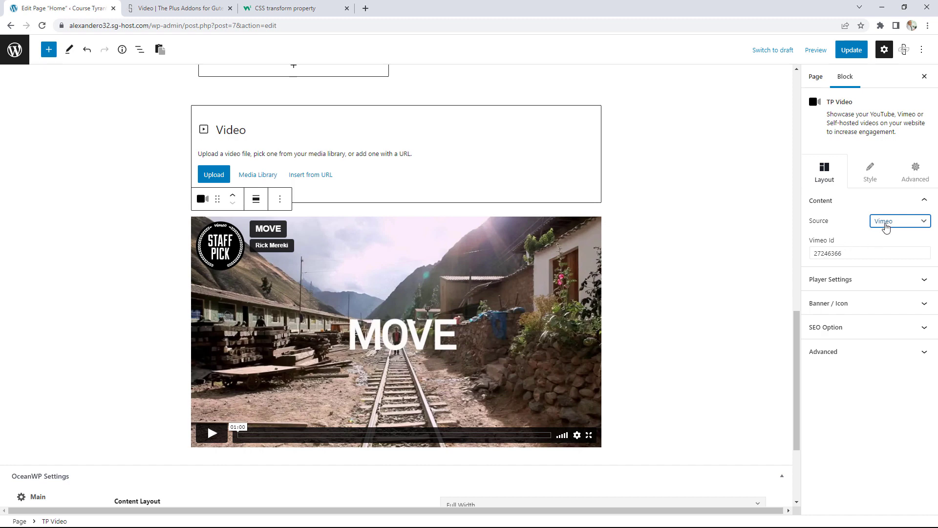
left_click(857, 280)
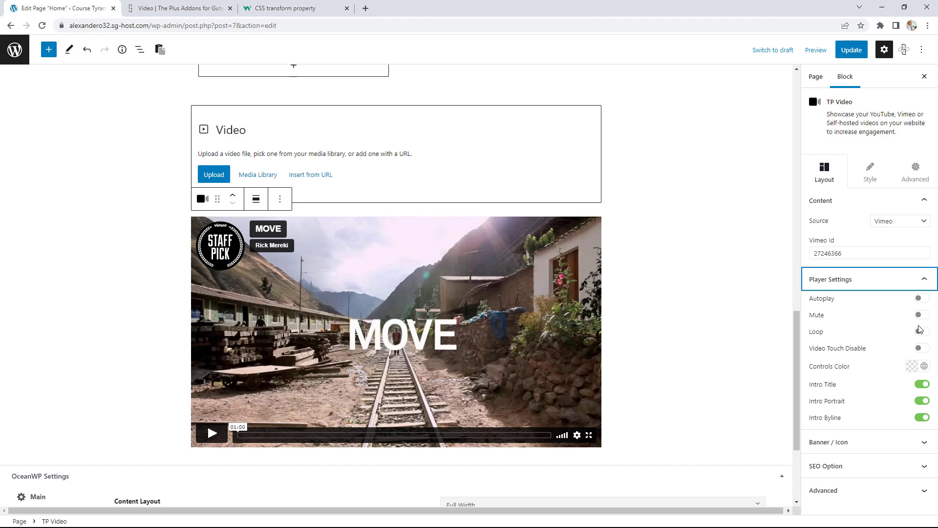
left_click(921, 221)
left_click(889, 235)
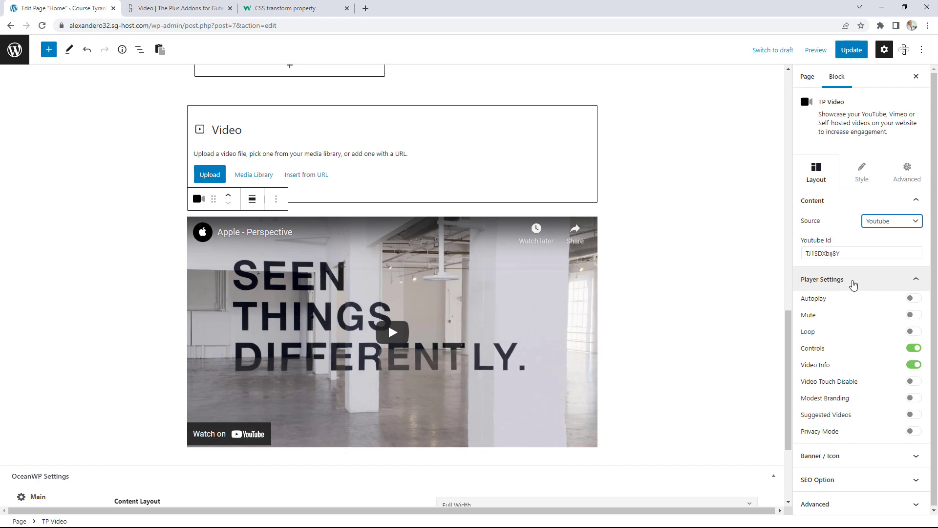
left_click(854, 284)
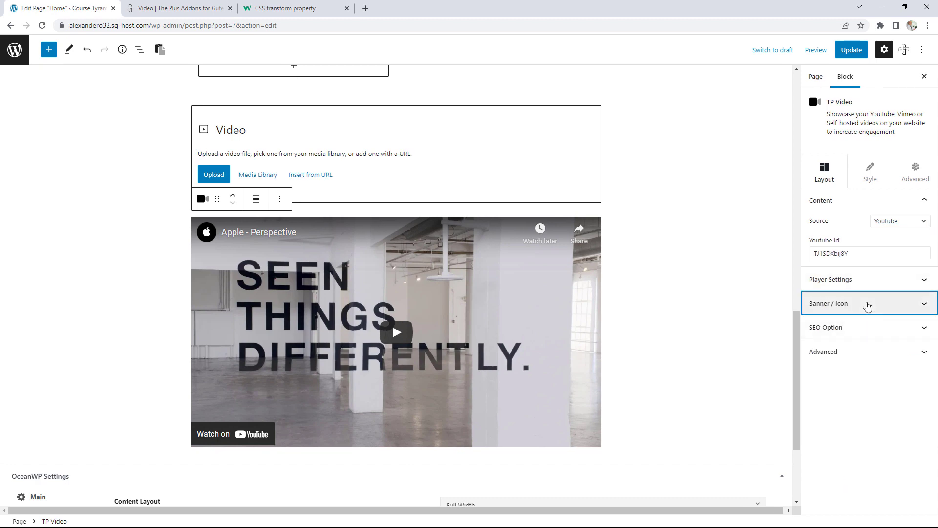
Enable the TP Video block's Custom Layout, examine its banner image, play icon and title options, and disable it again.
left_click(868, 305)
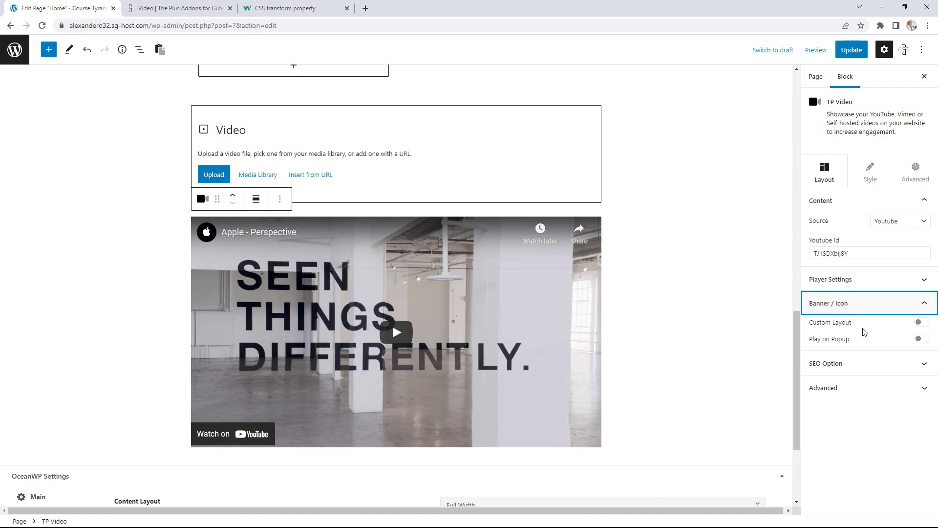
left_click(920, 323)
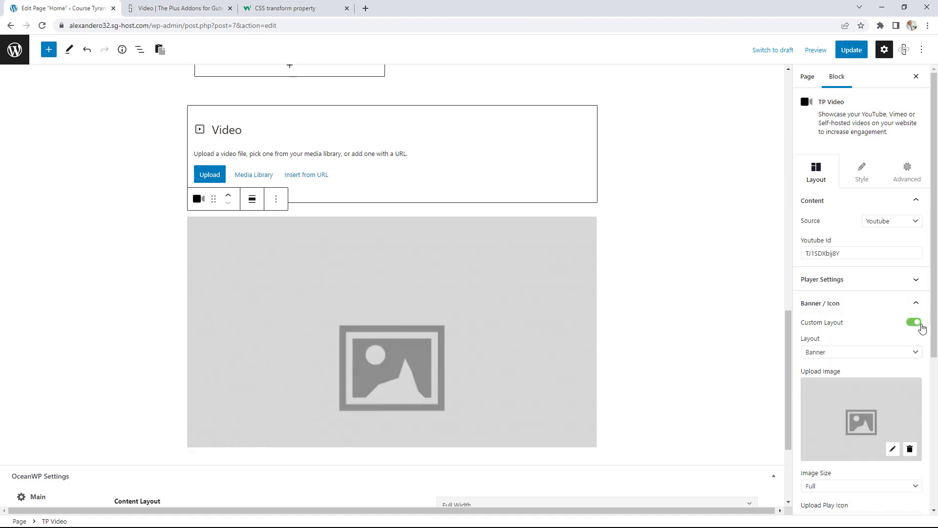
scroll(898, 332, "down", 2)
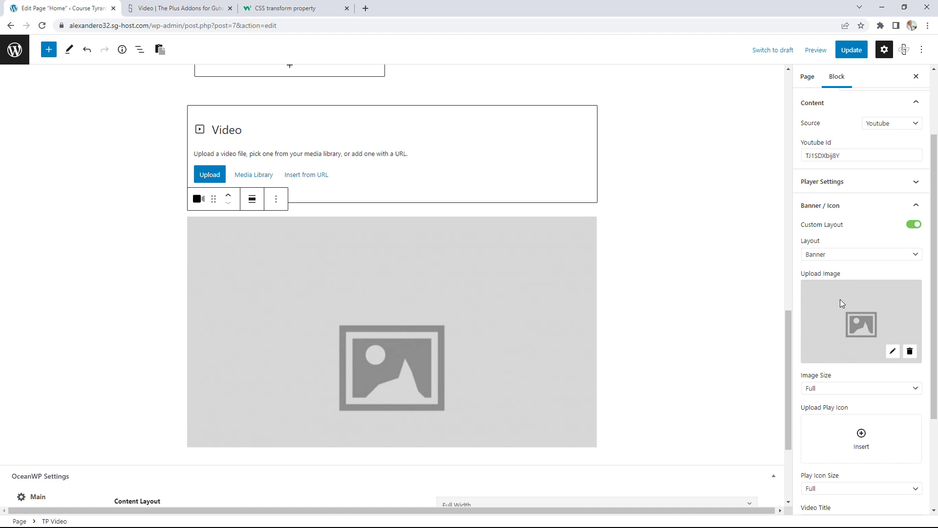
scroll(879, 298, "down", 3)
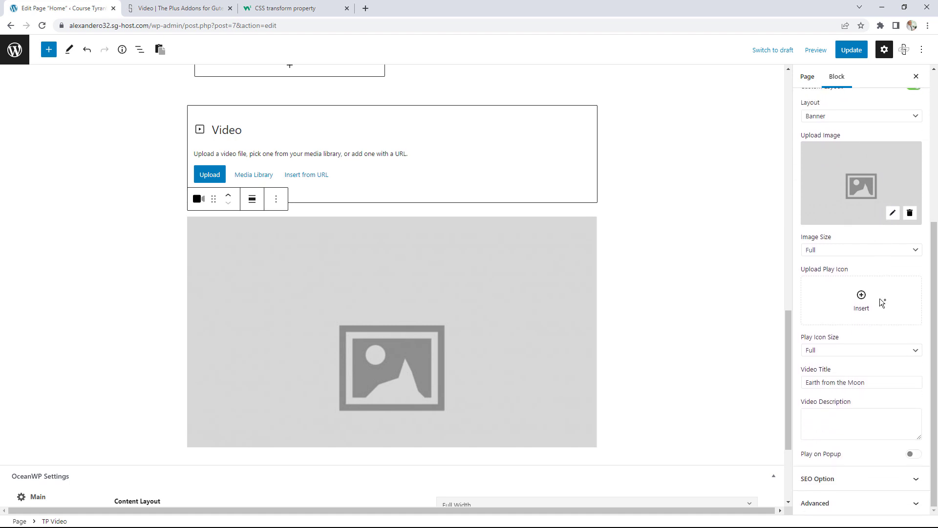
left_click_drag(880, 381, 825, 384)
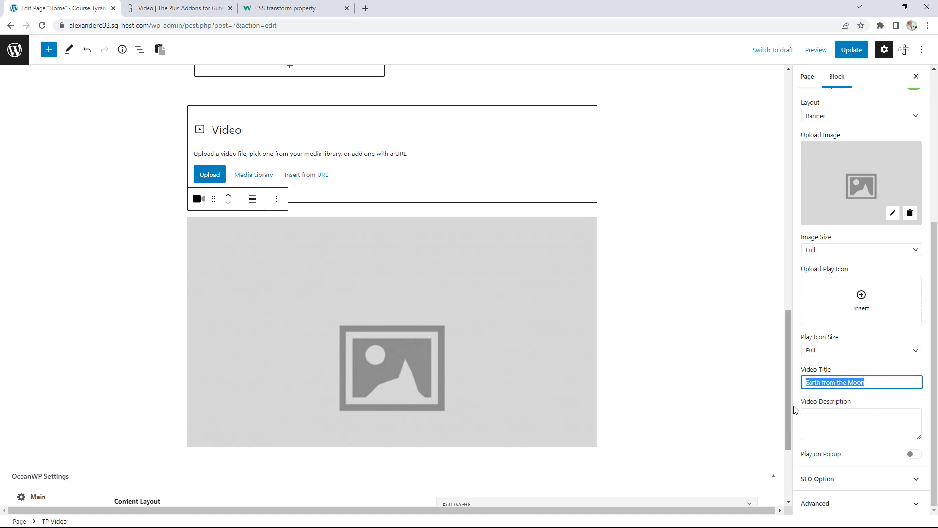
left_click(840, 351)
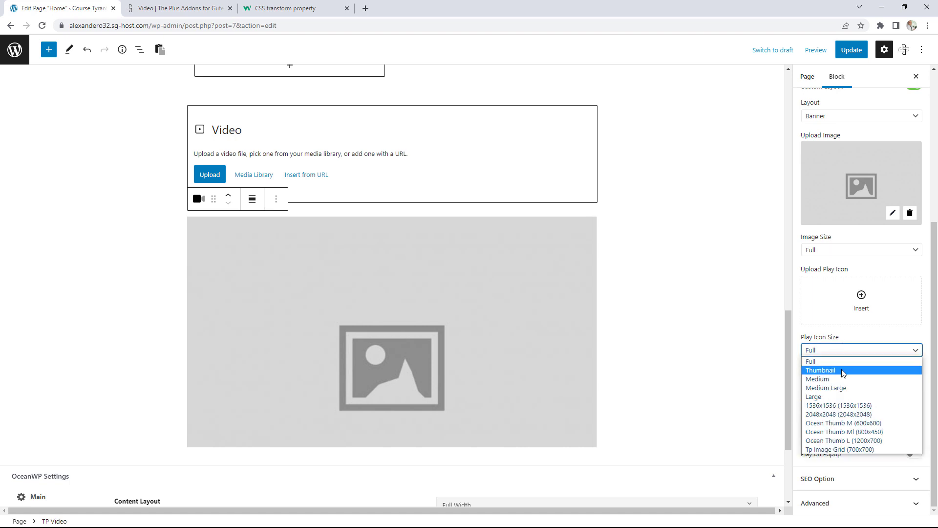
left_click(863, 277)
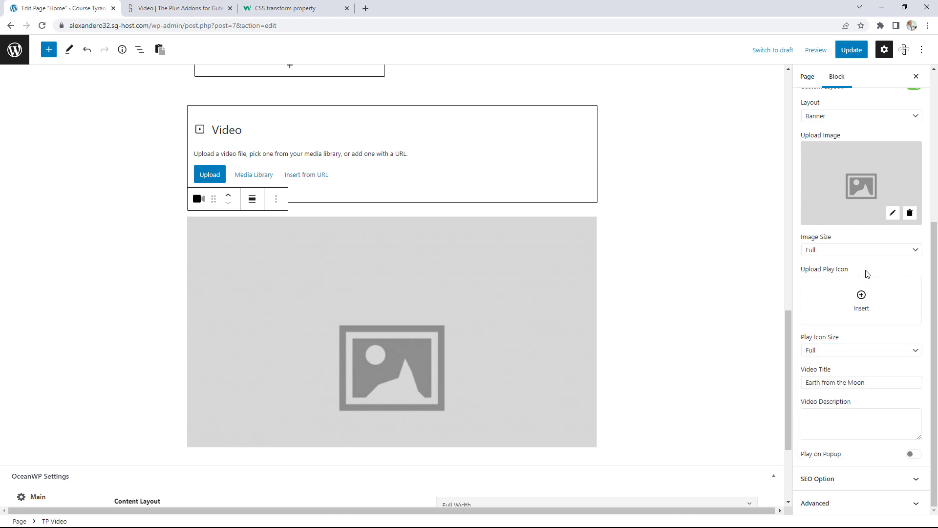
scroll(866, 272, "up", 2)
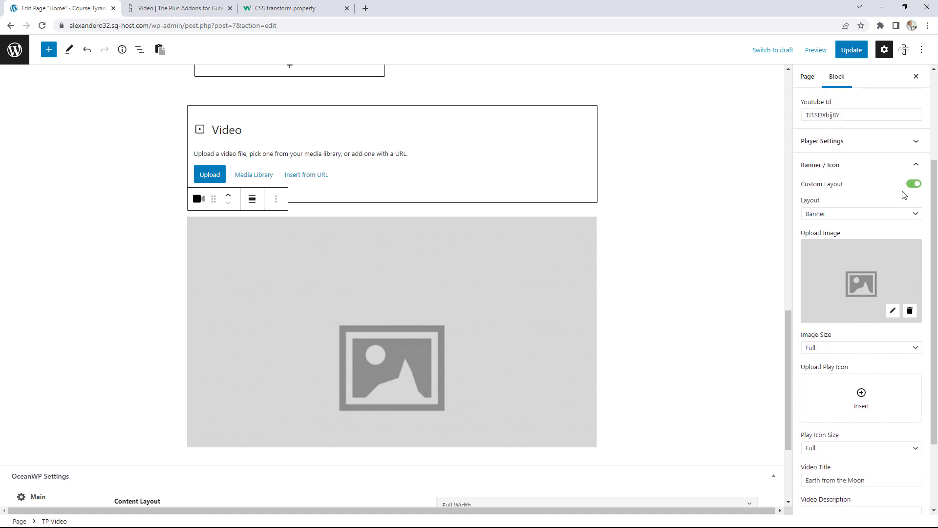
left_click(912, 184)
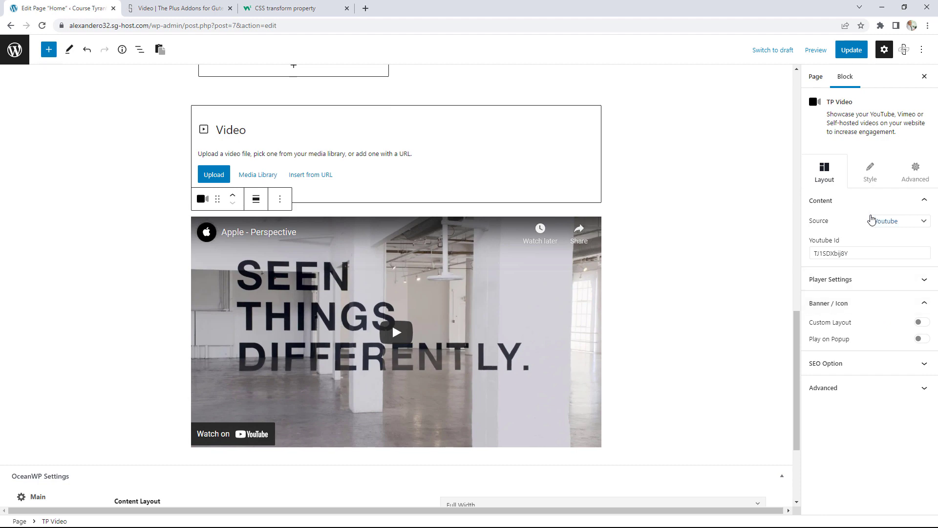
Set the TP Video block's normal Transform CSS to rotate(7deg) skew(10deg) and update the page.
left_click(870, 176)
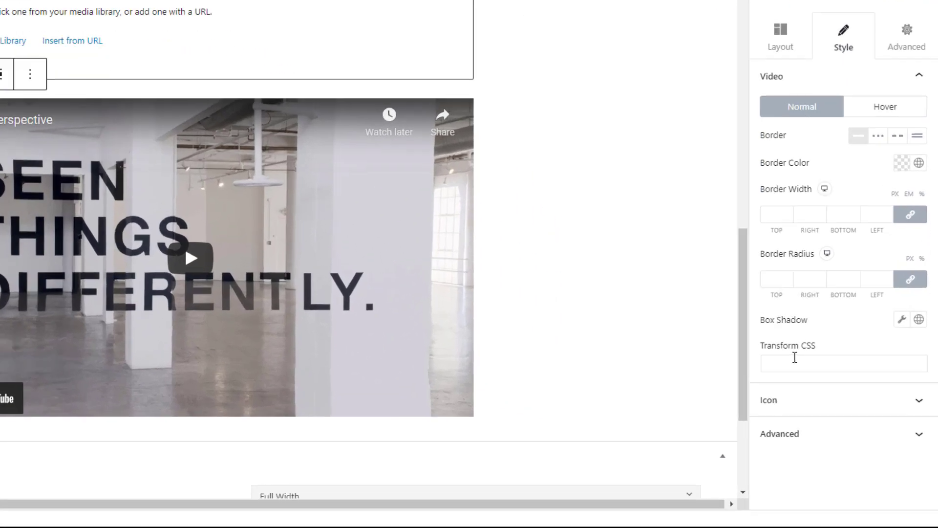
left_click(833, 404)
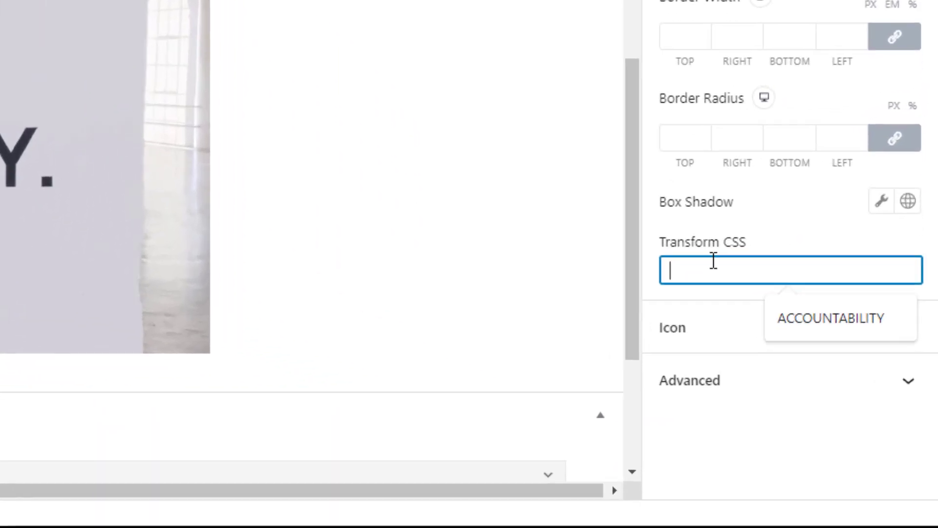
type("rotate(7deg) skew(10deg)")
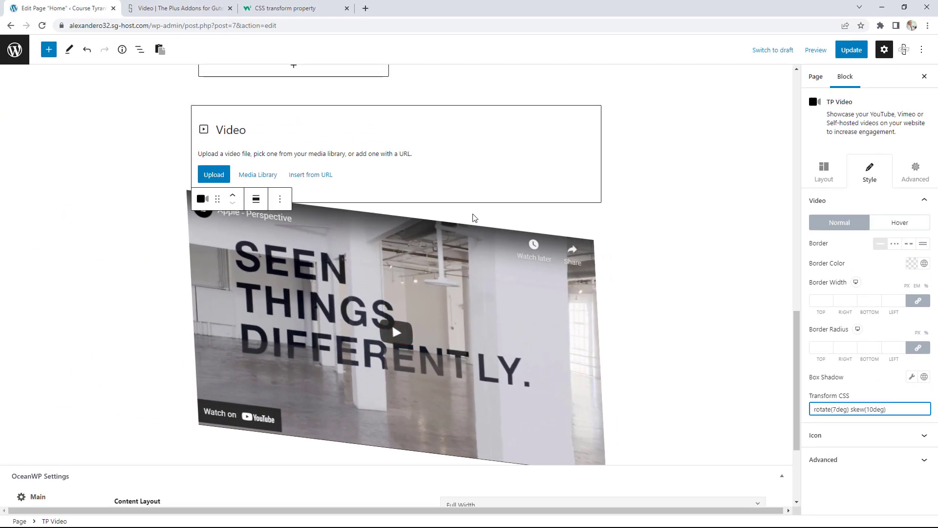
left_click(851, 50)
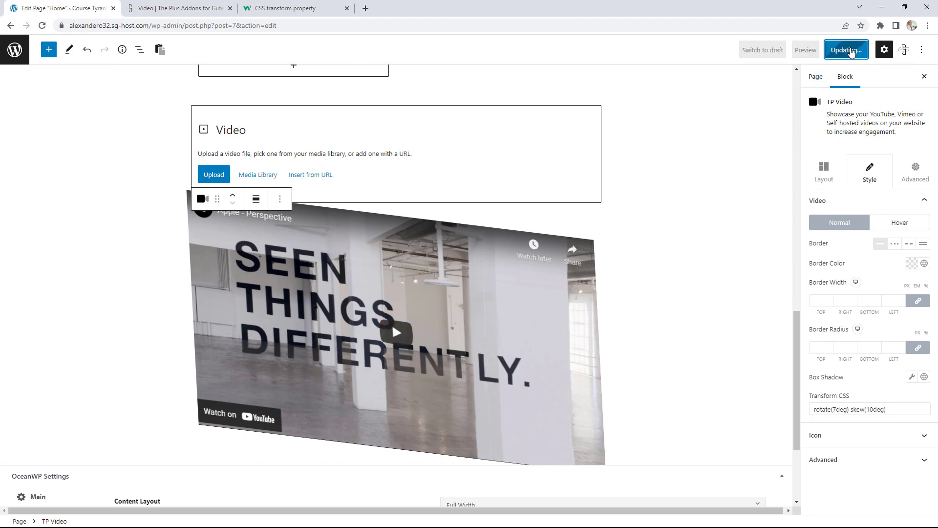
Open the live Home page, find the transformed video below the contact section, and briefly play and pause it.
left_click(90, 495)
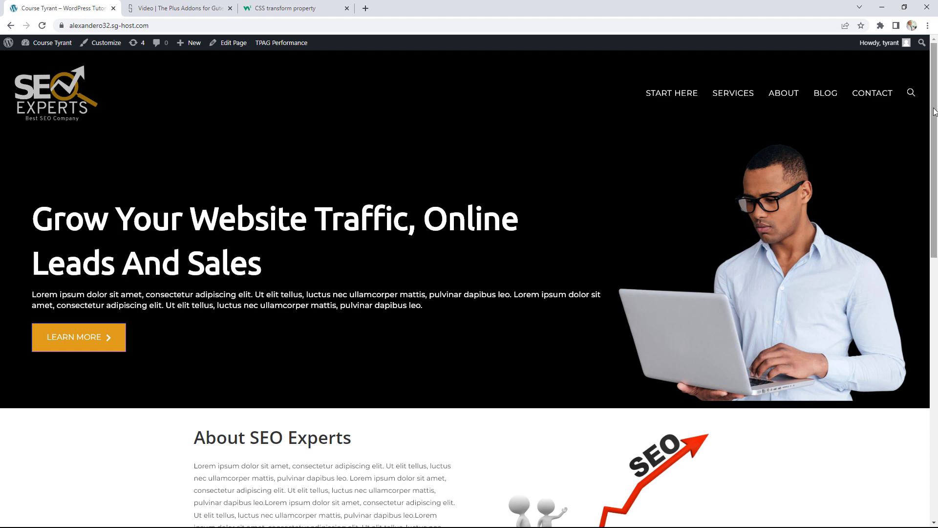
scroll(924, 316, "down", 9)
scroll(917, 363, "down", 3)
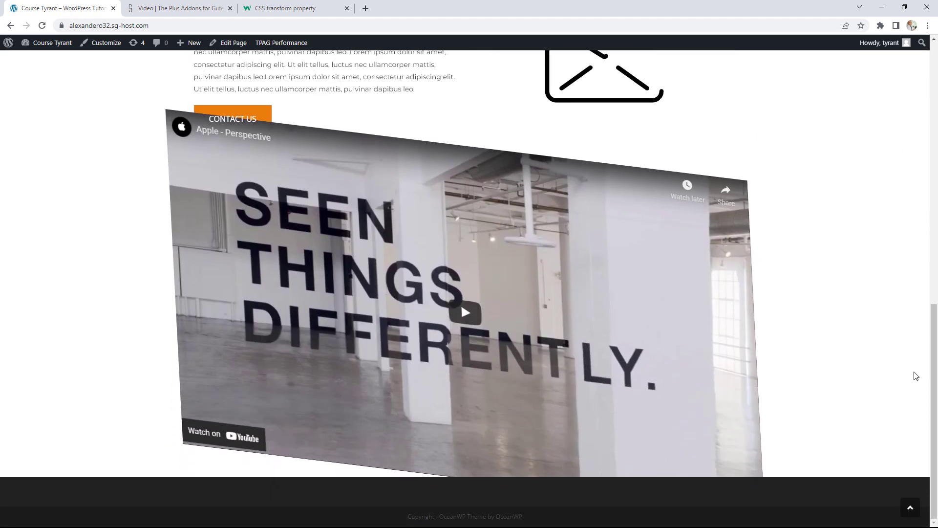
left_click(465, 322)
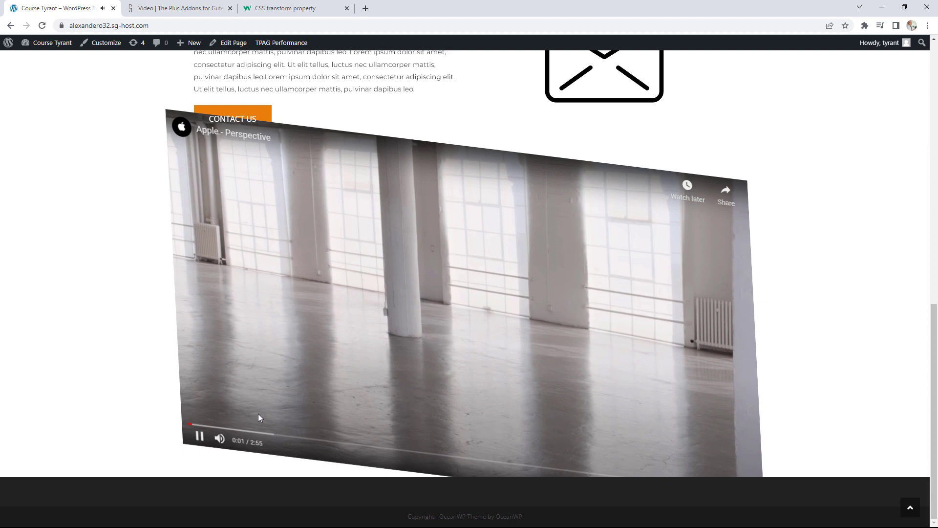
left_click(199, 435)
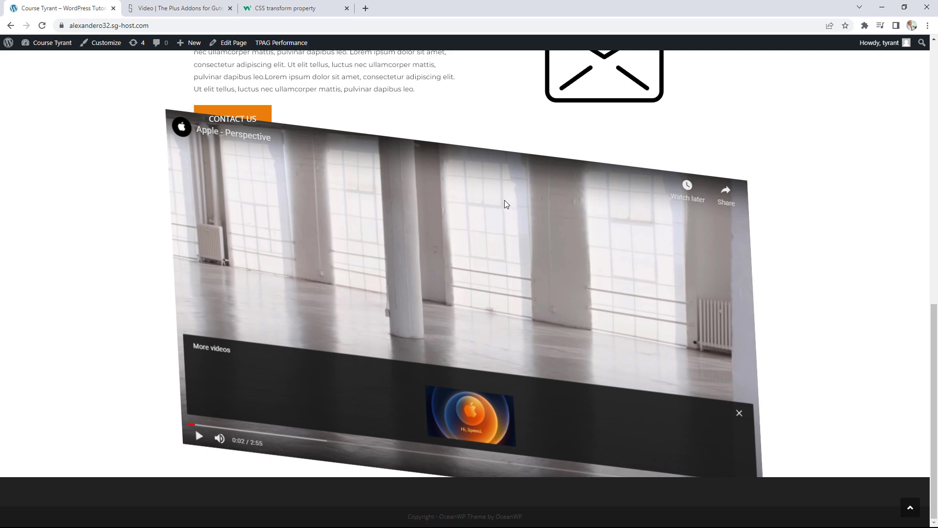
Examine the rotate, skewY and scaleY examples in the W3Schools CSS transform property reference.
left_click(289, 9)
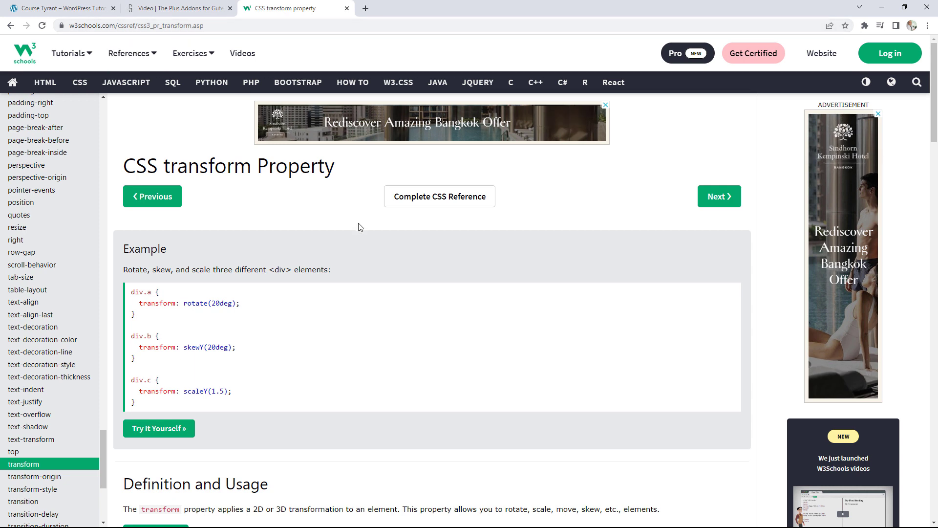
scroll(358, 226, "down", 2)
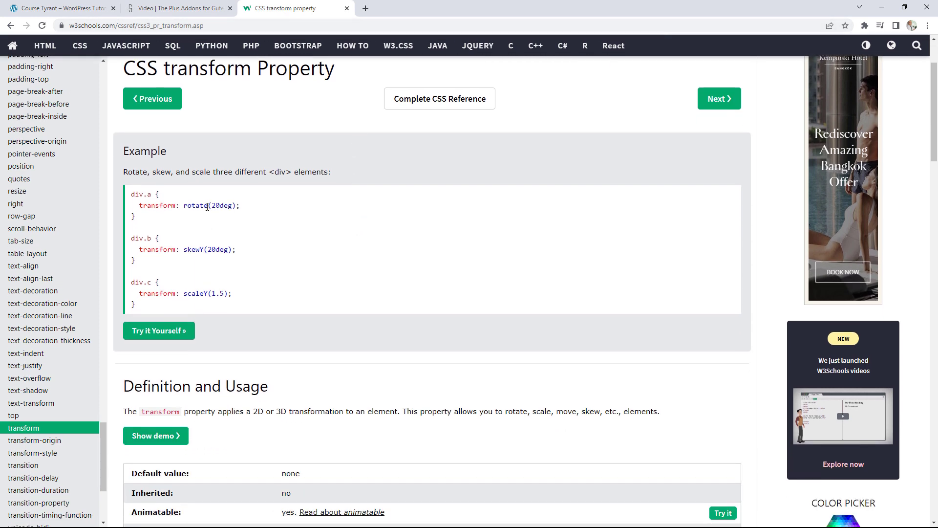
left_click_drag(184, 206, 223, 206)
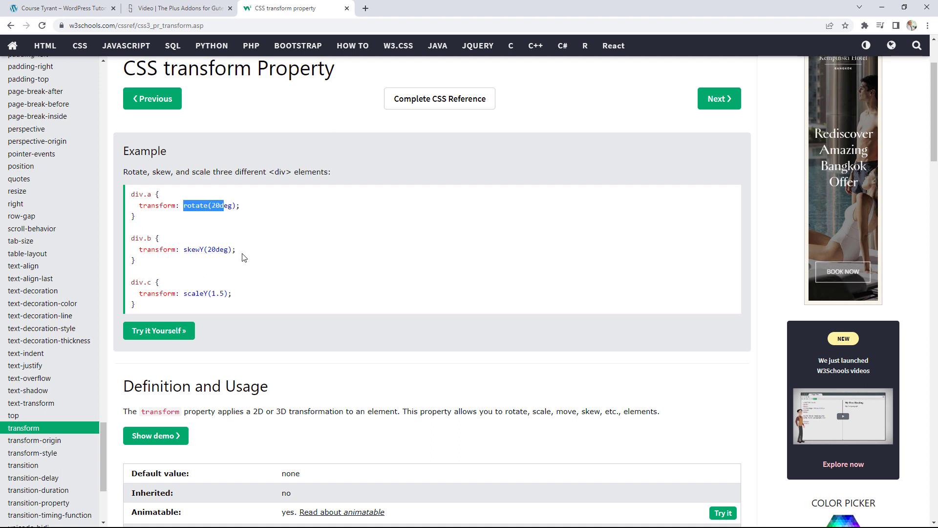
left_click_drag(224, 249, 216, 250)
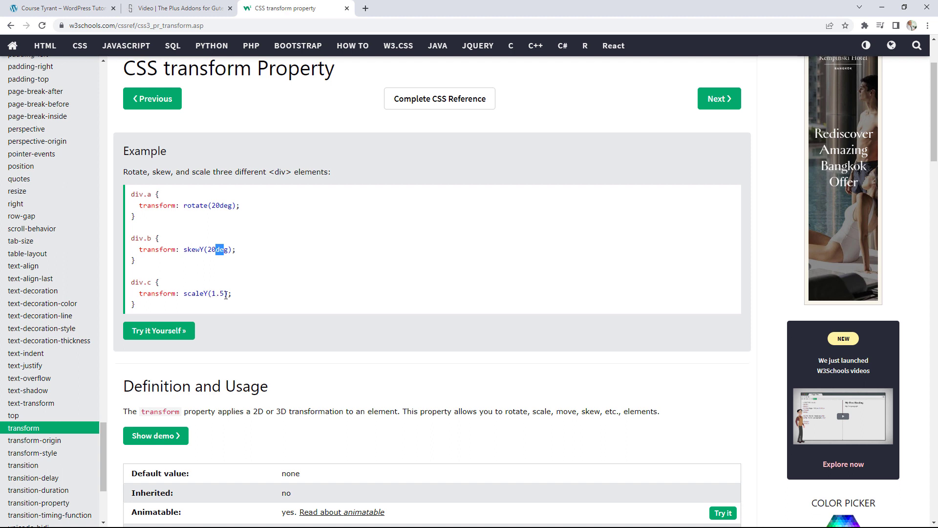
left_click_drag(225, 293, 203, 294)
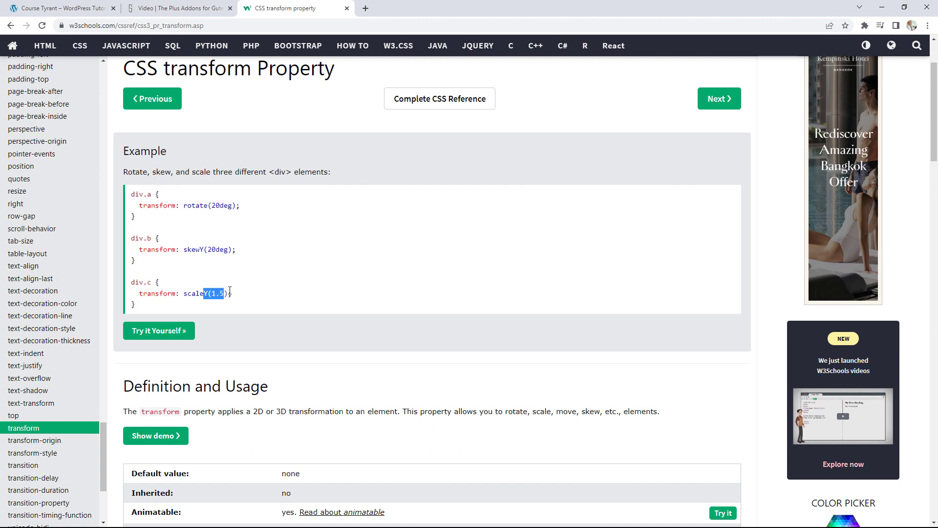
Reopen the live Home page for editing and return to the transformed TP Video block below the standard Video block.
left_click(61, 9)
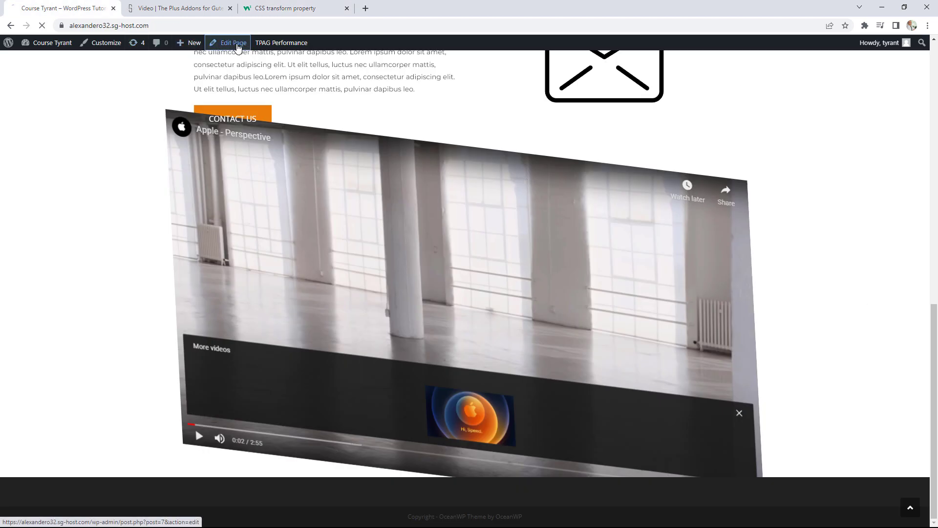
left_click(234, 43)
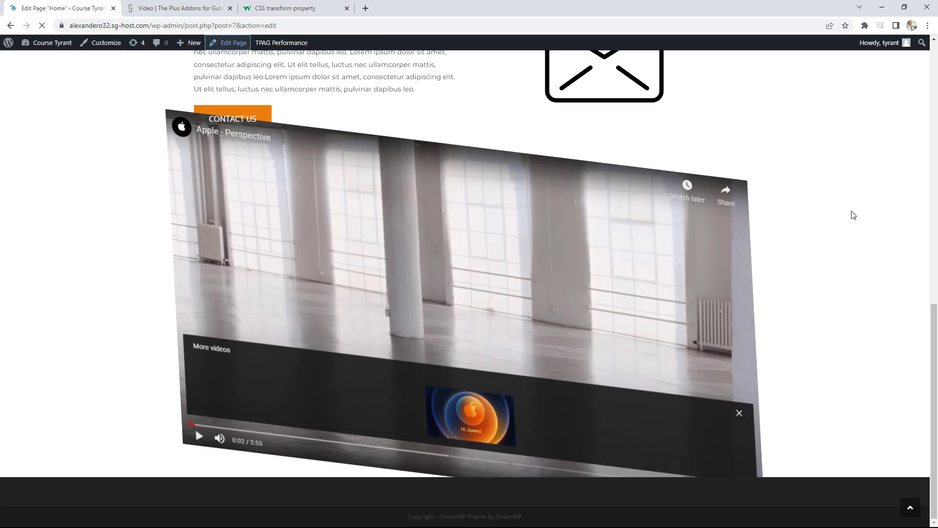
scroll(713, 303, "down", 20)
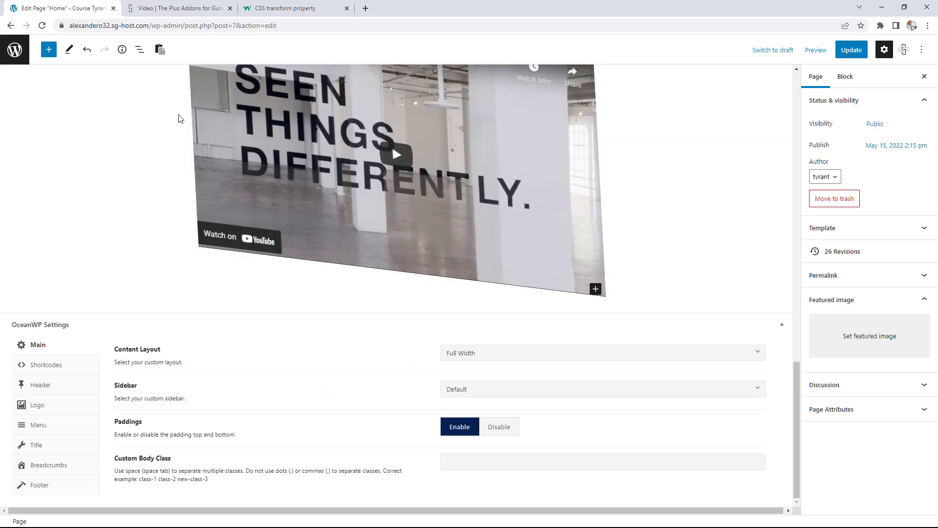
scroll(191, 120, "up", 1)
scroll(191, 122, "up", 3)
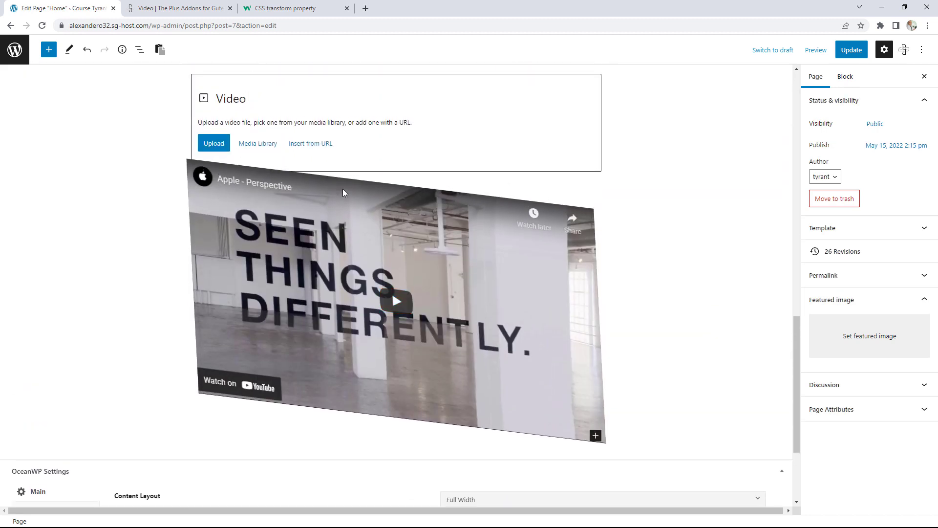
Change the skew value in the transformed TP Video block's normal Transform CSS to -10deg.
left_click(400, 185)
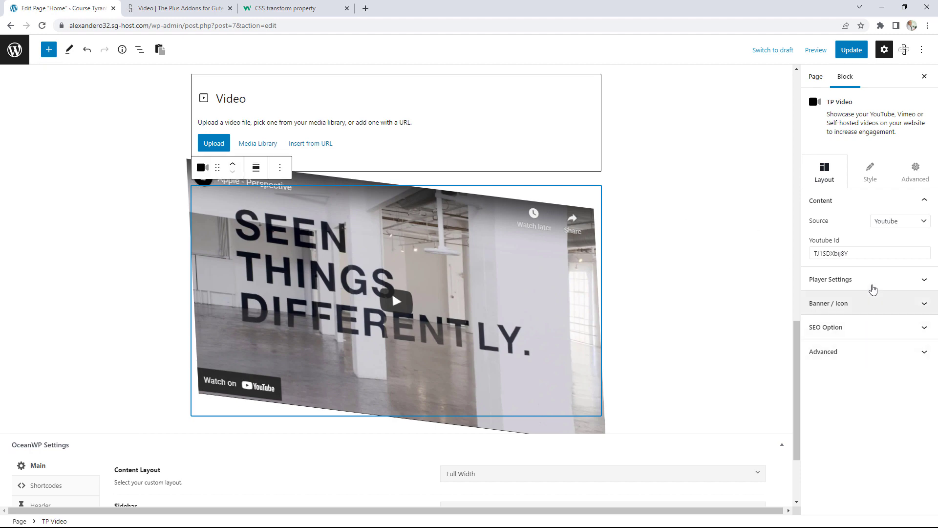
left_click(872, 179)
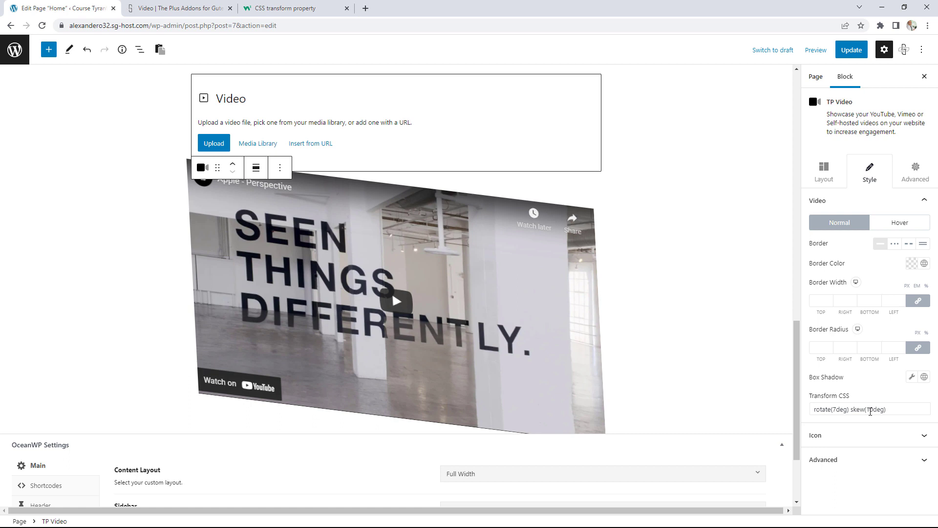
left_click(868, 409)
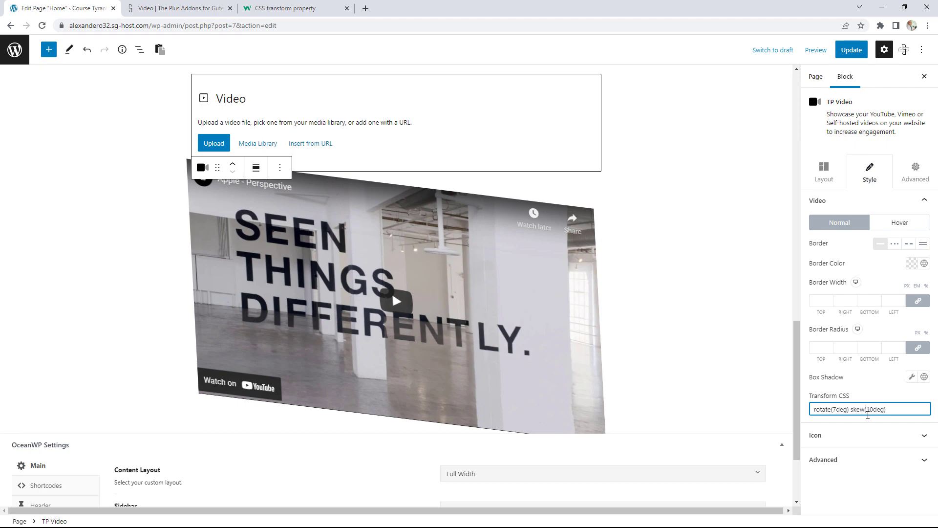
type("-")
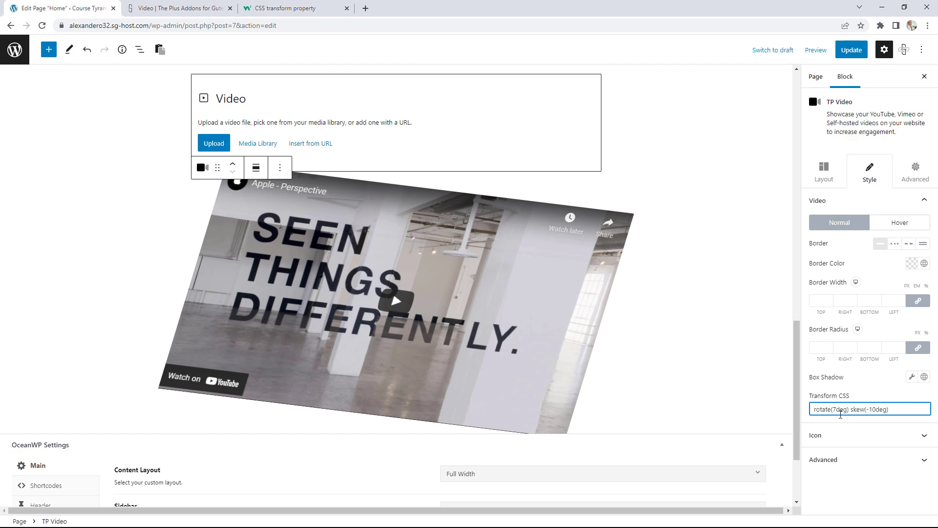
Try rotations of 11deg and 114deg in the video's Transform CSS and settle on rotate(3deg).
key("BackSpace")
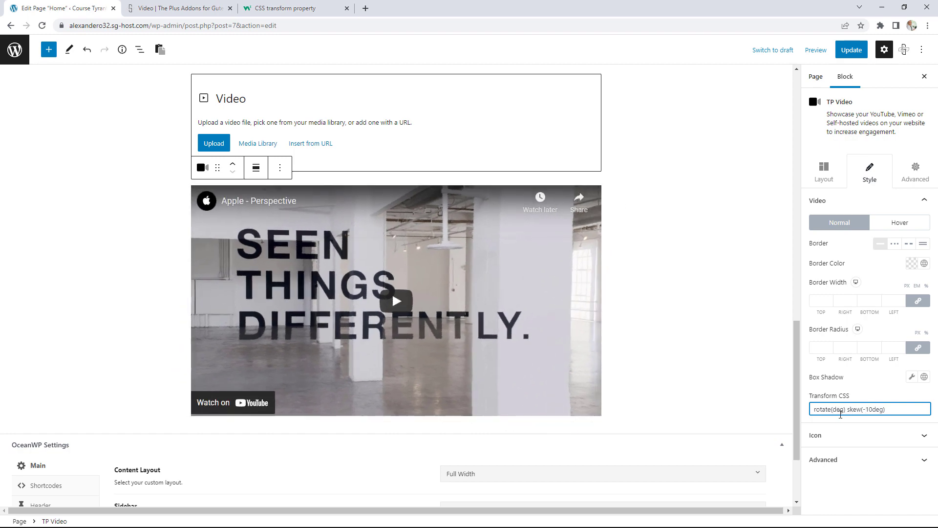
type("11")
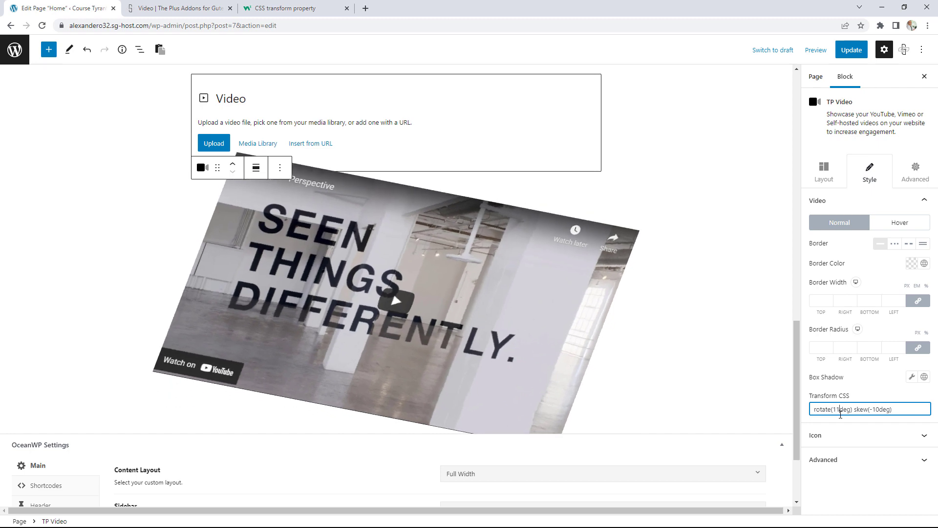
type("4")
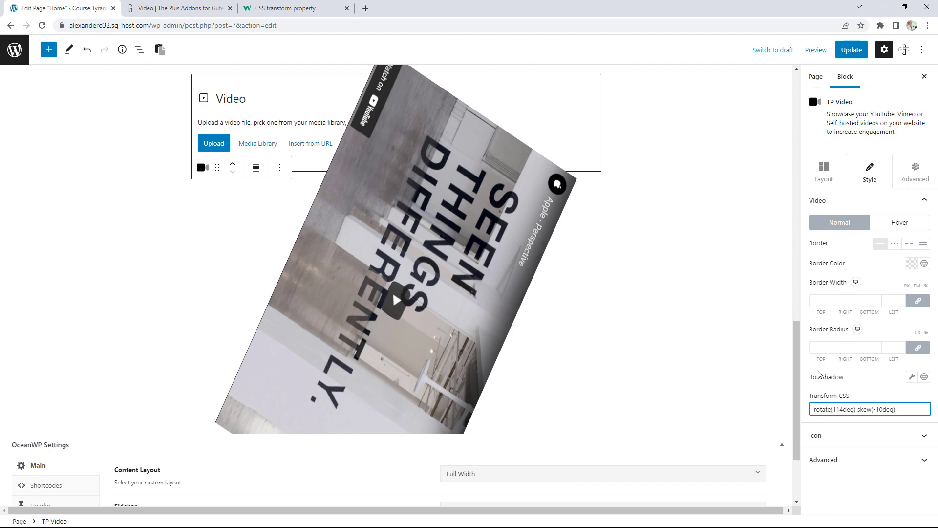
key("BackSpace")
key("BackSpace")
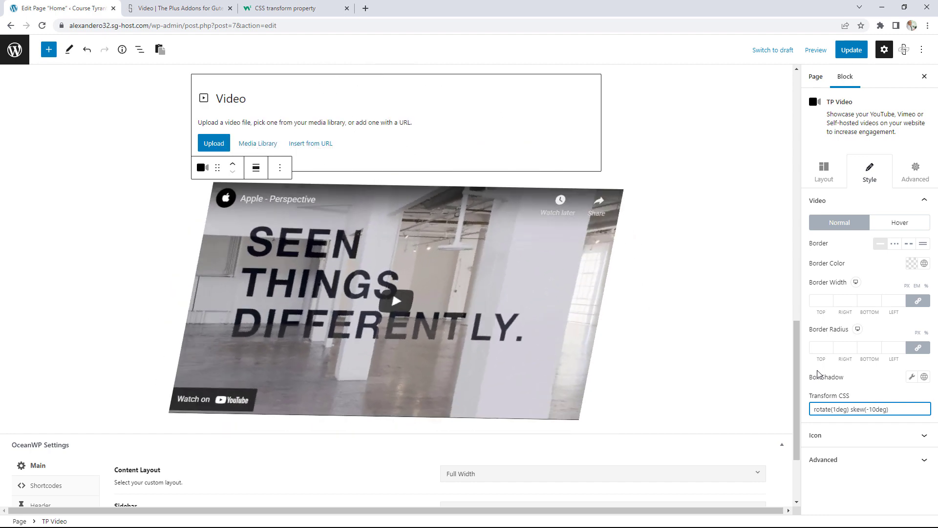
key("BackSpace")
type("3")
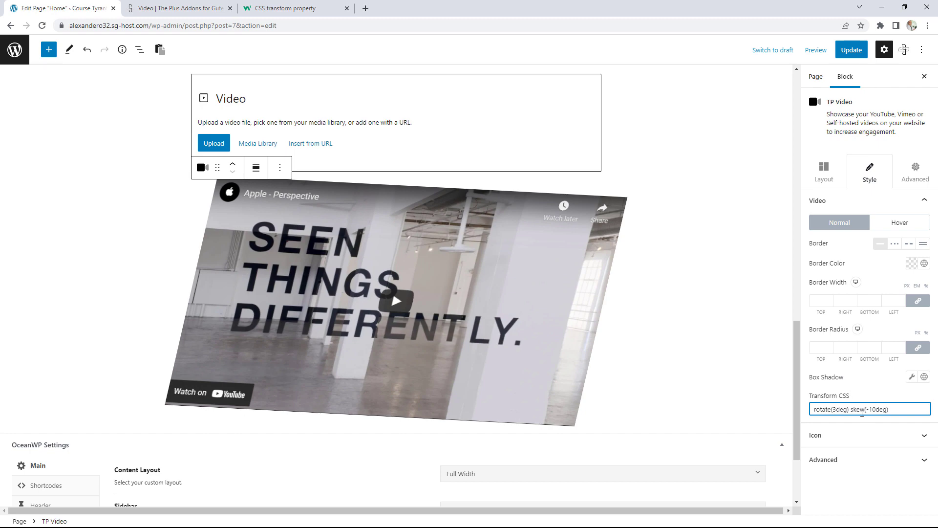
Try skewY and skewX in place of skew in the video's Transform CSS, restore skew, and open the block's advanced settings.
type("Y")
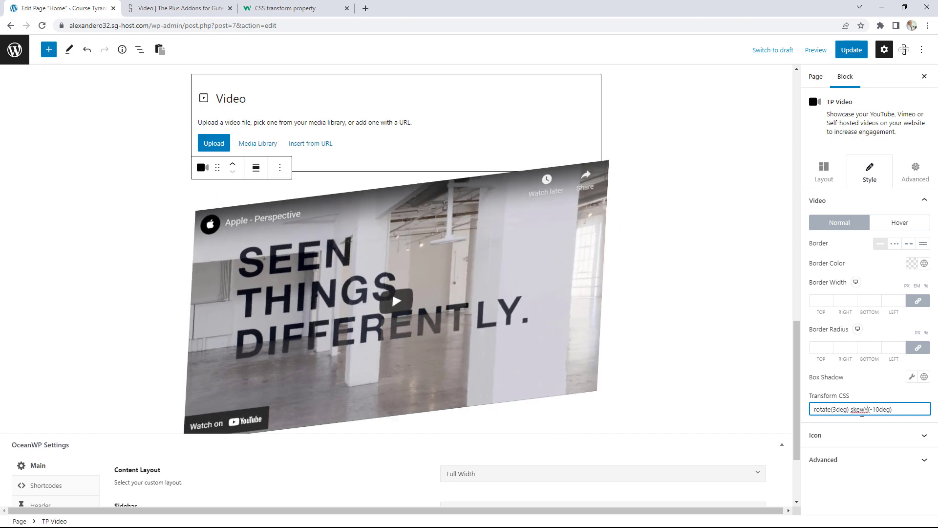
key("BackSpace")
type("X")
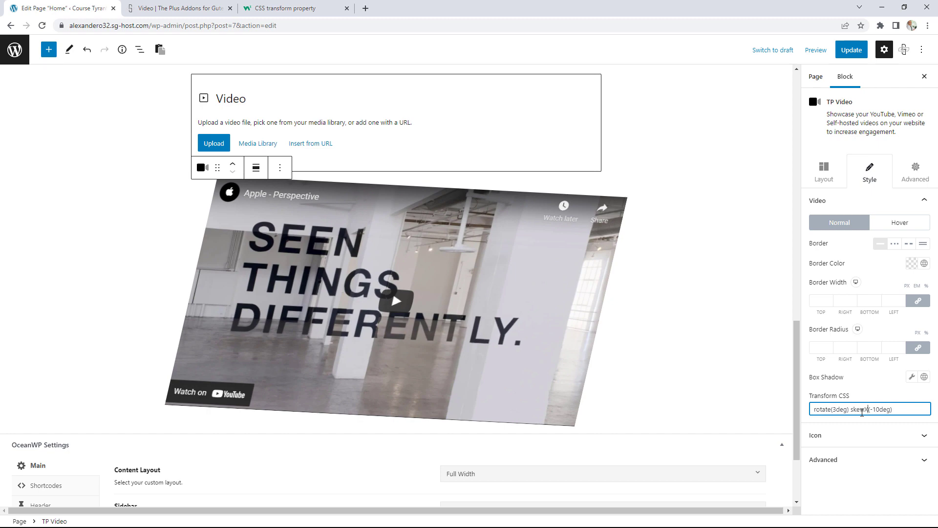
key("BackSpace")
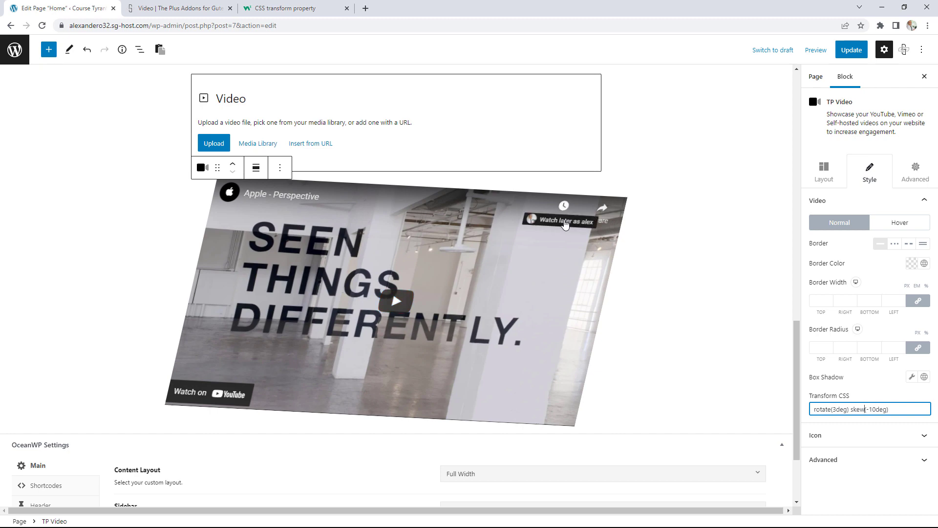
left_click(903, 173)
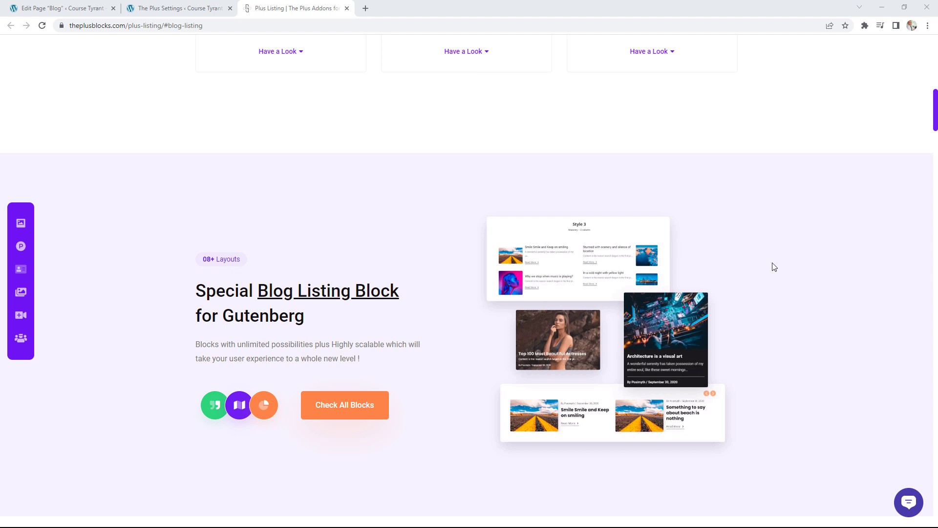
Check the Post Listing block among the Plus Blocks in The Plus Settings and return to the Blog page editor.
left_click(205, 4)
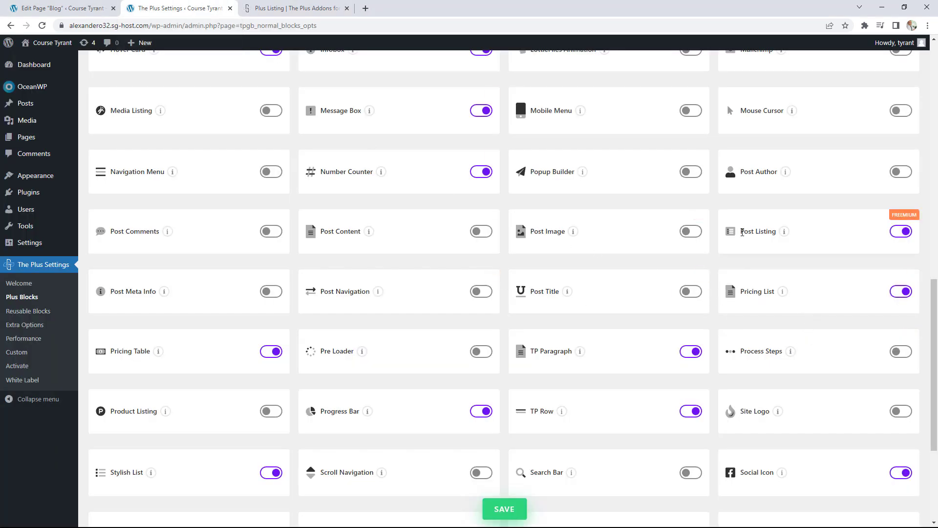
left_click_drag(742, 232, 773, 232)
left_click(64, 8)
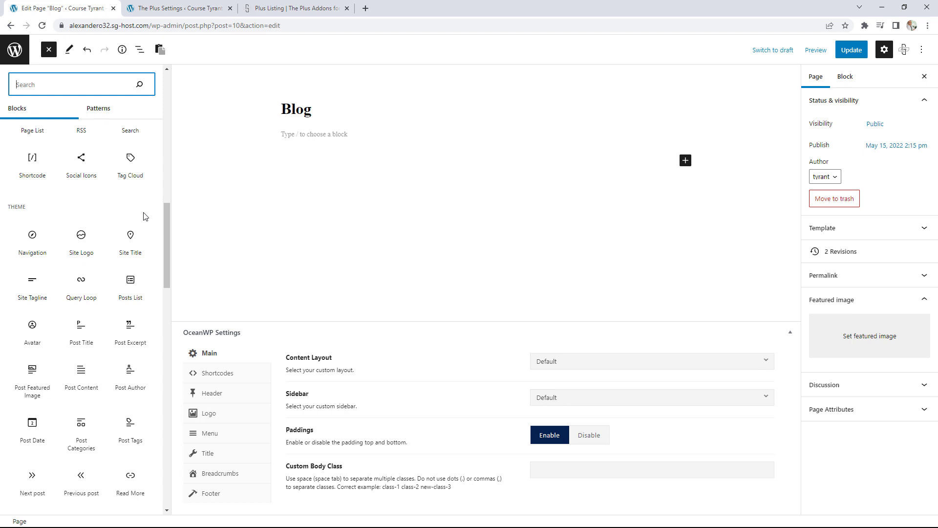
Insert a Posts List block on the Blog page and browse its query patterns in grid view without choosing one.
left_click(131, 283)
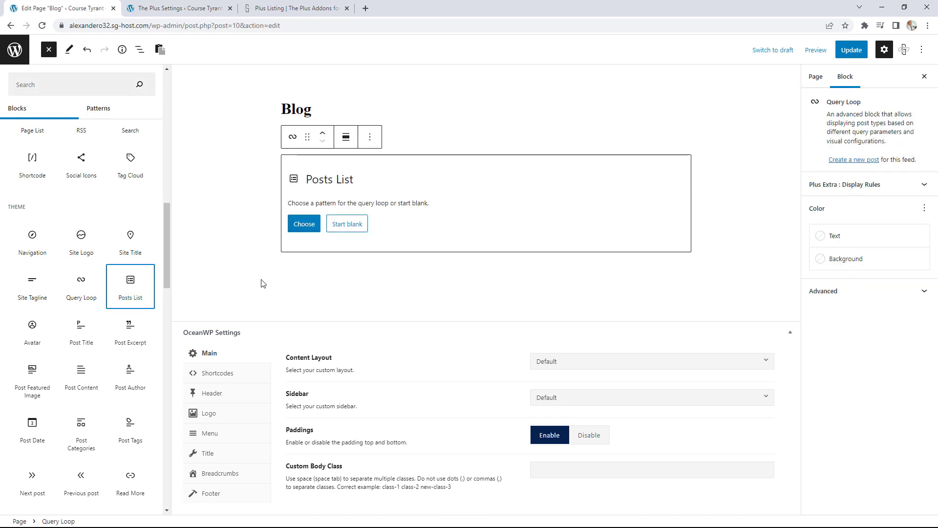
left_click(304, 227)
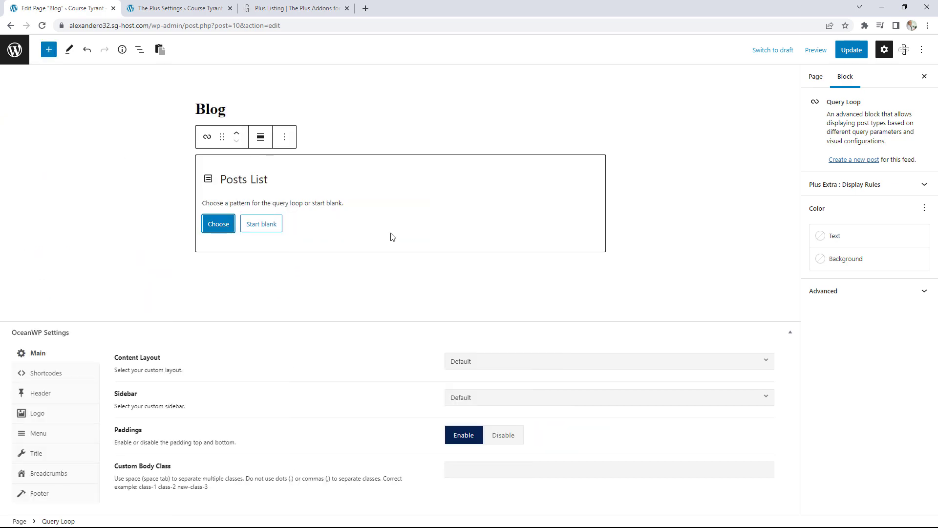
left_click(215, 227)
scroll(486, 238, "down", 10)
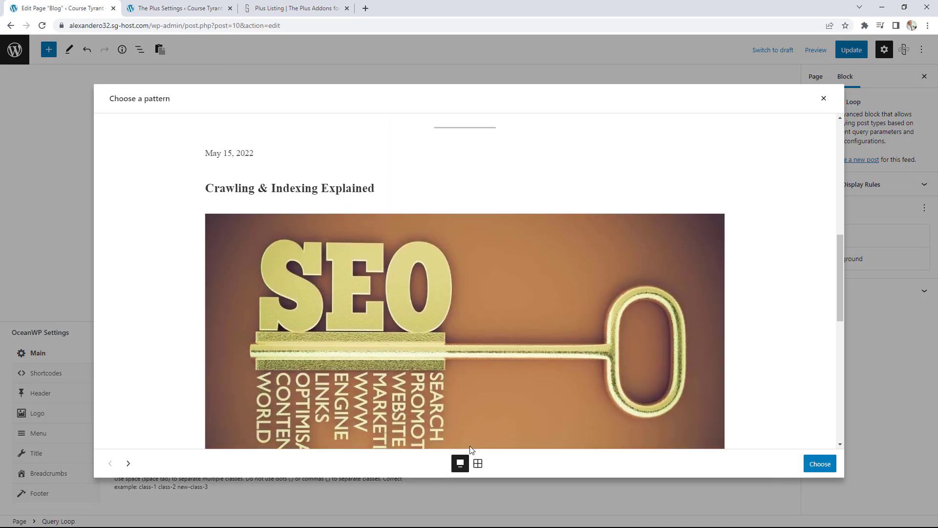
left_click(477, 463)
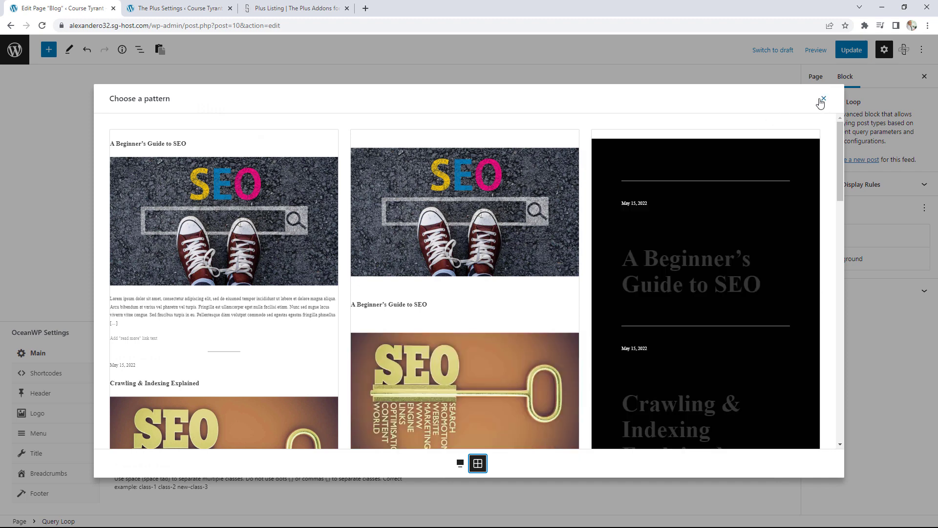
left_click(823, 98)
Start the Posts List blank with the Title, Date, & Excerpt variation.
left_click(259, 223)
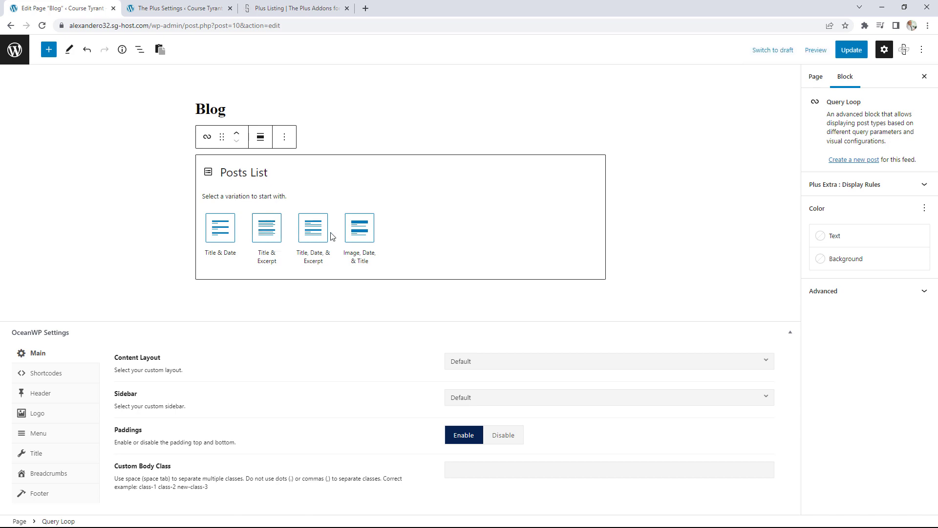
left_click(313, 236)
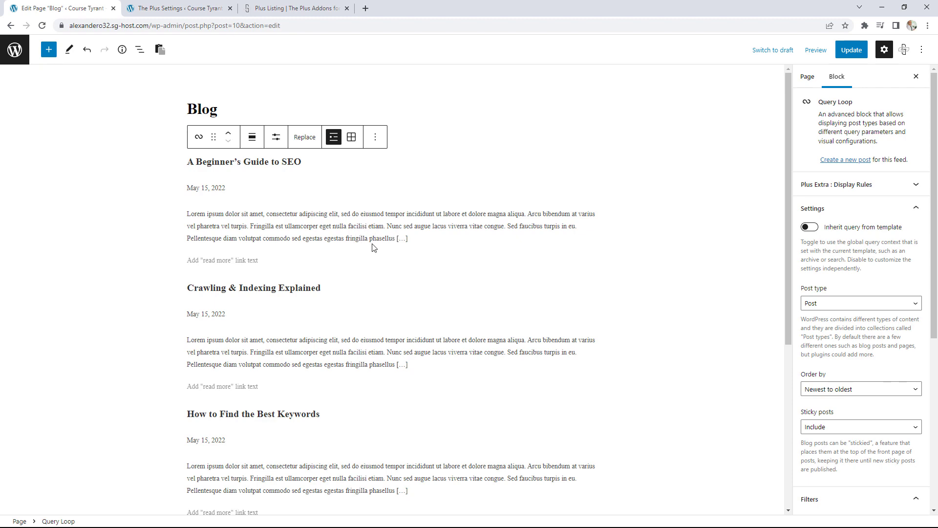
Examine the Query Loop block's post type choices, ordering, sticky posts, filter and color settings.
scroll(373, 245, "down", 1)
scroll(373, 245, "up", 1)
scroll(918, 246, "down", 2)
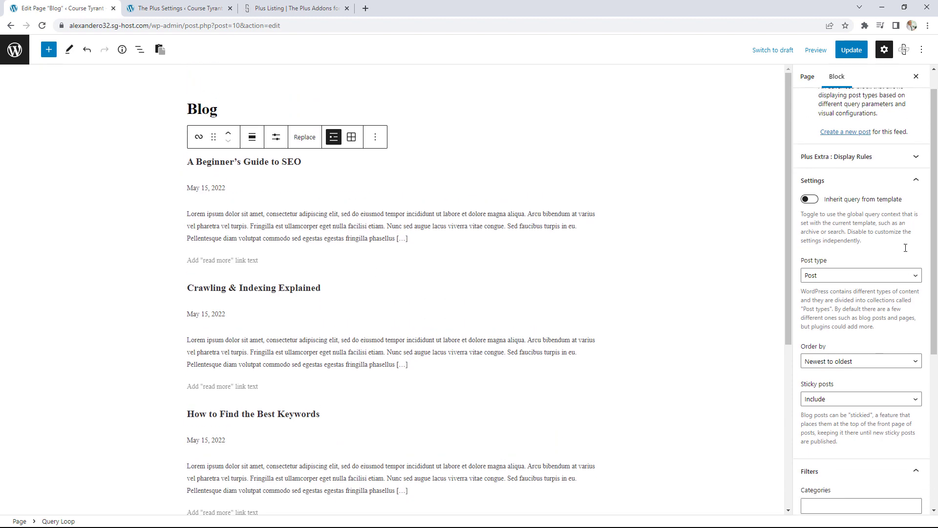
left_click(843, 207)
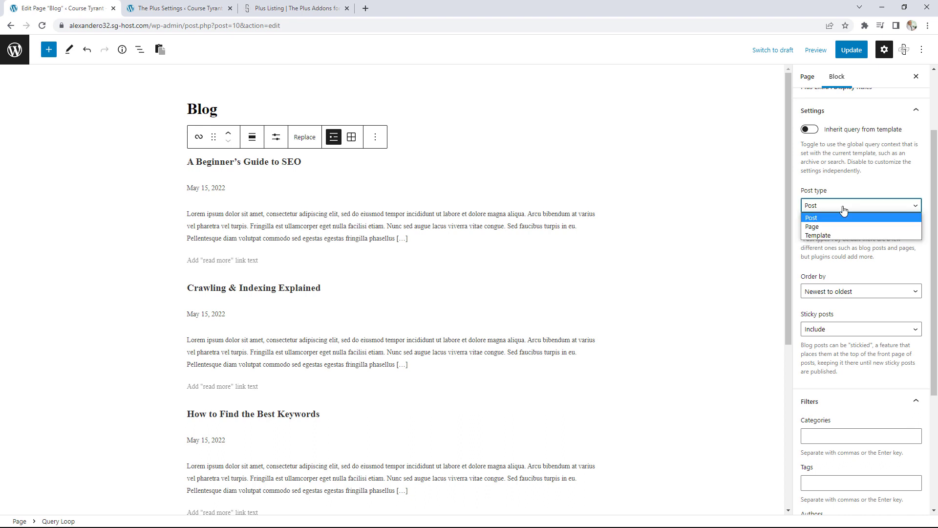
left_click(866, 274)
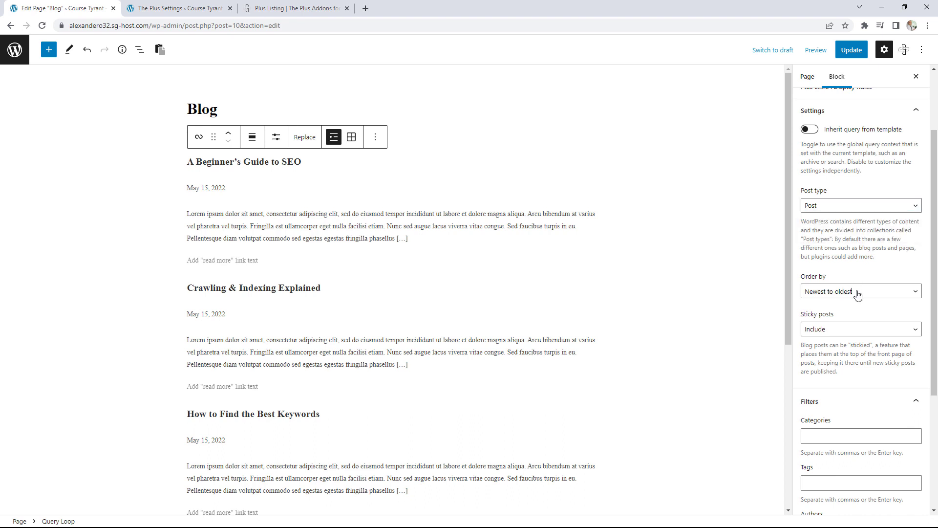
scroll(858, 293, "down", 4)
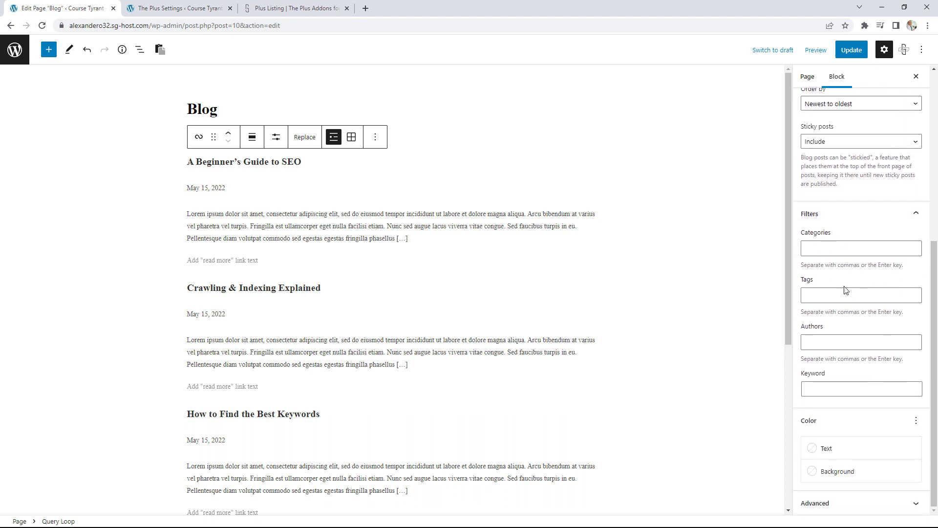
scroll(830, 330, "up", 1)
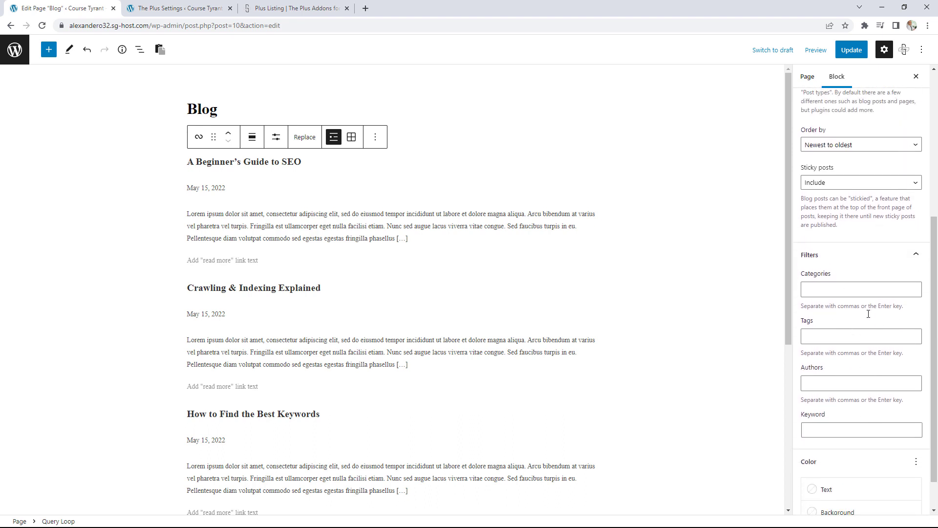
scroll(809, 312, "down", 1)
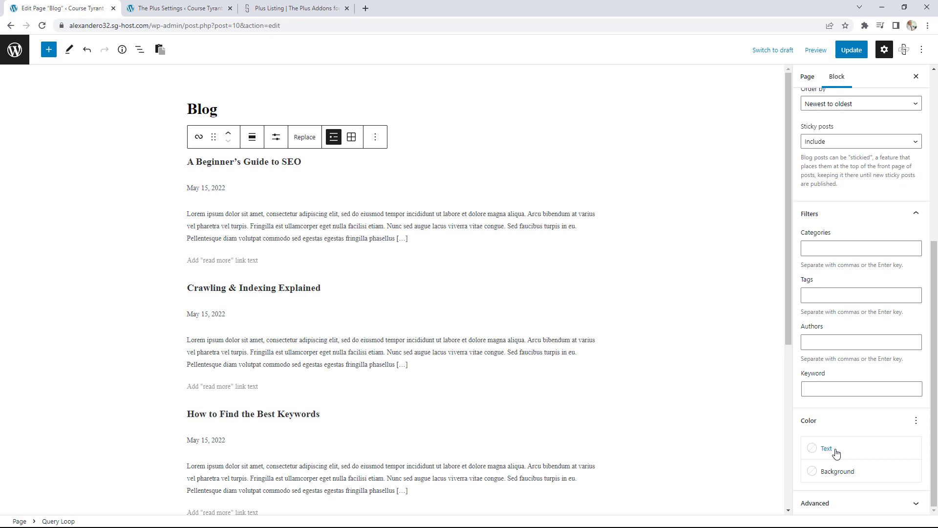
scroll(848, 398, "up", 6)
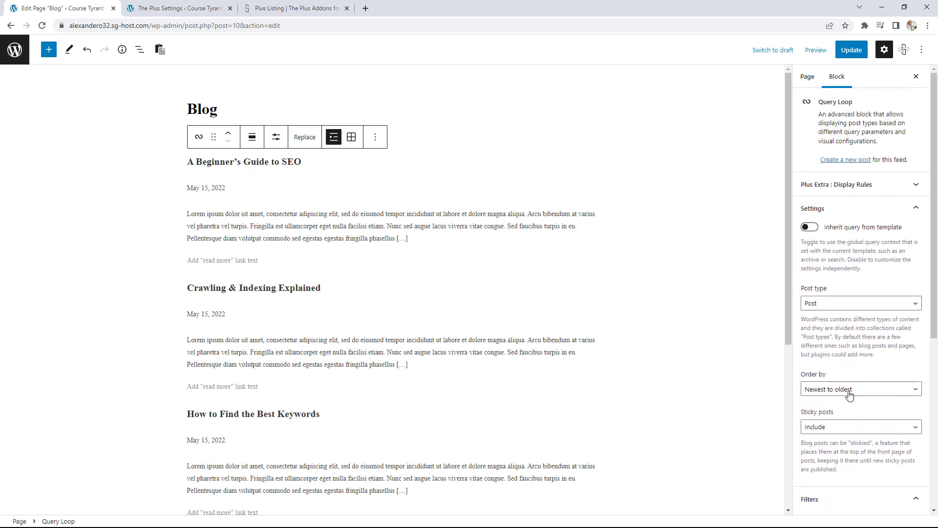
Browse all blocks and insert a TP Post Listing block inside the Query Loop, below its pagination.
scroll(485, 221, "down", 5)
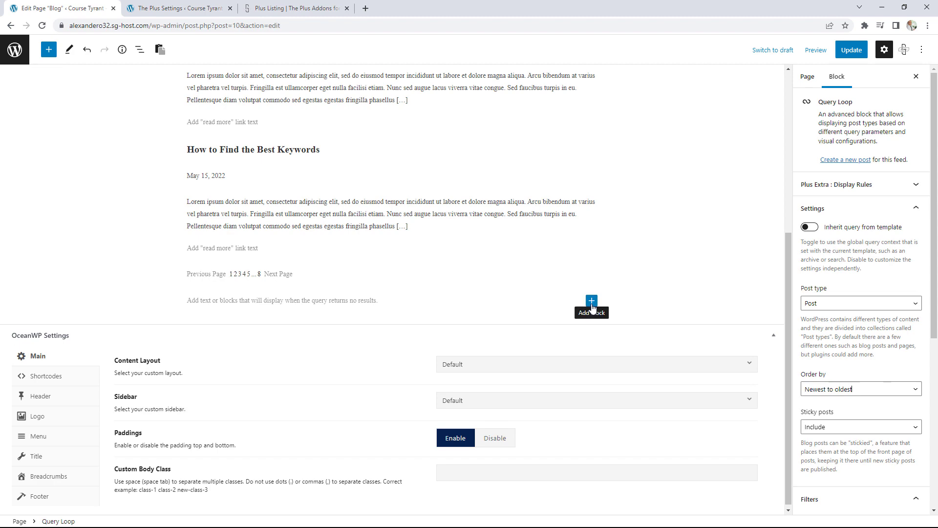
left_click(592, 301)
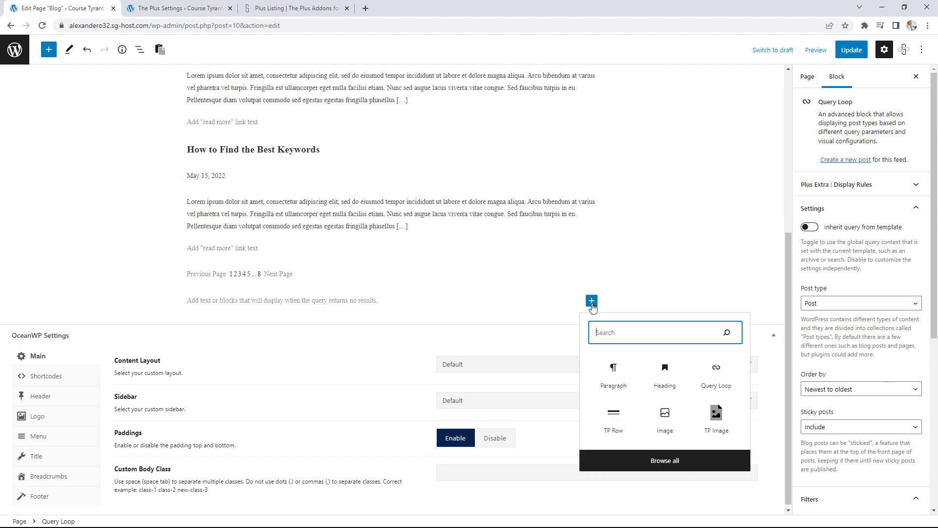
left_click(678, 460)
scroll(156, 274, "down", 15)
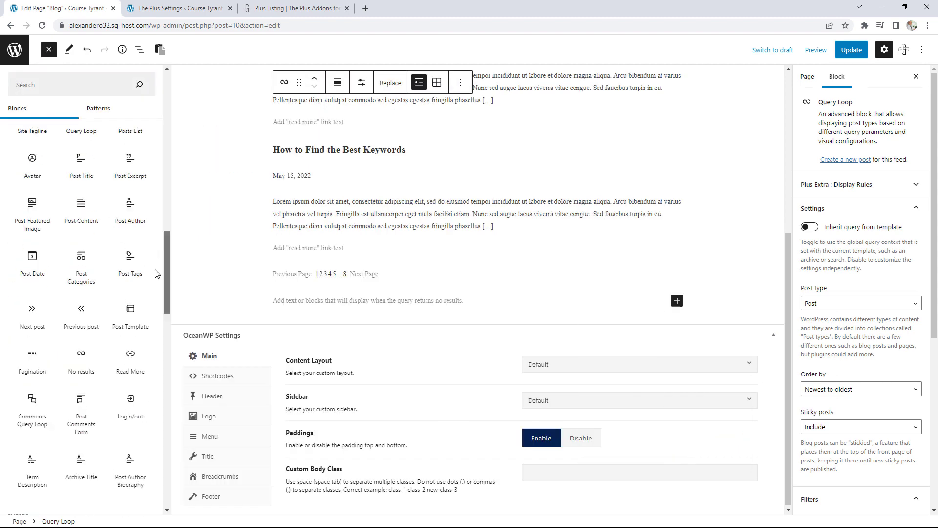
scroll(156, 273, "down", 15)
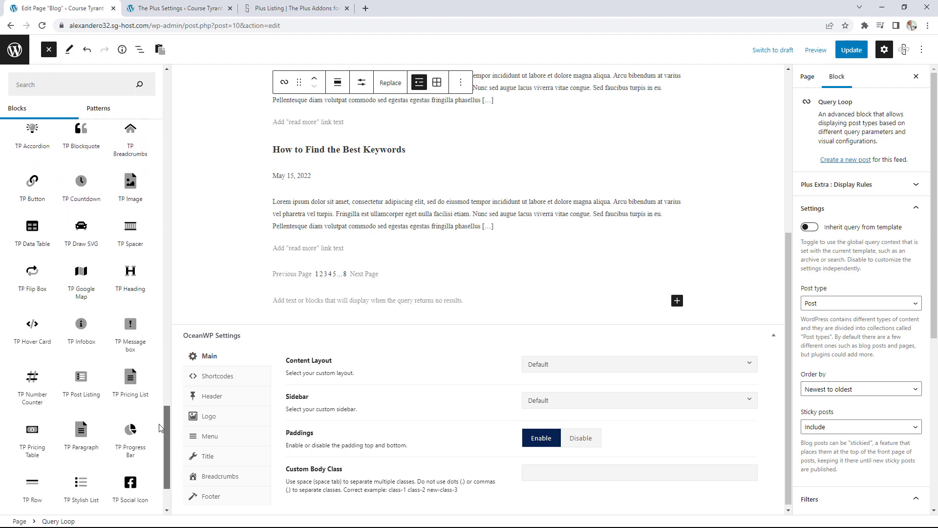
scroll(159, 428, "down", 3)
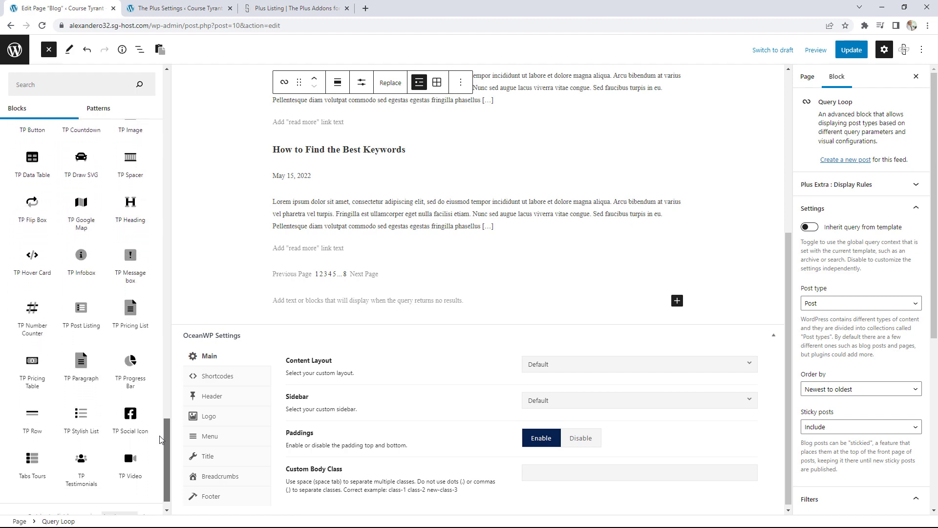
mouse_move(82, 325)
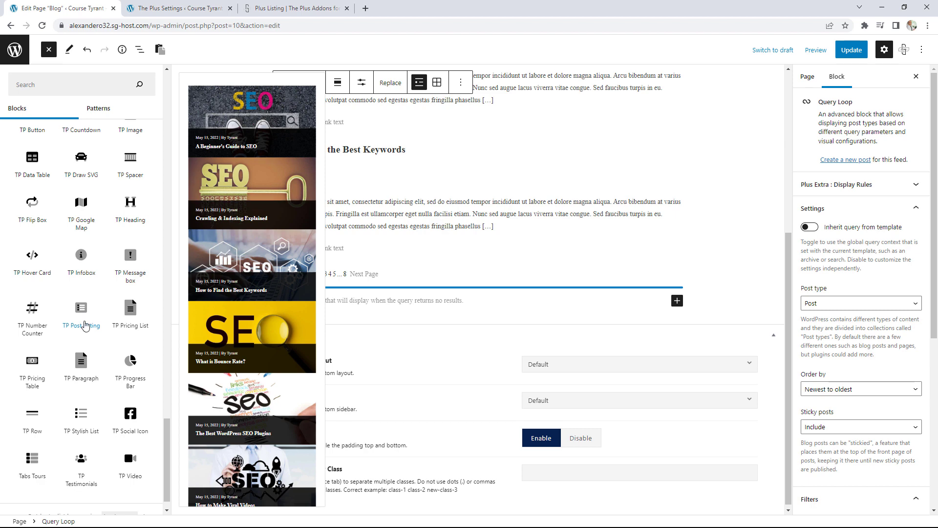
left_click(82, 322)
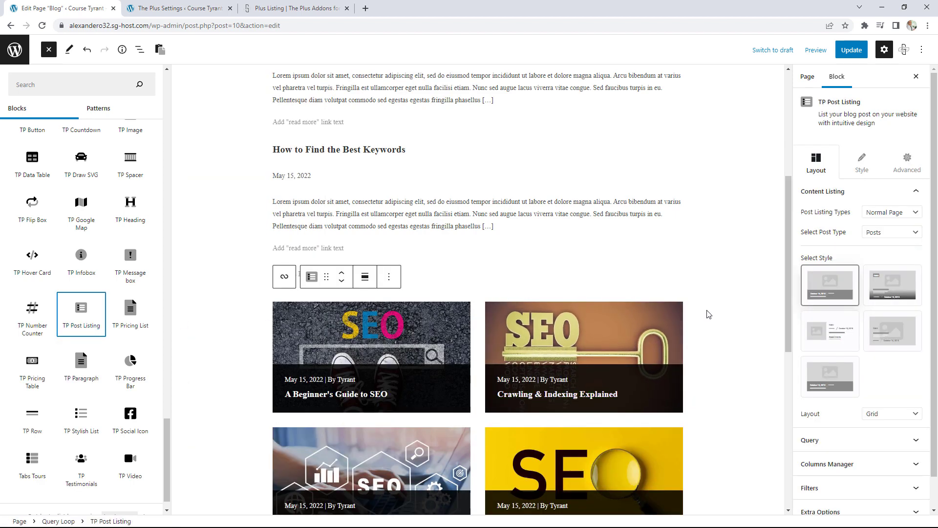
Try the Archive Page listing type on the TP Post Listing block, return to Normal Page, and keep Posts as the post type.
scroll(697, 308, "down", 2)
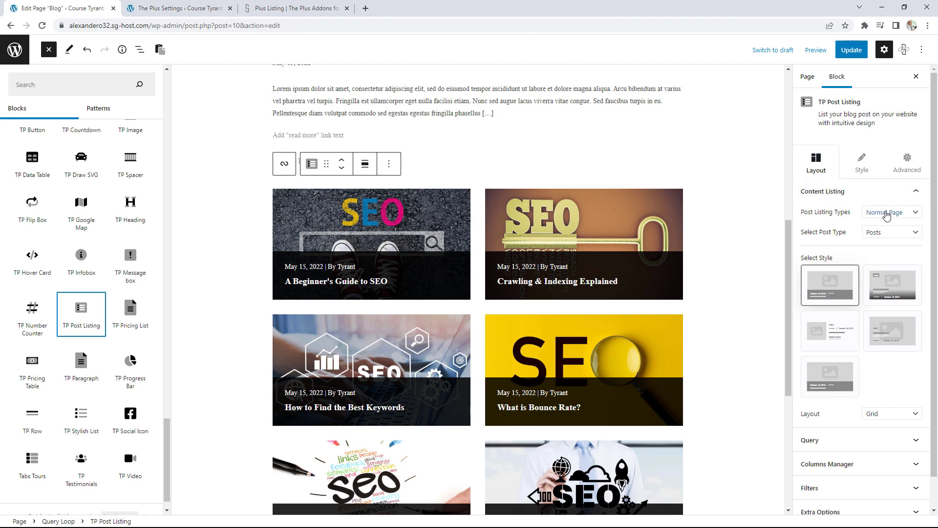
left_click(886, 213)
left_click(867, 231)
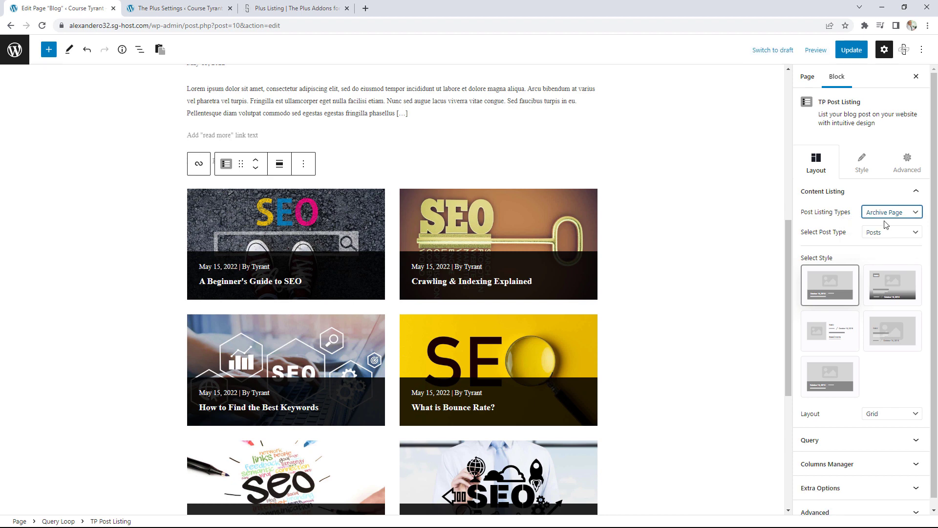
left_click(885, 212)
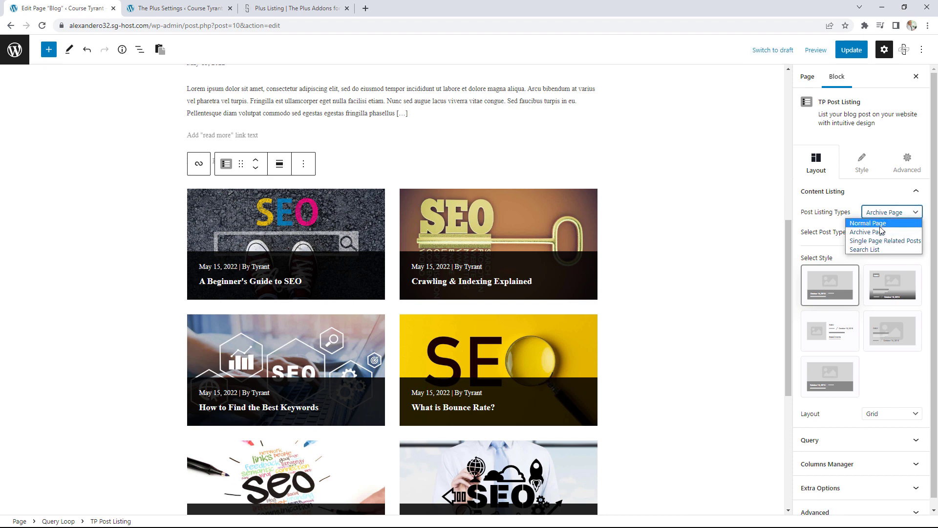
left_click(872, 223)
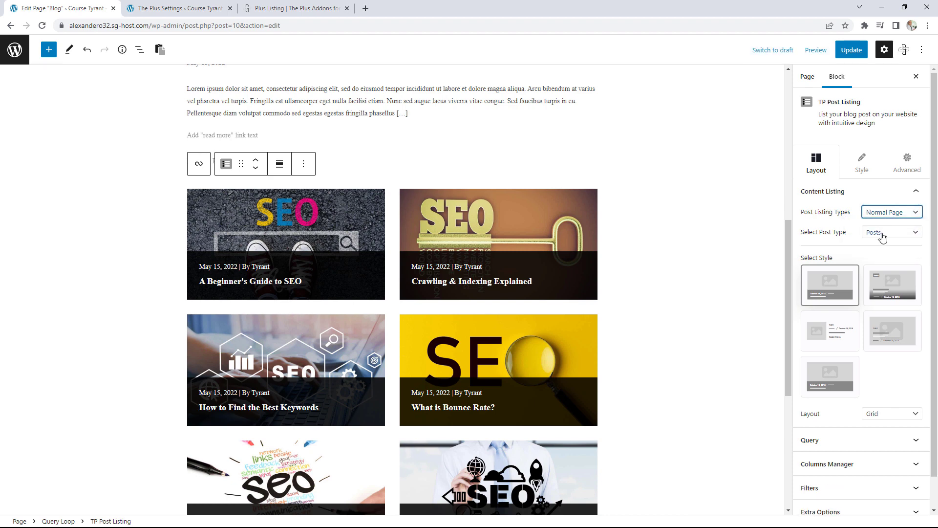
left_click(882, 237)
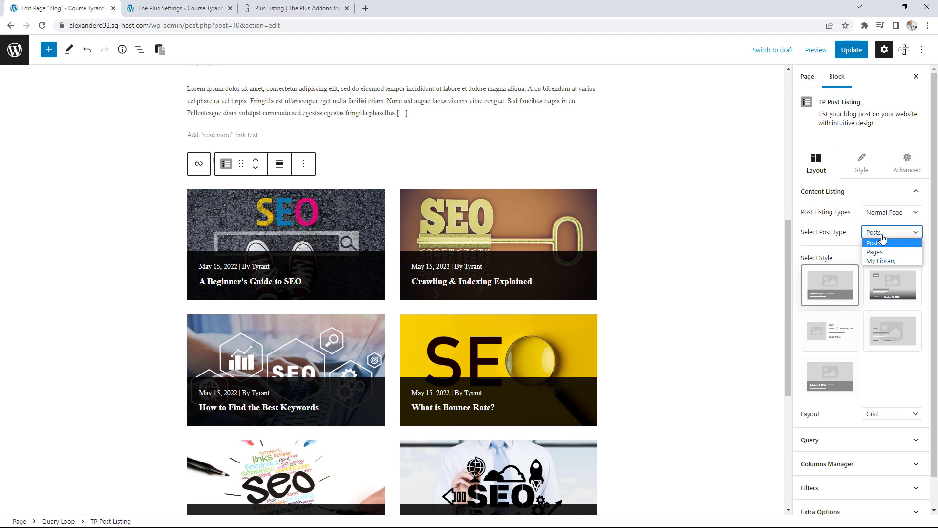
left_click(883, 241)
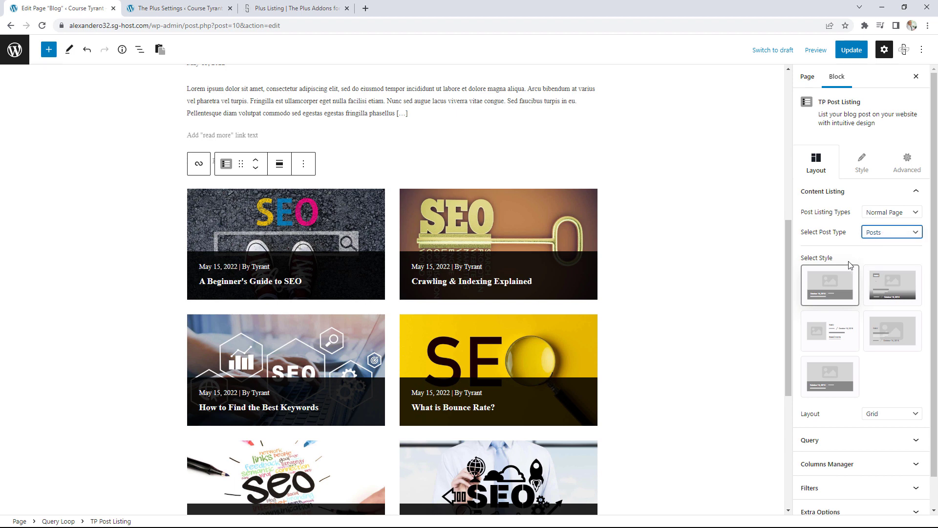
Try the other TP Post Listing styles and apply the second one, with the title and date below the image.
left_click(885, 292)
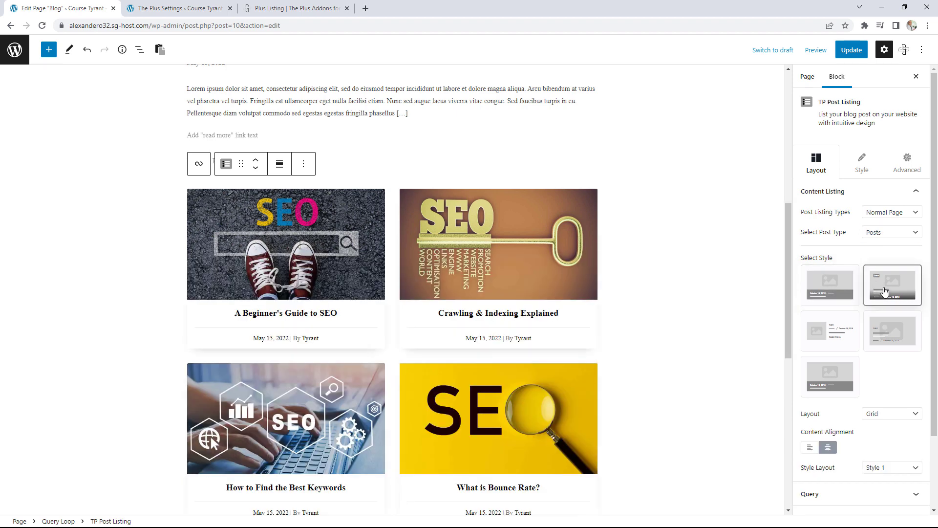
left_click(847, 335)
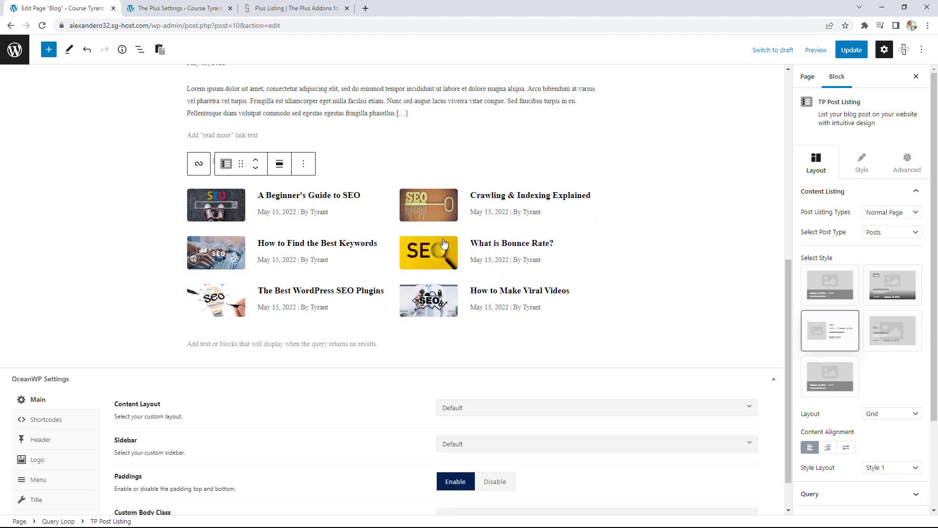
left_click(896, 336)
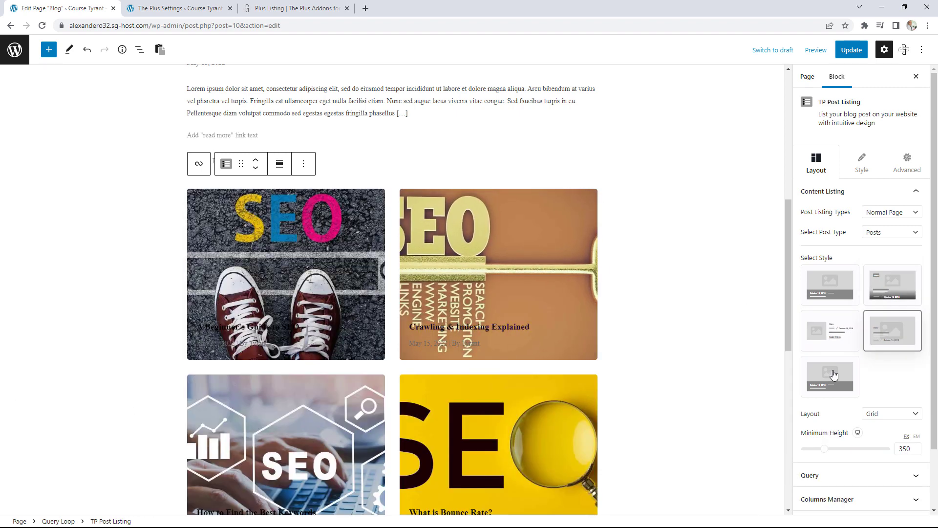
left_click(819, 380)
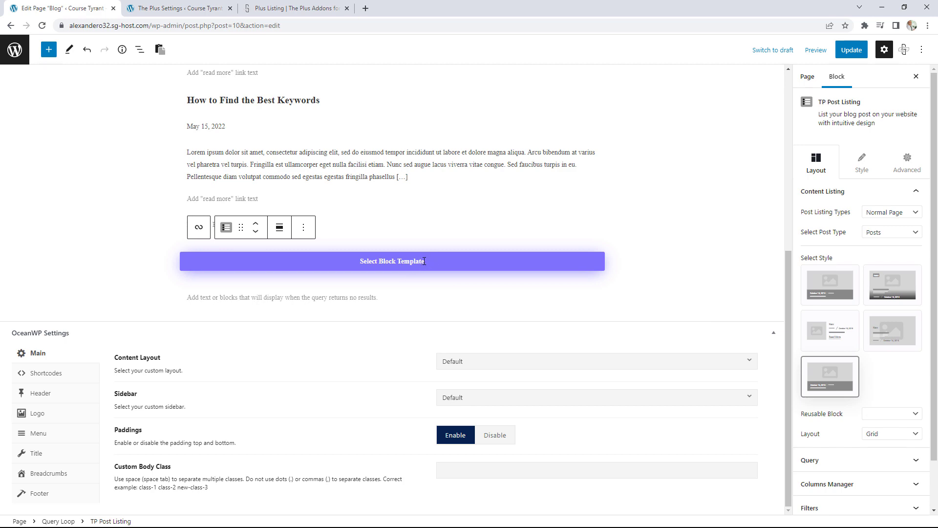
left_click(890, 292)
Try the Masonry and Carousel layouts for the post listing and return it to Grid.
scroll(855, 293, "down", 2)
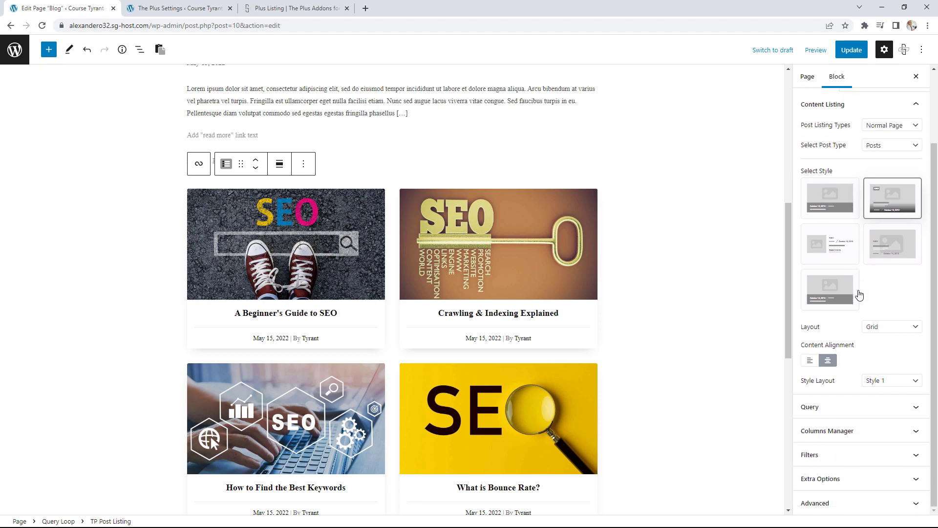
left_click(886, 330)
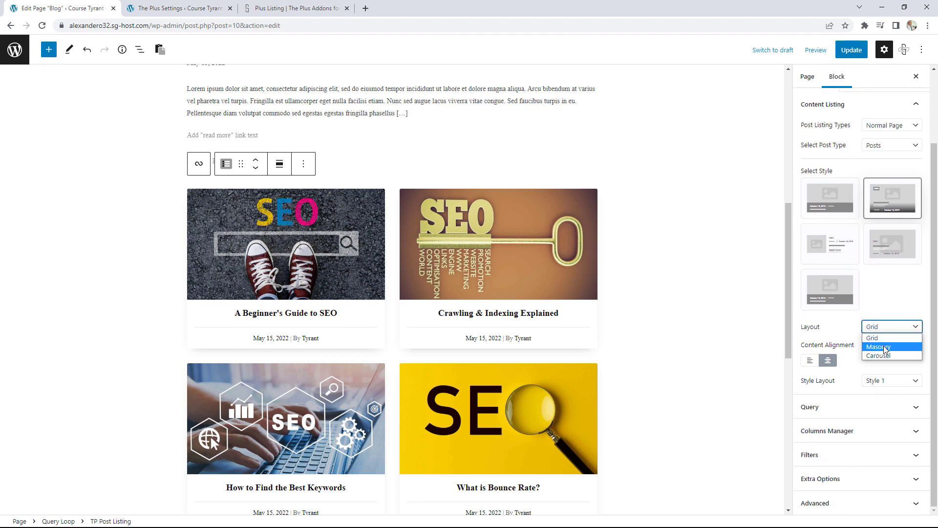
left_click(884, 347)
left_click(888, 328)
left_click(885, 357)
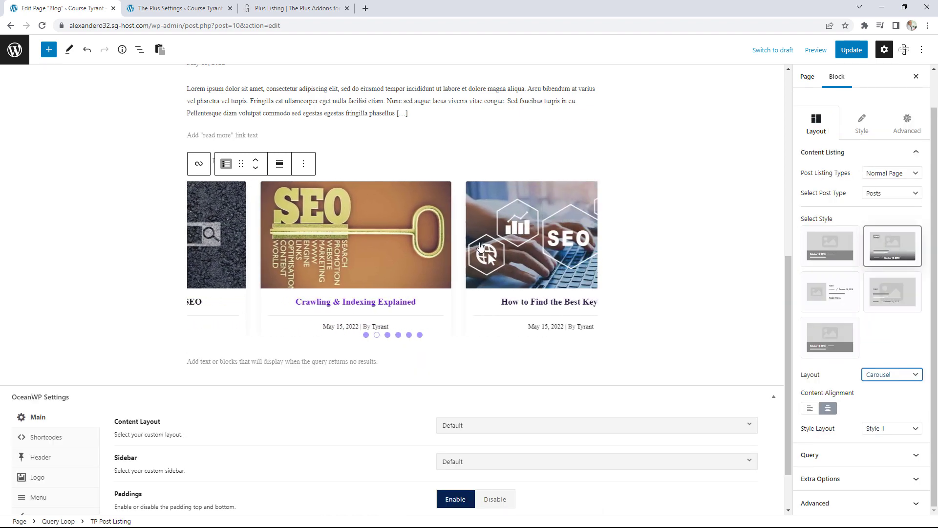
left_click(889, 379)
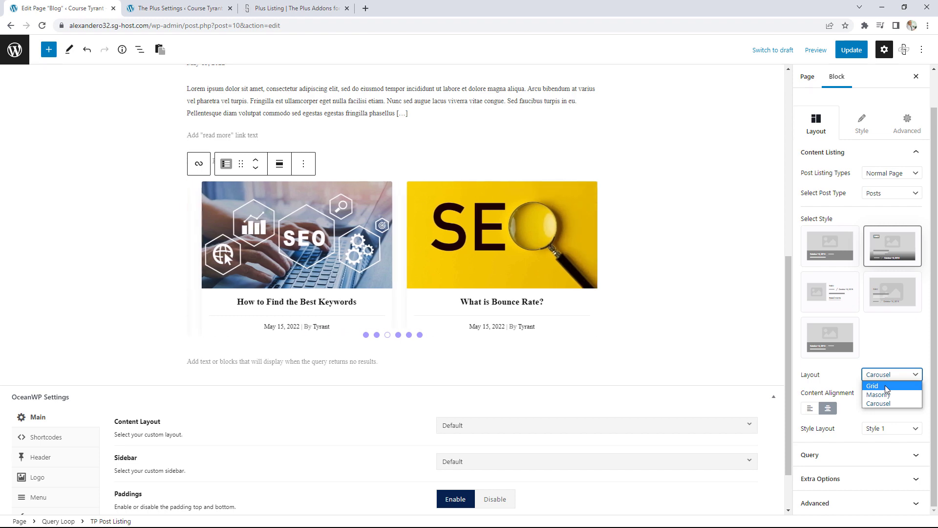
left_click(886, 388)
Try Style 2 as the post listing's style layout and switch back to Style 1.
left_click(882, 380)
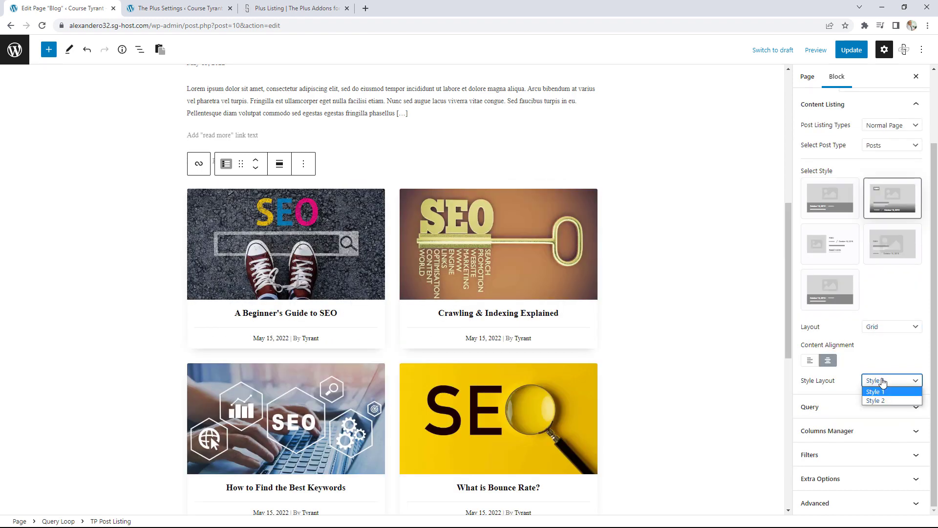
left_click(886, 398)
left_click(885, 382)
left_click(884, 392)
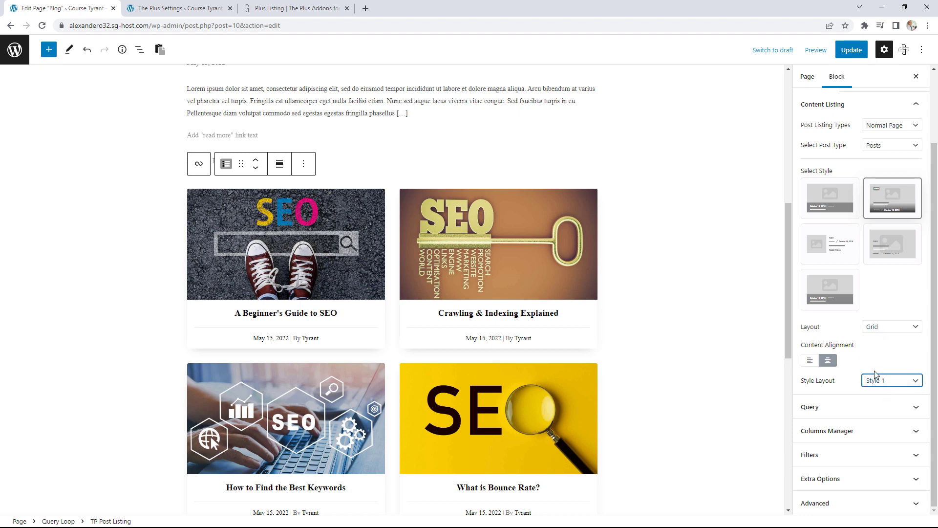
Examine the post listing's query settings, including the category and tag choices, included and excluded posts, and ordering.
left_click(874, 406)
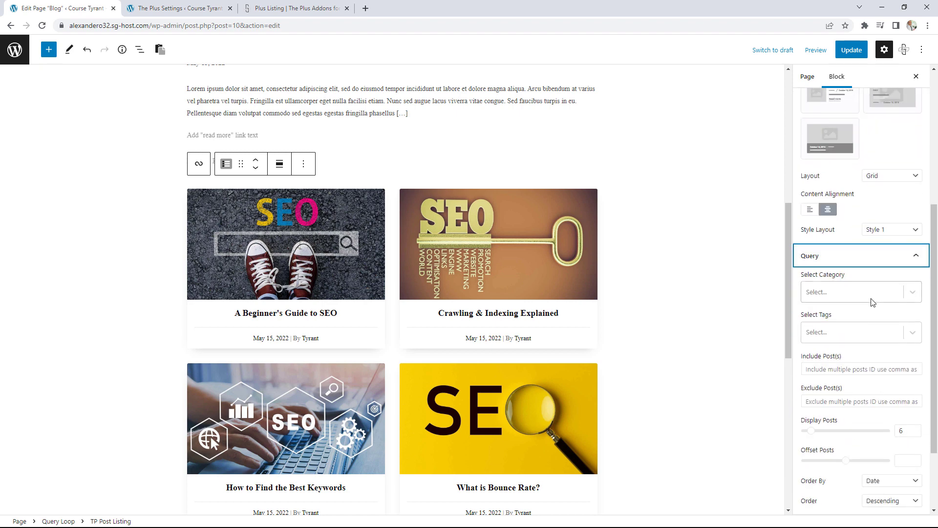
scroll(870, 298, "down", 1)
left_click(847, 243)
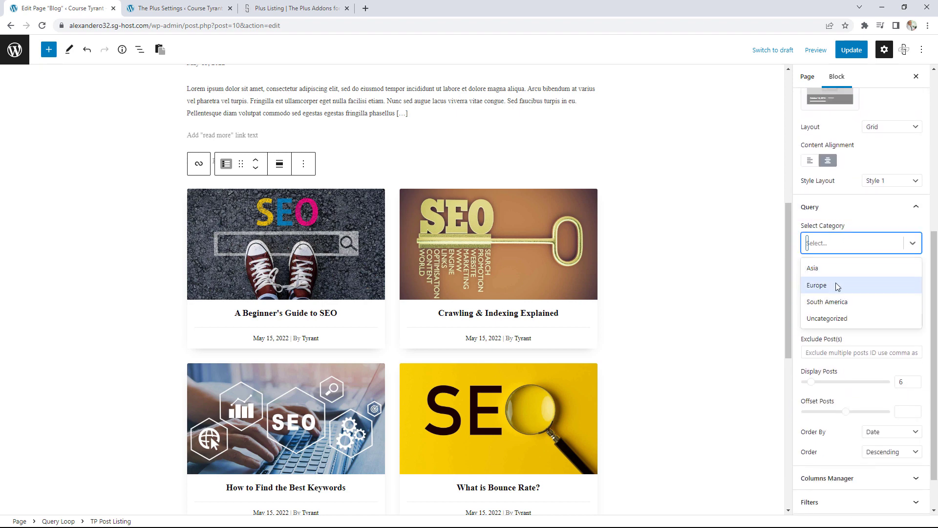
left_click(846, 243)
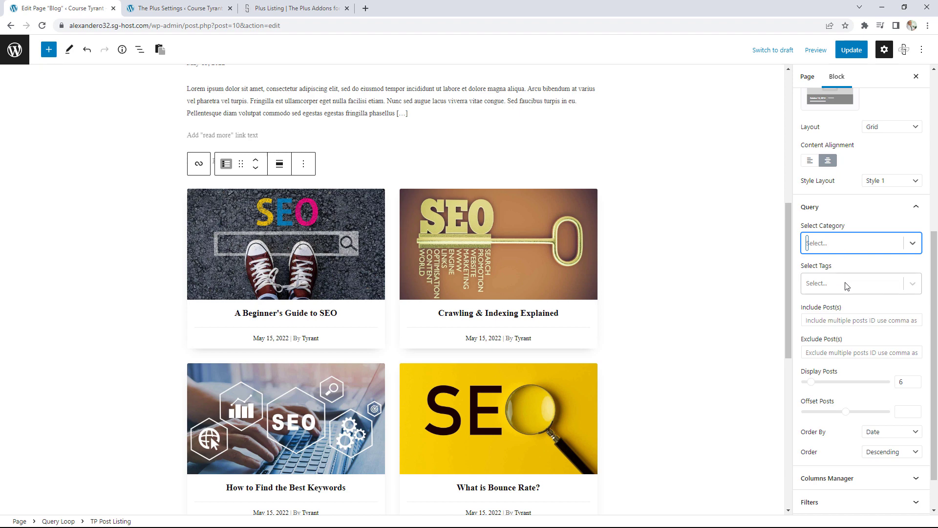
left_click(847, 285)
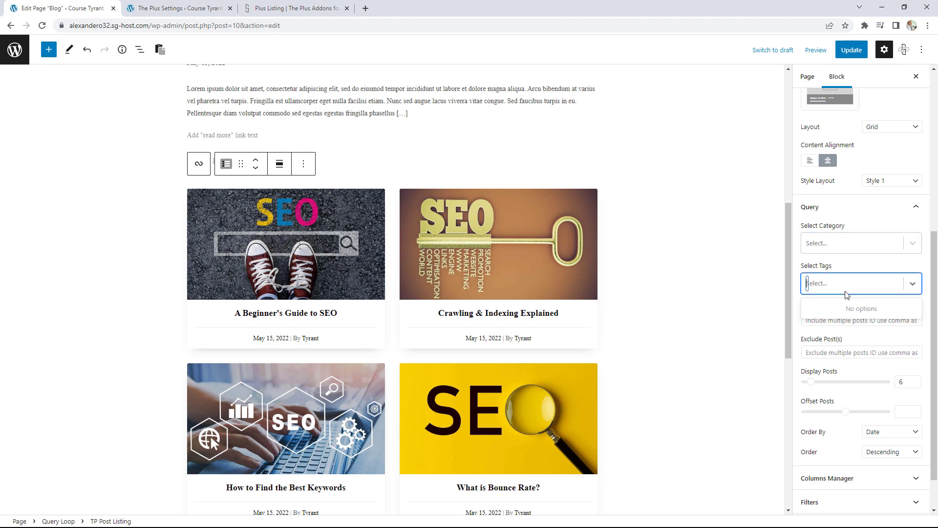
left_click(851, 336)
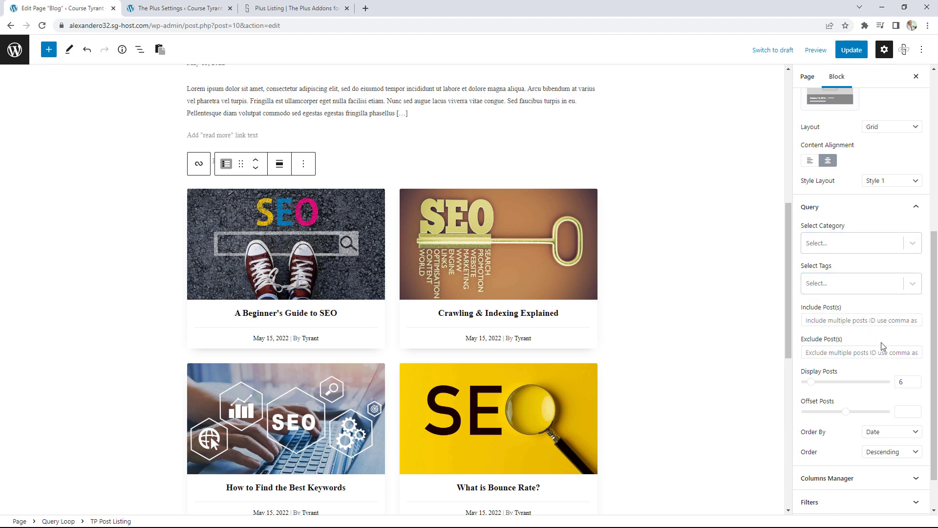
scroll(863, 351, "down", 1)
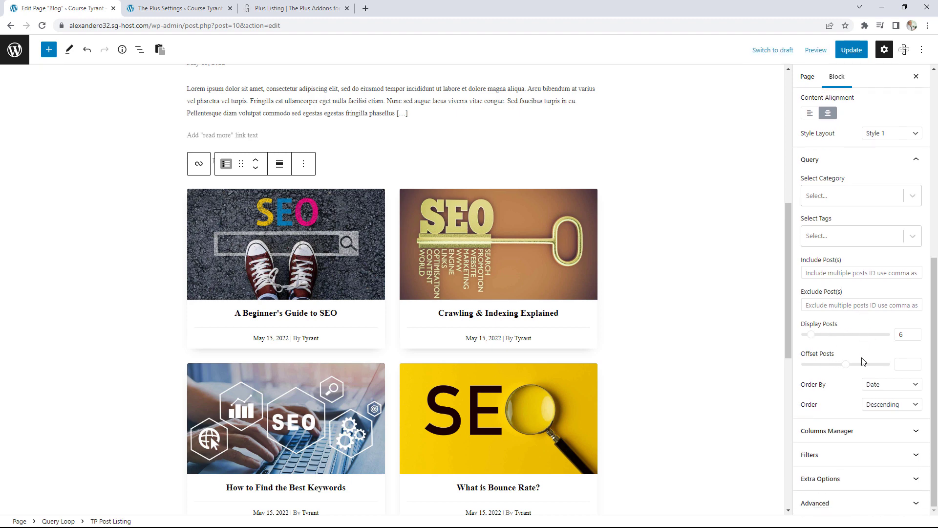
Arrange the post listing in three columns after trying six, and set the column gap to 19 px on all sides.
left_click(863, 430)
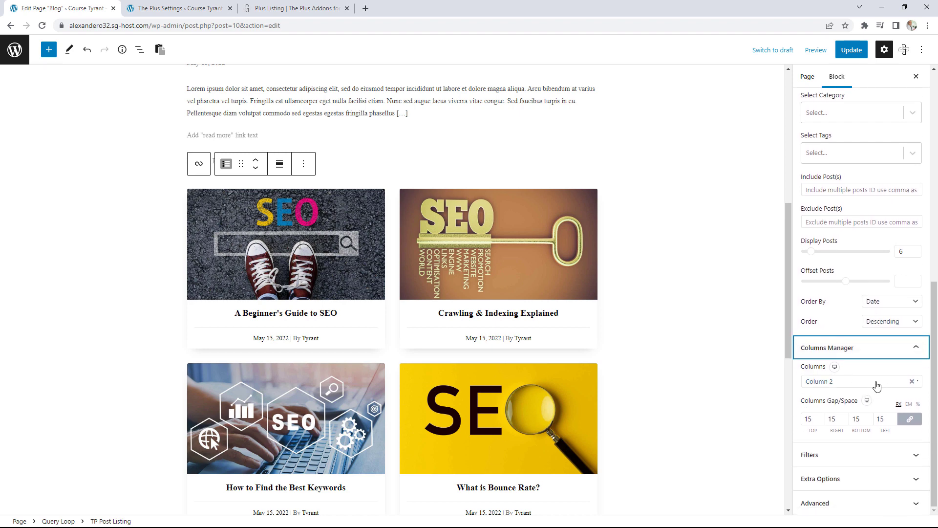
left_click(877, 384)
left_click(850, 419)
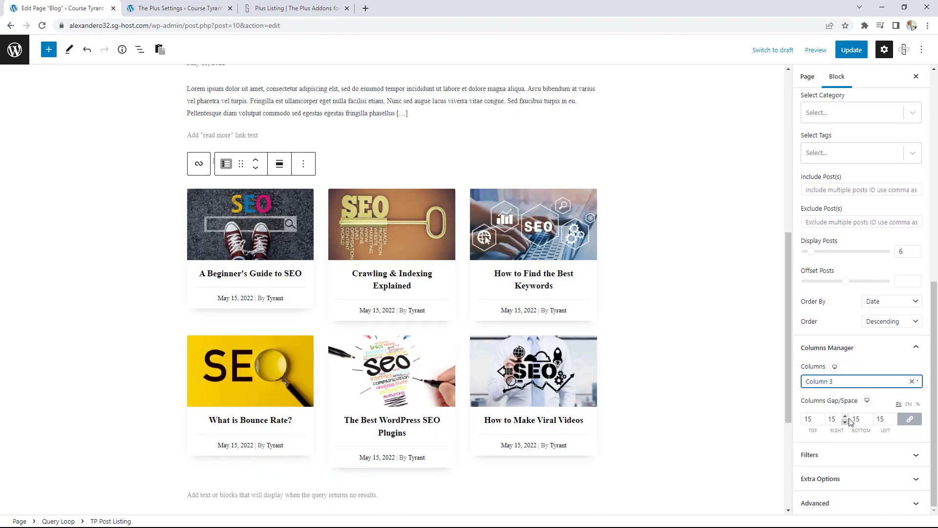
left_click(856, 385)
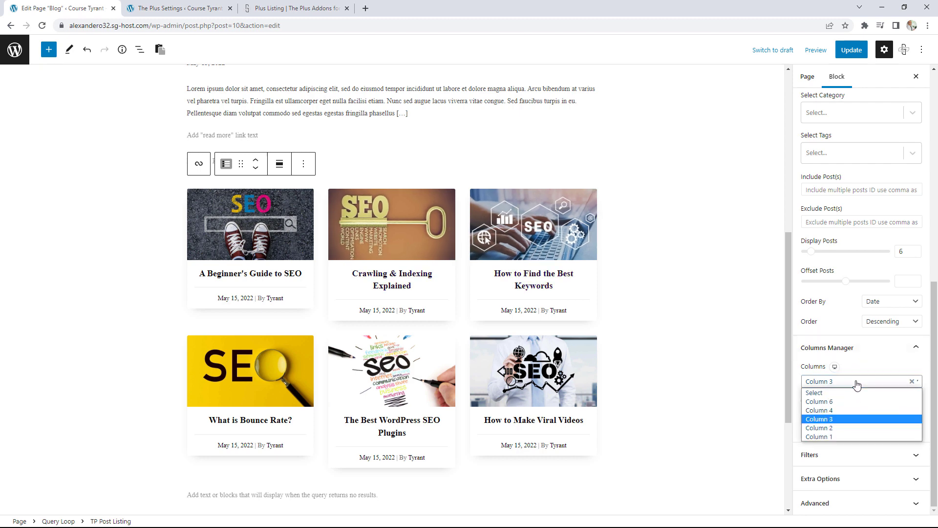
left_click(840, 401)
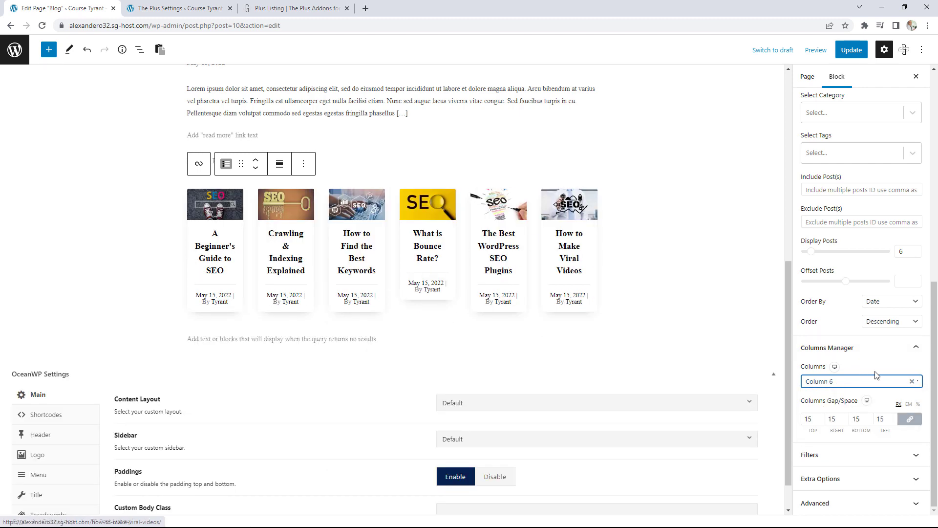
left_click(845, 384)
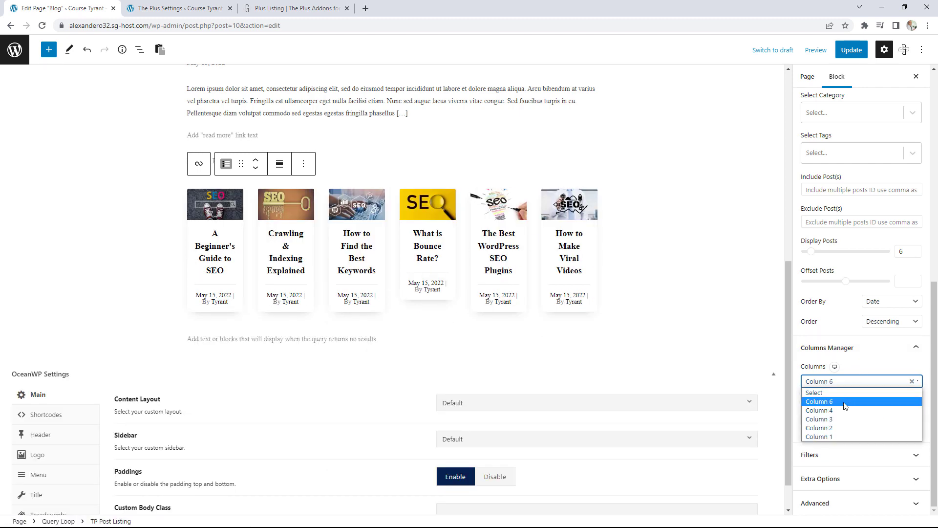
left_click(841, 420)
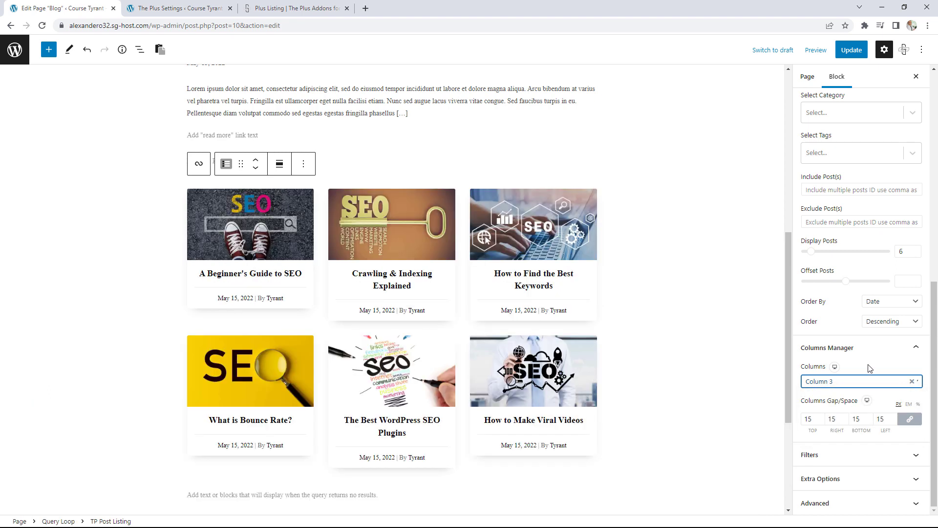
left_click(821, 416)
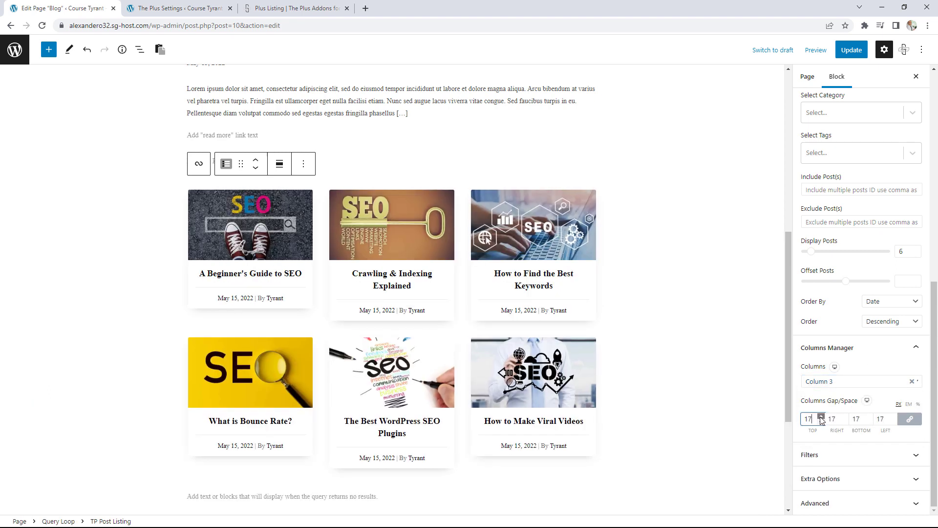
left_click(823, 423)
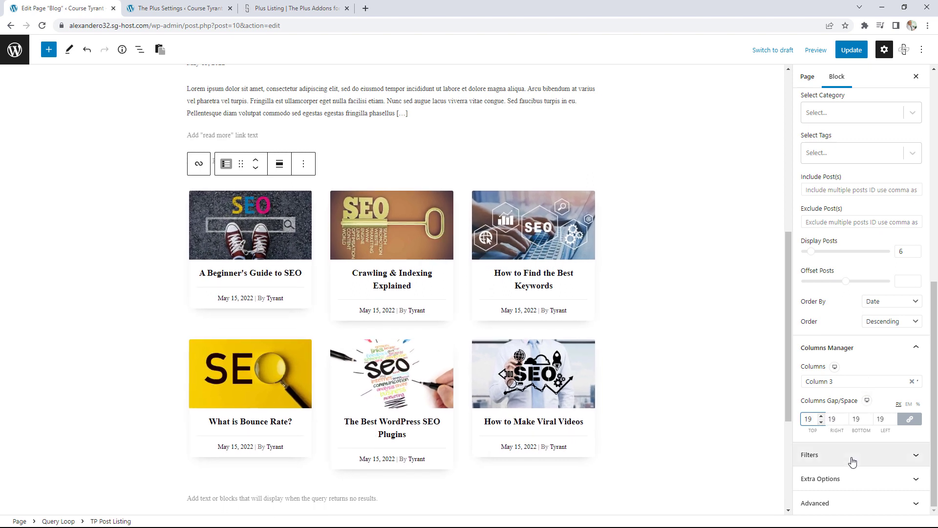
Check the post listing's filter and extra options, and try hiding the post titles before showing them again.
left_click(888, 454)
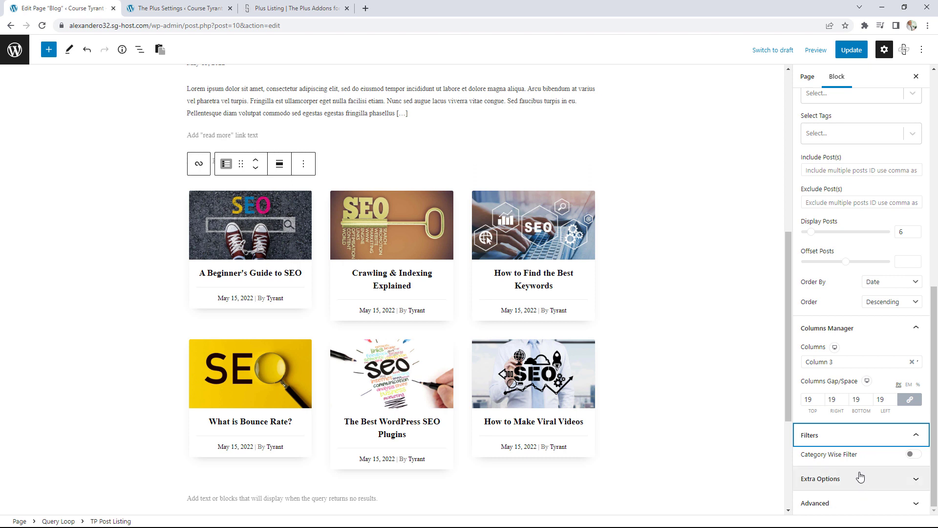
left_click(867, 482)
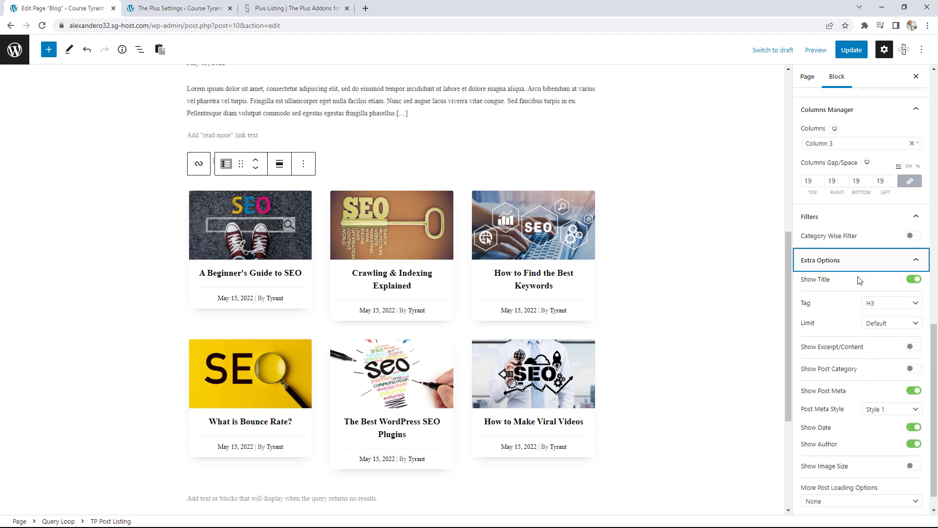
left_click(913, 280)
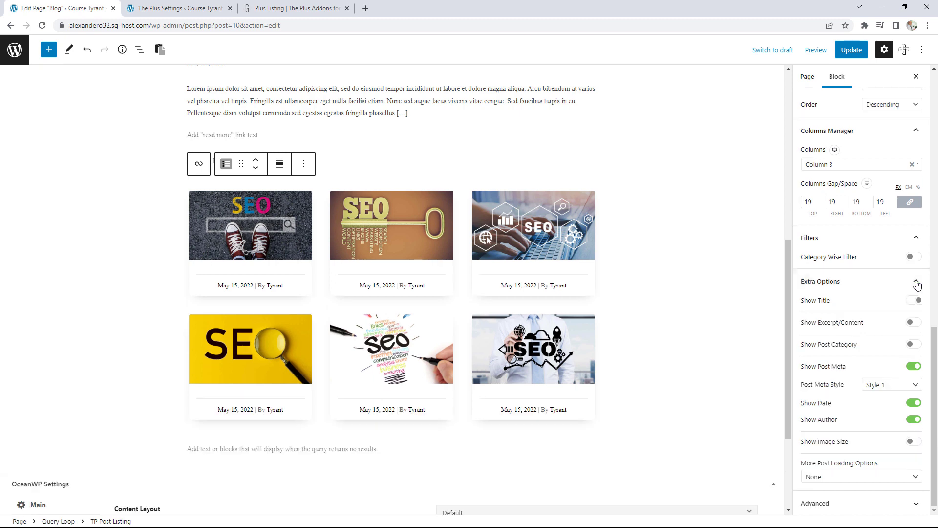
left_click(910, 300)
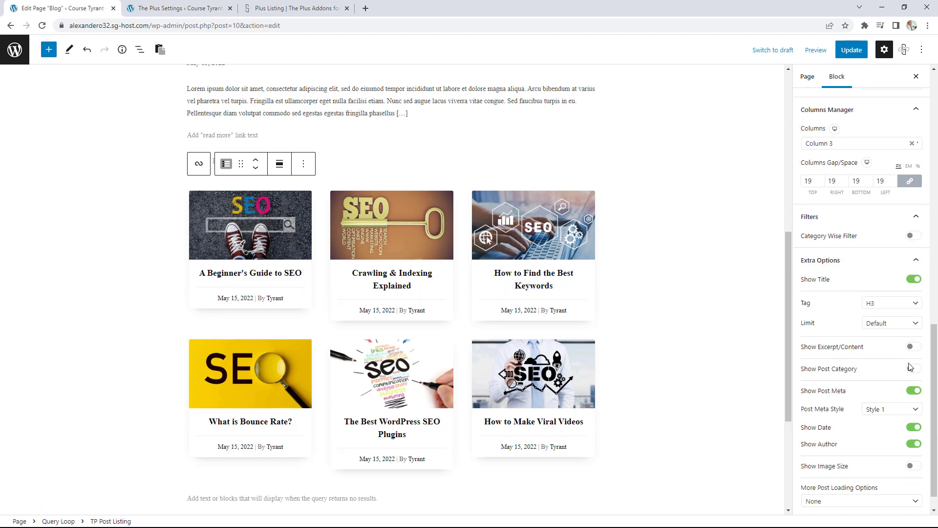
Show the excerpt in the post listing and limit its length by letters.
left_click(911, 347)
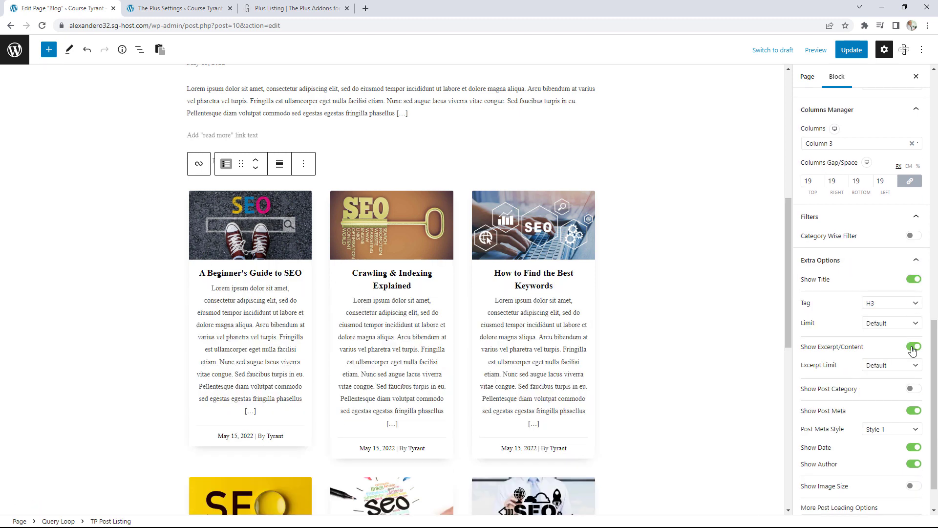
left_click(878, 367)
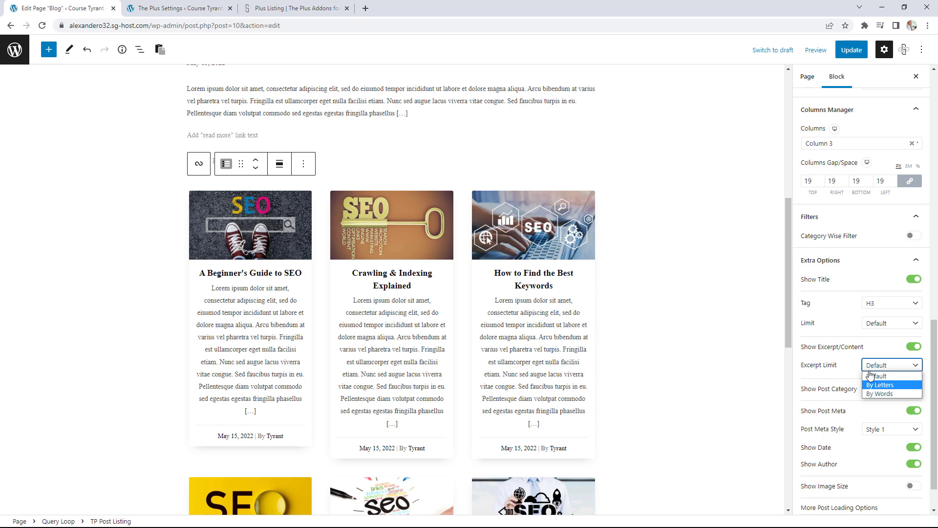
left_click(880, 385)
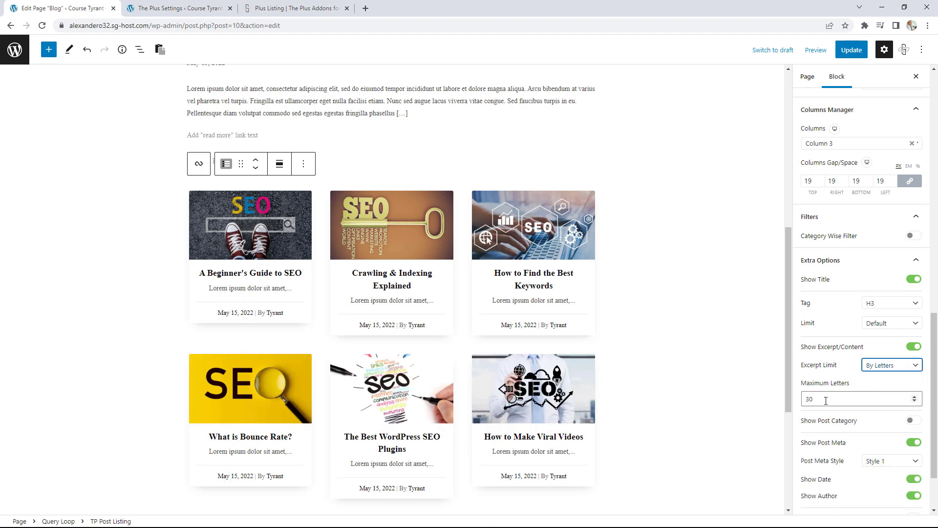
Limit the post listing's excerpts by words instead of by letters.
left_click_drag(827, 398, 808, 398)
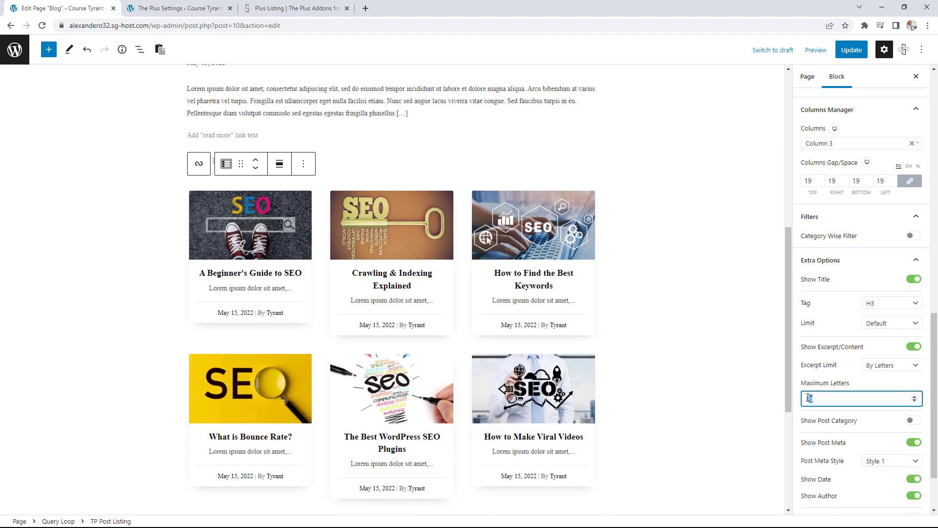
left_click(887, 365)
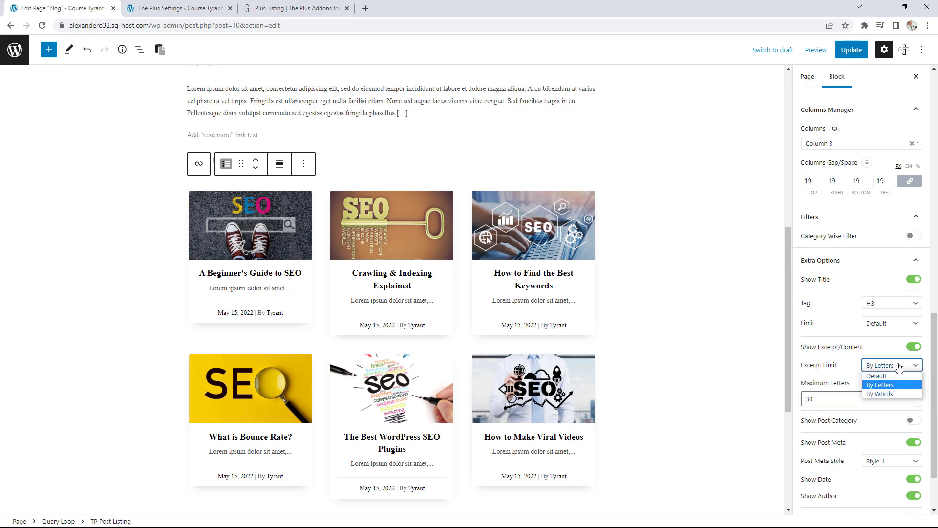
left_click(878, 394)
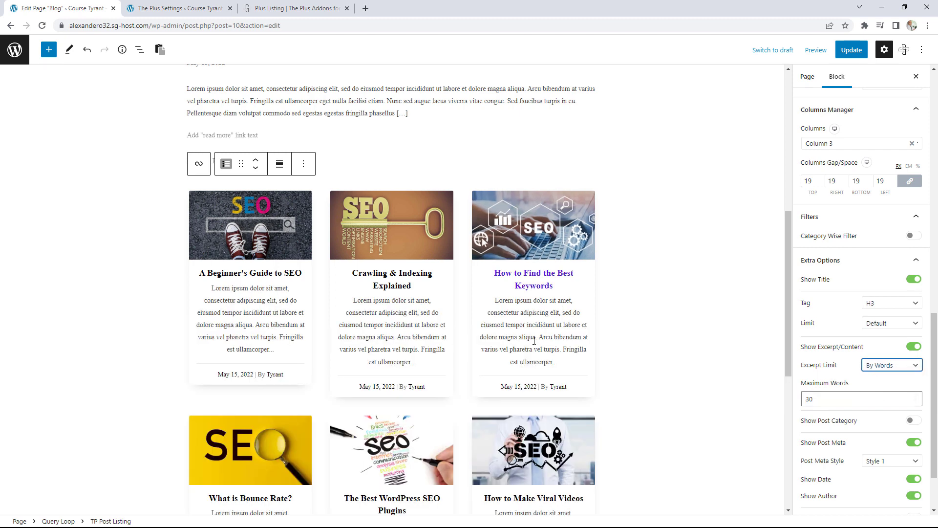
Try Style 2 and Style 3 for the listing's post meta and restore Style 1.
scroll(851, 356, "down", 3)
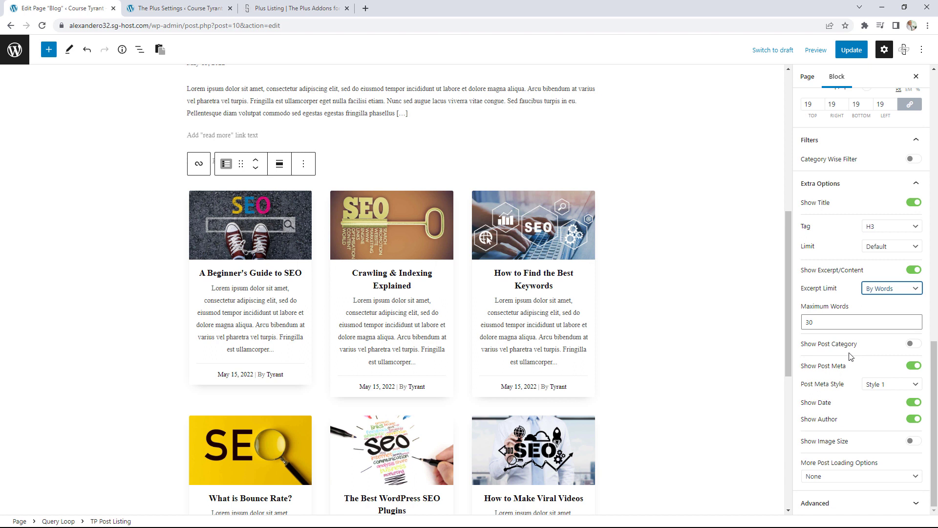
left_click(882, 384)
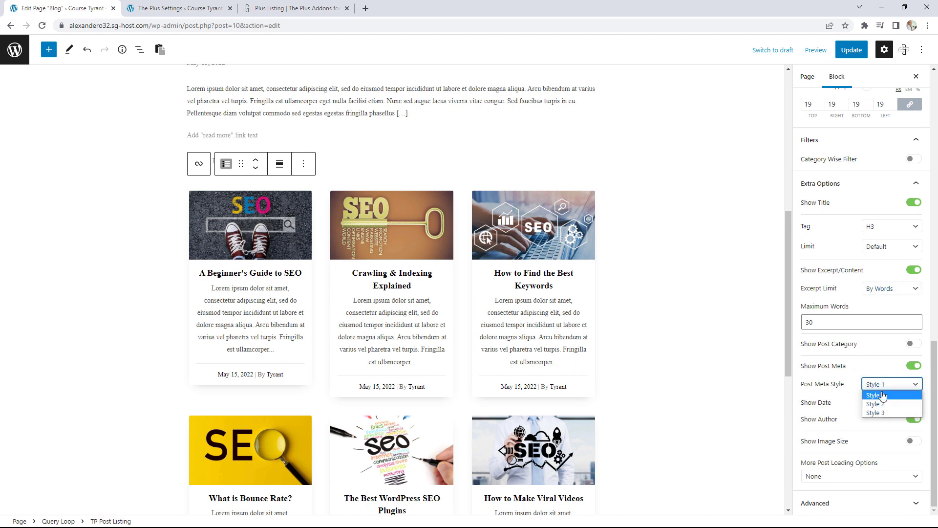
left_click(882, 405)
left_click(882, 385)
left_click(879, 412)
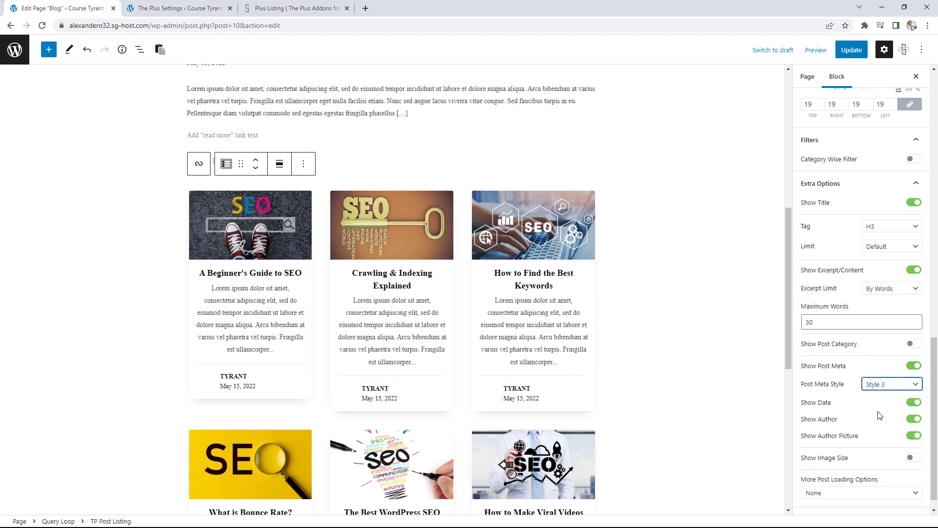
left_click(875, 386)
left_click(875, 396)
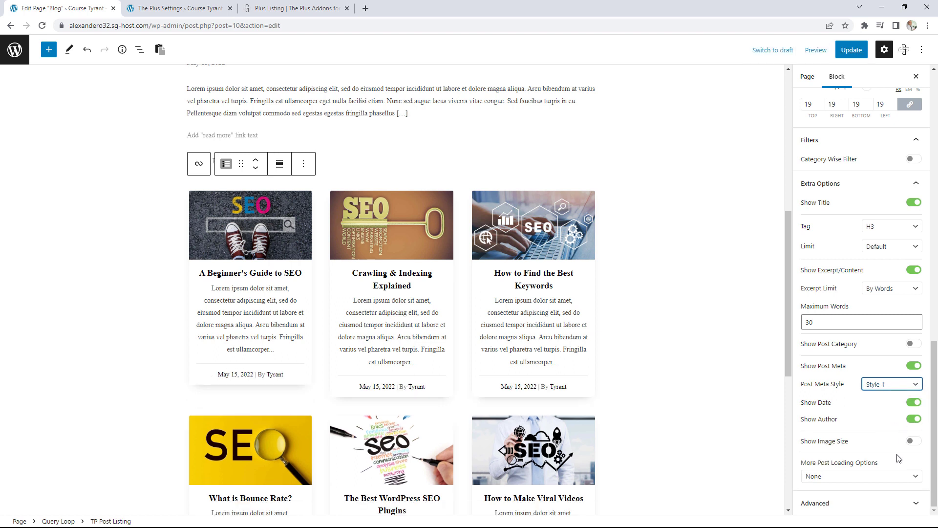
Enable the Show Image Size option, try the Thumbnail size, and set the image size back to Full.
left_click(912, 442)
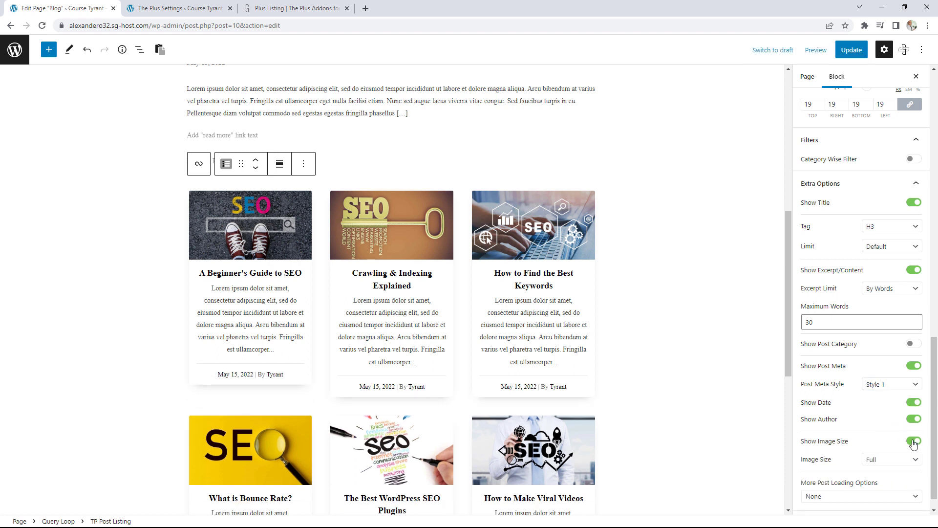
scroll(909, 442, "down", 1)
left_click(888, 439)
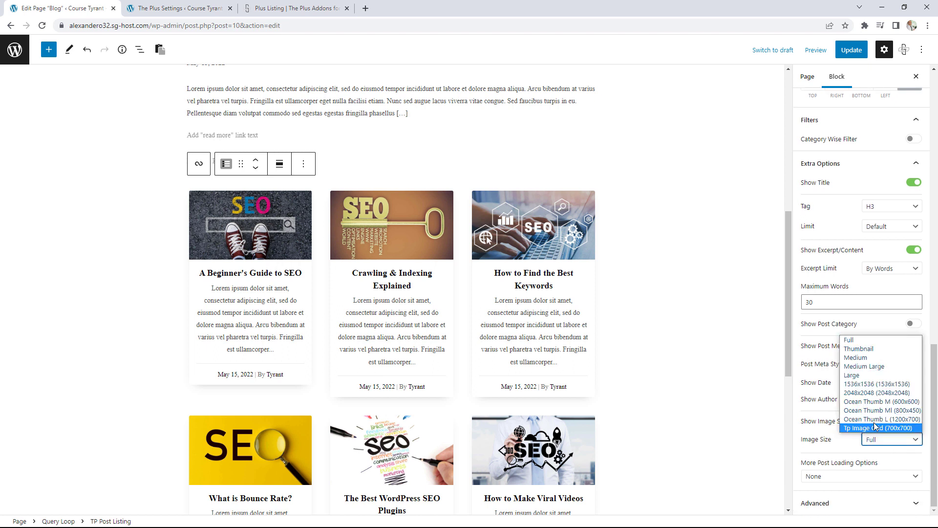
left_click(861, 351)
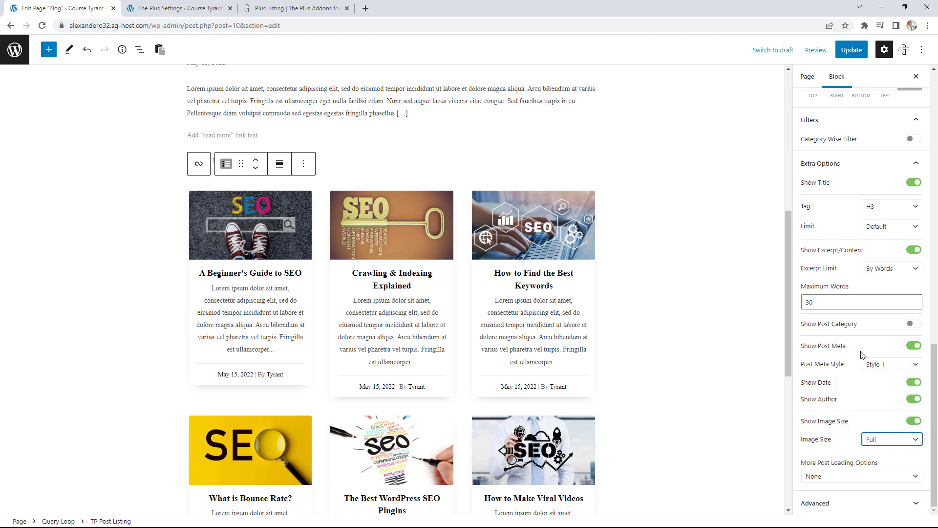
left_click(878, 438)
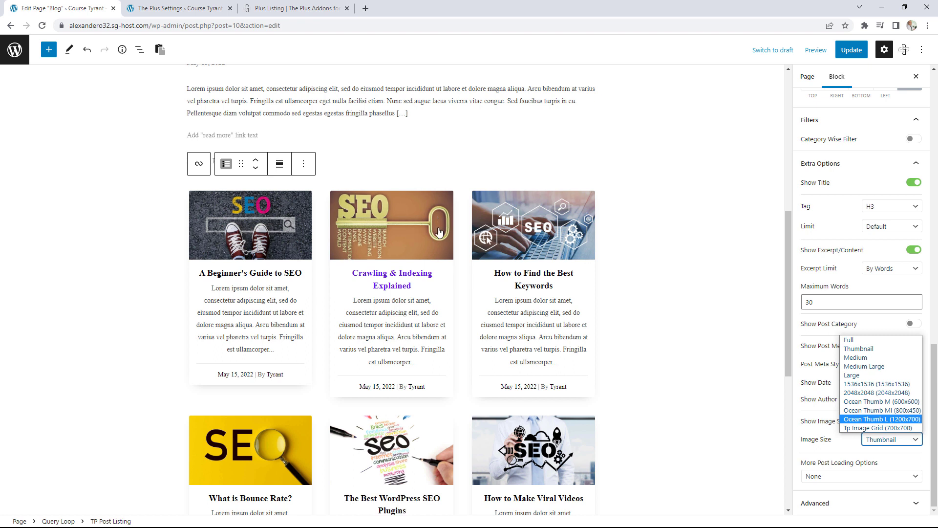
left_click(860, 340)
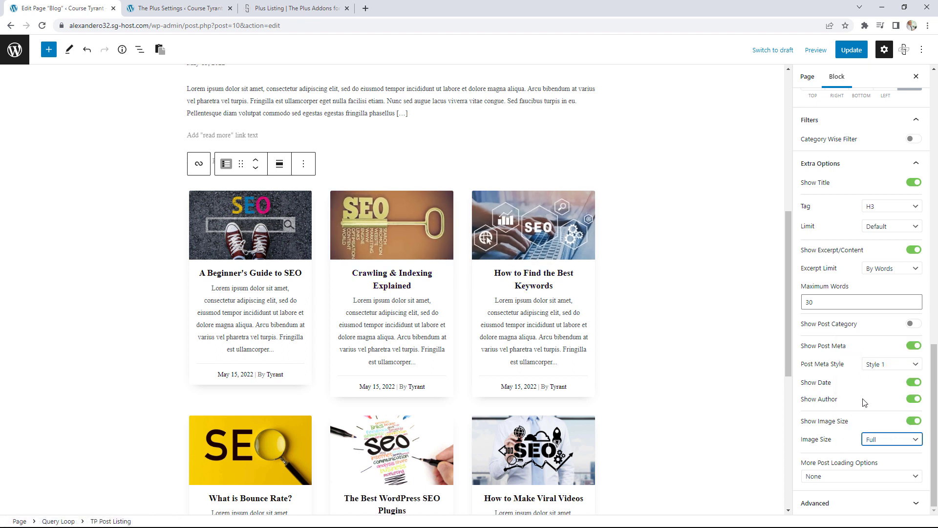
Examine the available options for loading more posts in the listing.
left_click(857, 478)
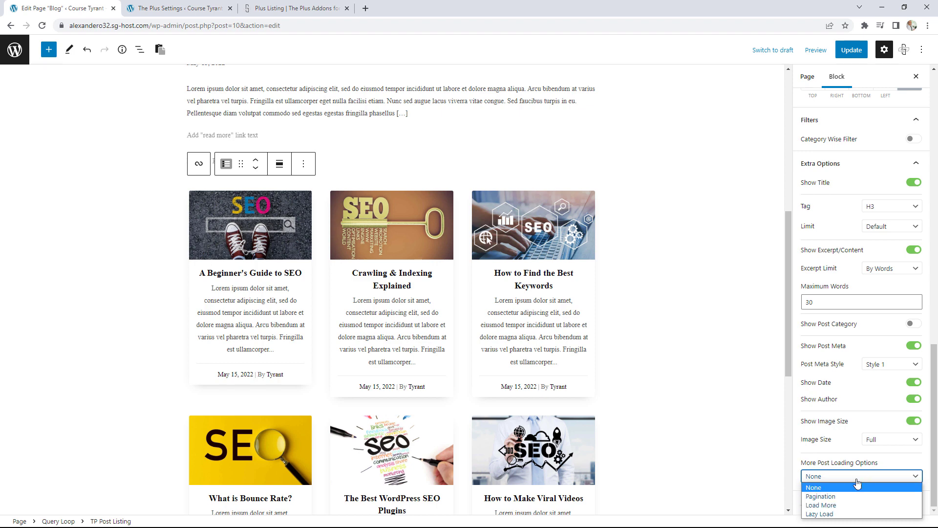
scroll(859, 442, "up", 15)
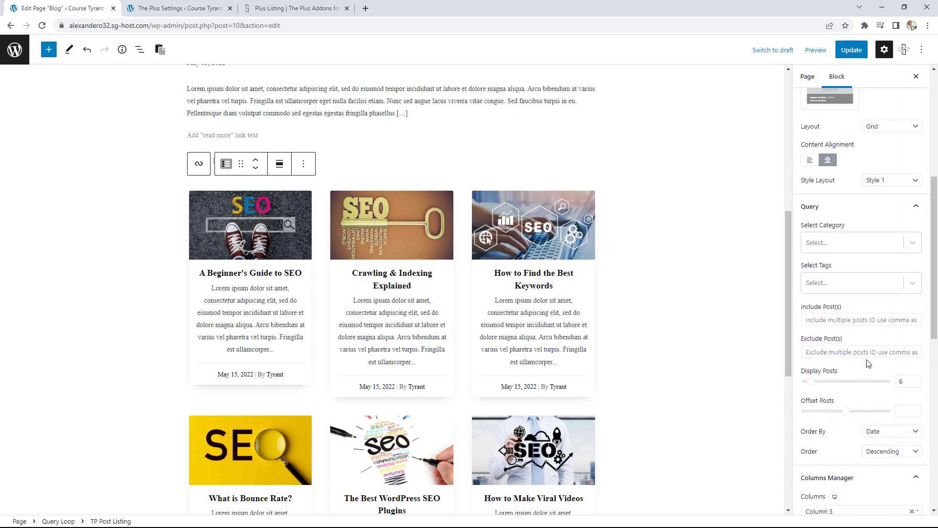
scroll(868, 362, "up", 4)
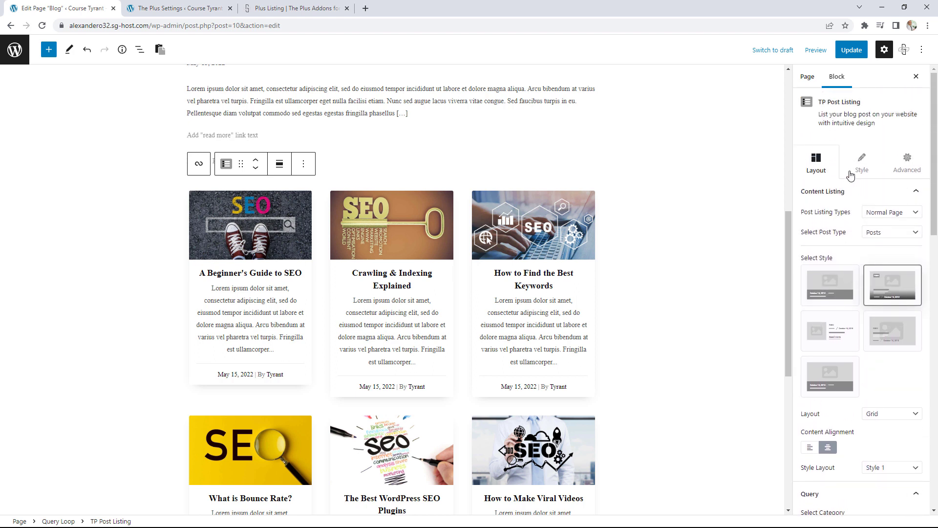
Examine the typography options for the excerpt in the post listing's style settings.
left_click(860, 170)
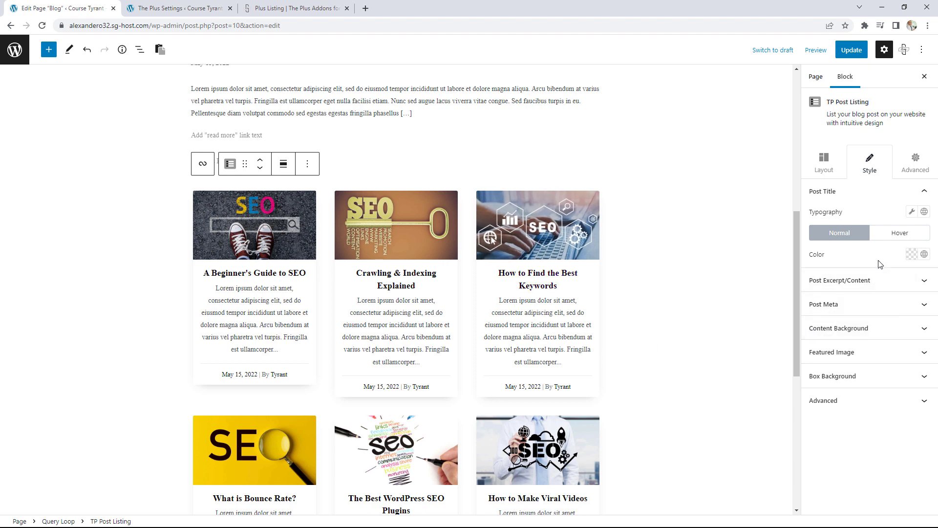
left_click(865, 283)
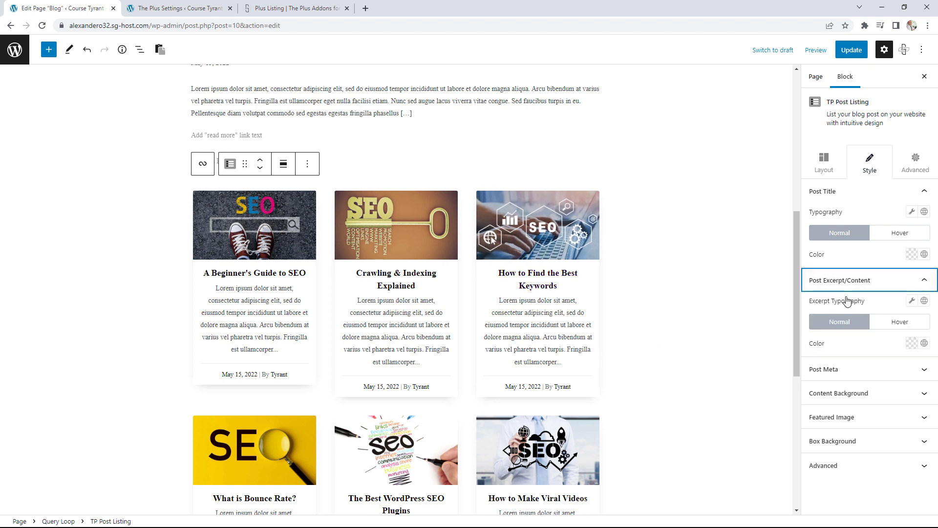
left_click(912, 301)
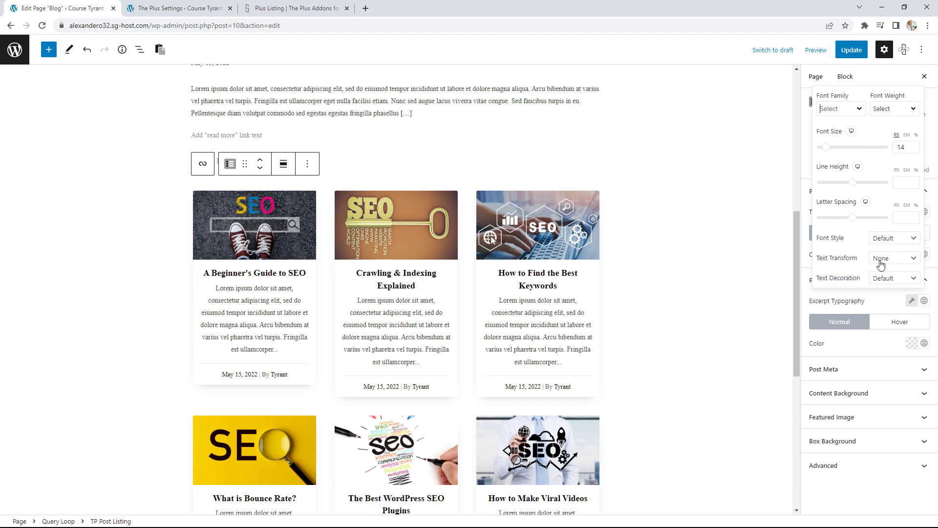
left_click(880, 497)
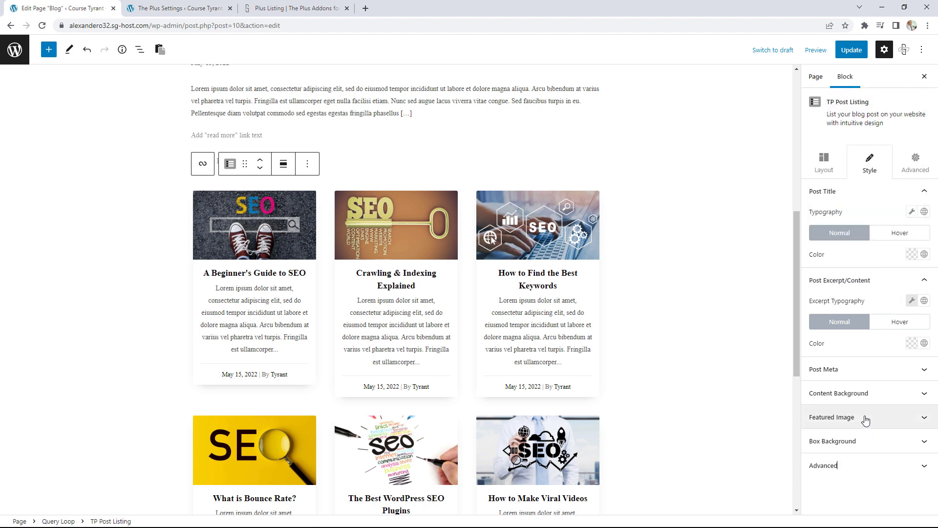
Set the featured image's hover effect to None in the post listing's style settings.
left_click(866, 419)
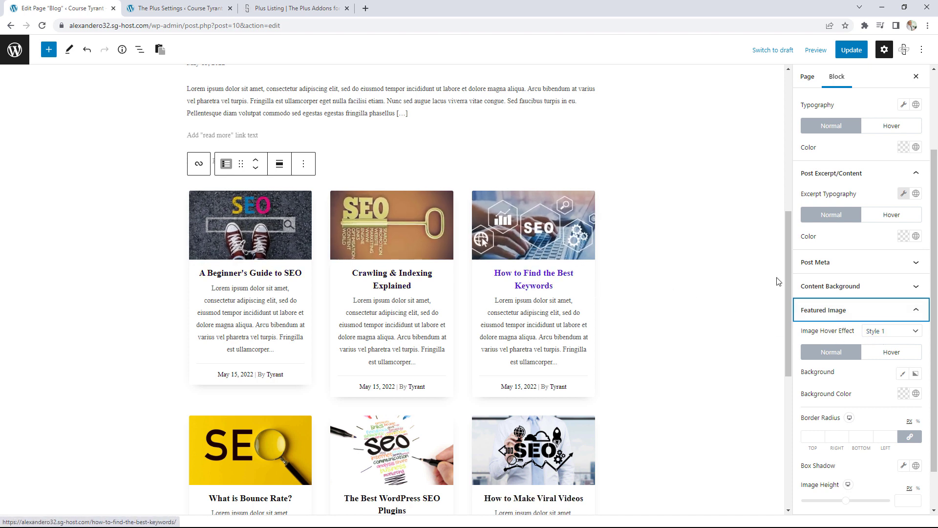
left_click(889, 333)
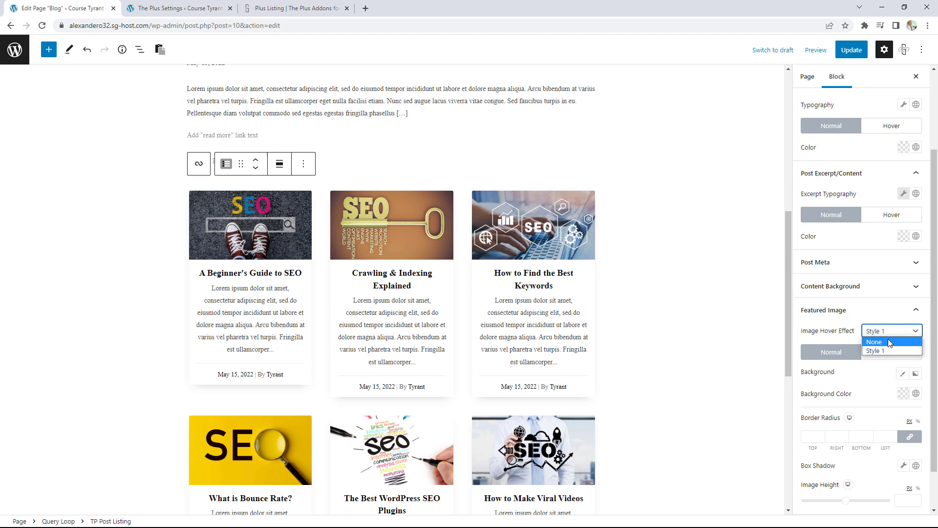
left_click(883, 375)
left_click(887, 331)
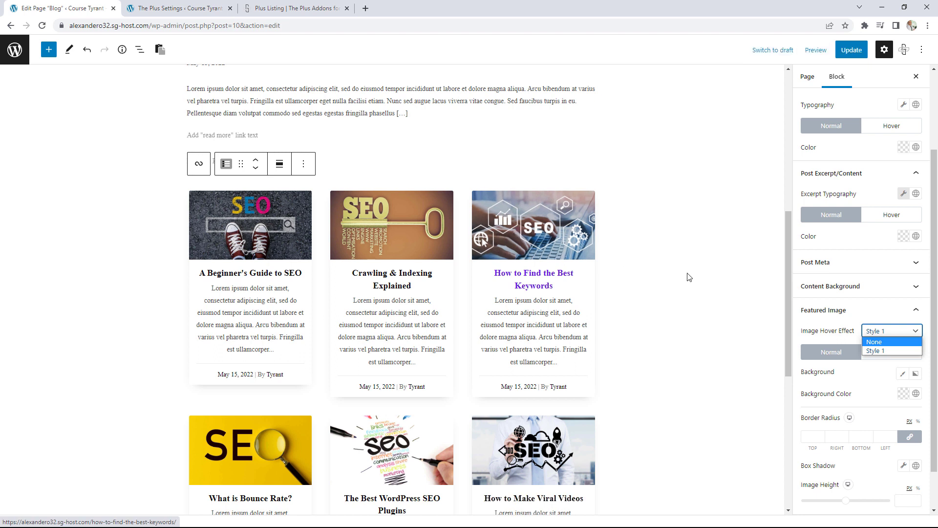
left_click(874, 342)
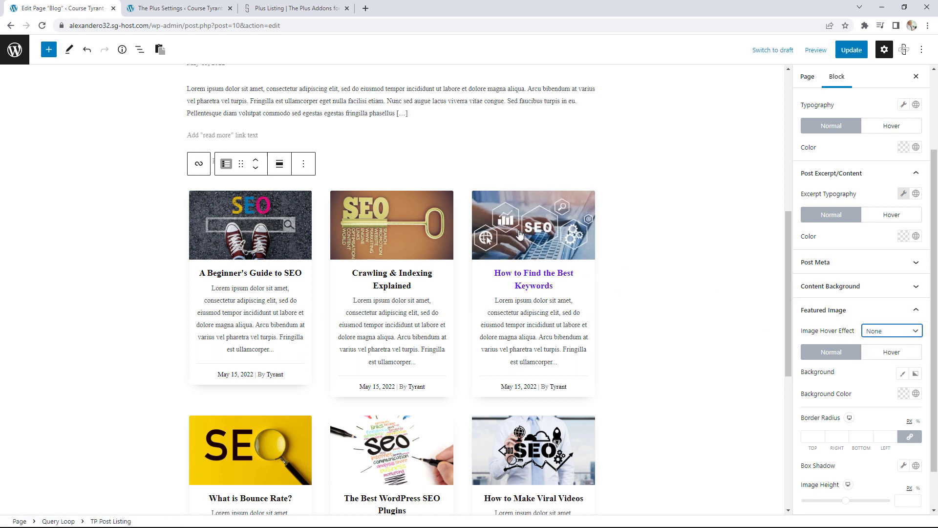
scroll(848, 368, "down", 1)
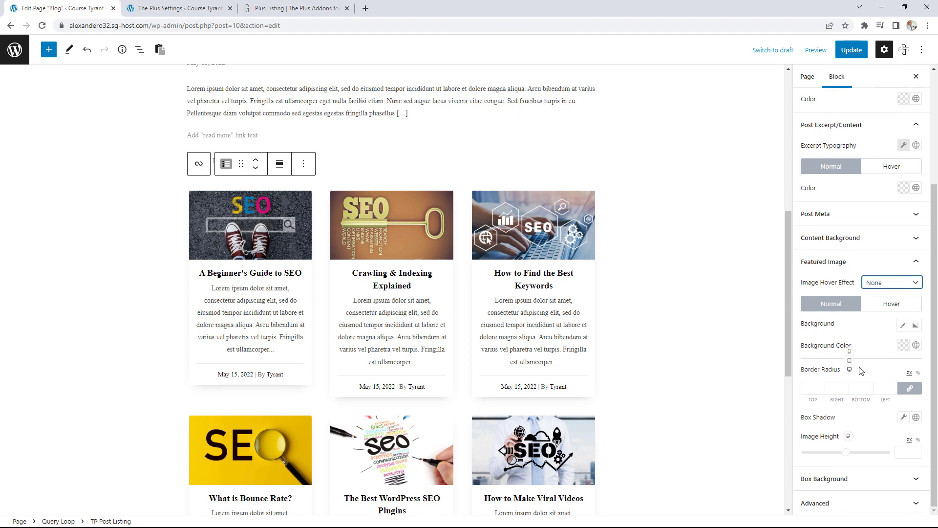
scroll(855, 371, "up", 3)
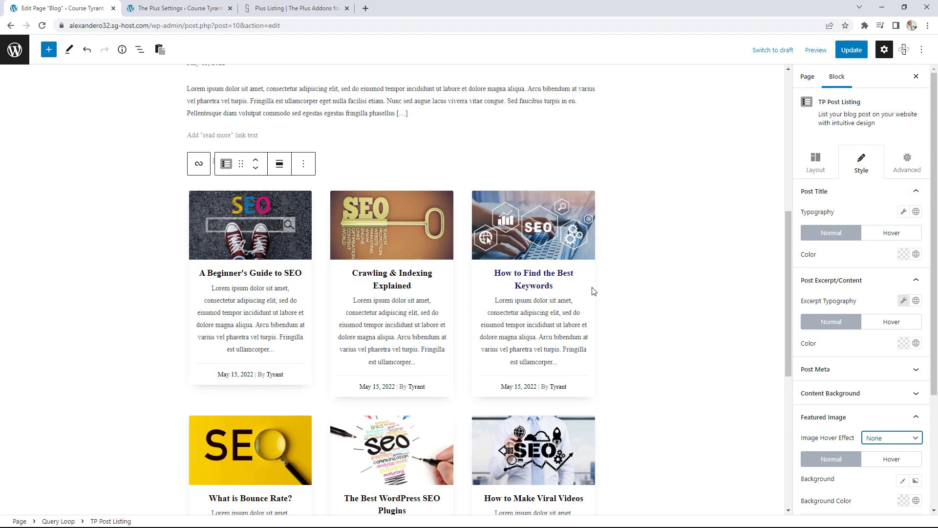
scroll(493, 284, "up", 2)
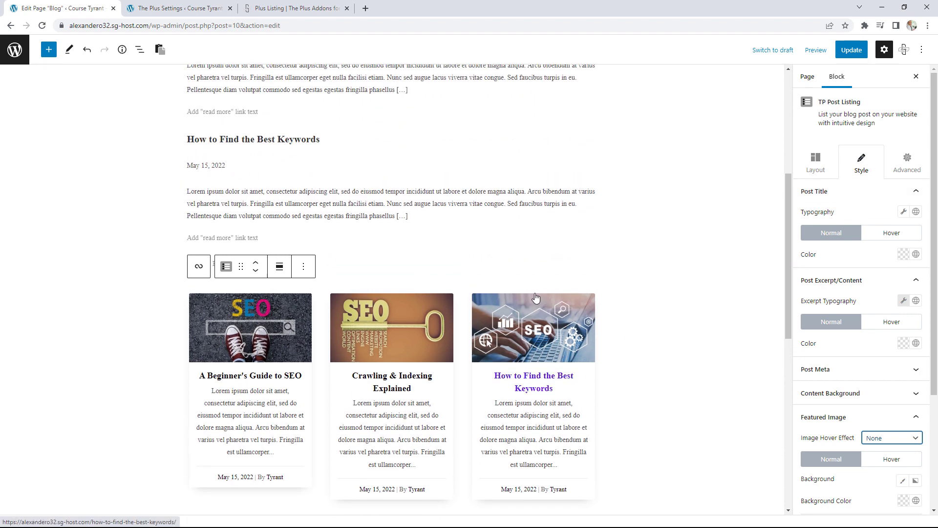
scroll(536, 297, "up", 5)
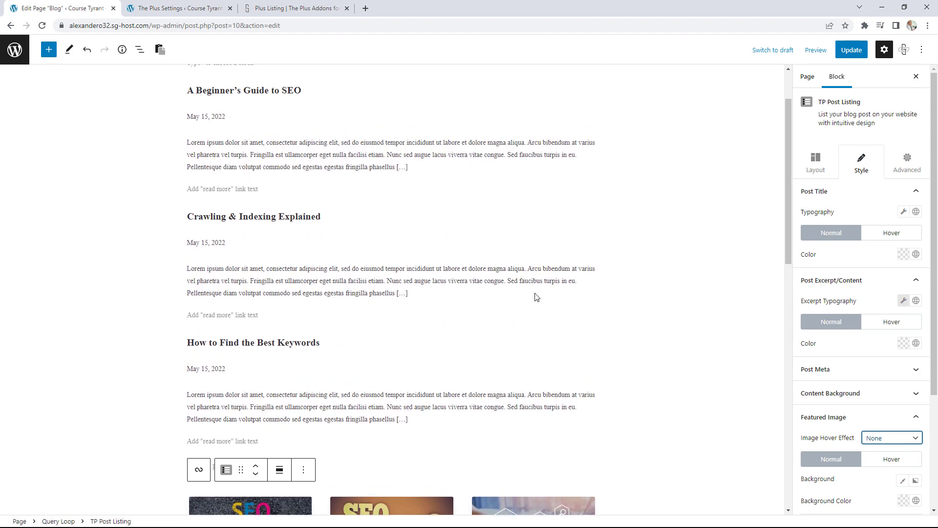
scroll(534, 297, "down", 8)
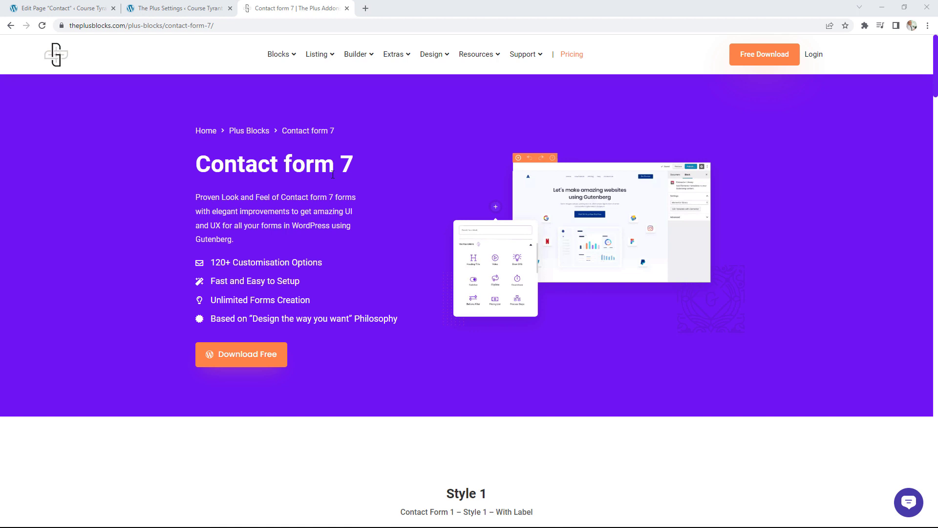
Check the External Form Styler block's activation in The Plus Settings and return to the Contact page editor.
left_click(177, 9)
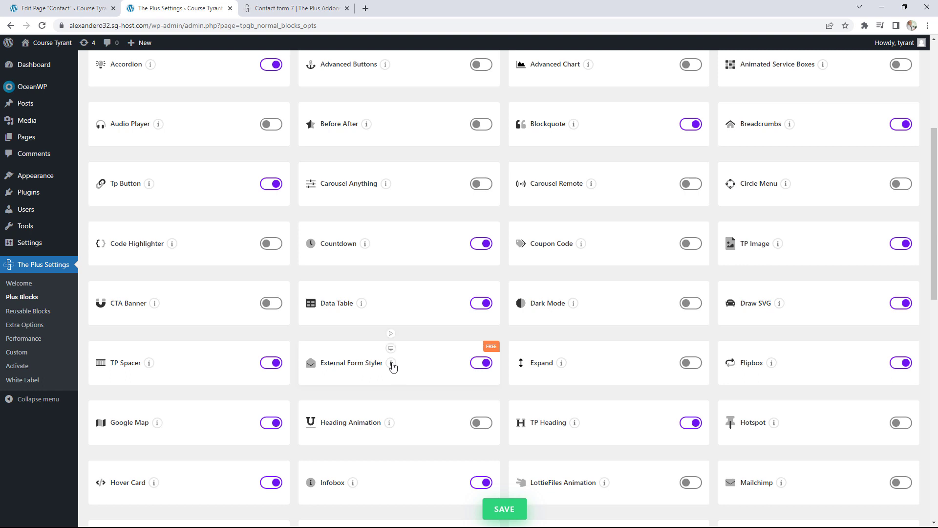
left_click(53, 7)
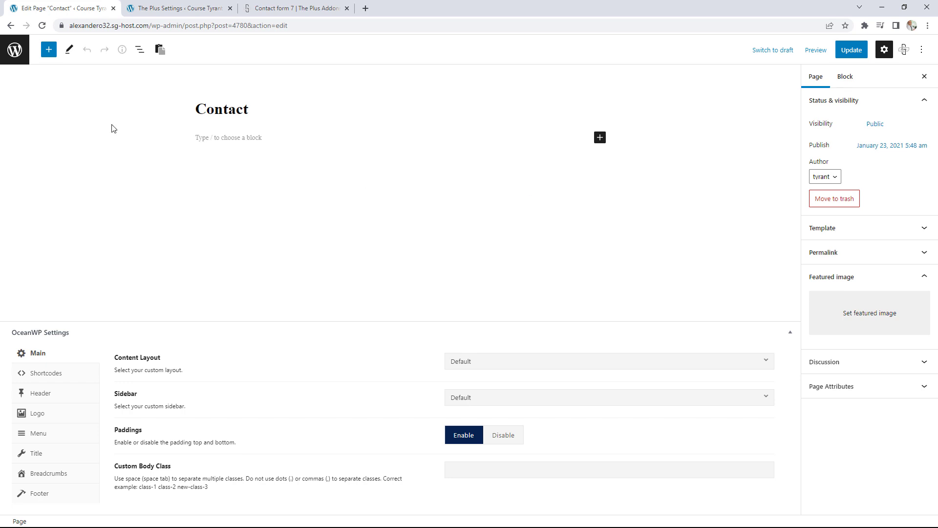
Open the WordPress list of pages in a new browser tab and switch to it.
right_click(14, 58)
left_click(39, 66)
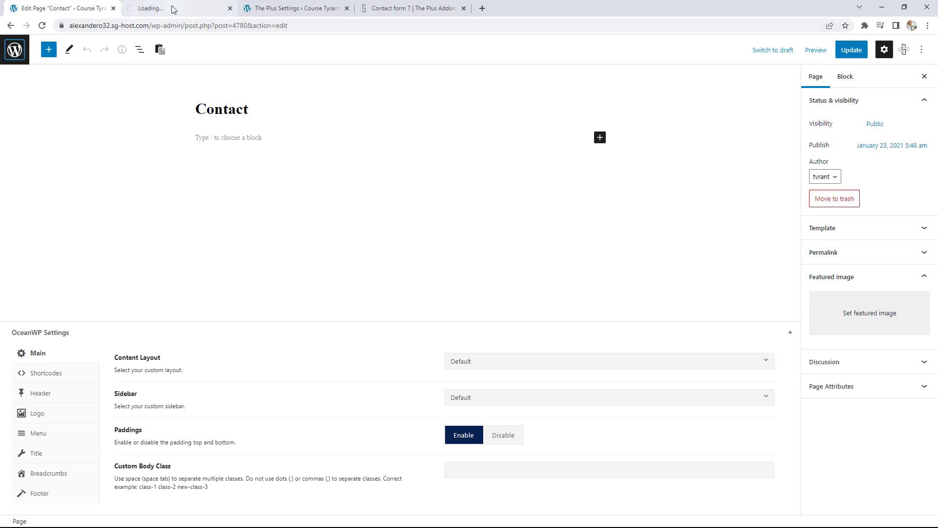
left_click(173, 9)
Open the existing Contact Form from the WPForms list of forms for editing.
mouse_move(46, 204)
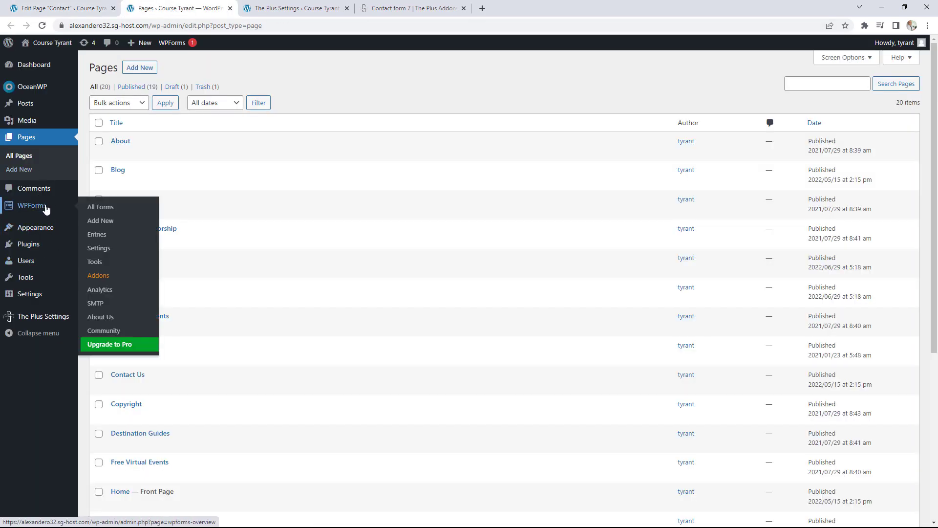
left_click(98, 209)
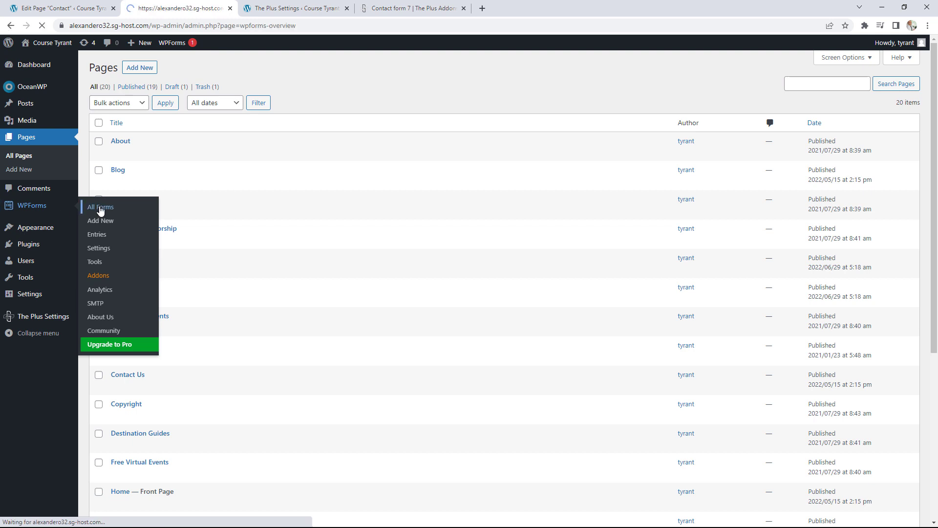
mouse_move(134, 315)
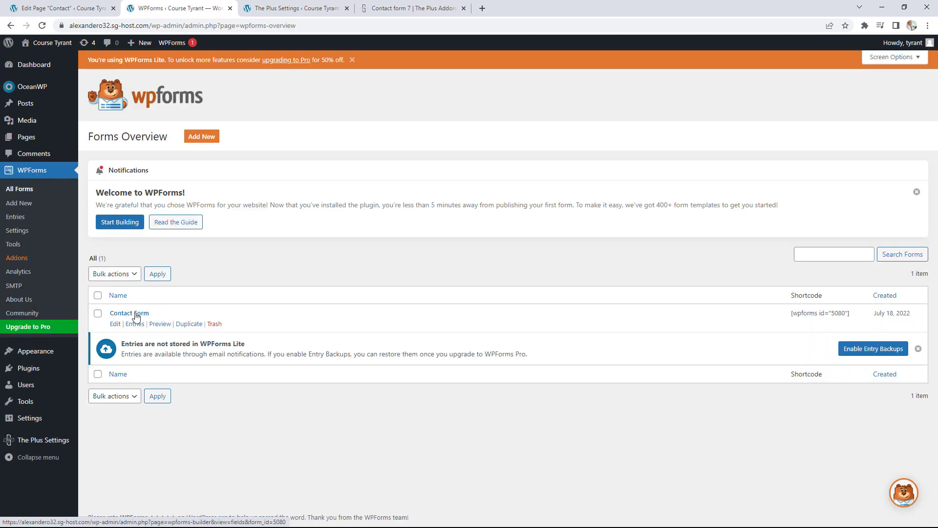
left_click(116, 324)
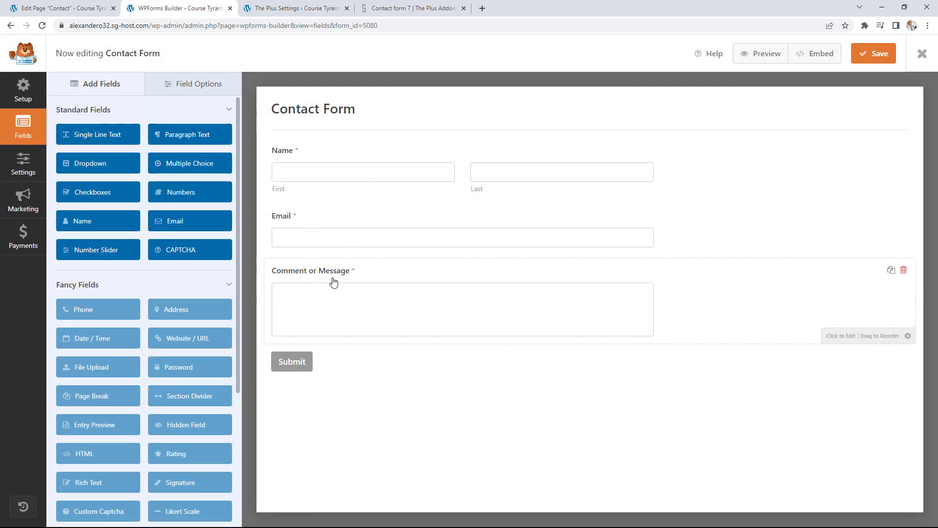
Close the WPForms builder tab and insert a TP External Form Styler block into the Contact page.
left_click(230, 9)
left_click(599, 137)
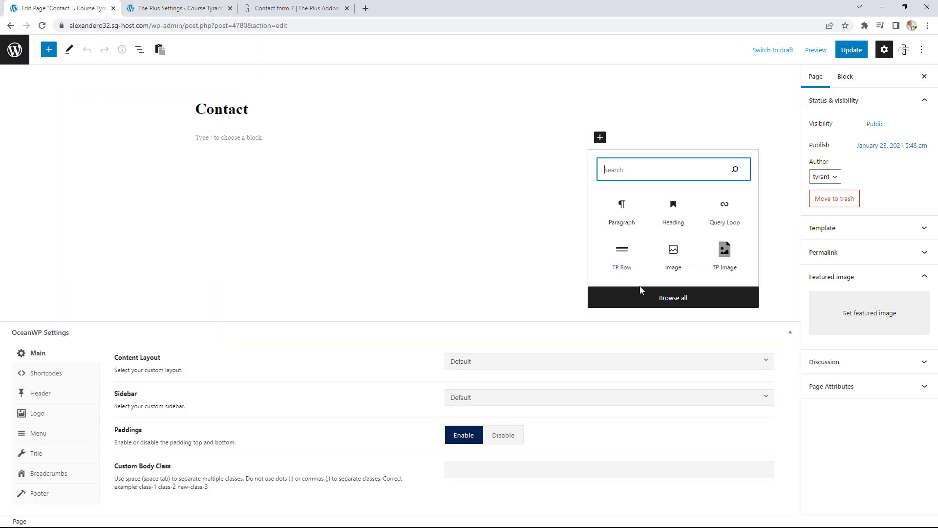
left_click(658, 299)
left_click_drag(169, 81, 165, 423)
mouse_move(40, 215)
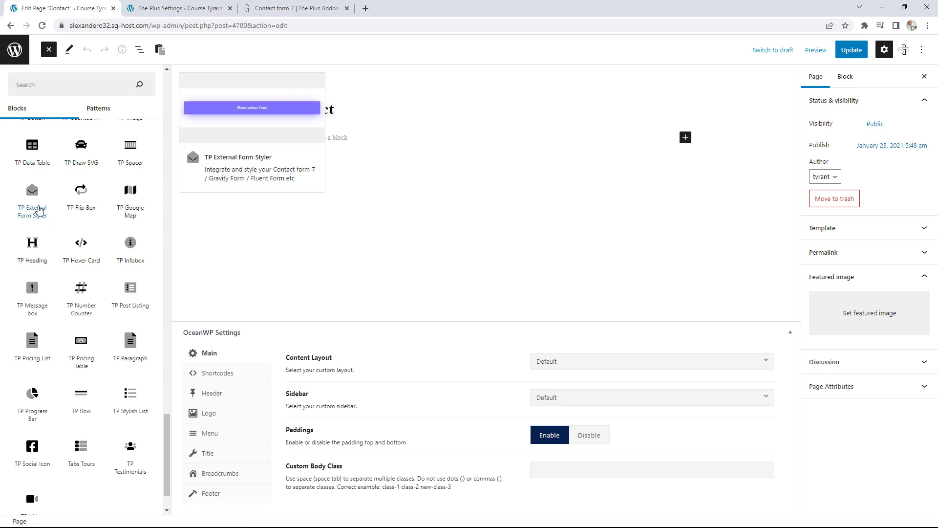
left_click(34, 209)
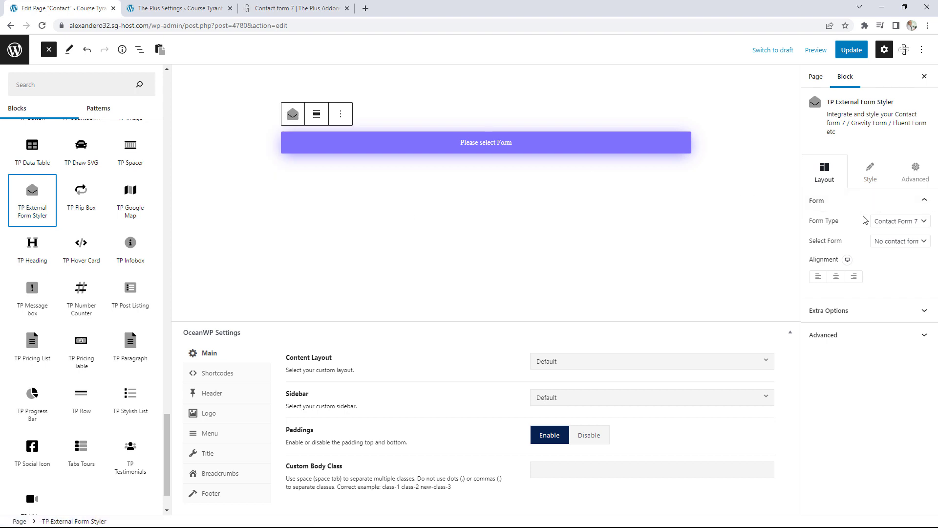
Set the form styler's form type to WPForm and select the Contact Form.
left_click(890, 223)
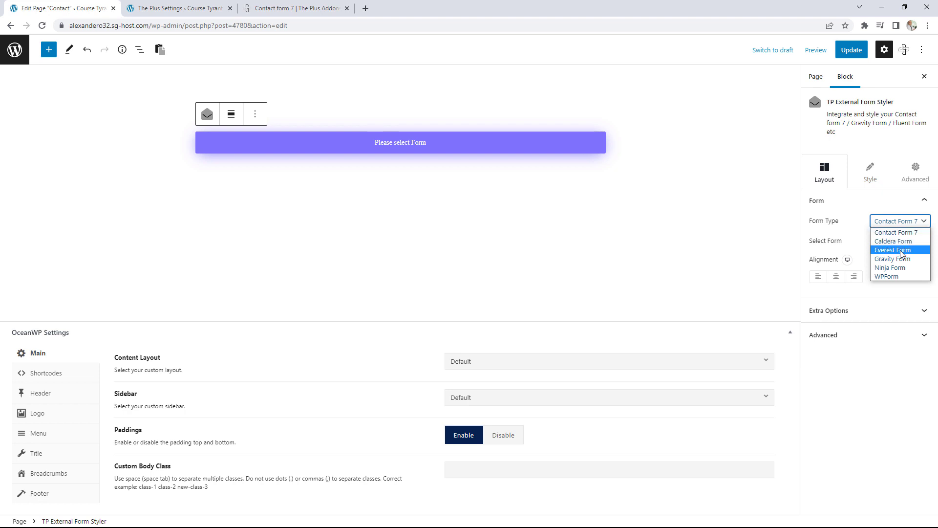
left_click(895, 277)
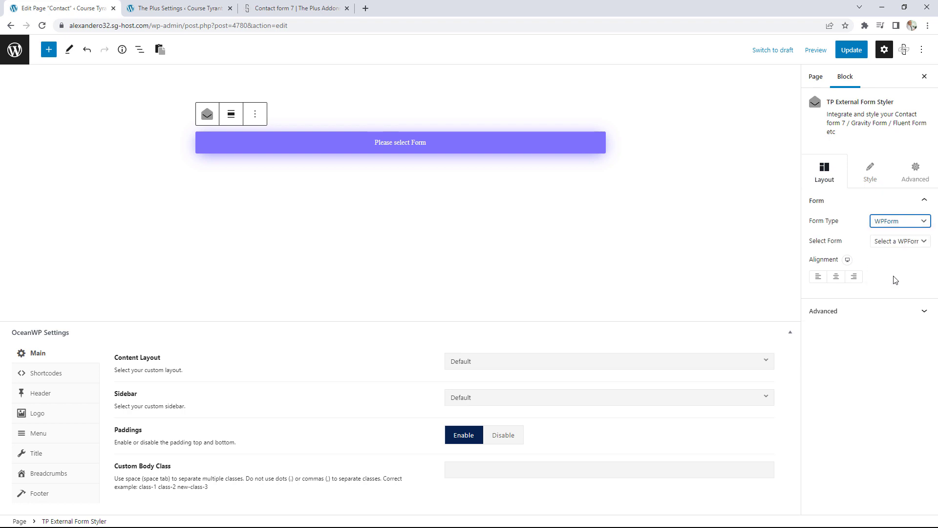
left_click(894, 241)
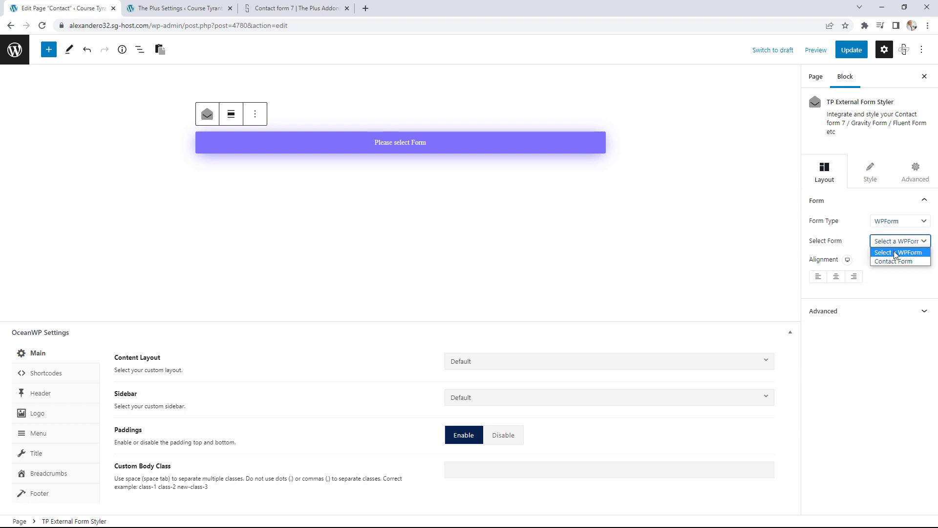
left_click(894, 262)
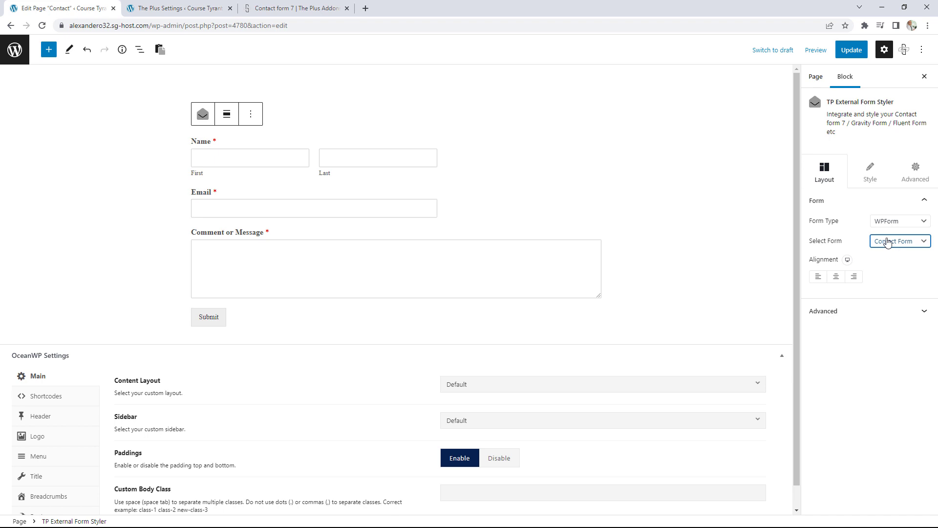
Set the form's label color to the coral red from the Plus Global Colors in the block's style settings.
left_click(867, 183)
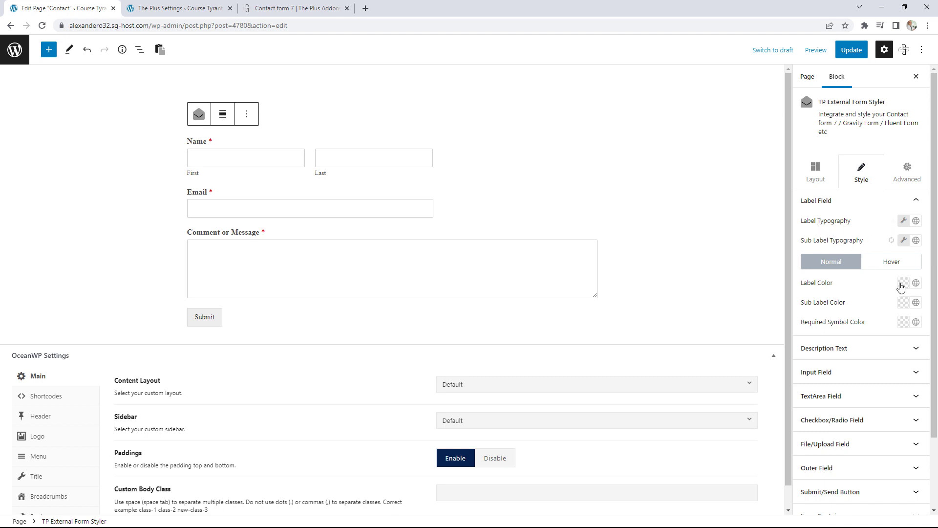
left_click(915, 283)
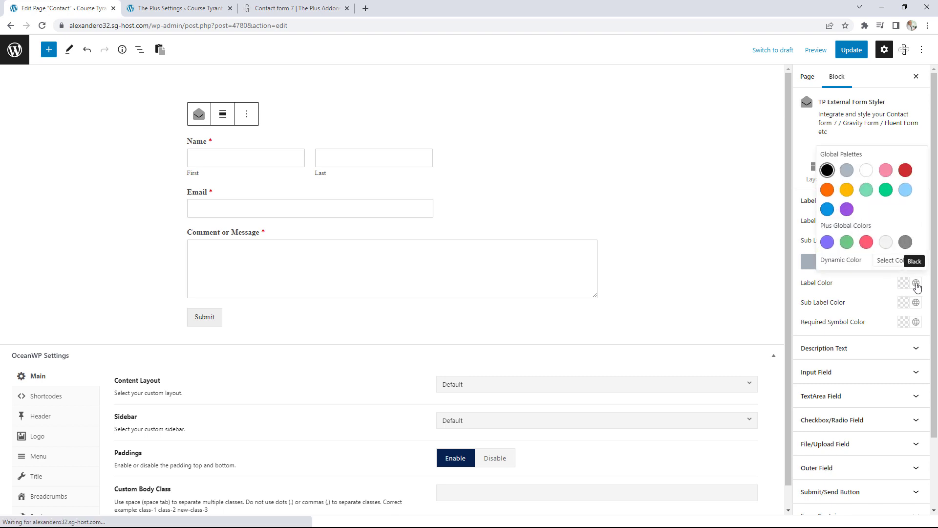
left_click(870, 246)
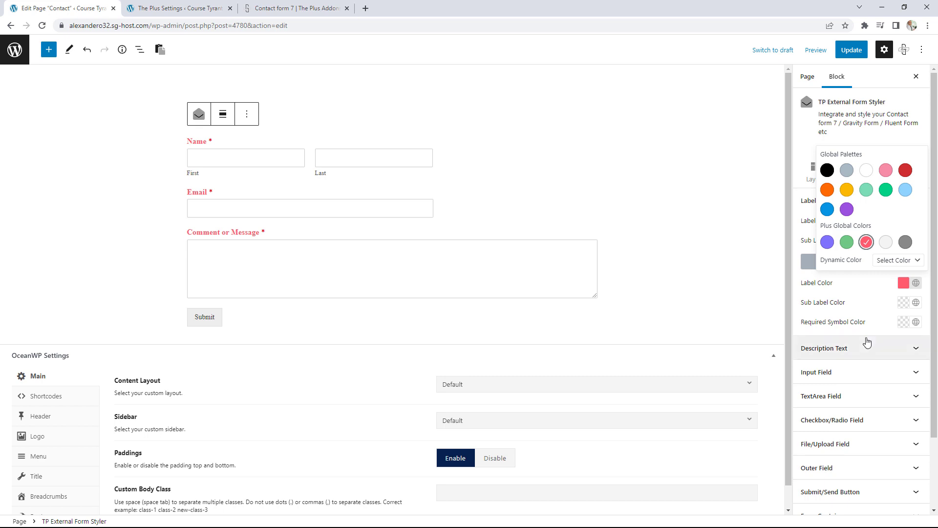
Look through the Description Text and Input Field style options of the form block.
left_click(859, 350)
left_click(860, 350)
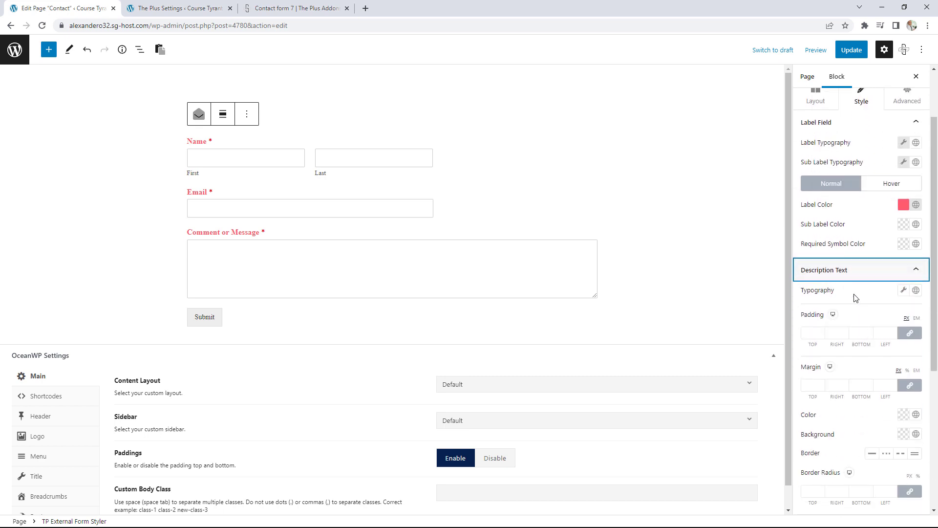
left_click(845, 273)
left_click(848, 292)
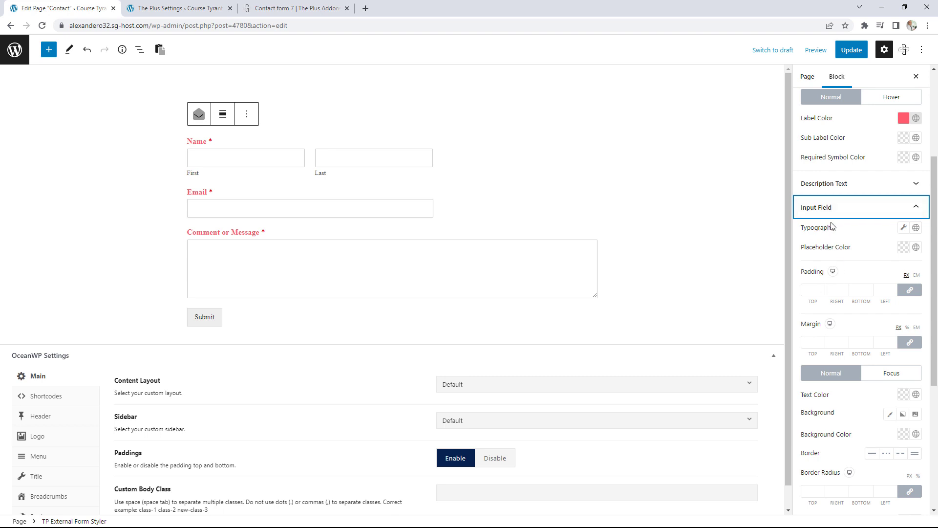
left_click(837, 214)
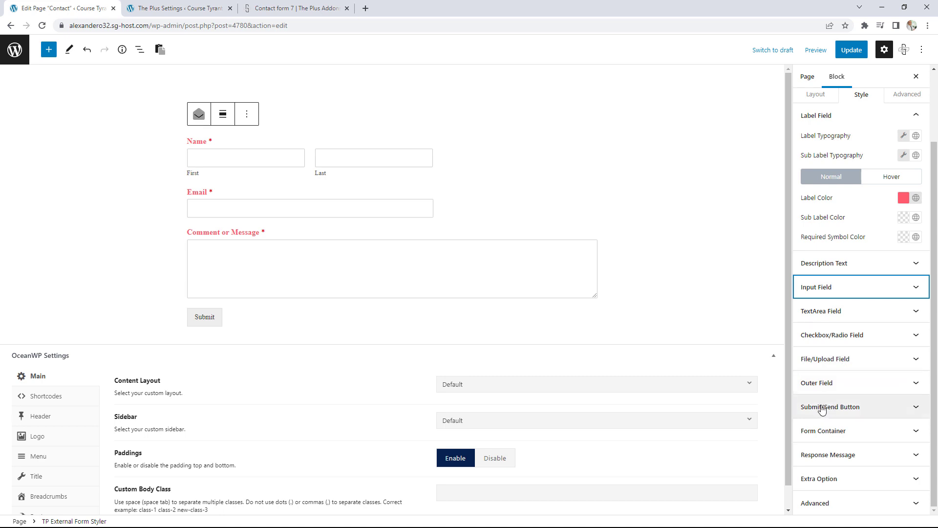
Set the form container's padding to 8 px on all sides.
left_click(829, 430)
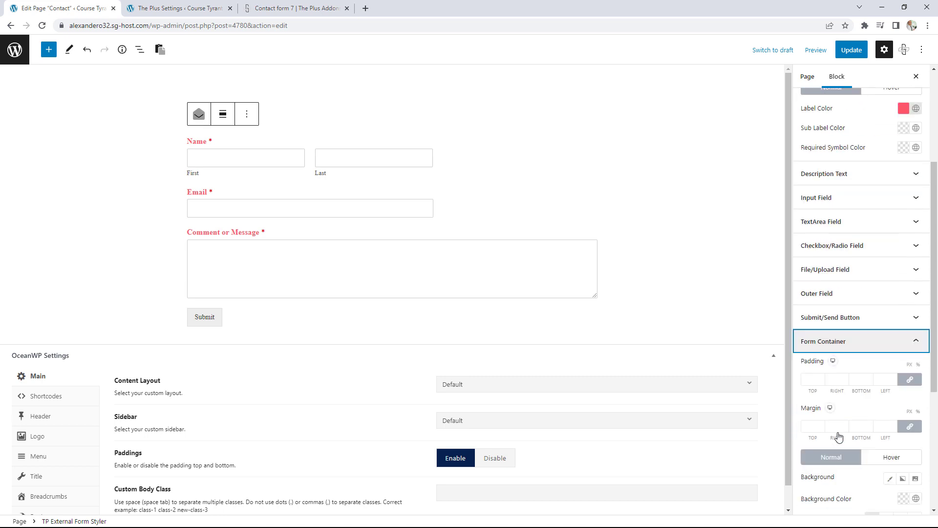
left_click(822, 245)
left_click(822, 246)
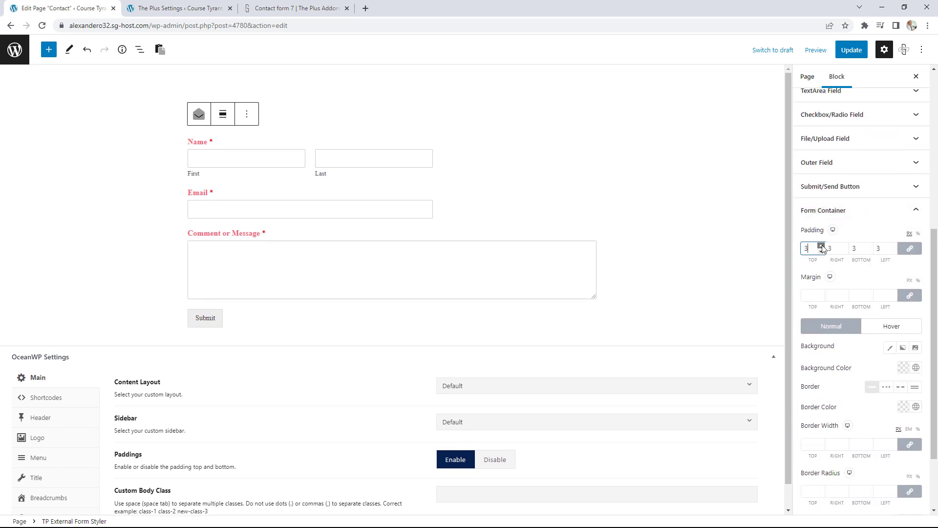
left_click(821, 245)
left_click(822, 245)
left_click(821, 245)
left_click(821, 245)
left_click(822, 245)
left_click(822, 245)
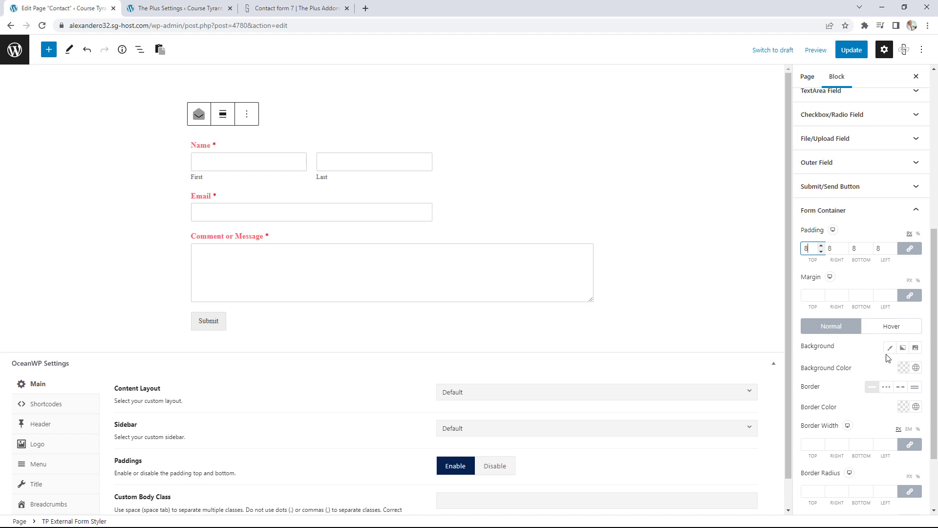
Try coral red as the form container's background color, and settle on the blue-gray from the Global Palettes.
left_click(916, 368)
left_click(866, 326)
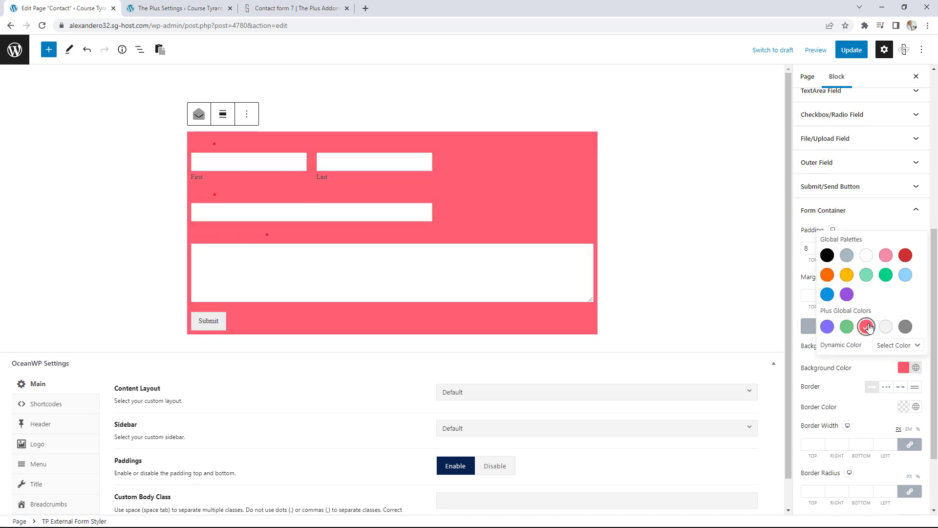
left_click(847, 256)
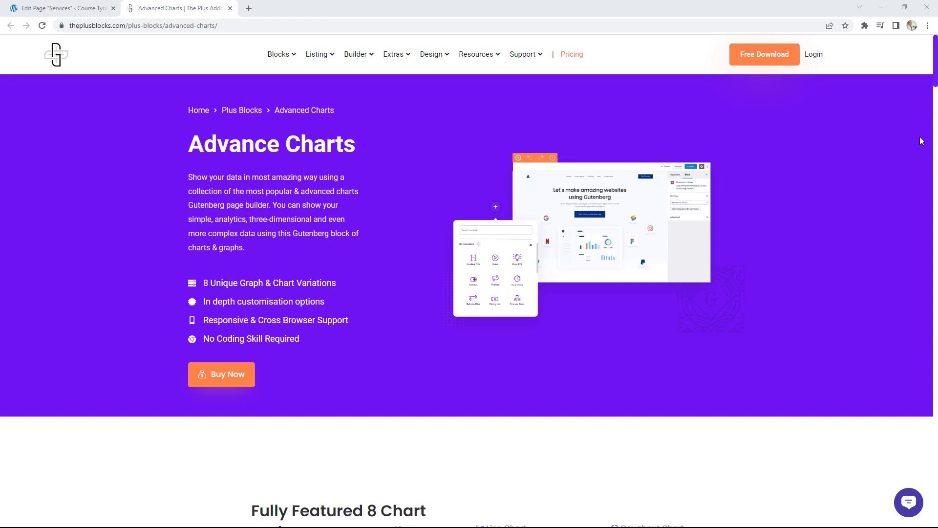
Switch to the Services page editor and insert a TP Advanced Chart block.
left_click(54, 11)
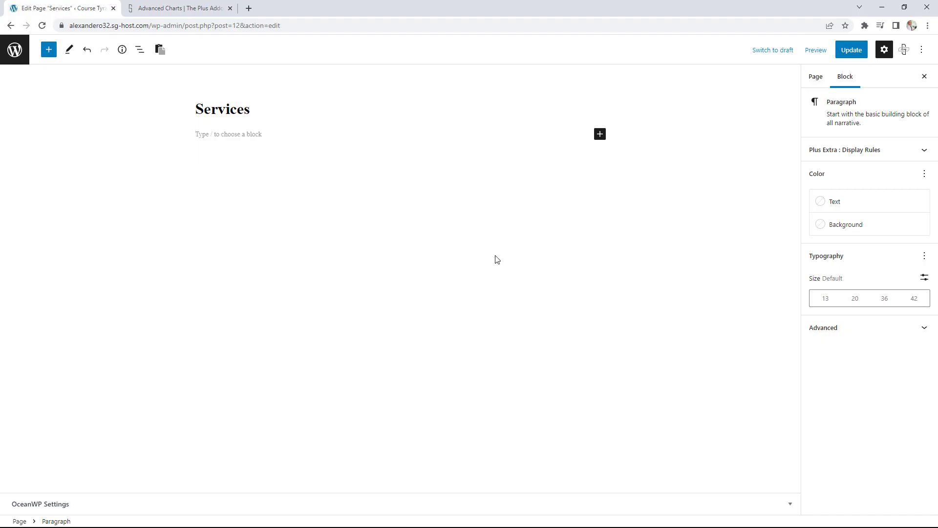
left_click(600, 134)
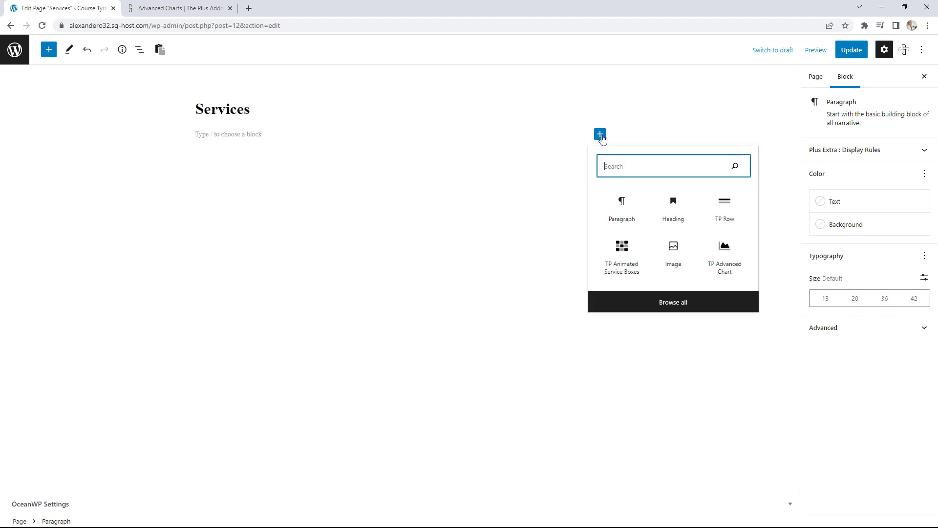
left_click(728, 258)
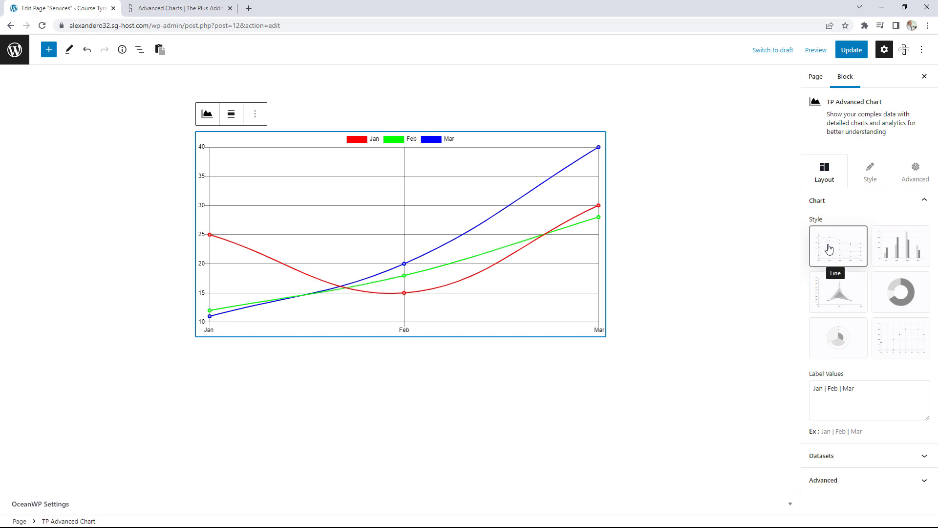
Try the bar style for the chart with its orientation set to Vertical.
left_click(903, 250)
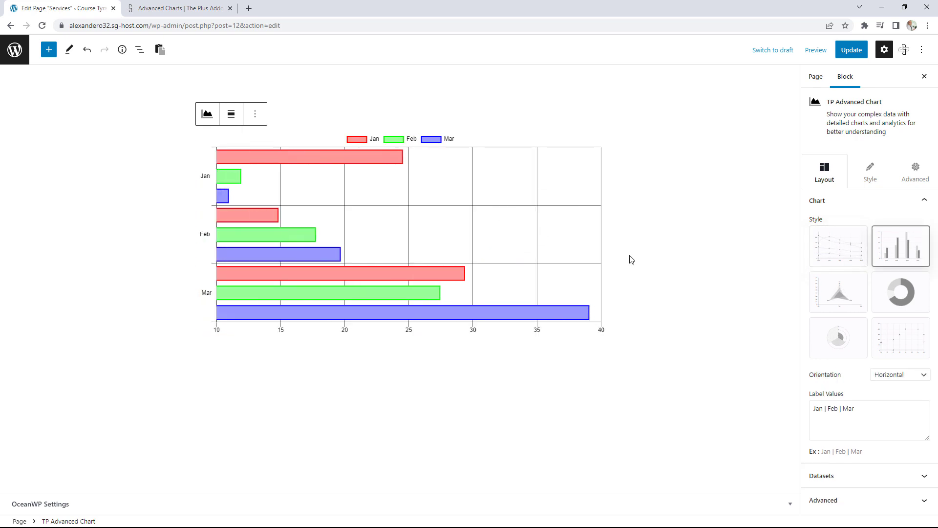
left_click(899, 374)
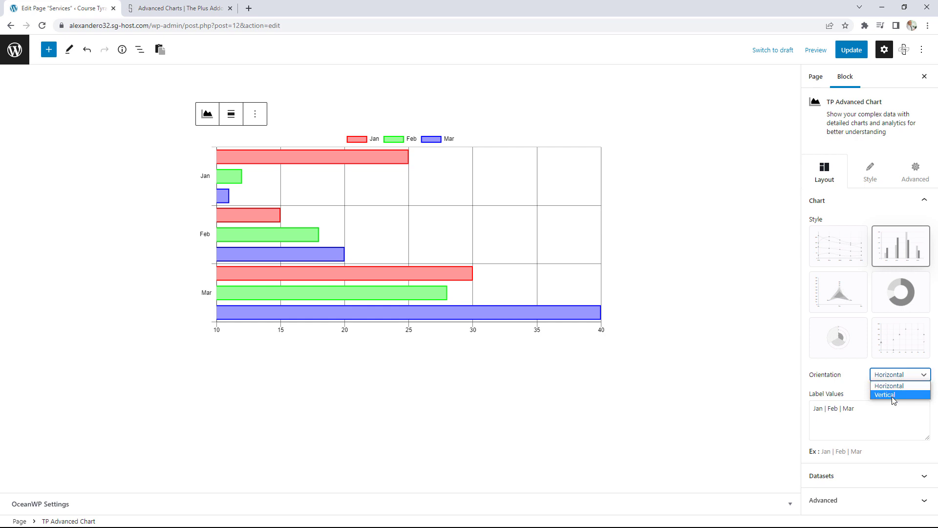
left_click(885, 392)
Preview the radar, doughnut, polar area and bubble chart styles and return to the Line style.
left_click(852, 303)
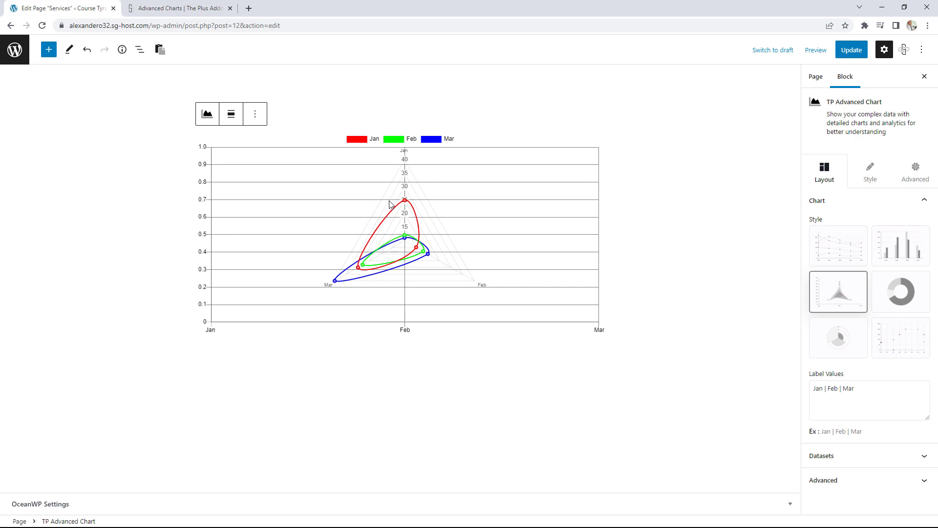
left_click(897, 305)
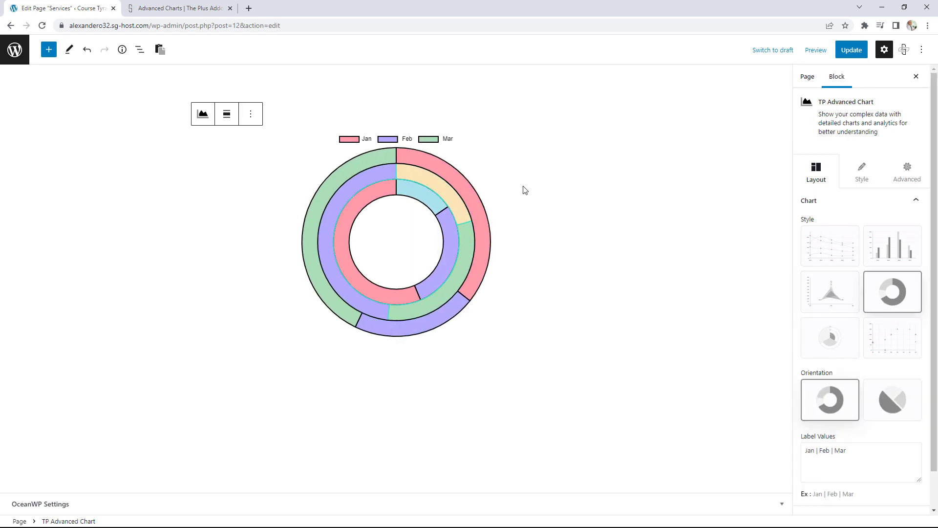
left_click(838, 338)
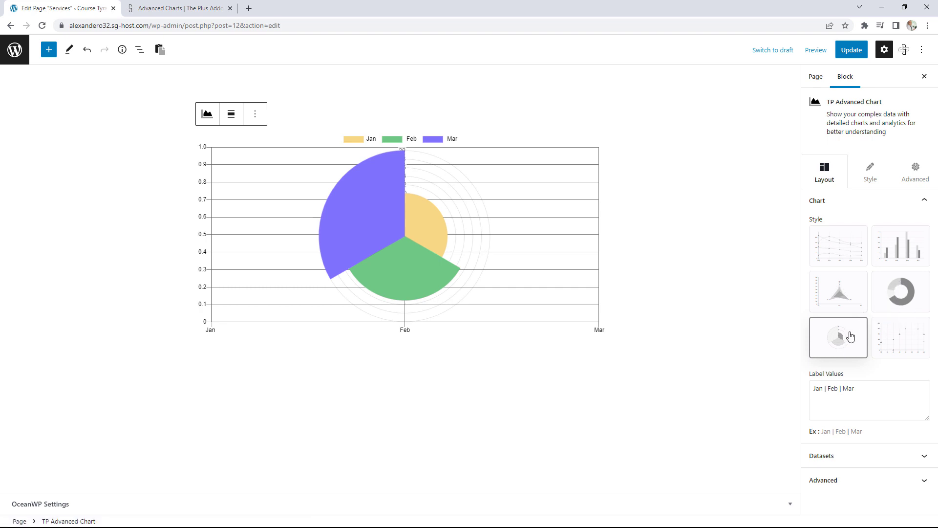
left_click(887, 343)
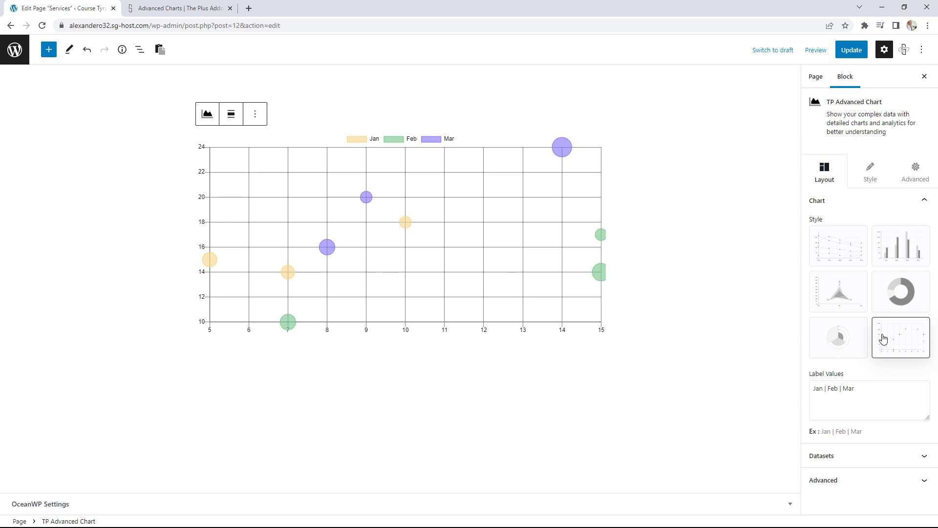
left_click(838, 253)
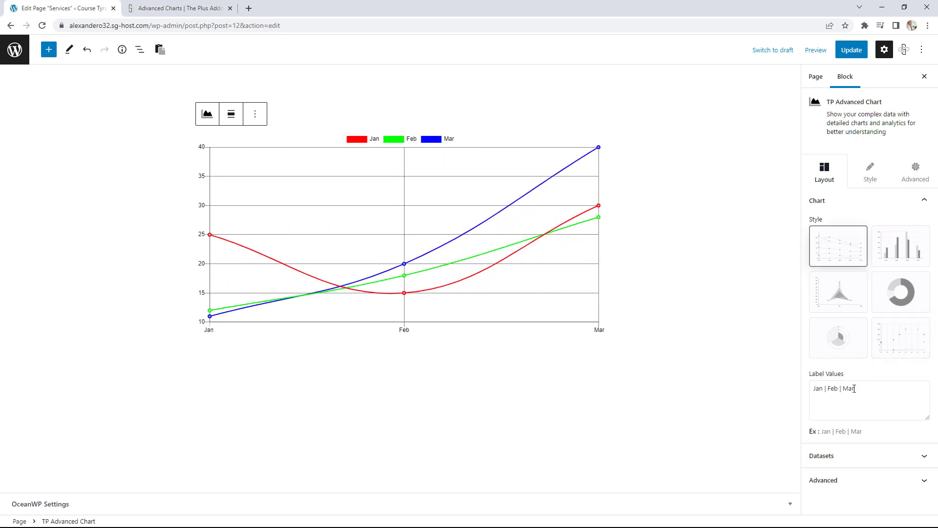
Examine the chart's label values and the label and data entries of the Jan dataset.
left_click_drag(864, 388, 824, 389)
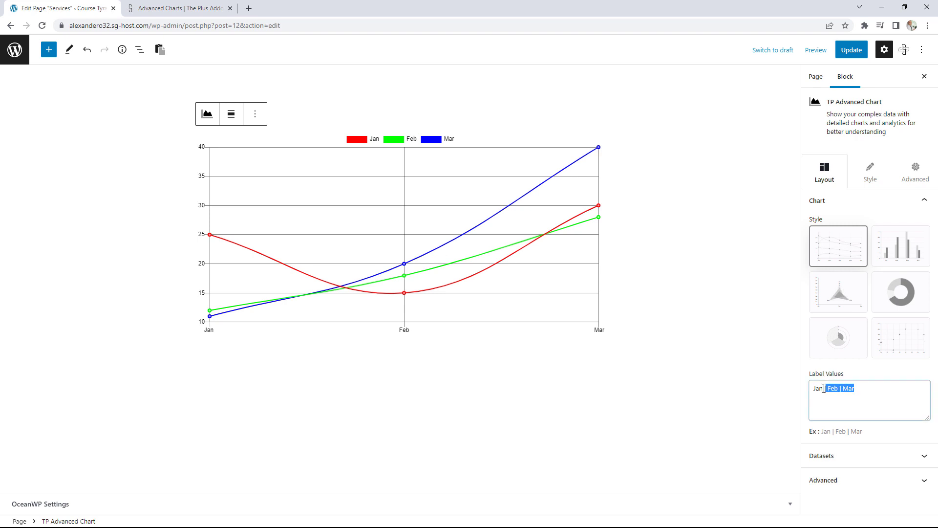
left_click(864, 454)
scroll(866, 450, "down", 1)
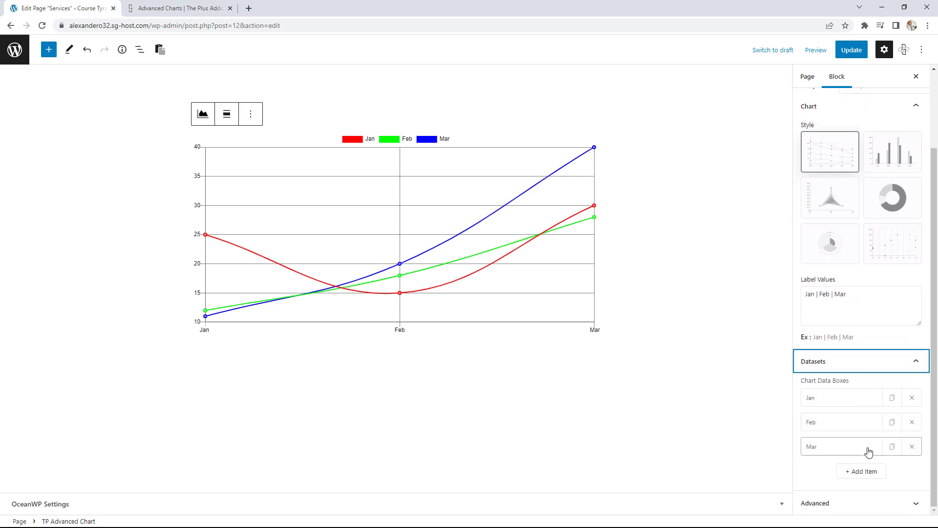
left_click(849, 398)
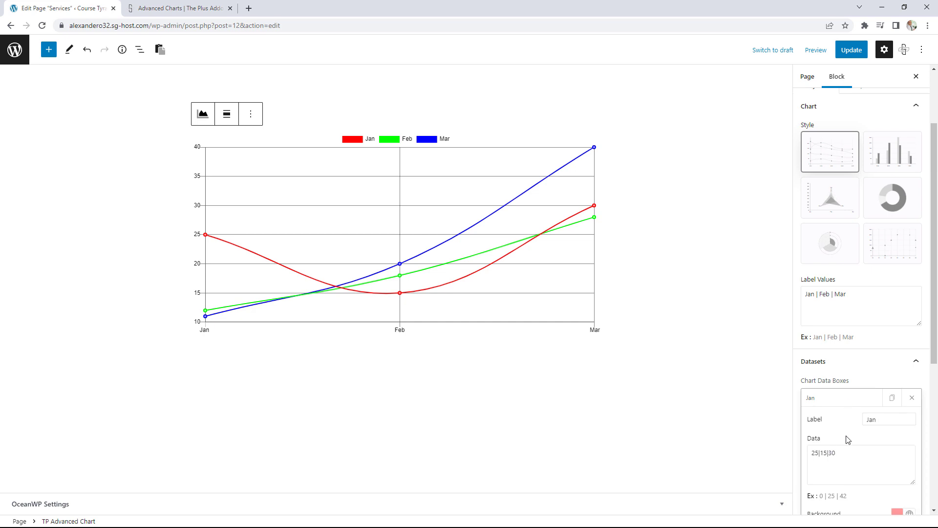
double_click(865, 420)
scroll(831, 475, "down", 3)
left_click(840, 327)
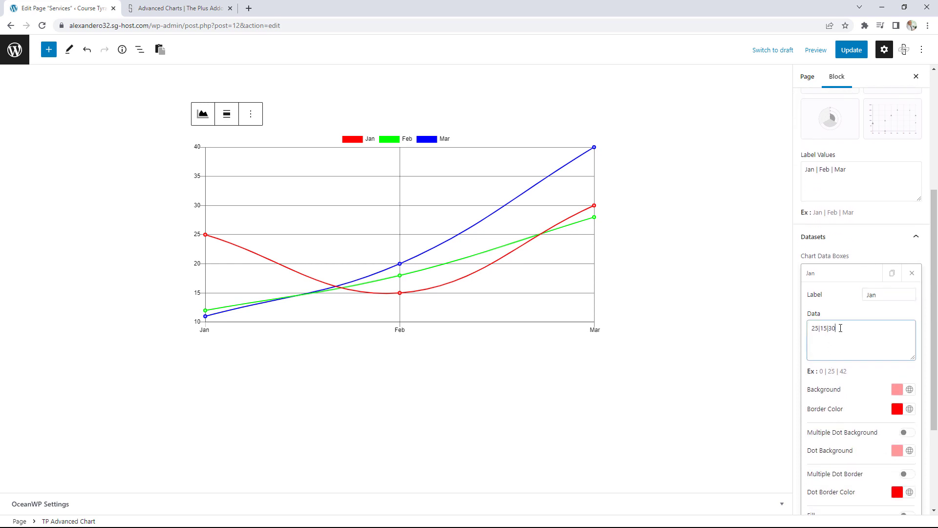
left_click_drag(840, 328, 822, 330)
Change the chart to the doughnut style and set its orientation to the pie variant.
scroll(837, 251, "up", 5)
left_click(889, 279)
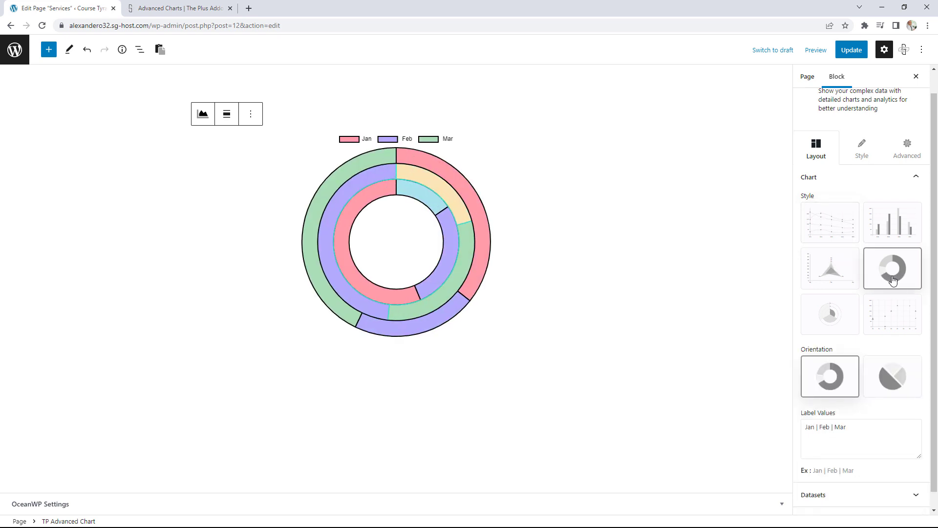
scroll(892, 293, "down", 1)
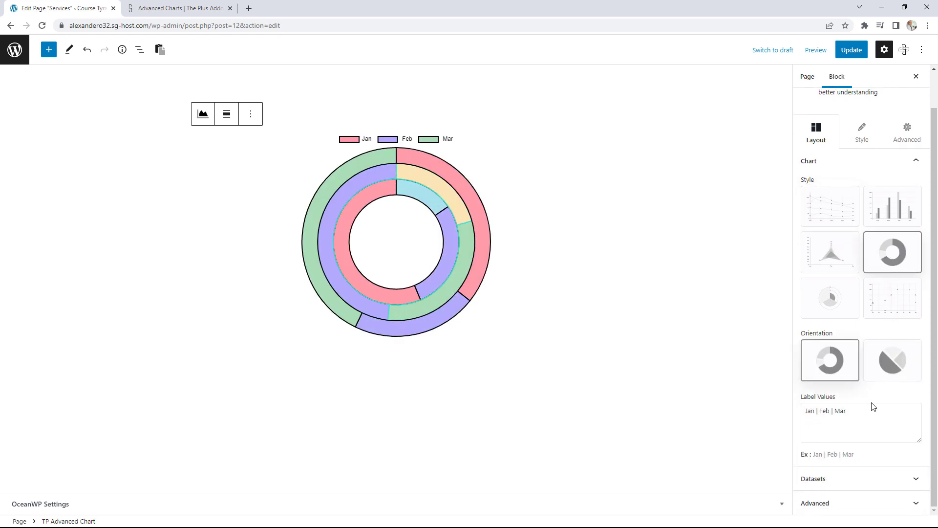
left_click(895, 360)
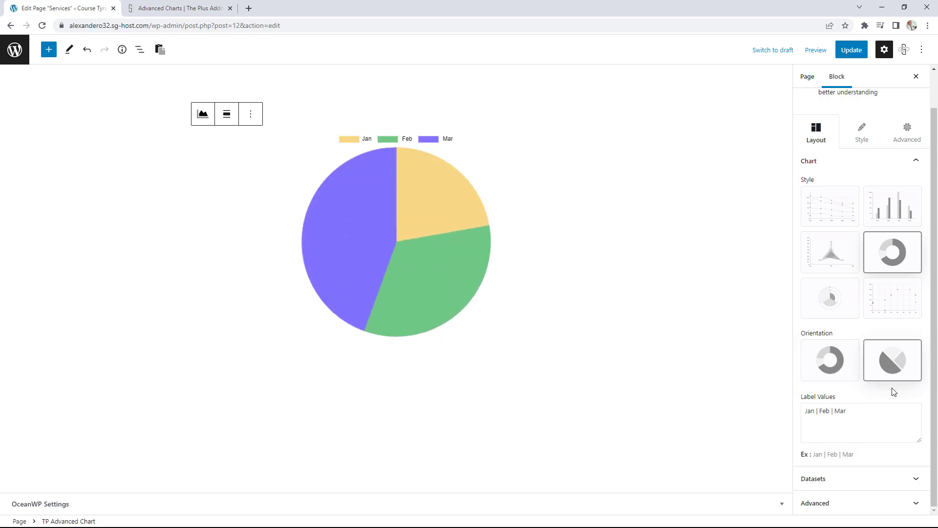
Examine the pie chart's dataset entries for data, background and border color against the chart slices.
left_click(874, 478)
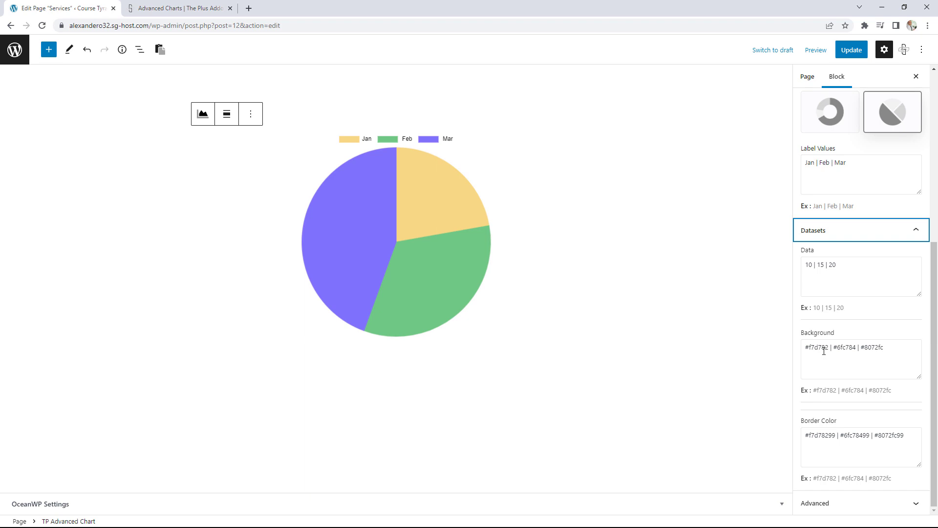
left_click_drag(815, 266, 803, 266)
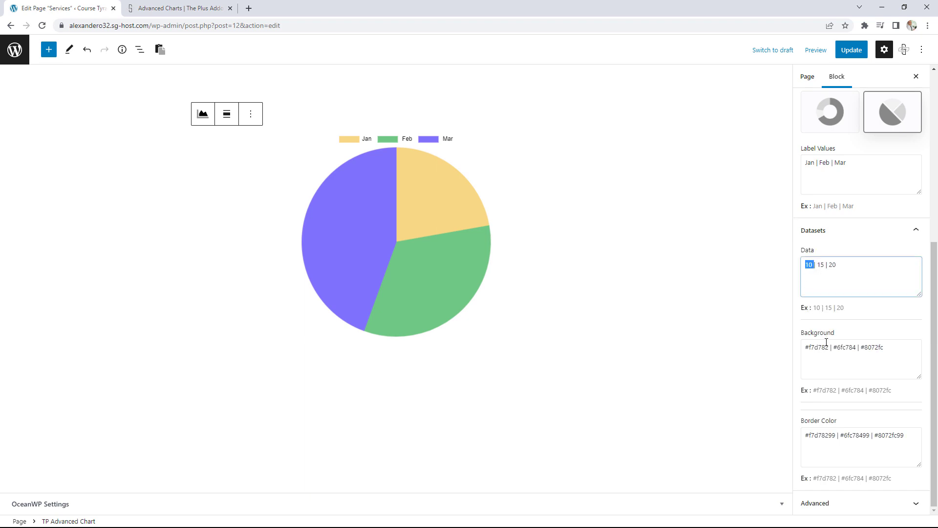
left_click_drag(829, 348, 811, 347)
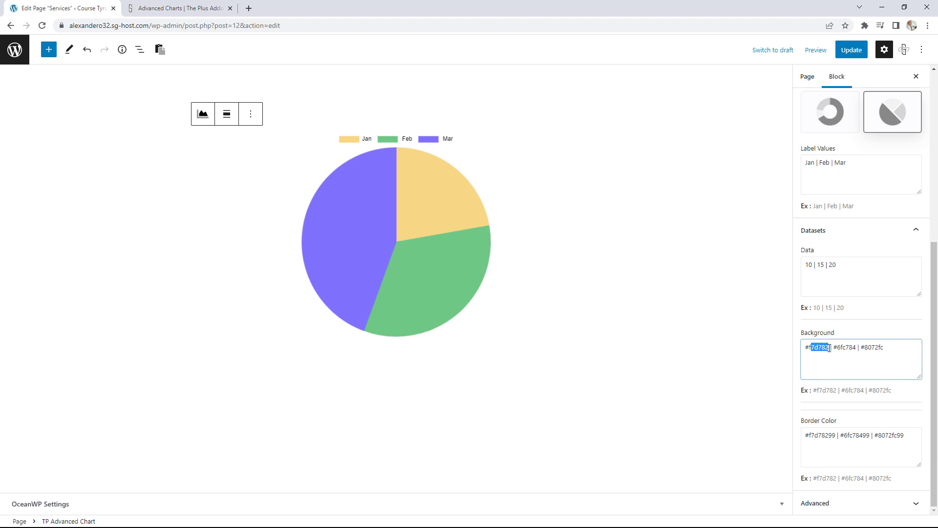
left_click(829, 347)
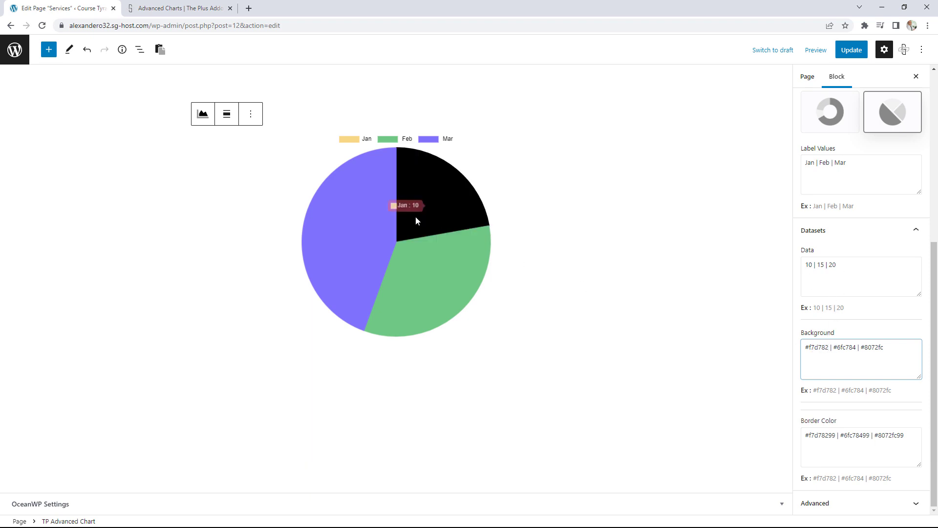
left_click(826, 434)
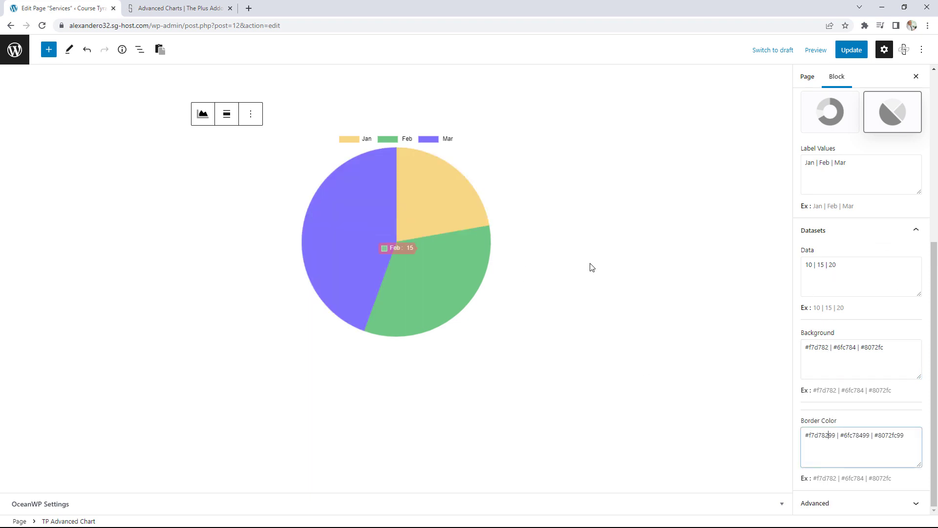
scroll(859, 303, "up", 5)
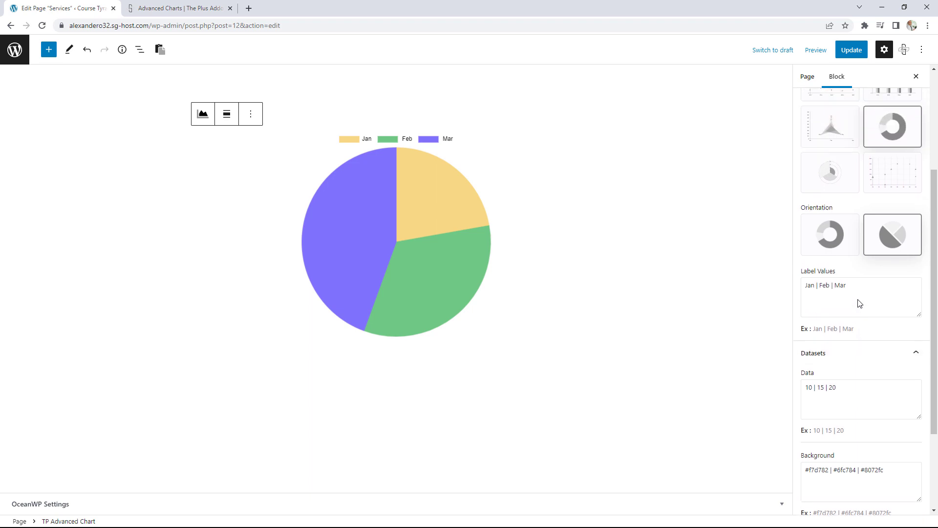
scroll(859, 304, "up", 1)
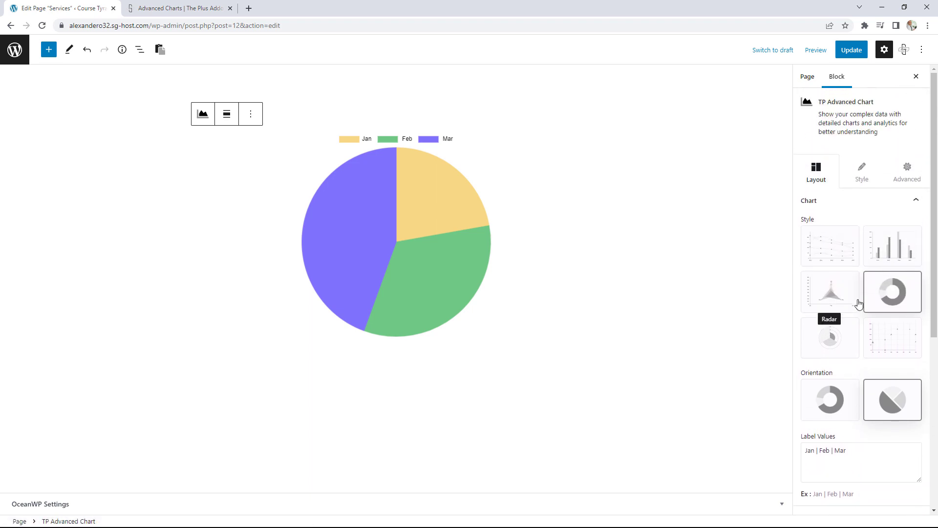
Change the chart to the bar style with a bar size of 25 and a bar space of 36.
left_click(827, 298)
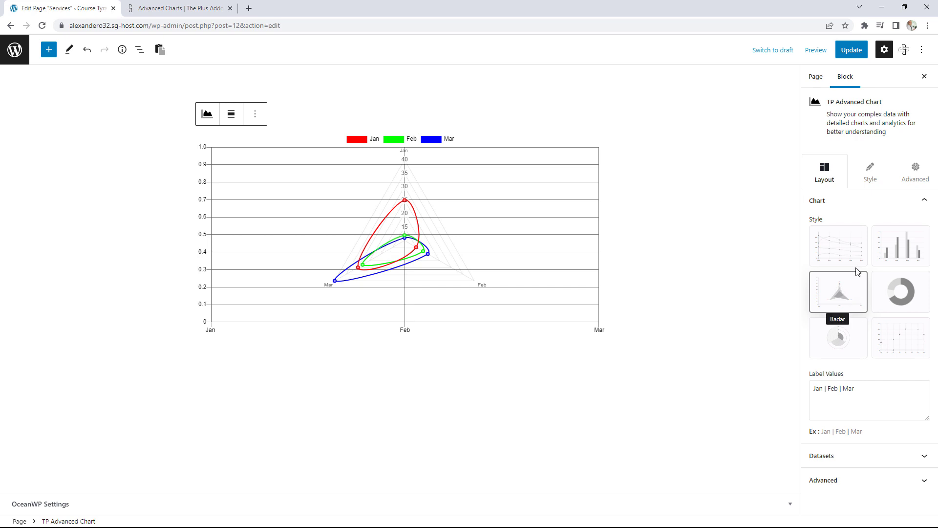
left_click(901, 253)
left_click(877, 173)
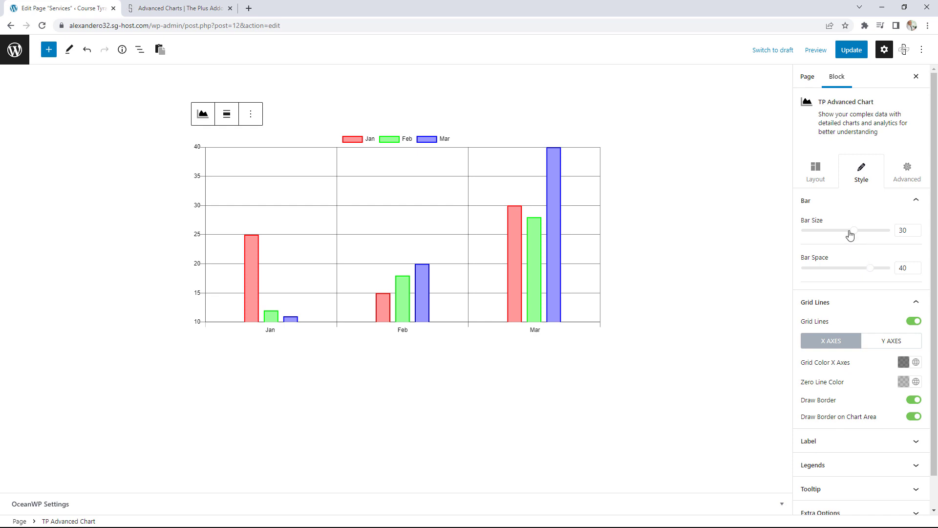
left_click_drag(855, 230, 846, 230)
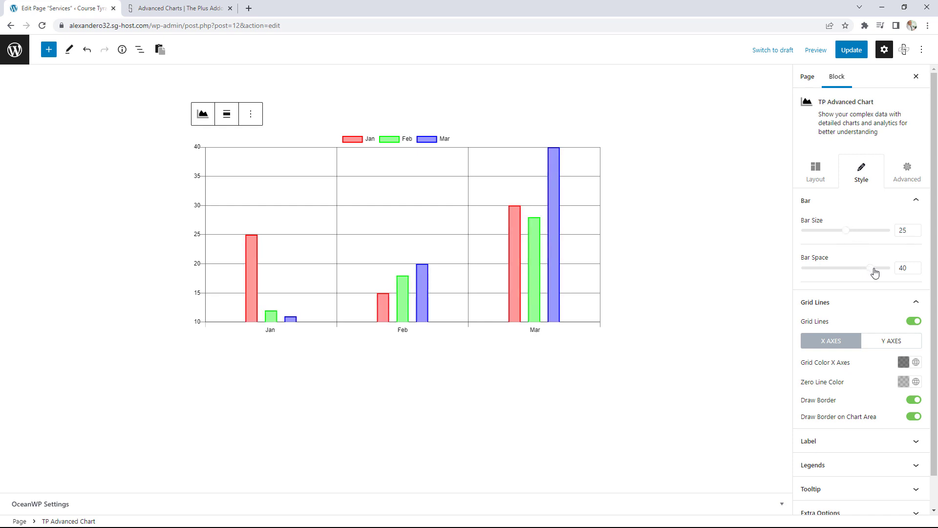
left_click_drag(870, 268, 863, 267)
Set the size of the chart's axis labels to 26.
scroll(848, 307, "down", 1)
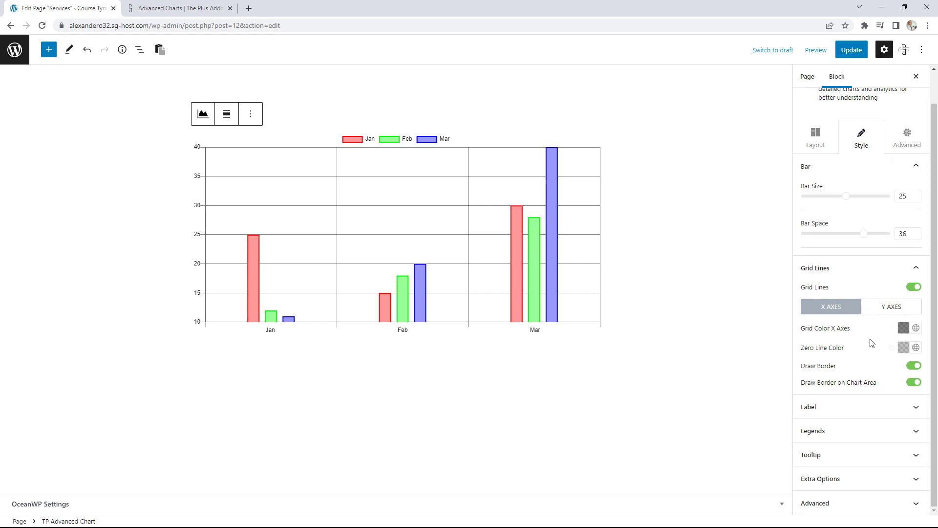
left_click(856, 407)
scroll(856, 405, "down", 2)
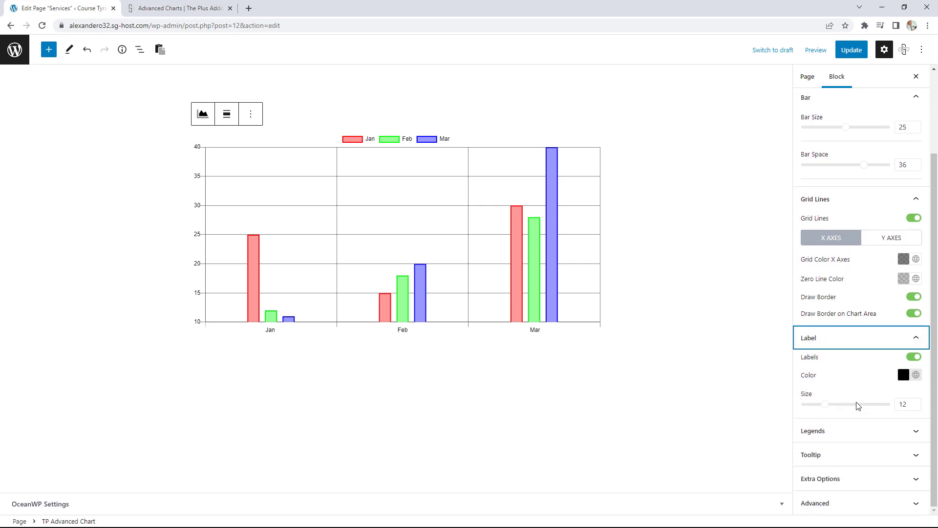
left_click_drag(825, 404, 848, 404)
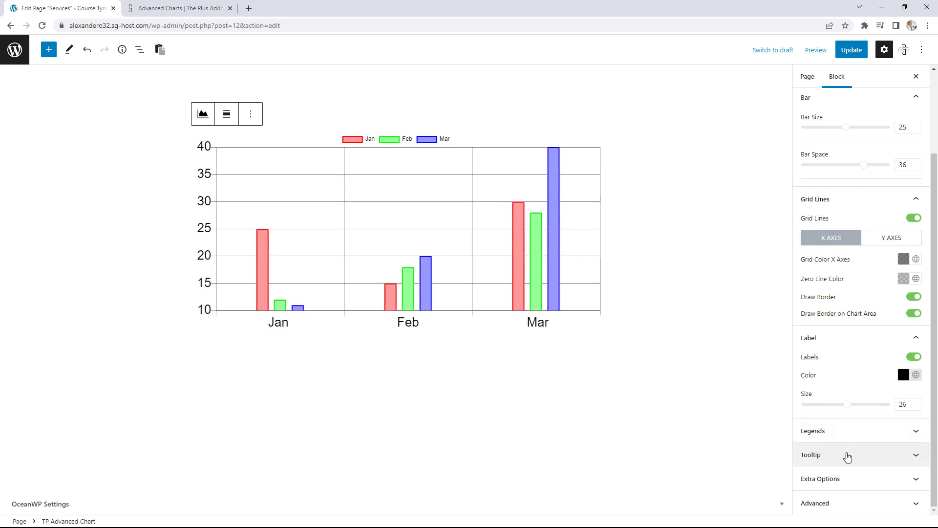
Set the chart's animation to easeInOutQuart with a duration of 2801 in the extra options.
left_click(859, 485)
scroll(882, 416, "down", 1)
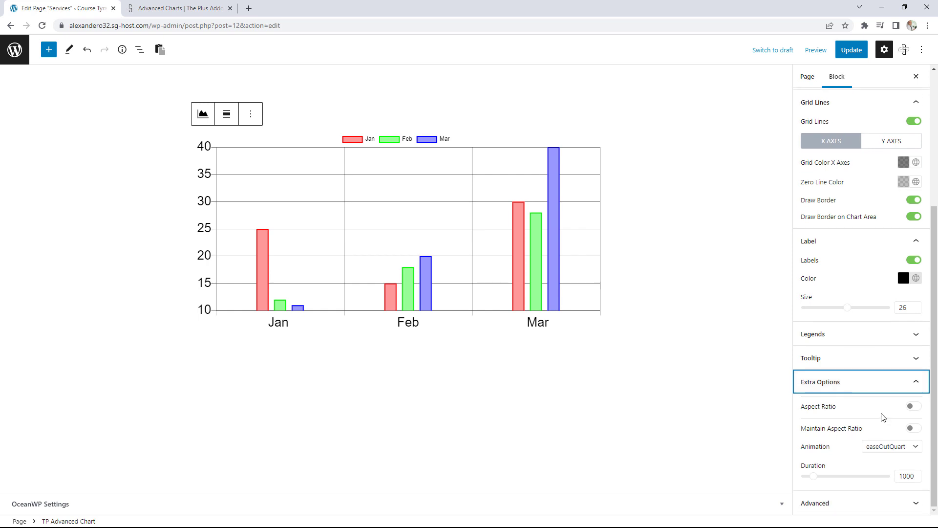
left_click(880, 446)
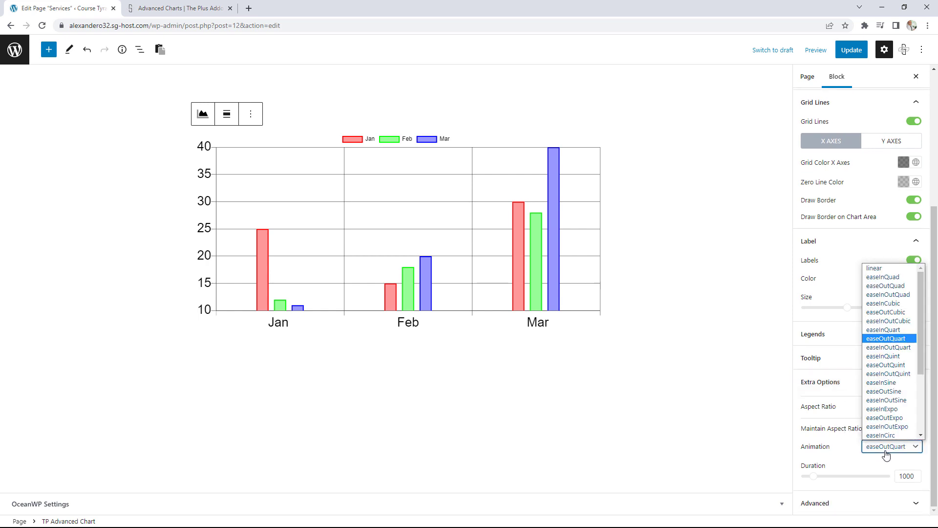
left_click(882, 348)
left_click(883, 446)
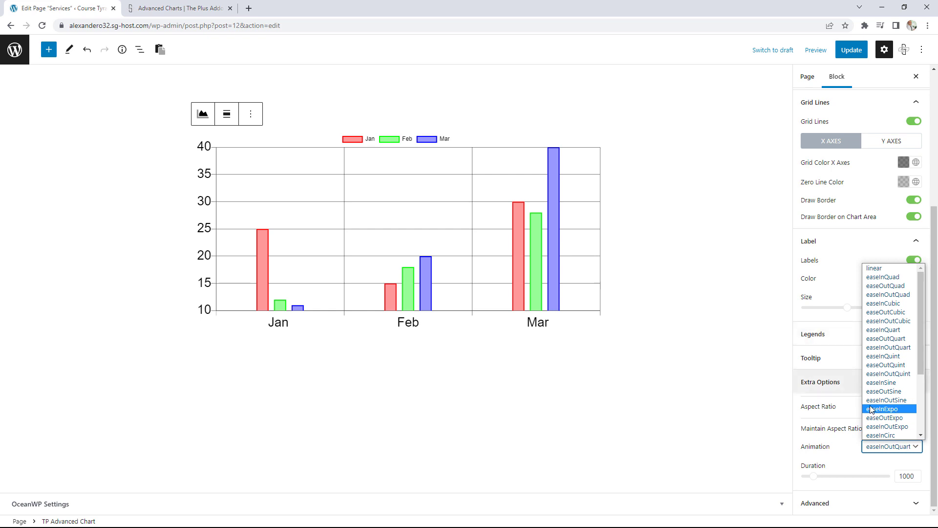
mouse_move(813, 477)
left_mouse_down()
mouse_move(849, 478)
mouse_move(828, 478)
left_mouse_up()
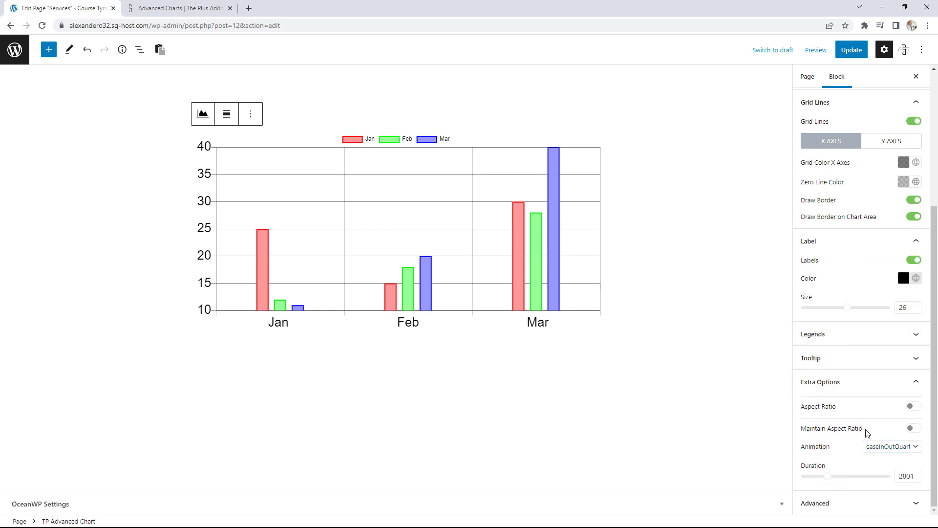
scroll(867, 433, "up", 5)
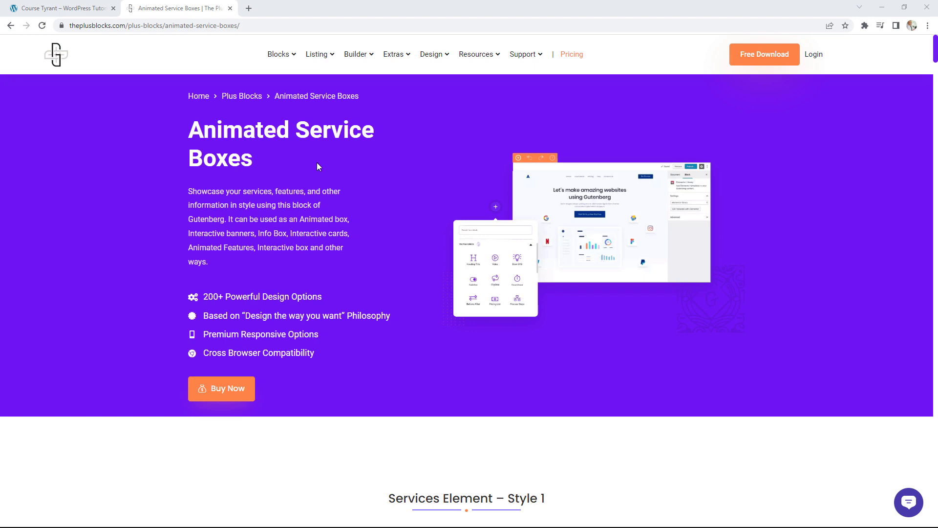
Examine how the service list and the SEO, Sales, Security and Web Design columns on the live home page react to pointing.
left_click(64, 8)
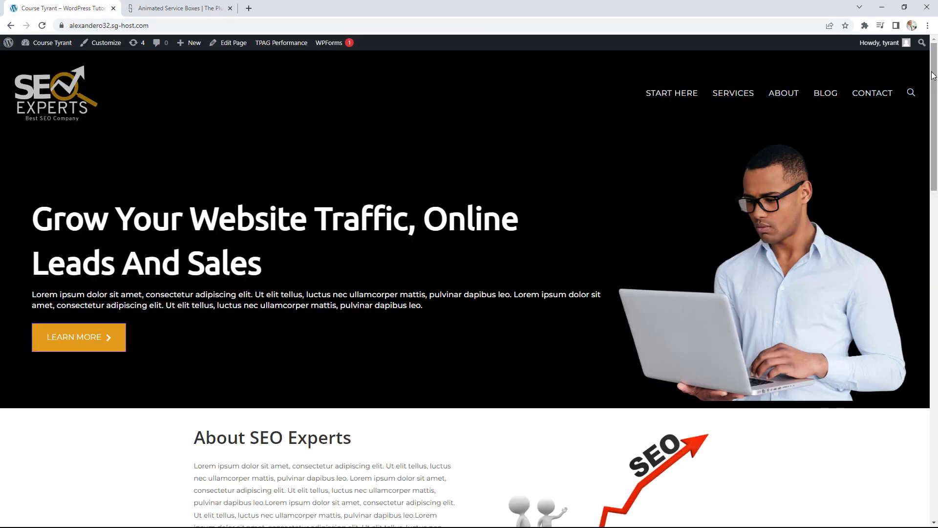
left_click_drag(928, 77, 929, 205)
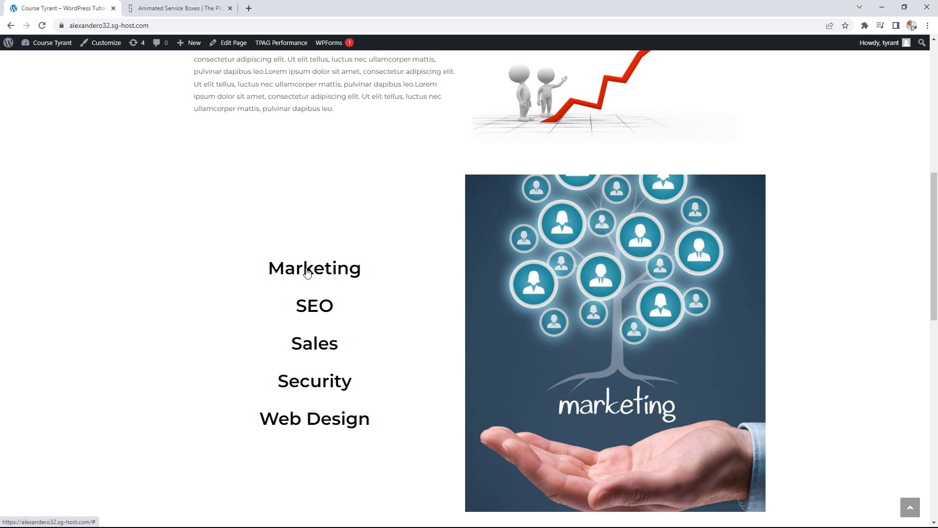
mouse_move(318, 306)
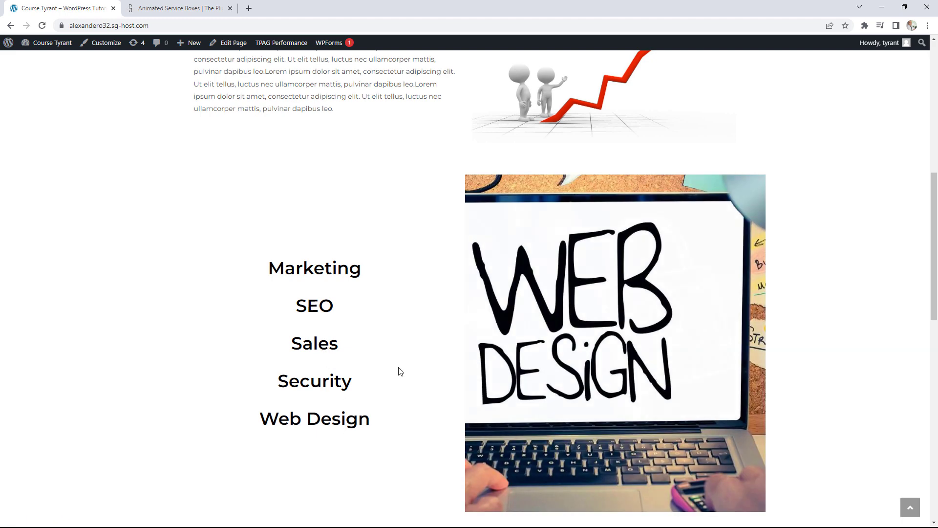
scroll(399, 372, "down", 7)
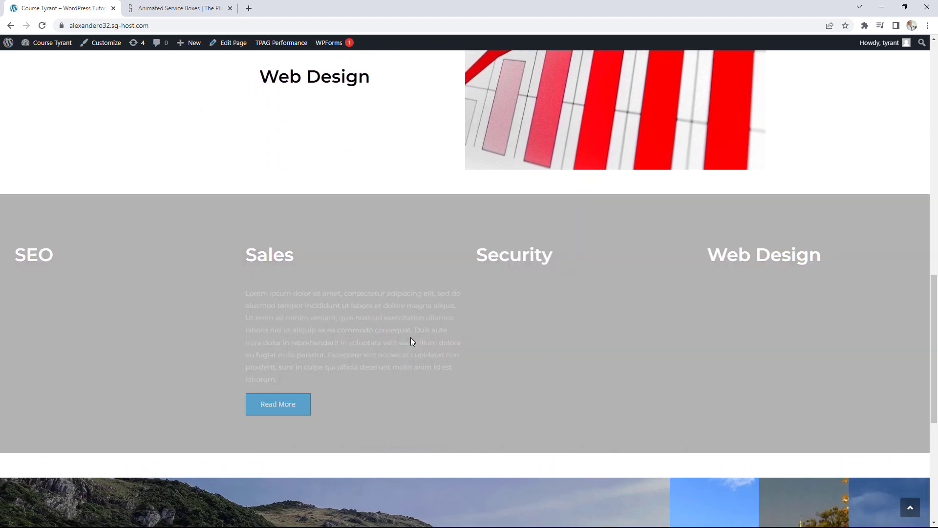
mouse_move(163, 263)
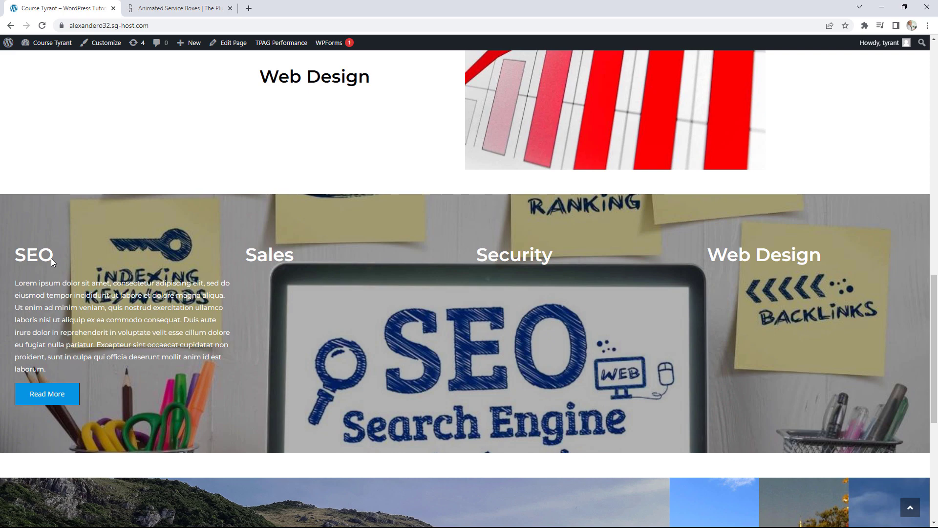
mouse_move(283, 254)
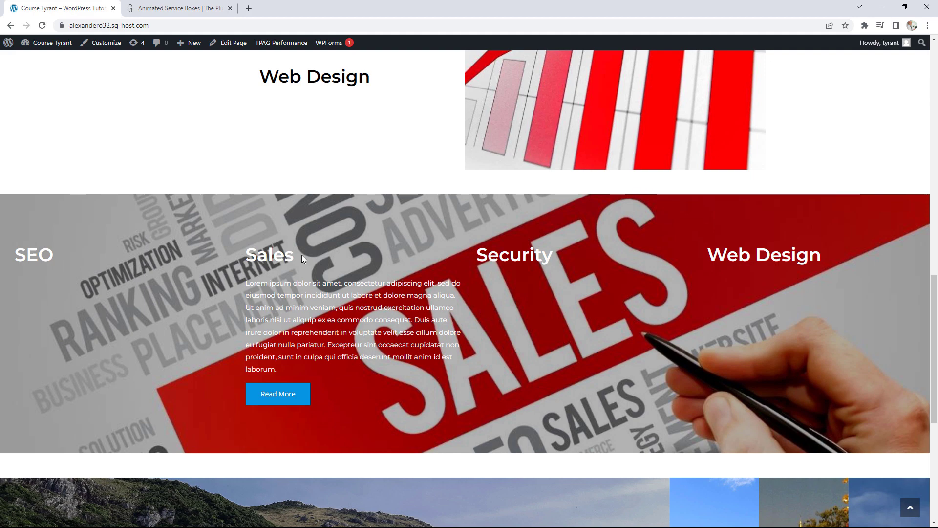
mouse_move(508, 256)
mouse_move(764, 250)
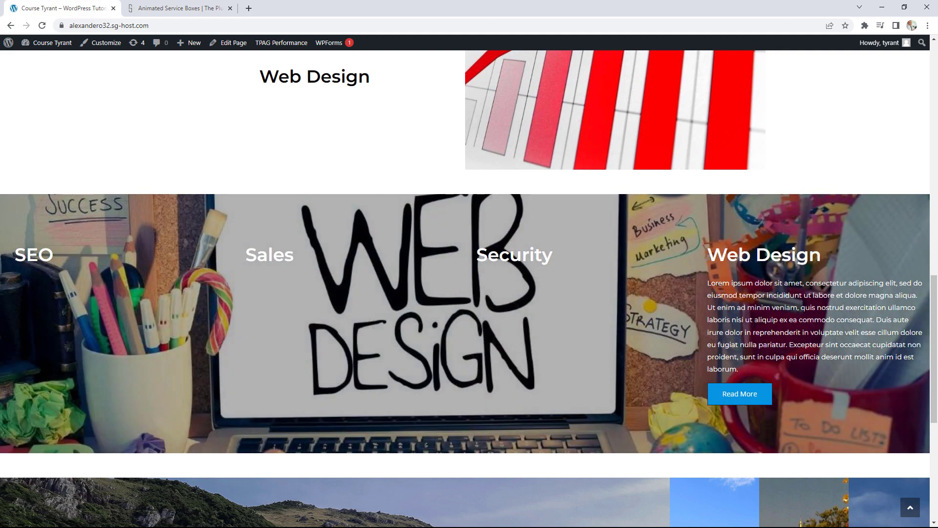
mouse_move(668, 267)
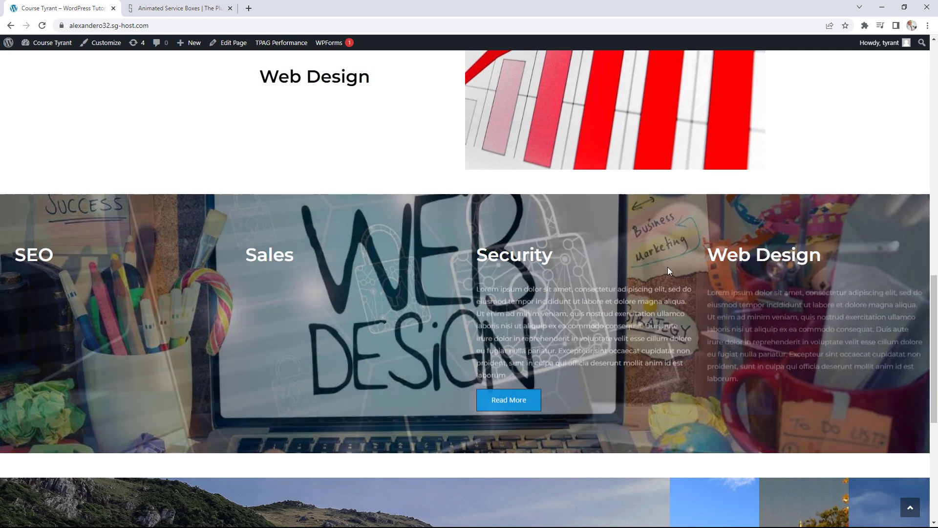
Examine the expanding country image panels, including Thailand and Argentina, near the end of the live home page.
scroll(665, 259, "down", 2)
scroll(664, 254, "down", 5)
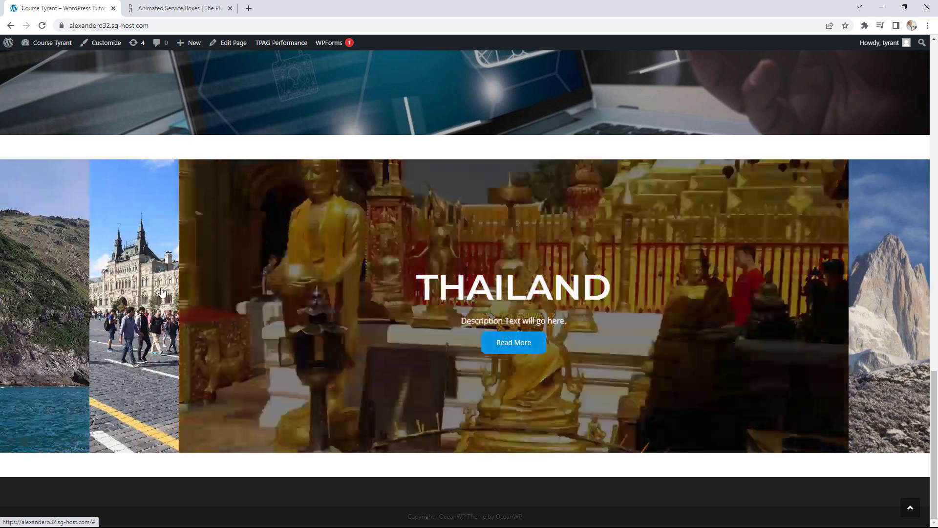
mouse_move(163, 292)
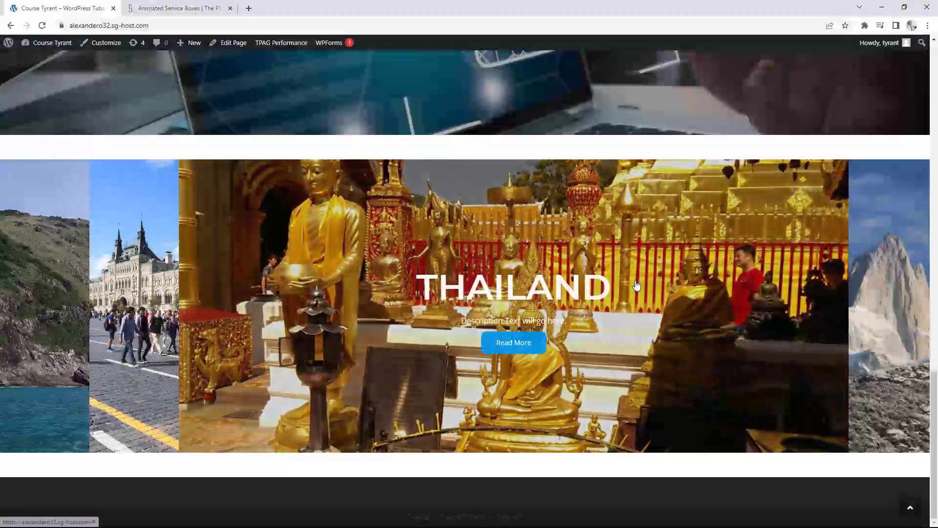
mouse_move(849, 256)
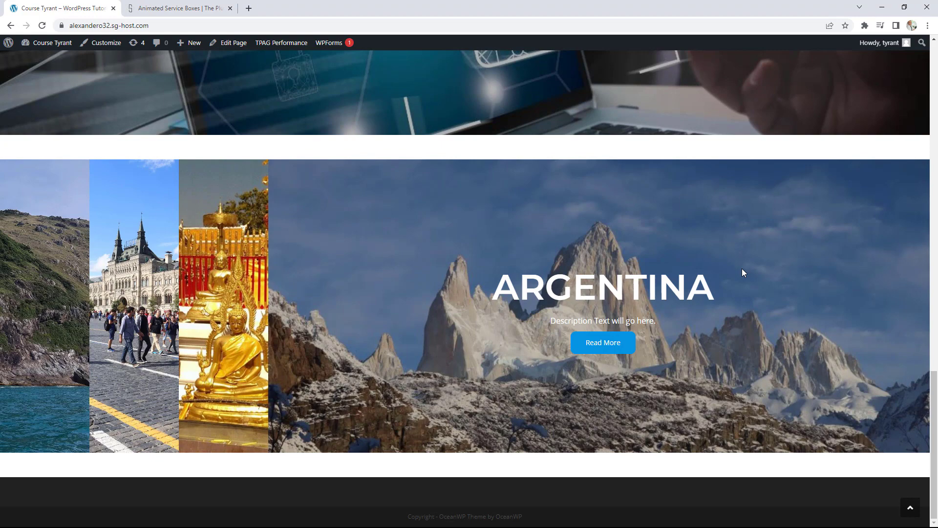
scroll(736, 280, "up", 7)
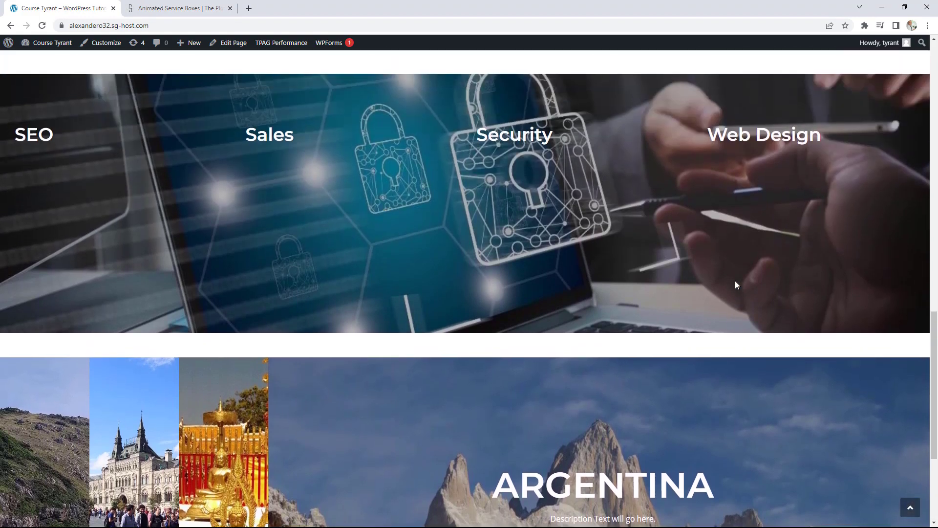
scroll(735, 283, "up", 8)
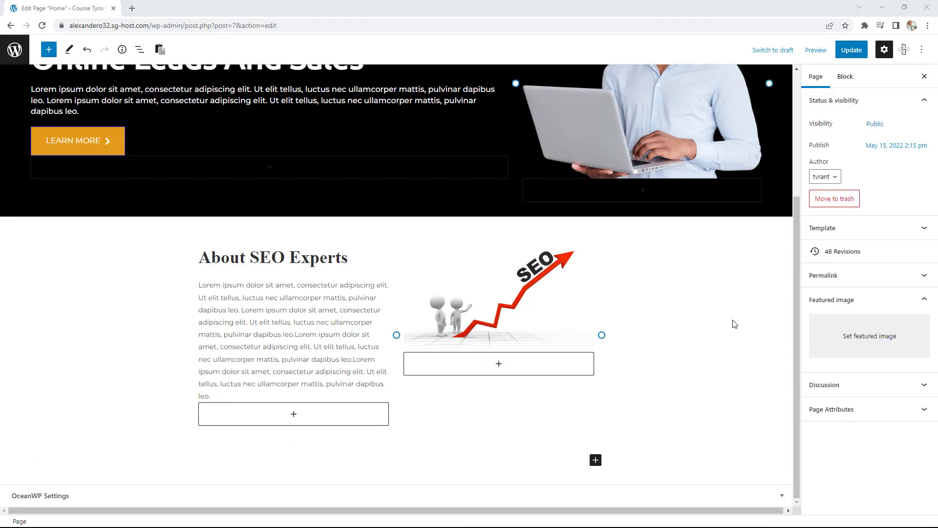
Insert a TP Animated Service Boxes block below the About SEO Experts section of the Home page.
left_click(595, 460)
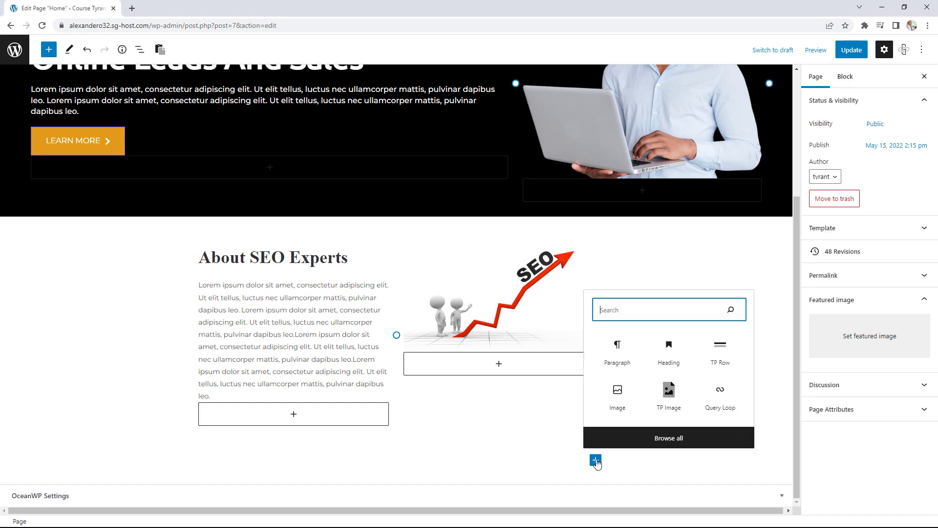
left_click(668, 438)
scroll(134, 314, "down", 15)
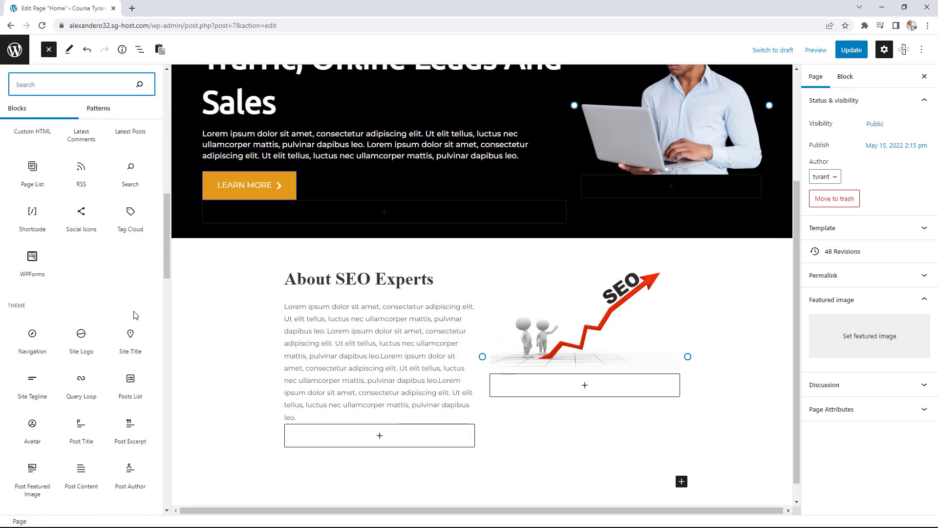
scroll(133, 313, "down", 10)
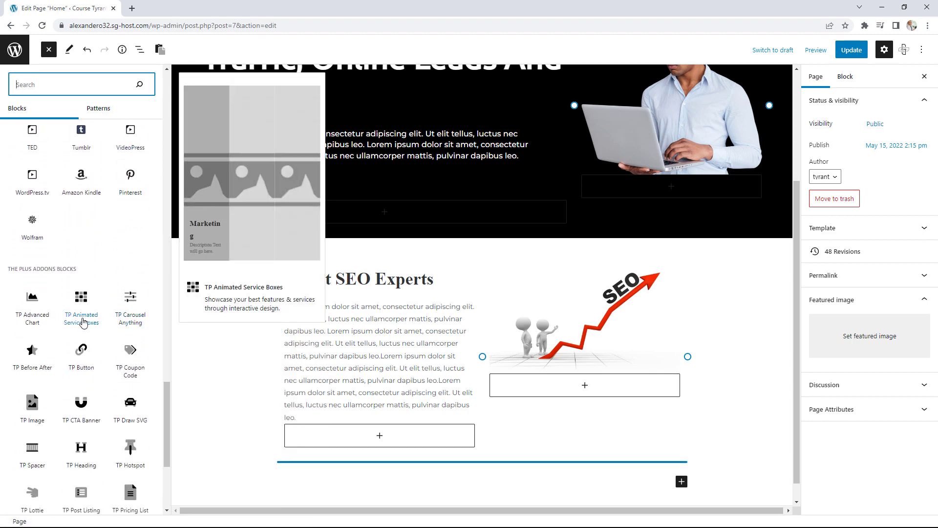
left_click_drag(86, 321, 82, 318)
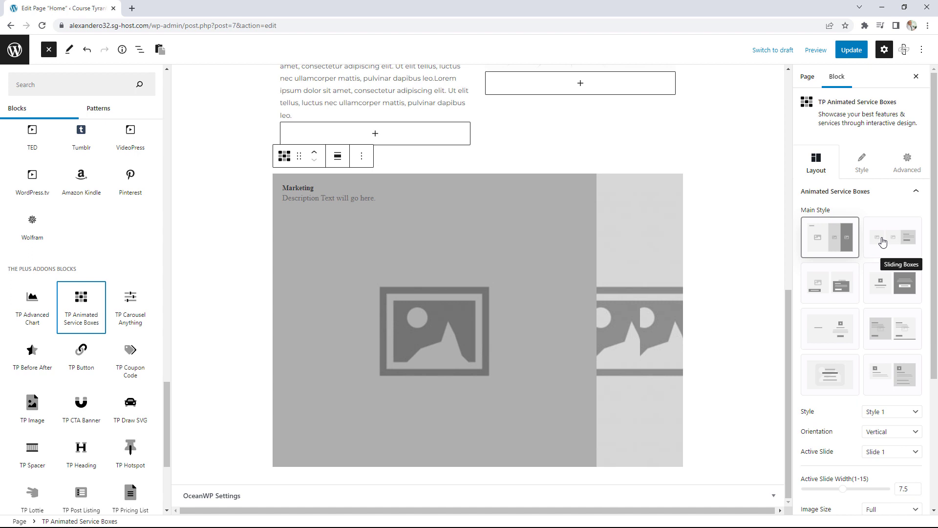
Apply the main style that lists the service titles beside a single image, compare Style 2, and settle on Style 1.
left_click(889, 385)
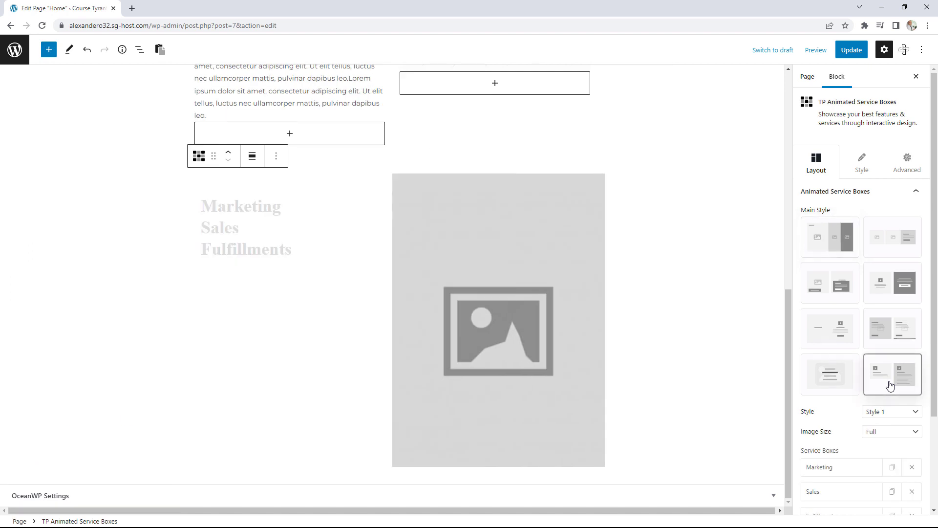
scroll(881, 359, "down", 2)
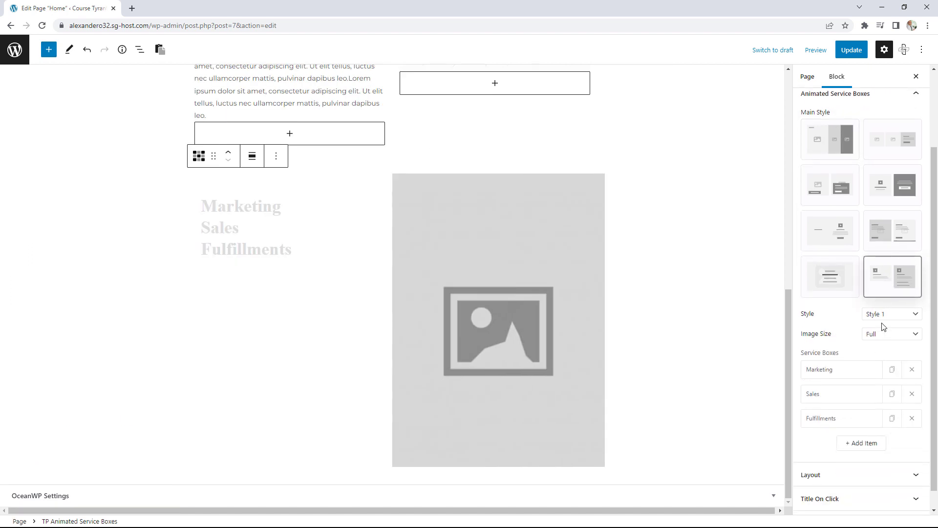
left_click(883, 319)
left_click(881, 332)
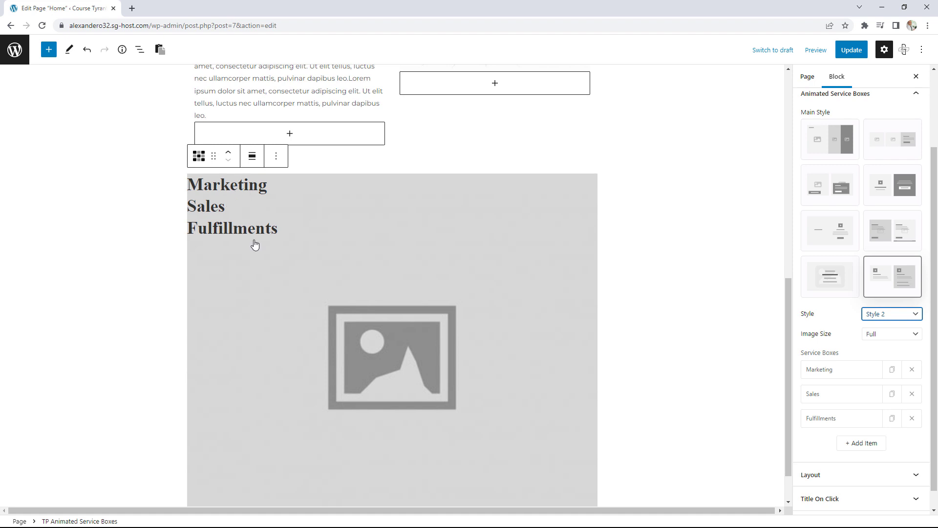
left_click(878, 317)
left_click(880, 326)
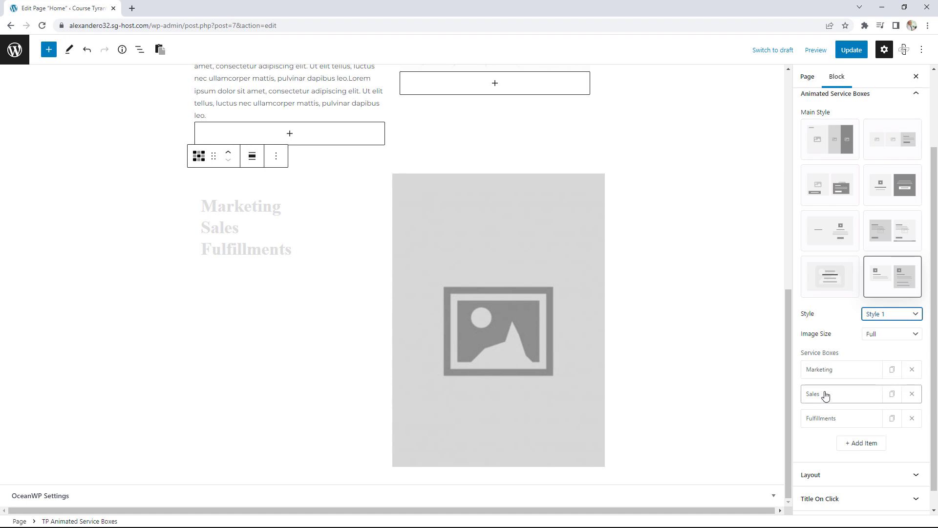
Set up service boxes titled Marketing, SEO, Sales, Security and Web Design, each with a matching featured image.
left_click(841, 368)
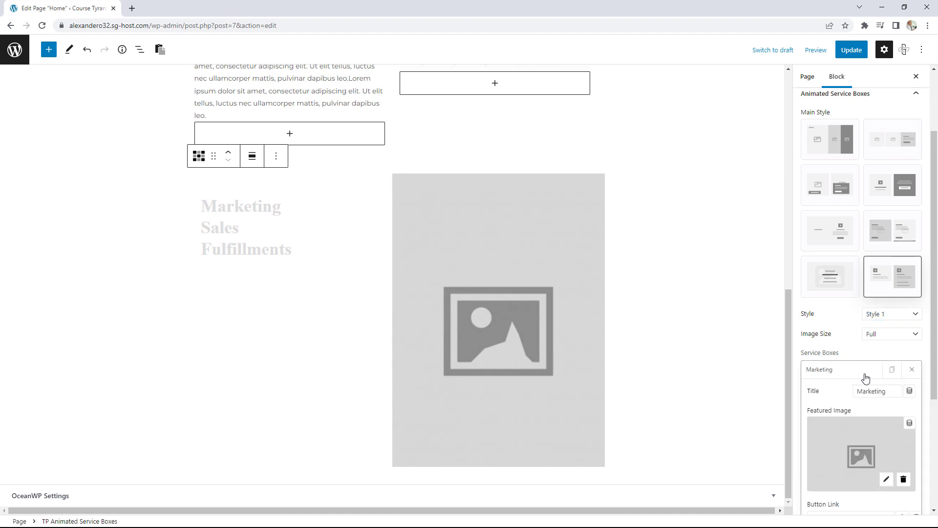
scroll(864, 376, "down", 1)
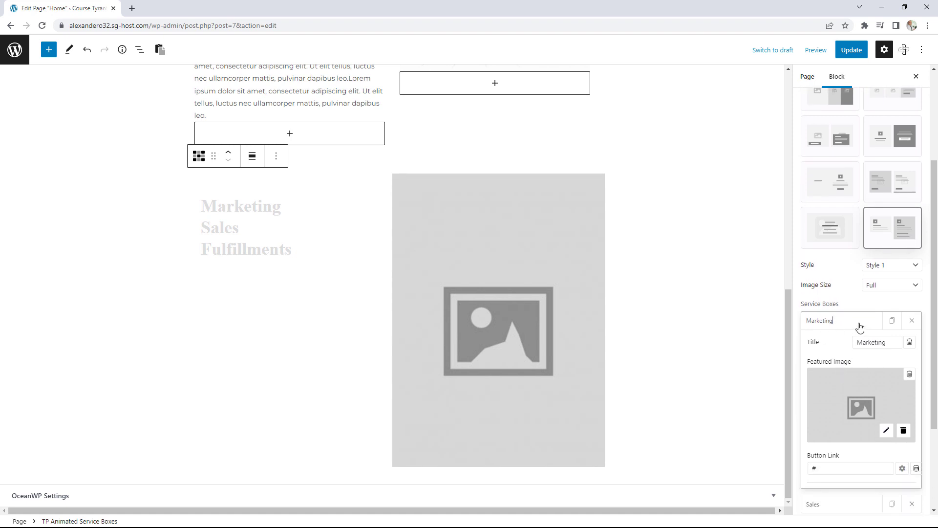
left_click_drag(895, 344, 859, 346)
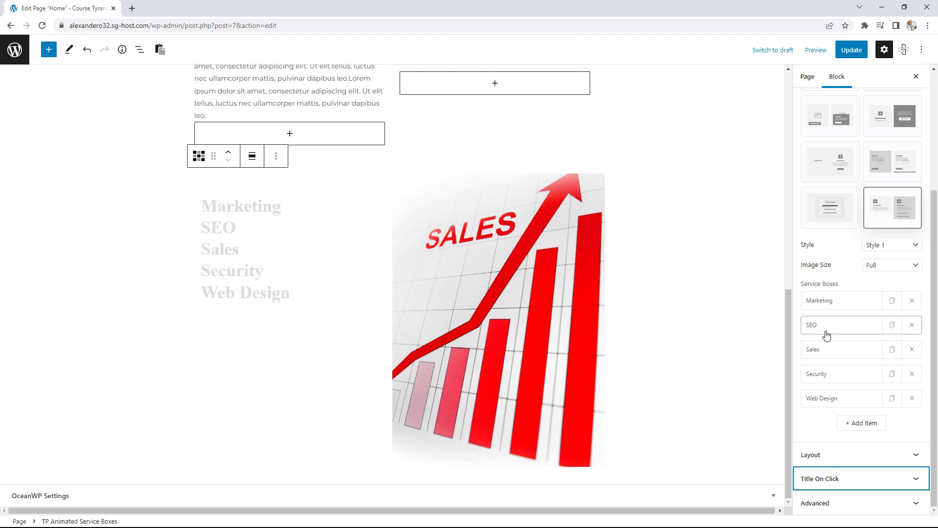
left_click(846, 399)
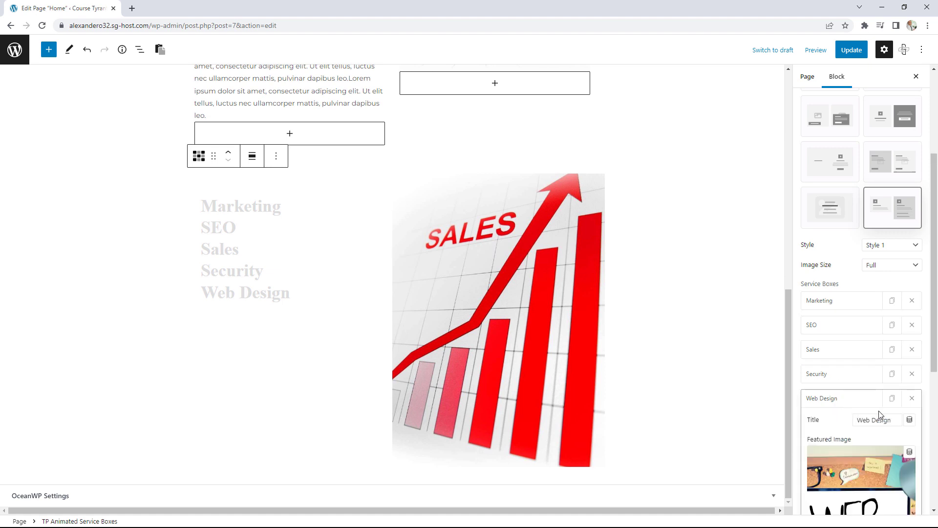
scroll(879, 414, "down", 3)
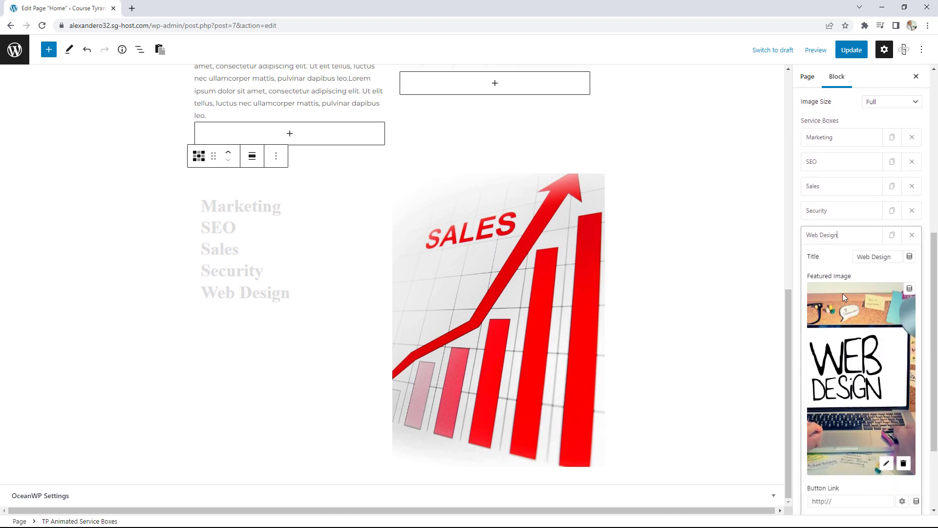
left_click(832, 236)
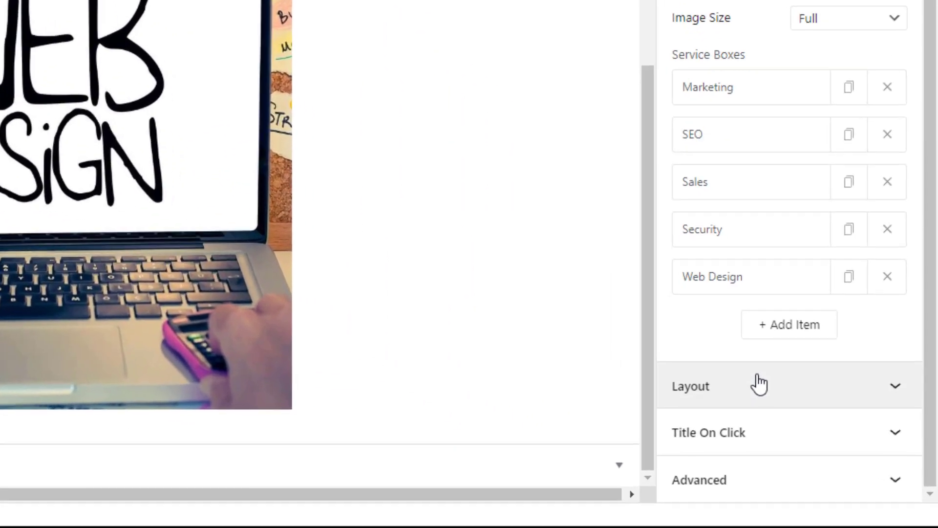
Centre both the text alignment and the offset in the service boxes' layout settings.
left_click(846, 455)
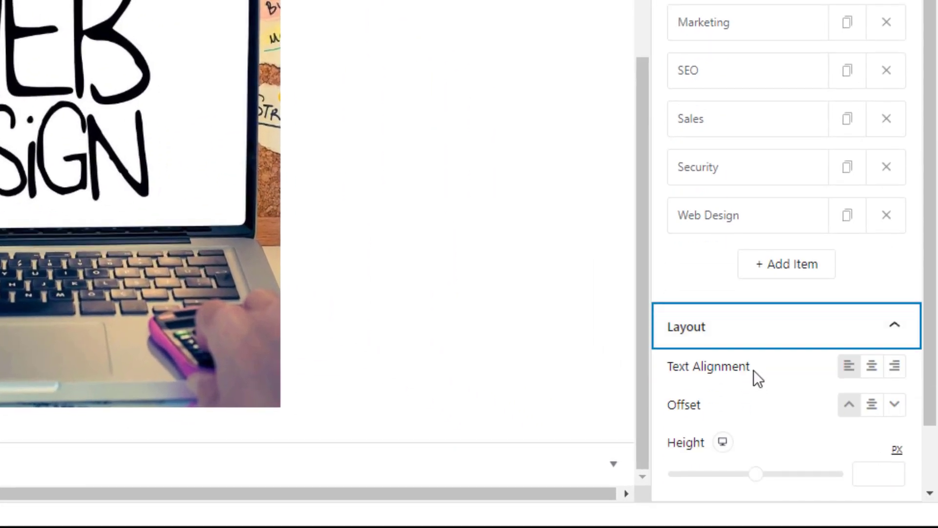
left_click(875, 376)
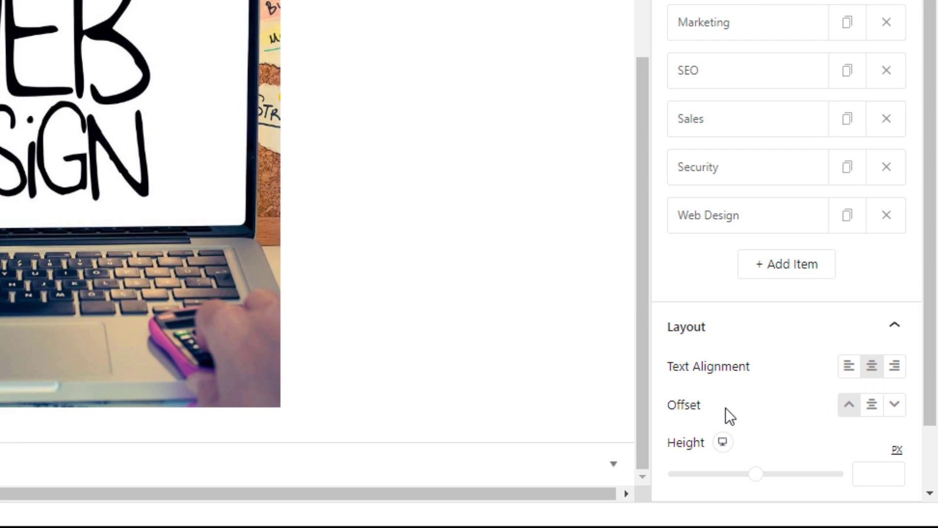
left_click(871, 405)
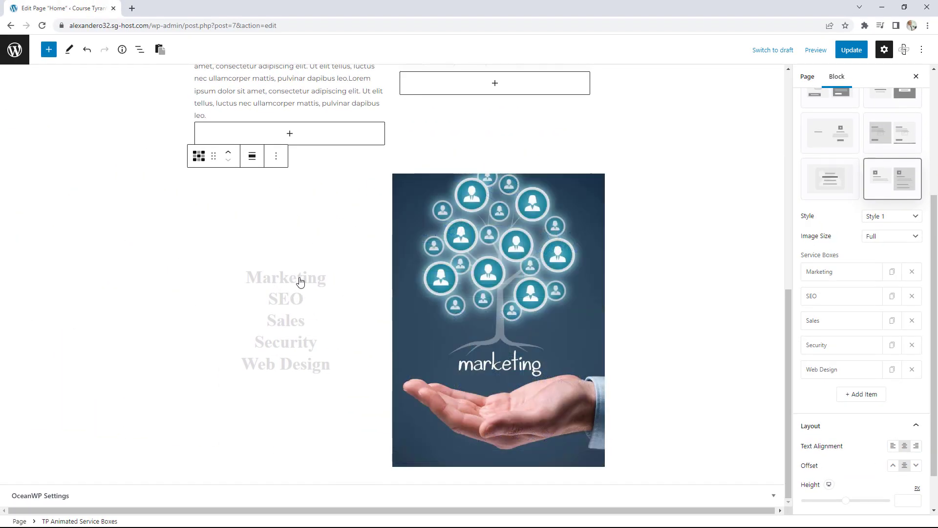
scroll(801, 332, "down", 1)
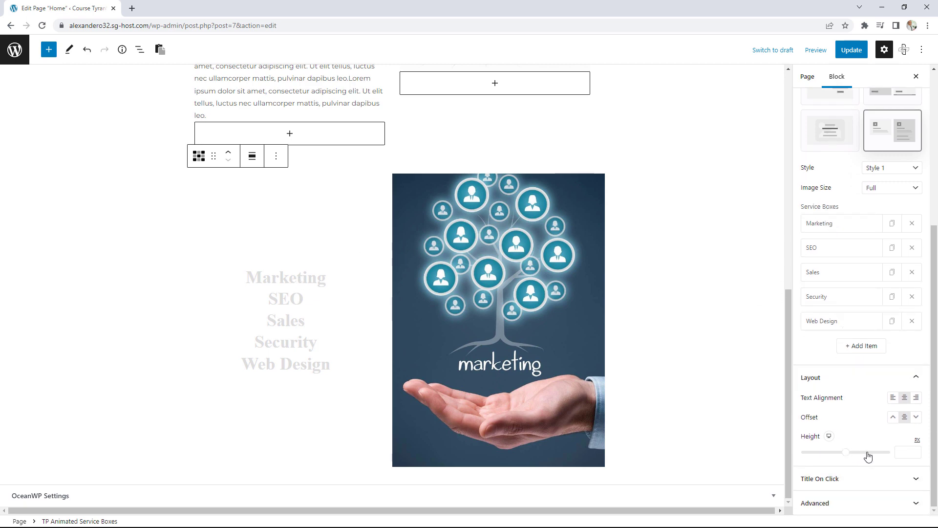
Set the font family of the service box titles to Montserrat.
scroll(858, 388, "up", 5)
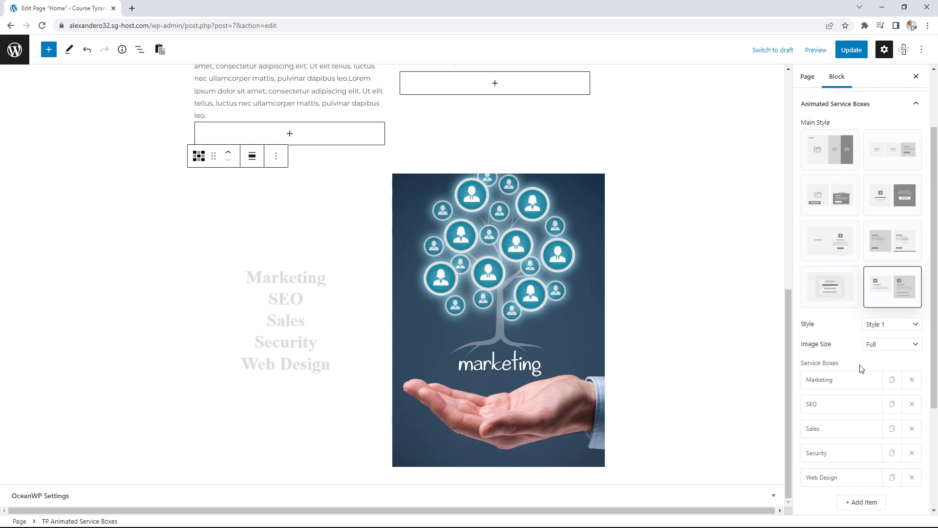
scroll(860, 369, "down", 1)
scroll(860, 369, "up", 1)
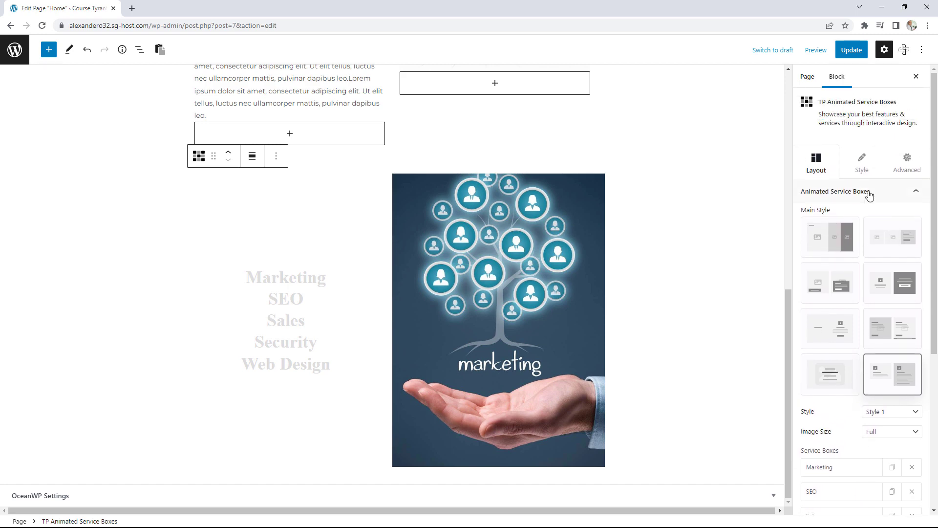
left_click(863, 161)
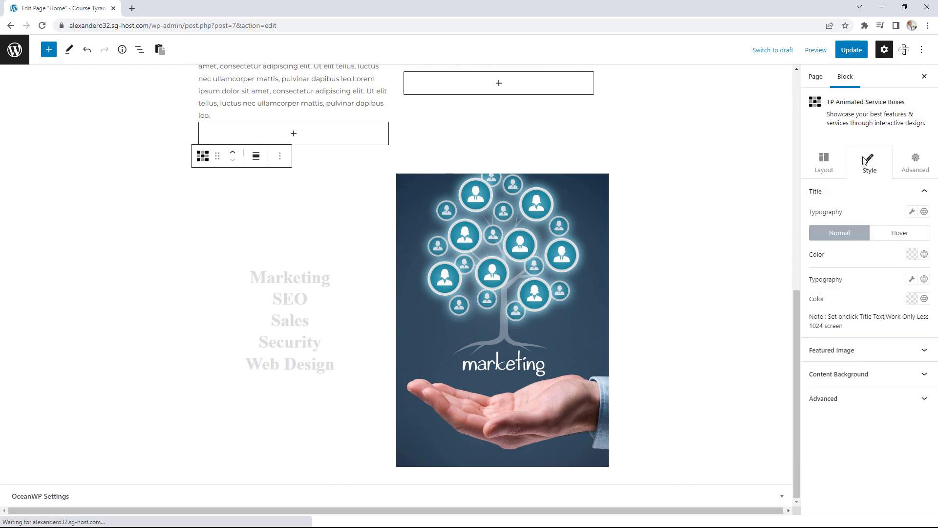
left_click(912, 212)
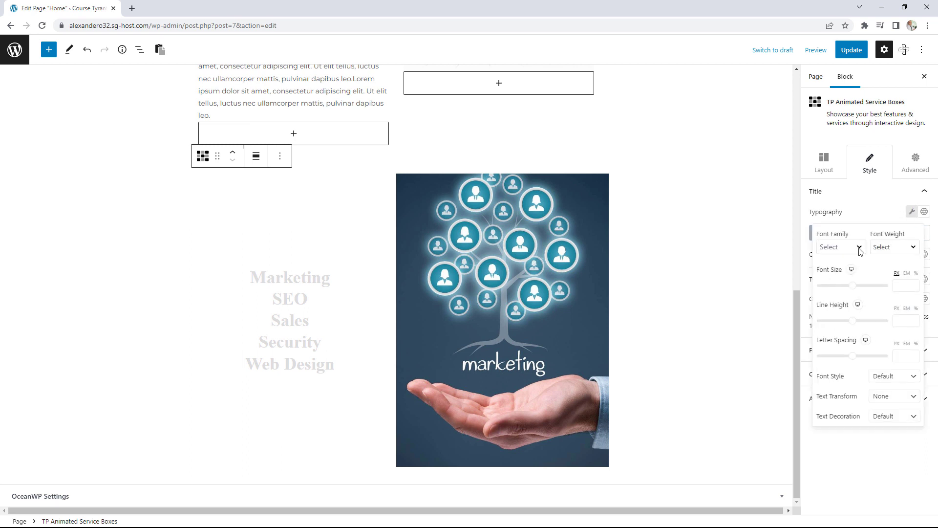
left_click(859, 247)
left_click(839, 247)
type("montse")
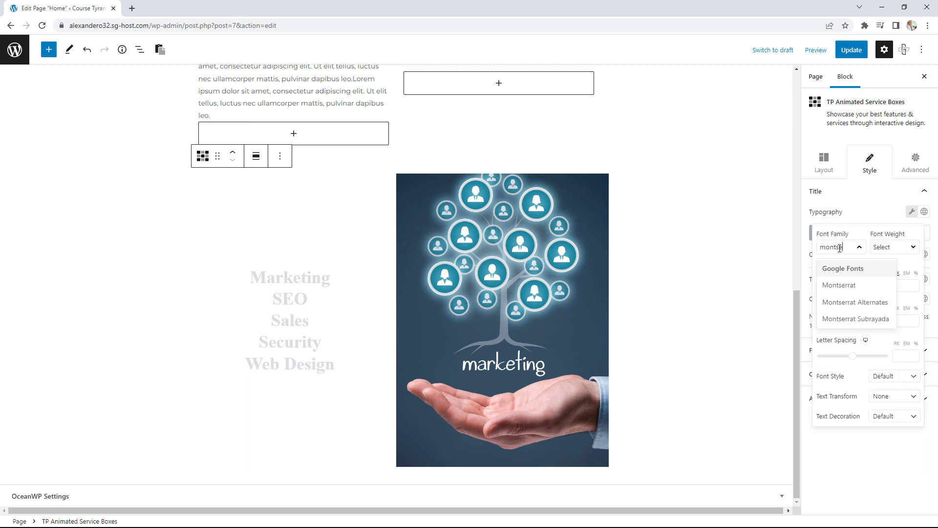
left_click(839, 285)
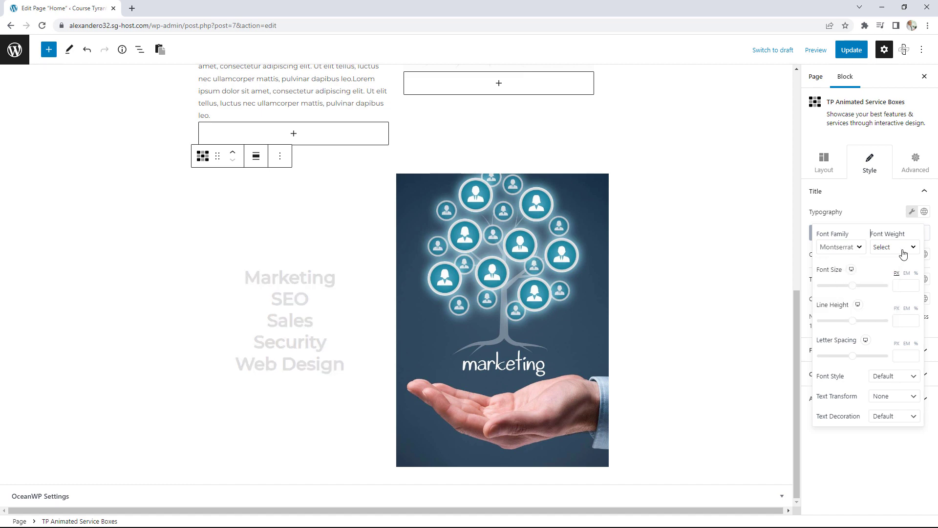
Give the service box titles a line height of 88 px, a font weight of 600 and a black normal colour.
left_click(856, 321)
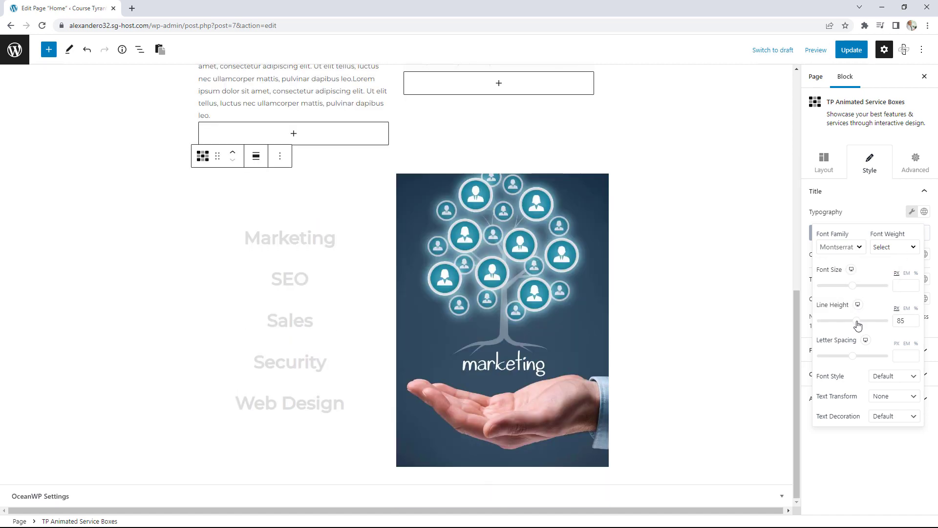
left_click_drag(858, 325, 860, 324)
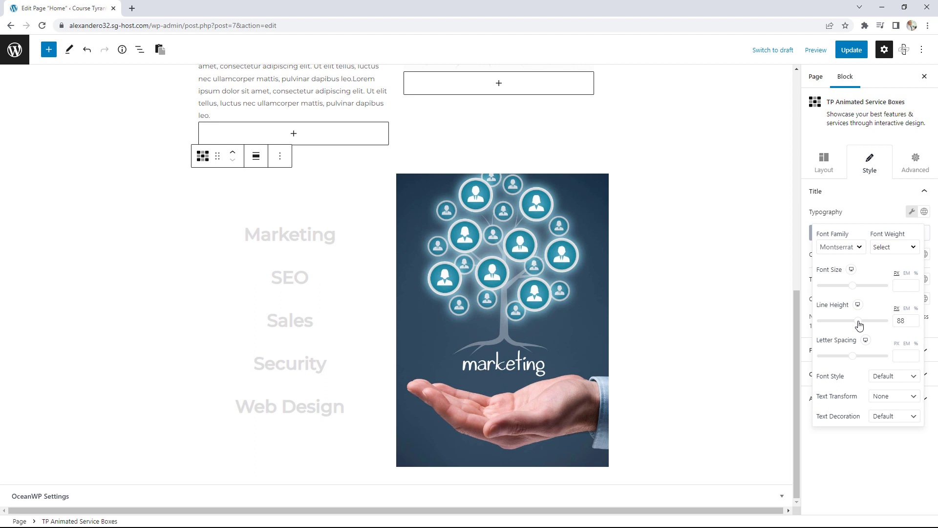
left_click(894, 251)
scroll(884, 322, "down", 2)
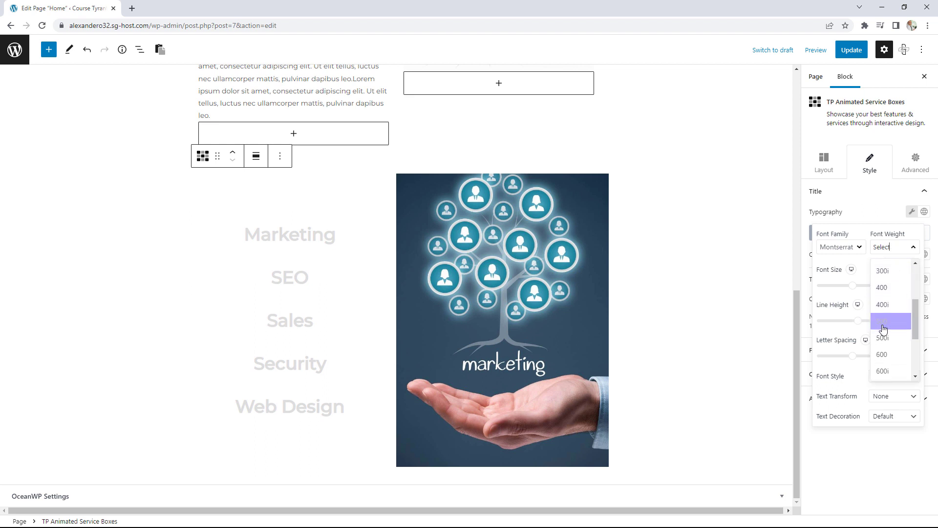
left_click(889, 353)
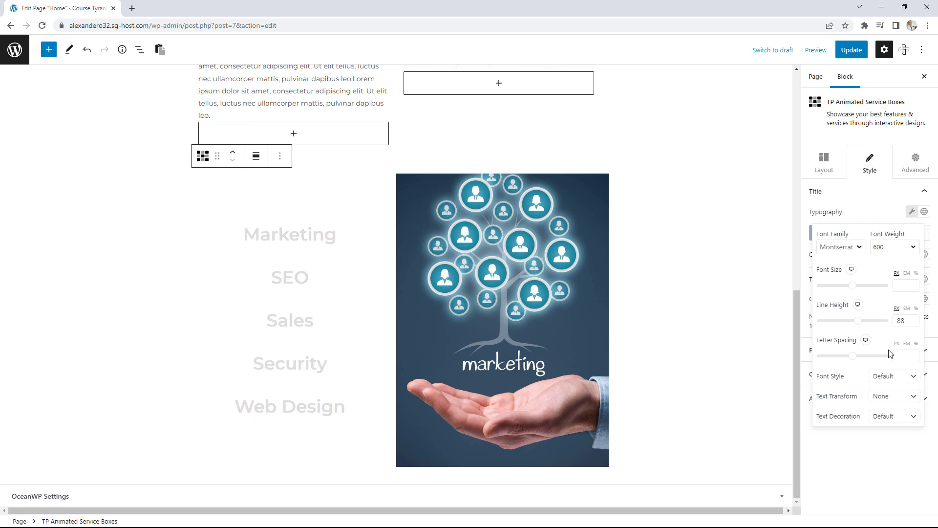
left_click(877, 212)
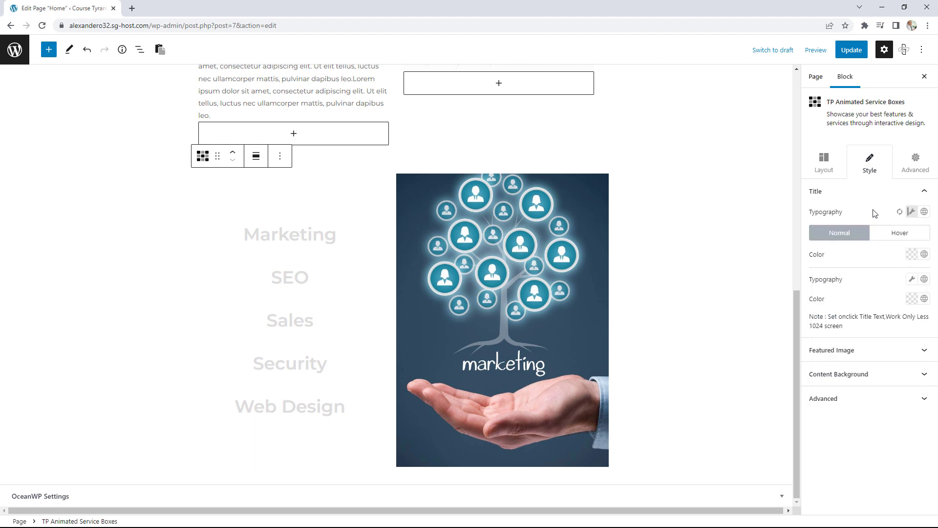
left_click(911, 255)
left_click(835, 143)
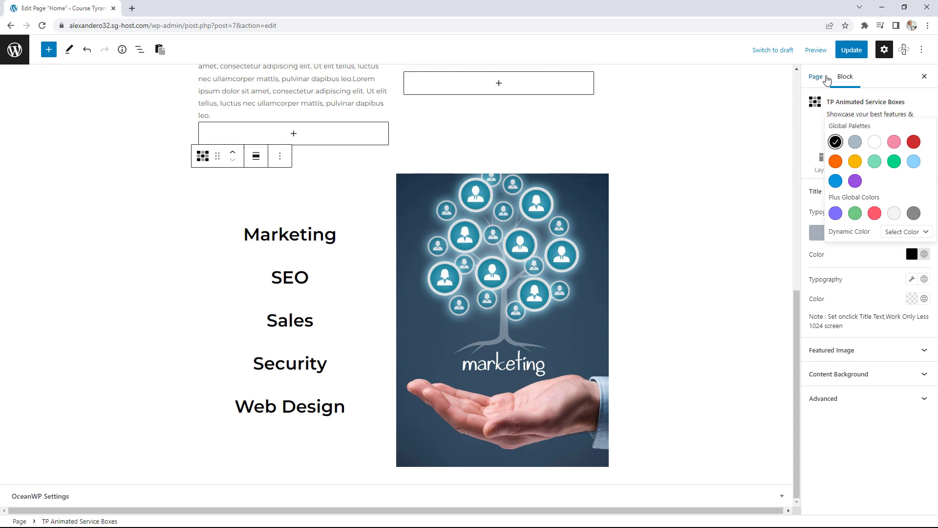
Update the Home page and view the service boxes section on the live page.
left_click(853, 51)
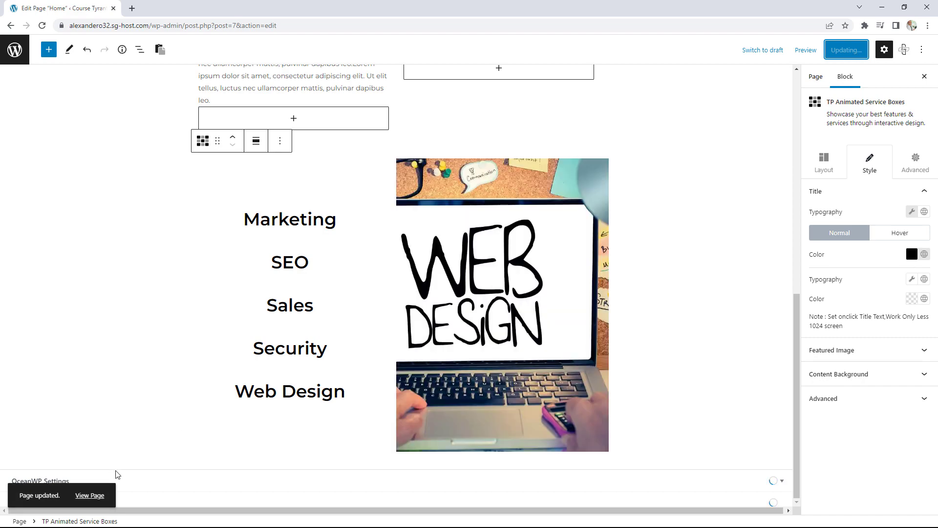
left_click(93, 499)
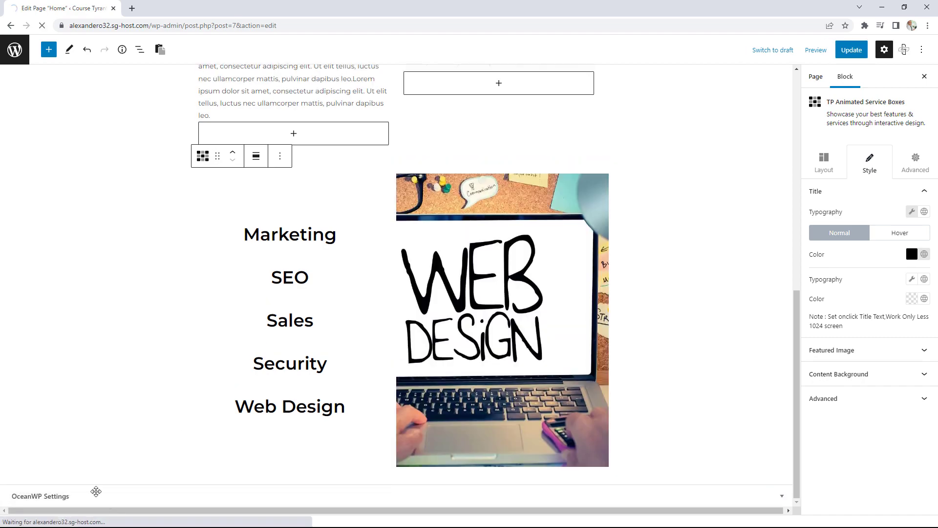
scroll(699, 260, "down", 8)
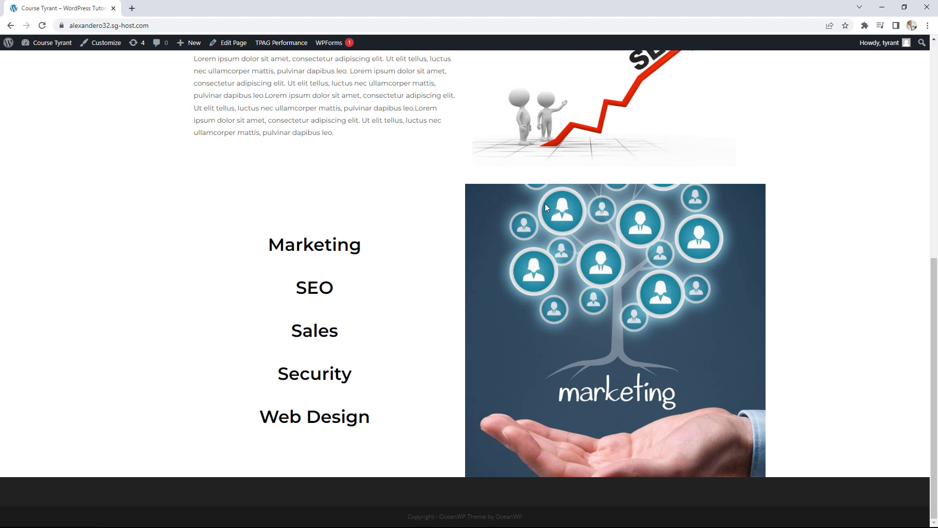
Reopen the Home page for editing and bring up the advanced settings of the Animated Service Boxes block.
left_click(237, 45)
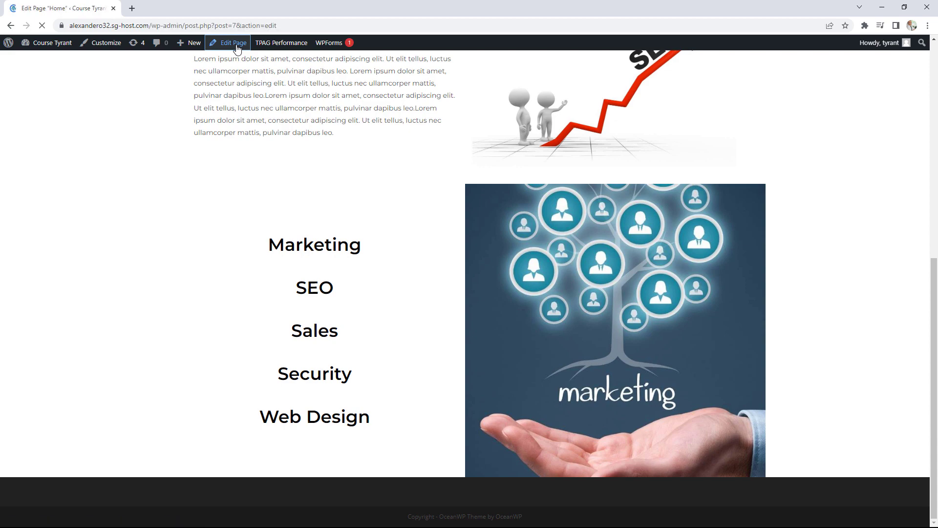
scroll(472, 319, "down", 10)
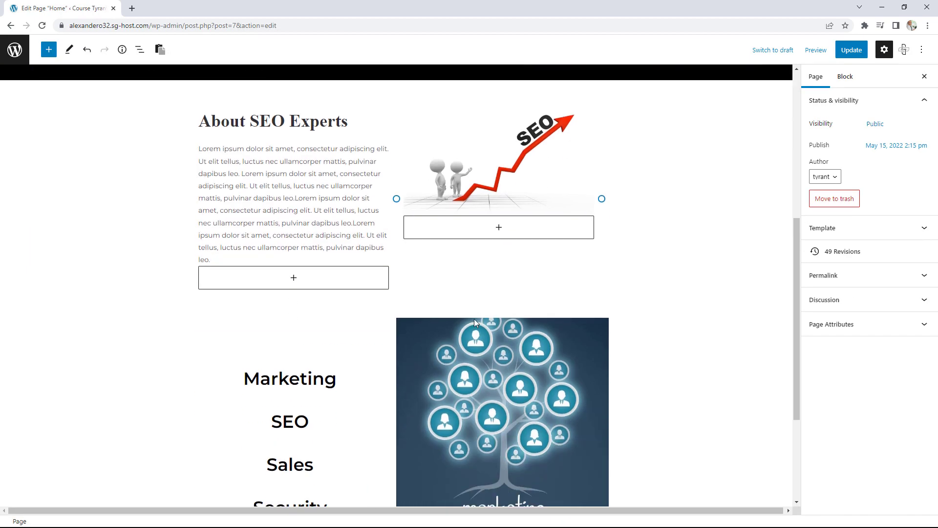
left_click(289, 171)
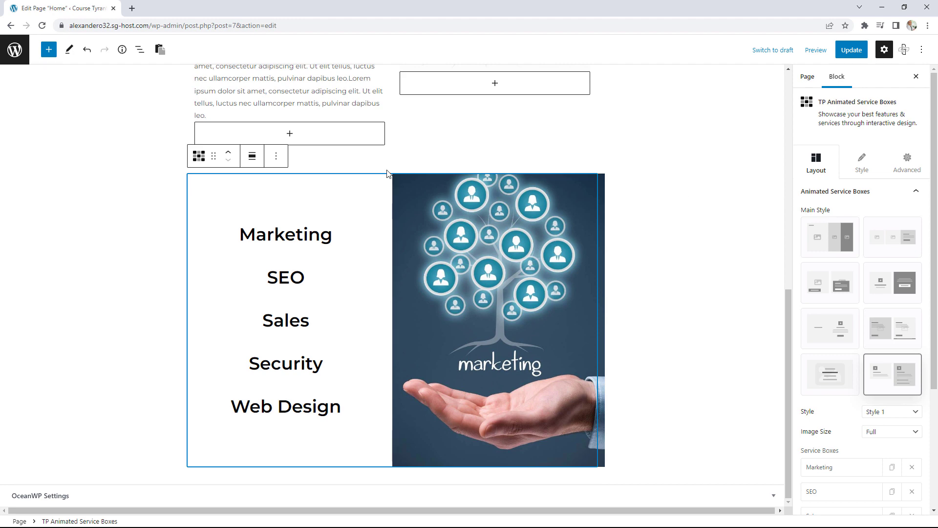
left_click(905, 164)
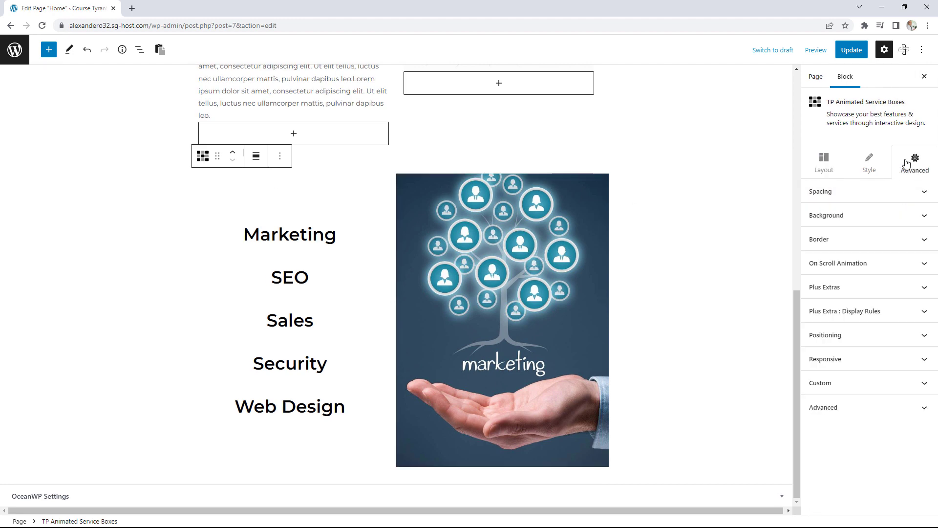
left_click(188, 188)
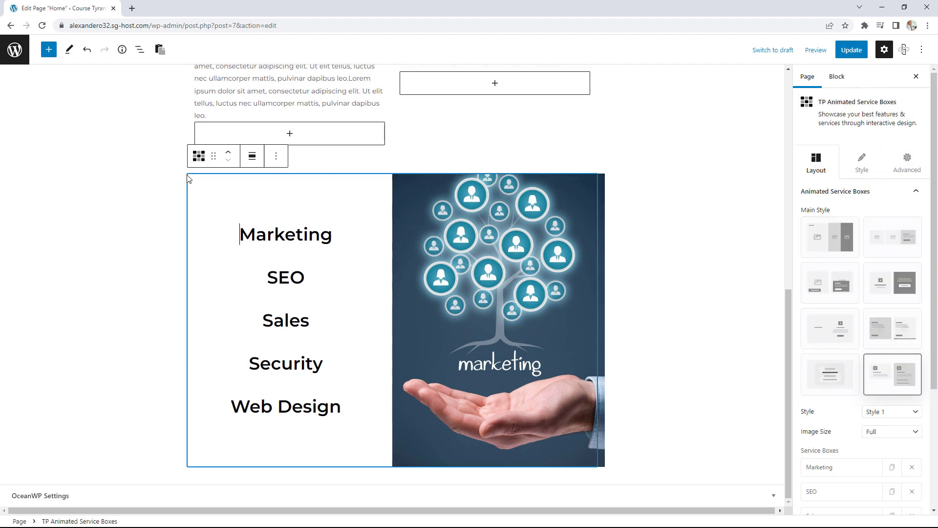
left_click(906, 166)
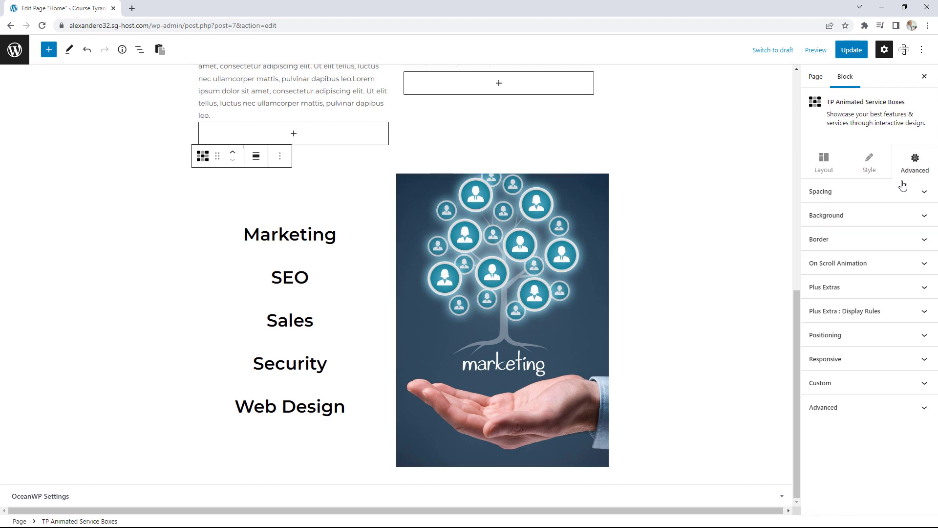
Unlink the service boxes block's margins and set its top and bottom margins to 50 px.
left_click(861, 196)
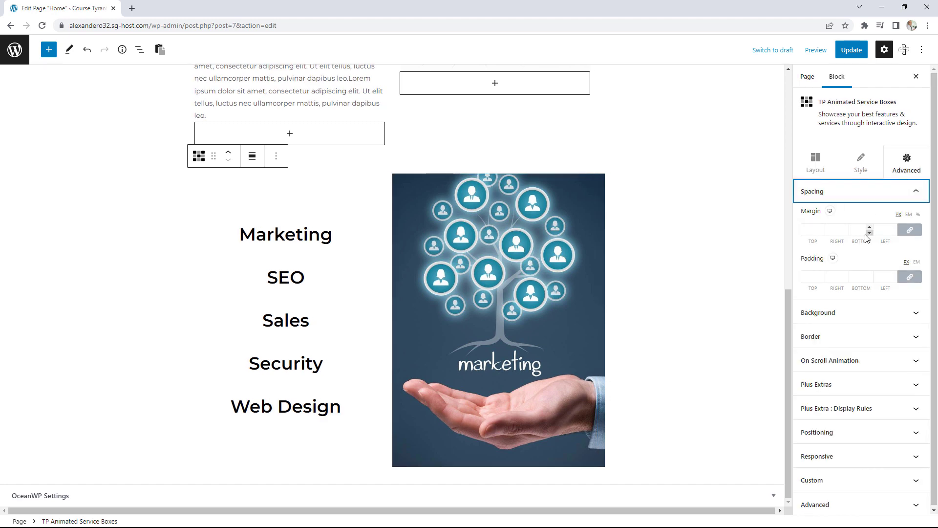
left_click(909, 231)
left_click(818, 234)
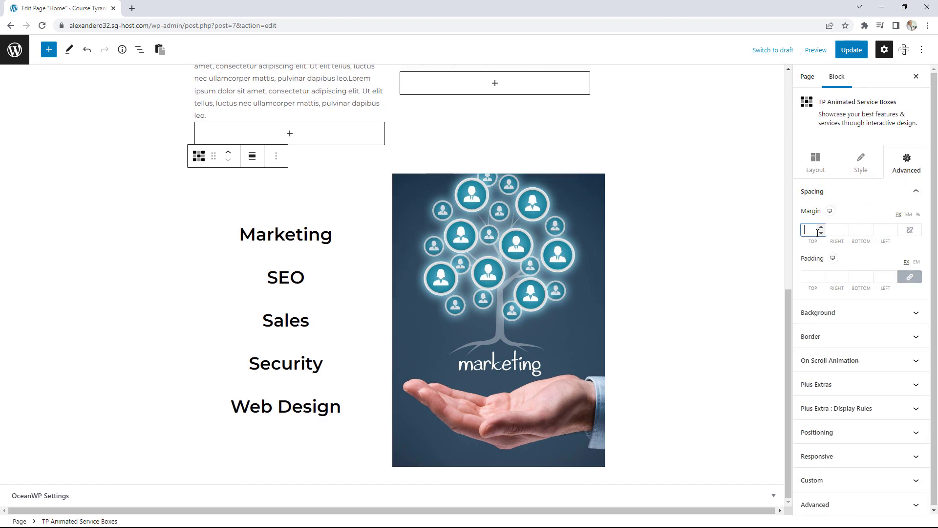
type("50")
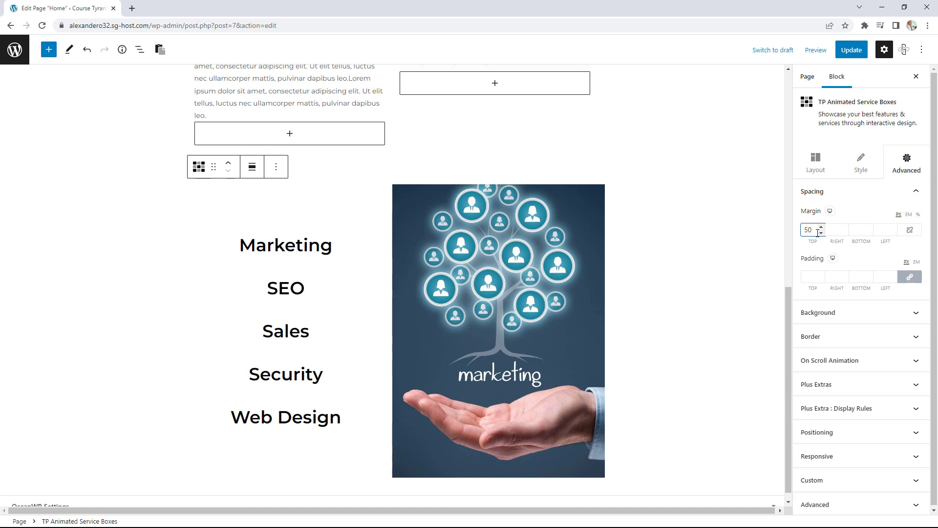
left_click(860, 227)
type("50")
Update the Home page and check the service boxes' spacing and hover images on the live page.
left_click(852, 51)
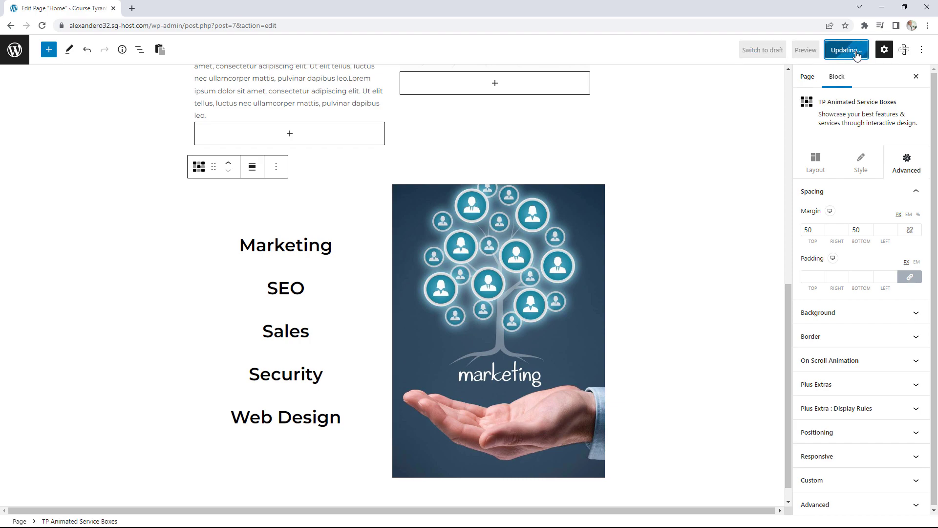
left_click(98, 495)
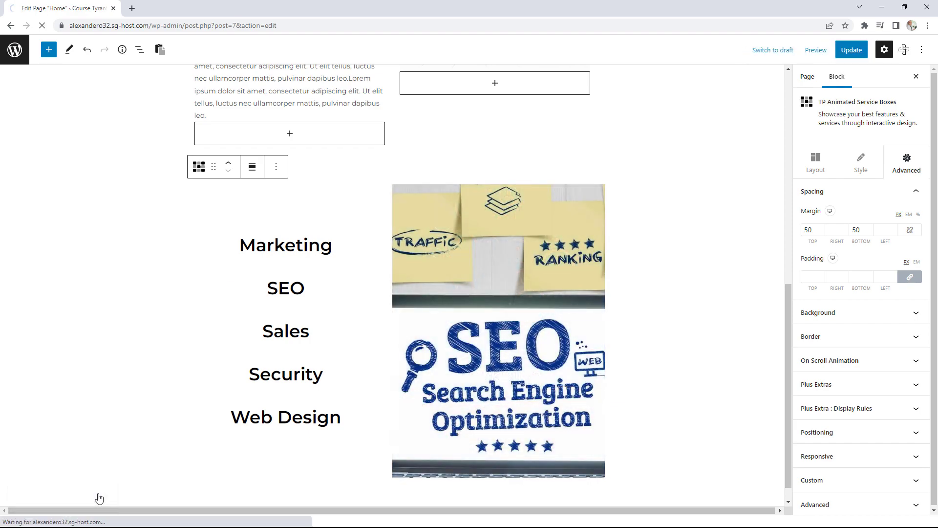
scroll(679, 326, "down", 8)
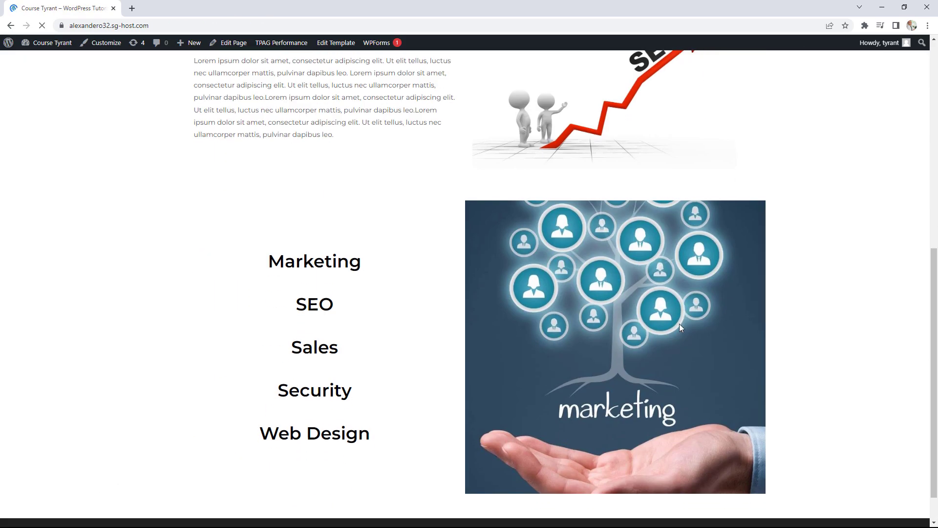
scroll(679, 323, "down", 1)
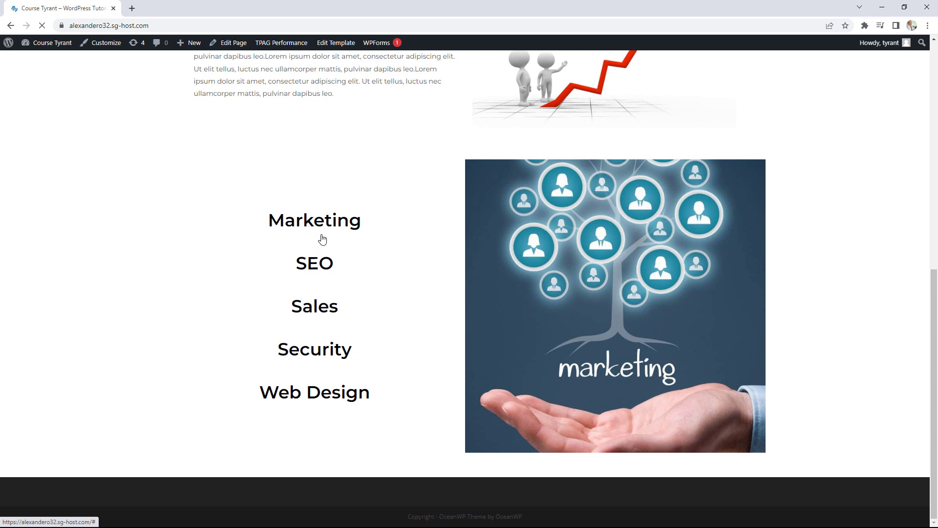
mouse_move(317, 305)
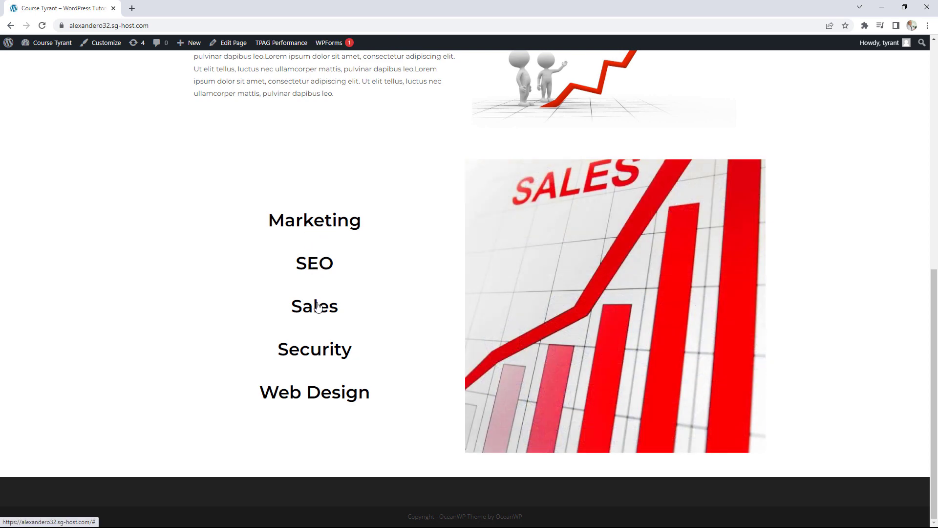
mouse_move(314, 349)
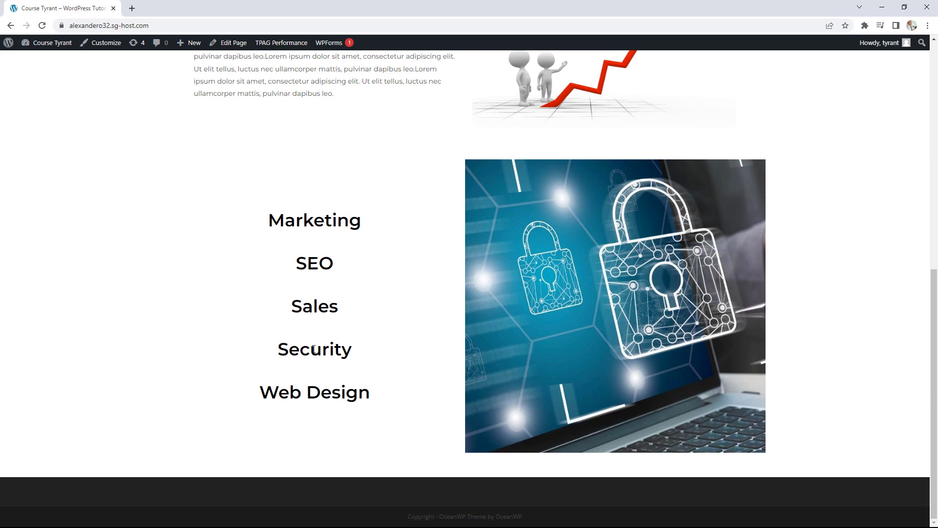
scroll(412, 326, "up", 20)
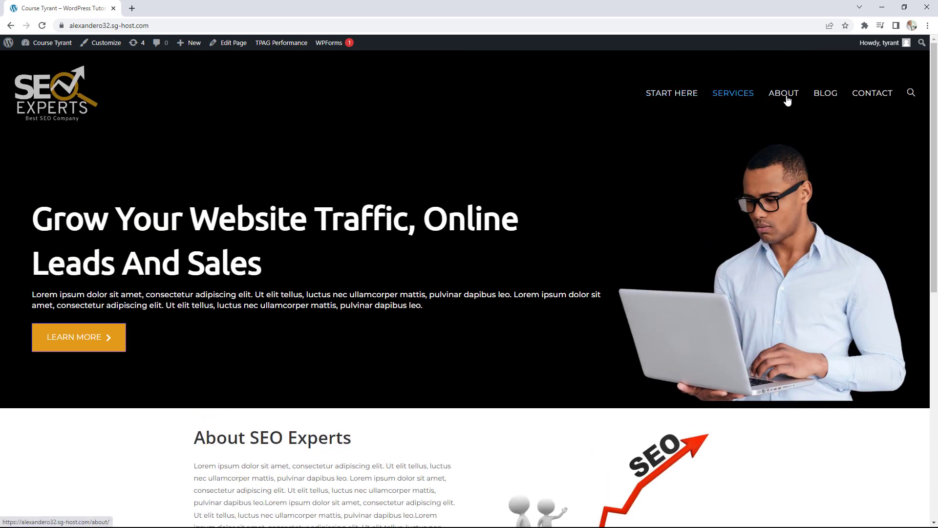
scroll(620, 192, "down", 15)
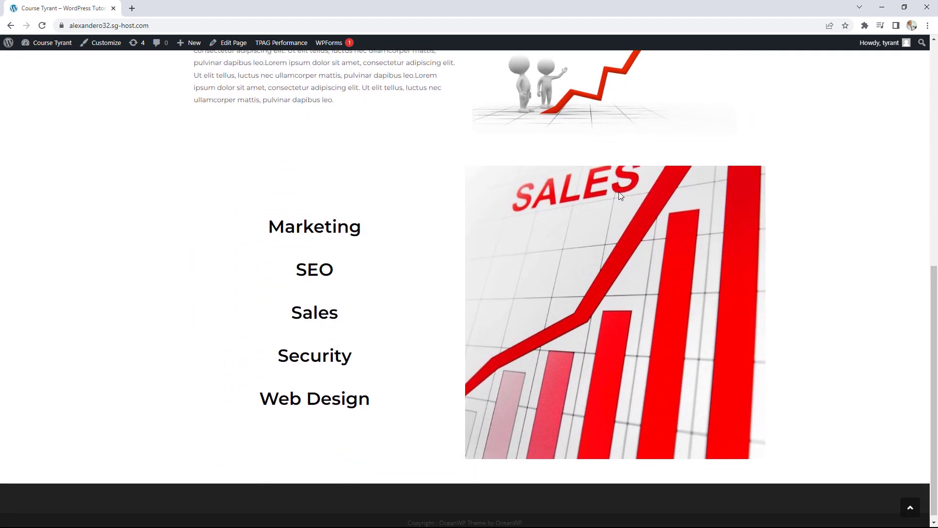
mouse_move(311, 219)
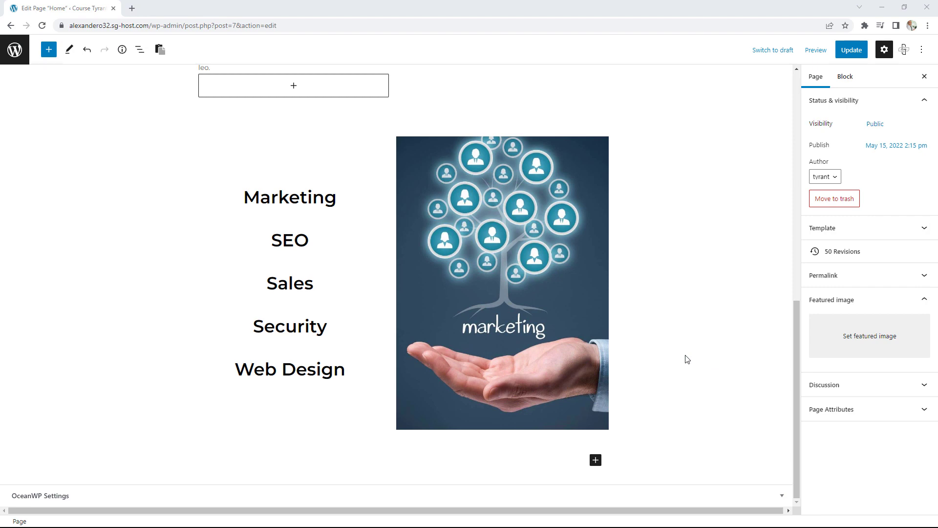
Add a single-column TP Row below the service boxes on the Home page.
left_click(595, 460)
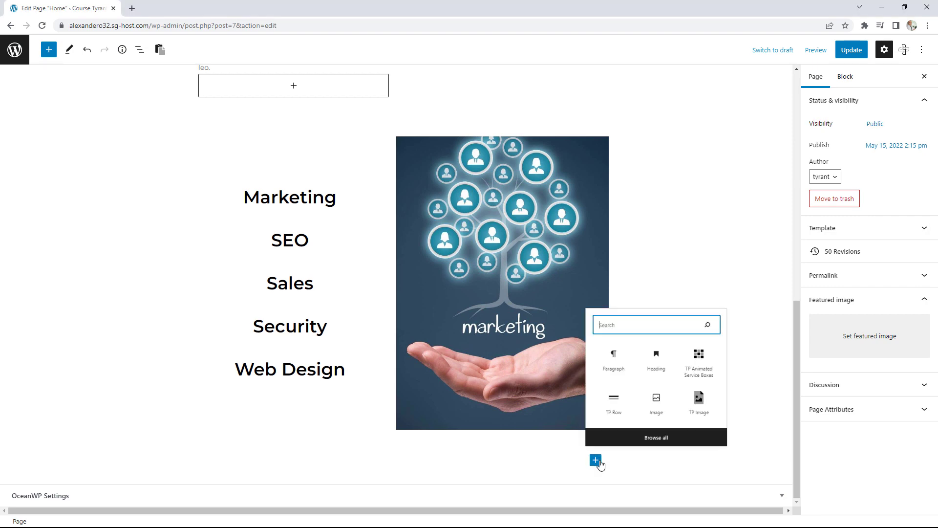
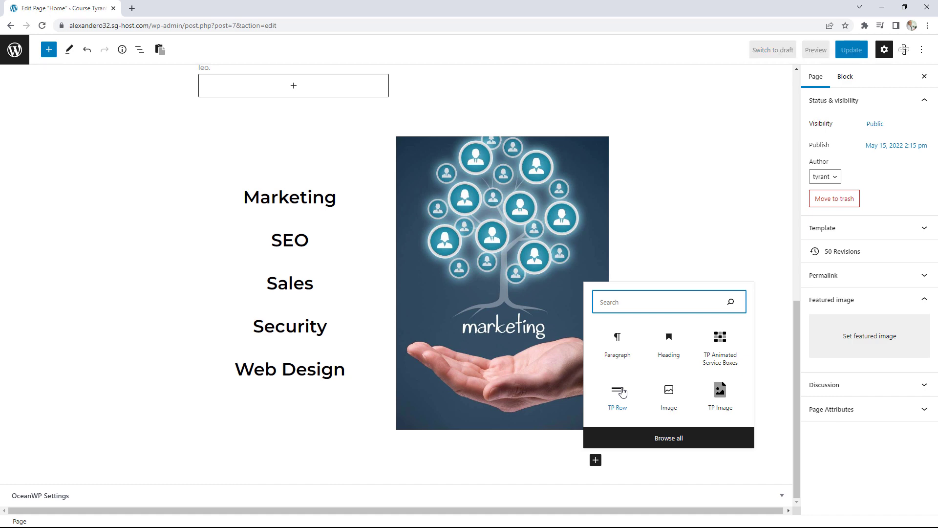
left_click(617, 395)
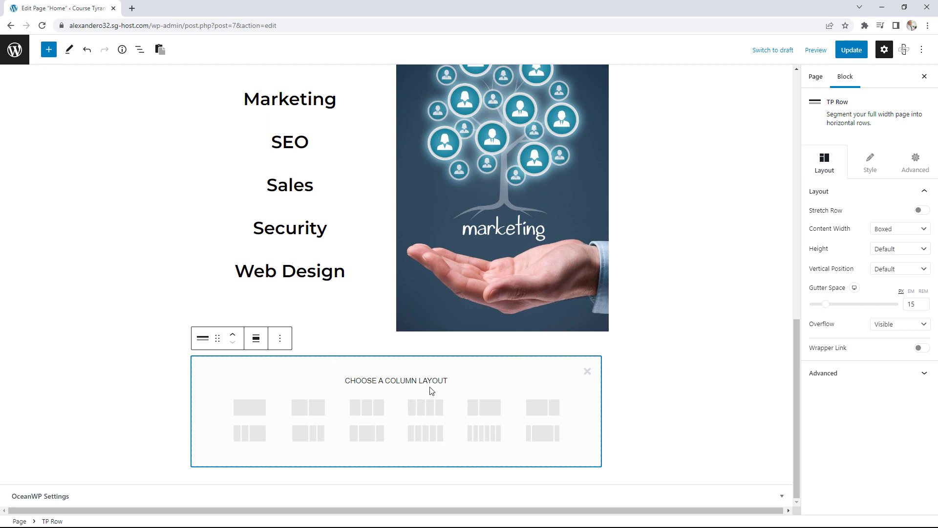
left_click(250, 407)
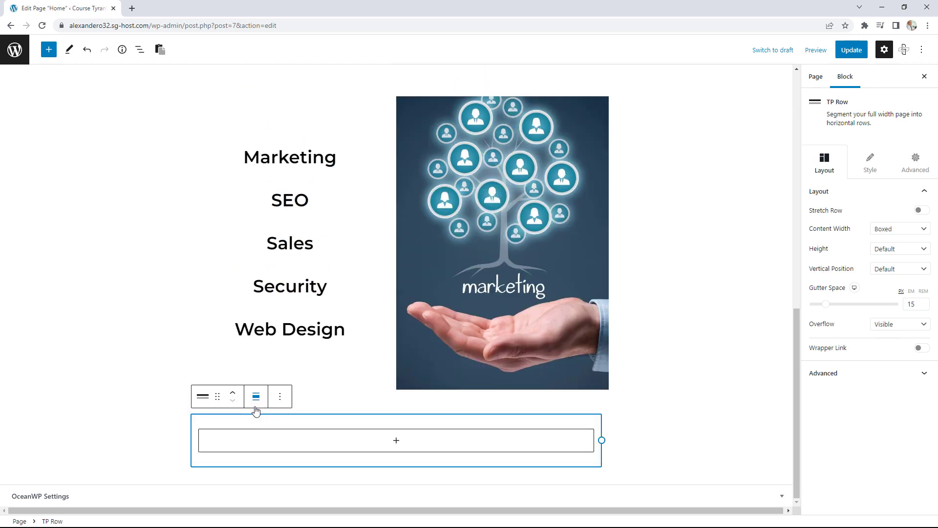
Insert a TP Animated Service Boxes block in the new row and set its main style to Hover Section.
left_click(397, 441)
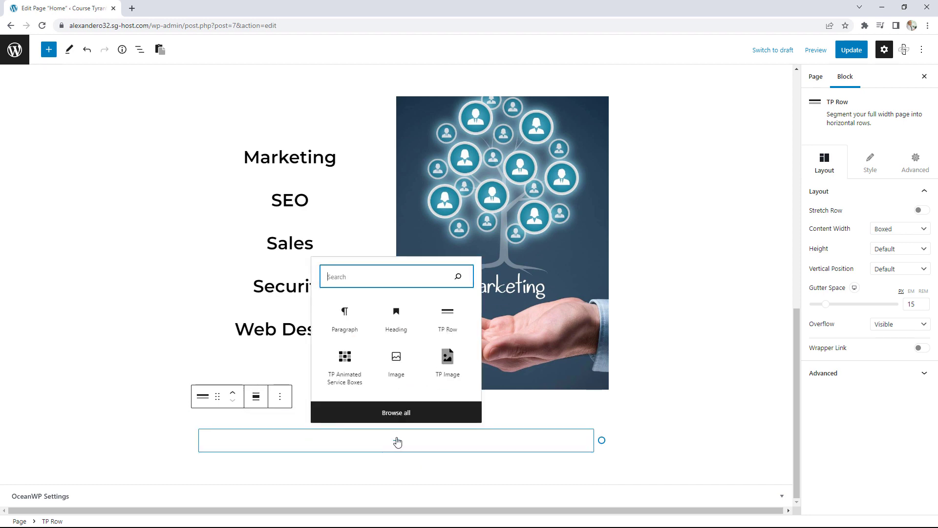
left_click(346, 371)
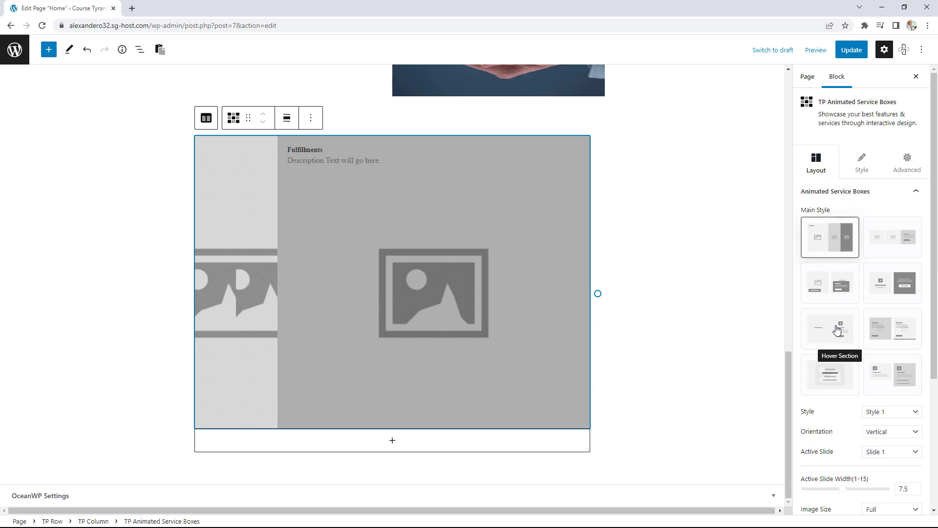
left_click(837, 330)
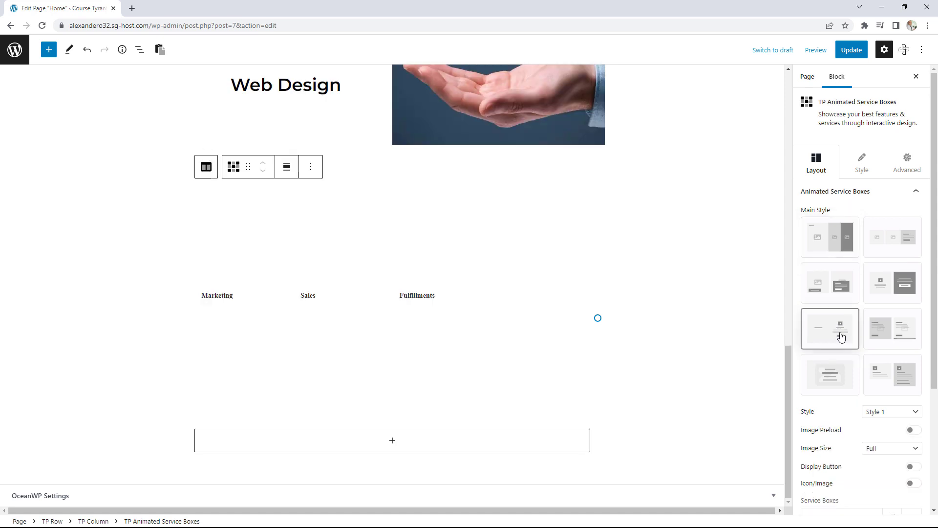
Examine the title, description and featured image settings of the new block's Marketing service box.
scroll(864, 367, "down", 3)
scroll(866, 368, "down", 1)
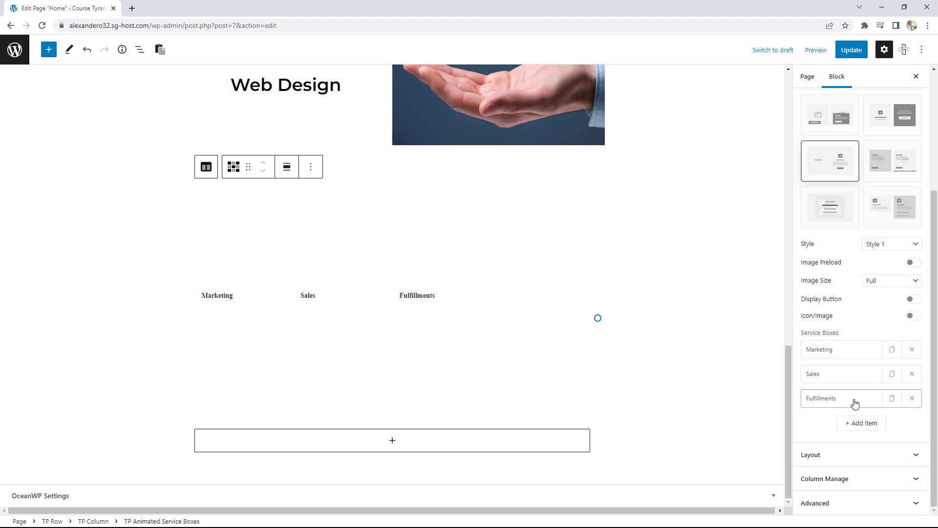
left_click(833, 351)
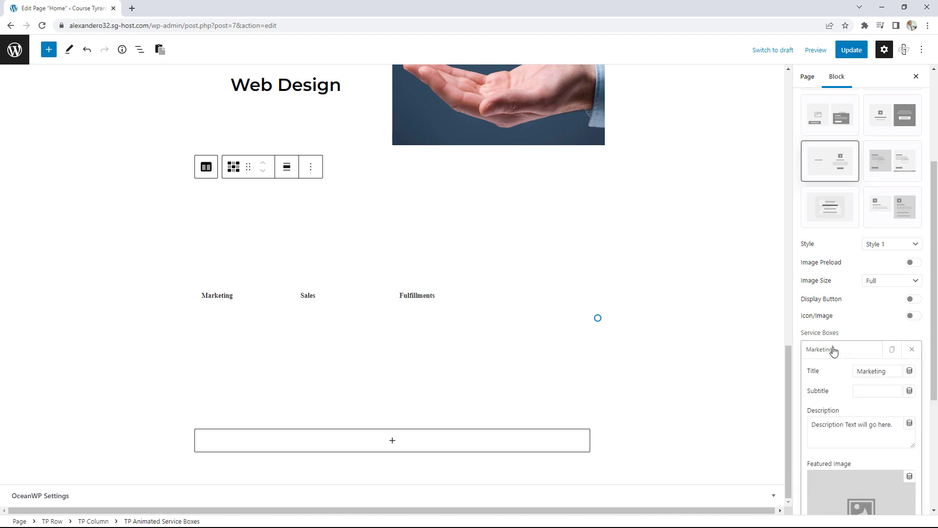
scroll(729, 322, "up", 3)
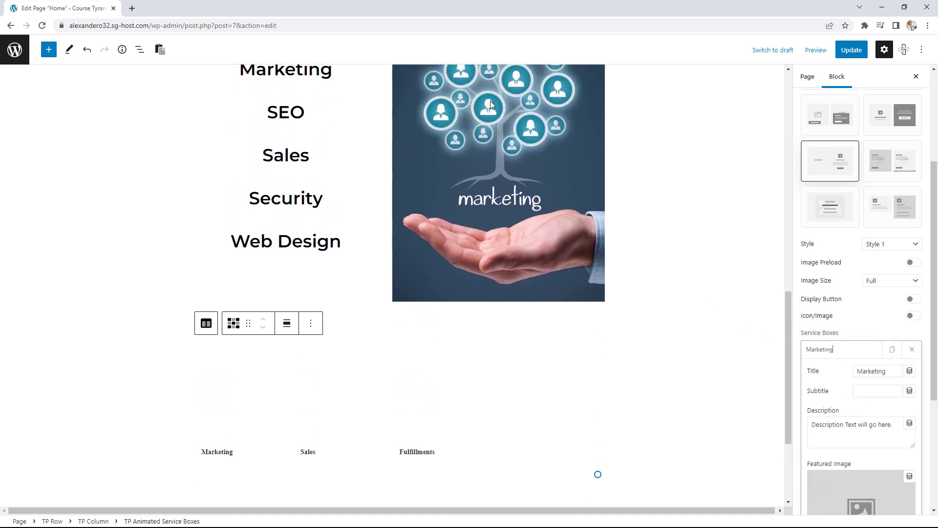
scroll(880, 387, "down", 3)
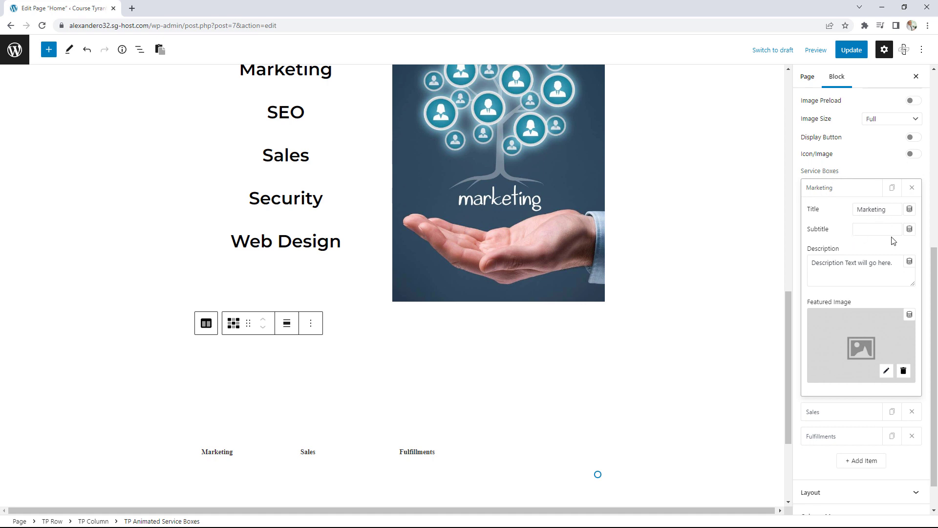
left_click_drag(895, 262, 855, 264)
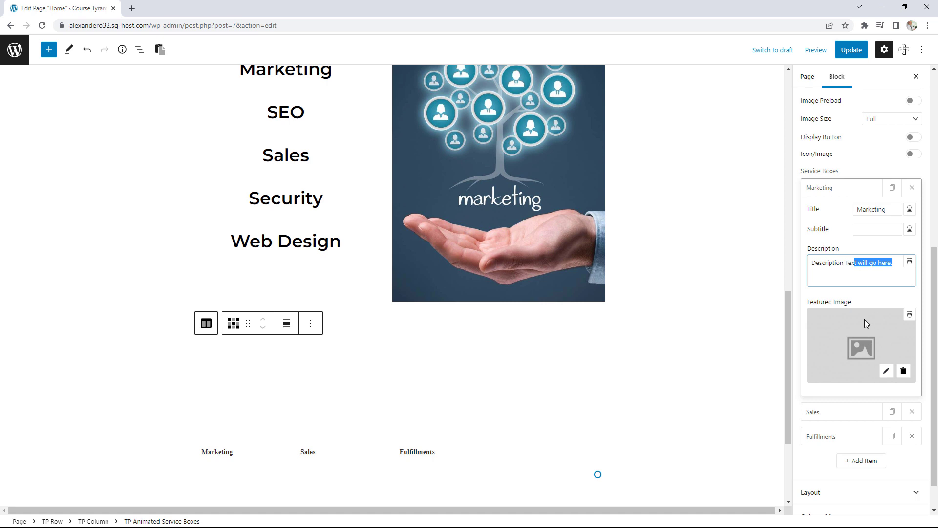
left_click(861, 276)
left_click(838, 194)
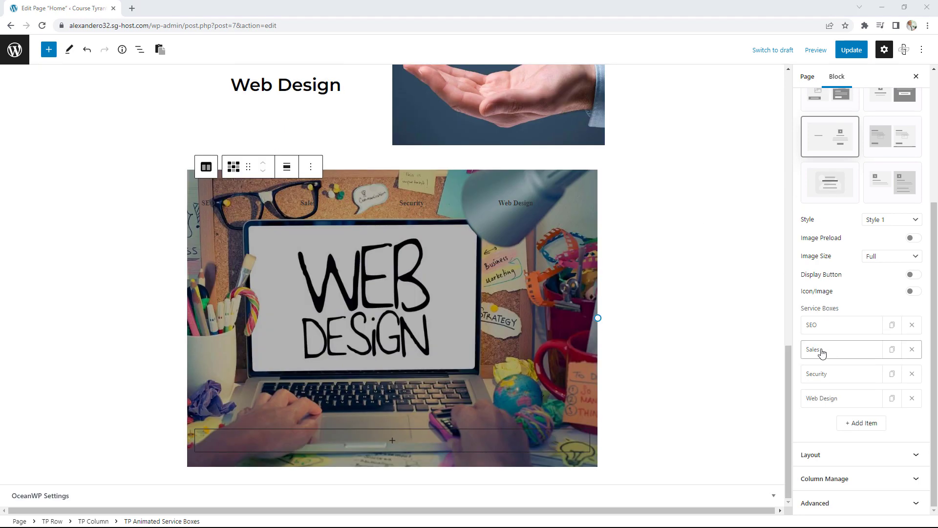
Review the Security service box's description and featured image, and return to the block's main style options.
left_click(831, 373)
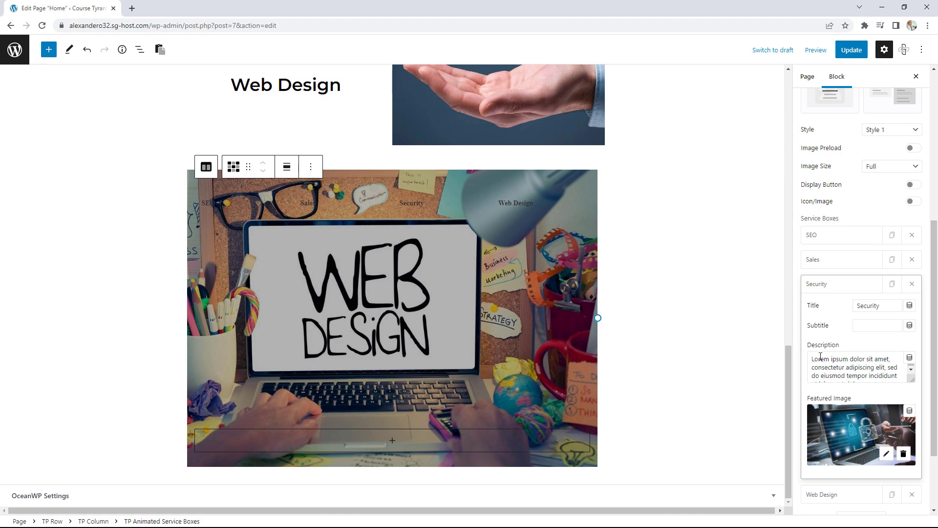
left_click_drag(821, 356, 855, 374)
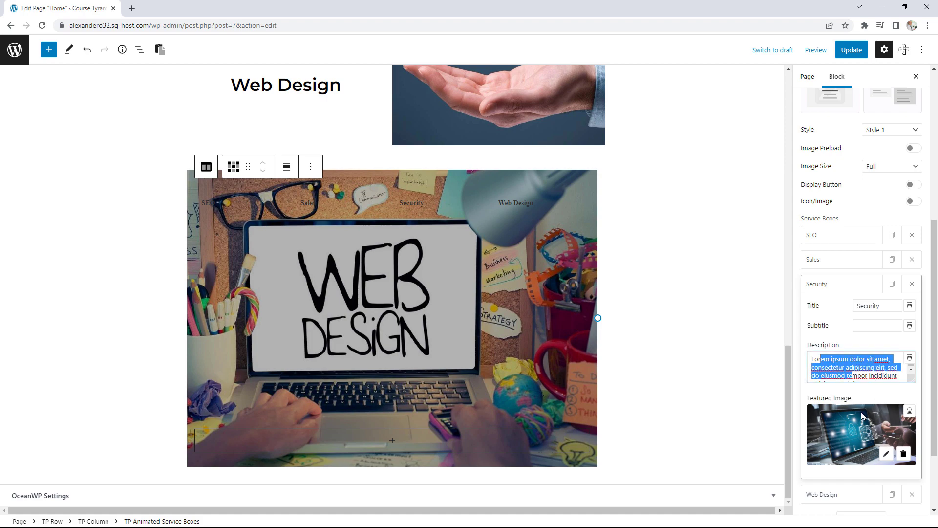
left_click(828, 288)
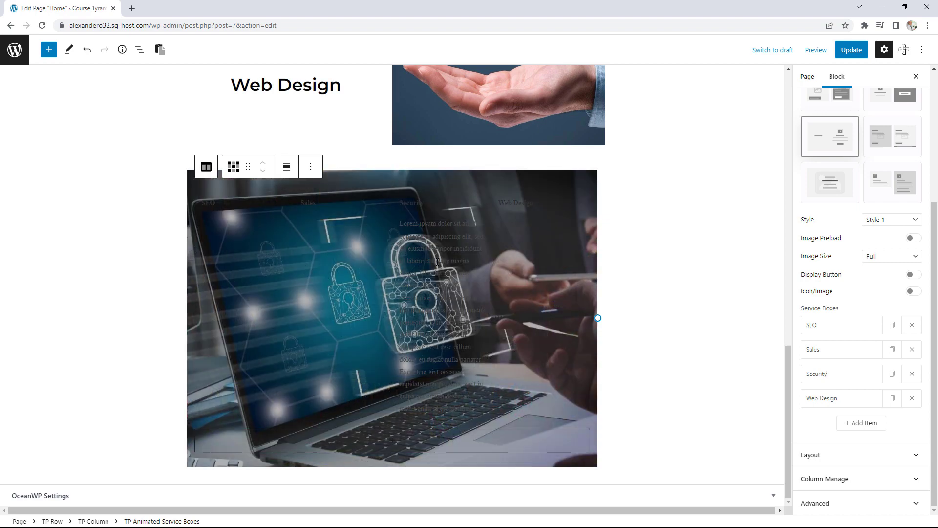
scroll(847, 292, "up", 4)
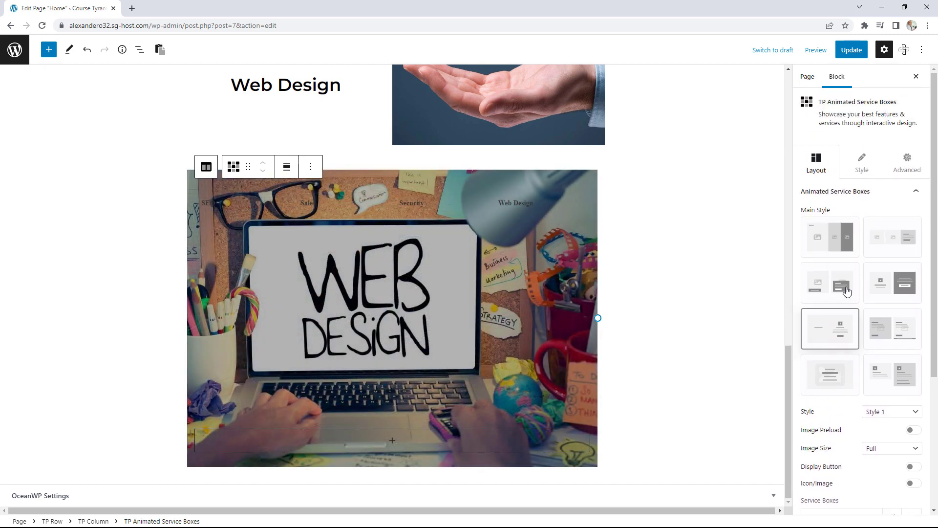
Set the content width of the TP Row holding the hover section to Full and enable Stretch Row.
left_click(174, 175)
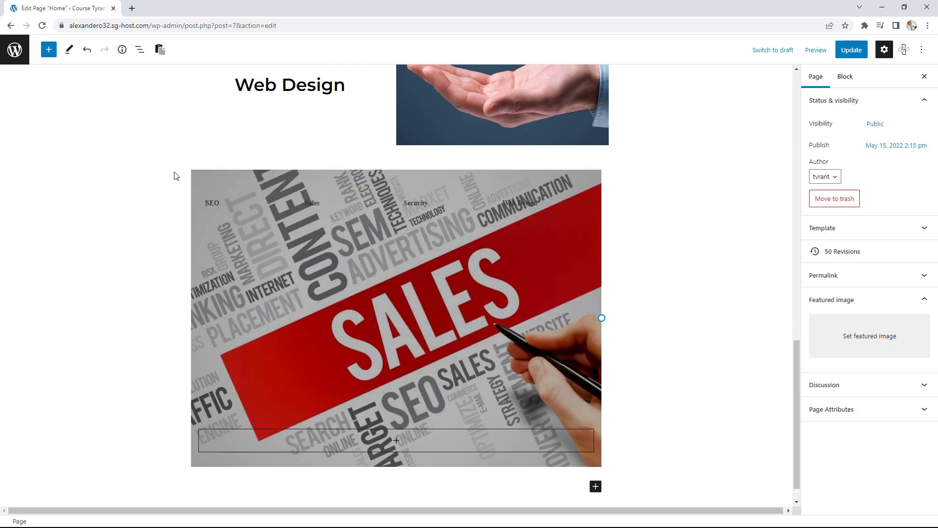
left_click(203, 167)
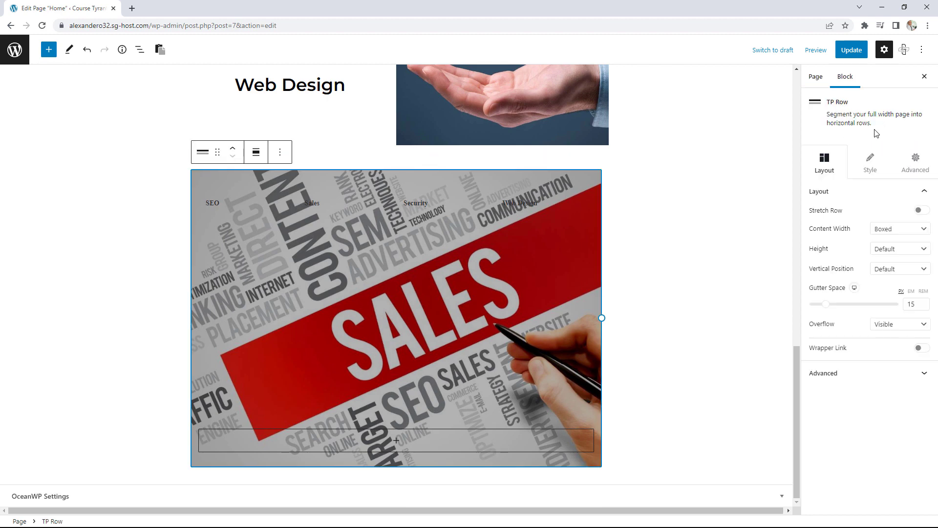
left_click(886, 231)
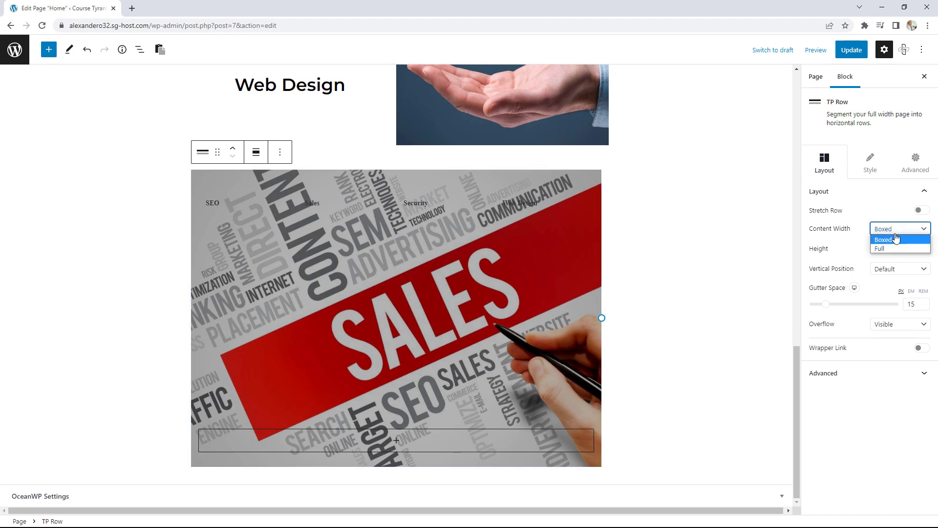
left_click(886, 247)
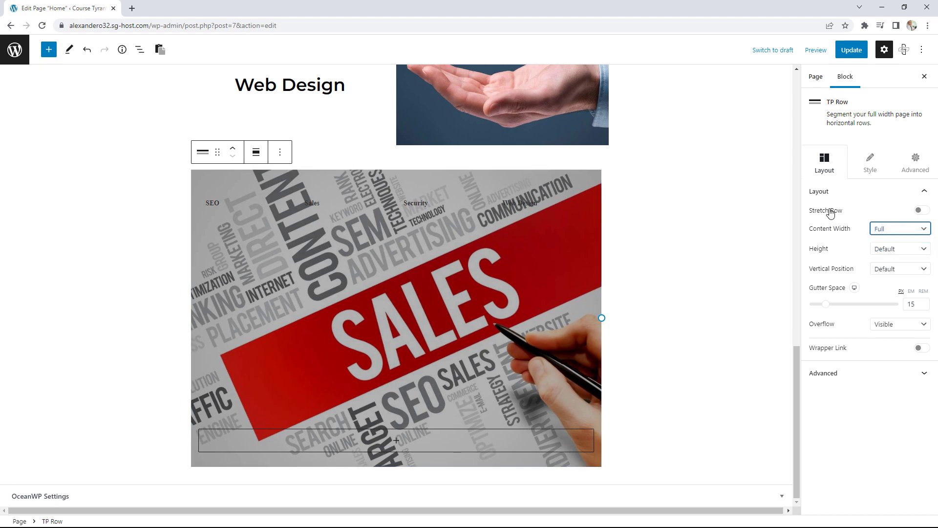
left_click(922, 211)
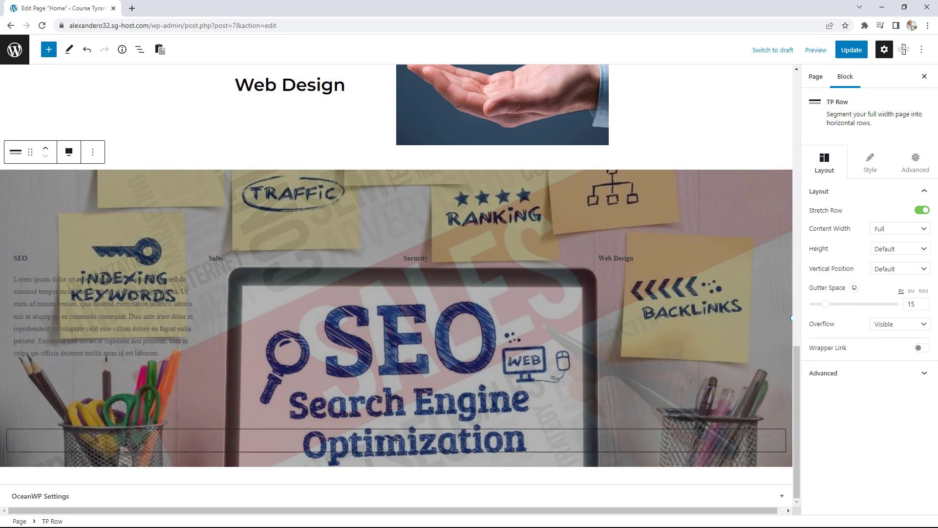
Enable Display Button for the Animated Service Boxes block in the stretched row and set its button style to Style 2.
left_click(151, 278)
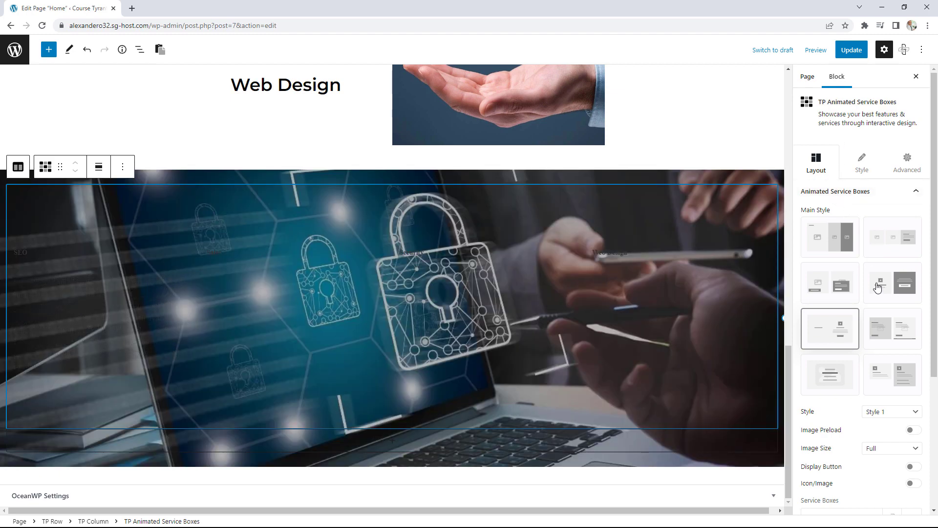
scroll(878, 287, "down", 1)
scroll(867, 274, "down", 2)
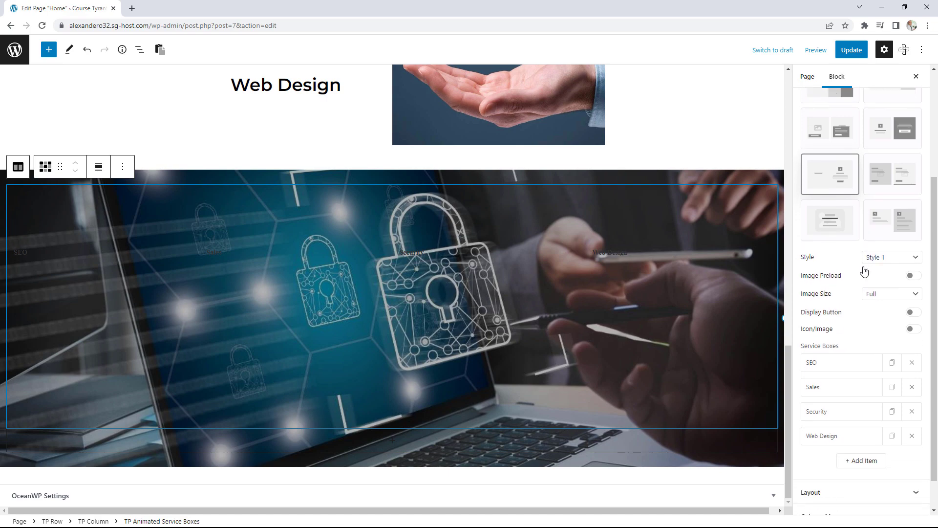
scroll(864, 270, "down", 1)
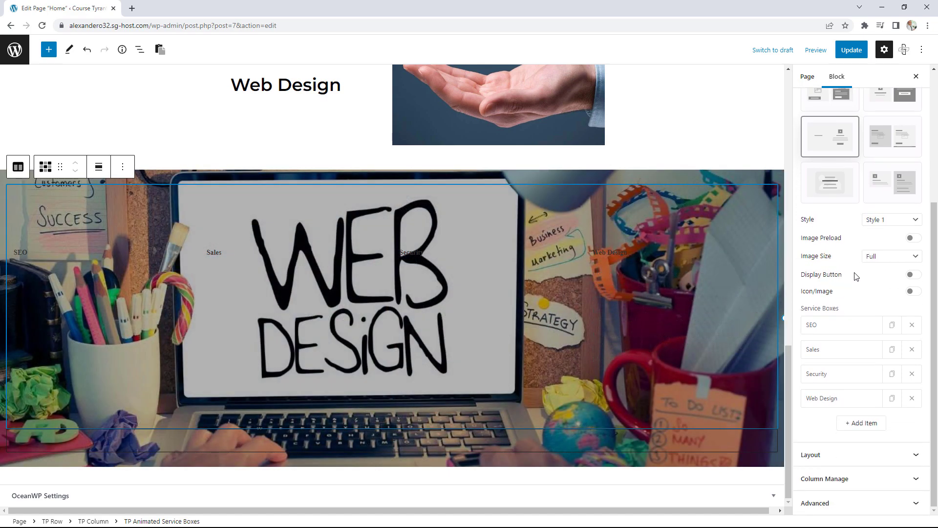
left_click(911, 275)
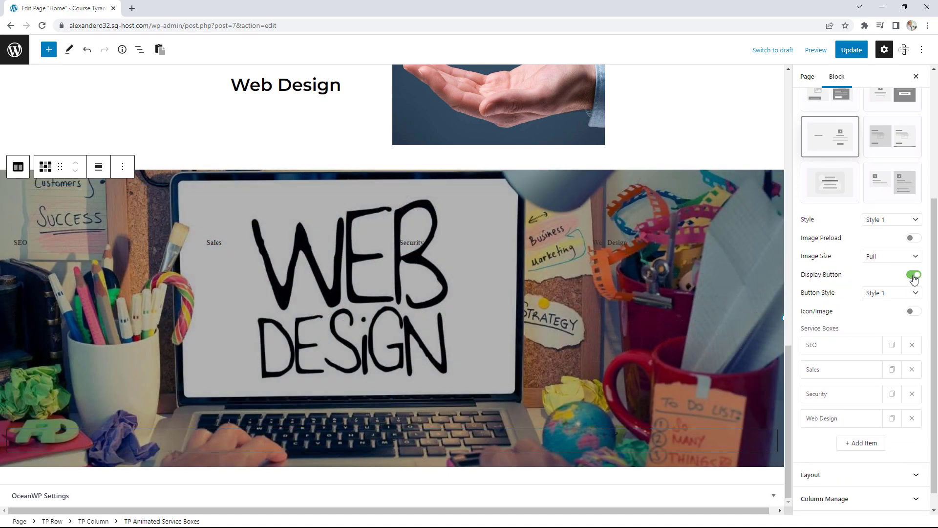
mouse_move(643, 373)
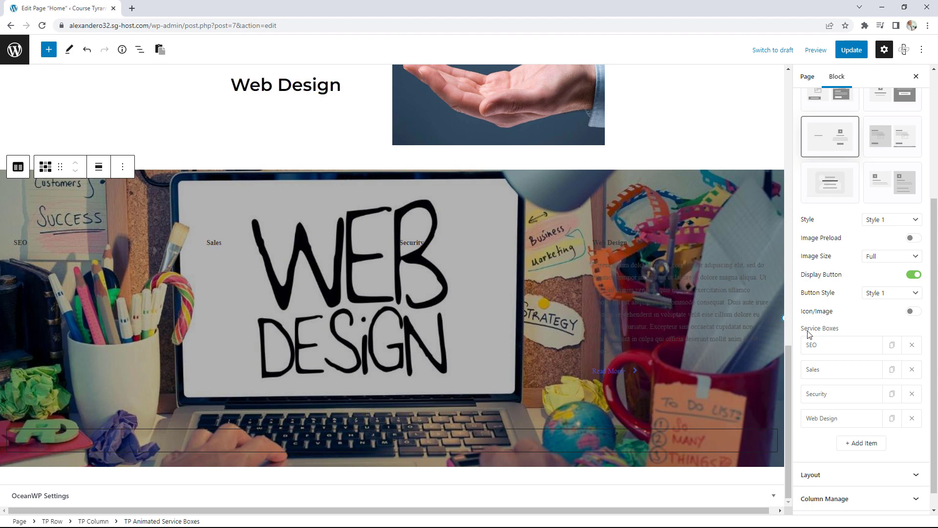
left_click(877, 294)
left_click(877, 313)
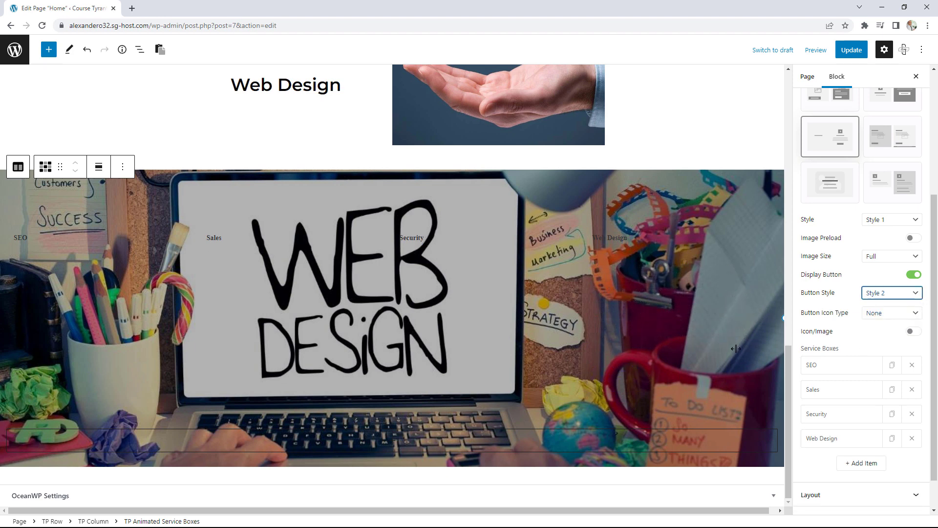
mouse_move(652, 366)
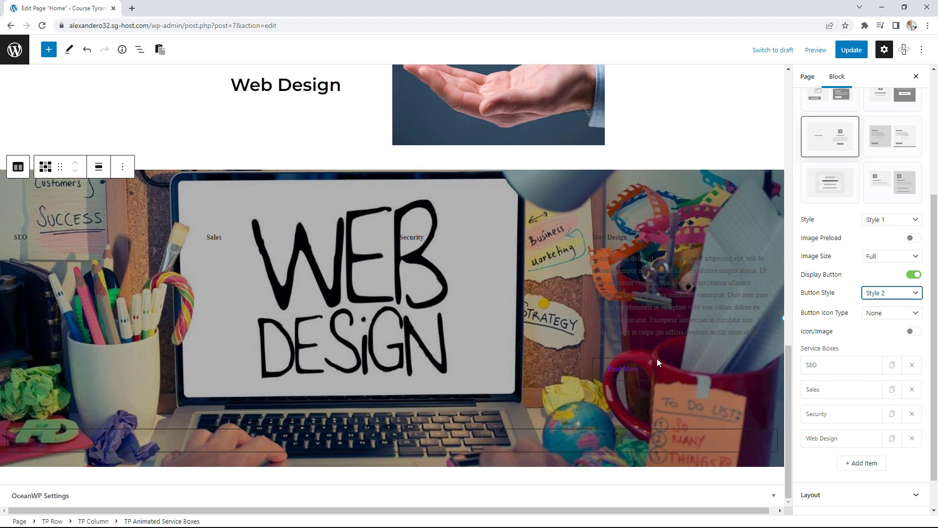
Try showing the Icon/Image on the service boxes, check it on the Web Design box, and disable it again.
left_click(909, 332)
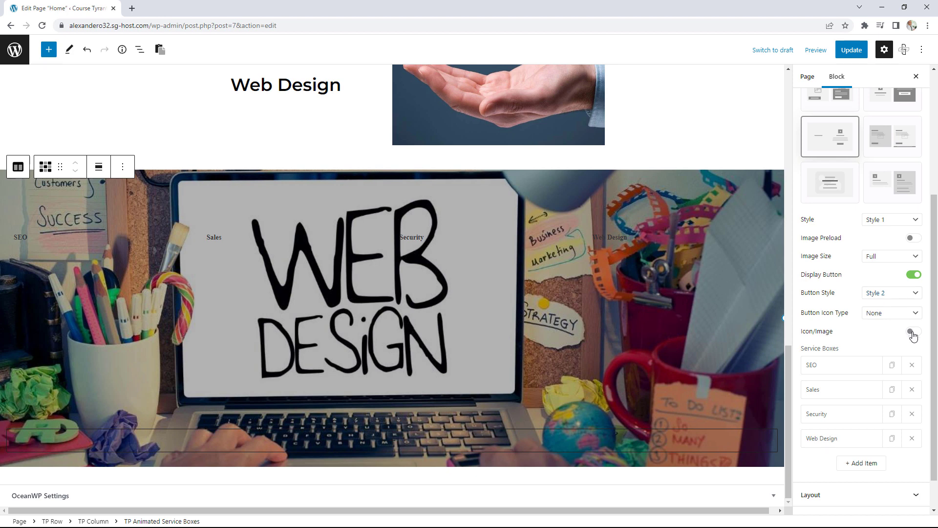
mouse_move(652, 306)
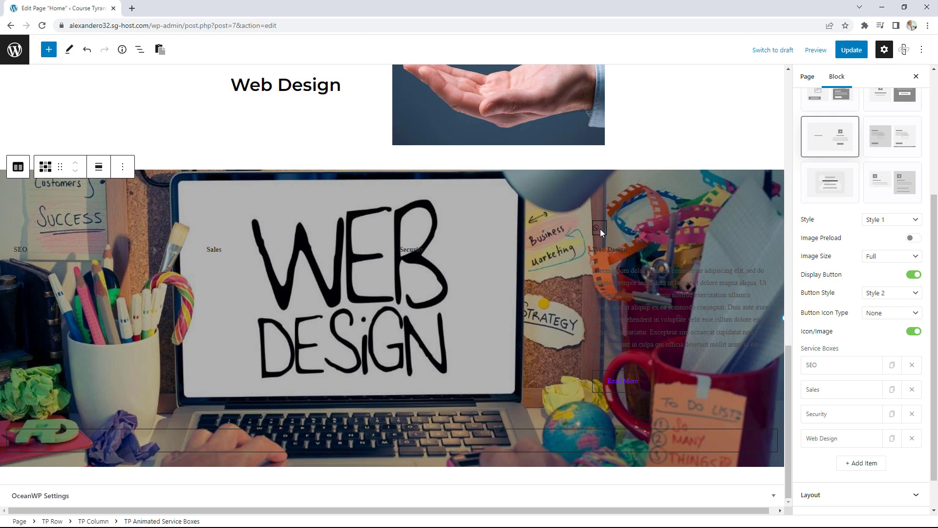
left_click(911, 332)
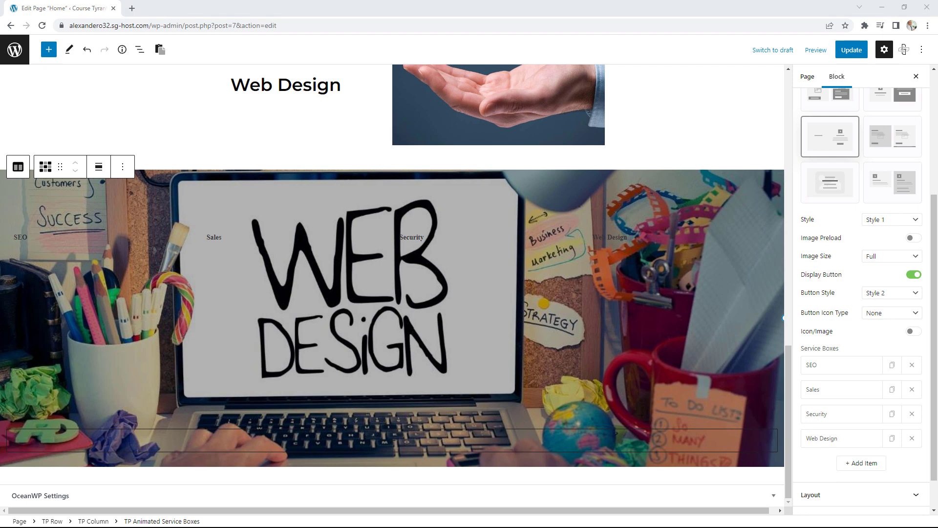
left_click(840, 494)
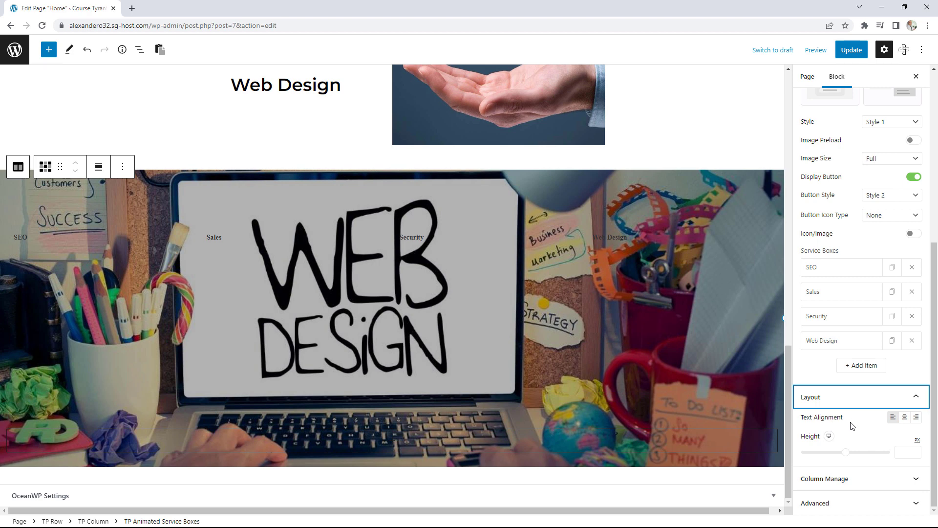
left_click(846, 404)
scroll(848, 413, "up", 3)
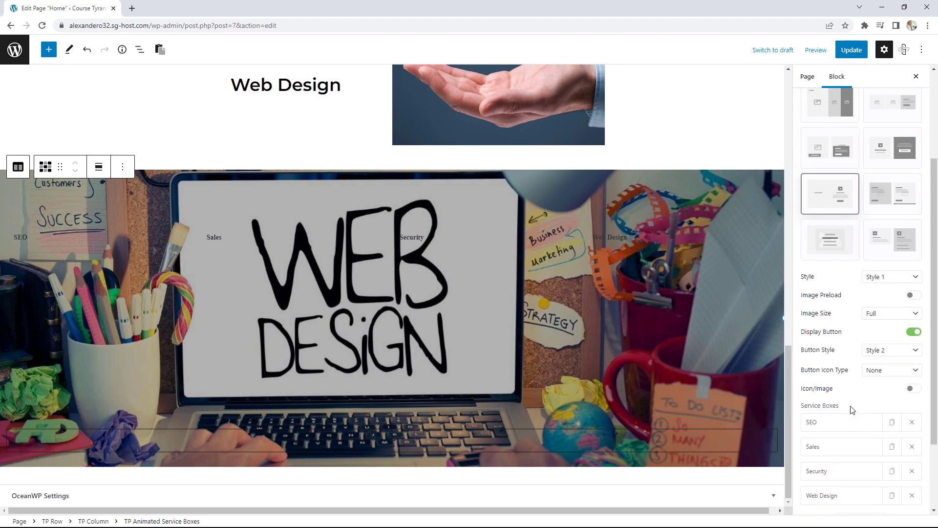
scroll(852, 409, "up", 5)
Set the normal color of the service box titles to white from the global palette.
left_click(862, 162)
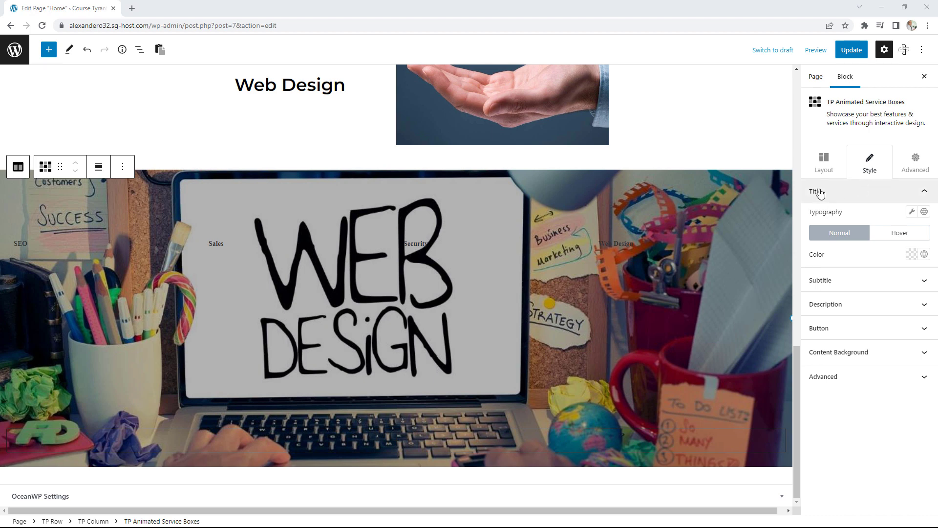
left_click(923, 255)
left_click(874, 141)
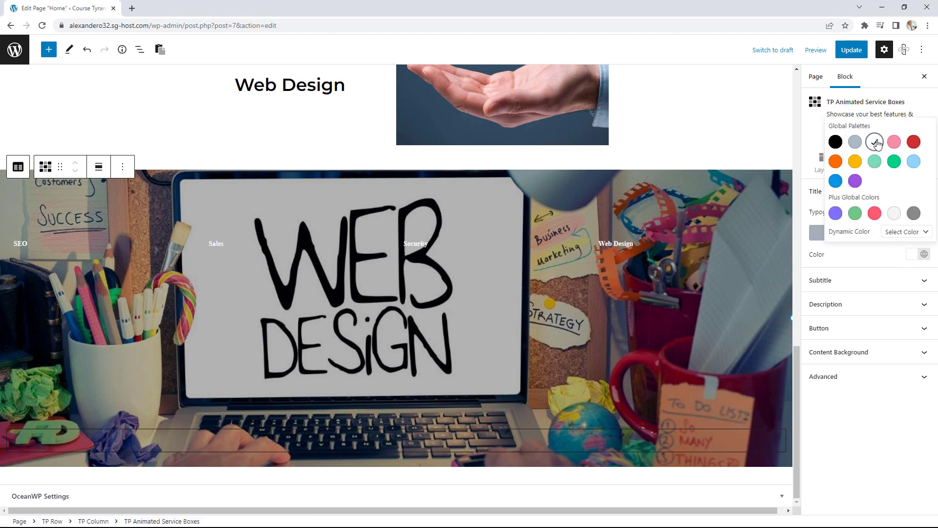
left_click(883, 249)
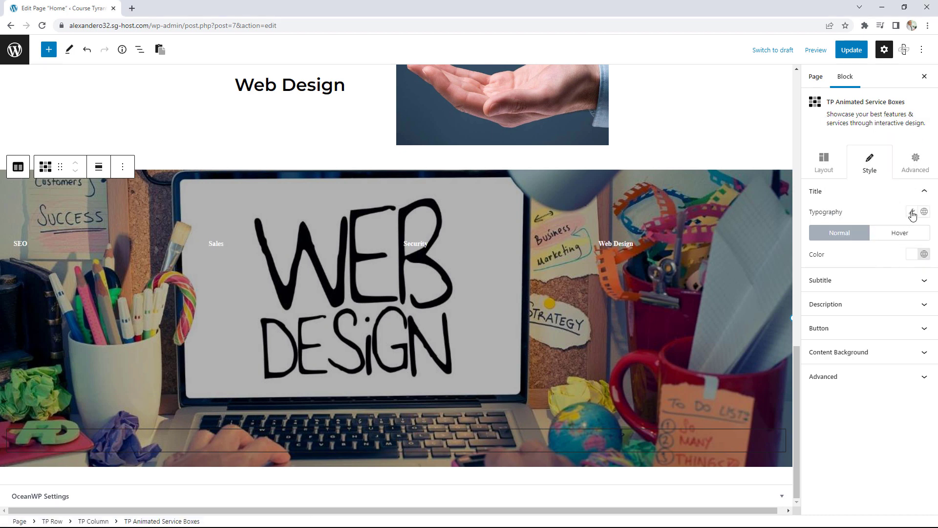
Set the service box title typography to the Montserrat font at a size of 37 px.
left_click(912, 214)
left_click(853, 247)
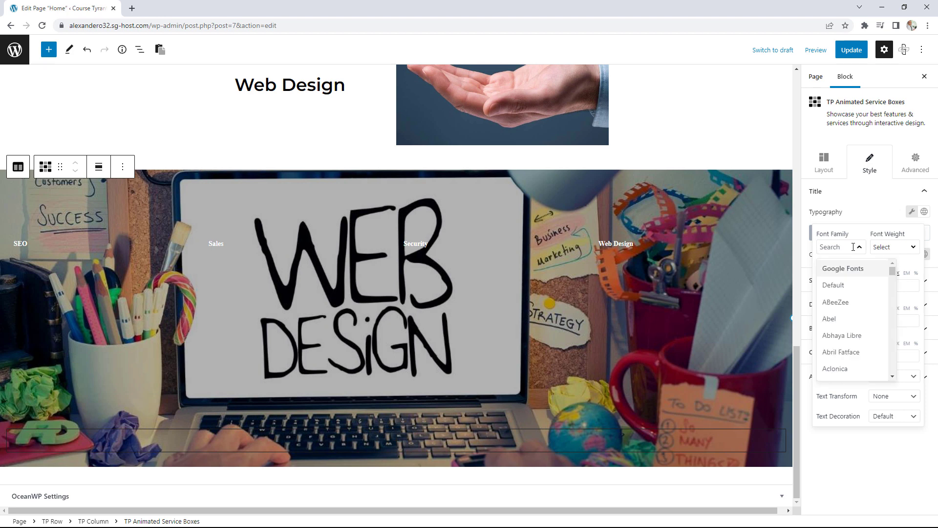
type("montse")
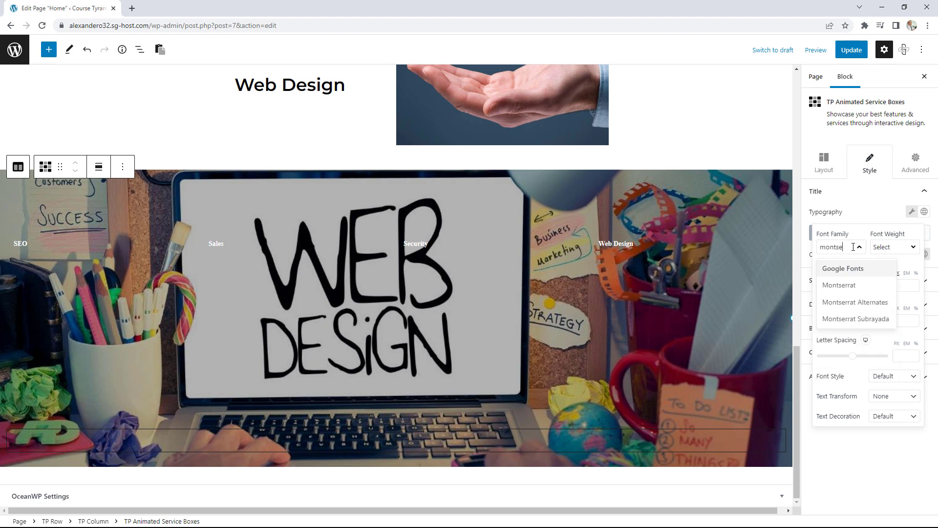
left_click(866, 291)
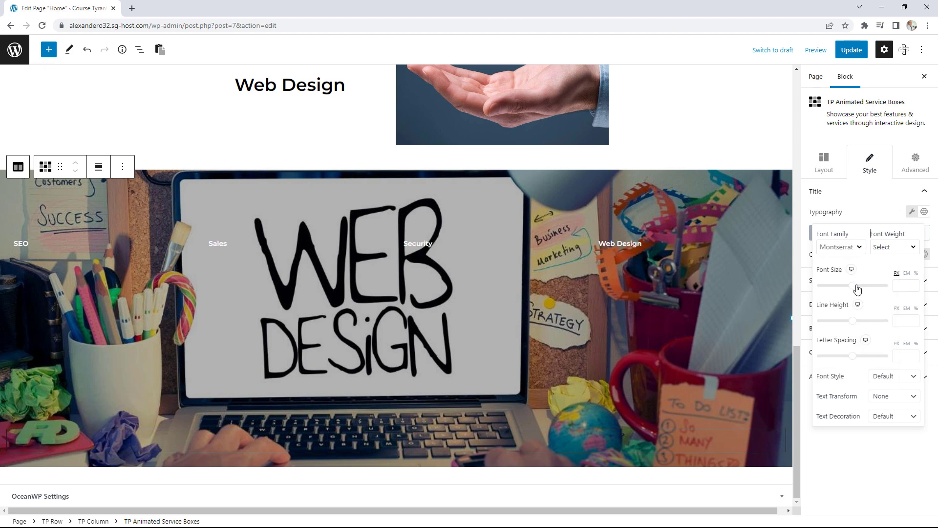
left_click_drag(857, 289, 837, 288)
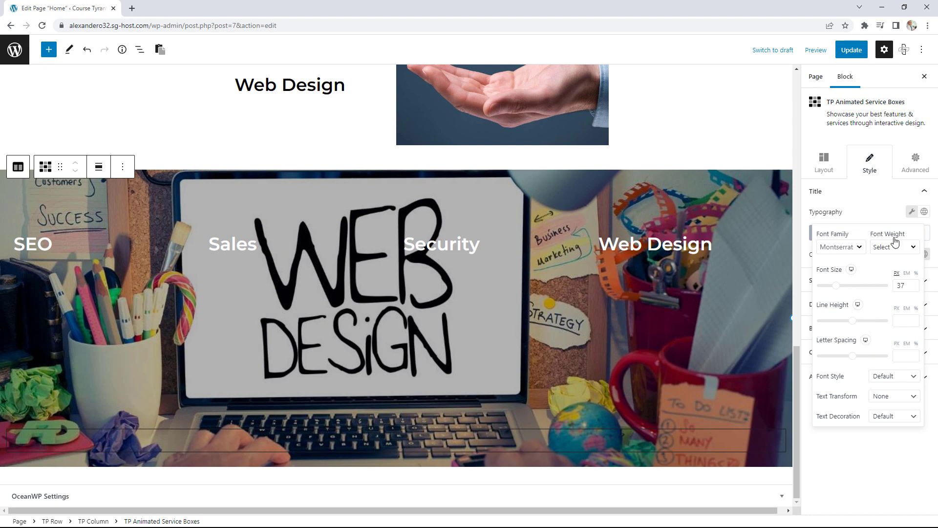
left_click(922, 196)
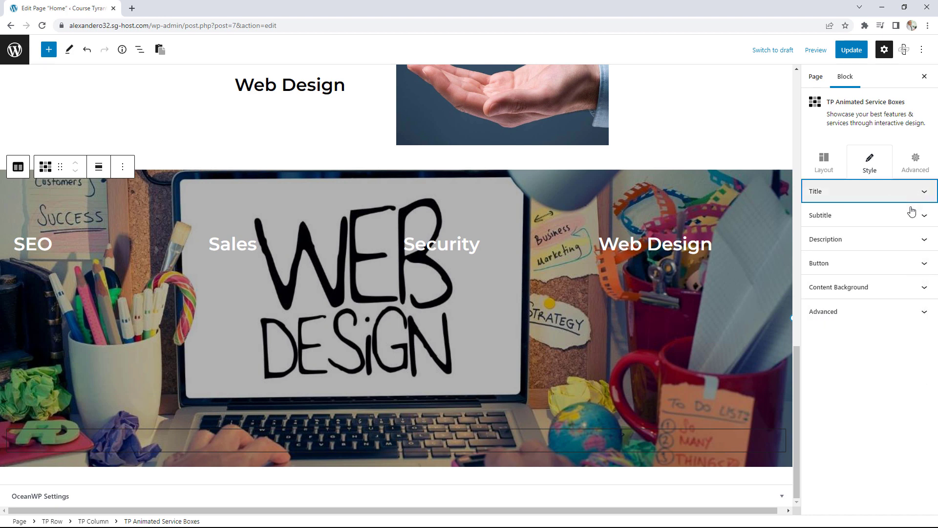
Set the service box descriptions' normal color to white and their font family to Montserrat.
left_click(857, 241)
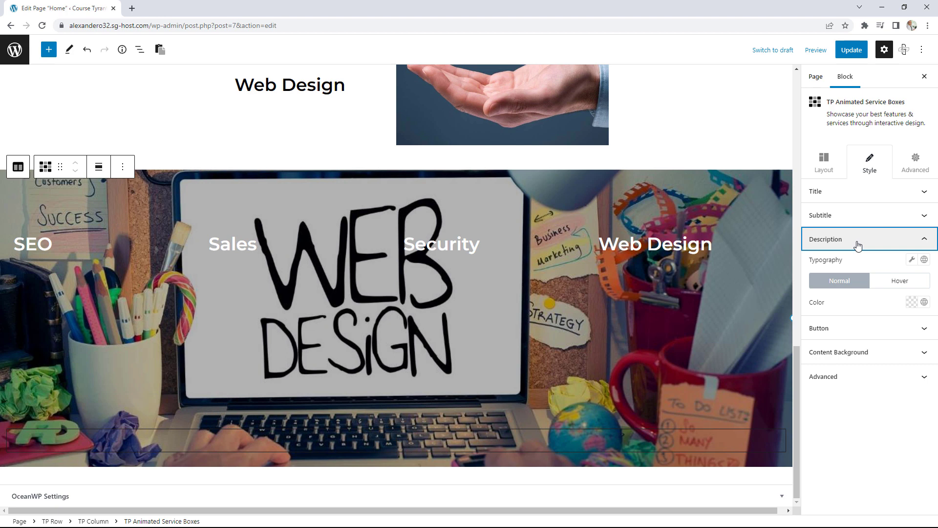
left_click(924, 303)
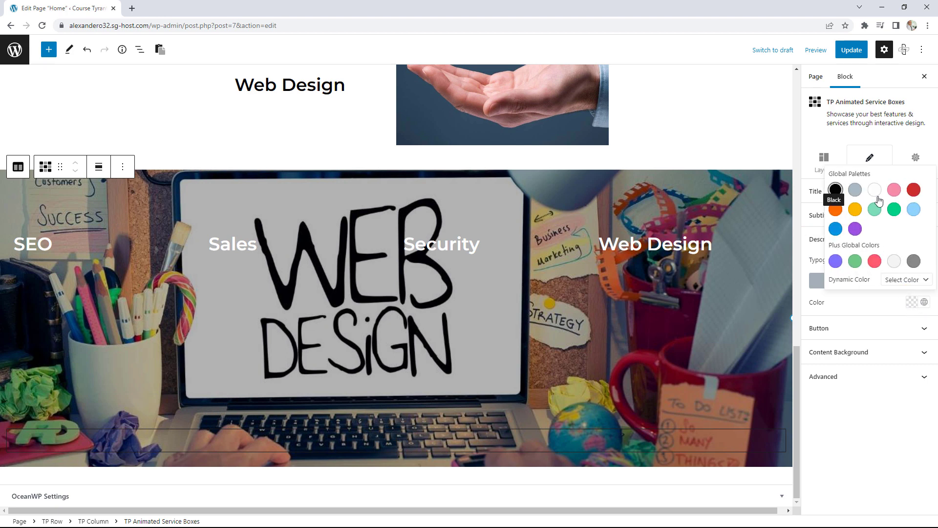
left_click(874, 190)
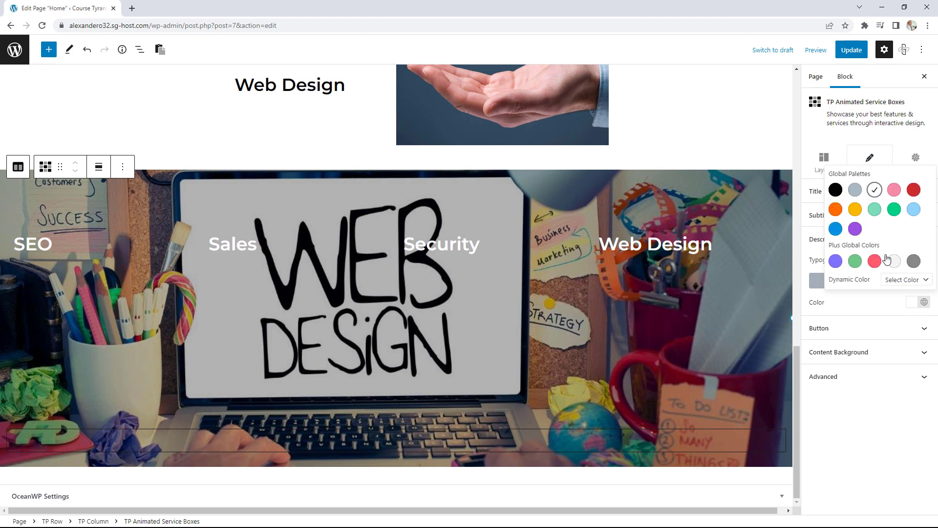
left_click(872, 306)
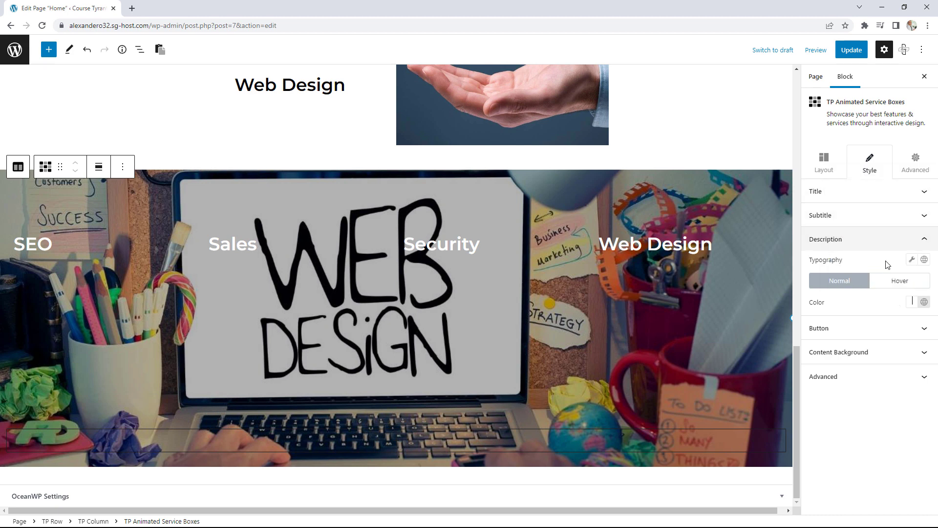
left_click(911, 261)
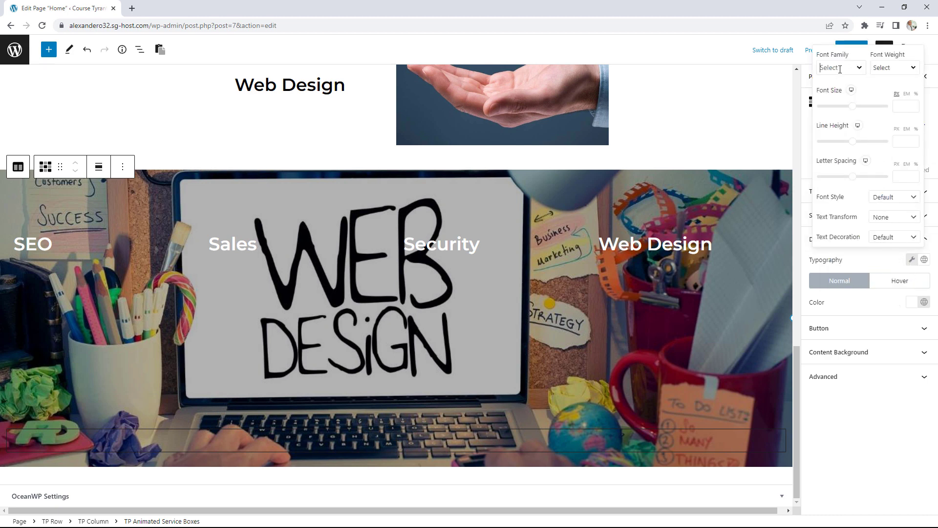
left_click(839, 69)
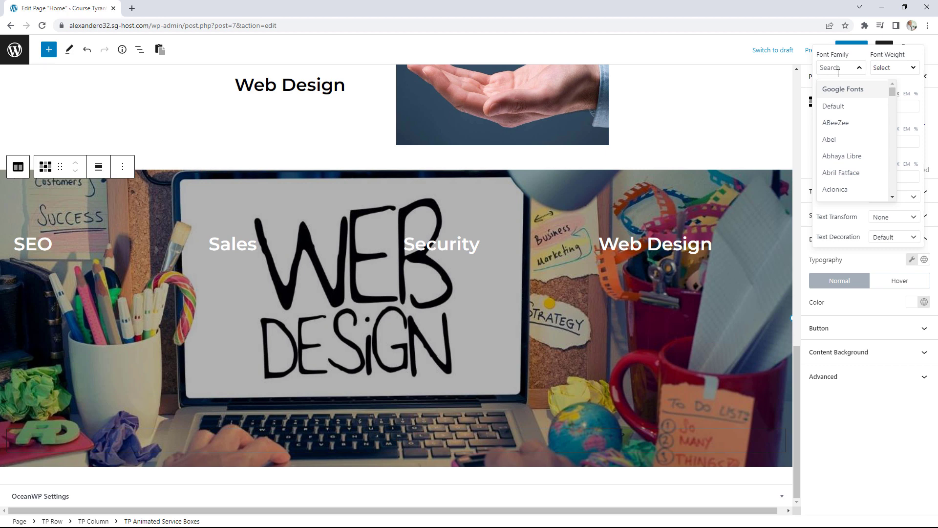
type("montse")
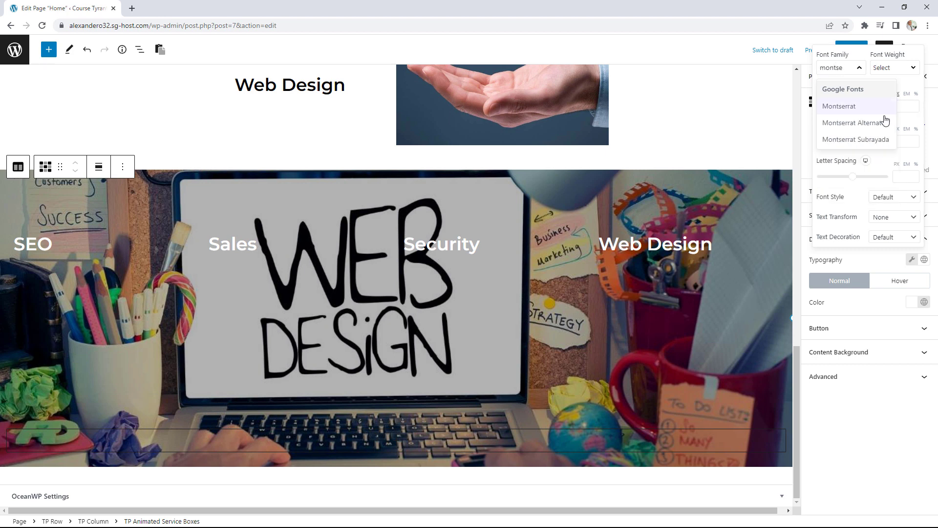
left_click(854, 106)
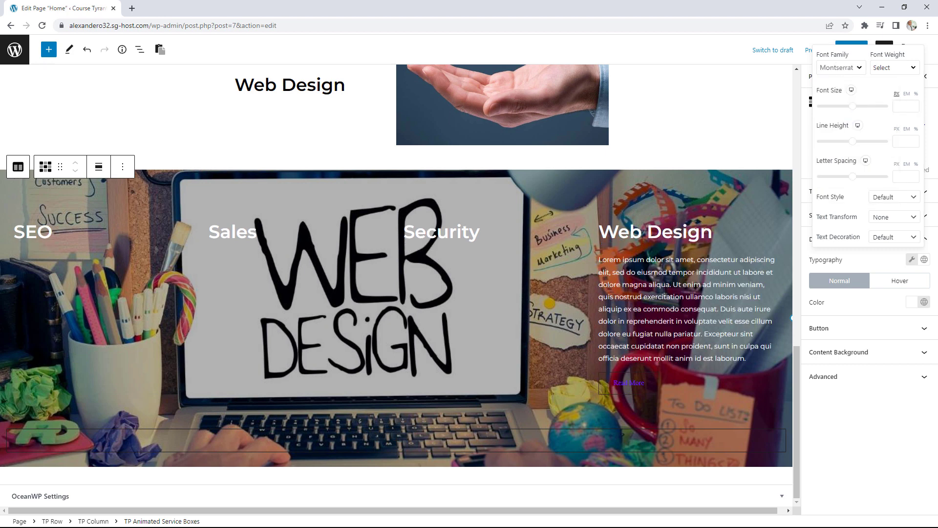
left_click(883, 407)
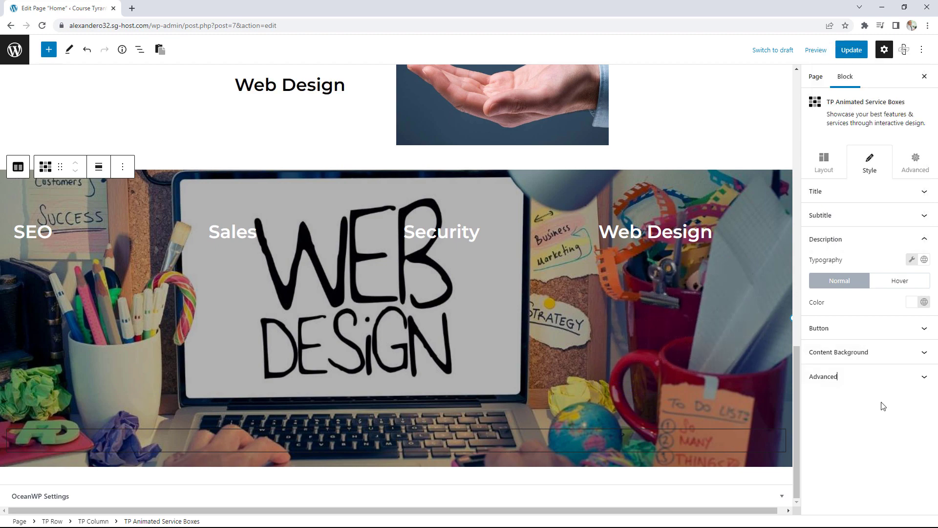
Set the normal text color of the service box buttons to white from the global palette.
left_click(859, 332)
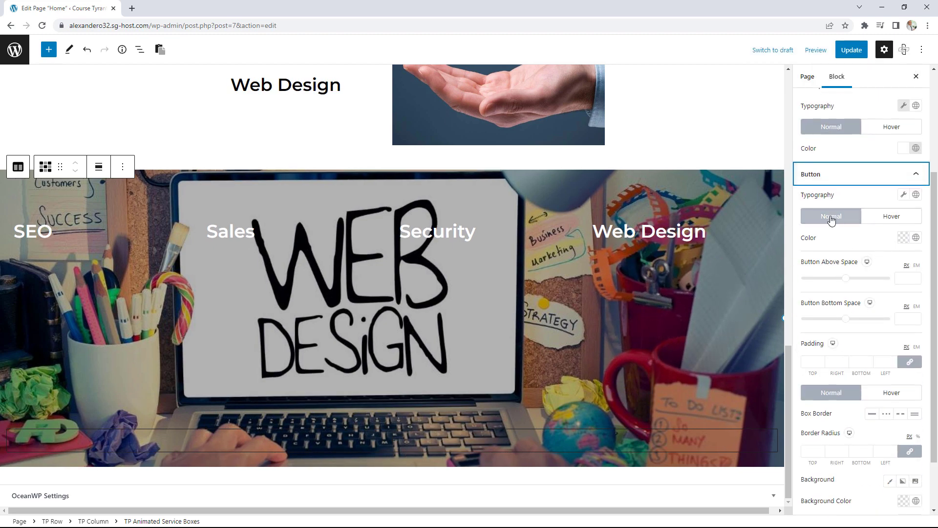
left_click(915, 239)
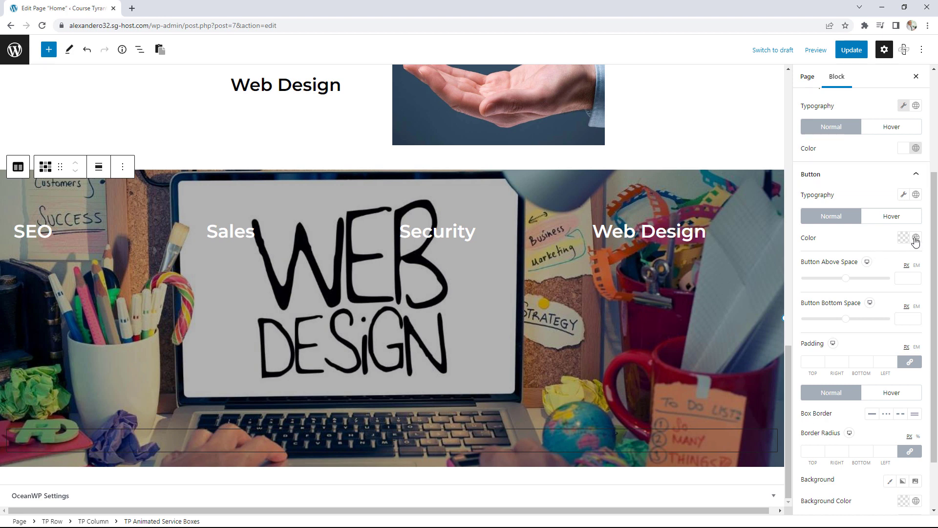
left_click(866, 126)
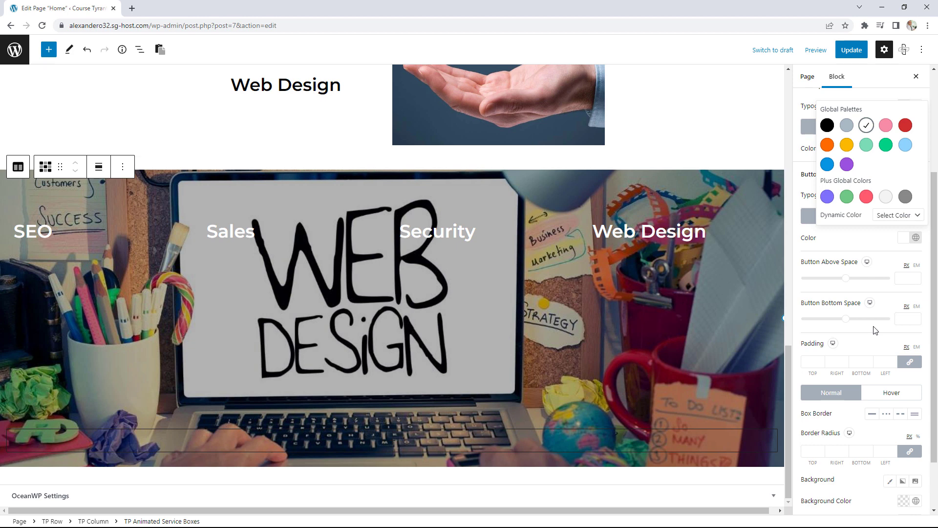
left_click(863, 247)
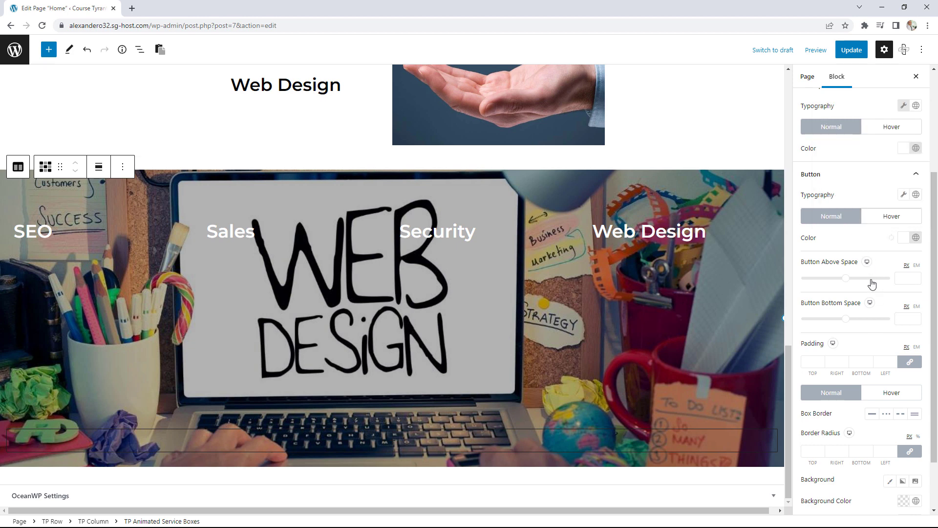
Give the service box buttons a solid 1 px border in blue from the global palette.
scroll(872, 284, "down", 2)
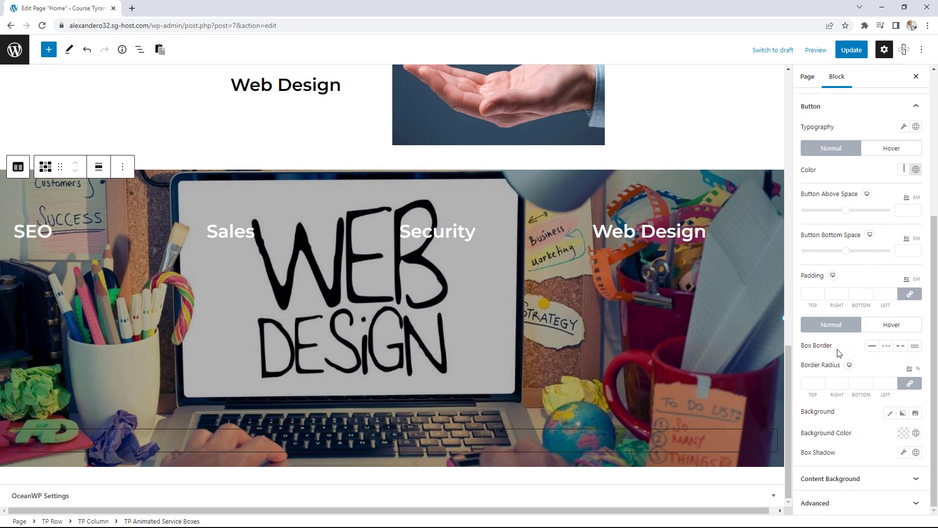
left_click(872, 346)
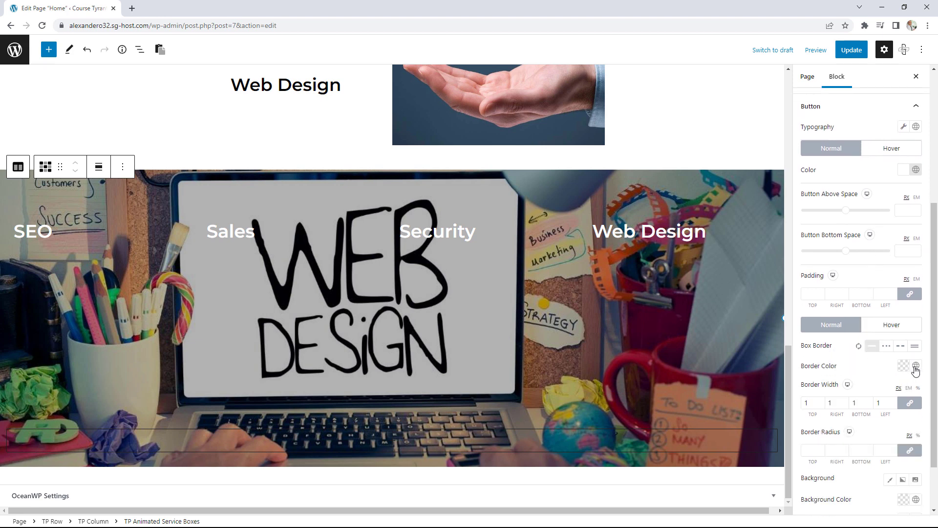
left_click(916, 367)
left_click(827, 293)
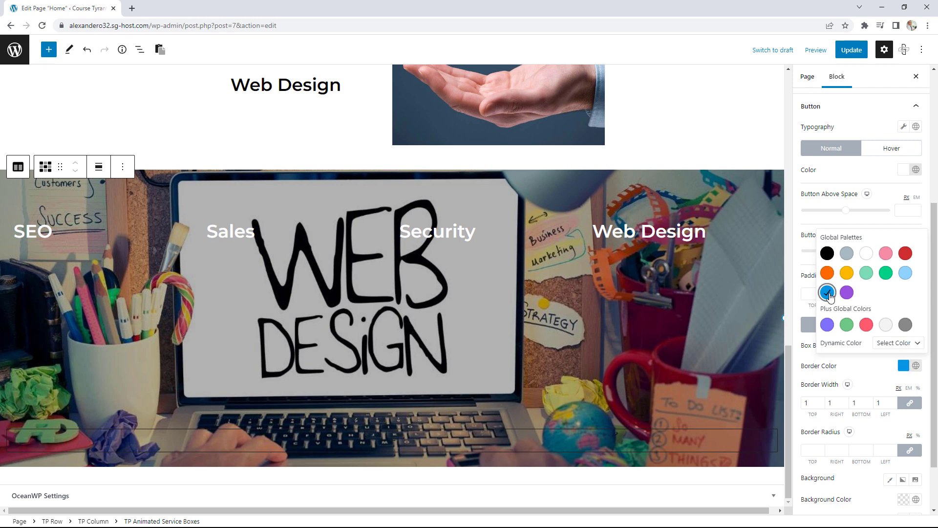
Set the service box buttons' background color to blue from the global palette and preview it on the boxes.
scroll(890, 386, "down", 1)
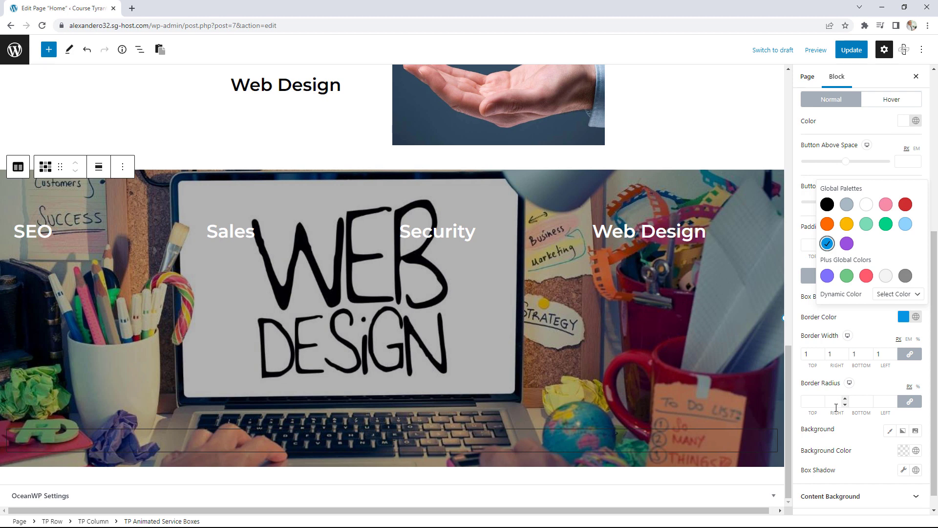
left_click(916, 450)
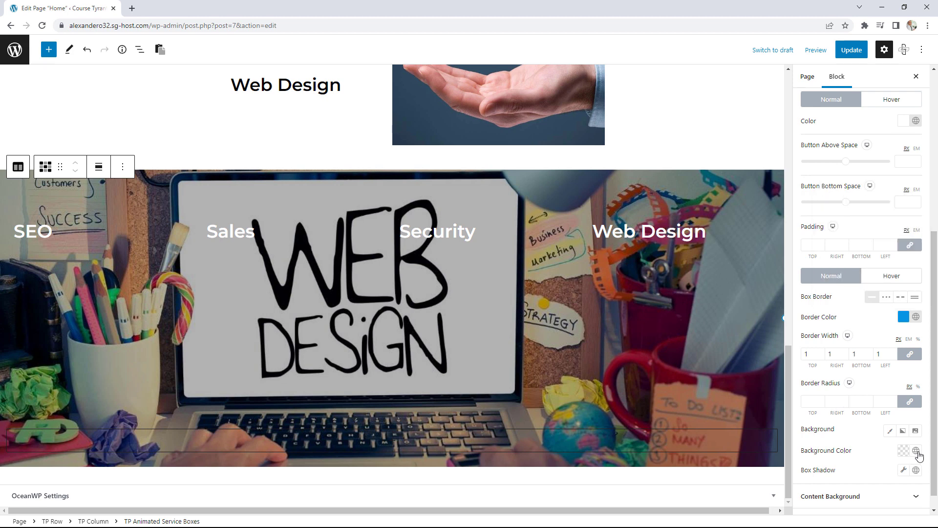
left_click(916, 450)
left_click(828, 377)
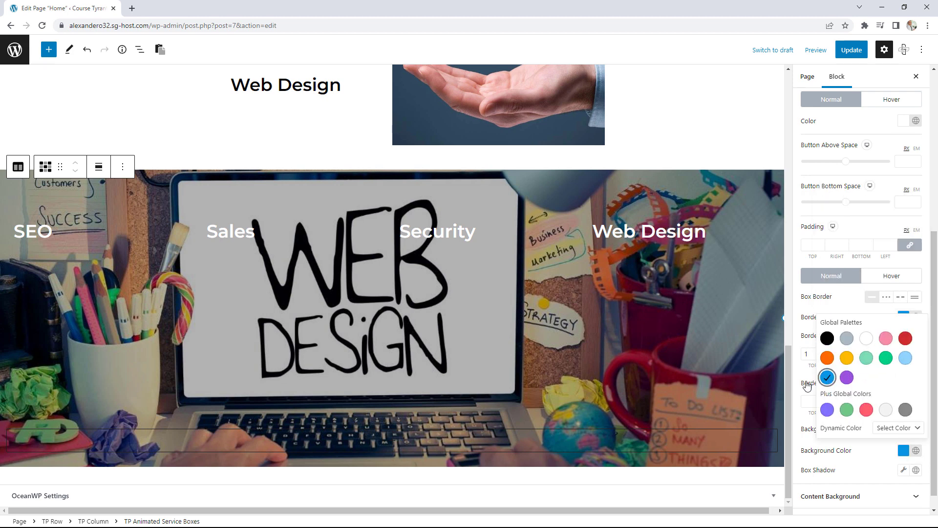
mouse_move(624, 259)
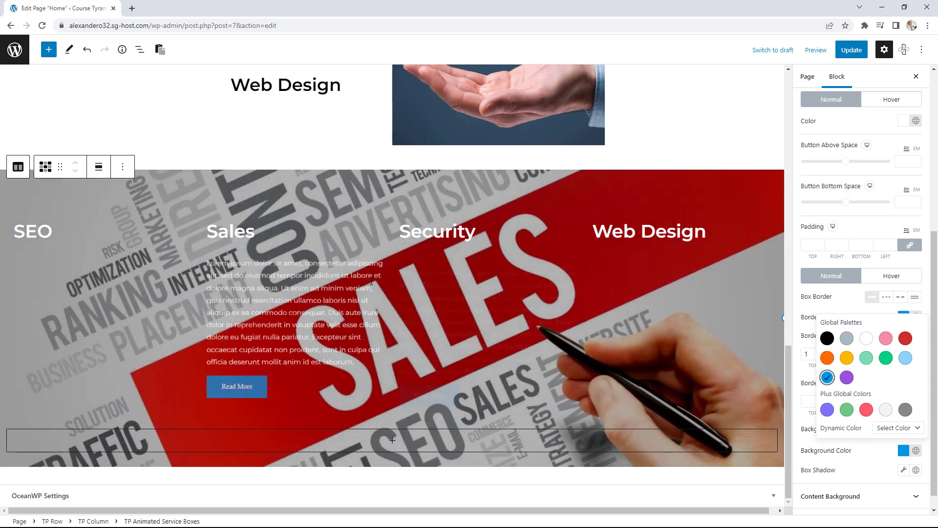
mouse_move(576, 254)
mouse_move(709, 238)
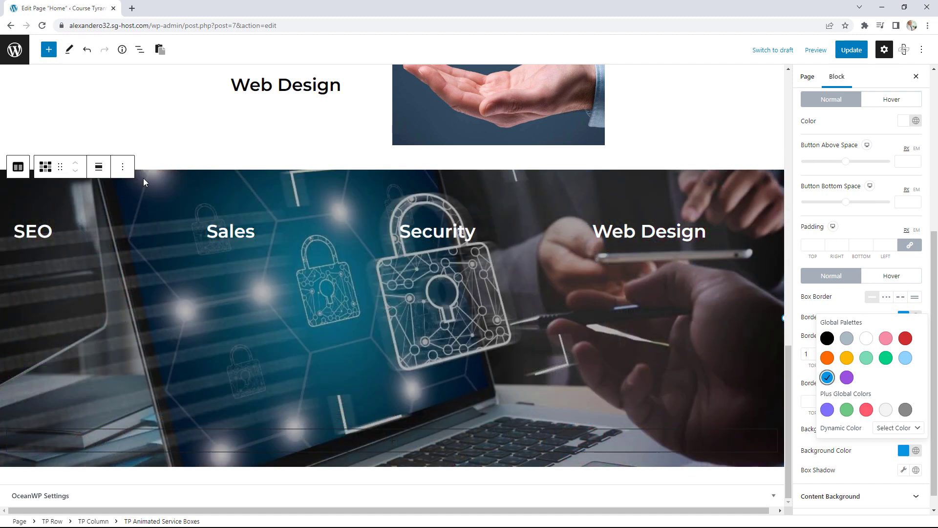
Set unlinked top and bottom margins of 50 px on the TP Row containing the service boxes.
left_click(152, 183)
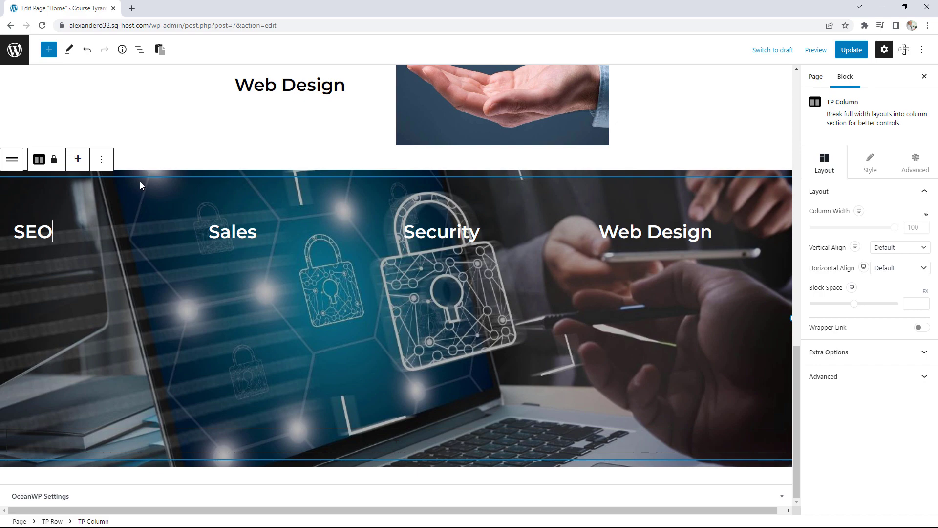
left_click(13, 173)
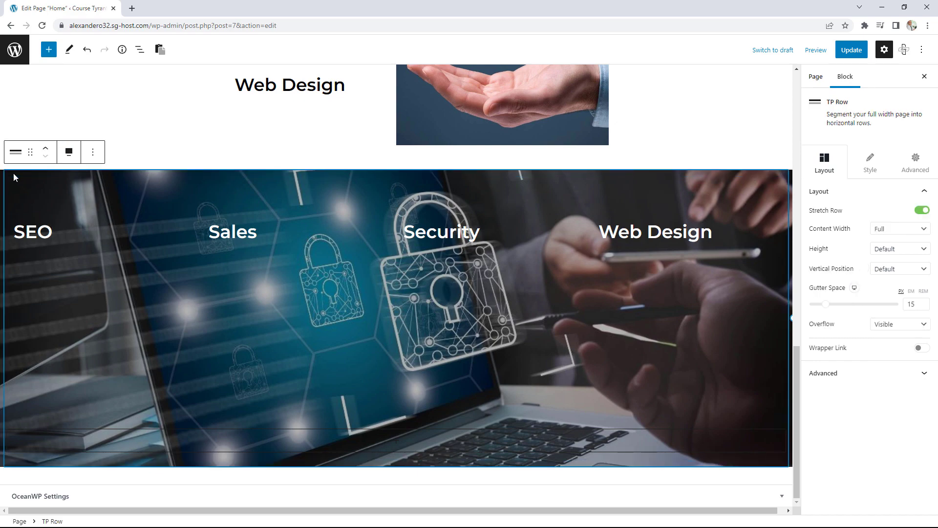
mouse_move(281, 228)
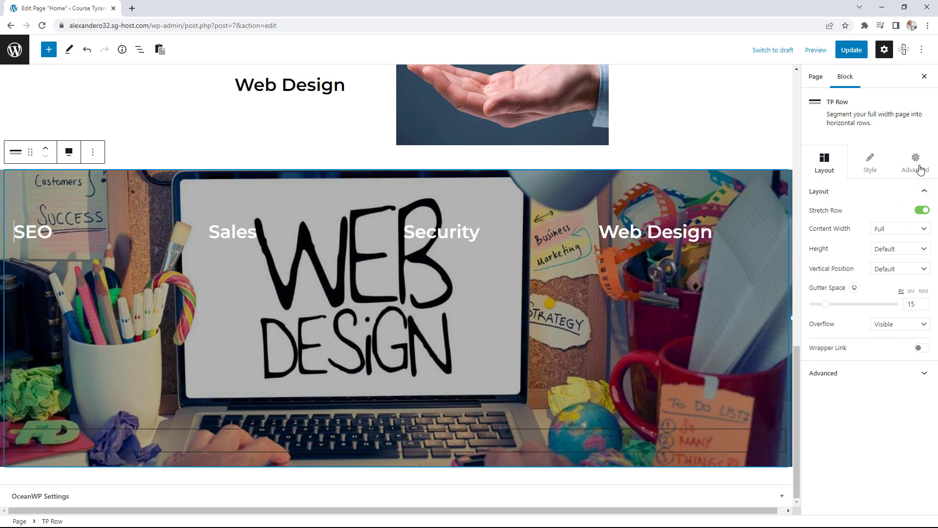
left_click(919, 167)
left_click(917, 229)
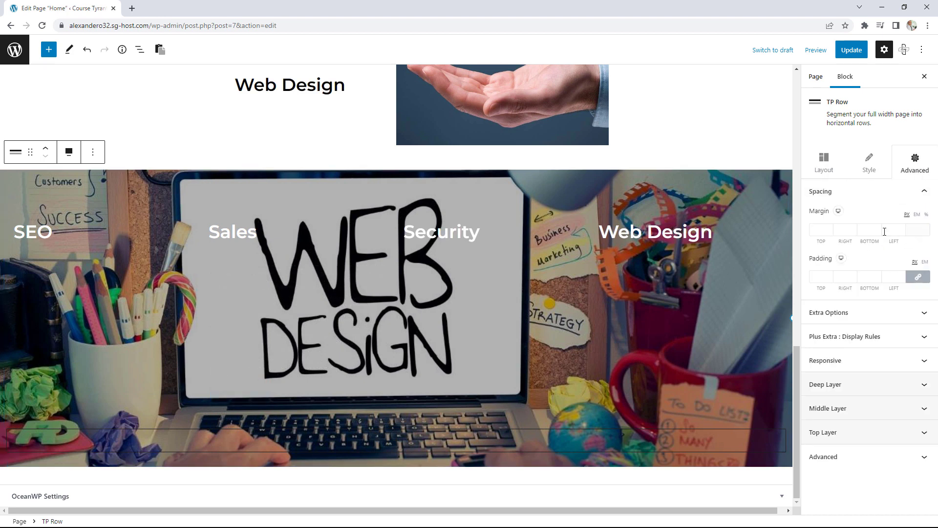
left_click(821, 229)
left_click(872, 230)
type("50")
Update the Home page and review the service boxes section on the live site.
left_click(850, 50)
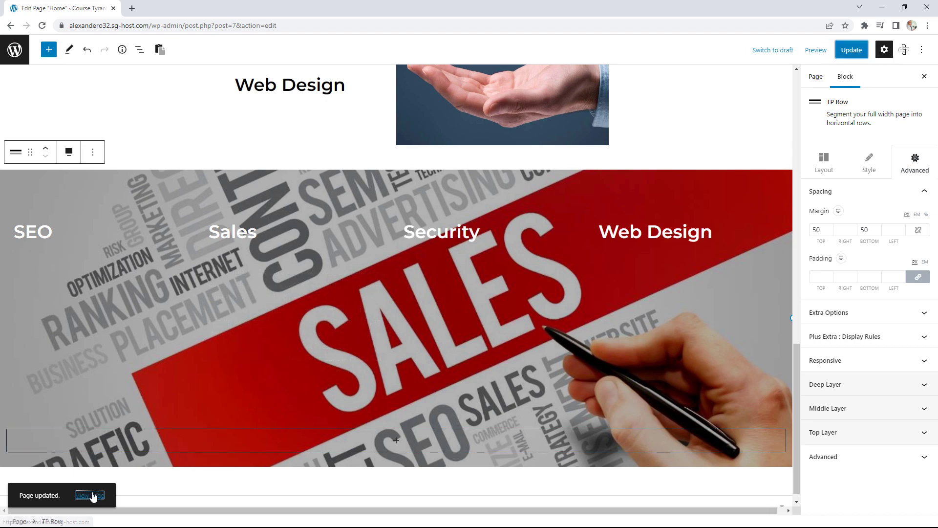
left_click(90, 495)
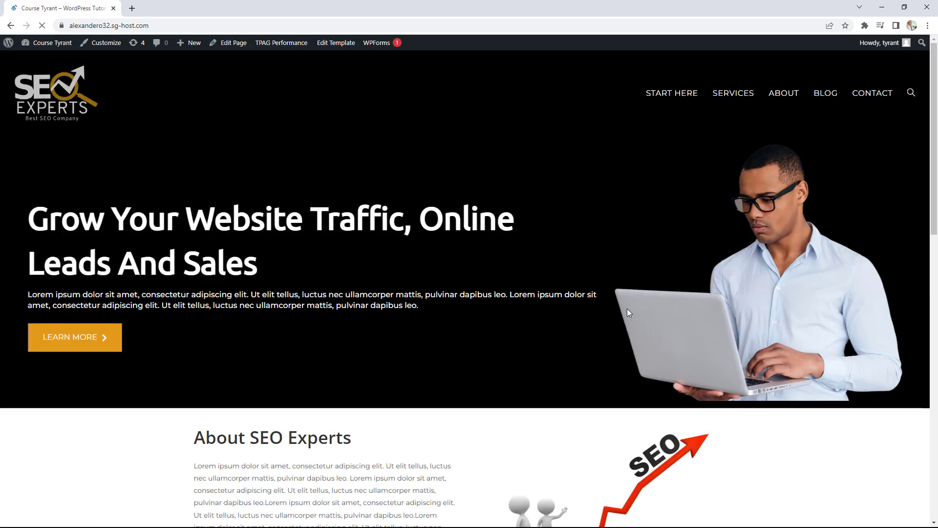
scroll(628, 313, "down", 15)
scroll(627, 303, "down", 2)
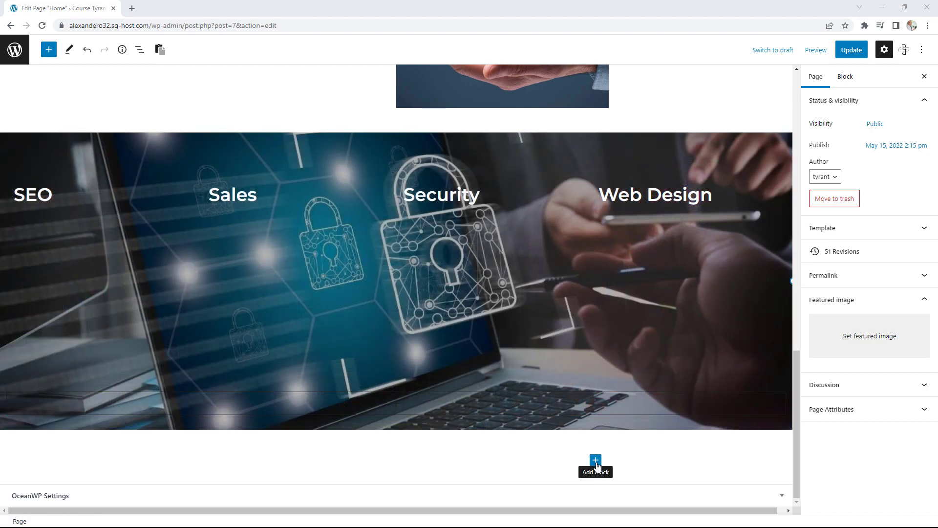
Add a TP Row below the service boxes section, stretch it and set its content width to Full.
left_click(596, 462)
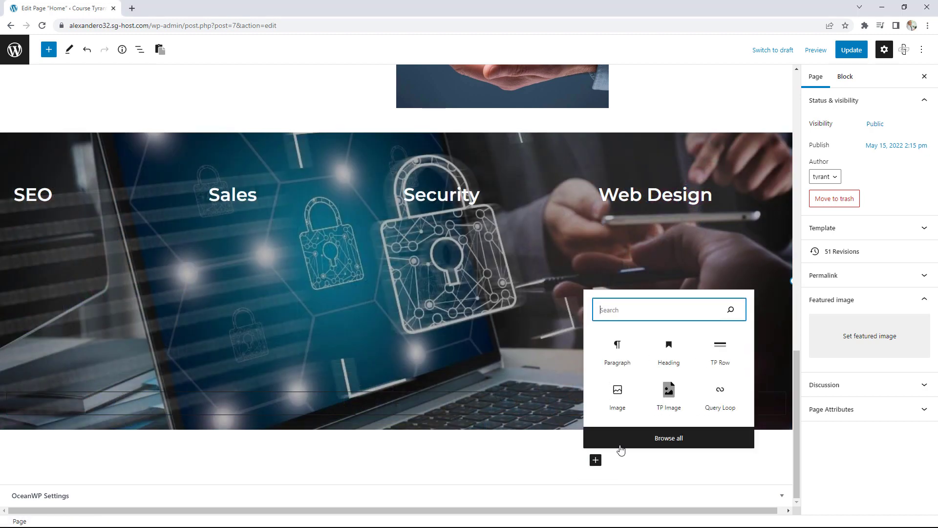
left_click(722, 357)
left_click(258, 449)
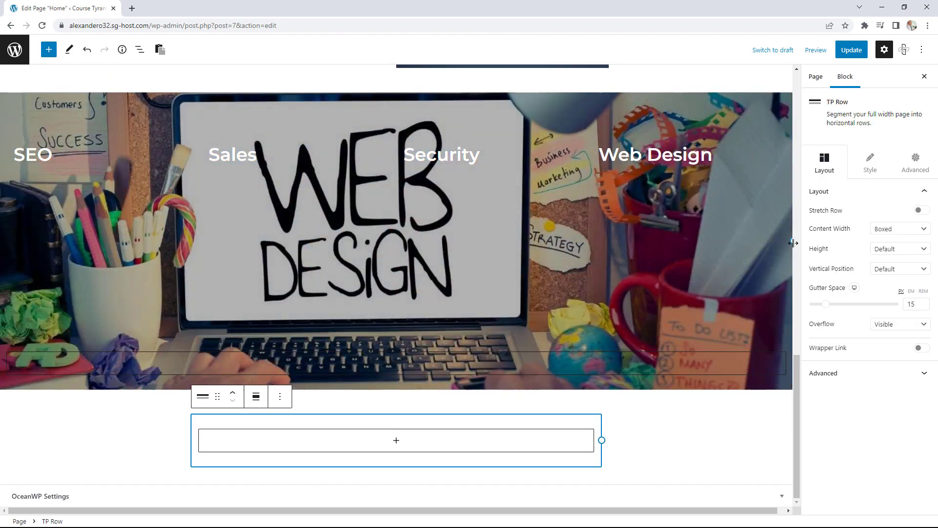
left_click(921, 210)
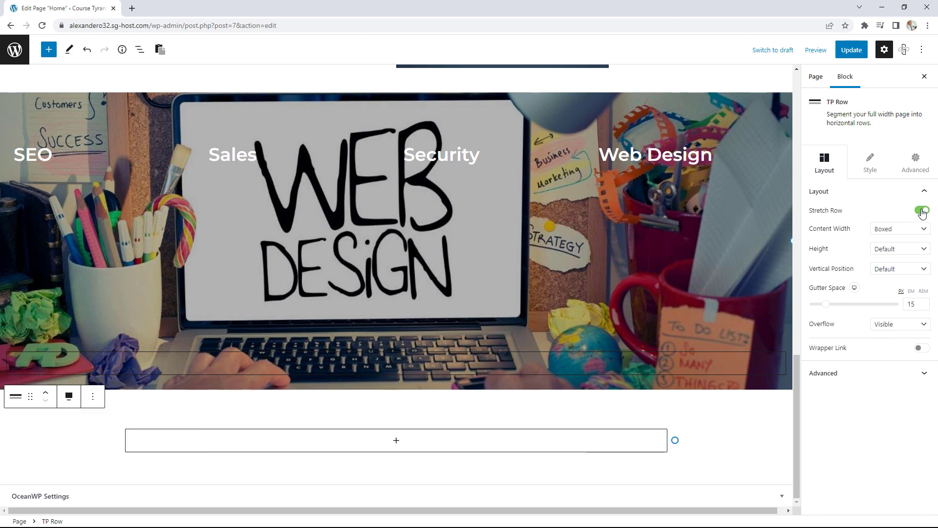
left_click(898, 230)
left_click(884, 247)
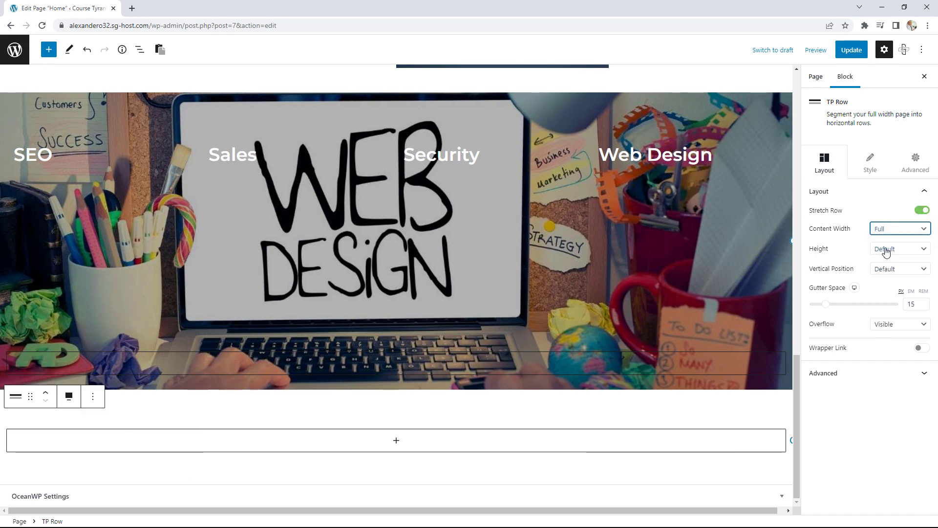
Set unlinked top and bottom margins of 50 px on the new empty TP Row.
left_click(915, 171)
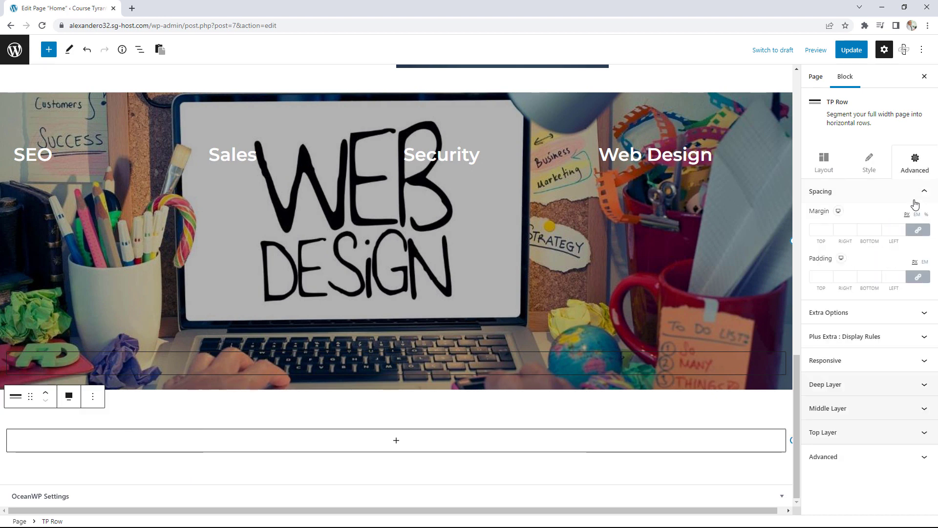
left_click(916, 234)
left_click(822, 232)
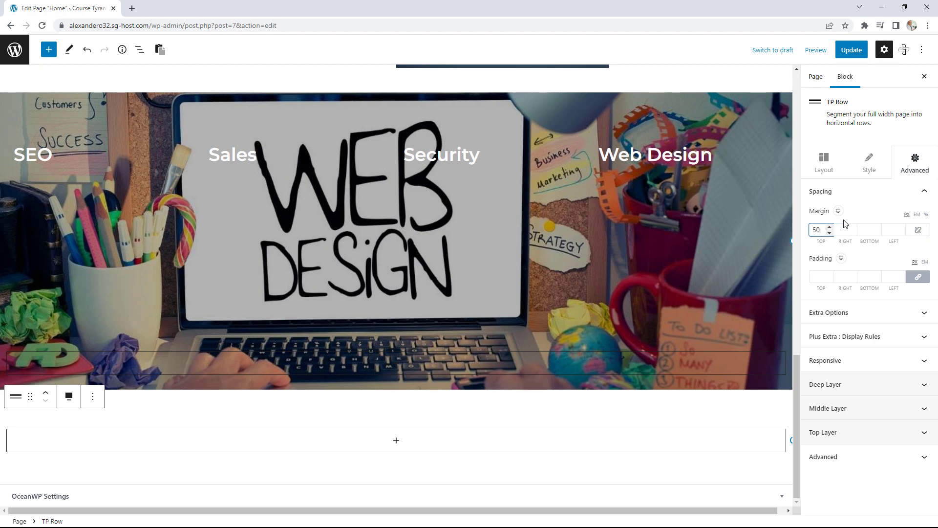
left_click(865, 233)
type("50")
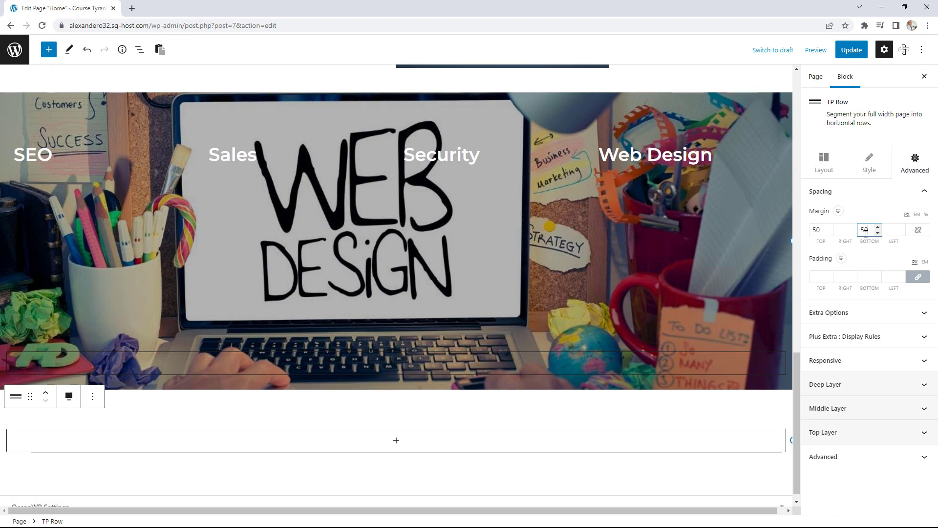
Insert a TP Animated Service Boxes block into the new row and look over its layout options and service box items.
left_click(398, 441)
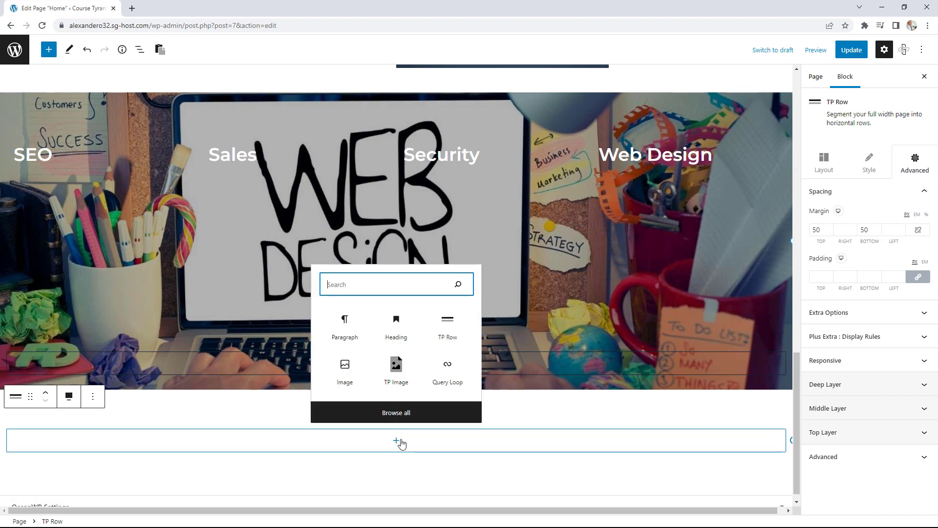
left_click(408, 414)
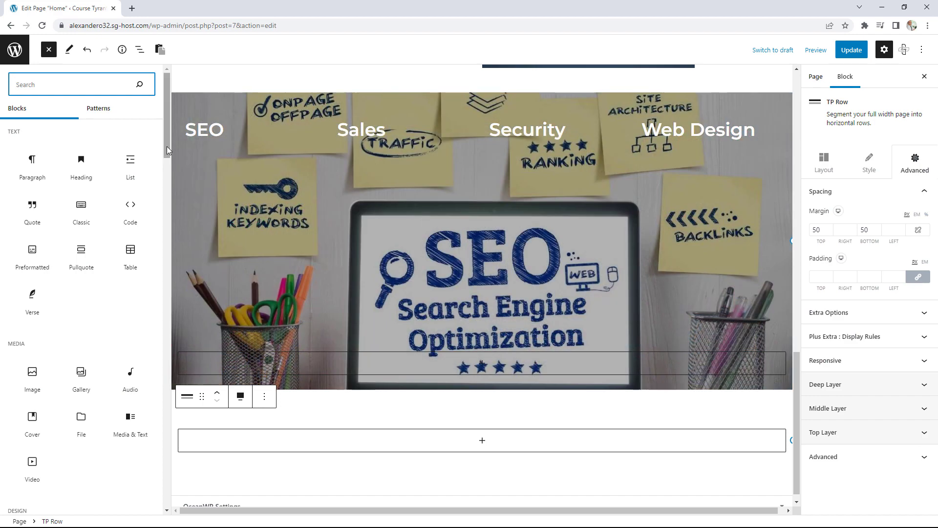
left_click_drag(166, 146, 157, 475)
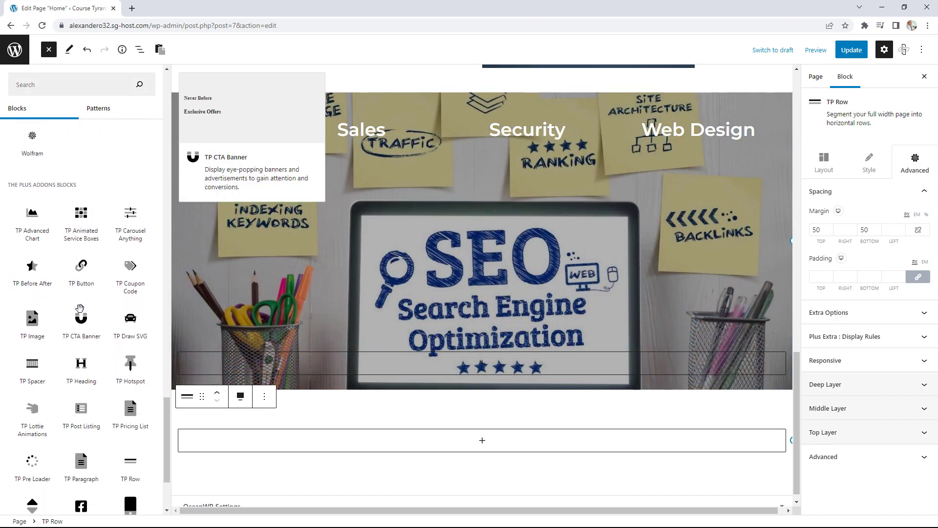
left_click(84, 236)
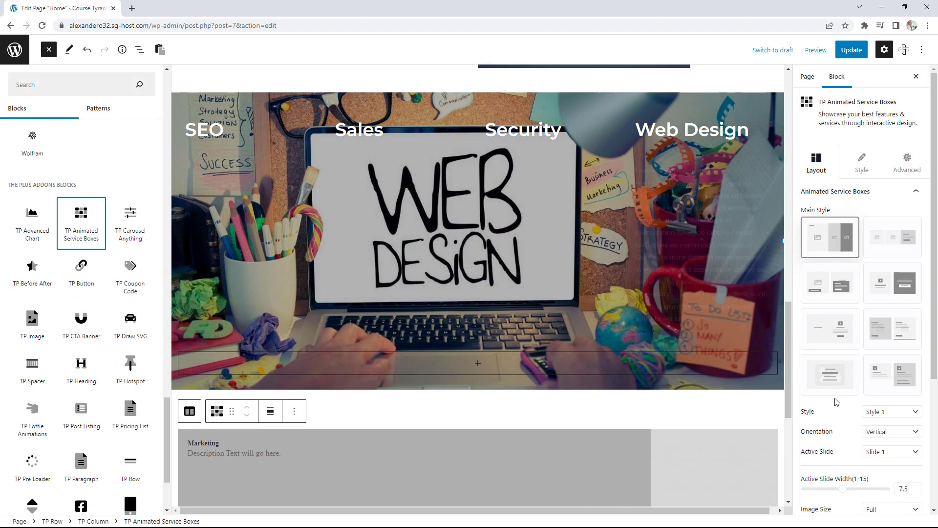
scroll(835, 400, "down", 1)
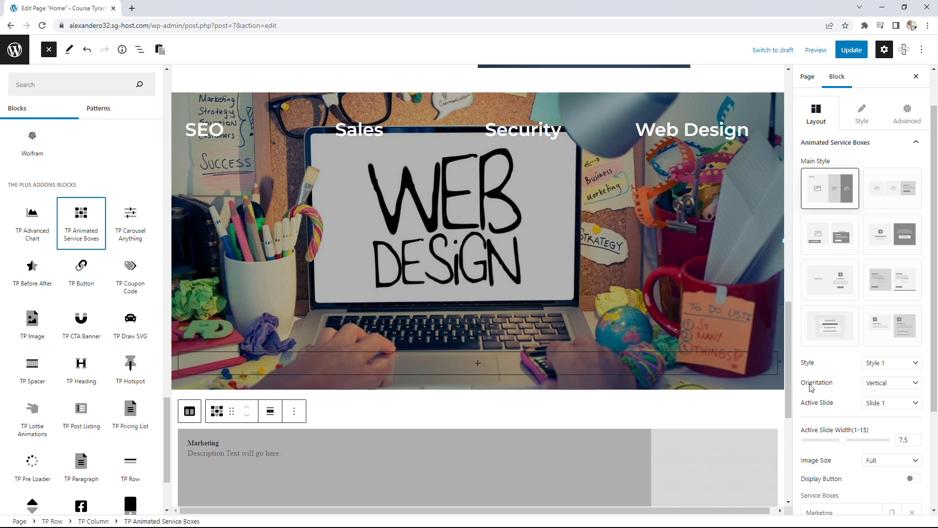
scroll(701, 432, "down", 1)
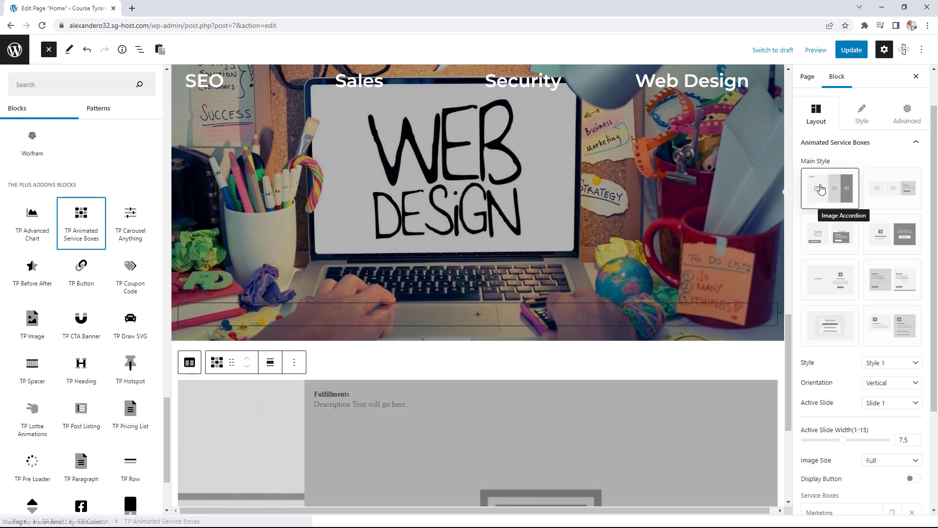
scroll(823, 336, "down", 1)
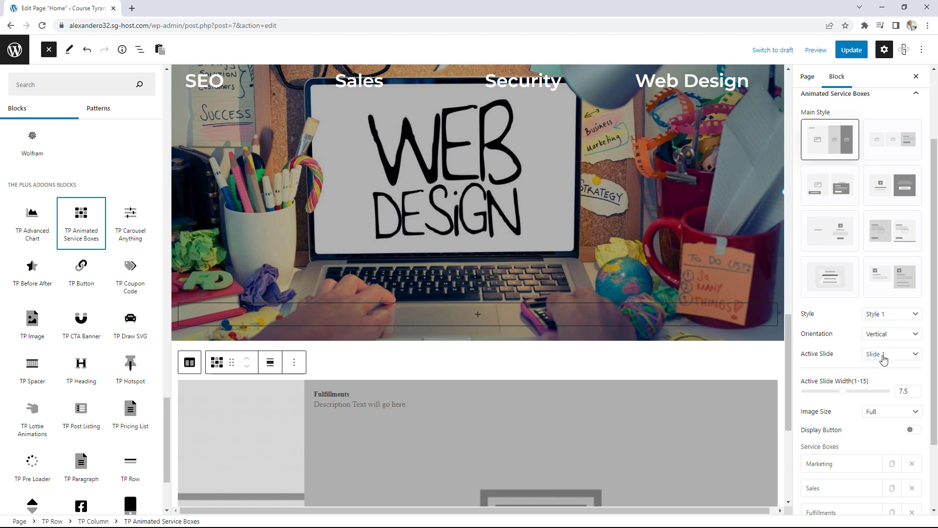
scroll(882, 360, "down", 2)
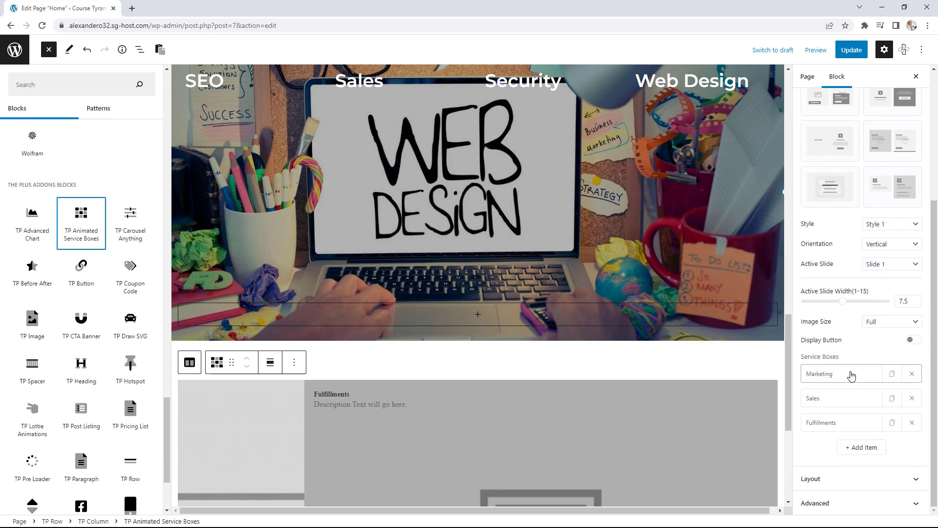
left_click_drag(837, 357, 822, 358)
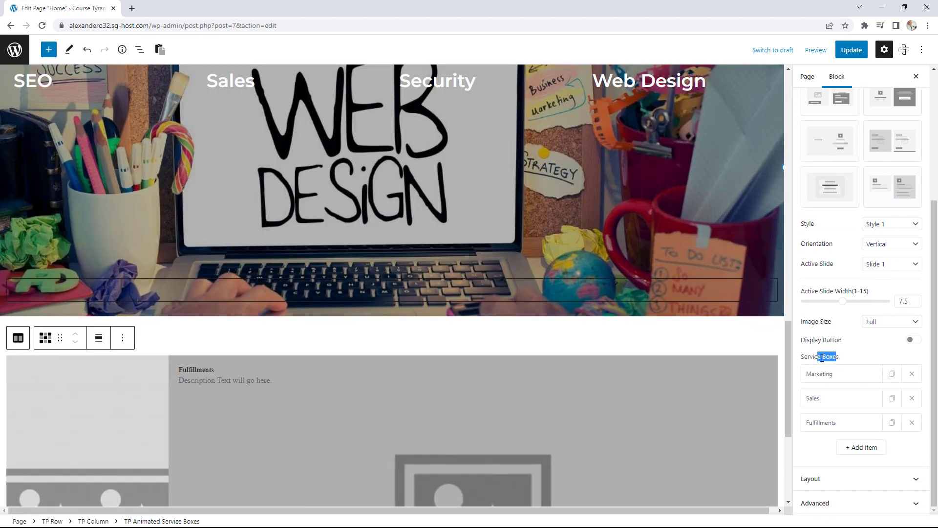
Open the Marketing service box item and look over its title and description fields.
left_click(842, 379)
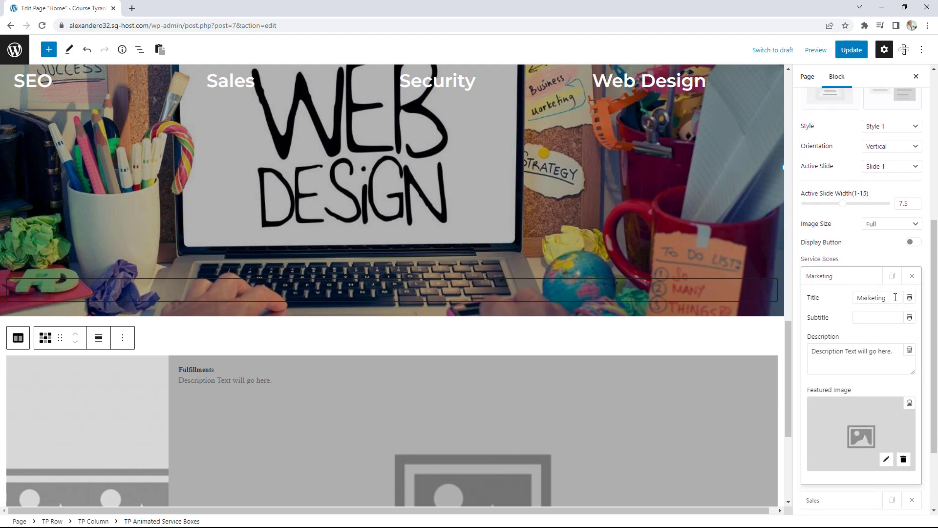
left_click_drag(895, 297, 852, 314)
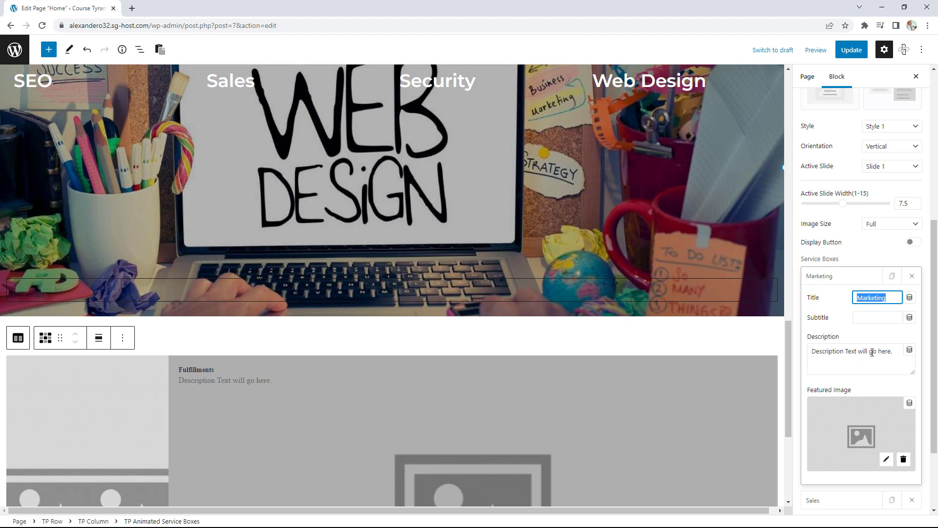
left_click_drag(896, 351, 841, 357)
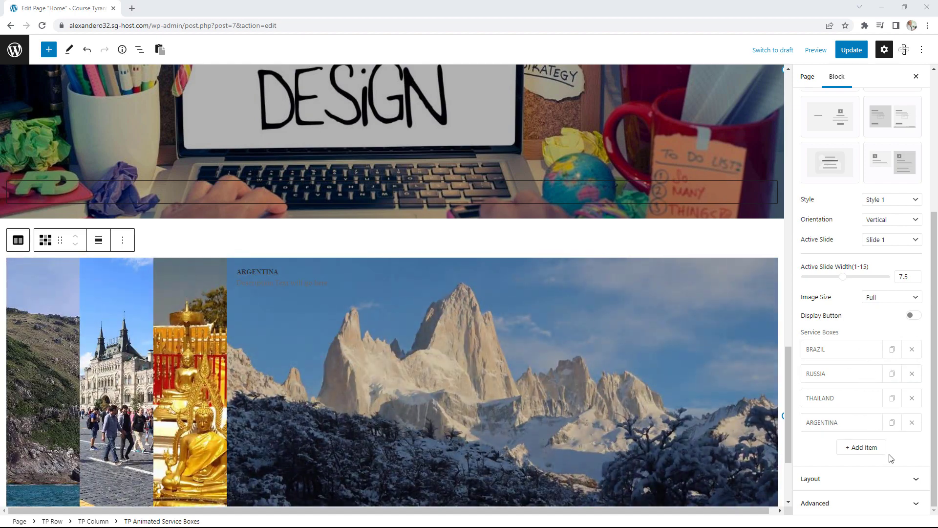
Center the service boxes' text alignment and set their content offset to the middle.
left_click(884, 479)
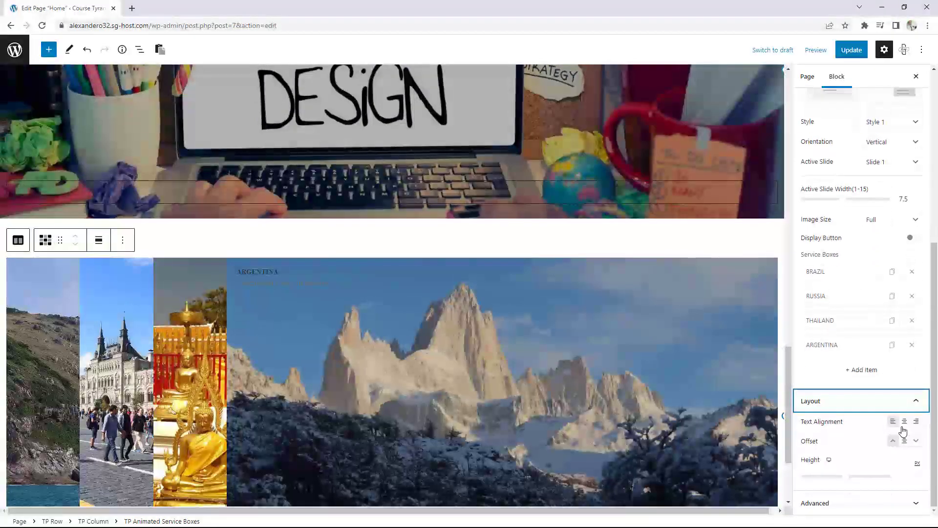
left_click(904, 423)
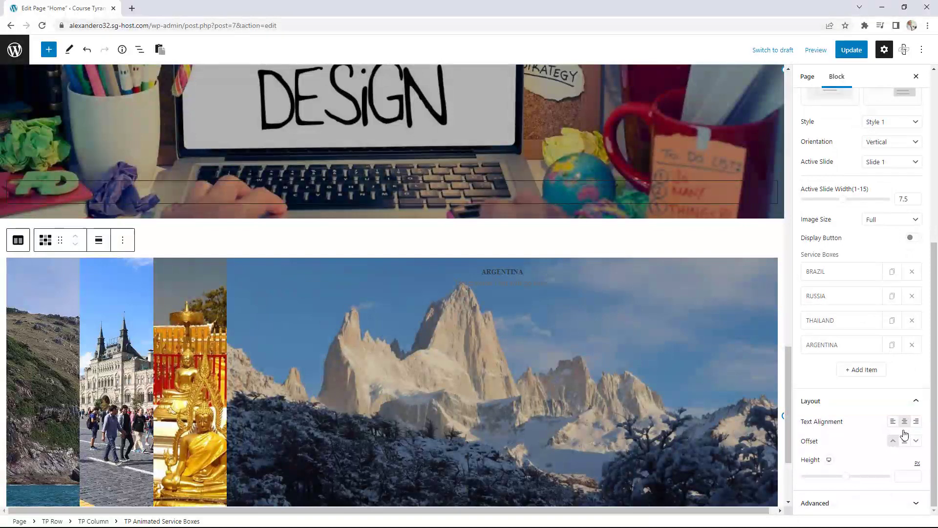
left_click(905, 442)
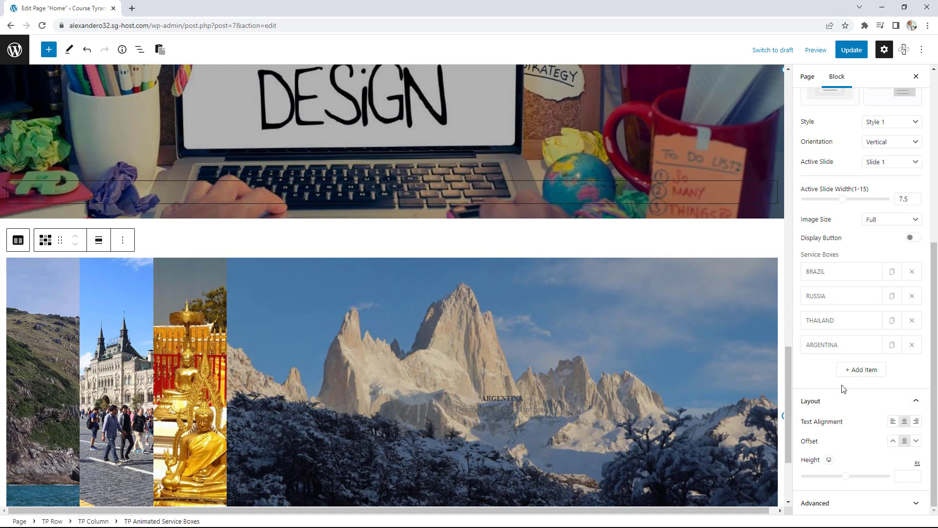
Enable the button display for the animated service boxes and set the button style to Style 2.
scroll(843, 385, "up", 2)
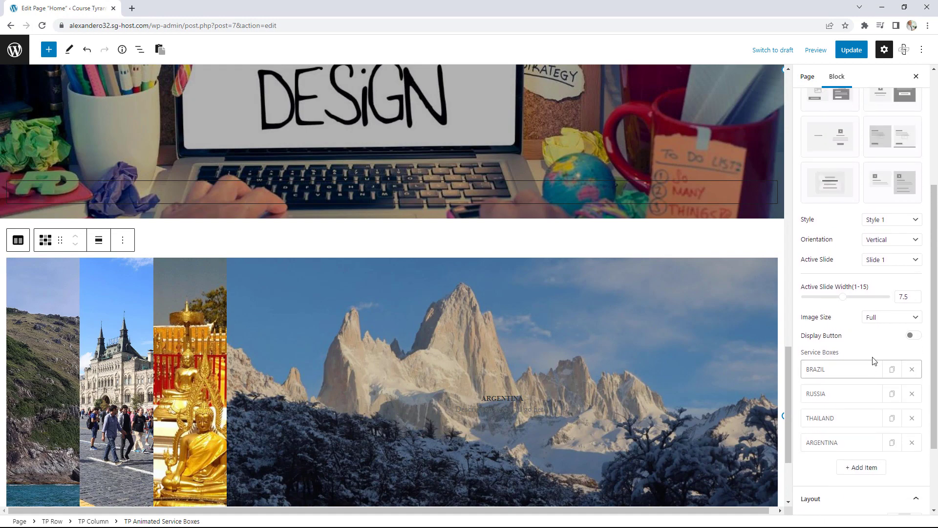
left_click(912, 335)
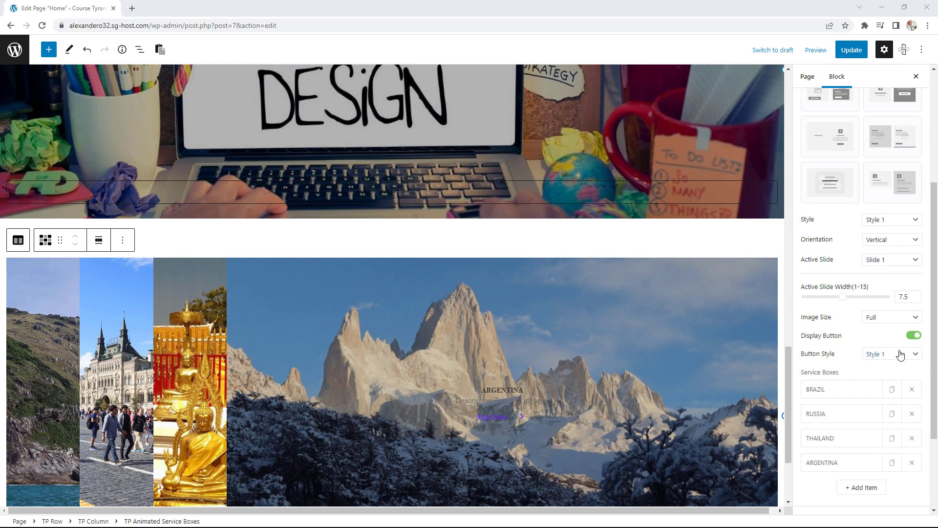
left_click(880, 355)
left_click(883, 374)
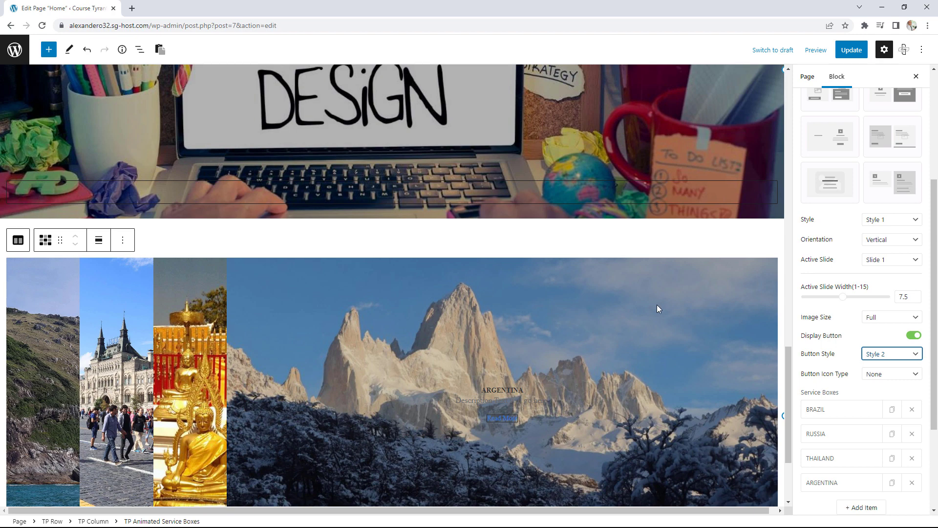
Set the normal title color of the animated service boxes to white from the global palette.
scroll(867, 314, "up", 4)
left_click(868, 168)
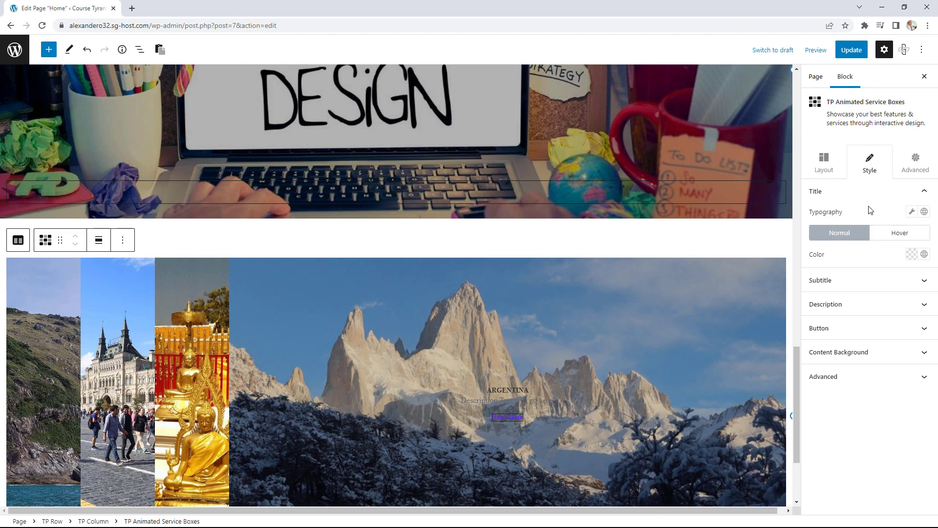
left_click(923, 254)
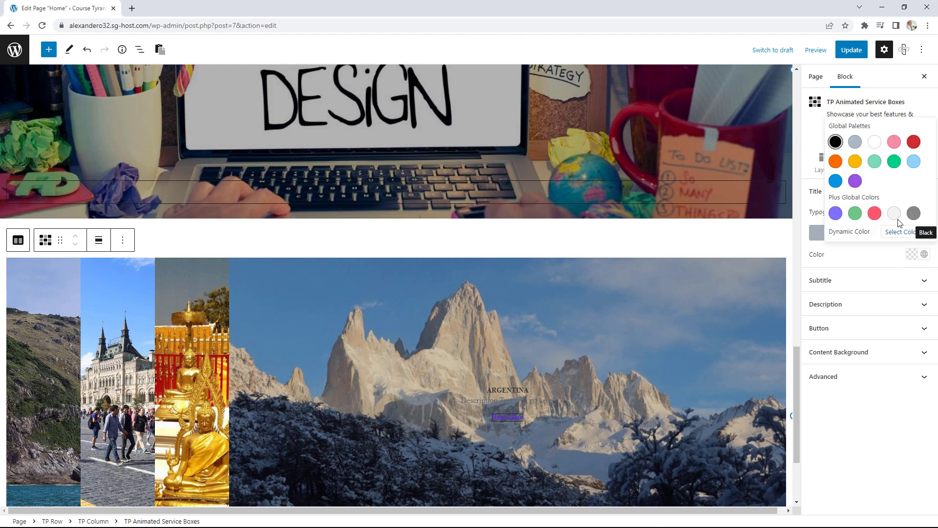
left_click(875, 142)
left_click(883, 262)
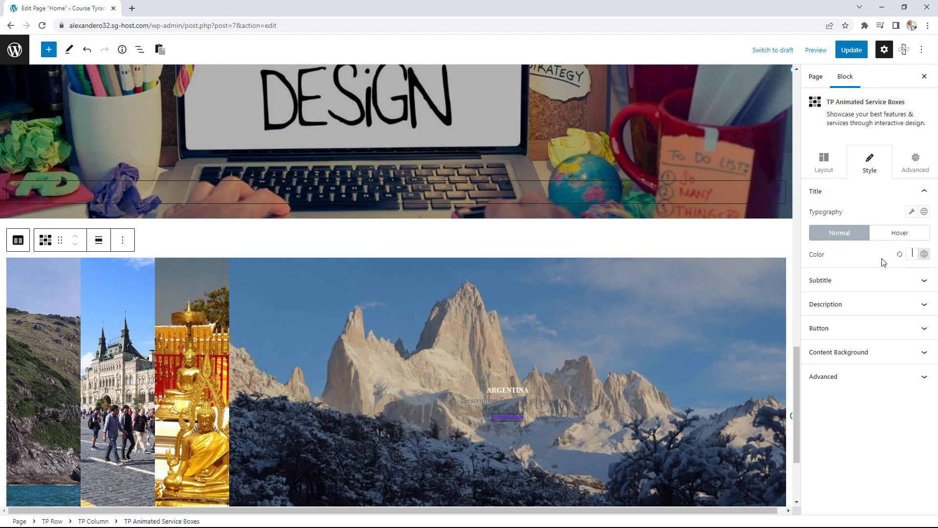
Set the service box title's typography to the Montserrat font at a size of 80 px.
left_click(911, 211)
left_click(848, 247)
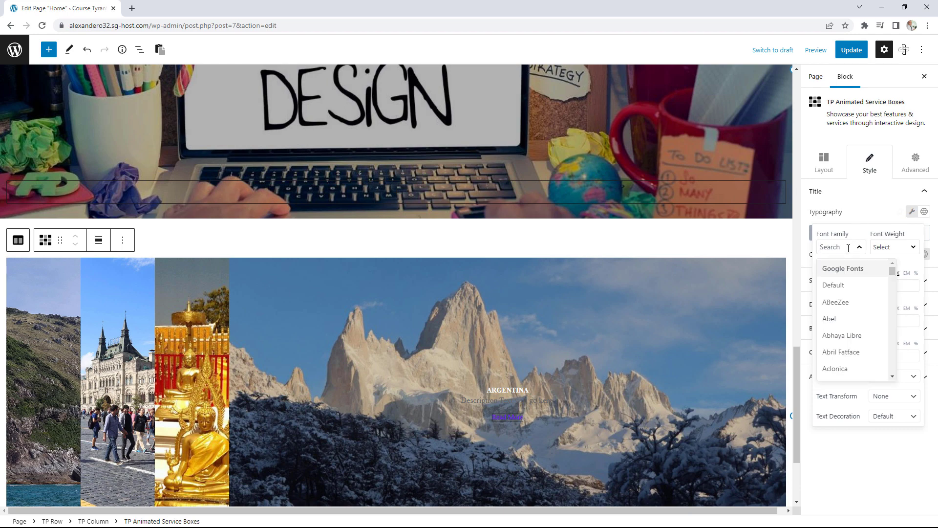
type("MONT")
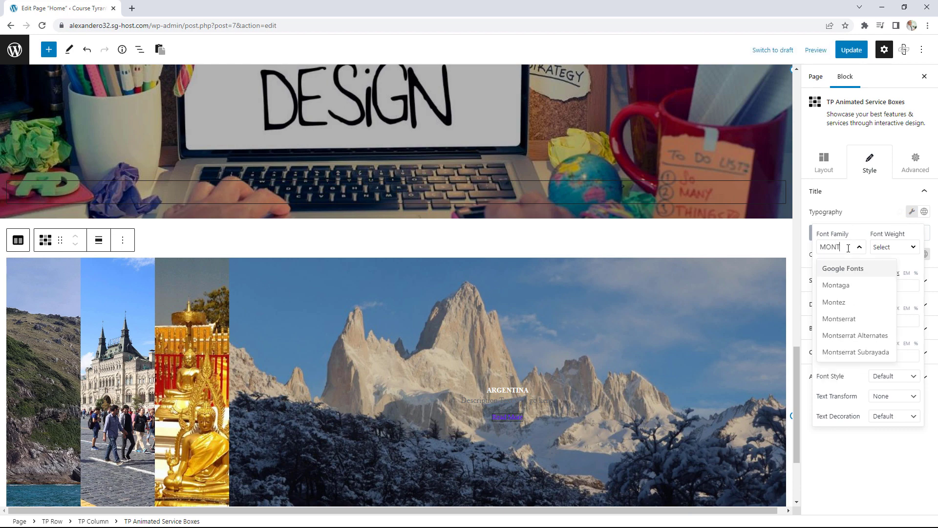
left_click(841, 319)
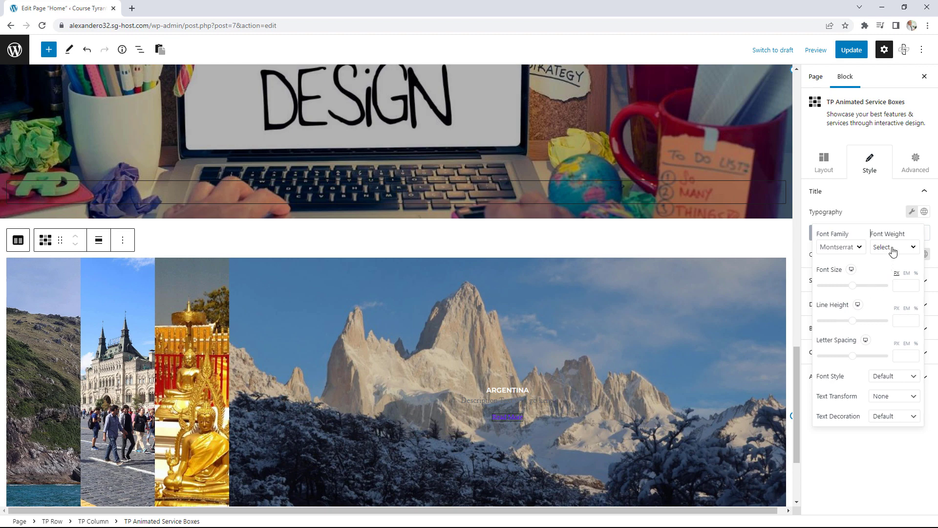
left_click(854, 287)
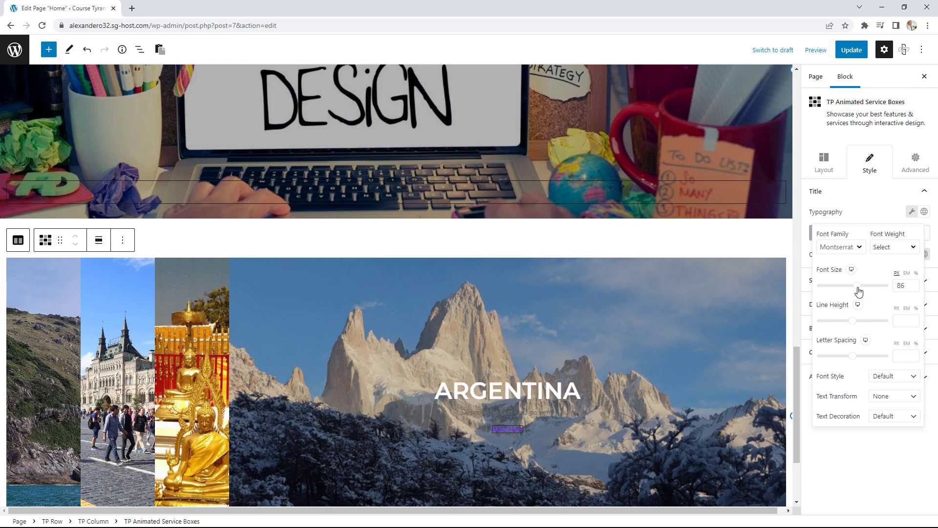
left_click(915, 289)
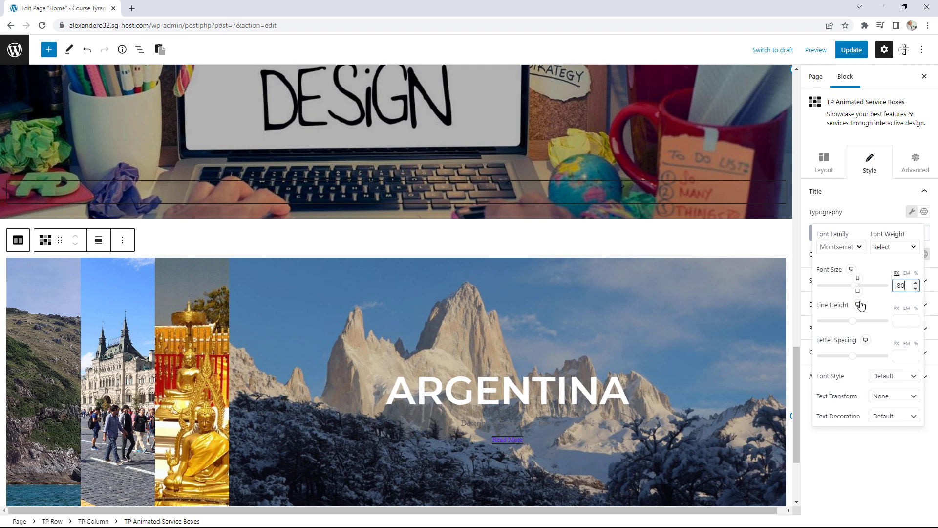
left_click(838, 211)
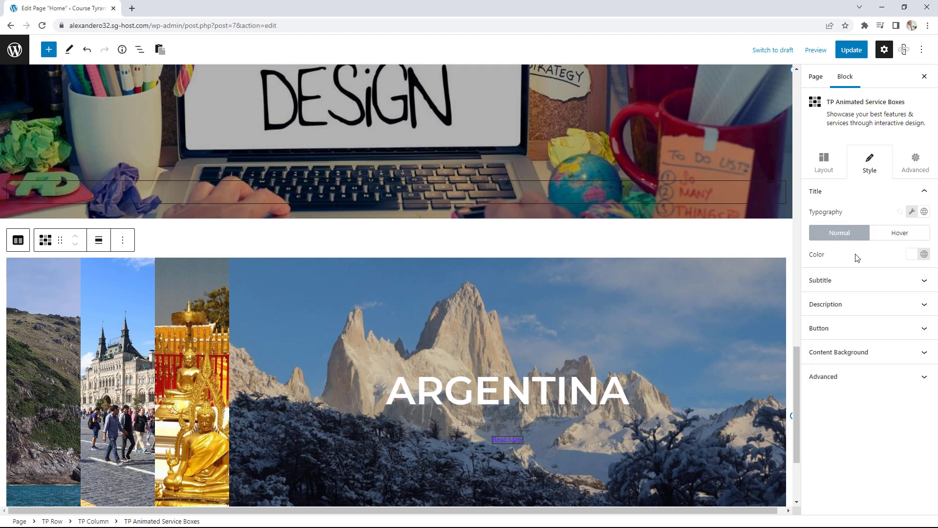
Color the service box description text white and set its font size to 29 px.
left_click(856, 304)
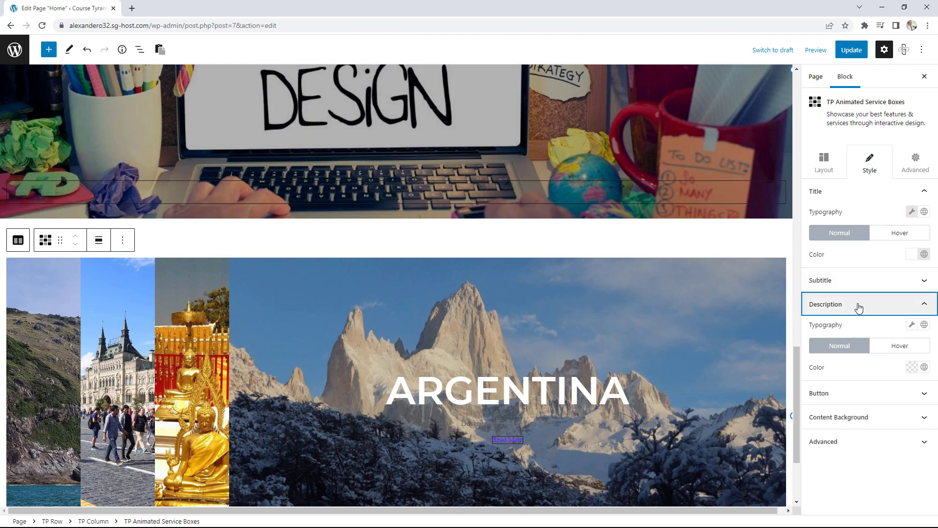
left_click(924, 325)
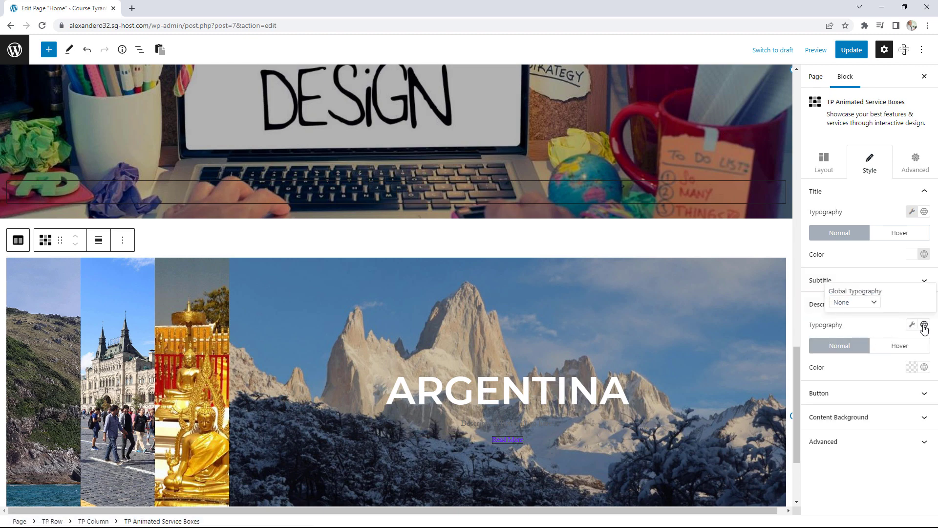
left_click(924, 367)
left_click(874, 255)
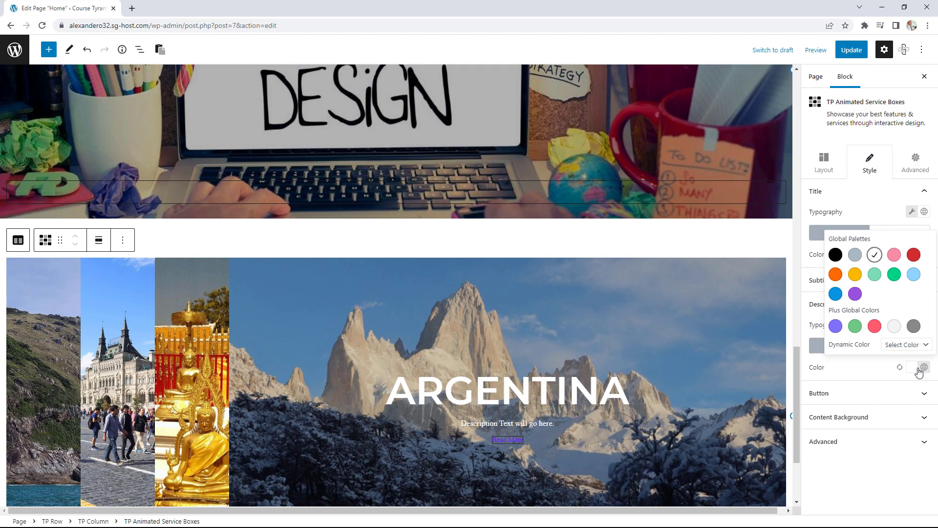
left_click(873, 371)
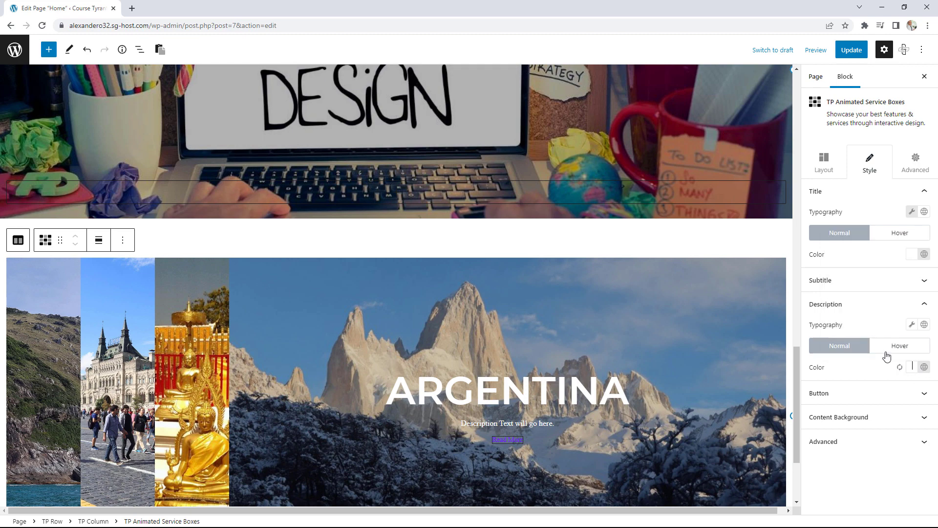
left_click(912, 325)
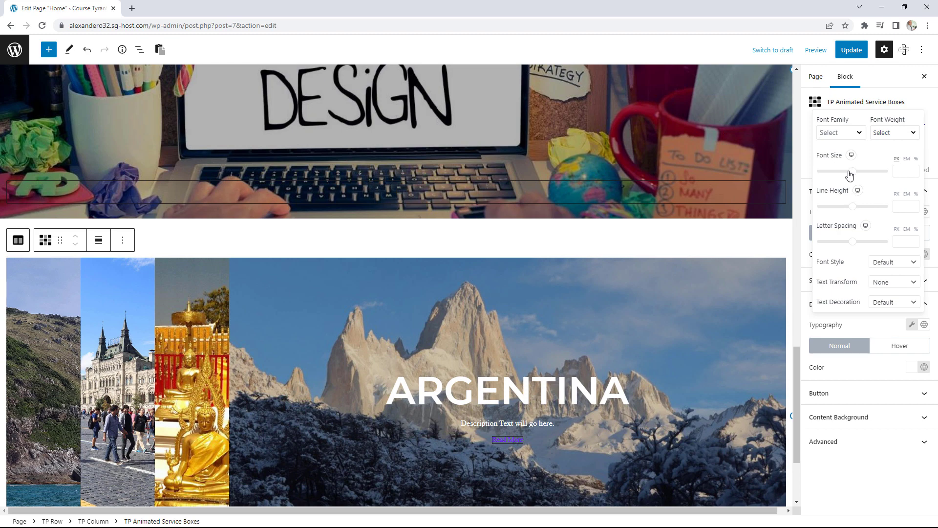
mouse_move(852, 171)
left_mouse_down()
mouse_move(824, 174)
mouse_move(833, 173)
left_mouse_up()
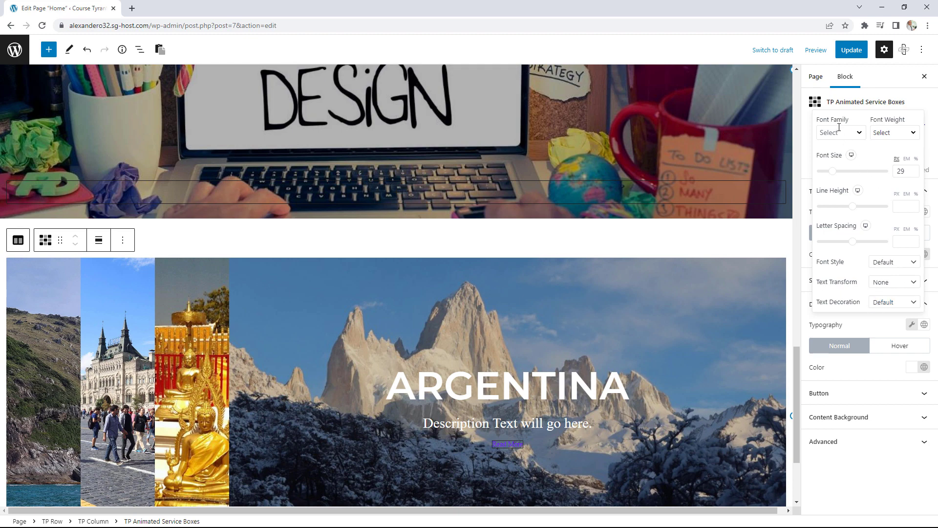
left_click(863, 326)
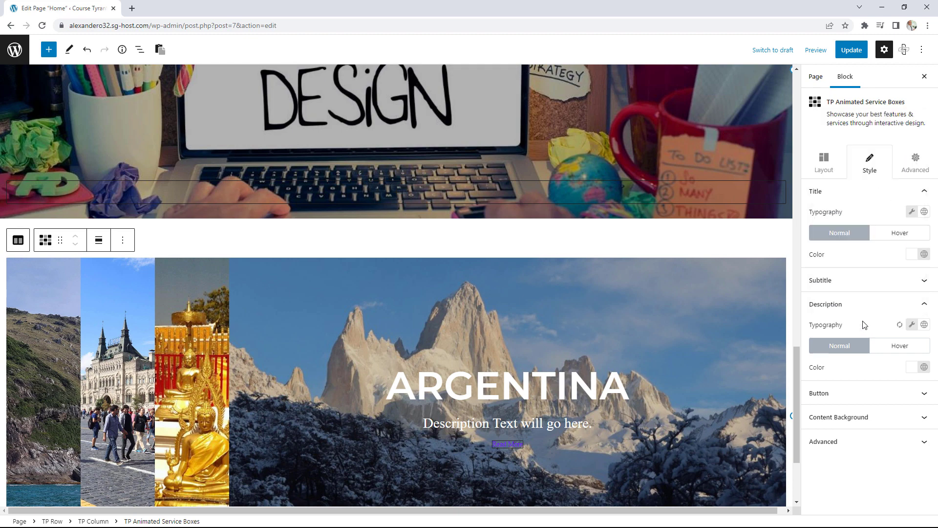
Color the Read More button text white and give the button 15 px of linked padding on all sides.
left_click(858, 395)
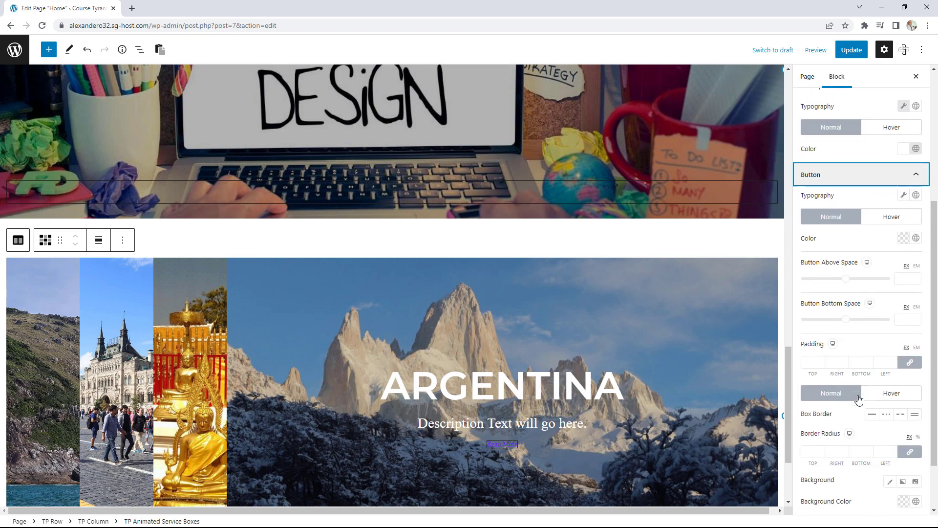
left_click(916, 239)
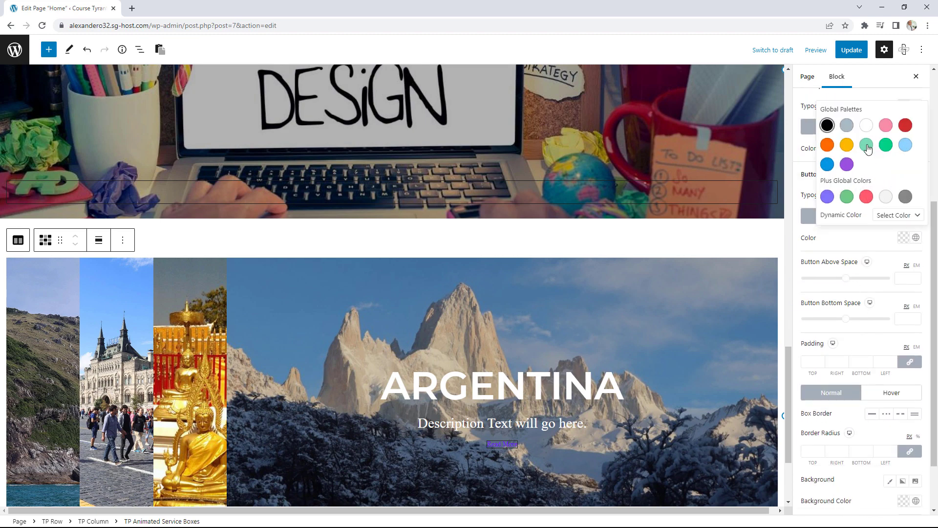
left_click(866, 126)
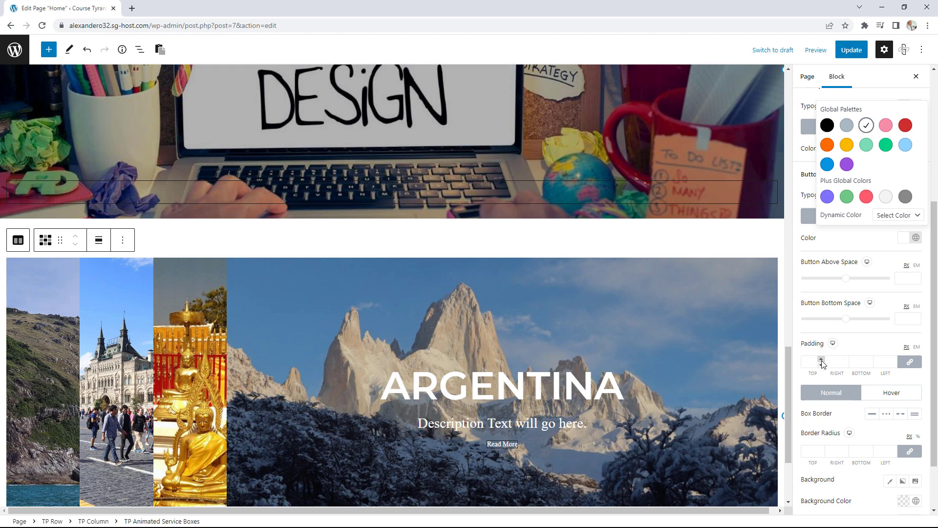
left_click(821, 360)
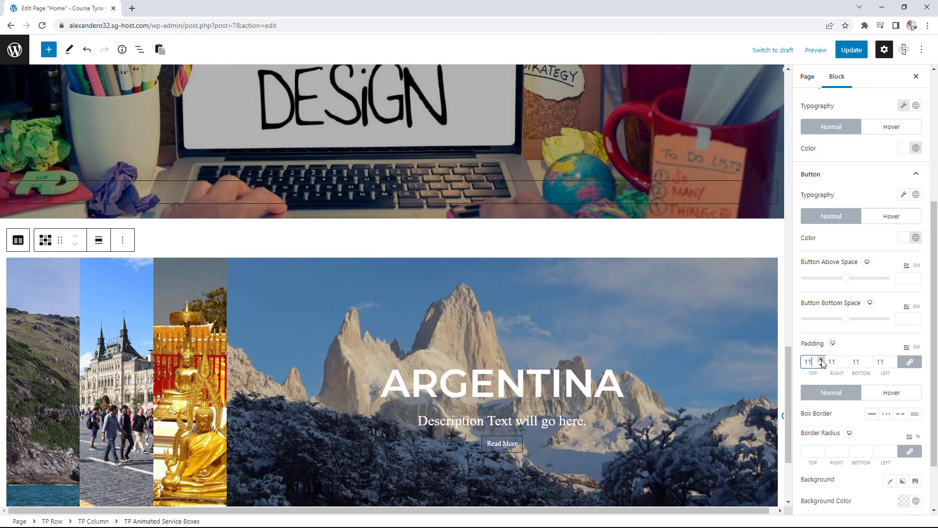
left_click(821, 360)
left_click(821, 360)
left_click(821, 360)
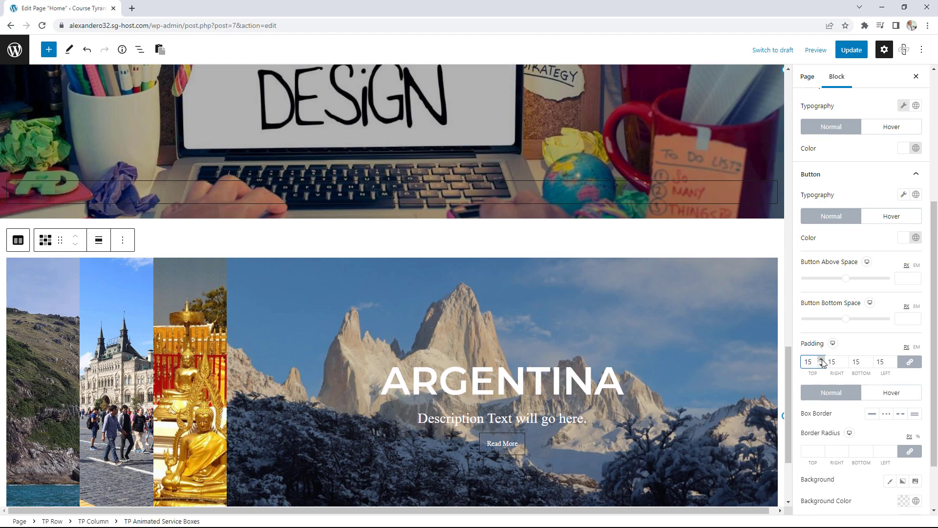
Give the Read More button a solid blue border with a linked border radius of 10 px.
scroll(860, 393, "down", 2)
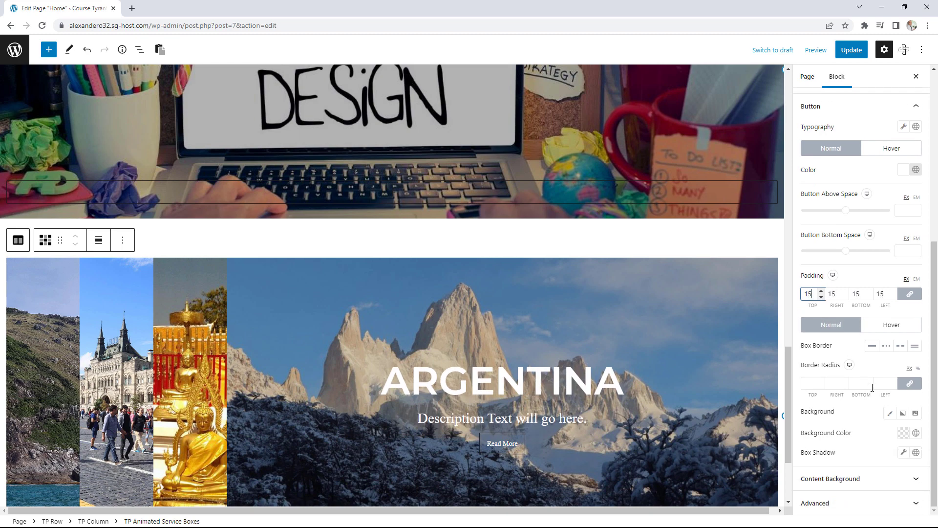
left_click(872, 346)
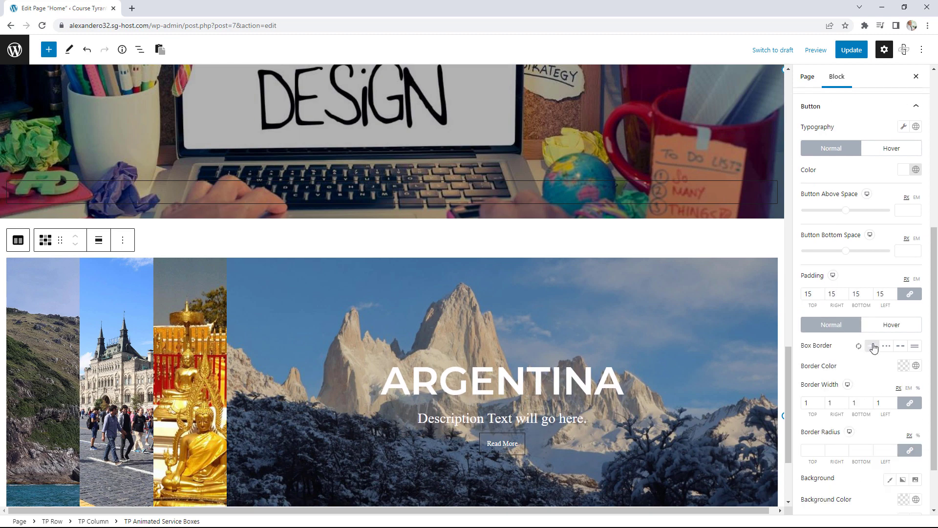
left_click(915, 366)
left_click(828, 293)
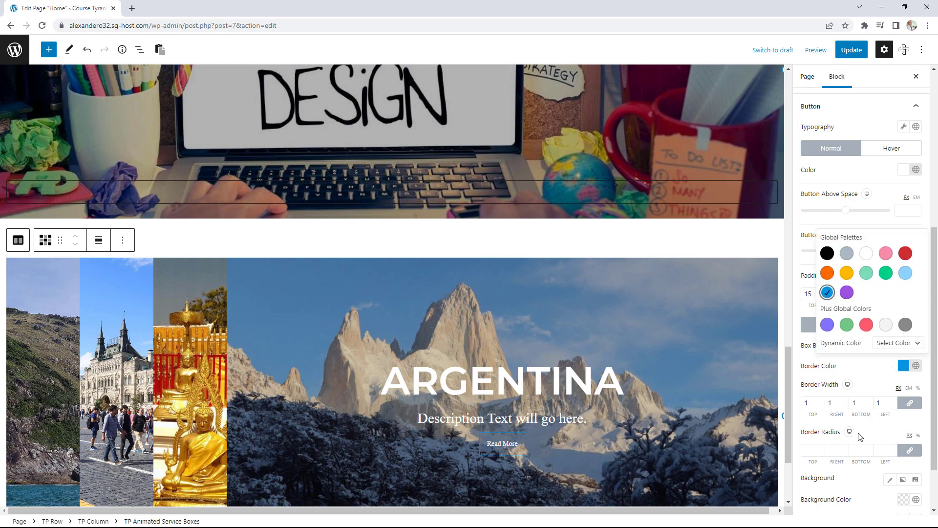
left_click(870, 448)
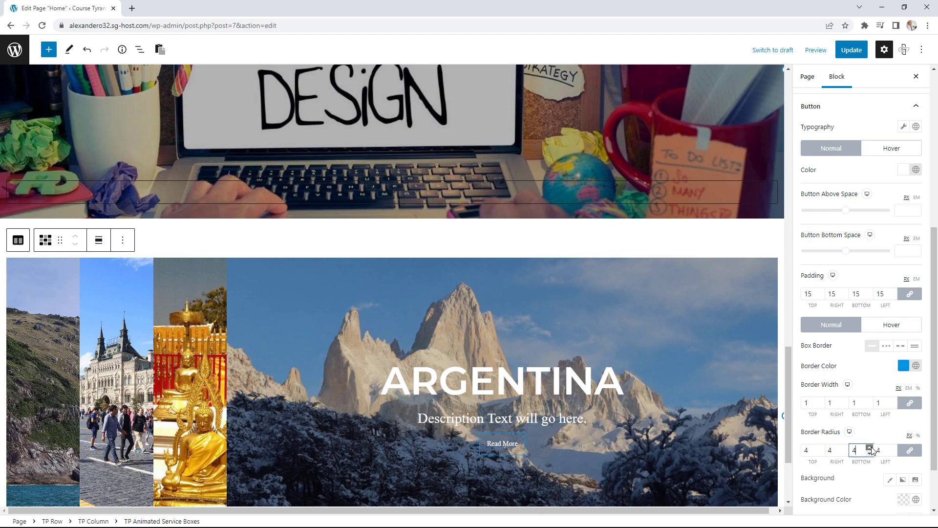
left_click(870, 447)
scroll(872, 443, "down", 2)
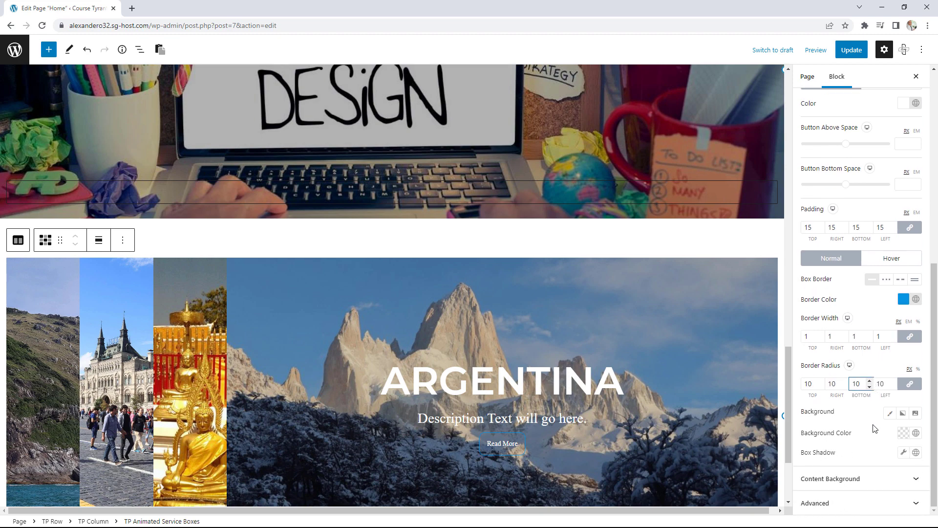
Give the Read More button a solid blue background colour and update the page.
left_click(916, 434)
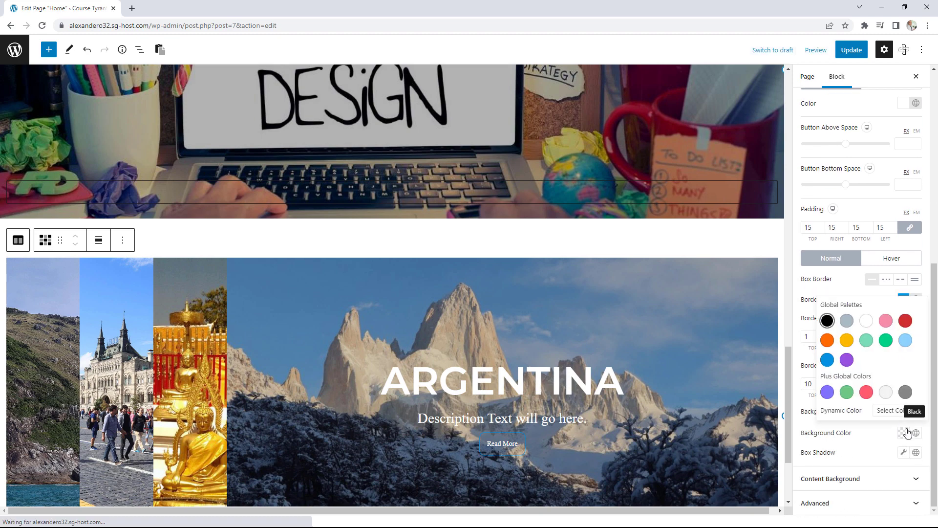
left_click(827, 360)
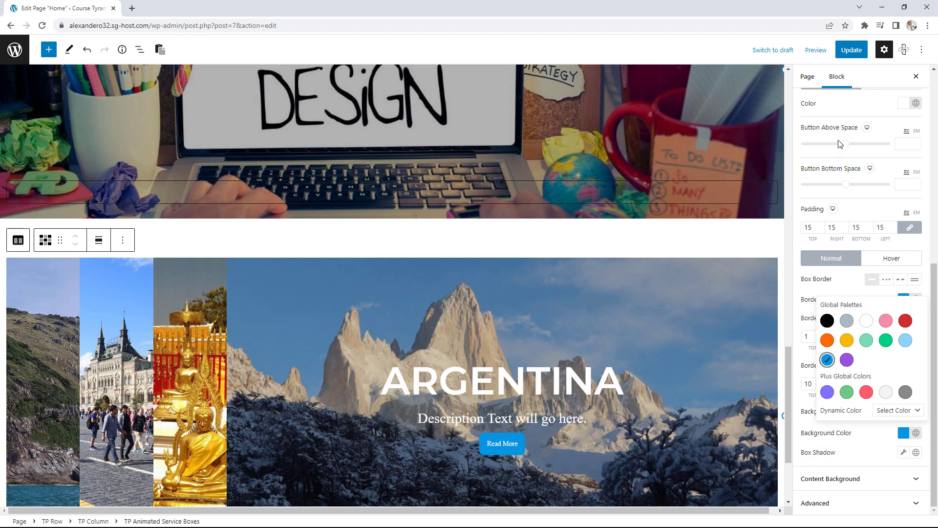
left_click(854, 54)
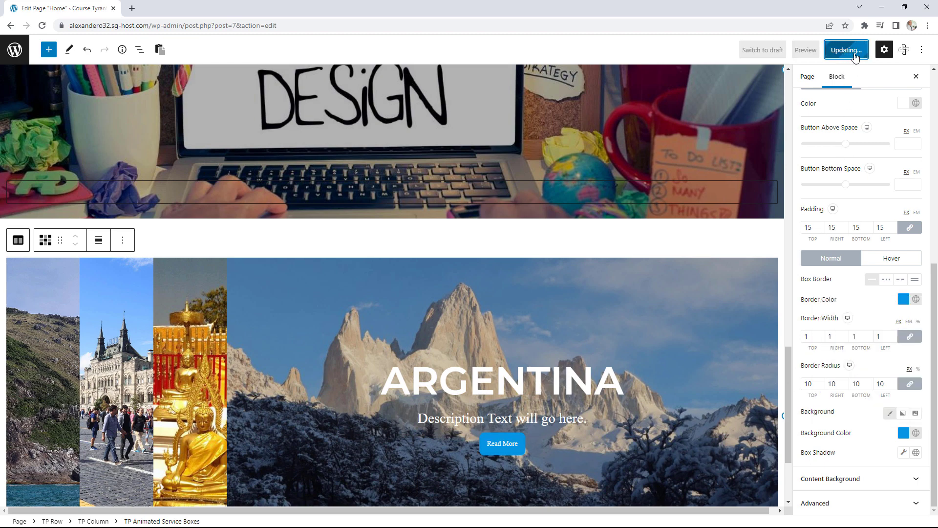
View the live page and try out the expanding country boxes and their spacing below the Hover Section.
left_click(84, 498)
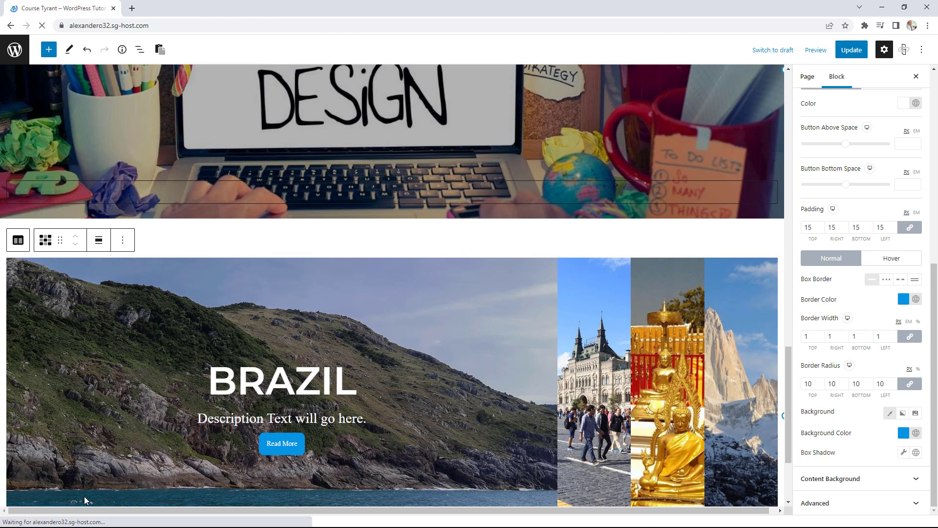
scroll(542, 314, "down", 20)
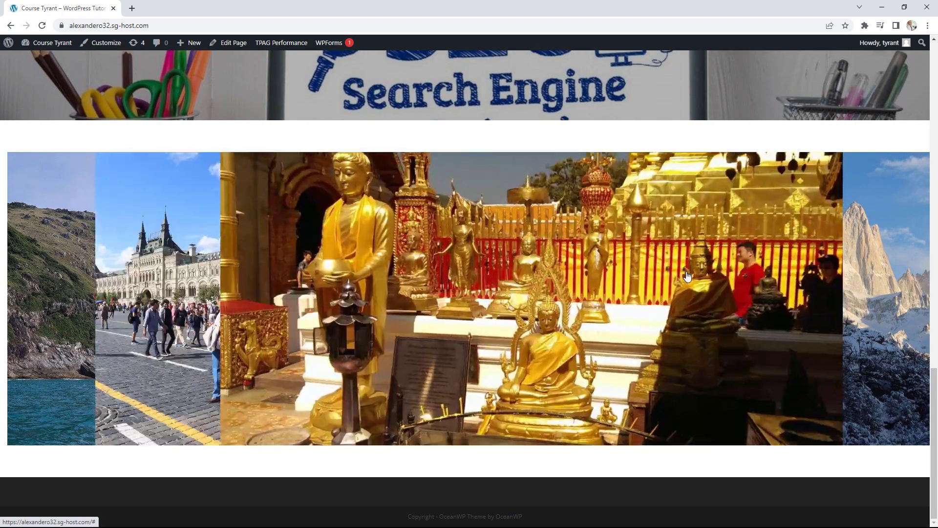
mouse_move(507, 272)
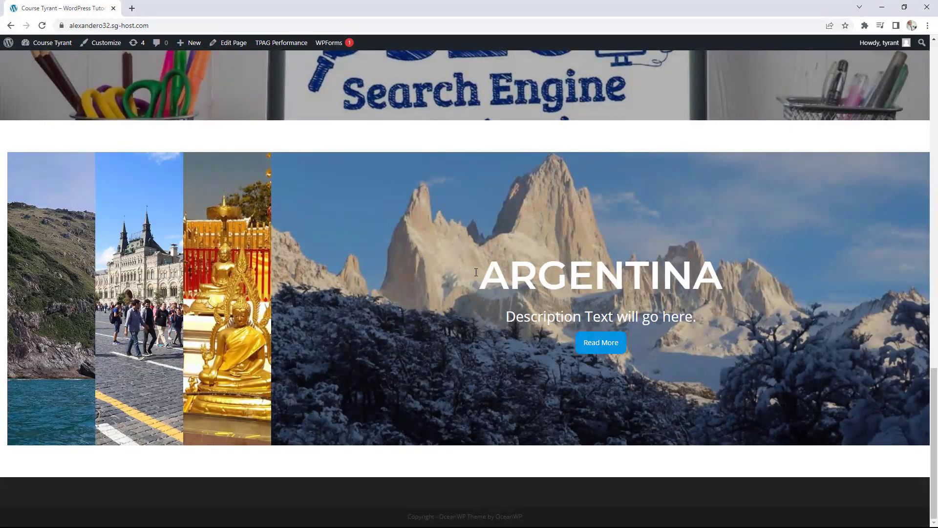
mouse_move(16, 227)
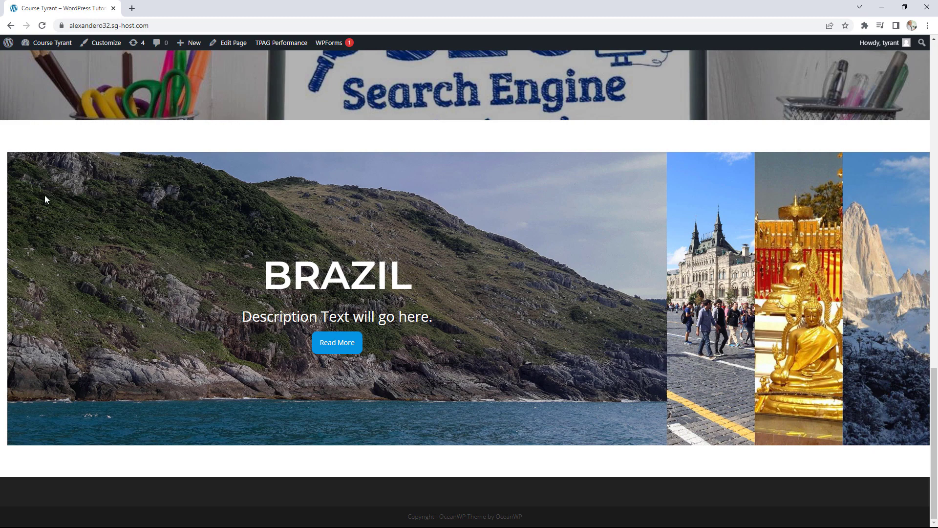
scroll(46, 199, "up", 4)
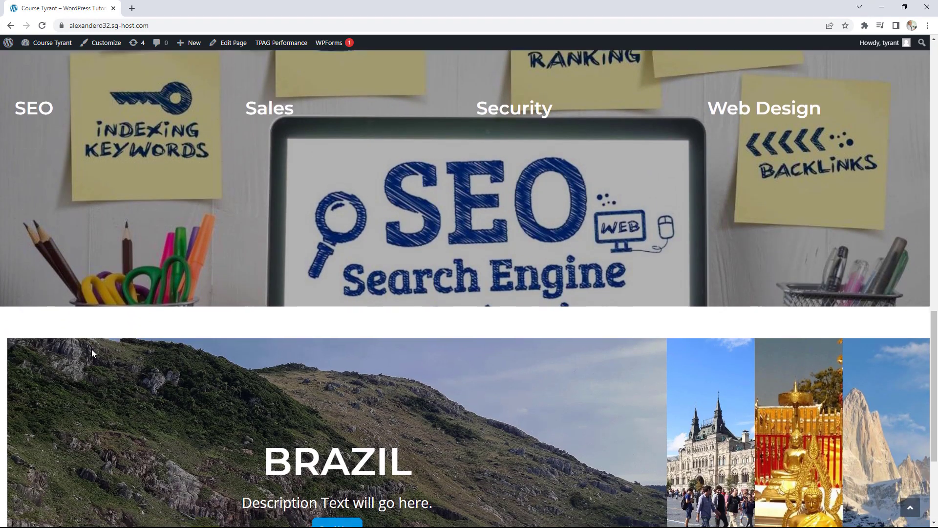
scroll(93, 353, "down", 1)
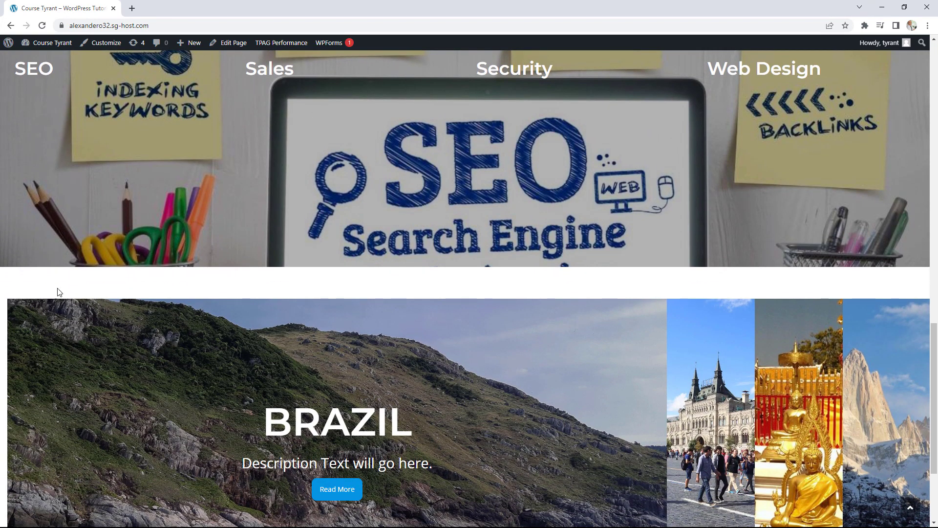
Reopen the Home page for editing and select the TP Column that holds the country service boxes.
left_click(231, 47)
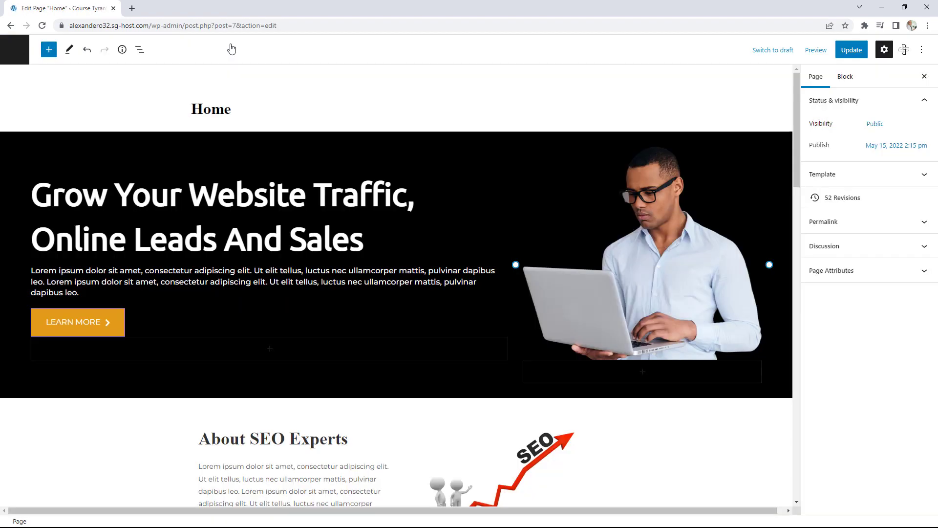
scroll(343, 224, "down", 10)
scroll(344, 227, "down", 6)
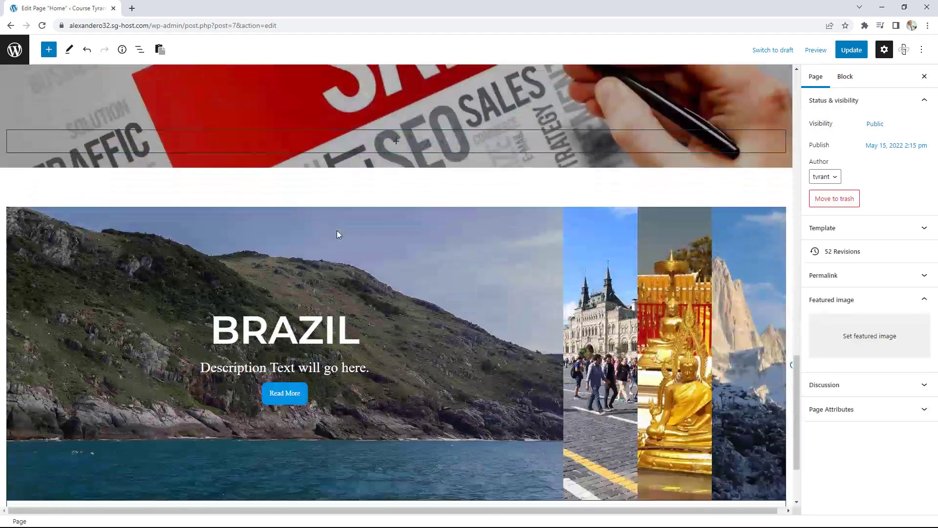
left_click(86, 141)
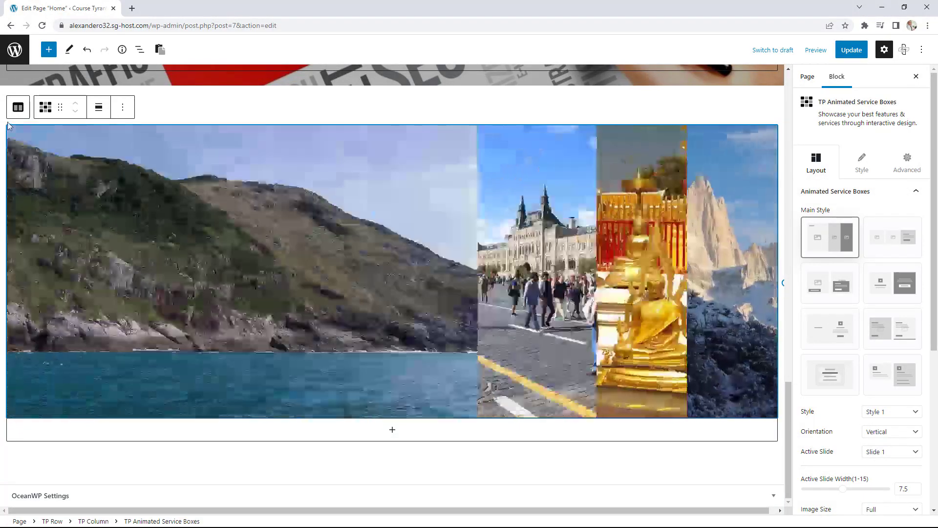
left_click(10, 126)
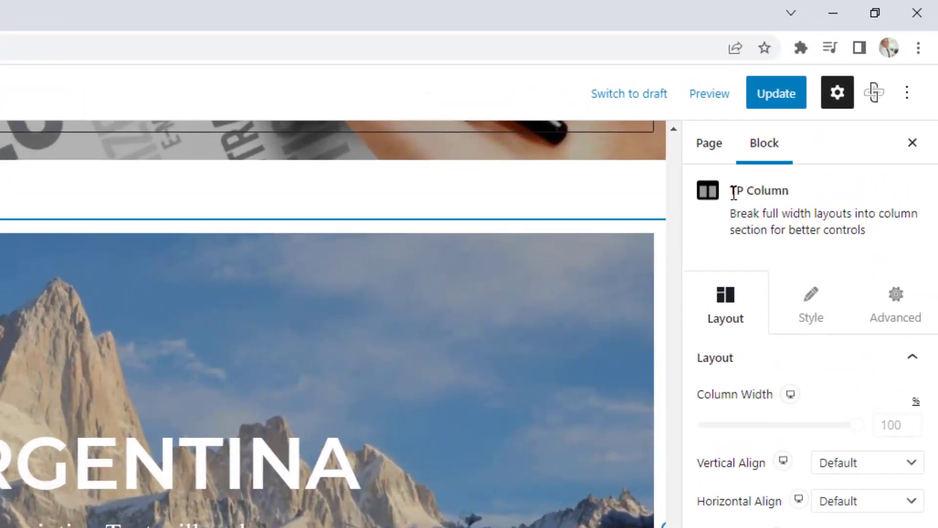
left_click_drag(827, 101, 837, 101)
left_click_drag(752, 191, 778, 243)
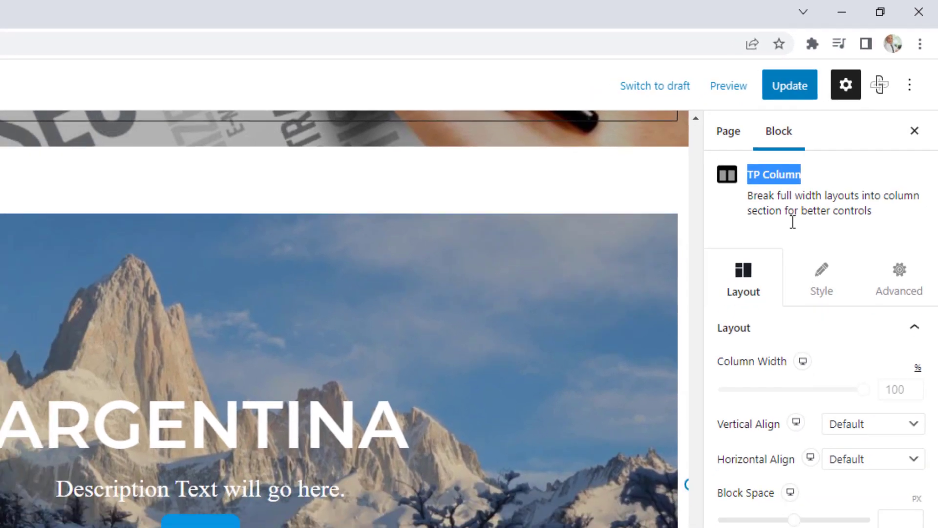
Set the TP Column's padding to a linked 0 px on all sides and update the page.
left_click(889, 280)
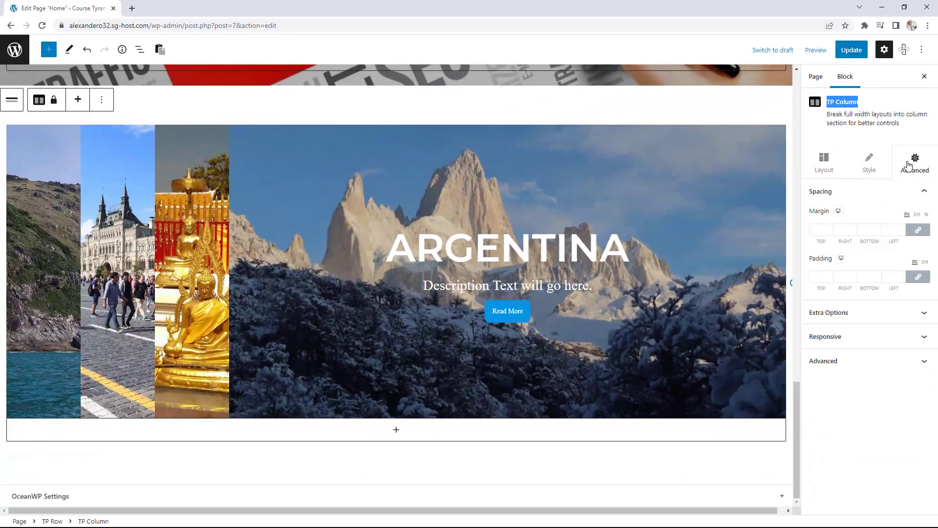
left_click(825, 277)
type("0")
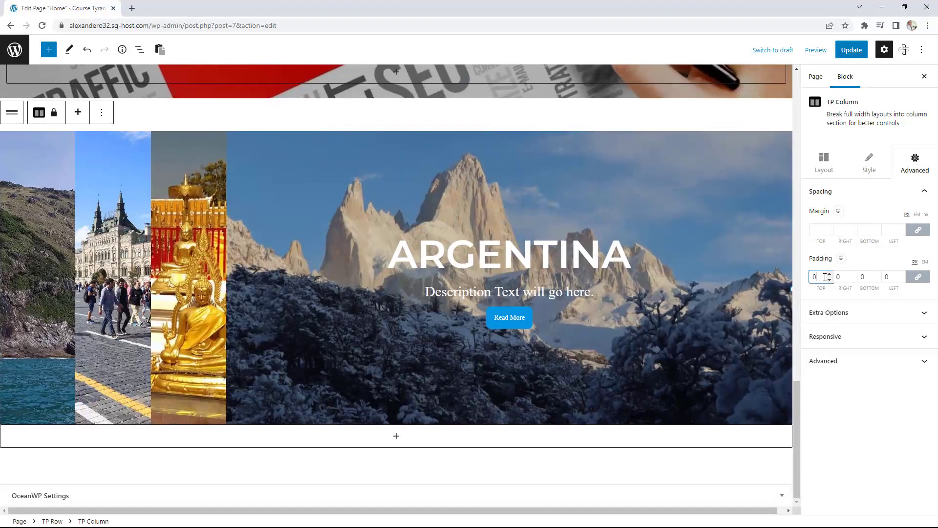
left_click(849, 51)
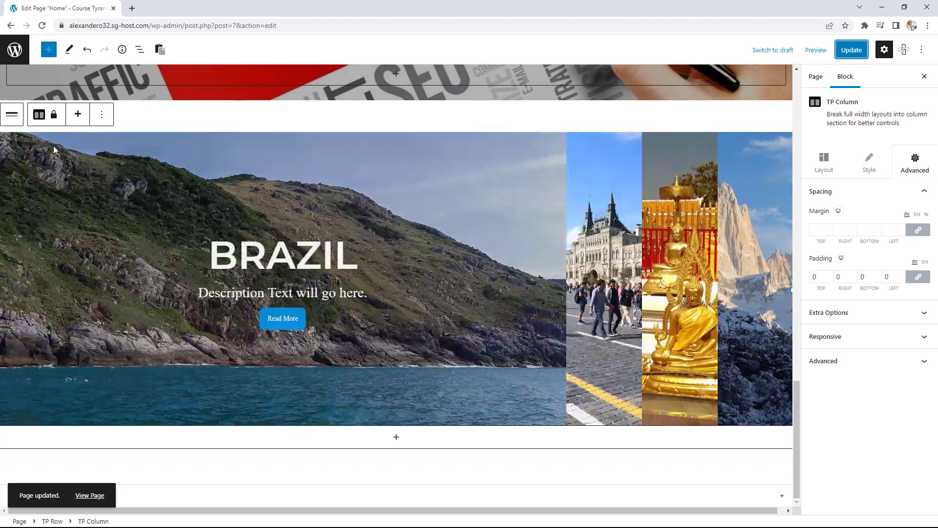
Show the block nested in the TP Column in the list view, and examine the edge-to-edge country boxes on the live page.
left_click(139, 51)
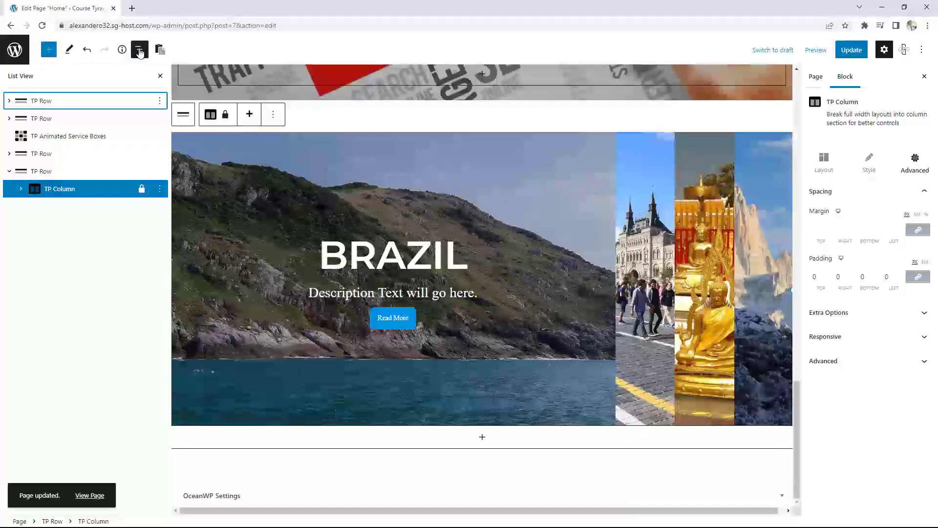
left_click(21, 190)
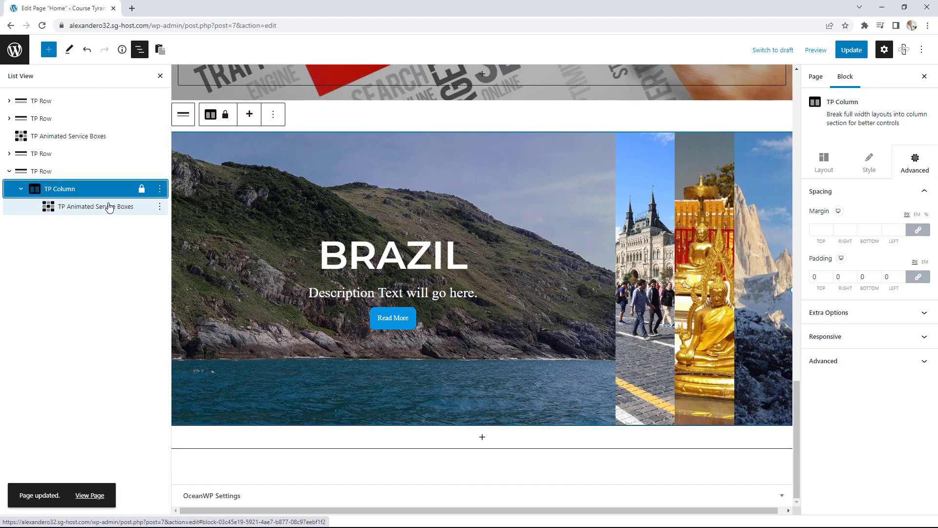
left_click(88, 495)
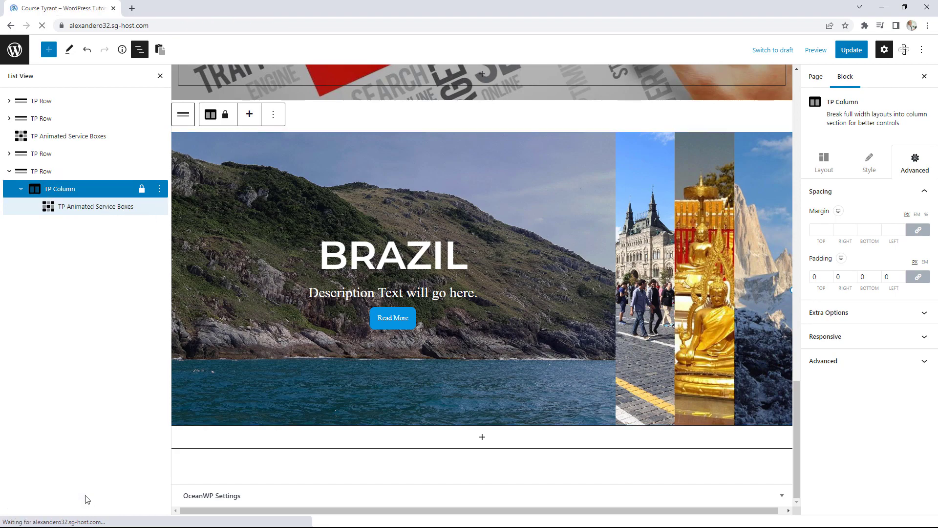
scroll(651, 266, "down", 11)
scroll(648, 265, "down", 10)
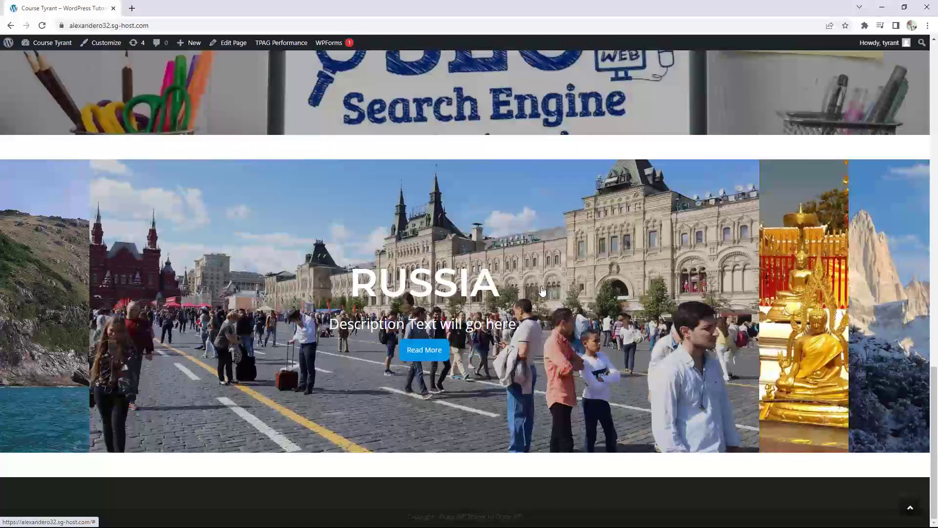
scroll(540, 292, "up", 5)
scroll(542, 291, "up", 4)
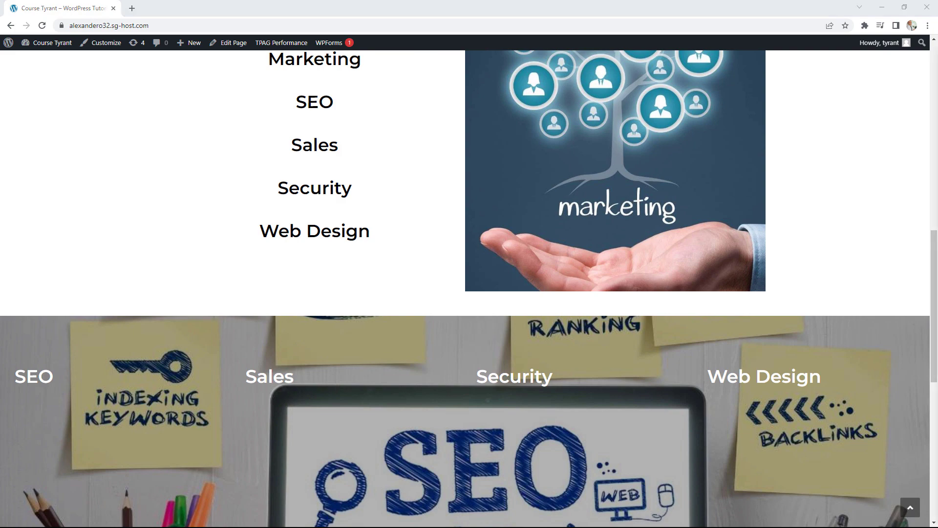
Switch to The Plus Blocks' Animated Service Boxes demo page and examine the portfolio and Sliding Boxes styles.
left_click_drag(937, 79, 315, 8)
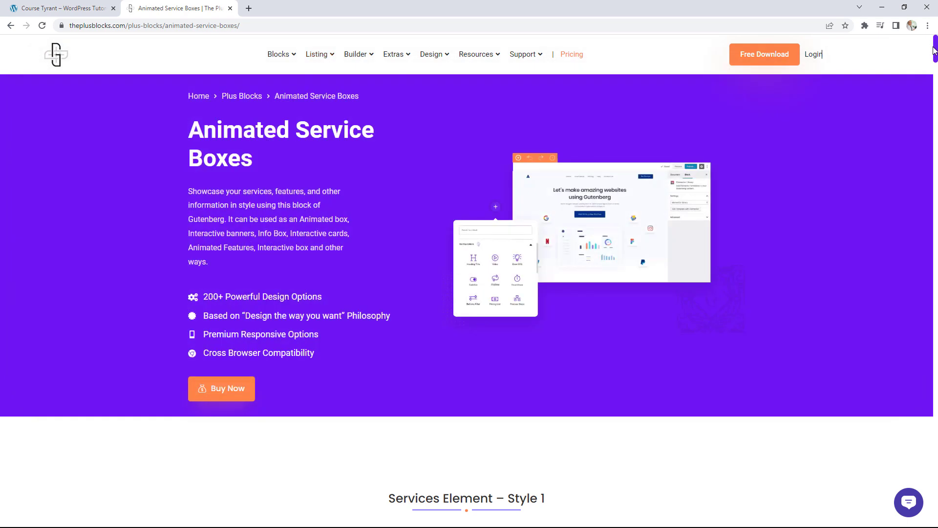
left_click_drag(934, 55, 921, 114)
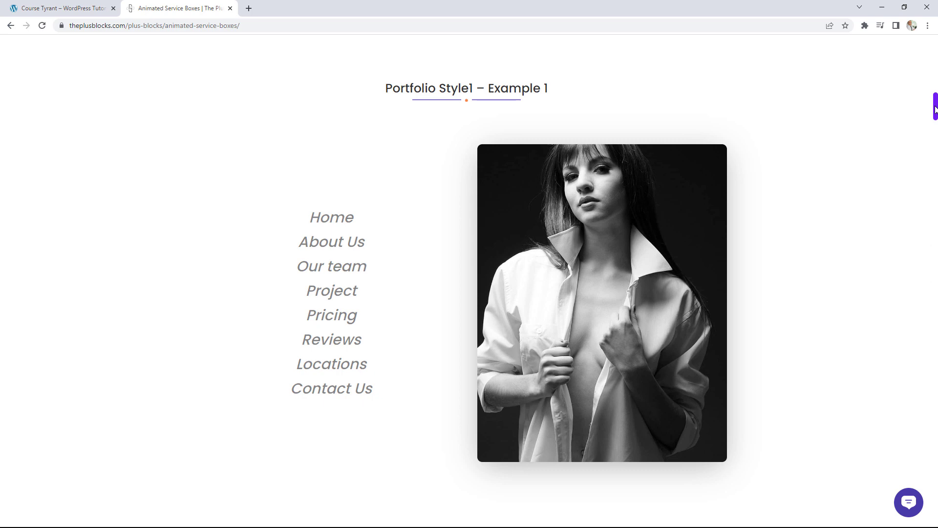
left_click_drag(935, 109, 933, 153)
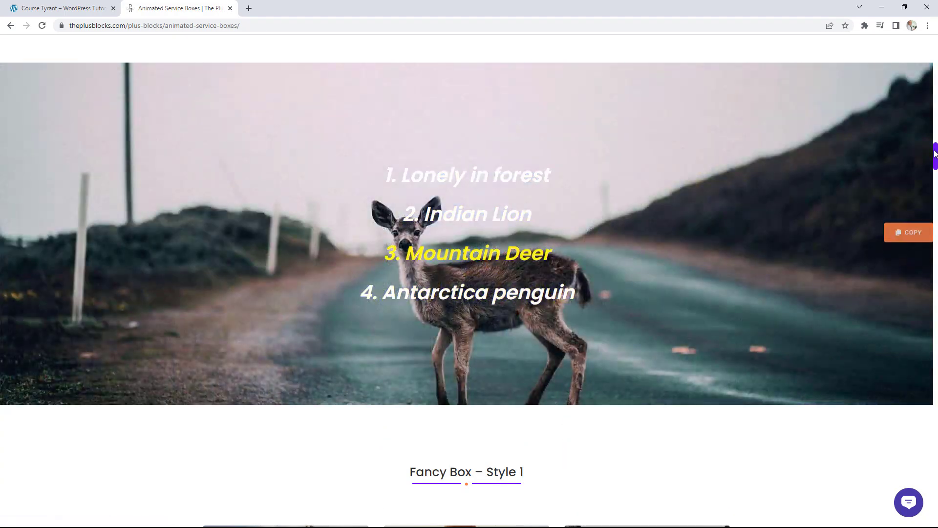
left_click_drag(934, 153, 892, 327)
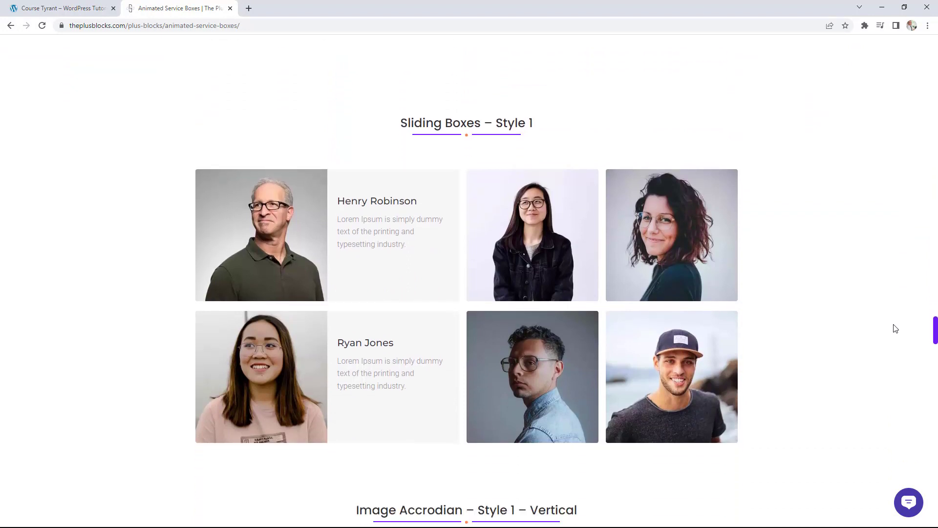
mouse_move(365, 238)
mouse_move(551, 375)
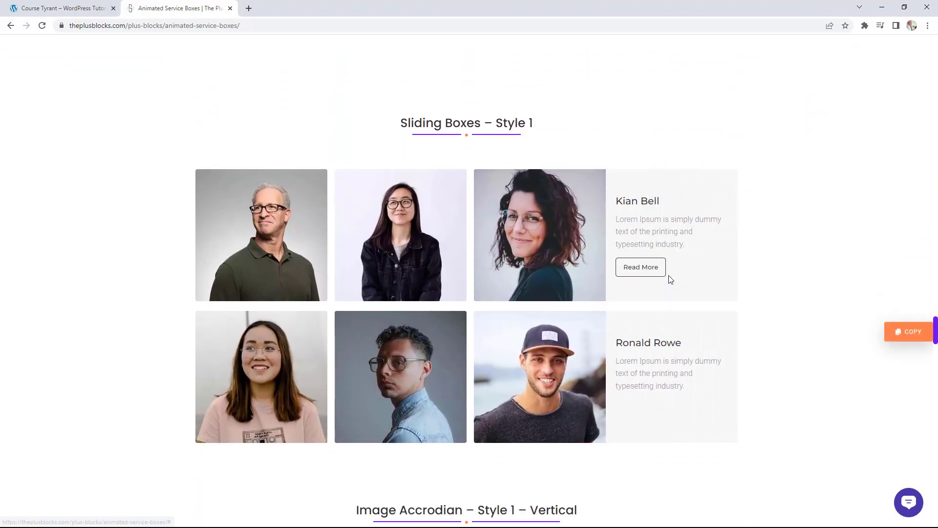
mouse_move(417, 232)
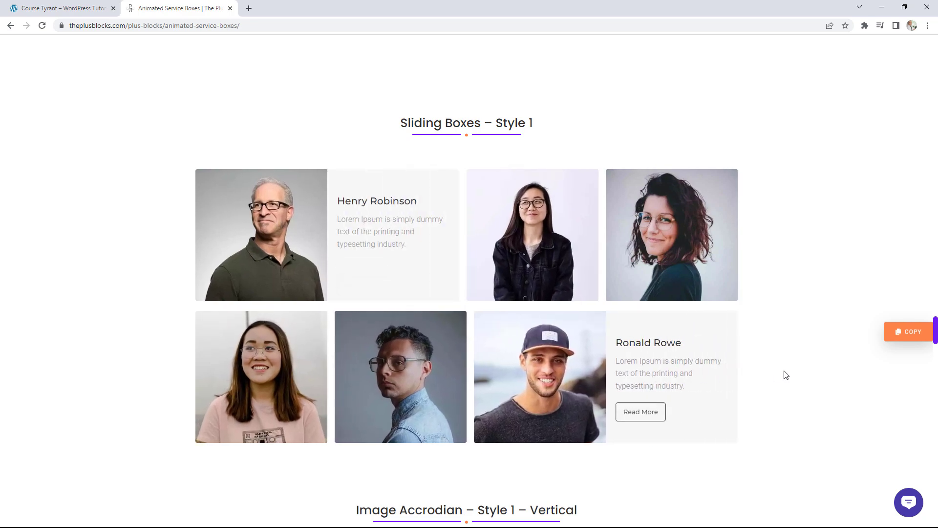
Browse the vertical and horizontal Image Accordion demos, and return to the Services Element styles near the page's start.
scroll(788, 374, "down", 8)
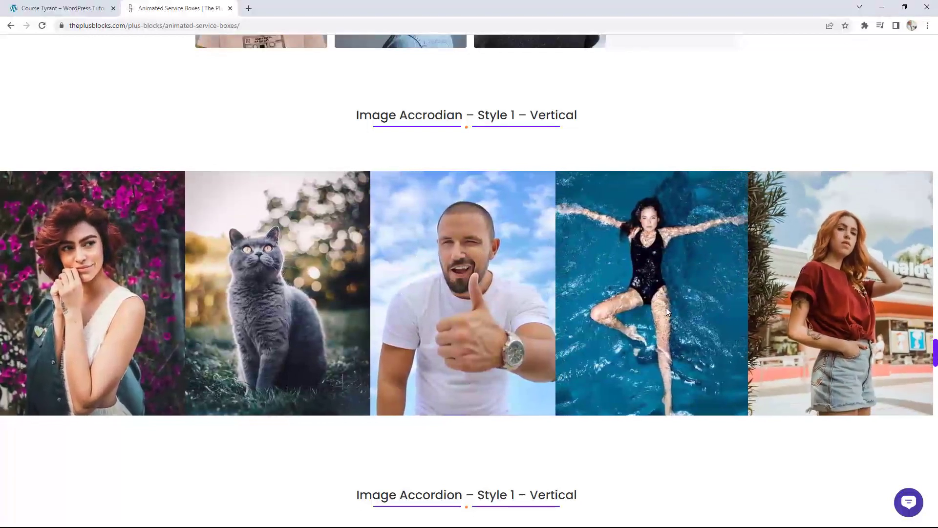
scroll(669, 303, "down", 7)
scroll(674, 302, "down", 3)
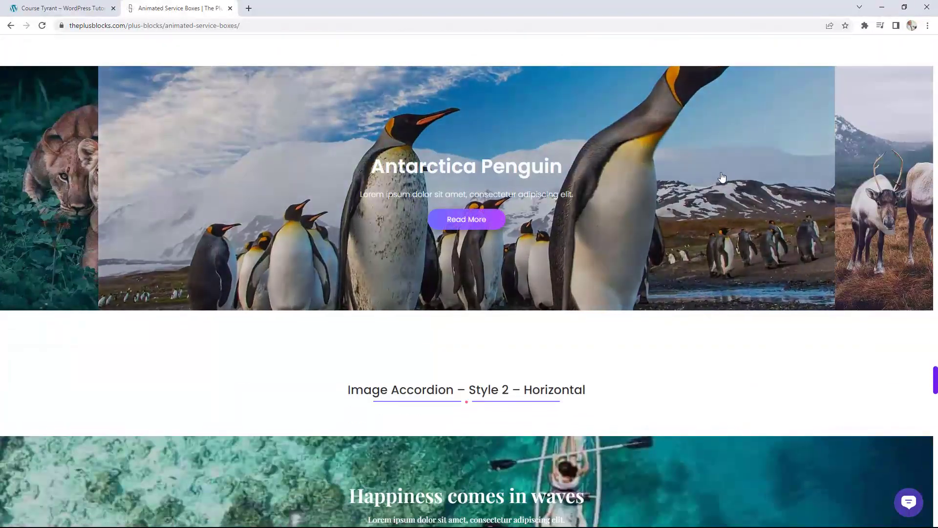
scroll(722, 177, "down", 6)
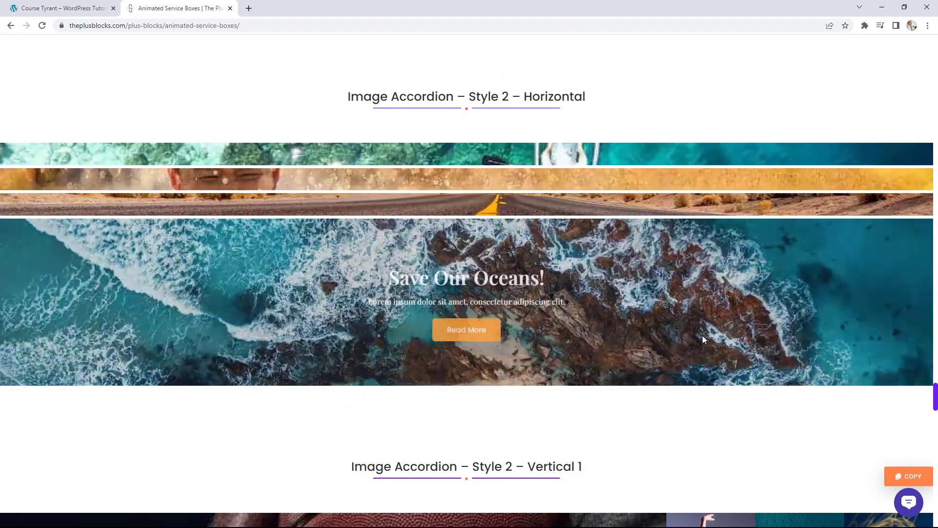
scroll(702, 332, "down", 7)
scroll(699, 315, "down", 5)
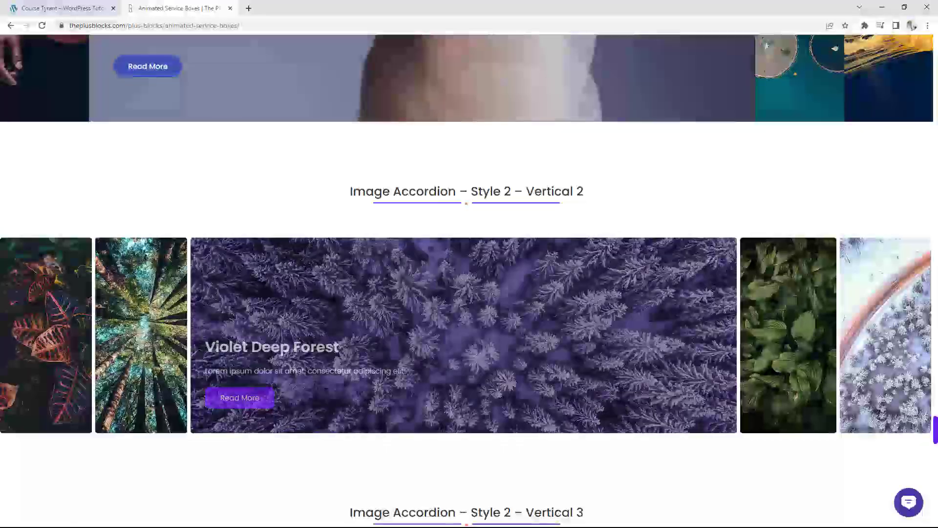
scroll(696, 306, "up", 20)
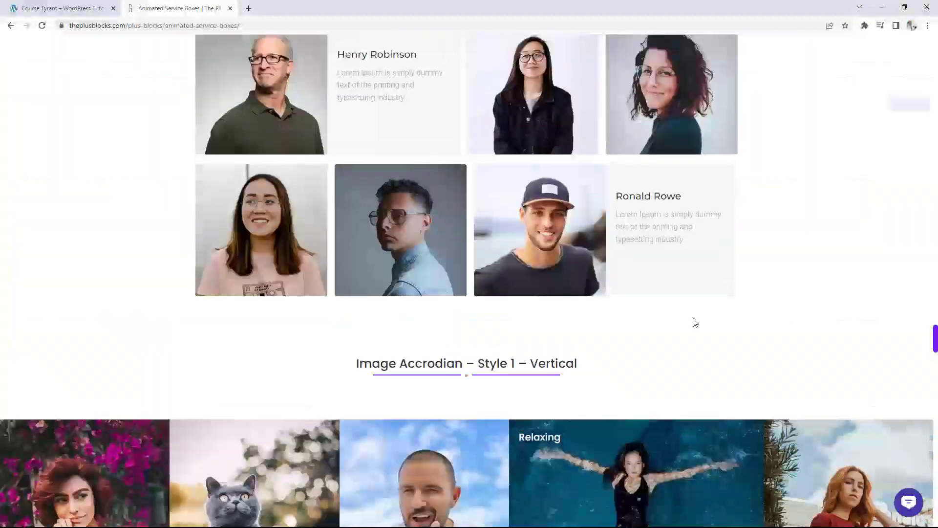
scroll(694, 320, "up", 20)
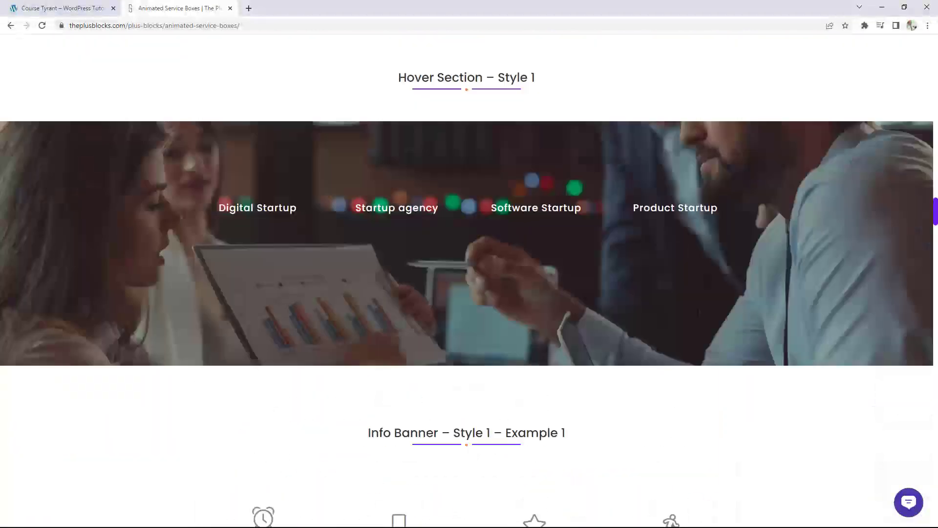
scroll(701, 314, "up", 20)
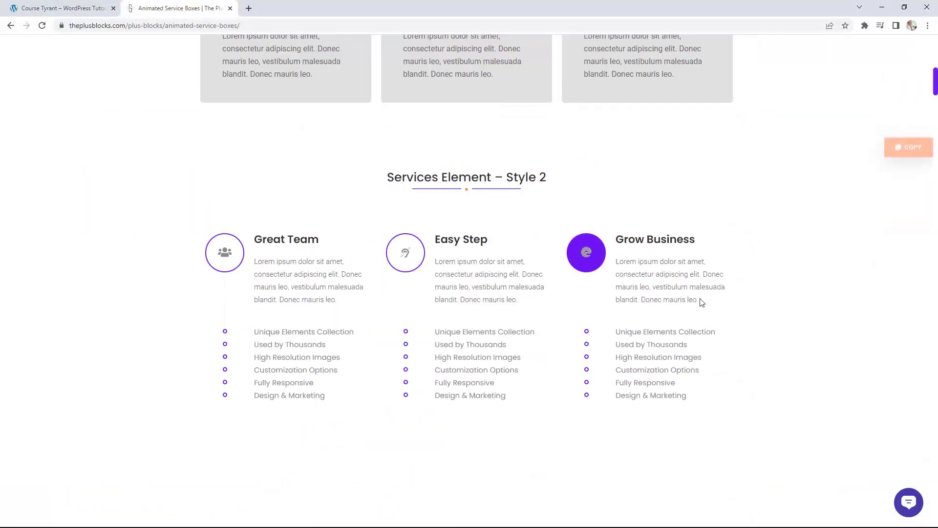
Examine the horizontal, vertical and opacity image comparison examples on The Plus Blocks' Before After demo page.
scroll(701, 297, "up", 5)
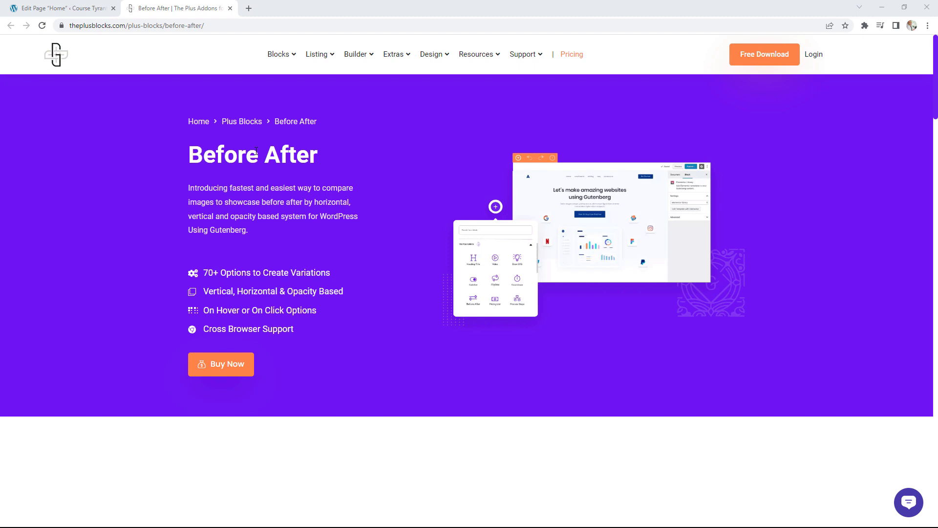
scroll(189, 210, "down", 20)
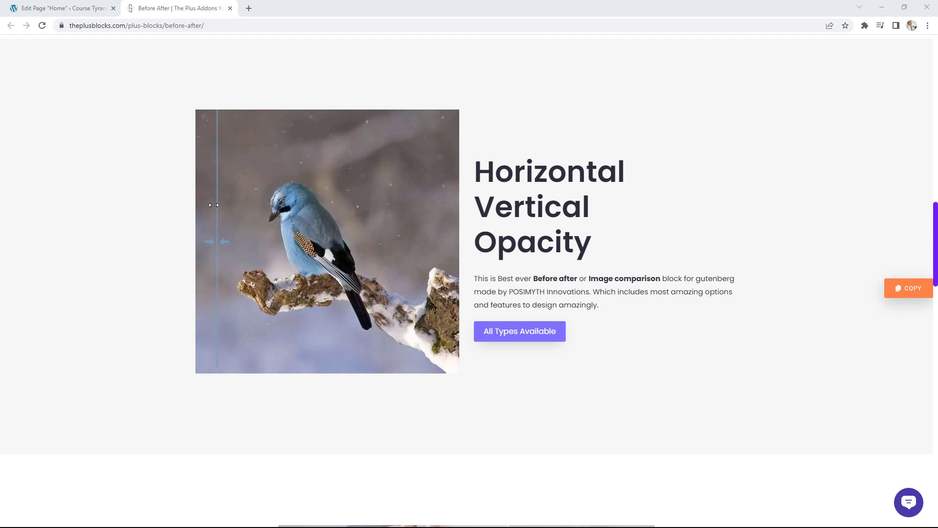
scroll(640, 239, "down", 9)
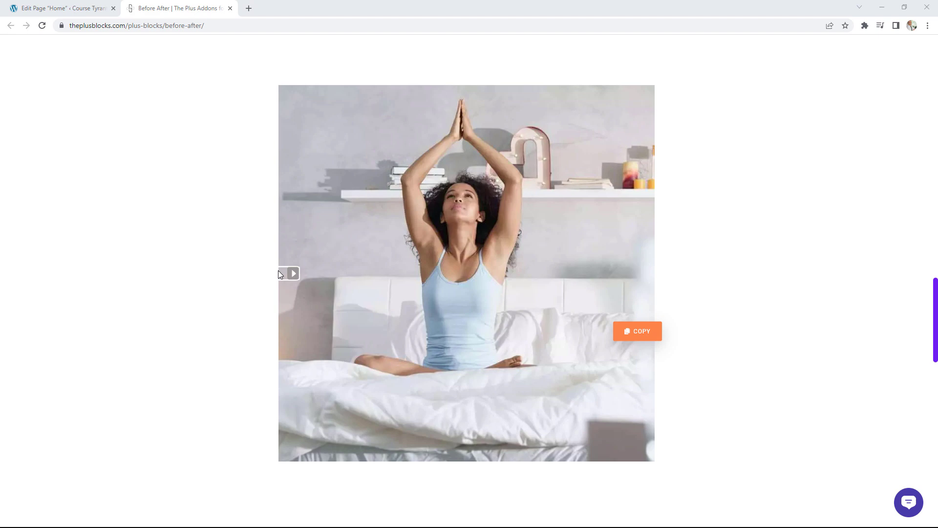
Switch to the Home page editor and insert a TP Before After block below the About SEO Experts section.
left_click(94, 4)
left_click(595, 461)
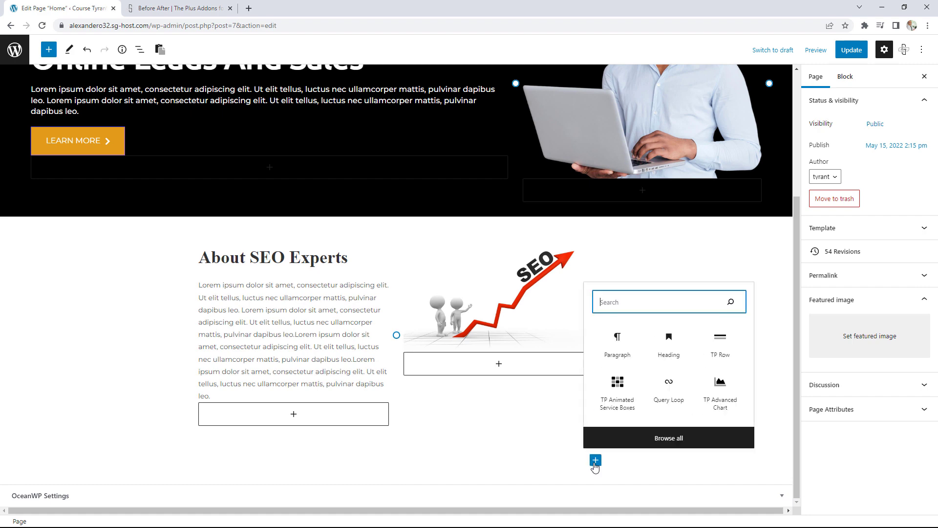
left_click(682, 437)
scroll(144, 303, "down", 10)
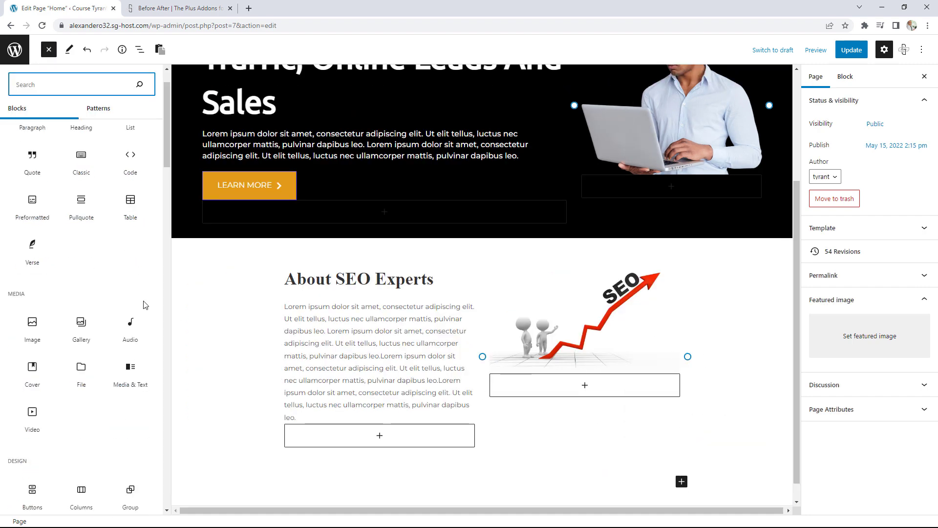
scroll(146, 300, "down", 5)
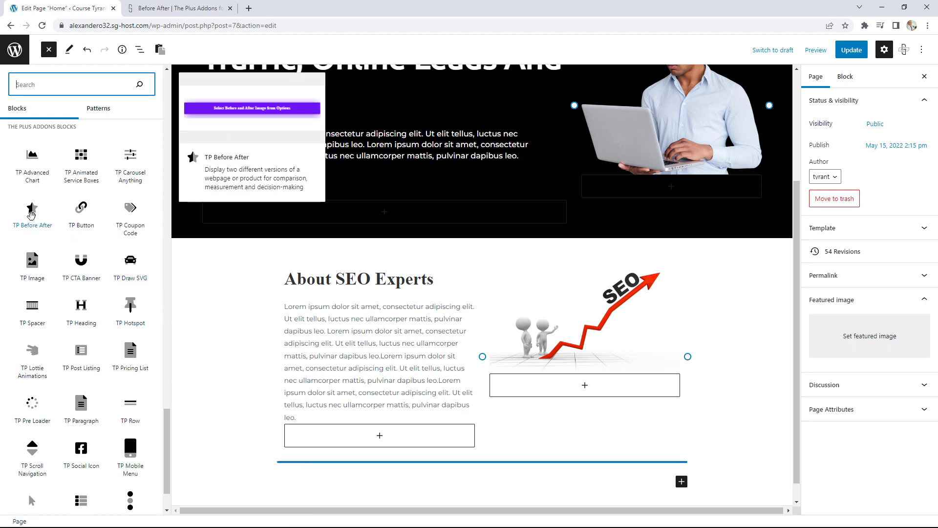
left_click(31, 214)
scroll(702, 372, "down", 1)
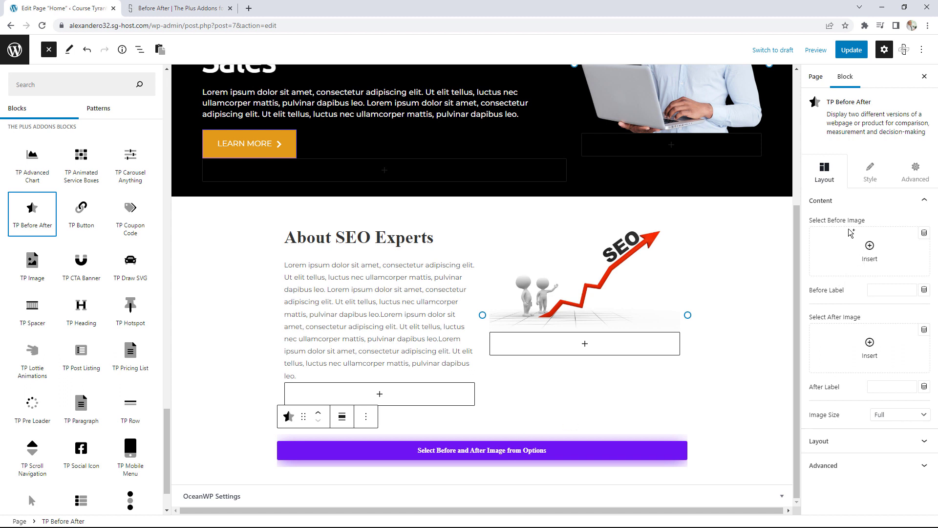
Set mountain-1024x518-1.jpg from the media library as the block's before image.
left_click(869, 246)
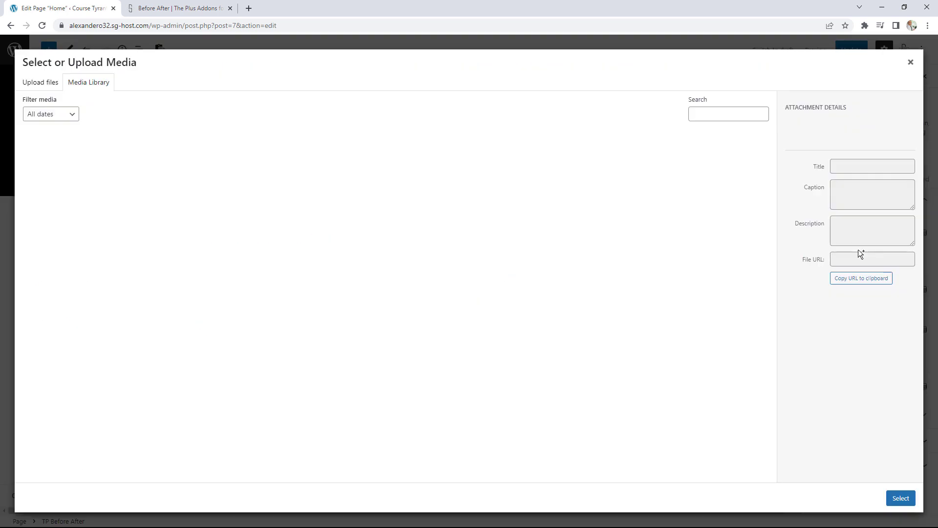
scroll(543, 282, "down", 5)
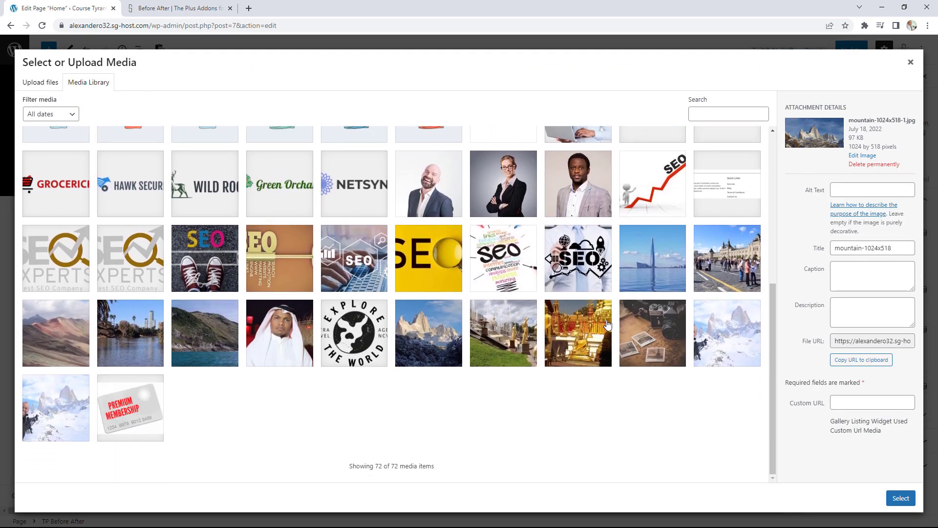
left_click(416, 344)
left_click(900, 498)
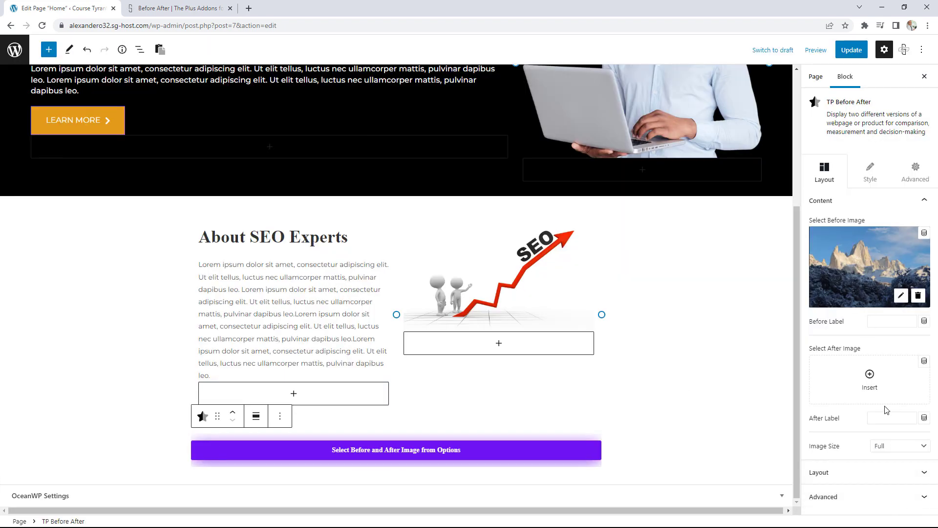
Set the snowy mountain photo with the man as the after image, and label the images "Without Me" and "With Me".
left_click(865, 380)
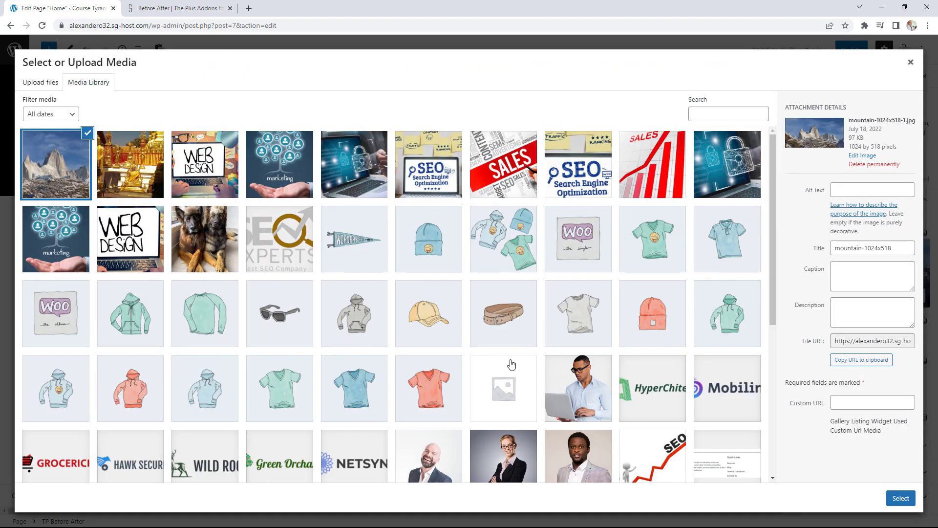
scroll(511, 364, "down", 5)
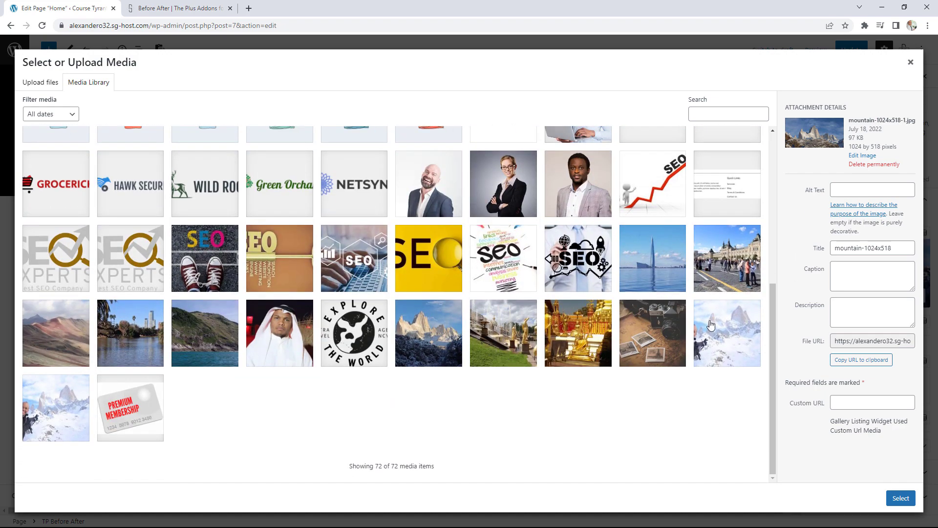
left_click(720, 330)
left_click(900, 498)
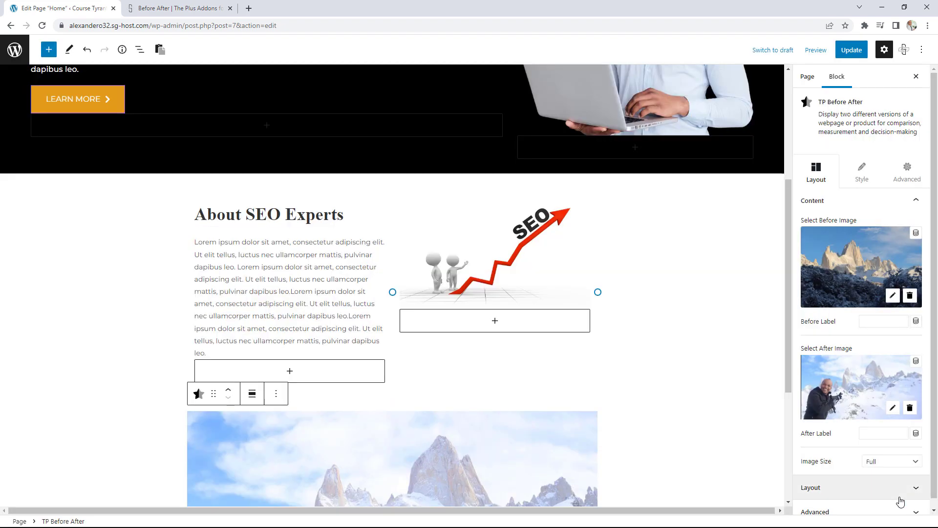
scroll(773, 293, "down", 5)
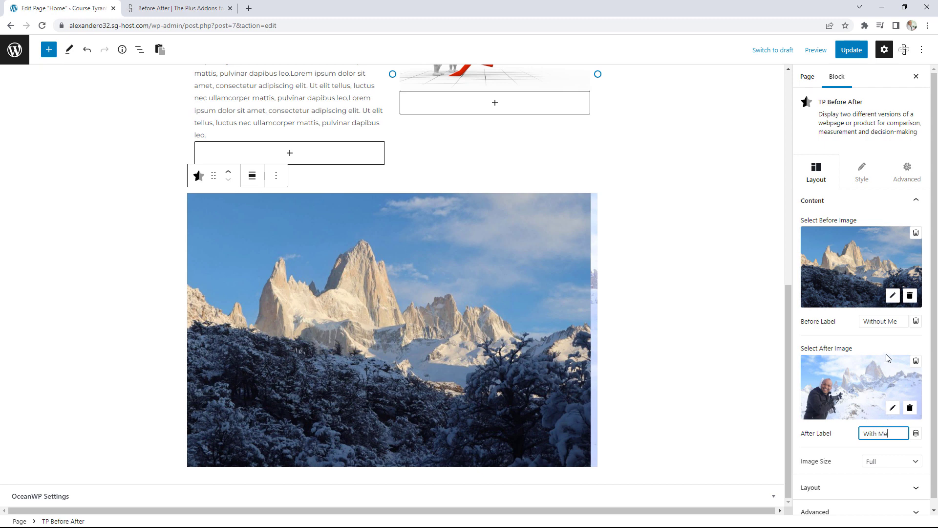
Try the Vertical layout style on the before/after block, and switch it to Opacity.
scroll(887, 357, "down", 1)
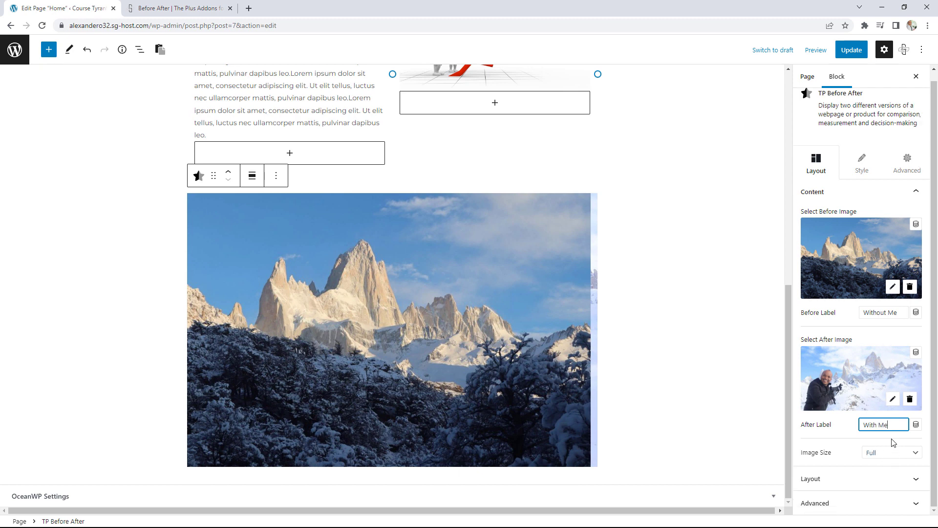
left_click(879, 479)
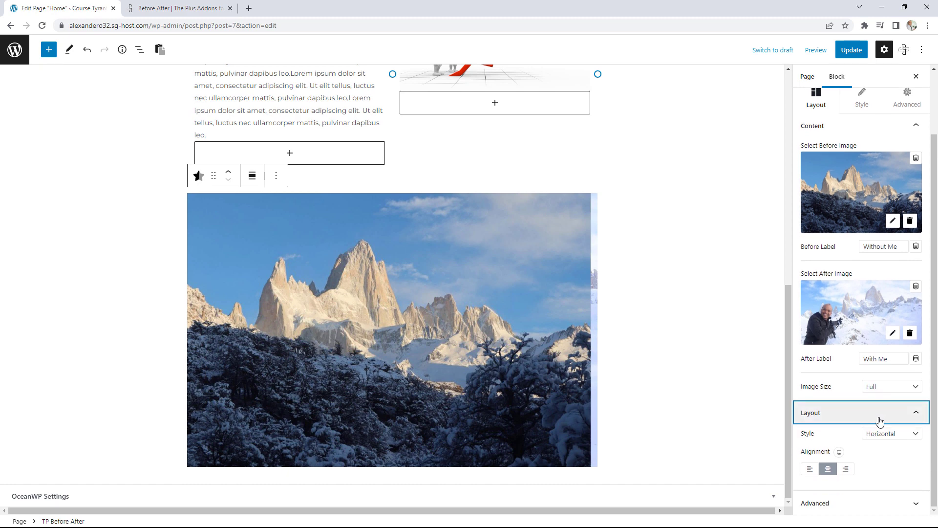
left_click(904, 434)
left_click(880, 450)
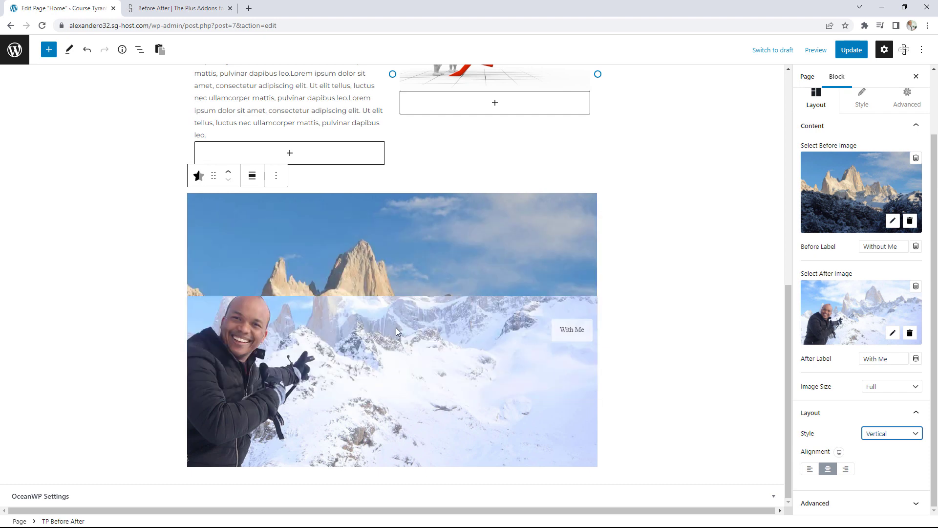
left_click(873, 438)
left_click(881, 460)
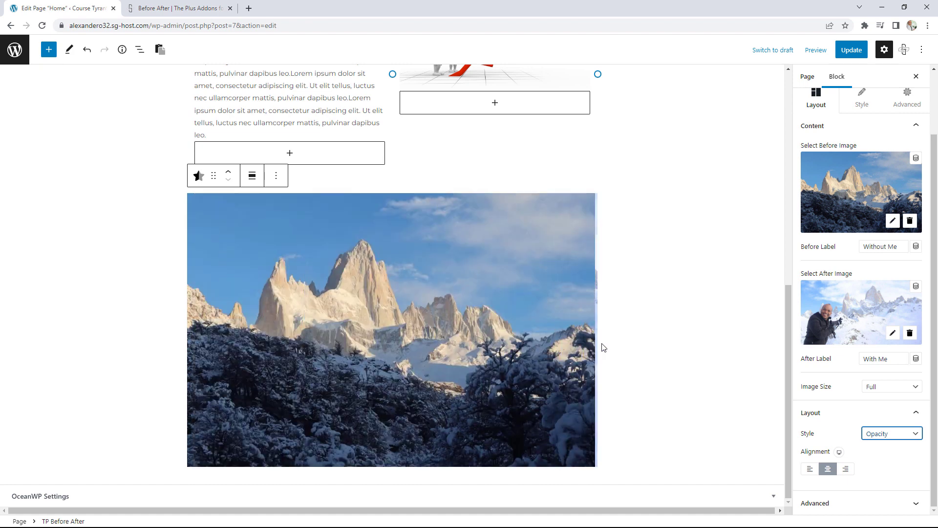
Update the page and examine the before/after image comparison on the live page.
left_click(851, 51)
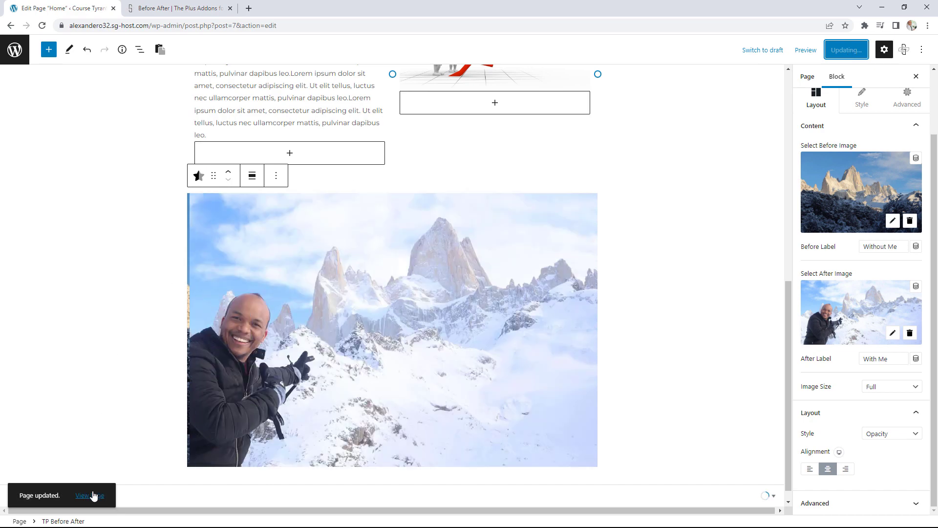
left_click(91, 496)
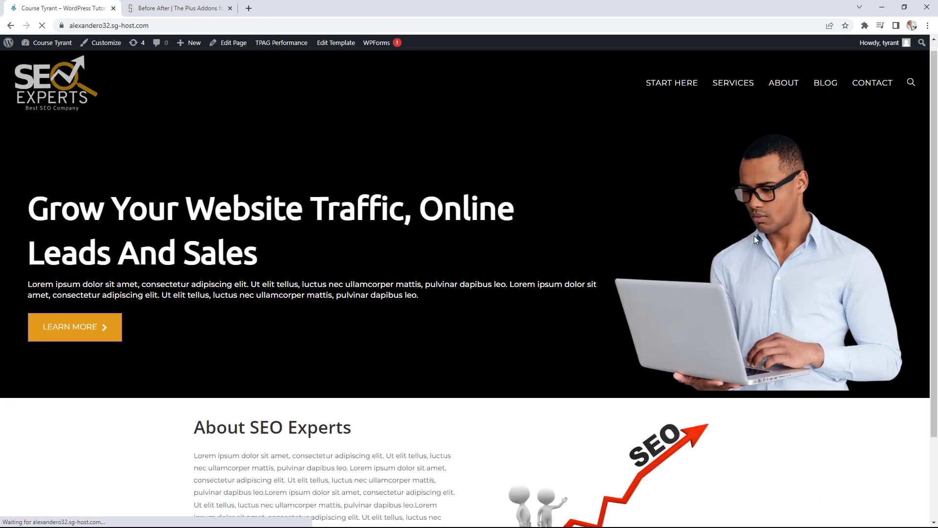
scroll(755, 229, "down", 2)
scroll(753, 294, "down", 2)
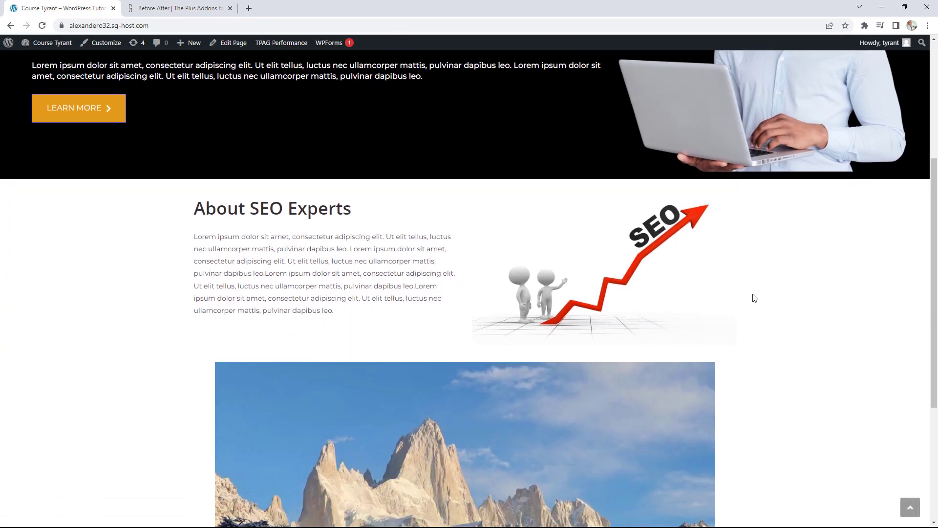
scroll(753, 297, "down", 4)
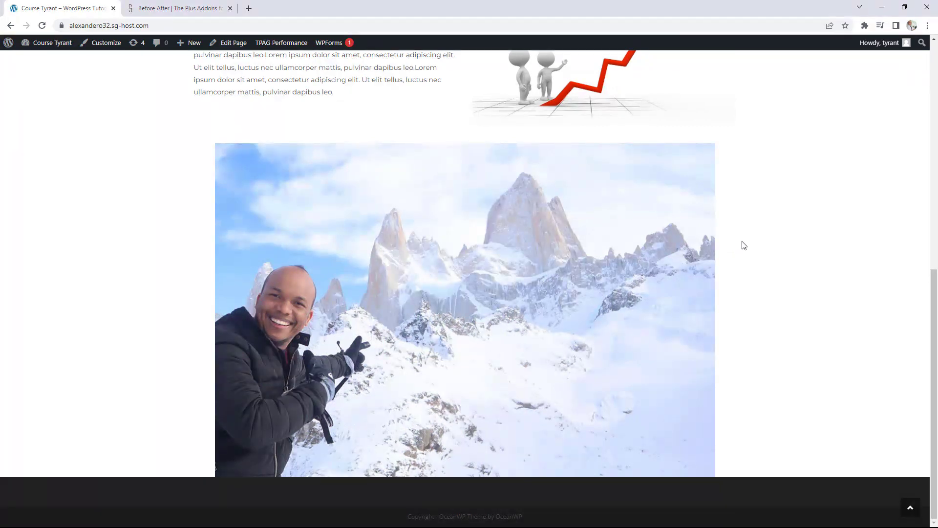
Reopen the Home page for editing and set the TP Before After block's layout style to Horizontal.
left_click(228, 45)
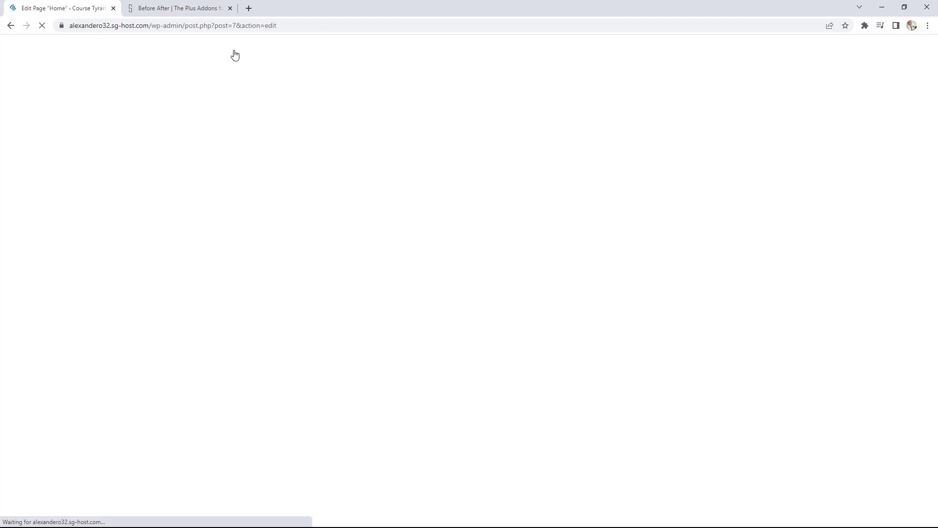
scroll(592, 330, "down", 3)
scroll(592, 330, "down", 7)
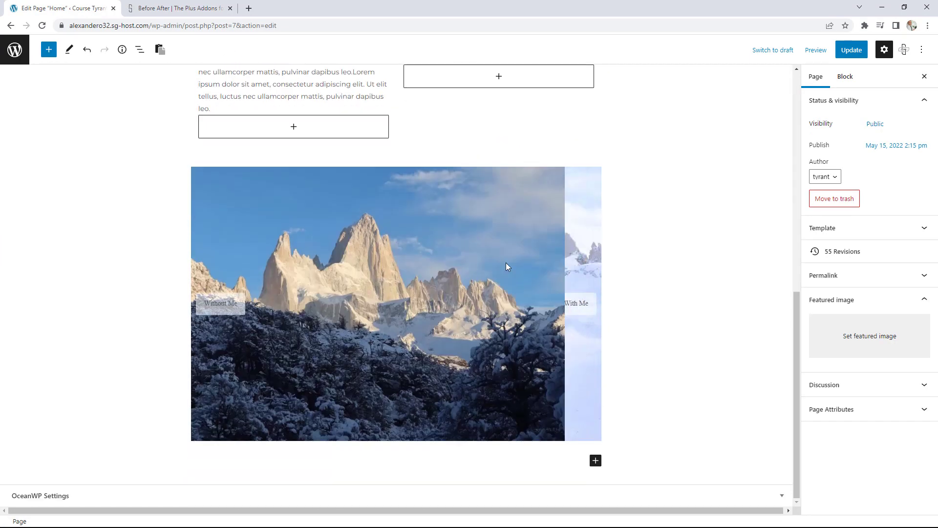
left_click(351, 184)
scroll(871, 404, "down", 1)
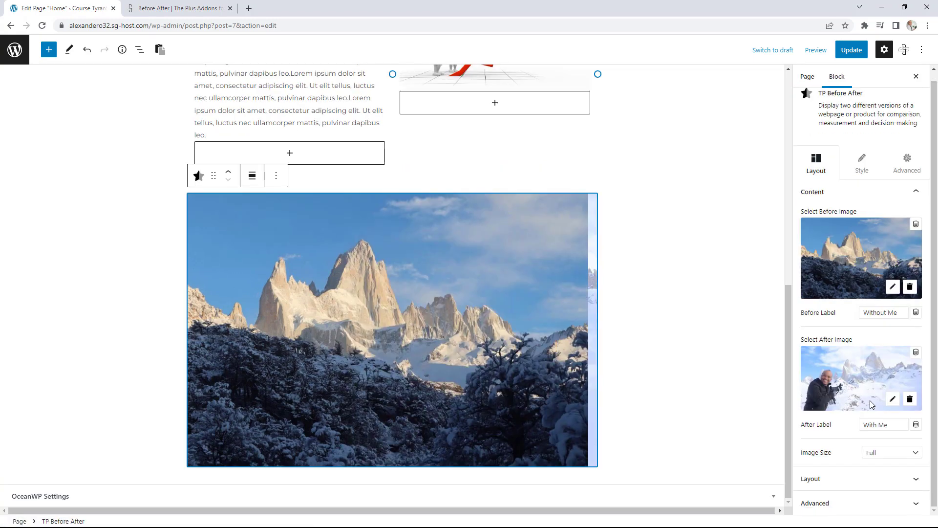
left_click(872, 476)
left_click(878, 461)
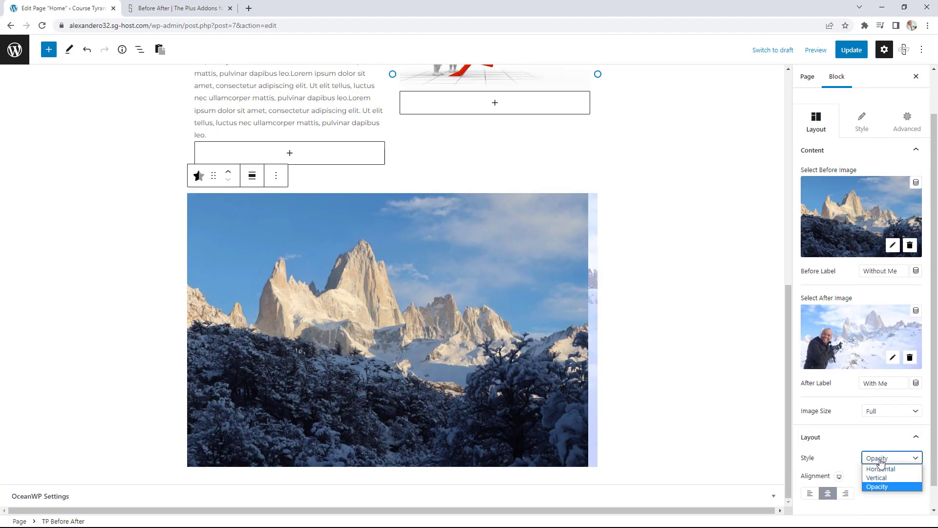
left_click(881, 469)
scroll(879, 472, "down", 1)
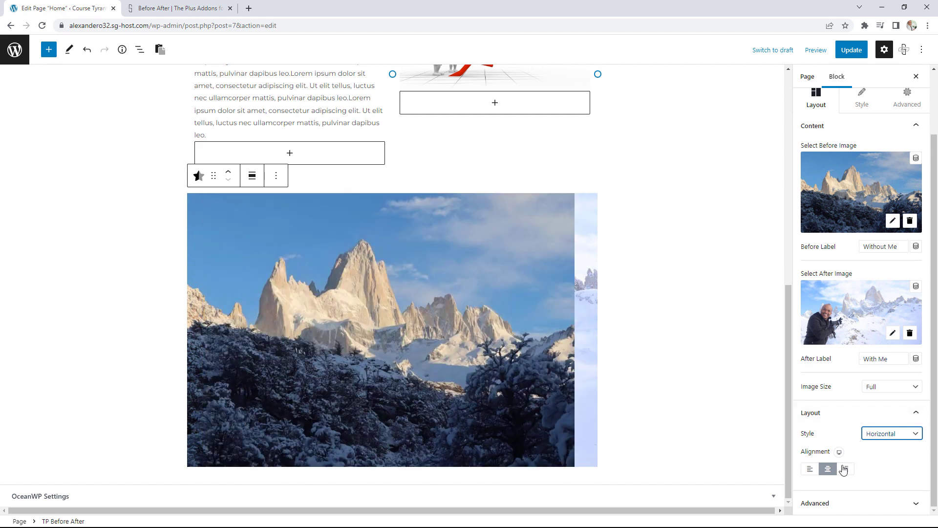
Try the Full Width separator option on the before/after block, and turn it back off.
scroll(860, 432, "up", 3)
left_click(859, 169)
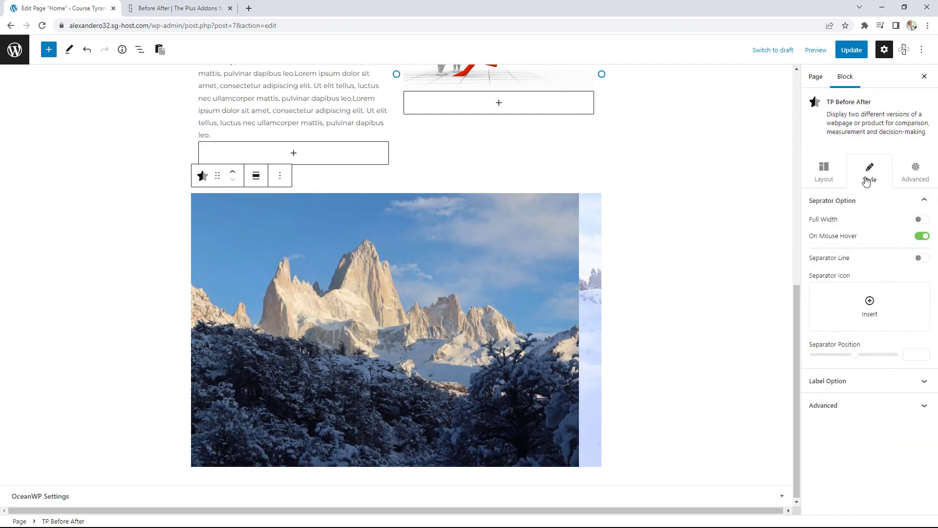
left_click(922, 220)
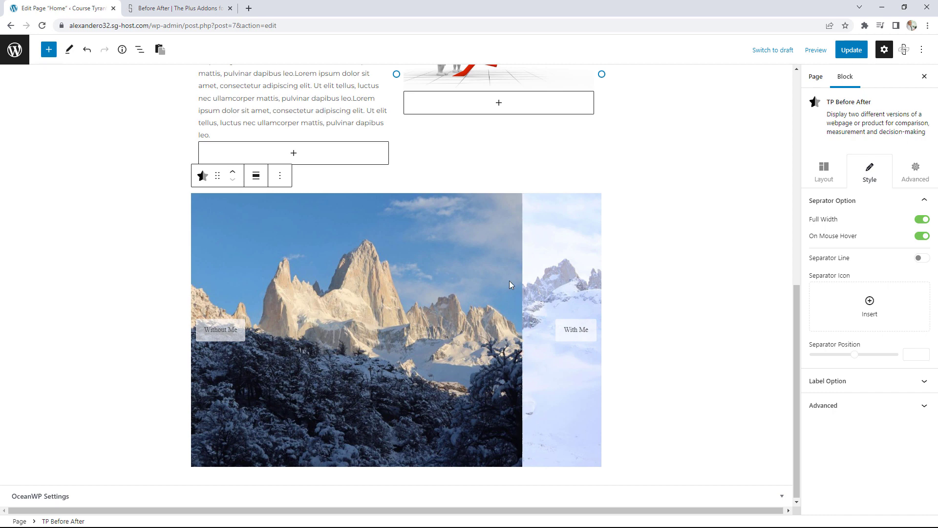
left_click(921, 221)
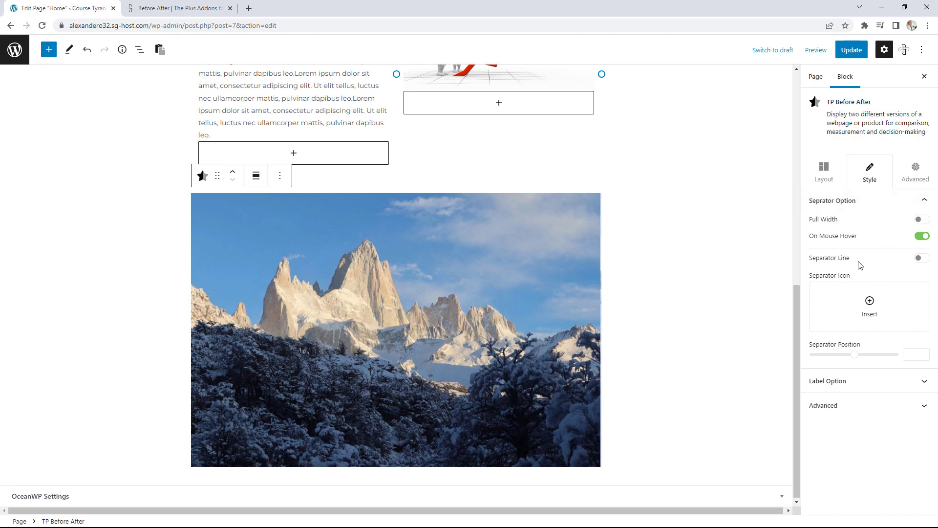
Enable the separator line, testing the Bottom style before choosing Middle, and color it coral red from the Plus Global Colors.
left_click(922, 259)
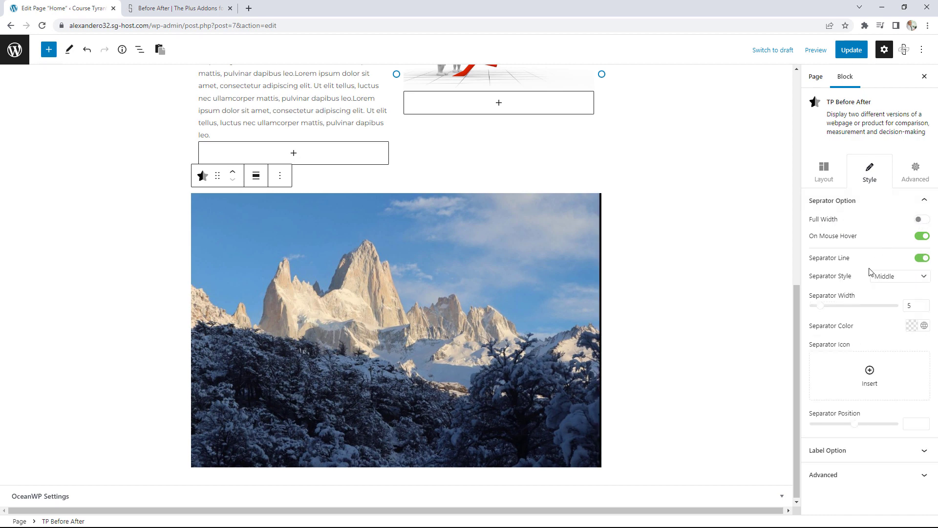
left_click(895, 281)
left_click(892, 298)
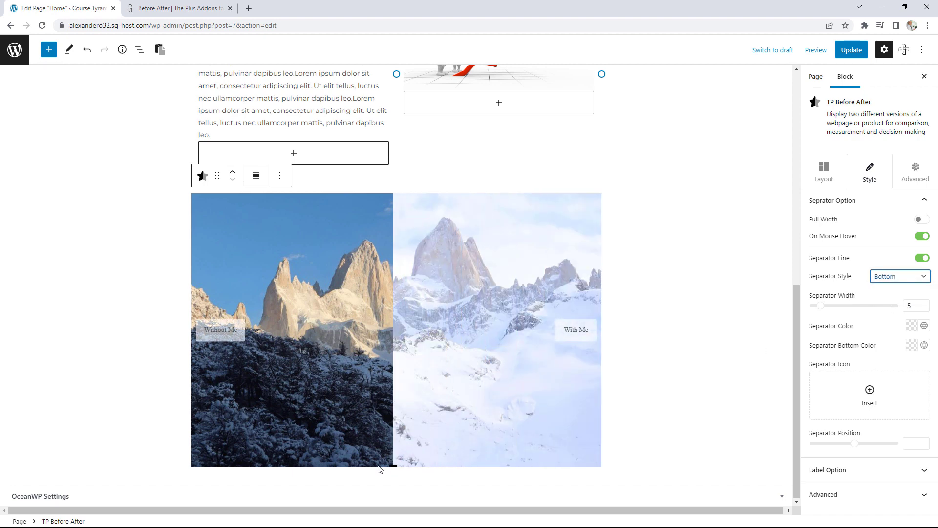
left_click(901, 276)
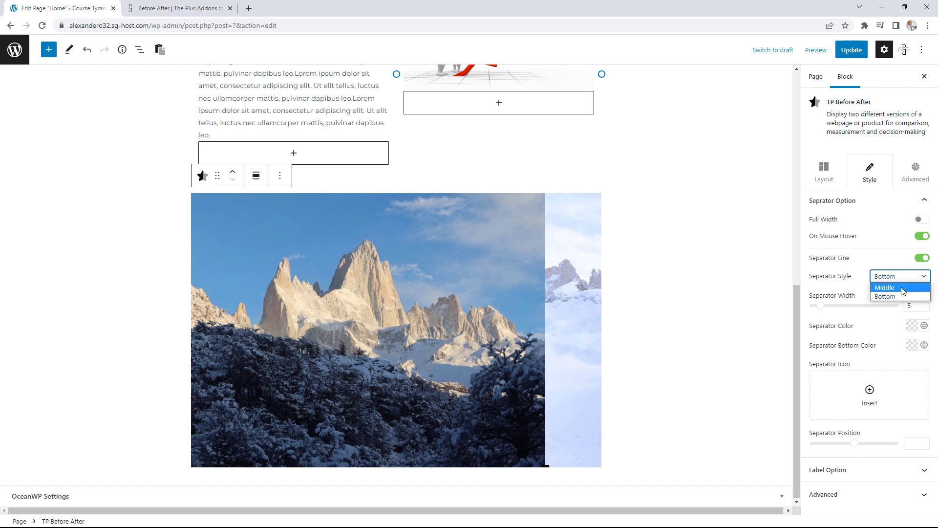
left_click(898, 289)
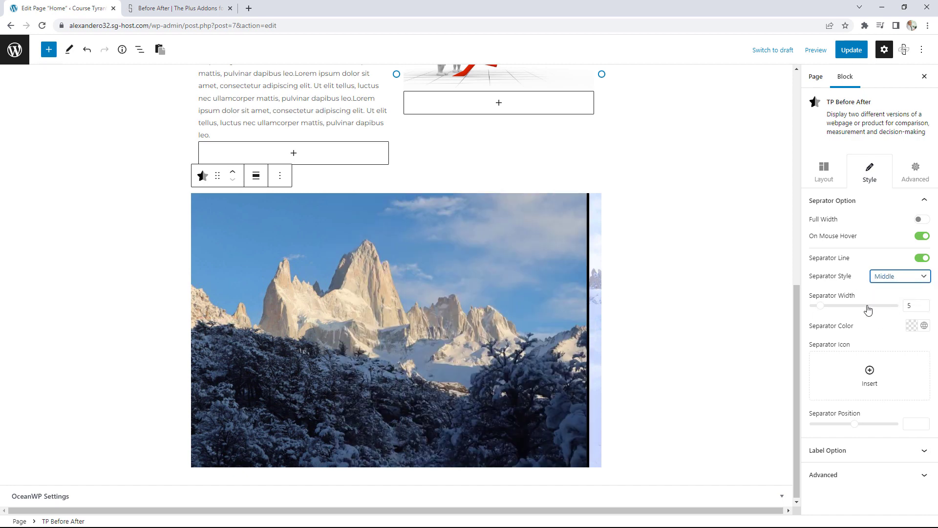
left_click(923, 326)
left_click(874, 284)
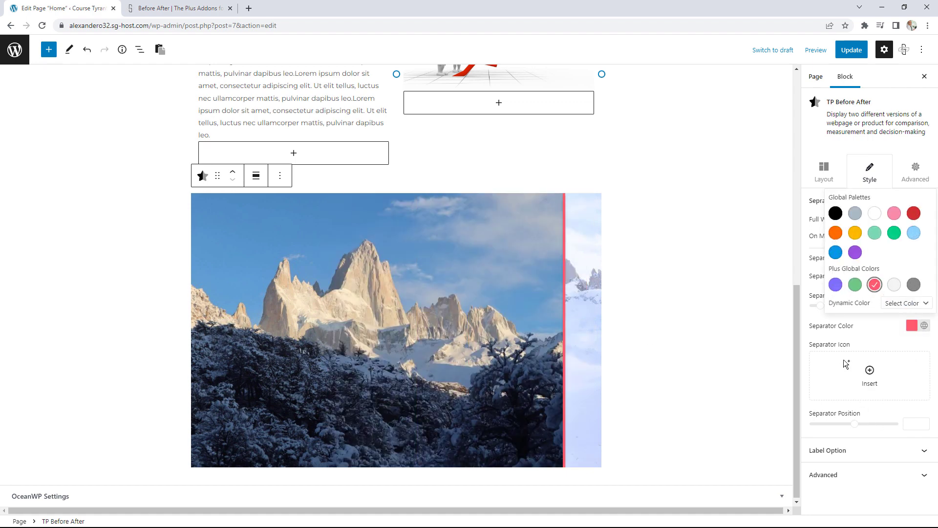
Examine the Label Option style settings of the TP Before After block, including padding, typography, color, background and border.
left_click(872, 448)
scroll(874, 442, "down", 3)
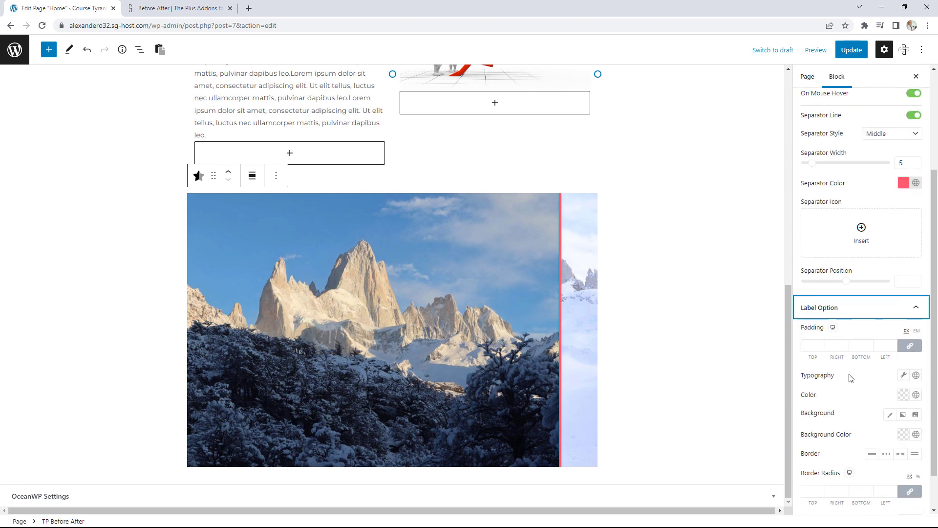
scroll(882, 374, "down", 1)
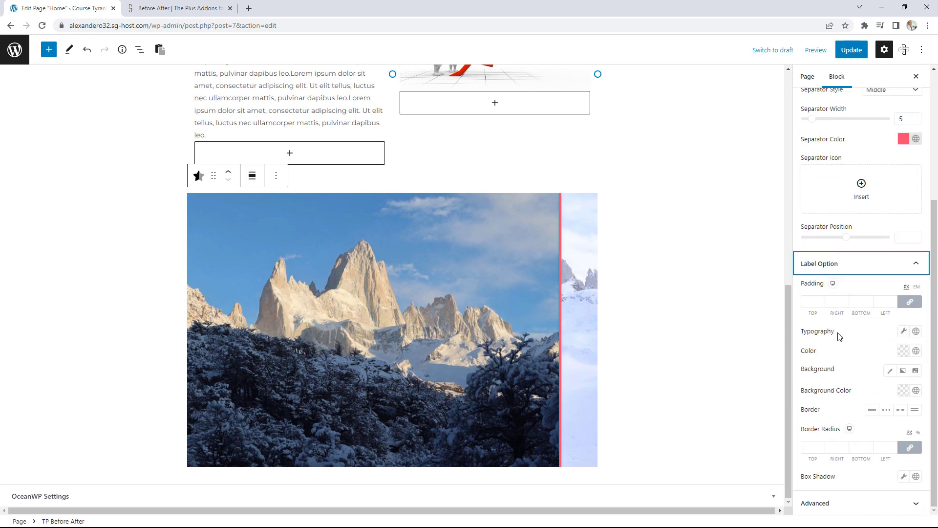
scroll(859, 342, "up", 3)
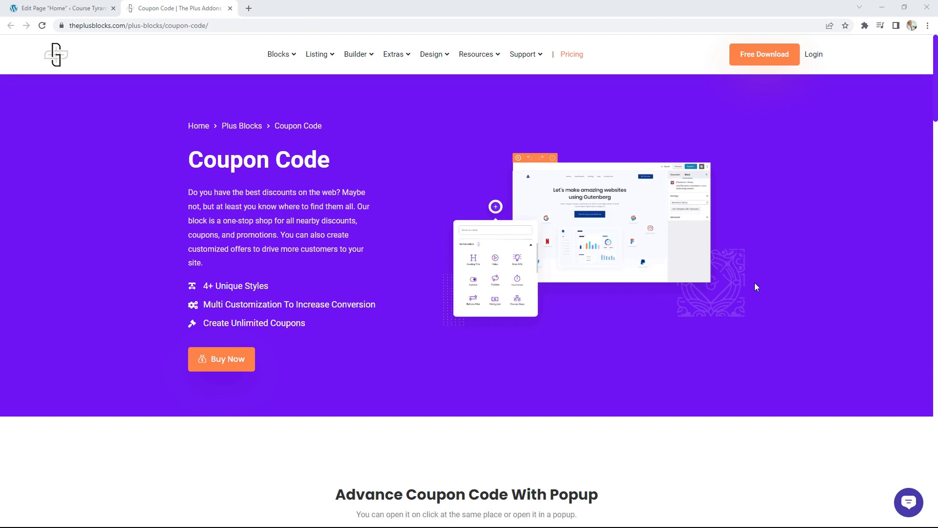
Review the five coupon code style demos, and insert a TP Coupon Code block below the About SEO Experts section of the Home page.
scroll(763, 265, "down", 6)
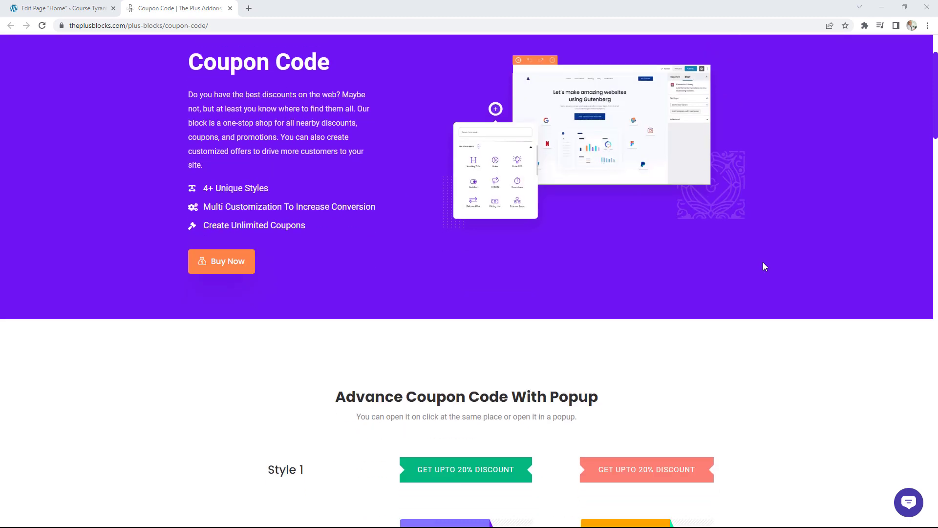
scroll(764, 267, "down", 2)
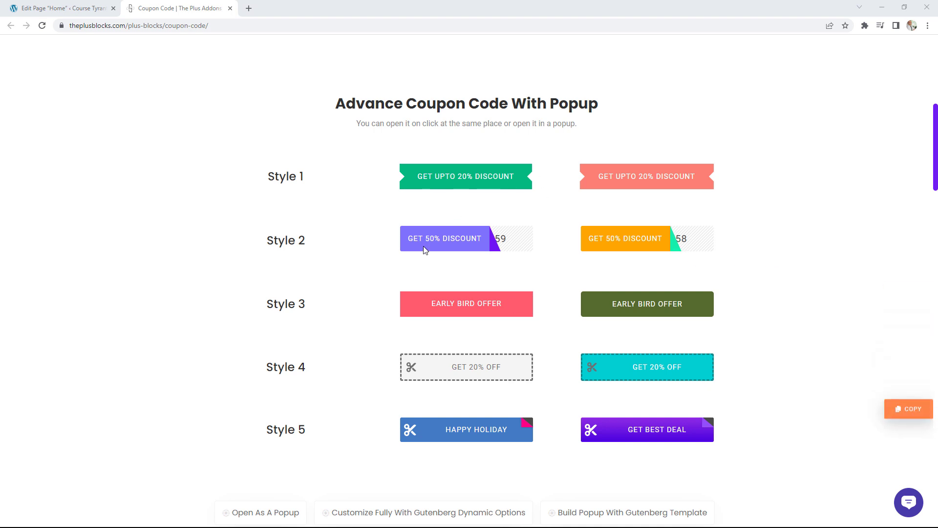
left_click(70, 9)
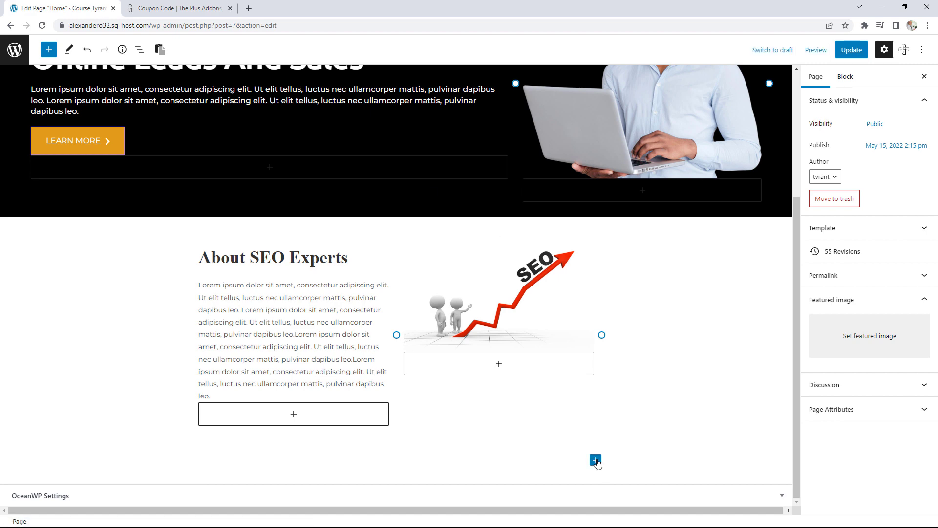
left_click(595, 459)
left_click(638, 442)
scroll(108, 349, "down", 15)
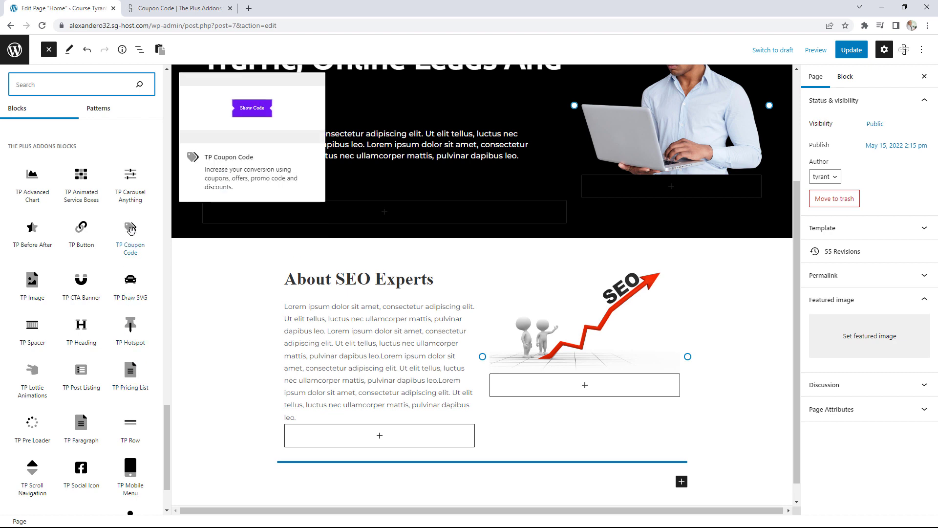
left_click(130, 229)
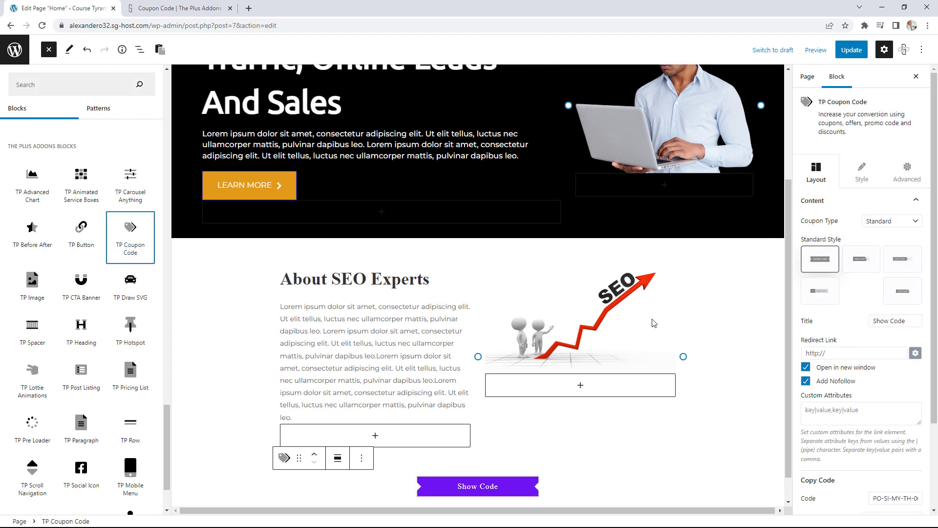
Apply the second Standard style to the coupon code block and test revealing its code in the editor.
scroll(749, 362, "down", 1)
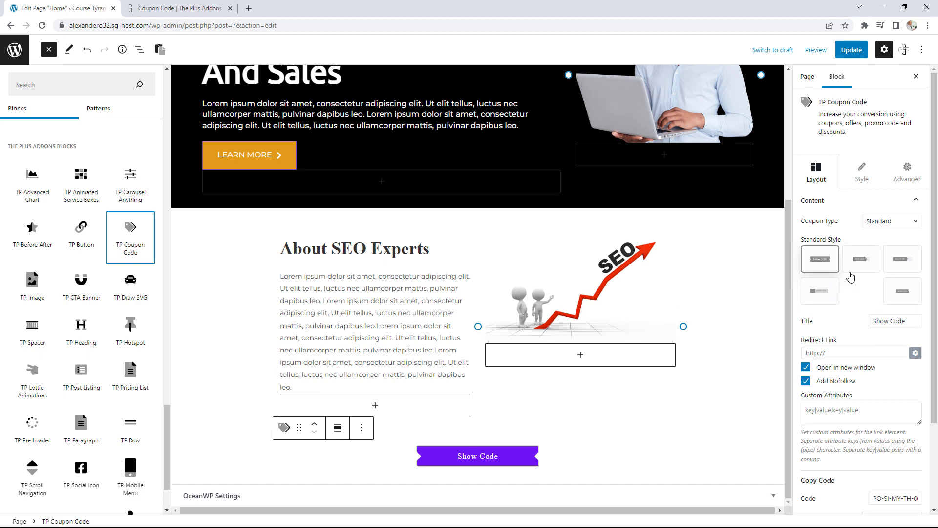
left_click(859, 263)
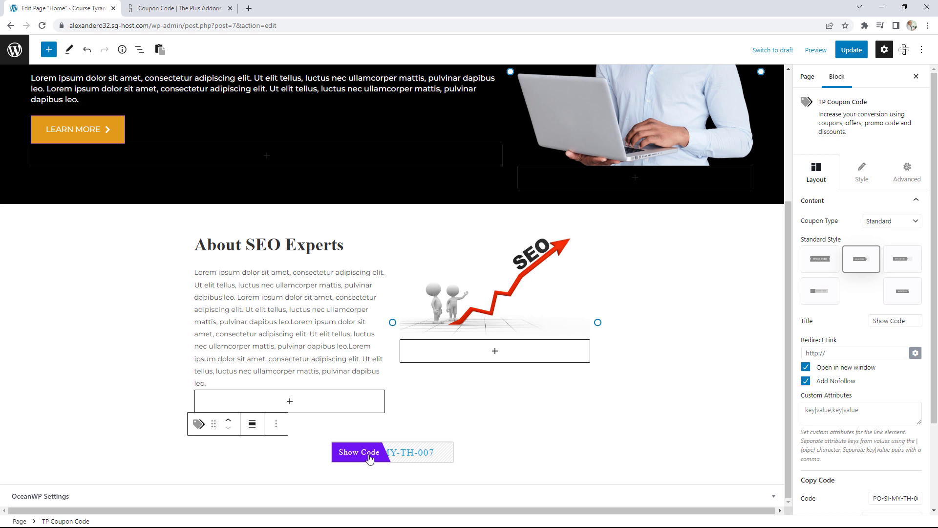
left_click(370, 455)
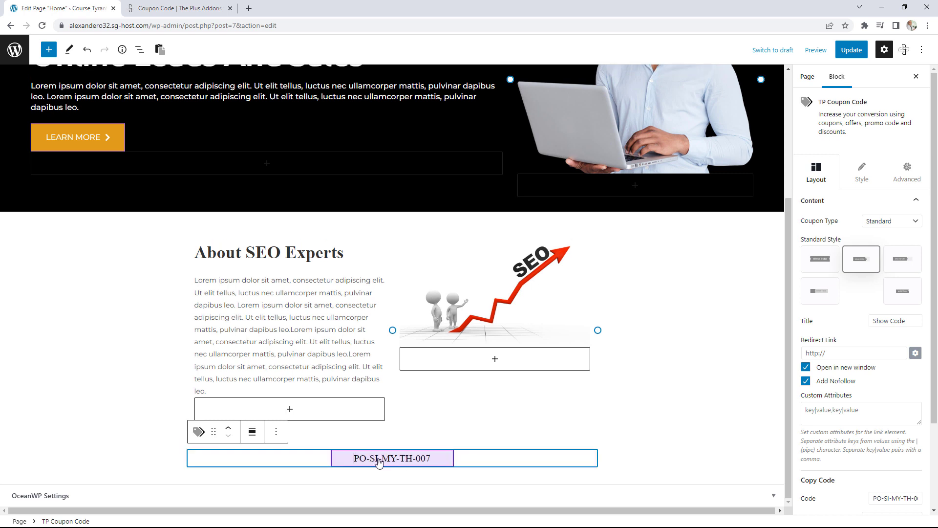
Try the Scratch coupon type on the TP Coupon Code block, and set it back to Standard.
left_click(889, 224)
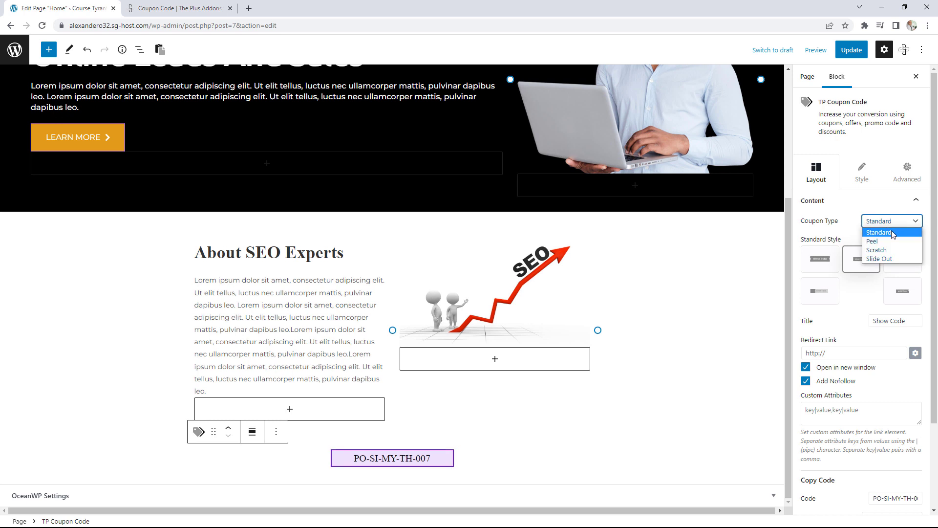
left_click(892, 249)
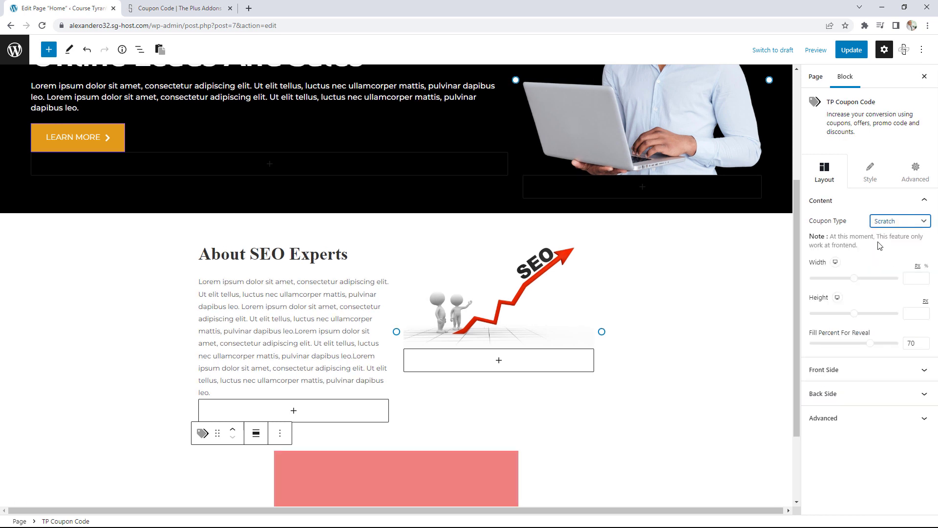
scroll(735, 335, "down", 2)
left_click(892, 221)
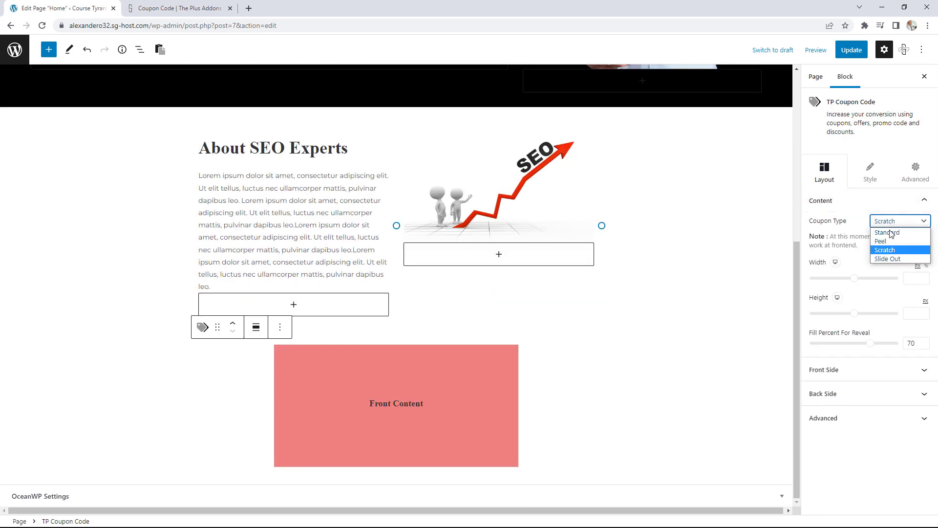
left_click(891, 233)
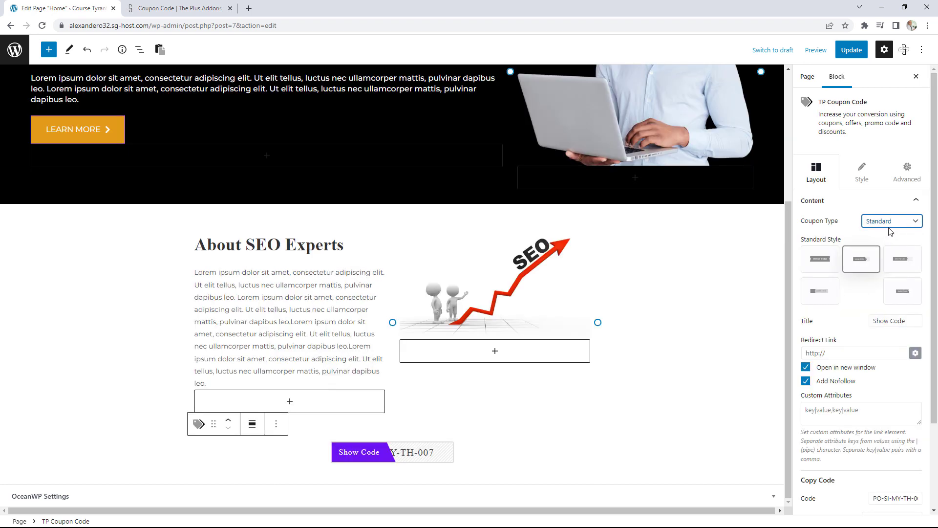
Examine the coupon block's redirect link and Copy Code fields.
scroll(837, 255, "down", 2)
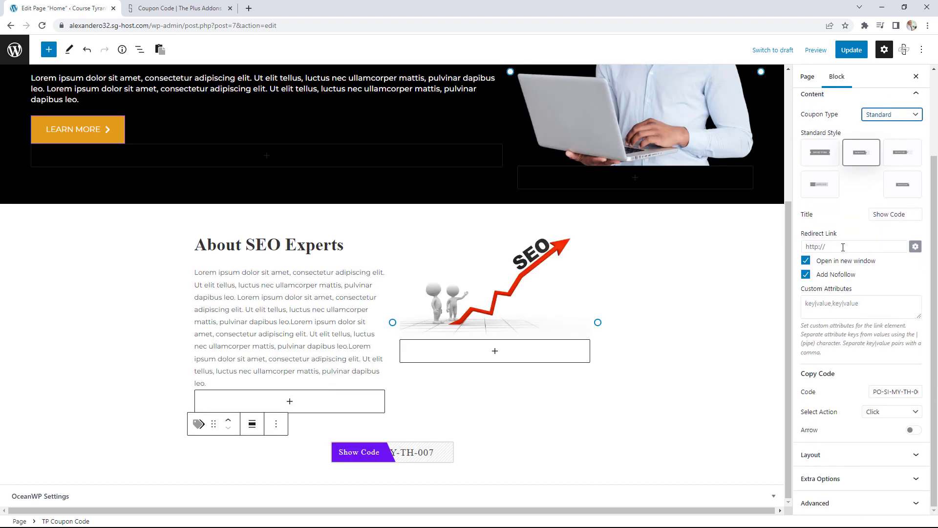
left_click(836, 247)
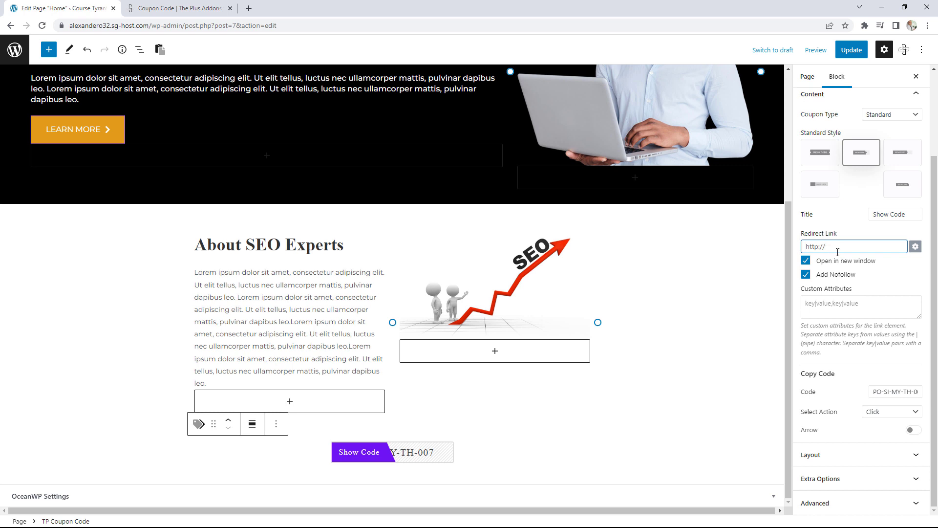
left_click_drag(882, 393, 916, 390)
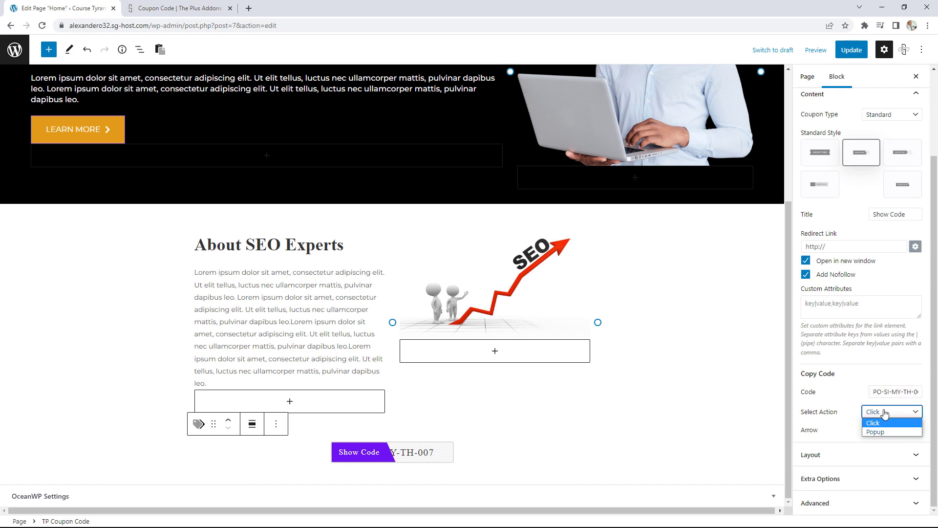
Try the Popup action for the coupon code, preview and close the popup, and set the action back to Click.
left_click(883, 412)
left_click(878, 432)
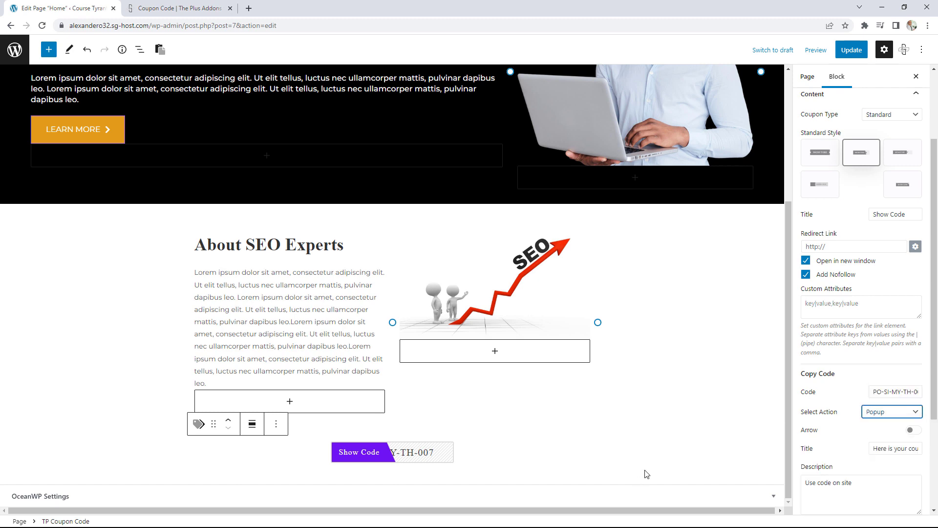
left_click(416, 459)
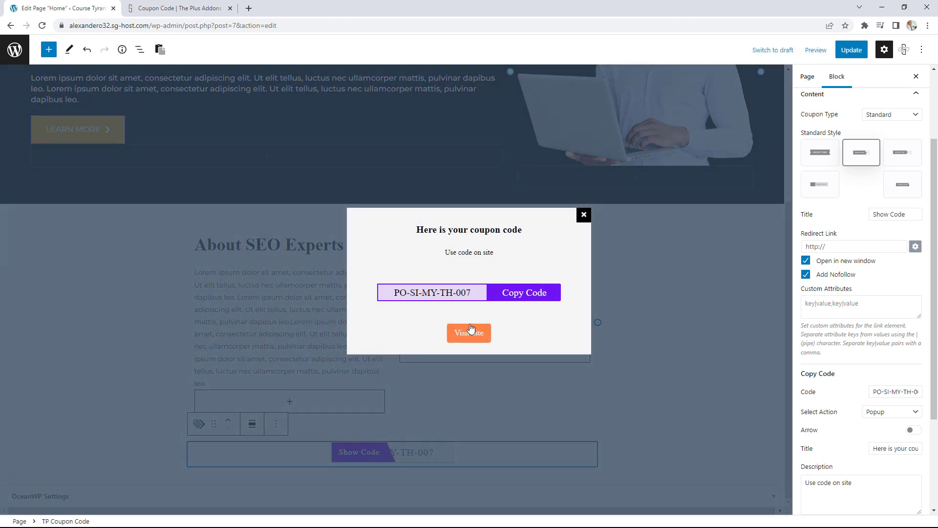
left_click(826, 246)
left_click(593, 224)
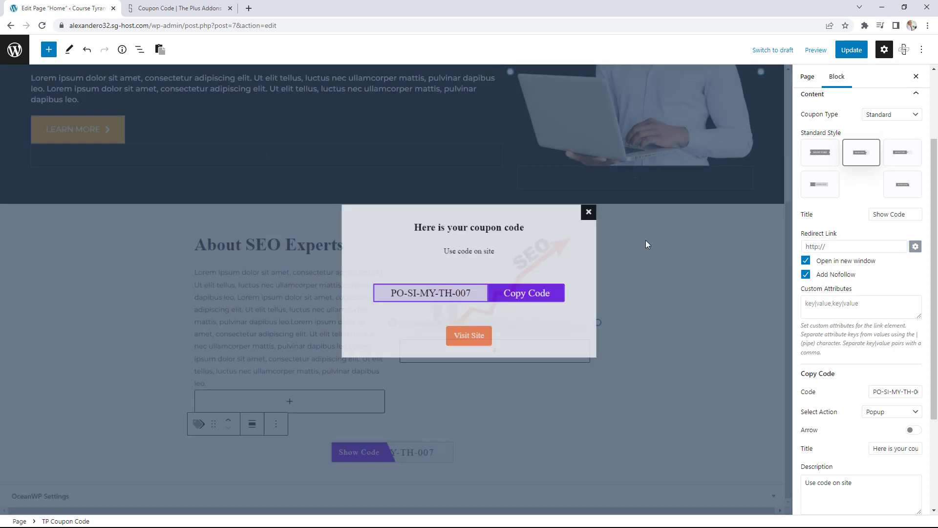
left_click(891, 411)
left_click(887, 428)
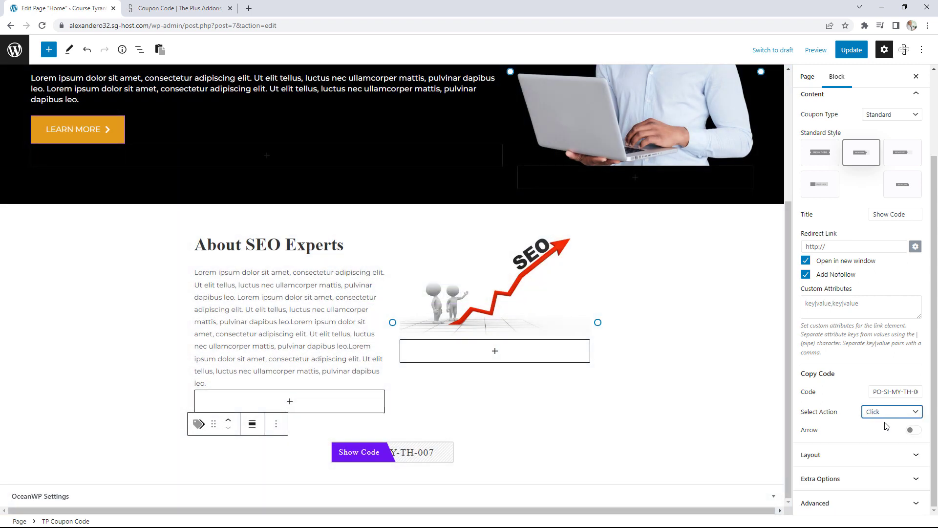
Test the coupon block's Arrow option on and off, and examine its alignment settings and Extra Options.
left_click(912, 429)
left_click(912, 430)
left_click(895, 452)
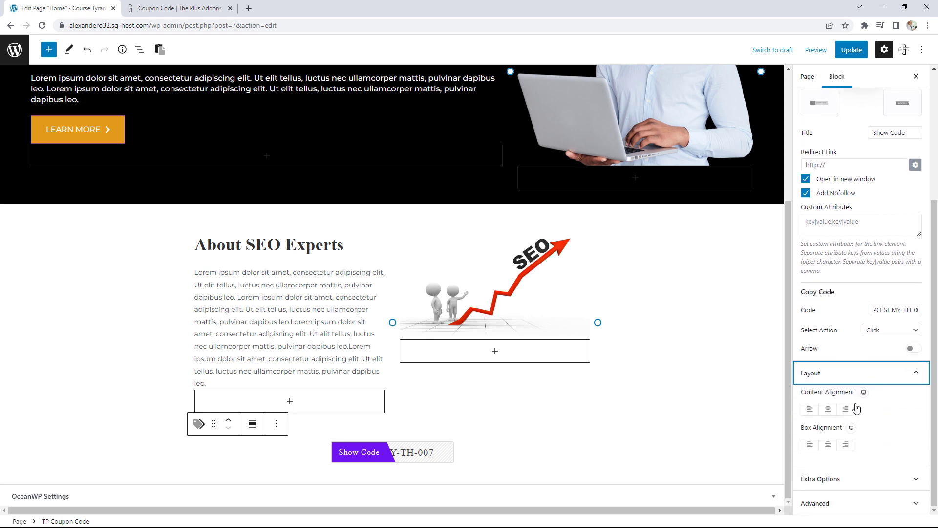
left_click(860, 479)
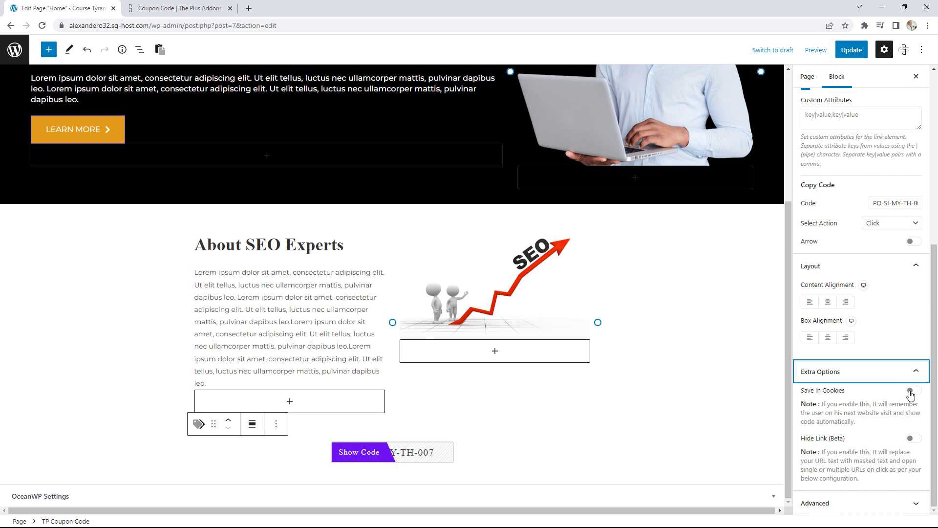
scroll(904, 381, "up", 10)
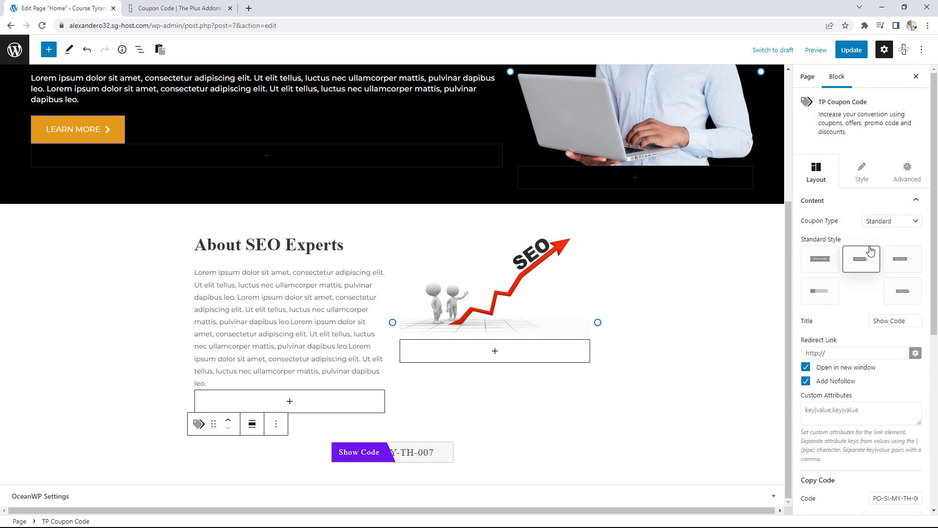
Examine the coupon block's style settings for the standard button and the Copy Code section.
left_click(866, 182)
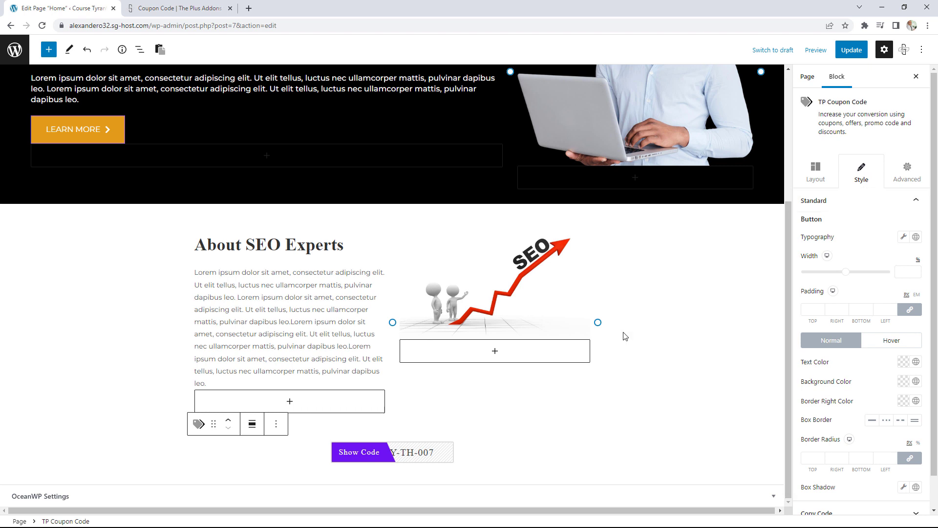
scroll(860, 320, "down", 1)
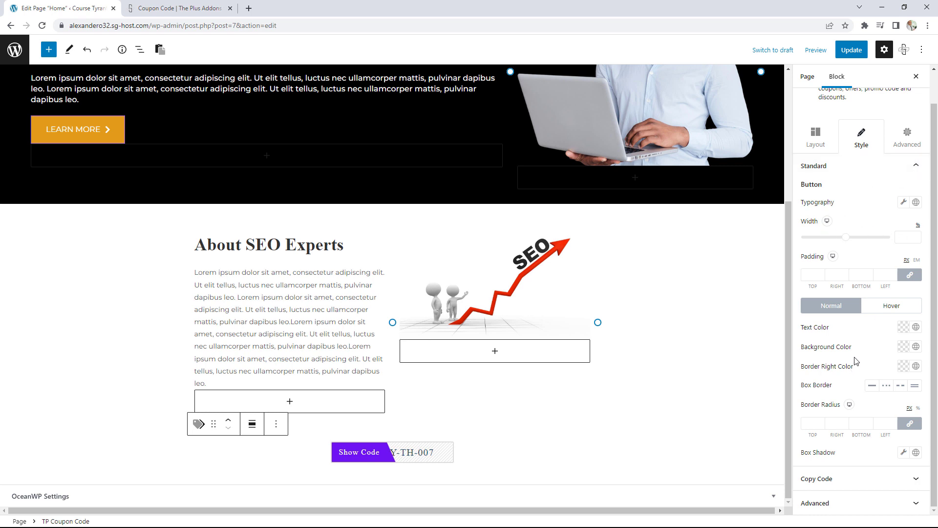
left_click(825, 478)
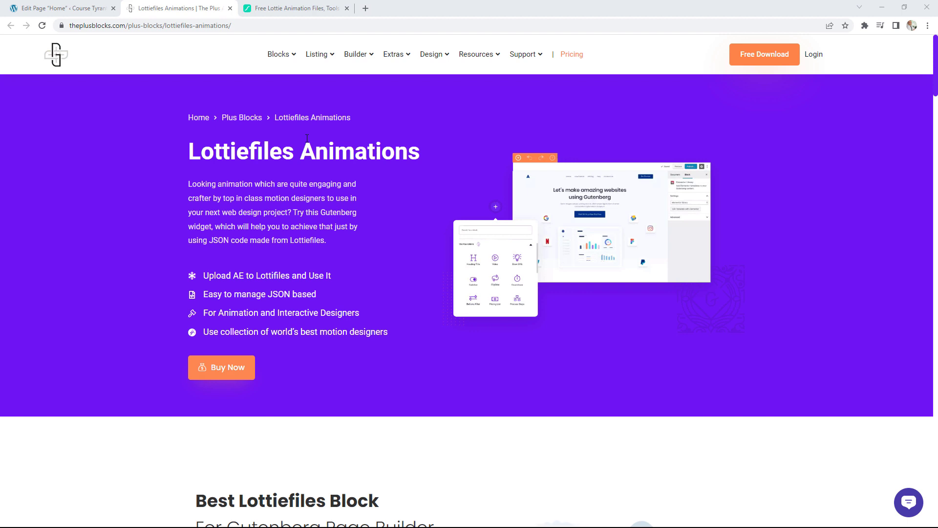
Switch to the LottieFiles site and search its animations for "contact".
left_click(285, 14)
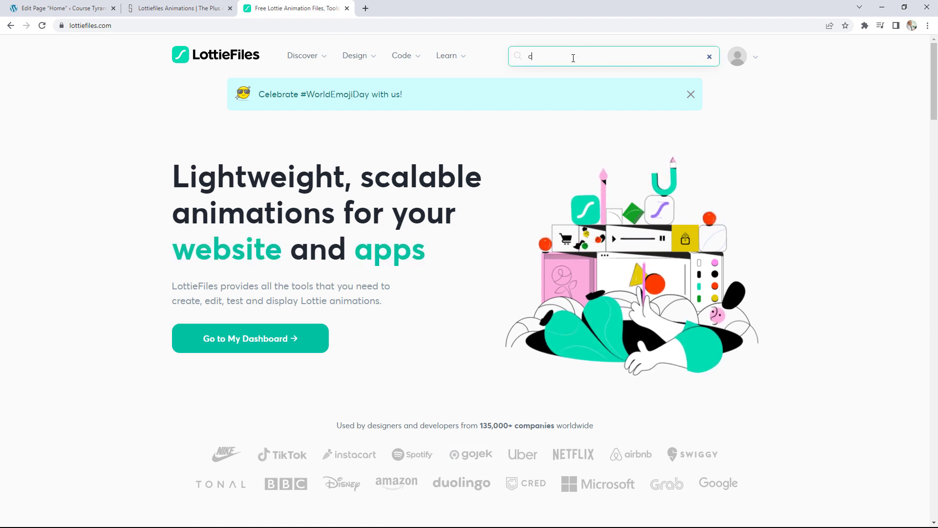
type("ontact")
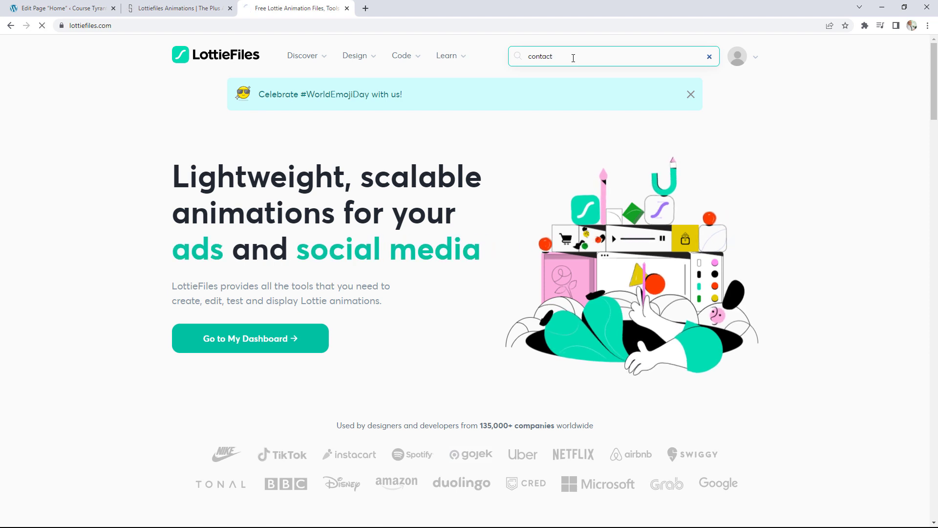
key("Return")
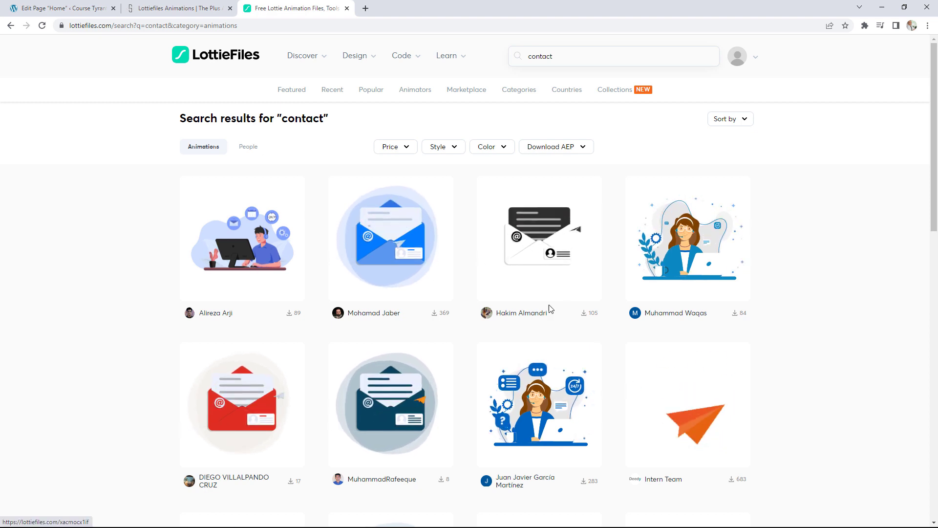
Open the black-and-white envelope animation titled Contact, and try a red background before setting it back to white.
left_click(545, 238)
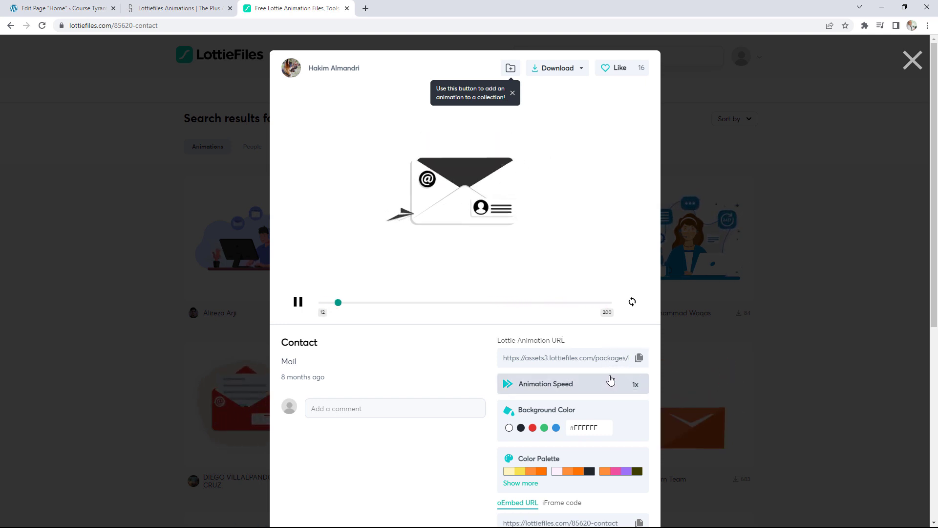
scroll(608, 378, "down", 2)
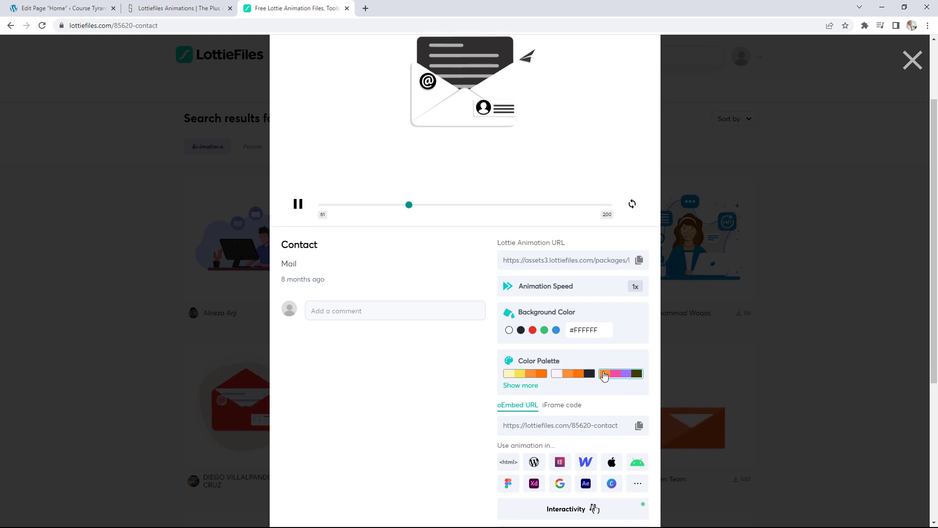
scroll(605, 374, "up", 2)
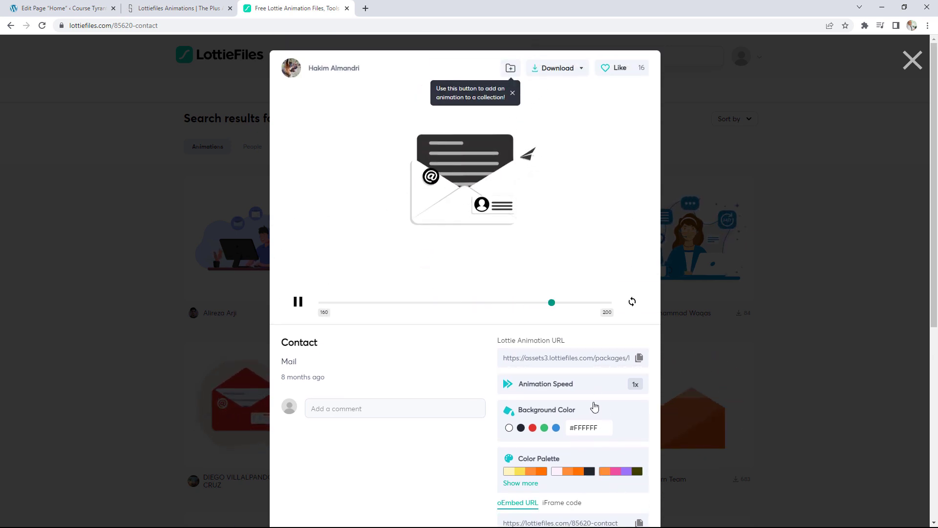
left_click(532, 428)
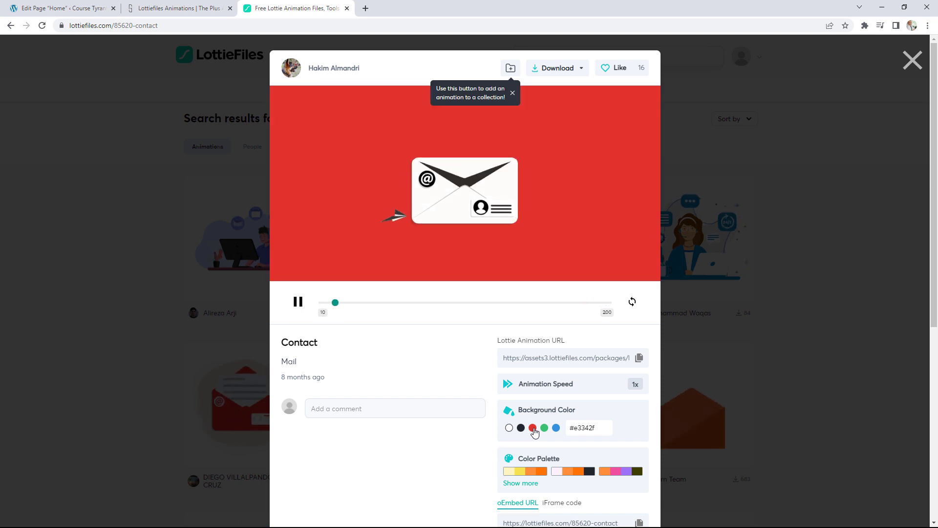
left_click(509, 428)
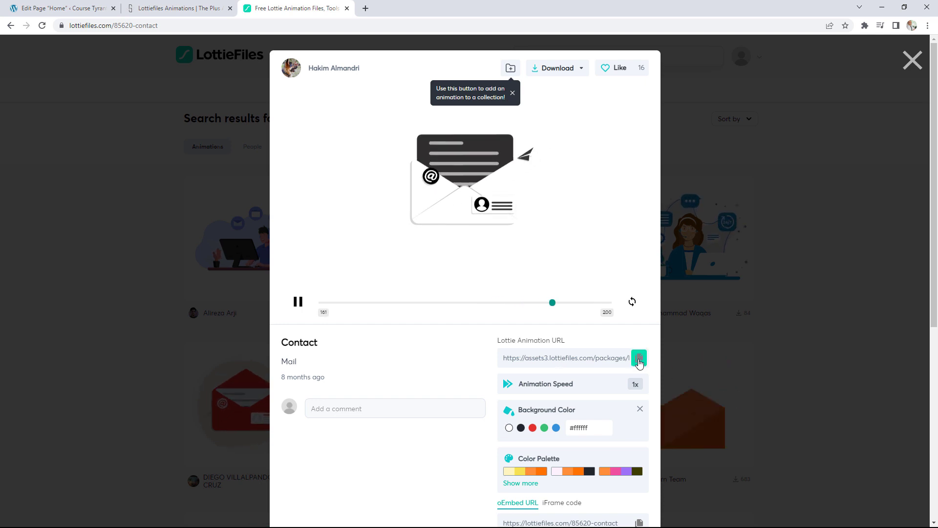
Copy the Contact animation's Lottie URL and add a TP Lottie Animations block at the end of the WordPress Home page.
left_click(639, 358)
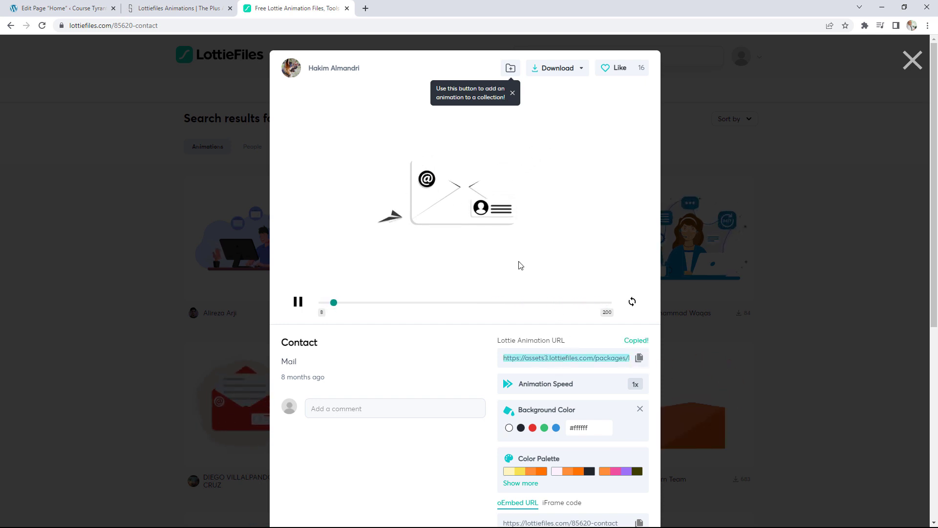
left_click(74, 8)
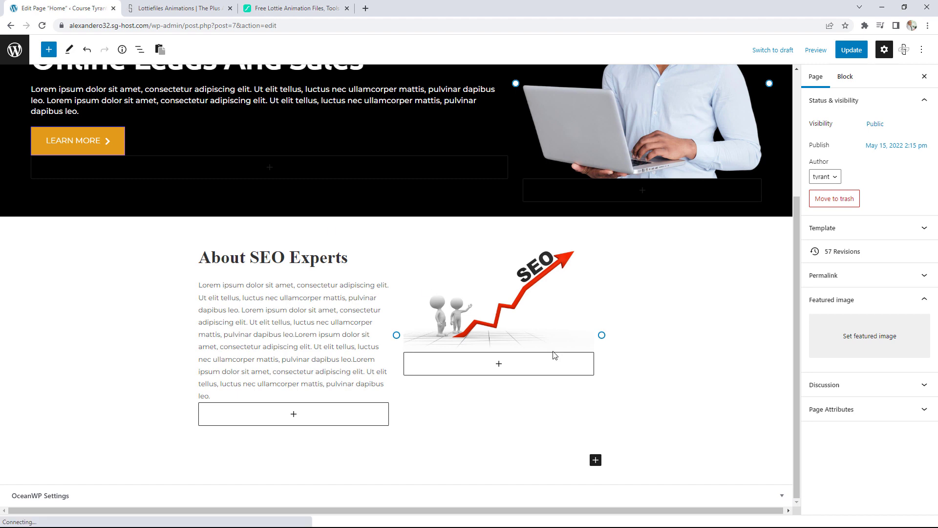
left_click(595, 461)
left_click(664, 439)
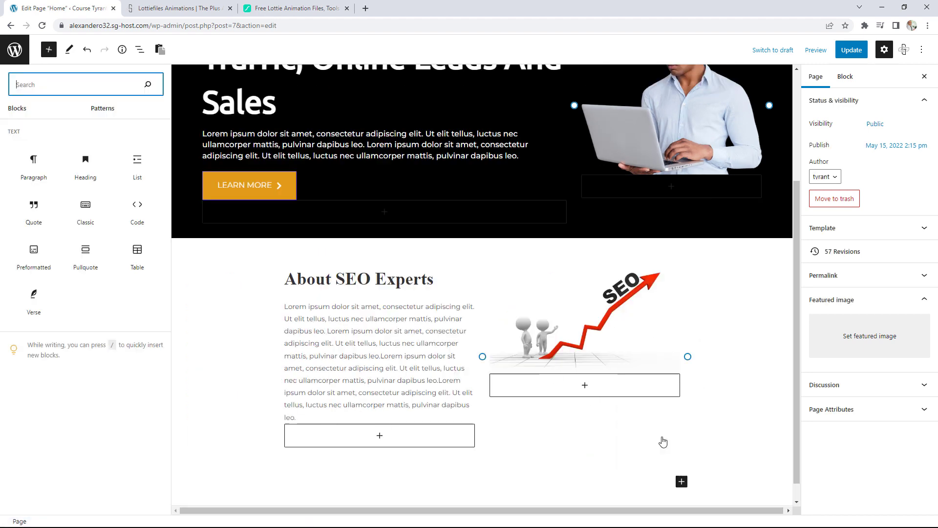
scroll(138, 280, "down", 10)
scroll(138, 279, "down", 15)
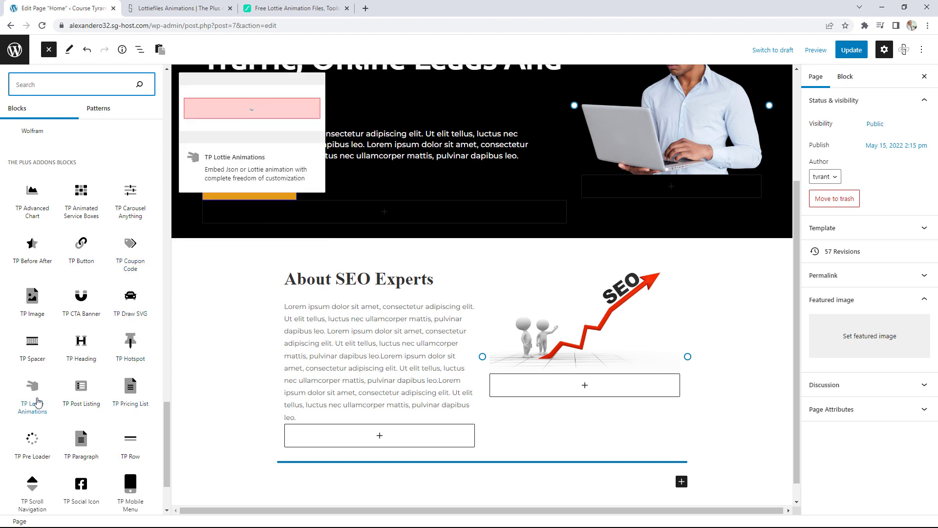
left_click(33, 392)
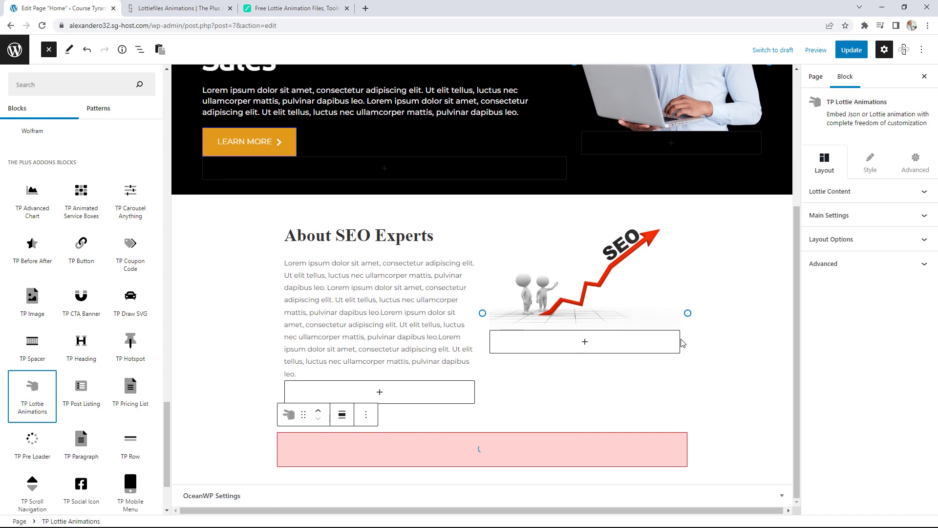
Replace the Lottie block's JSON URL with the copied animation URL ending in lf20_v7gj8hb1.json.
left_click(863, 191)
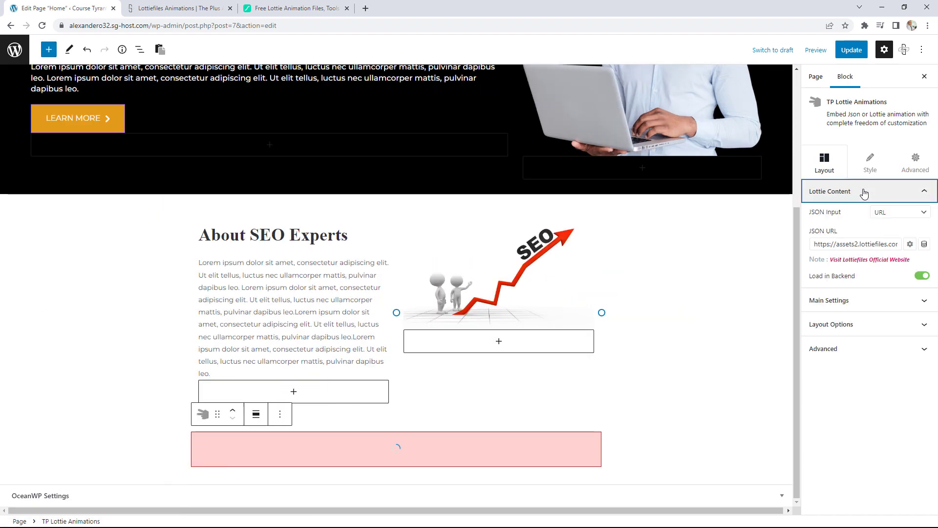
left_click(828, 244)
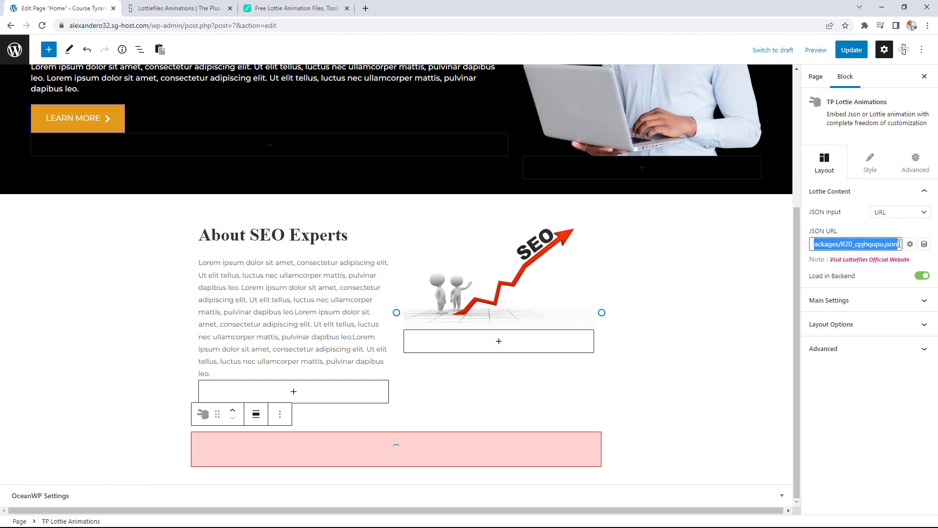
key("BackSpace")
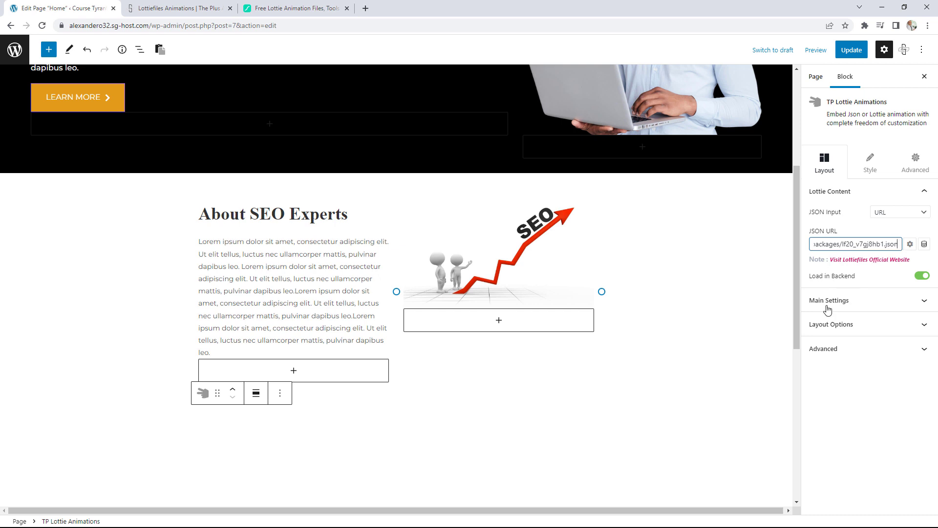
scroll(738, 335, "down", 6)
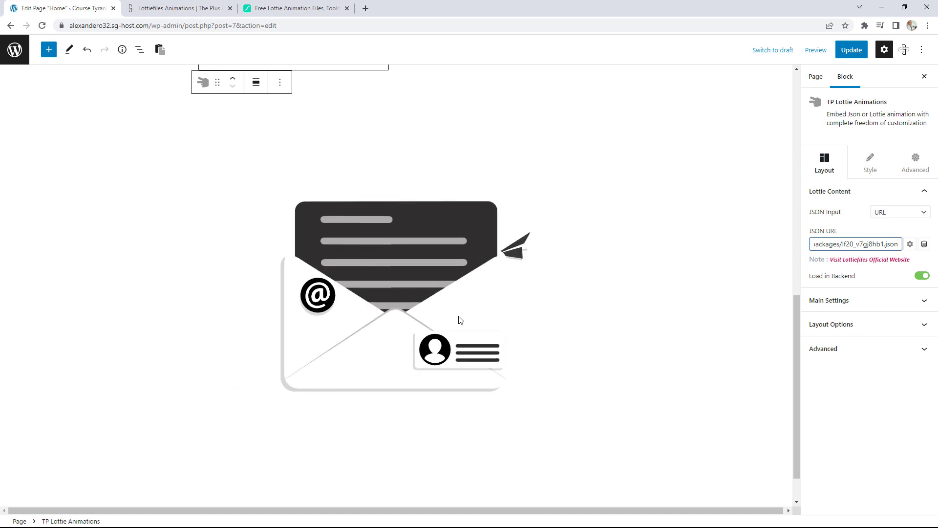
Review the Lottie block's main settings, including the available Play on triggers, loop, speed and renderer options.
left_click(832, 302)
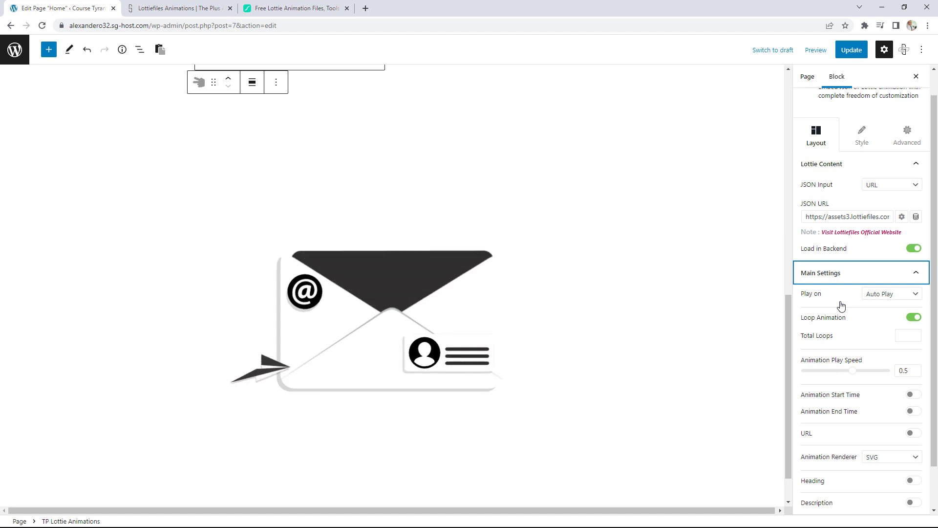
left_click(881, 297)
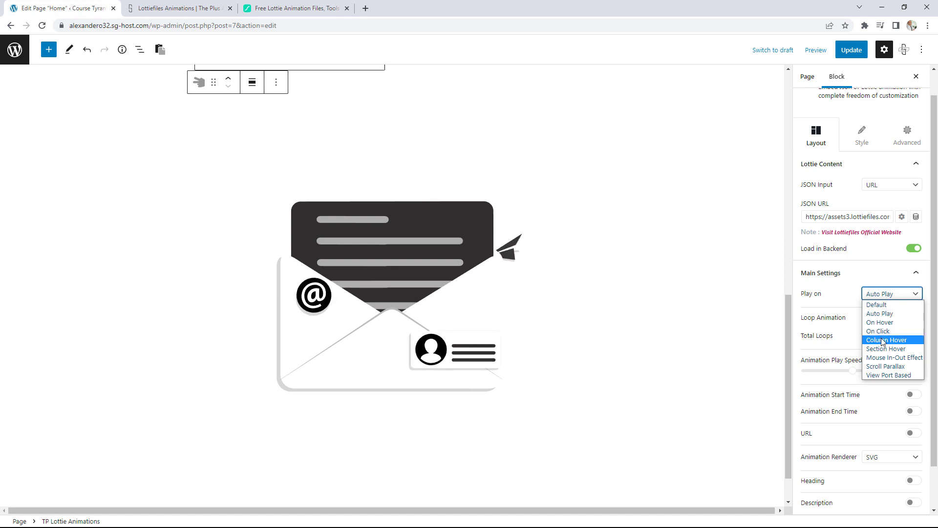
left_click(832, 310)
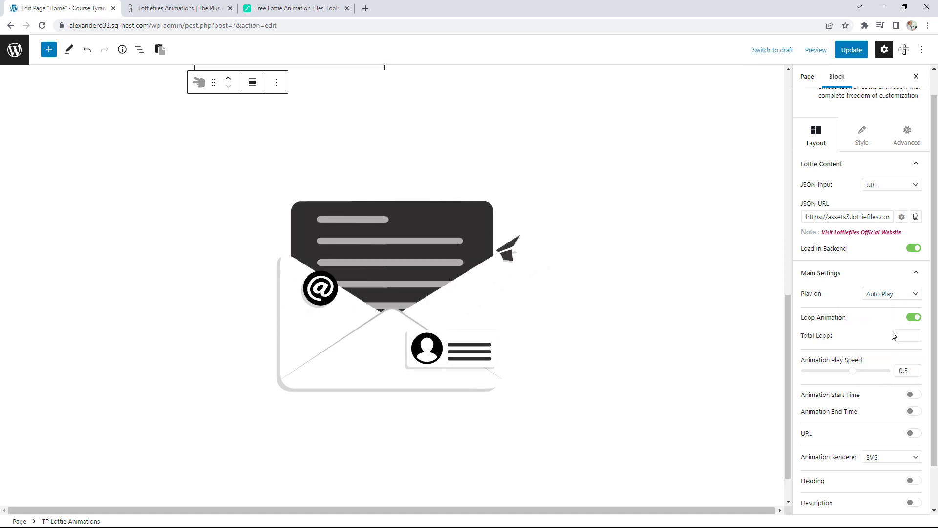
scroll(888, 348, "down", 1)
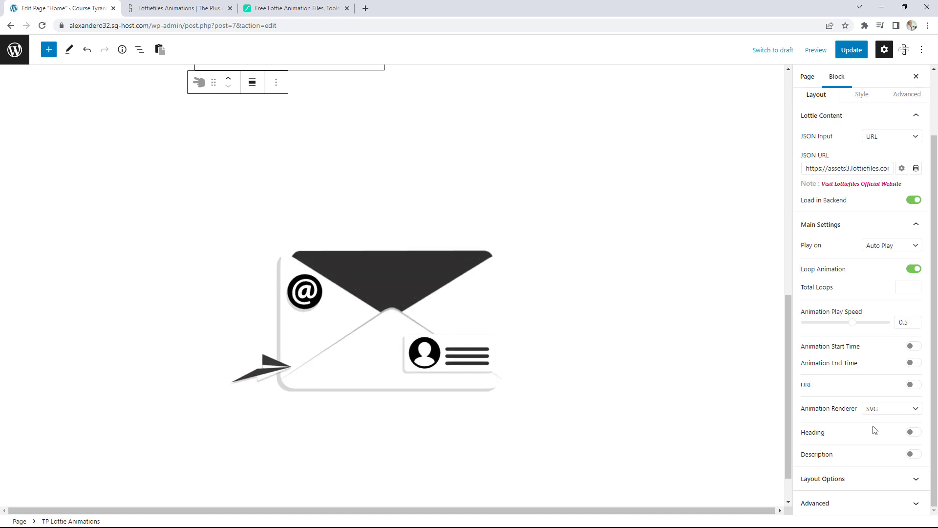
Try the Lottie block's heading and description options, turning each one on and back off.
left_click(910, 432)
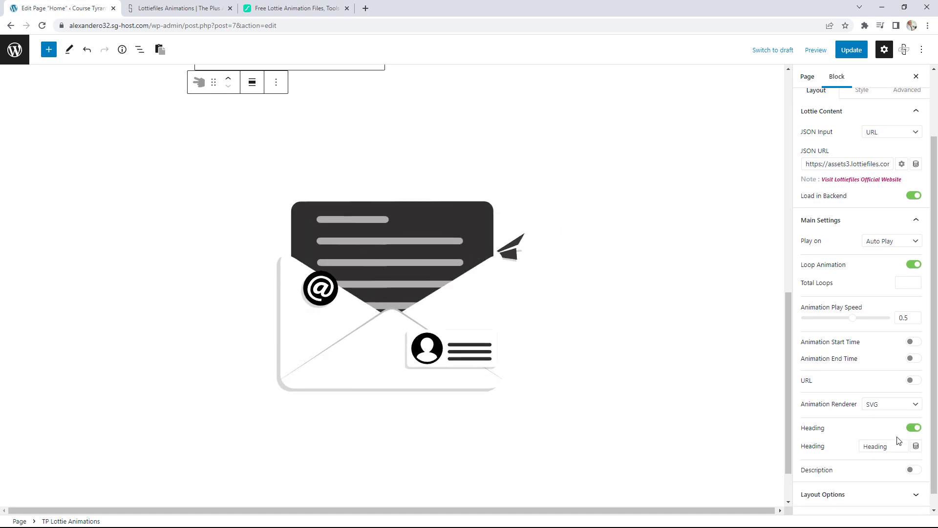
scroll(898, 441, "down", 1)
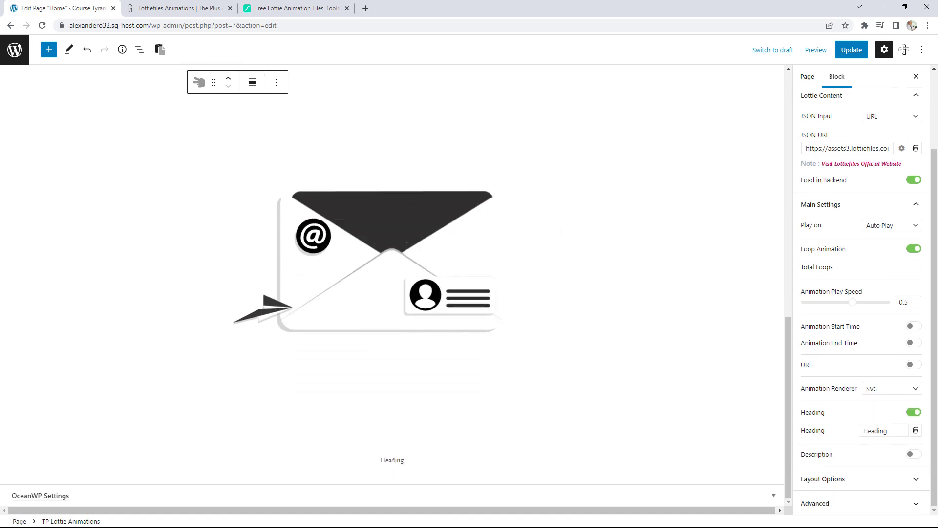
left_click(912, 412)
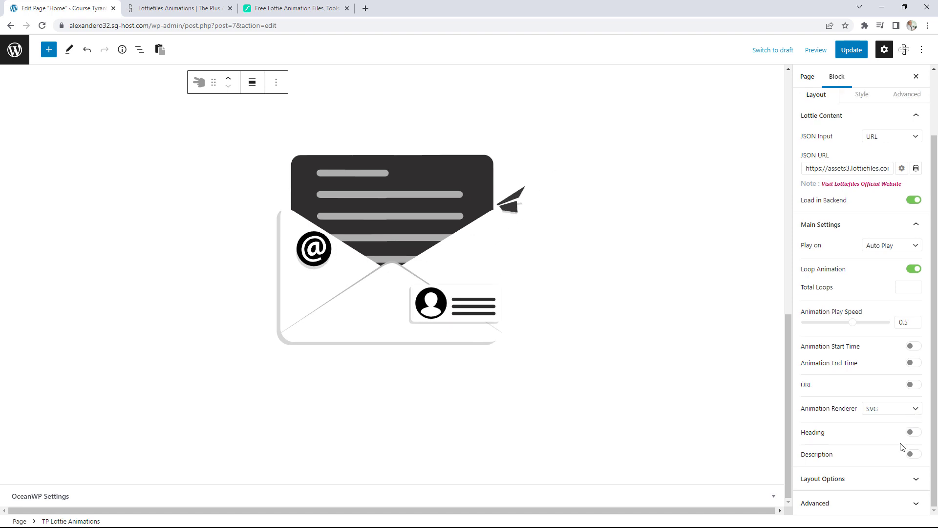
left_click(912, 453)
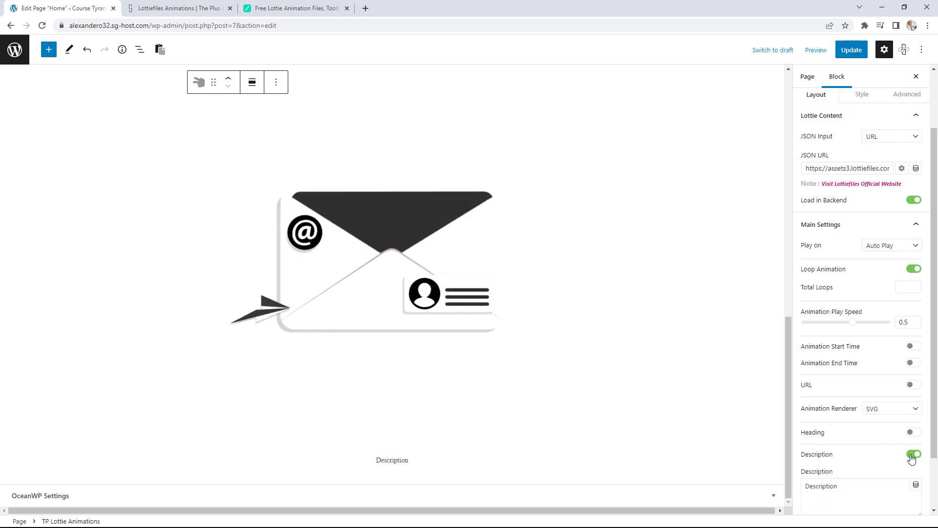
left_click(912, 454)
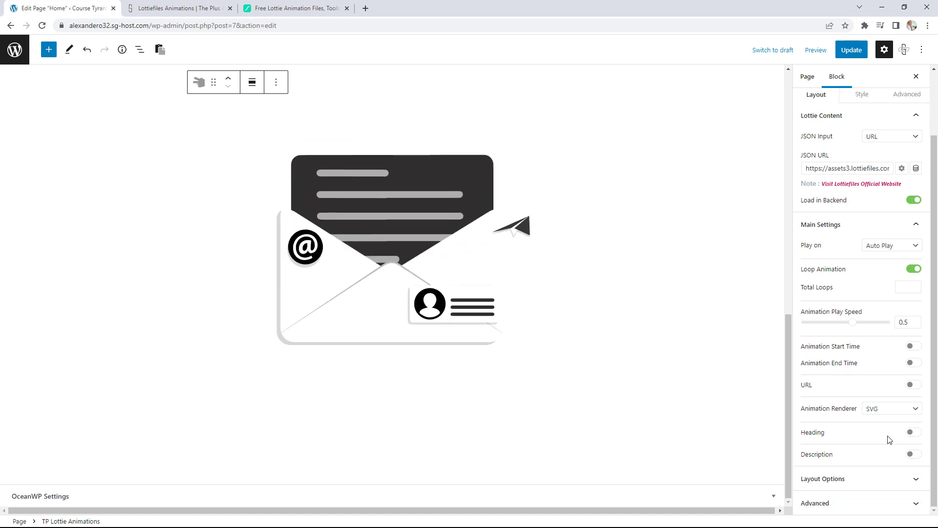
Set the Lottie animation's maximum width to 400 px in its layout options.
left_click(877, 482)
left_click(840, 441)
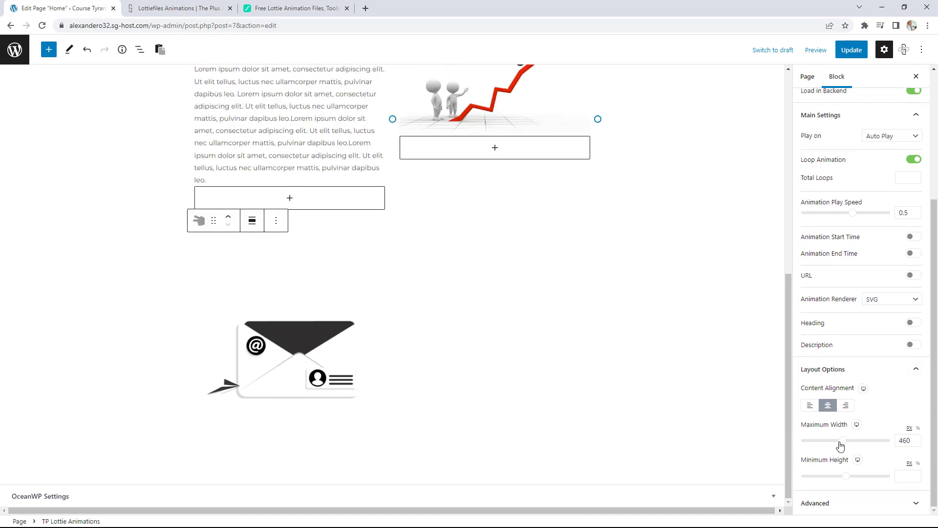
left_click_drag(840, 446, 835, 444)
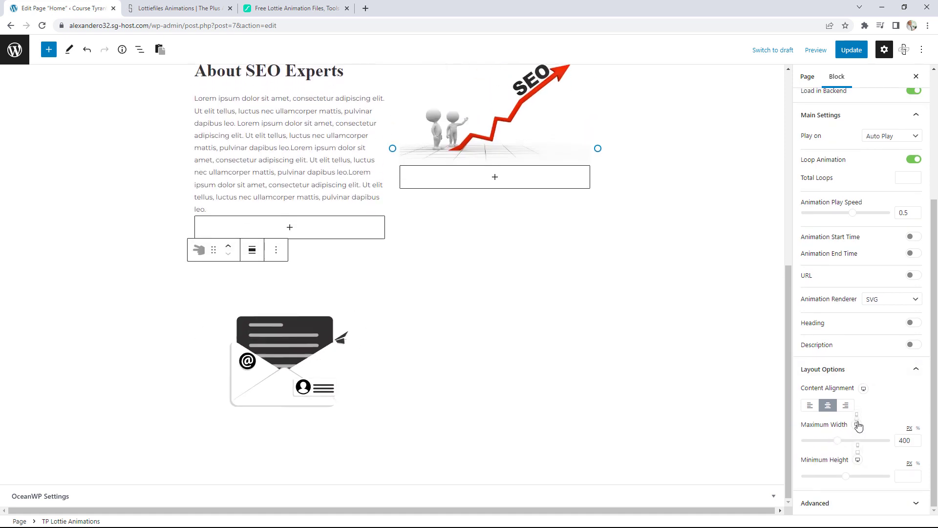
Try an opacity of 0.5 on the Lottie animation's normal state, check its hover style options, and clear the opacity value.
scroll(857, 420, "up", 4)
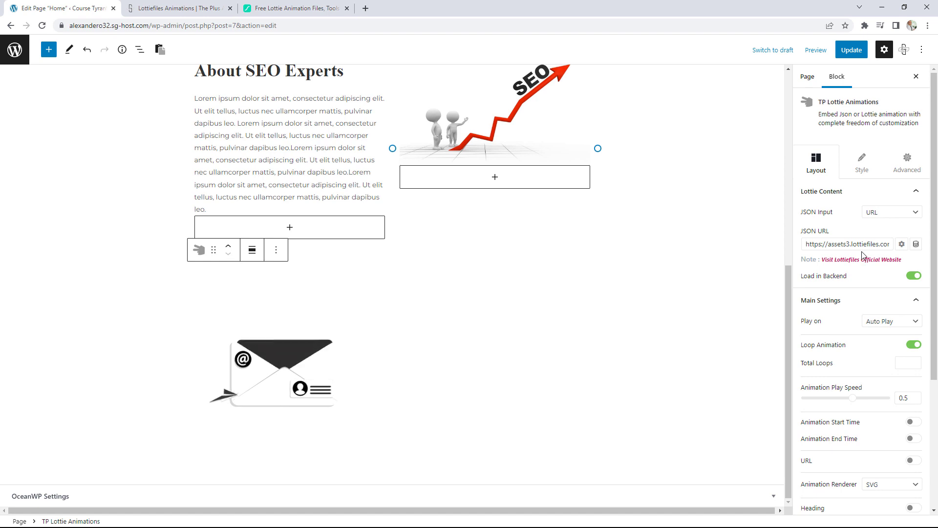
left_click(861, 163)
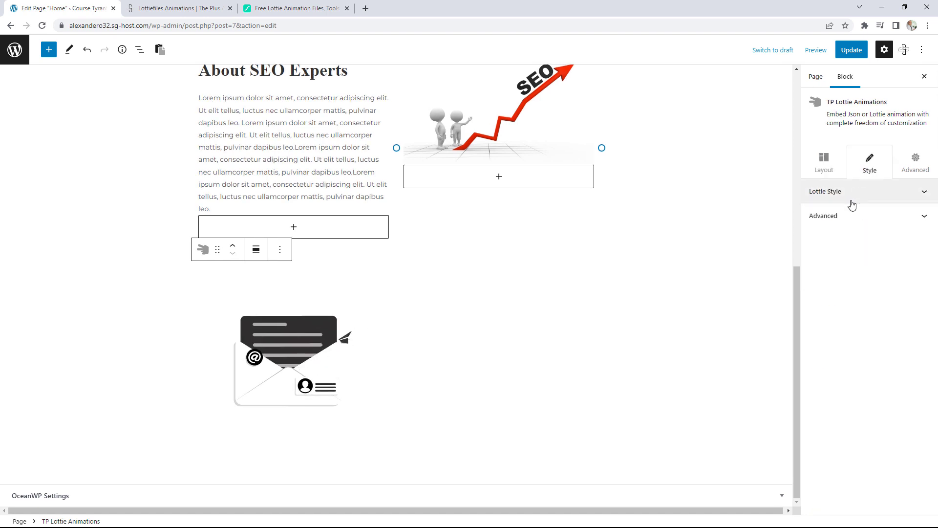
left_click(869, 194)
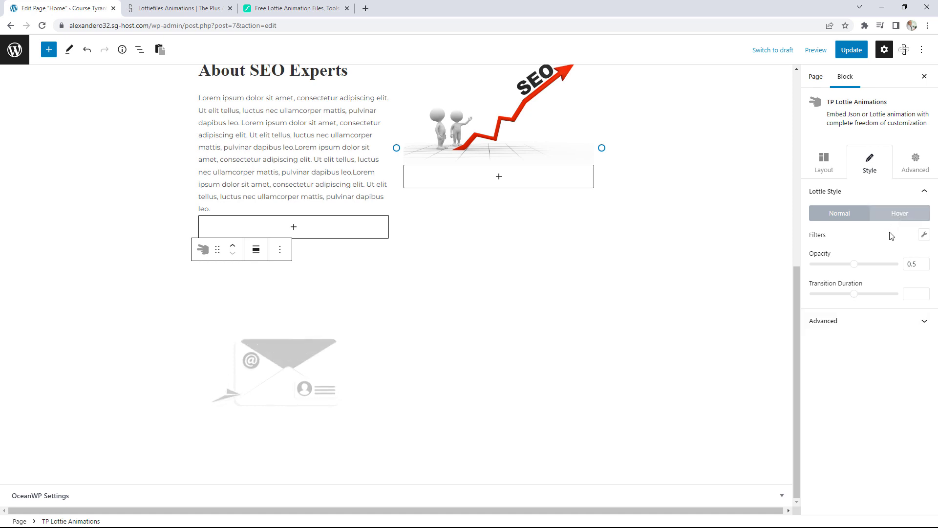
left_click(902, 216)
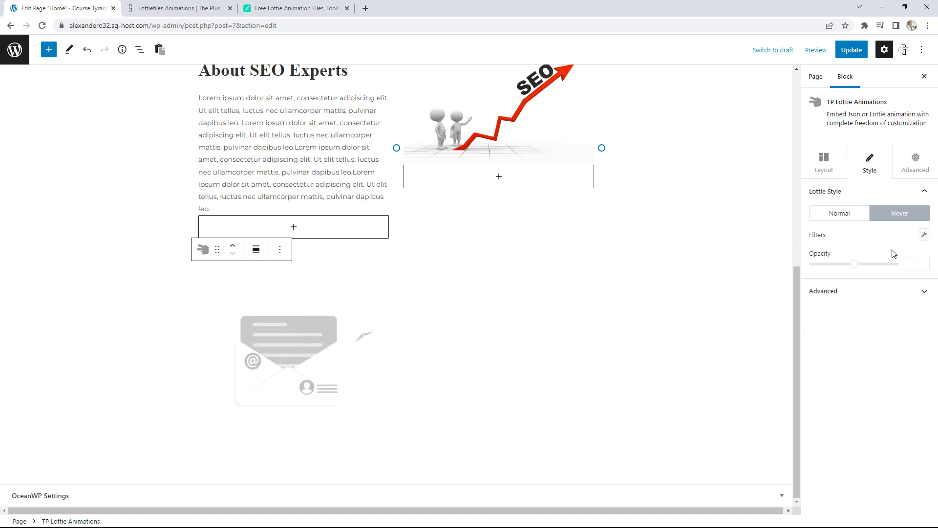
left_click(846, 216)
left_click_drag(915, 265, 905, 265)
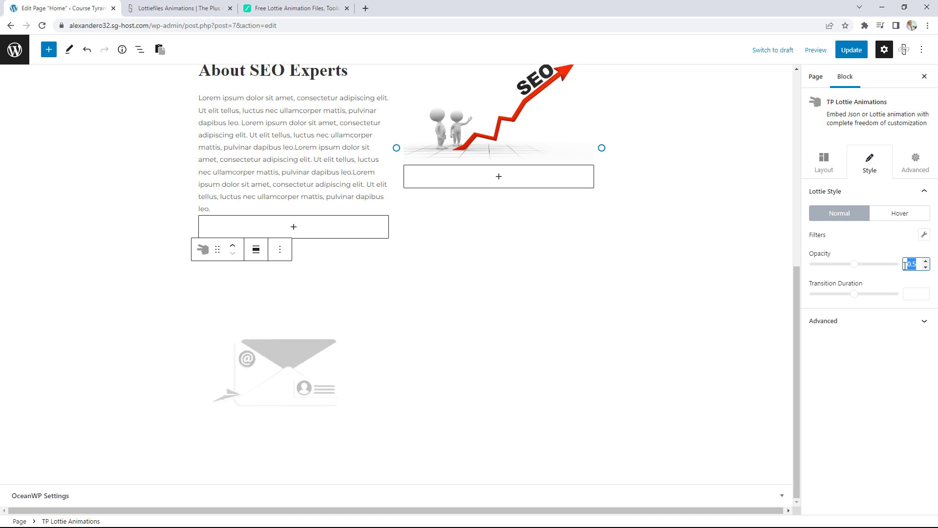
type("1")
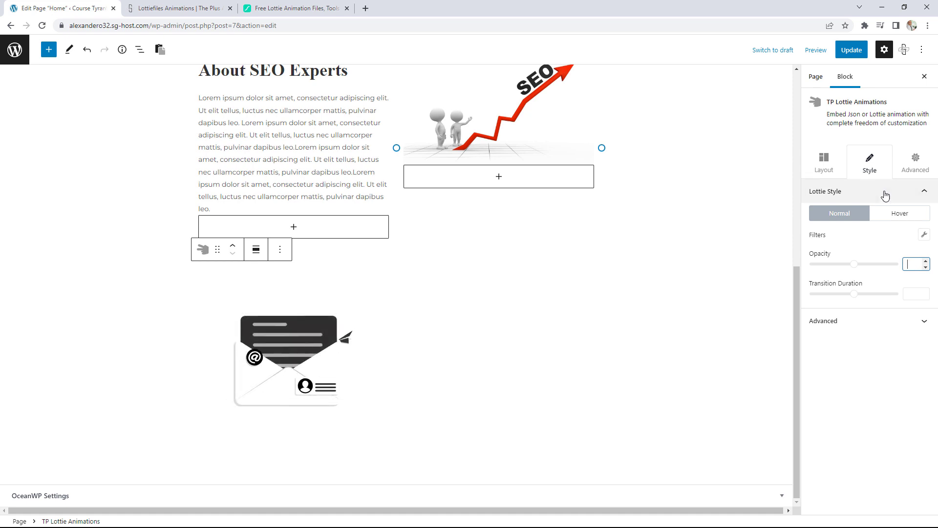
Update the Home page and view the envelope animation below the About SEO Experts section on the live site.
left_click(859, 52)
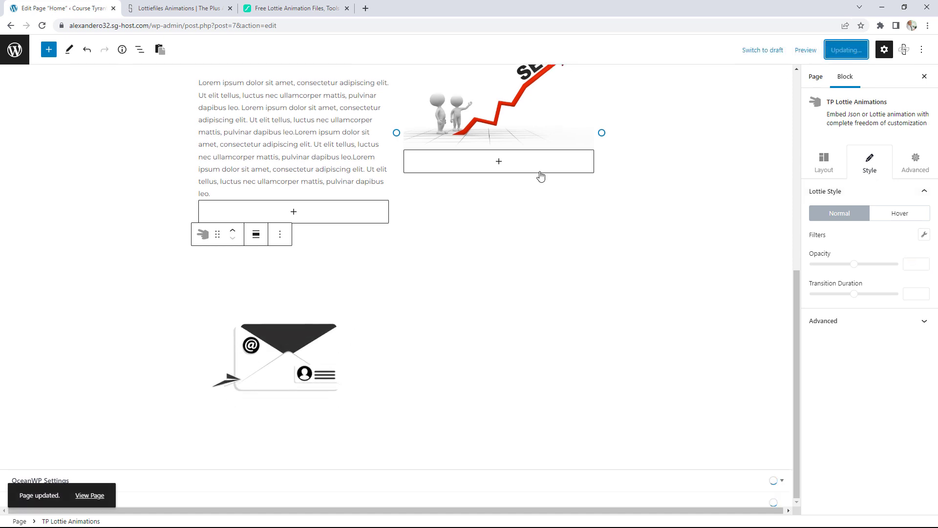
left_click(98, 496)
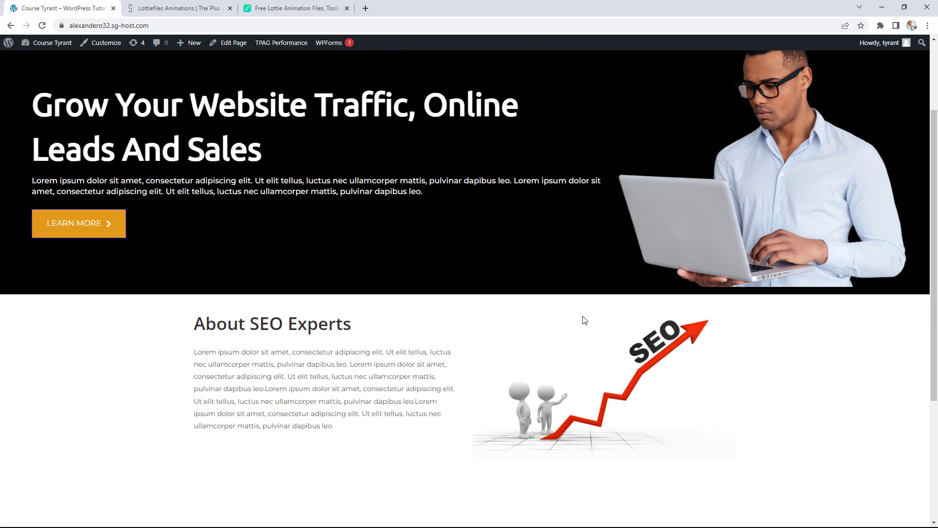
scroll(584, 320, "down", 4)
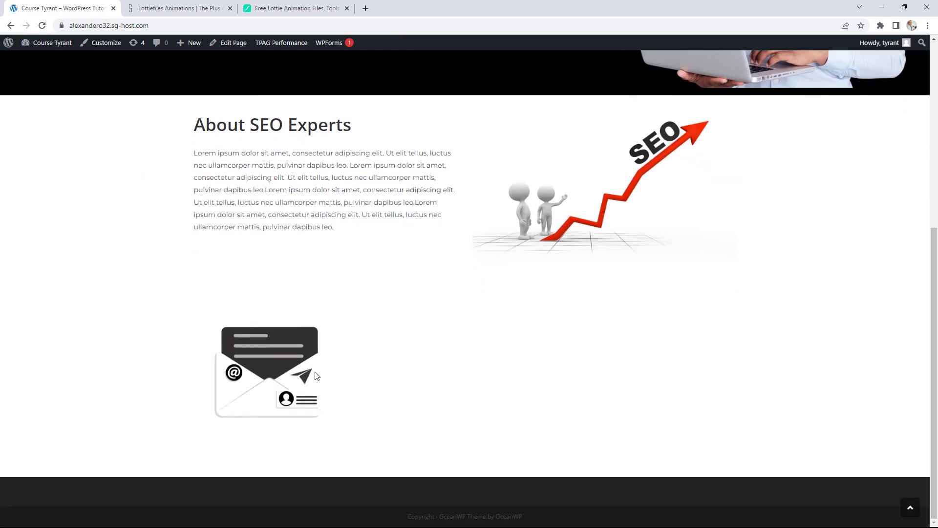
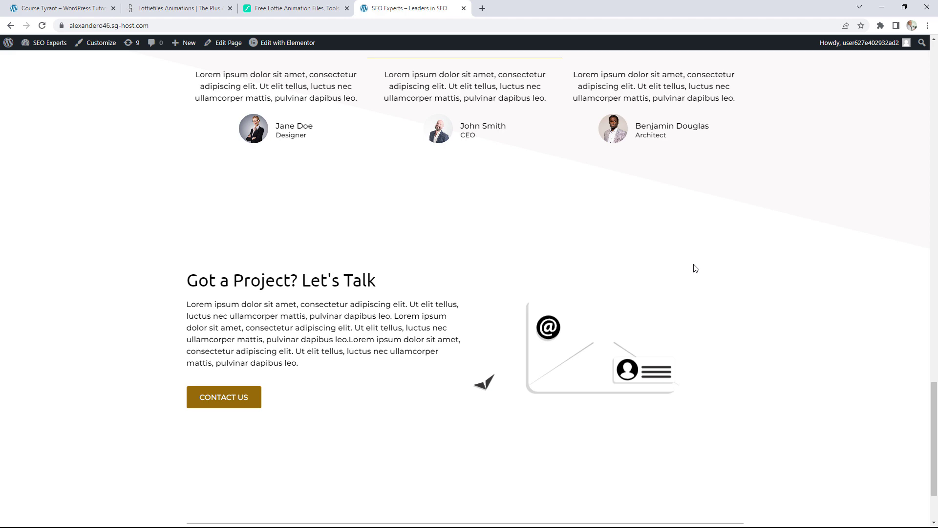
Examine the envelope animation beside "Got a Project? Let's Talk" on the SEO Experts site and reload that page.
scroll(695, 267, "down", 2)
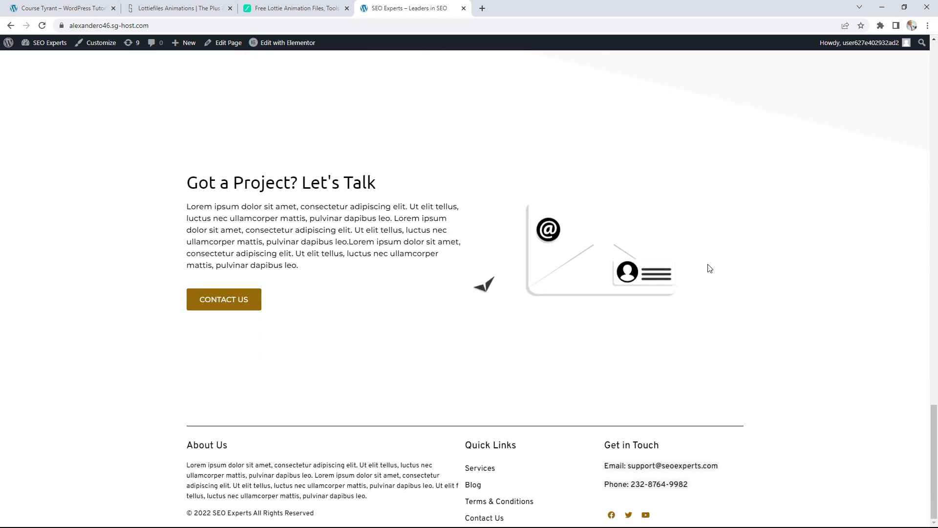
scroll(458, 276, "up", 4)
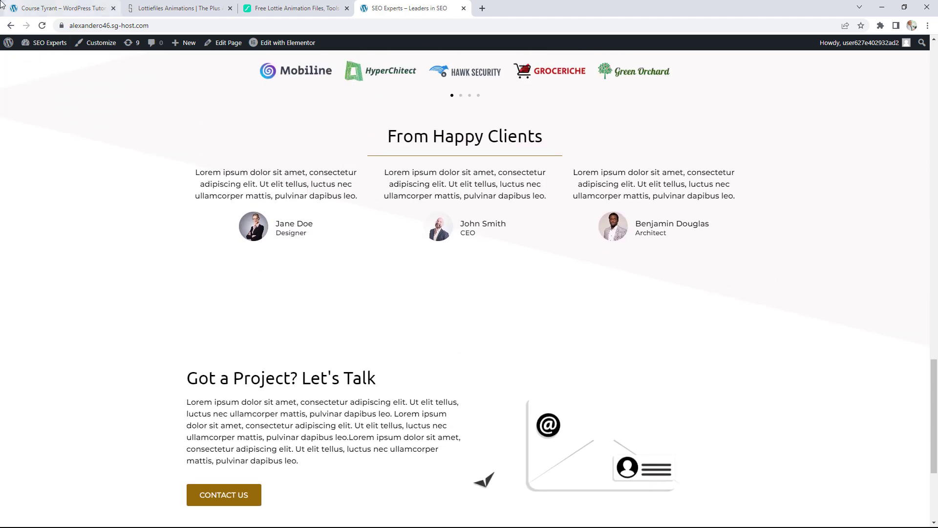
left_click(42, 25)
scroll(647, 146, "down", 3)
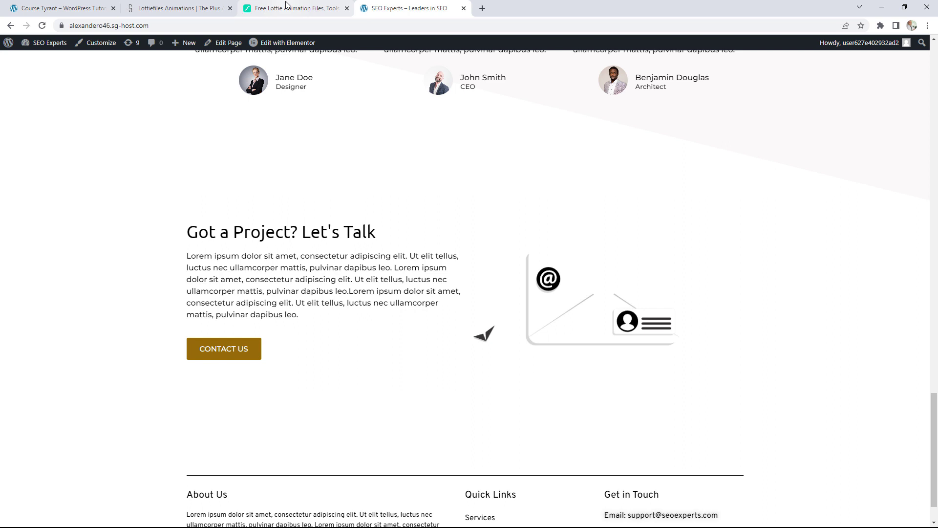
Switch to The Plus Addons website and reload its Preloader block page to watch the loading animation.
left_click(186, 3)
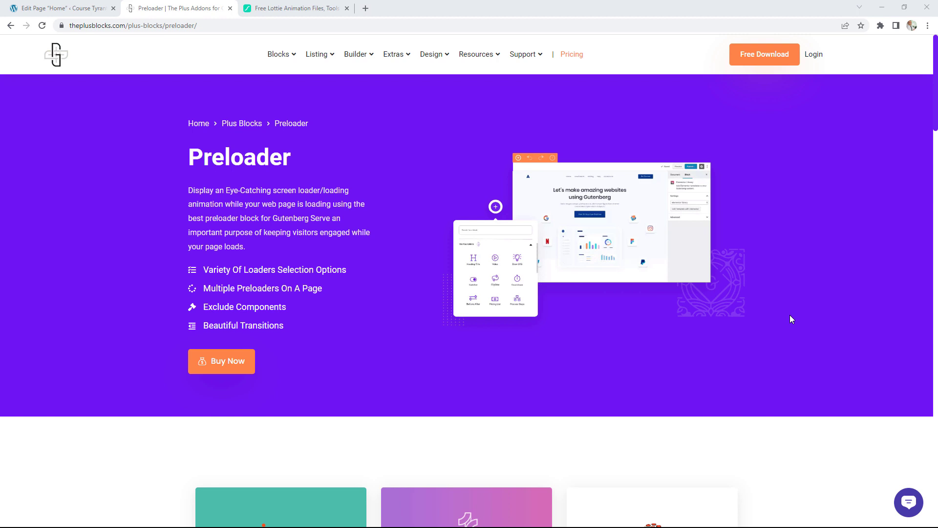
left_click(42, 25)
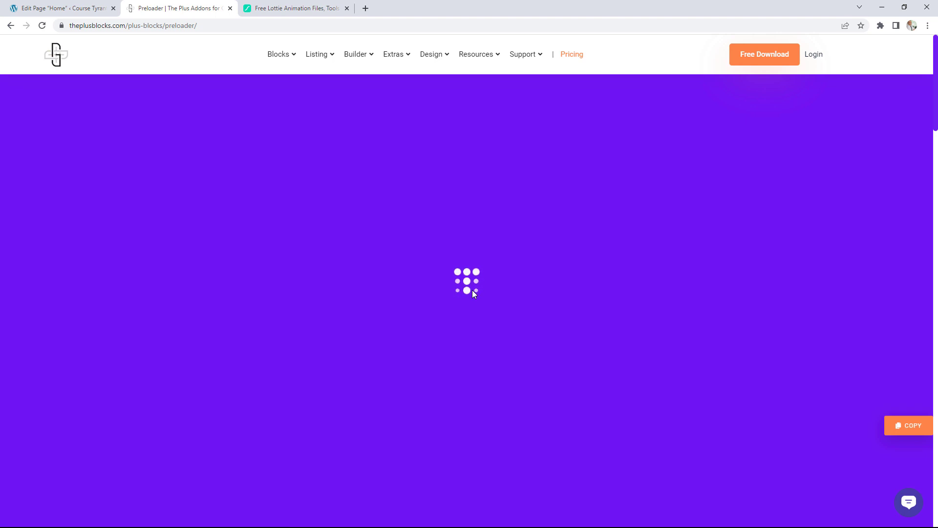
Examine the Preloader block page and view the LottieFiles search results for loading animations.
scroll(630, 274, "down", 2)
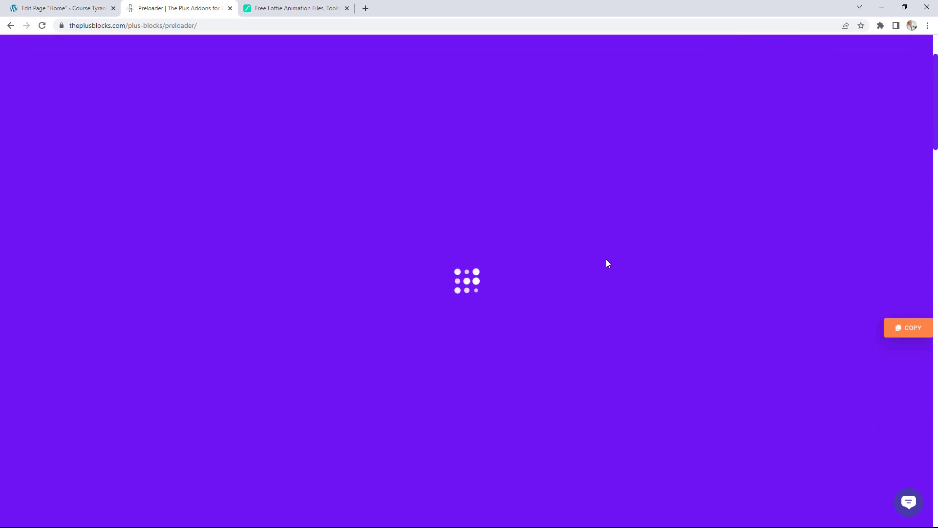
scroll(596, 256, "up", 2)
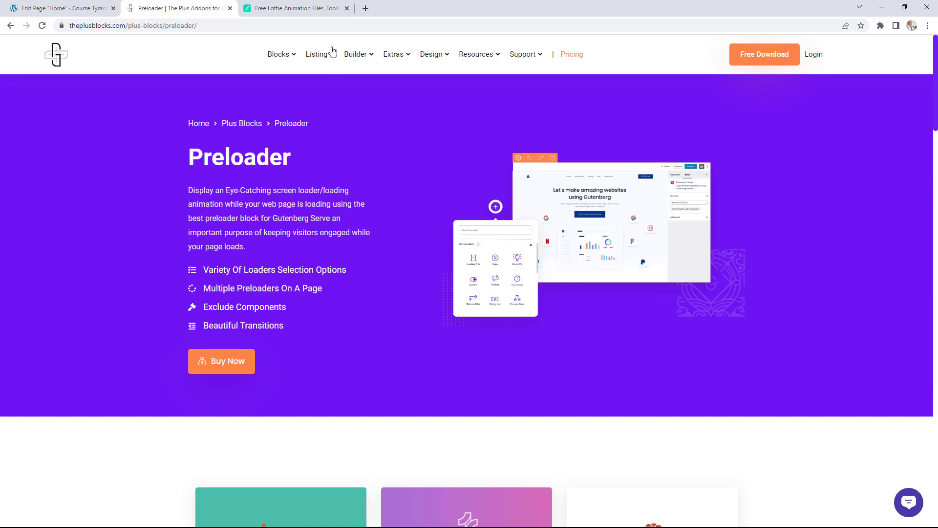
left_click(288, 8)
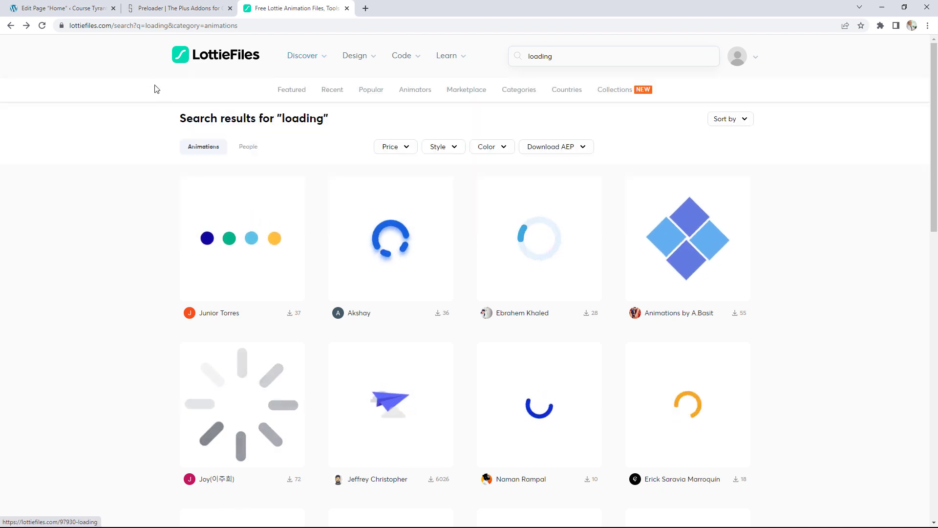
Switch to the Home page editor and insert a TP Pre Loader block below the About SEO Experts section.
left_click(59, 8)
scroll(508, 360, "down", 1)
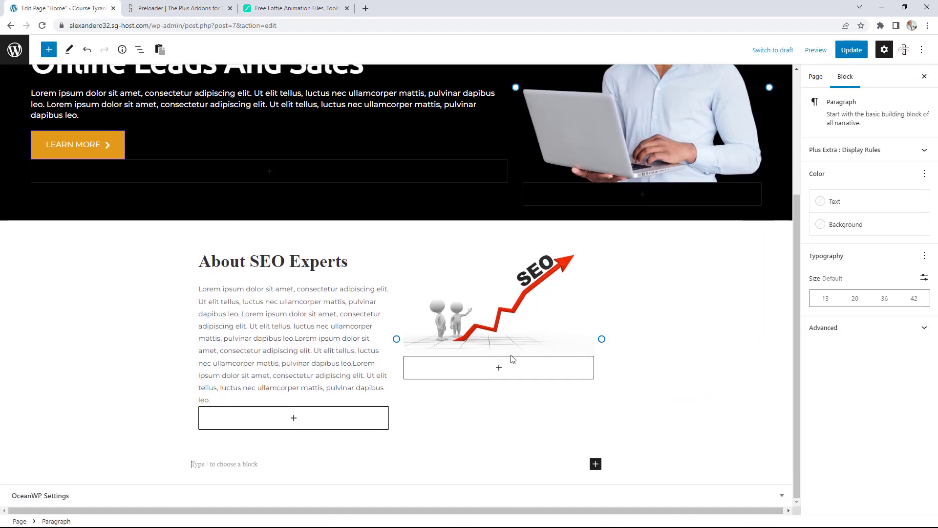
left_click(595, 464)
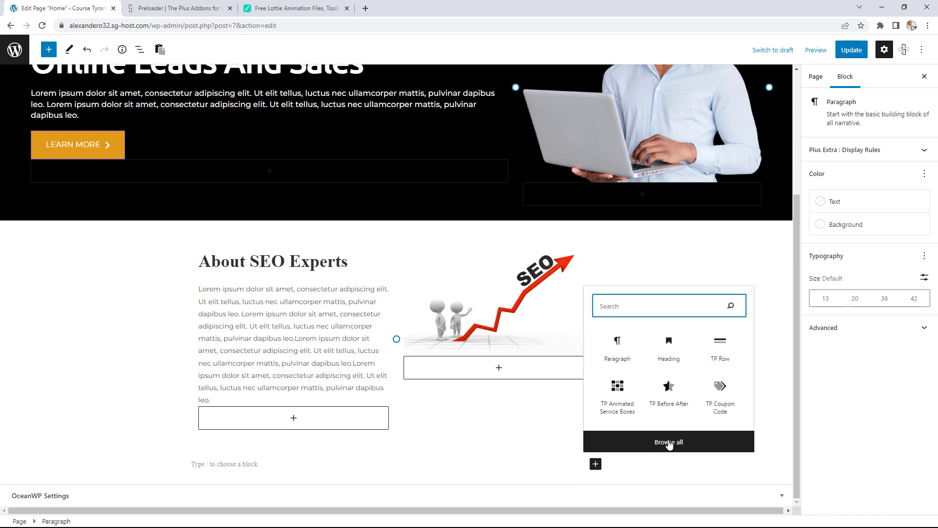
left_click(668, 443)
scroll(107, 347, "down", 20)
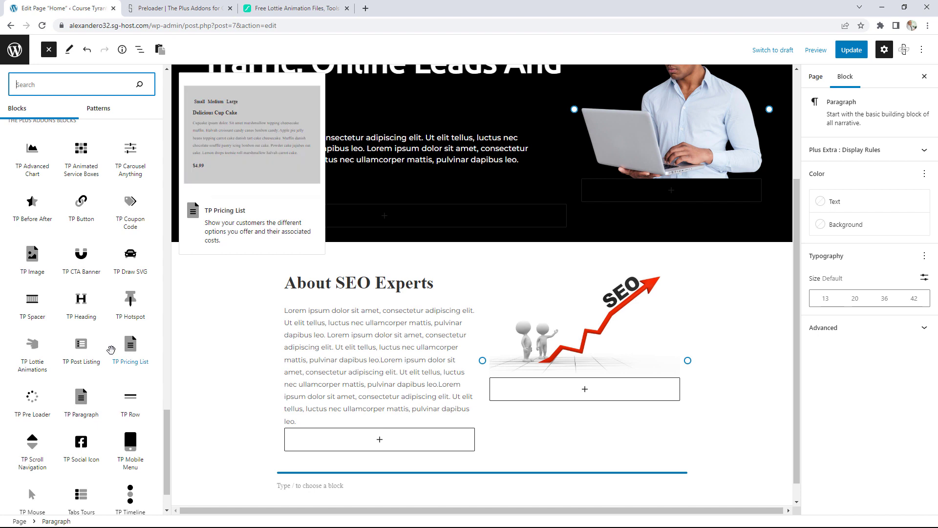
scroll(108, 347, "down", 2)
left_click(32, 342)
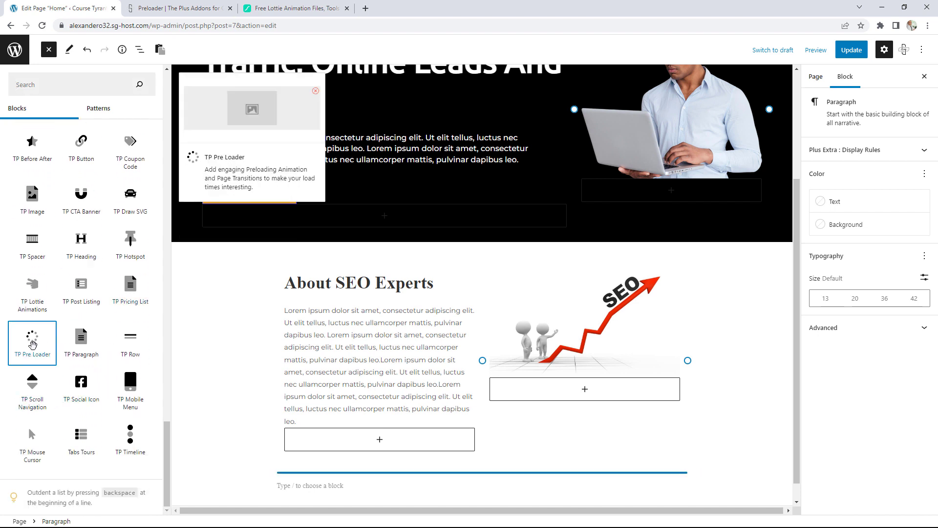
Move the Pre Loader block up to the very start of the page, above the hero section.
scroll(589, 402, "down", 1)
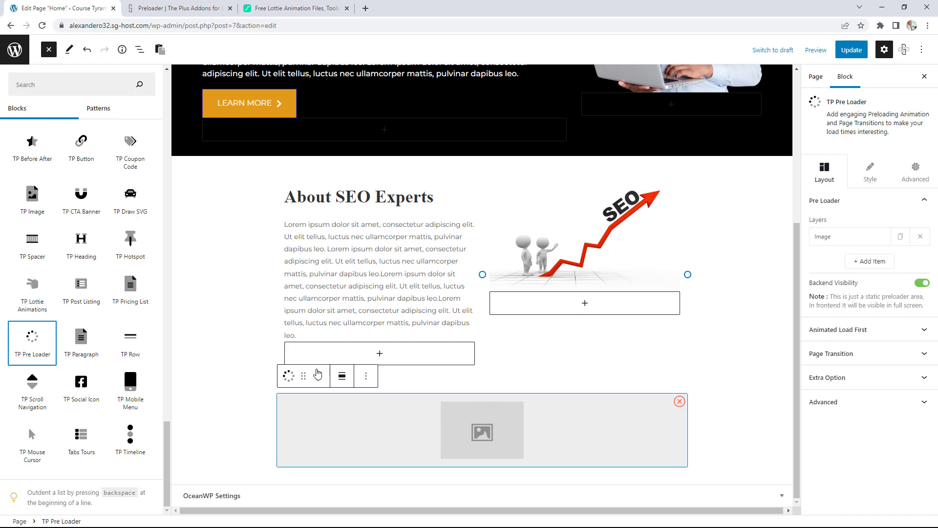
left_click(318, 376)
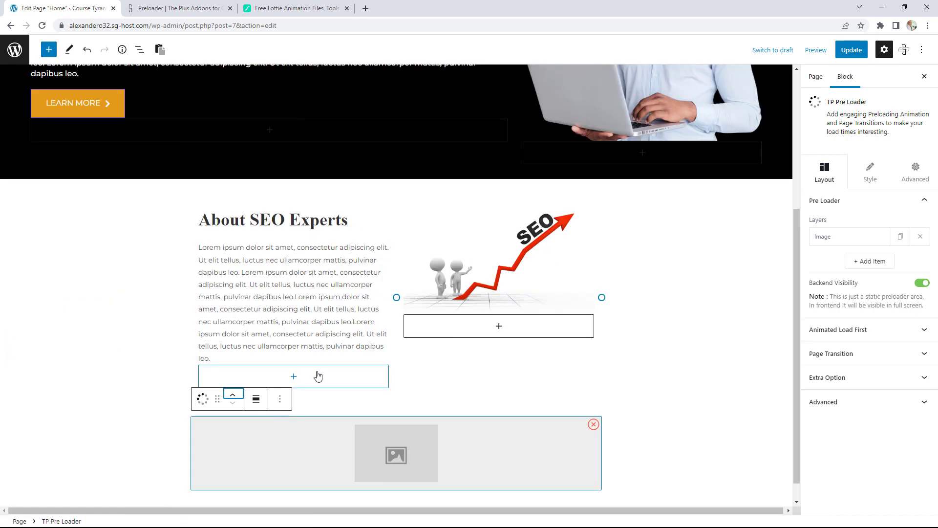
left_click(233, 397)
left_click(233, 394)
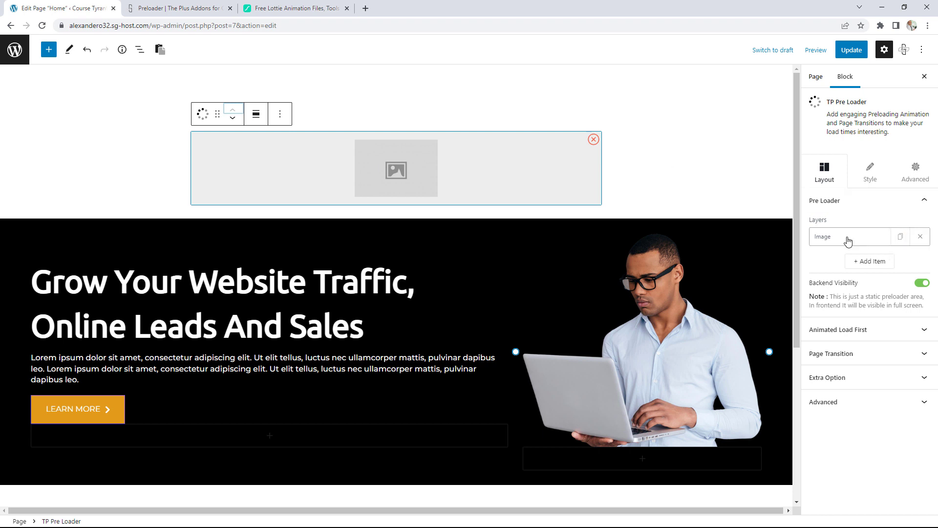
Change the Pre Loader's image layer to the Lottie type.
left_click(848, 240)
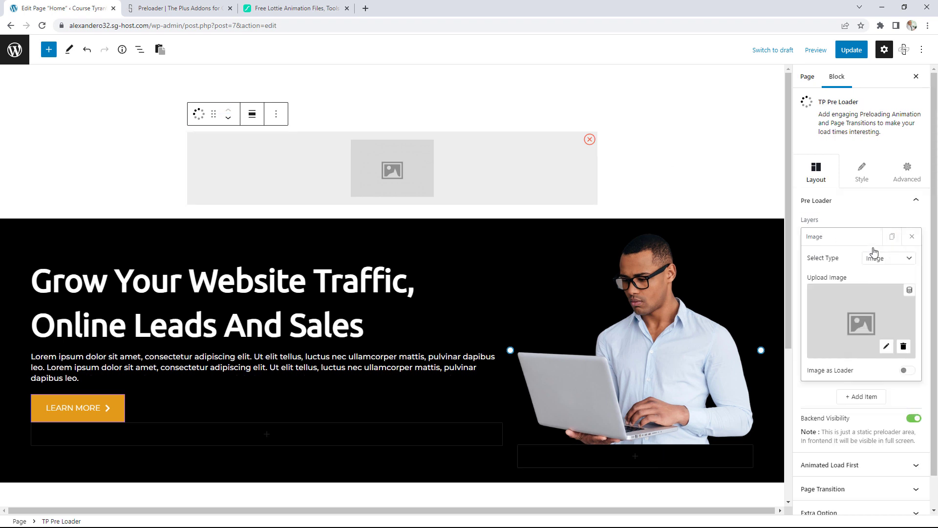
left_click(894, 263)
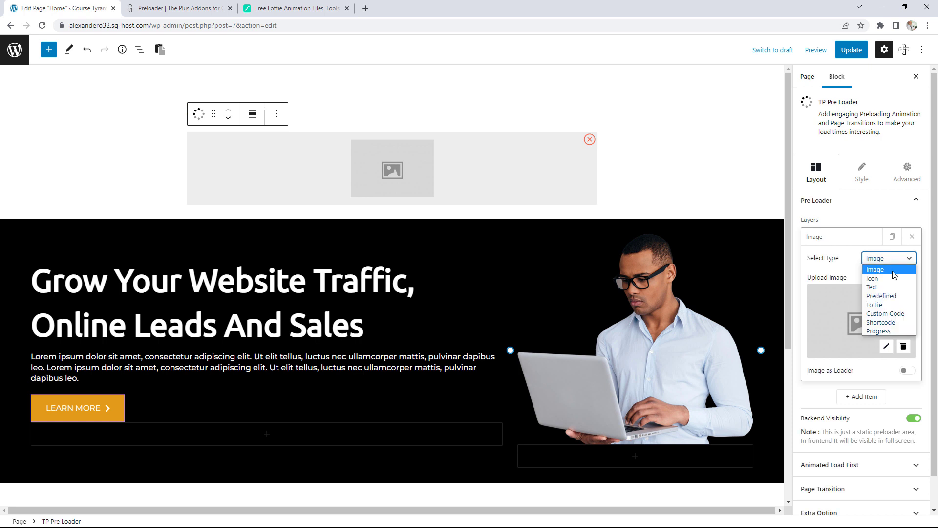
left_click(879, 304)
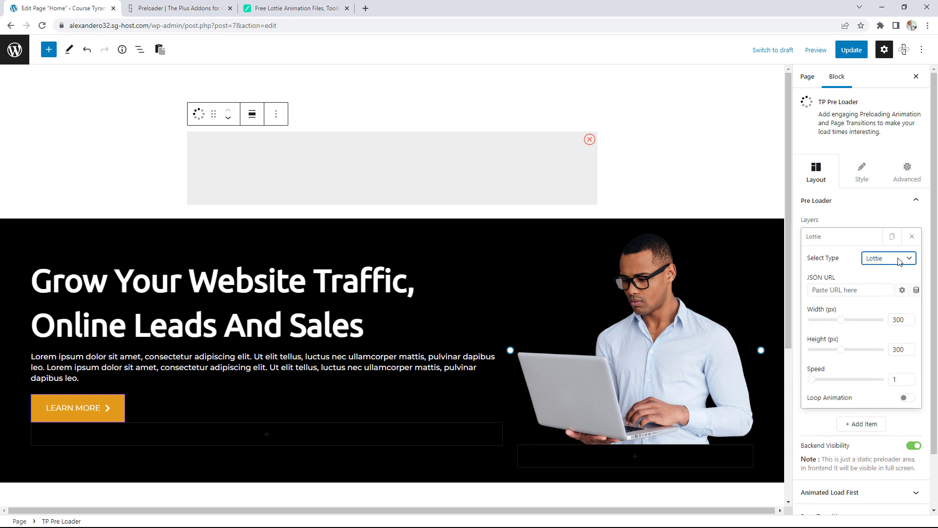
Copy the animation URL of the blue four-diamond loader on LottieFiles and paste it as the Lottie layer's JSON URL.
left_click(297, 8)
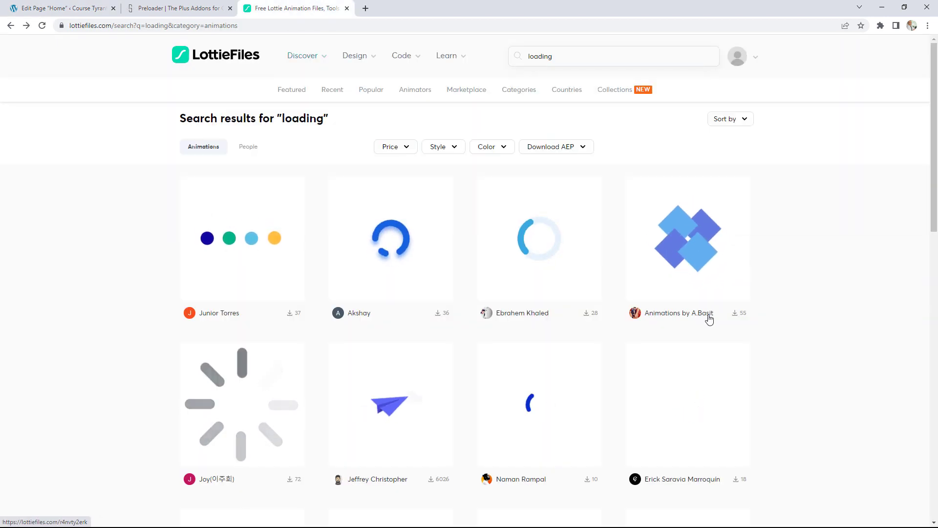
left_click(691, 240)
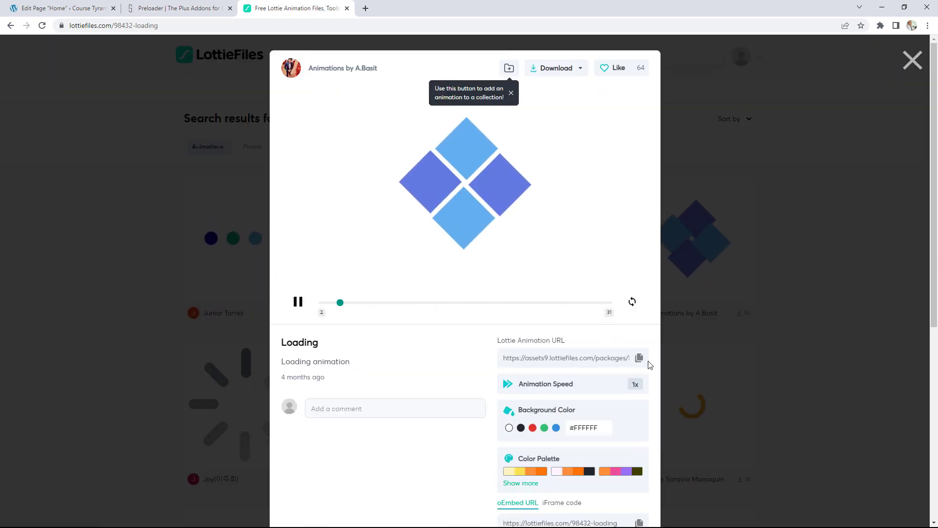
left_click(639, 357)
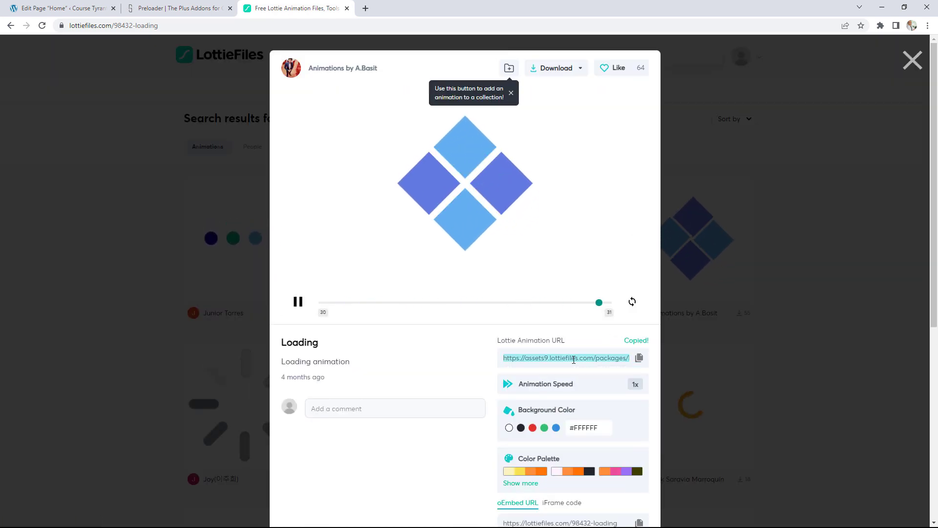
left_click(49, 8)
left_click(850, 292)
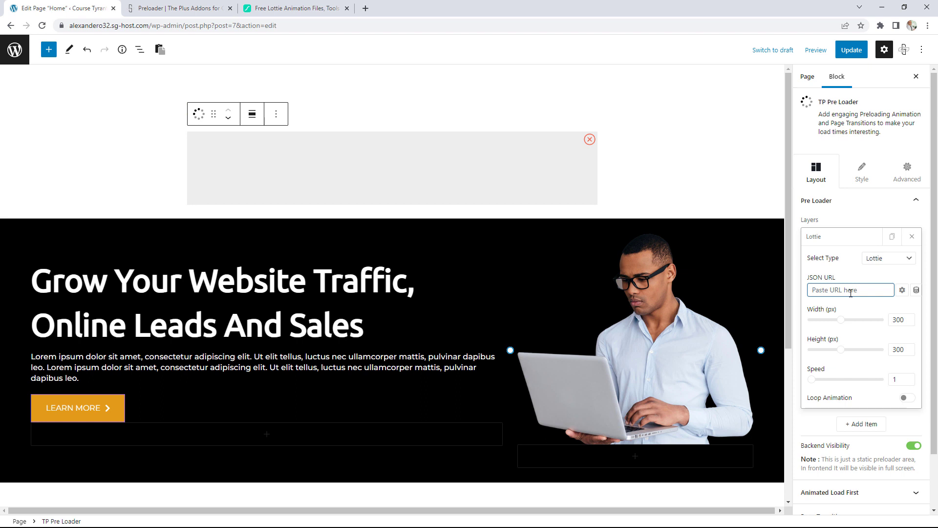
key("ctrl+v")
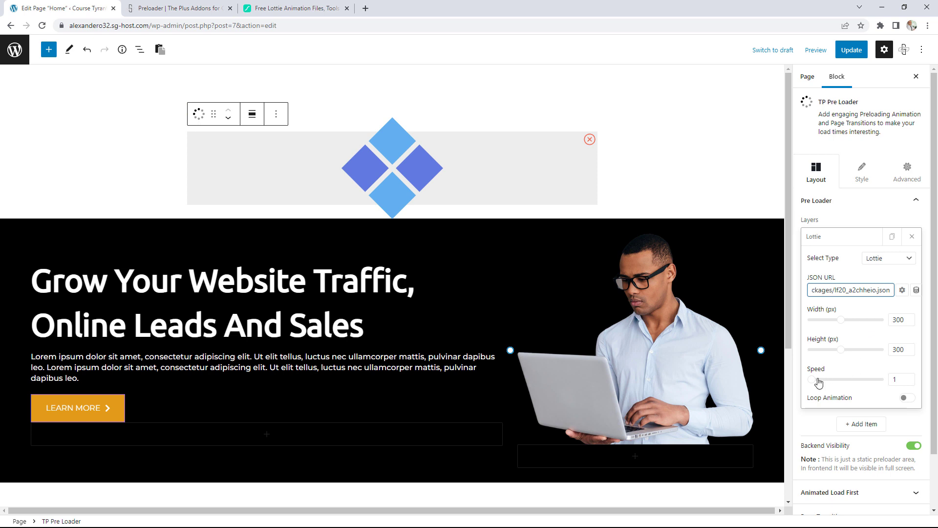
Try Animated Load First with Custom and Header exclusions, turn it off, and check the available layer types.
scroll(880, 389, "down", 2)
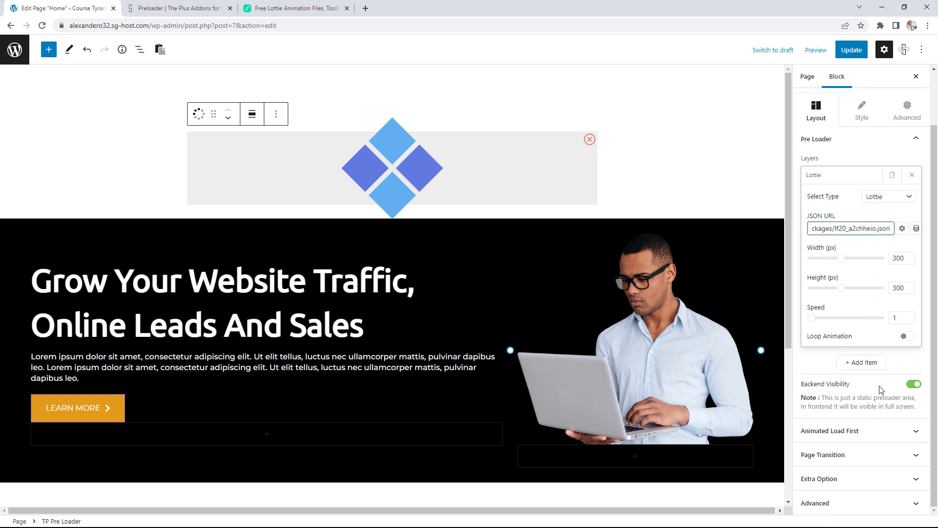
left_click(880, 430)
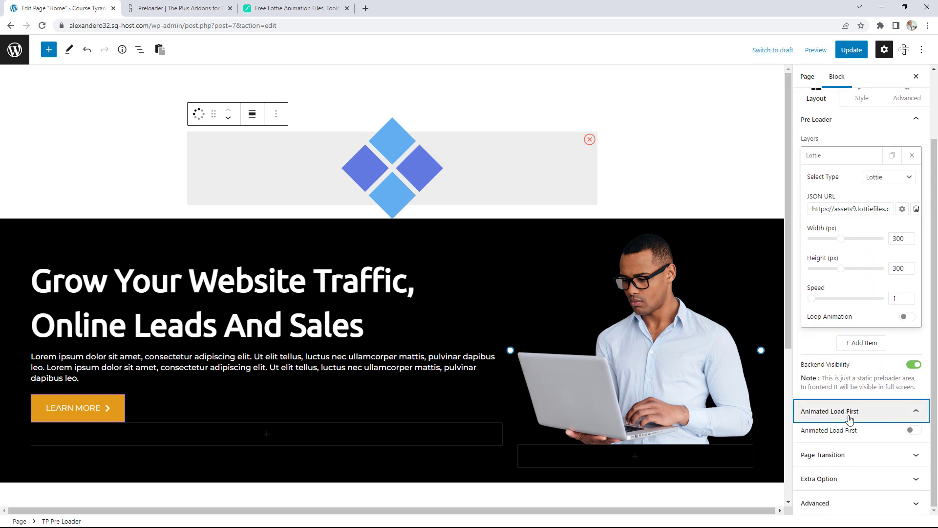
left_click(913, 431)
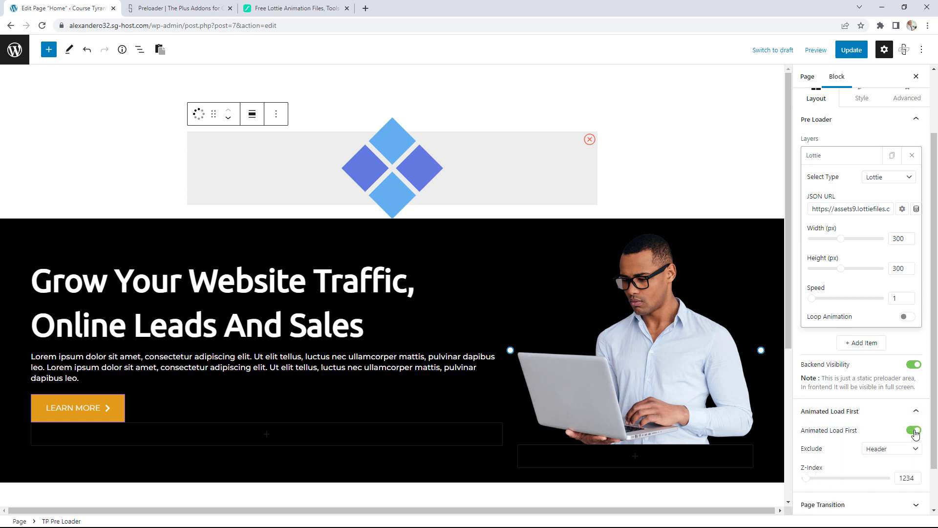
scroll(914, 433, "down", 1)
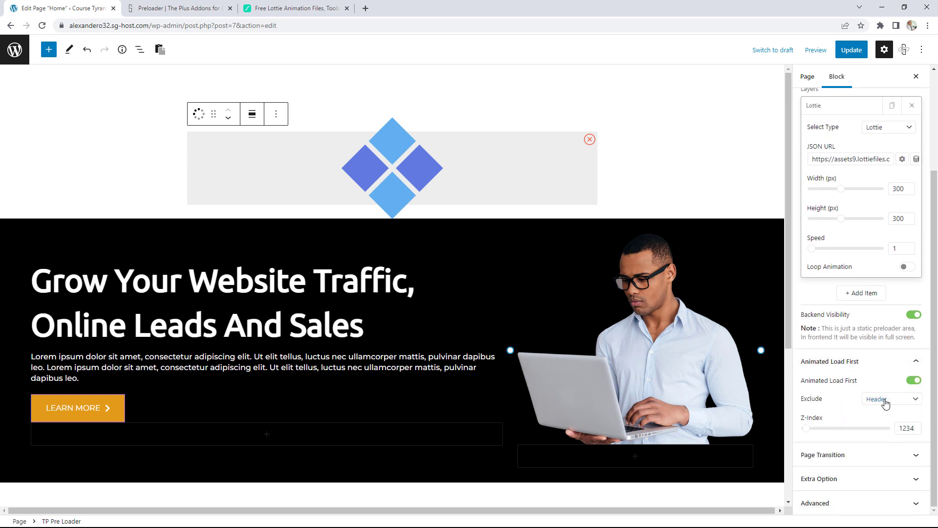
left_click(885, 402)
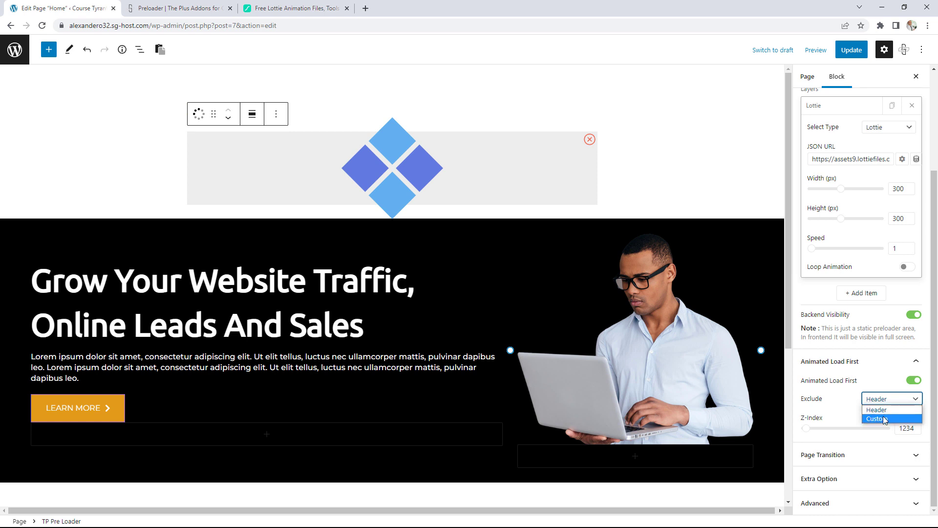
left_click(885, 419)
scroll(885, 425, "down", 1)
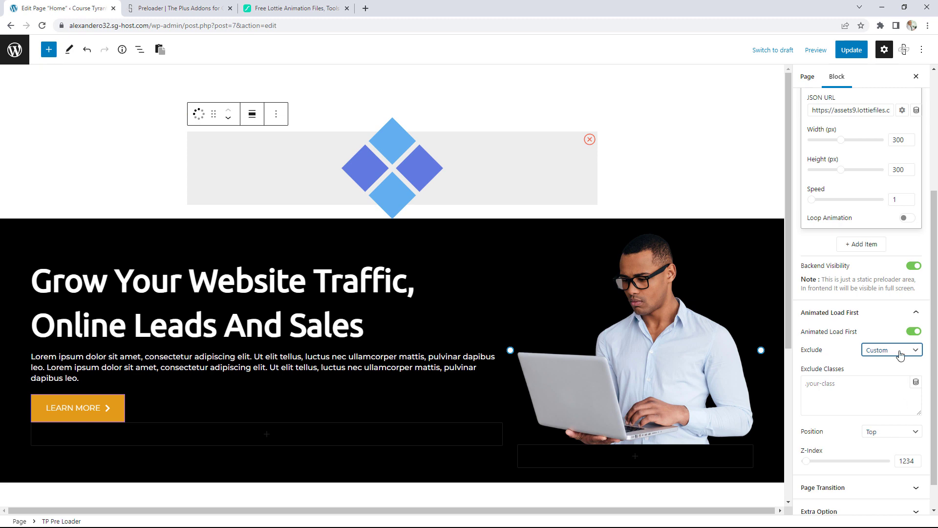
left_click(897, 350)
left_click(889, 360)
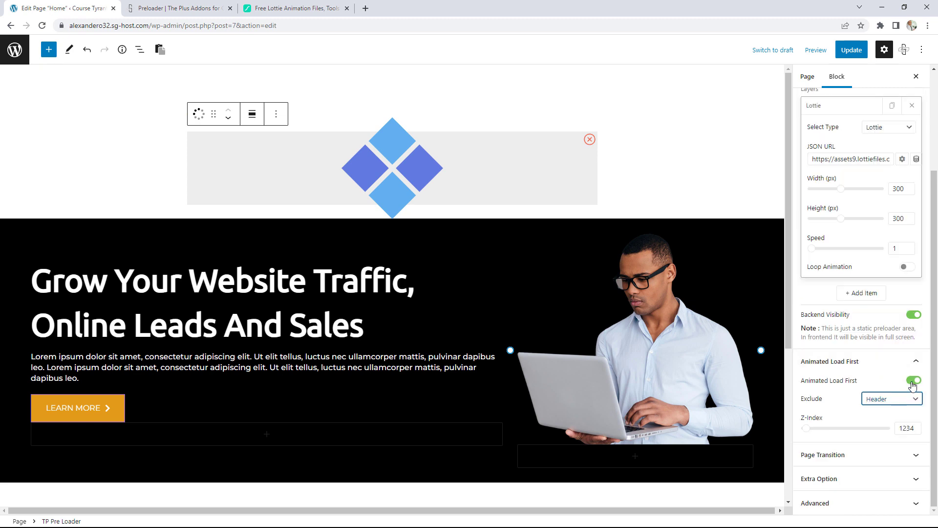
left_click(913, 380)
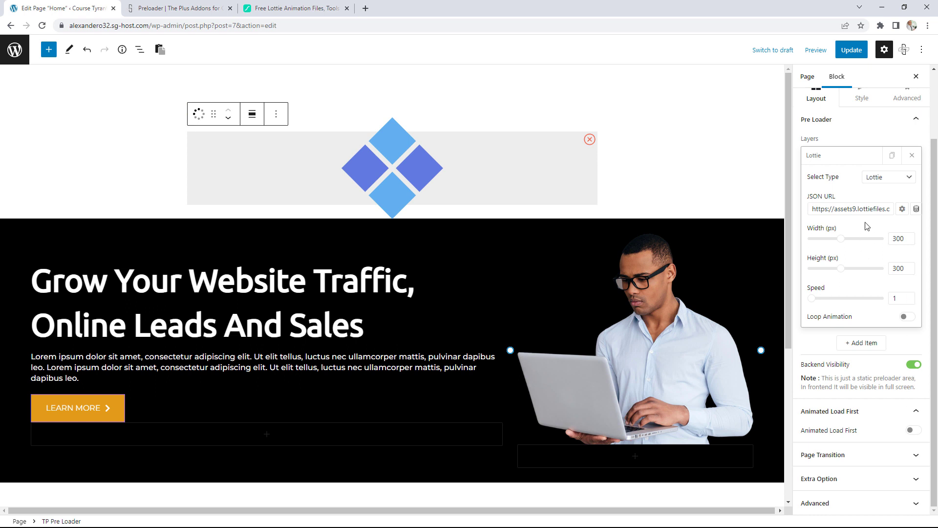
left_click(879, 181)
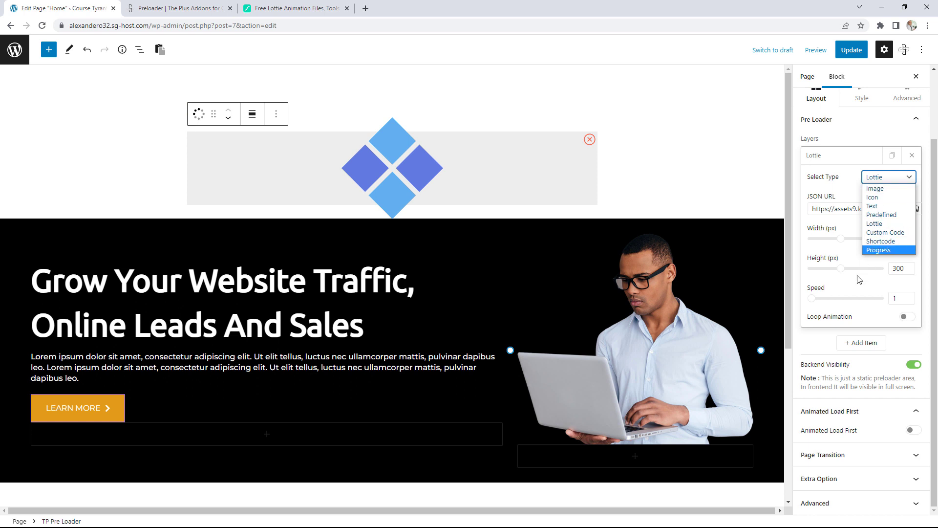
Set the Pre Loader's page transition to Slide with the direction Top.
left_click(880, 453)
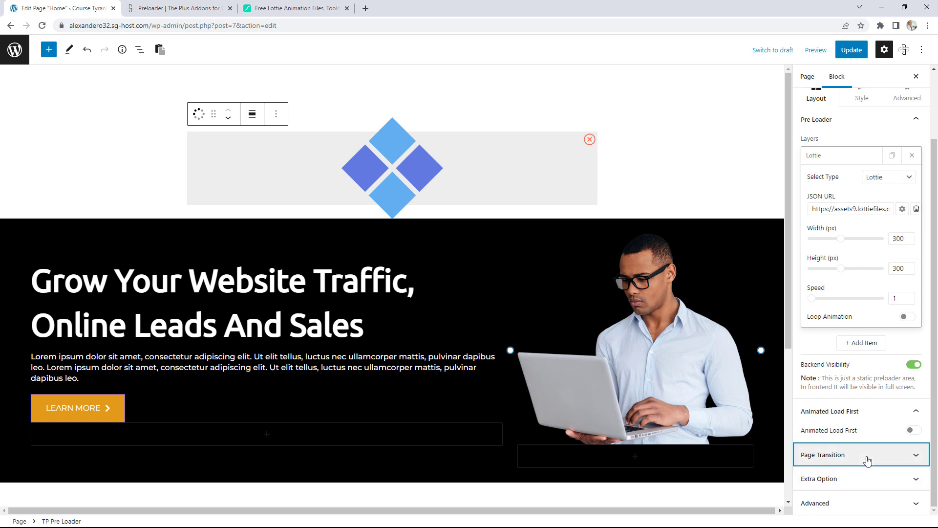
scroll(899, 449, "down", 1)
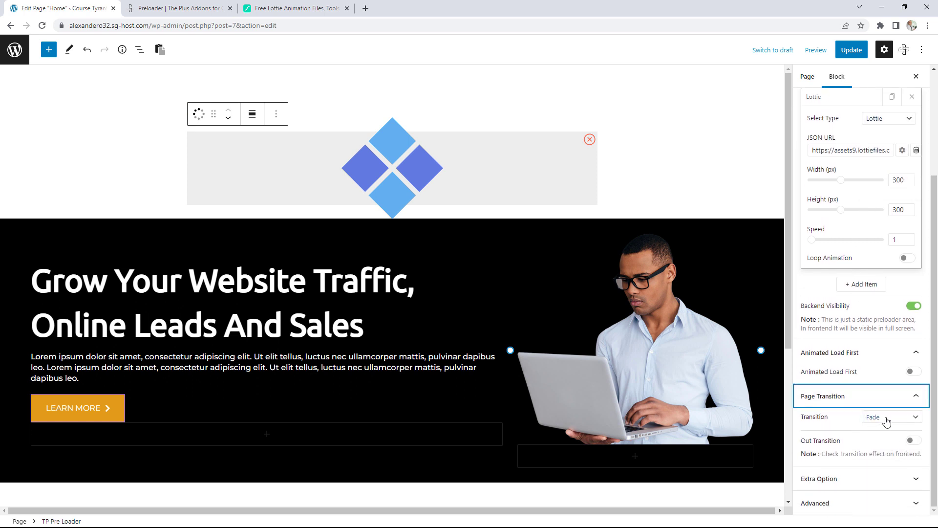
left_click(888, 419)
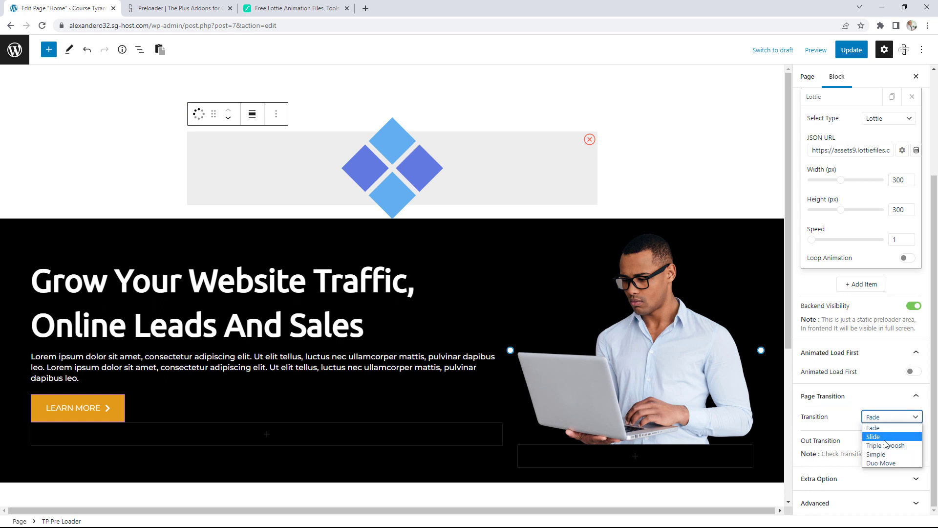
left_click(887, 436)
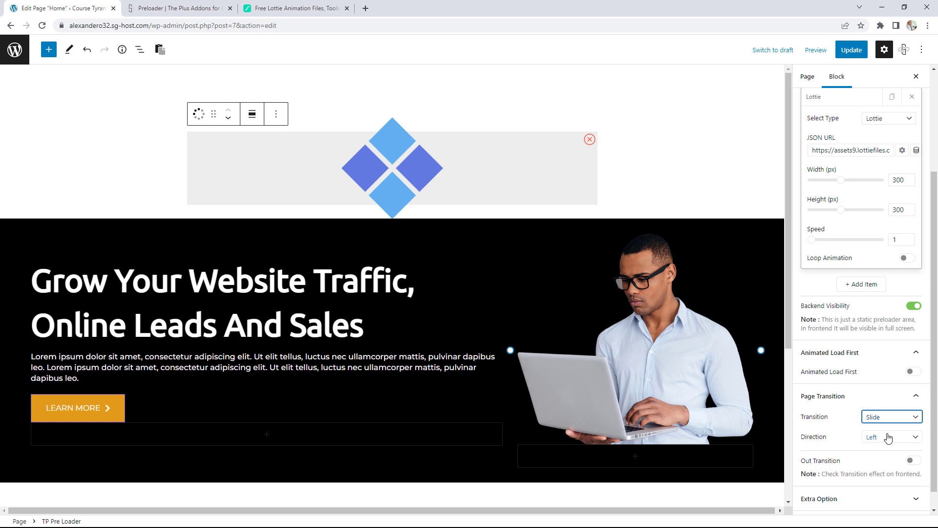
left_click(888, 436)
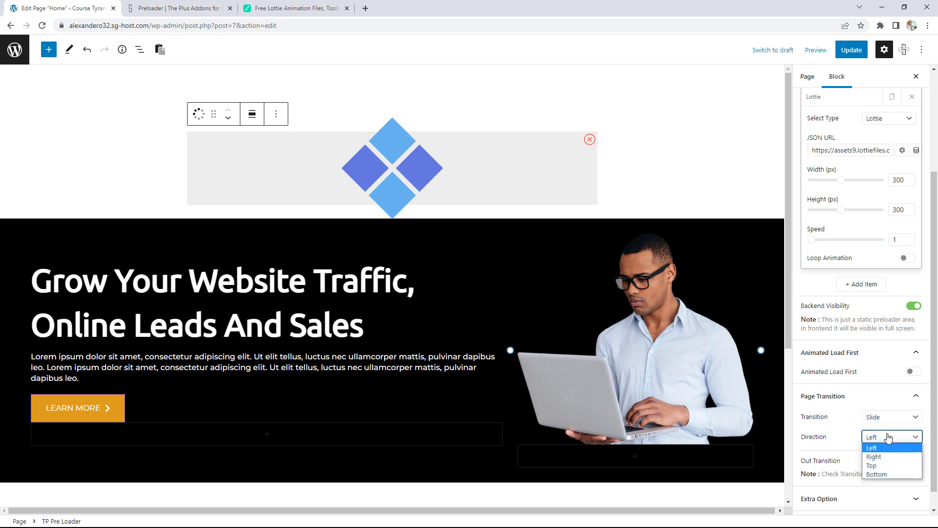
left_click(882, 465)
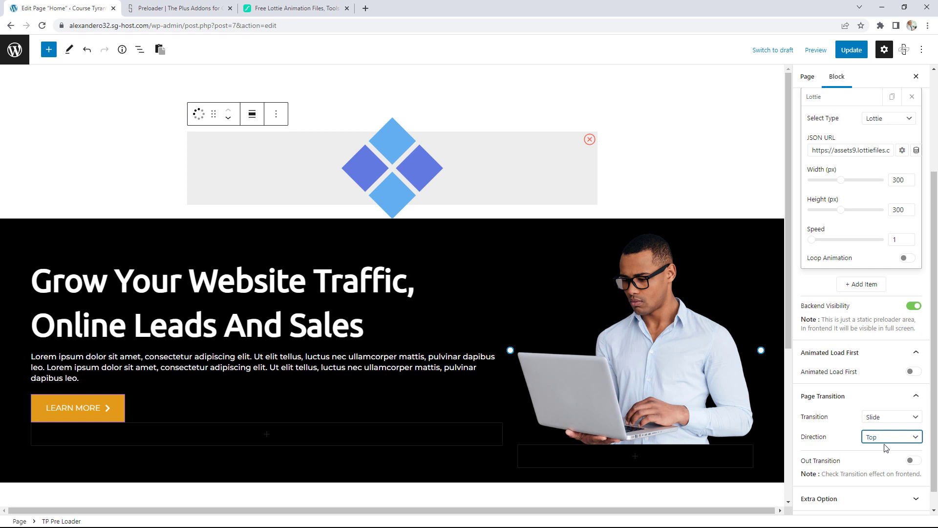
Set the Pre Loader's Load Time extra option to Minimum and open the block's style settings.
scroll(886, 448, "down", 1)
left_click(879, 478)
scroll(881, 452, "down", 1)
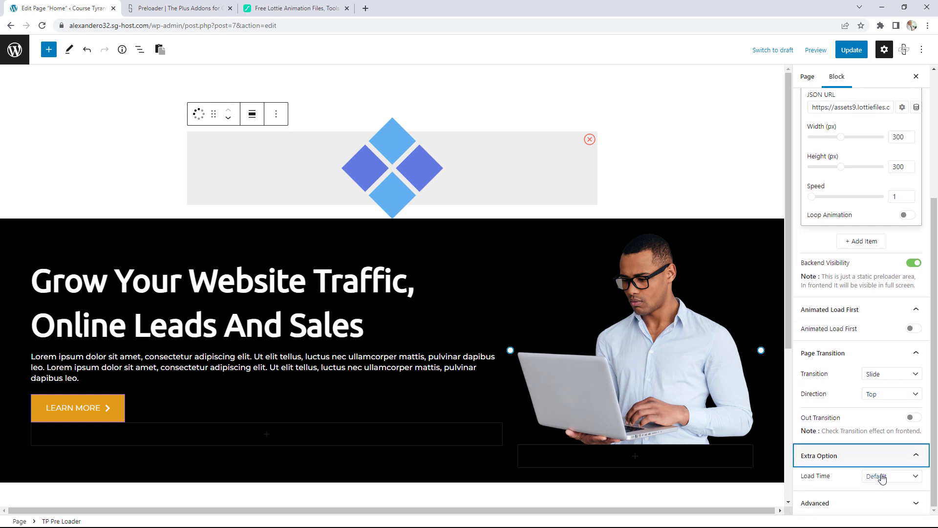
left_click(882, 478)
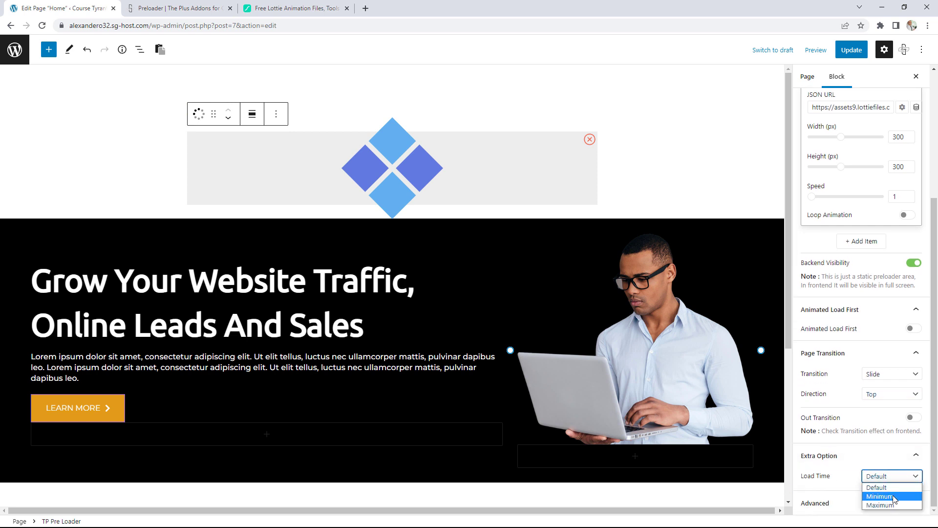
left_click(890, 497)
scroll(886, 425, "up", 4)
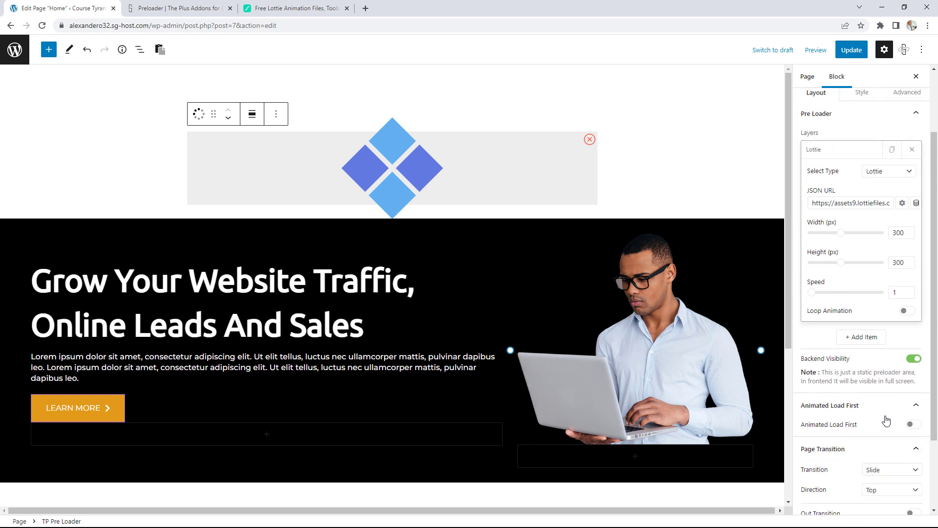
left_click(861, 172)
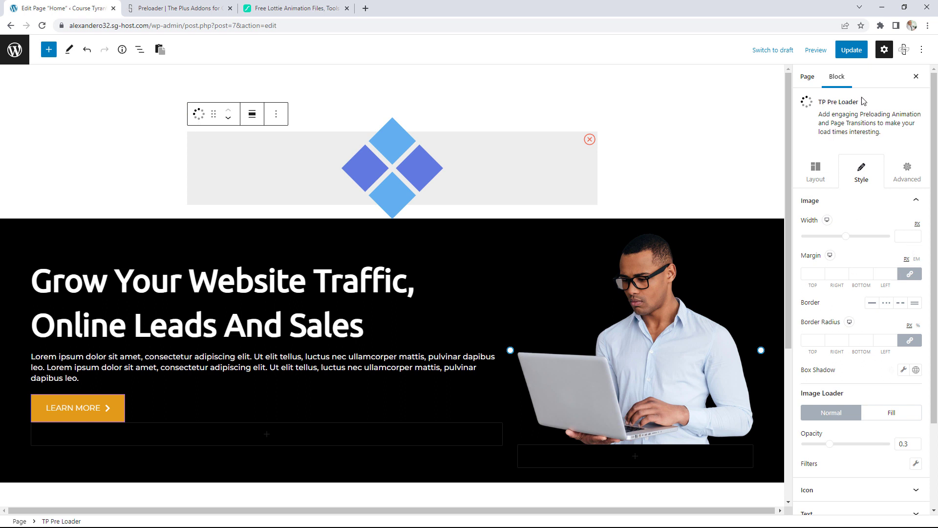
Update the page and check the Lottie preloader on the live home page.
left_click(852, 52)
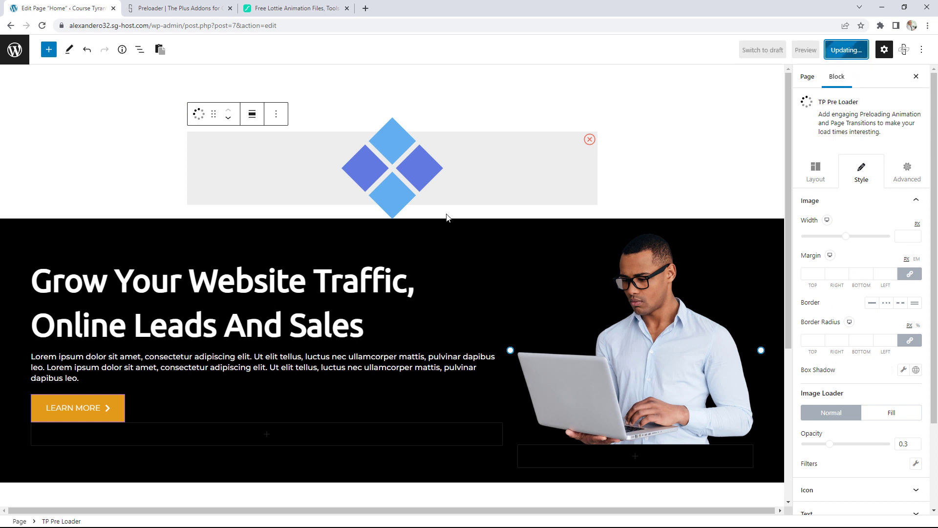
left_click(84, 495)
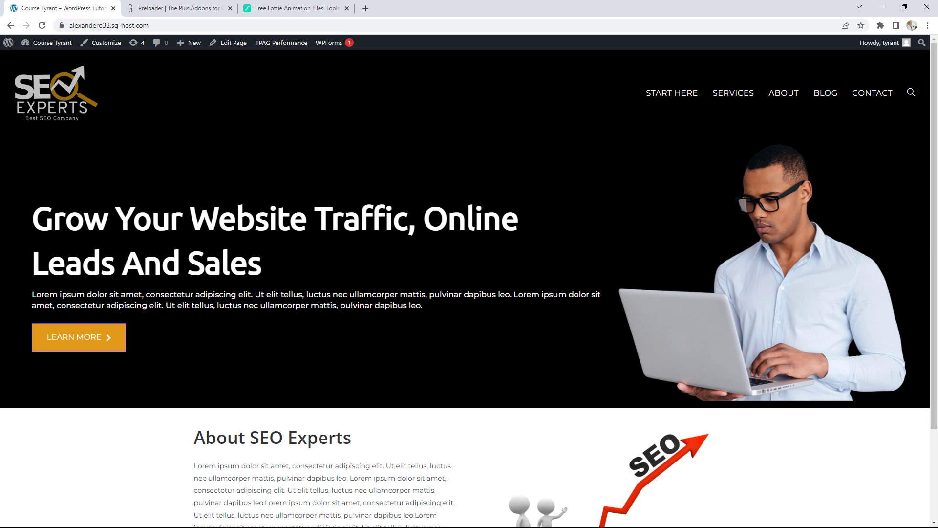
scroll(629, 154, "down", 3)
scroll(628, 152, "up", 3)
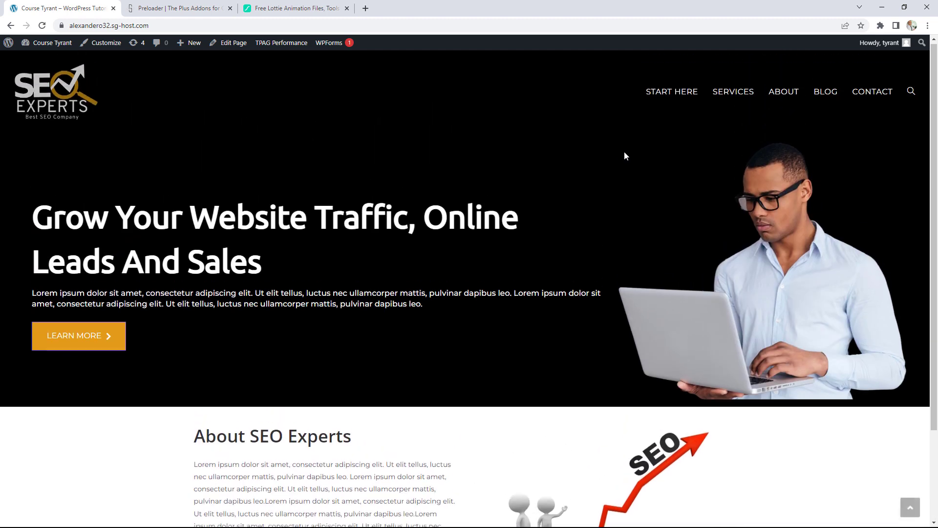
left_click(156, 7)
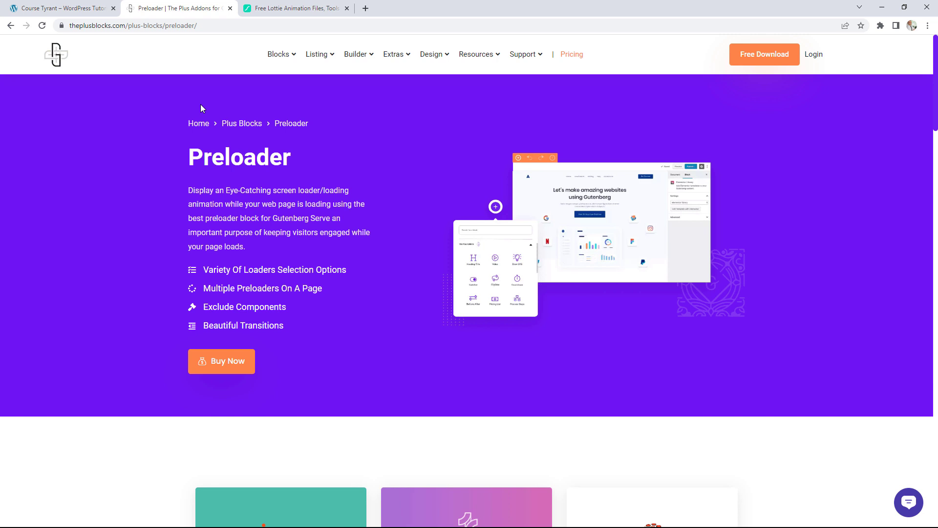
left_click(91, 7)
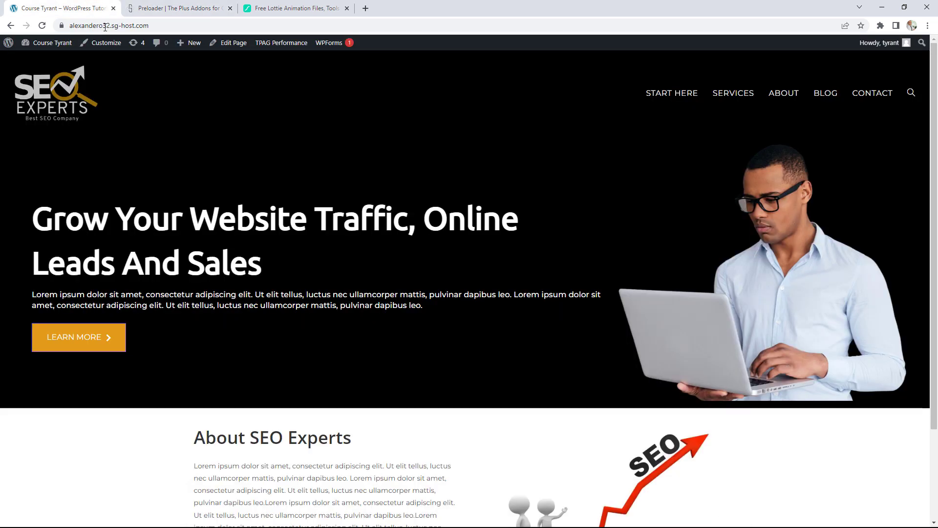
Reopen the home page for editing and change the Pre Loader's Lottie layer to the Progress type.
left_click(235, 51)
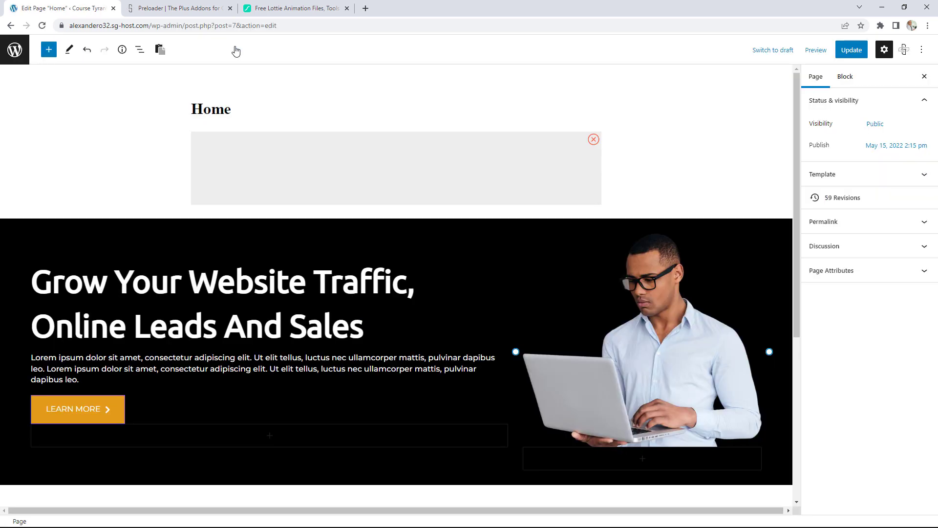
left_click(339, 145)
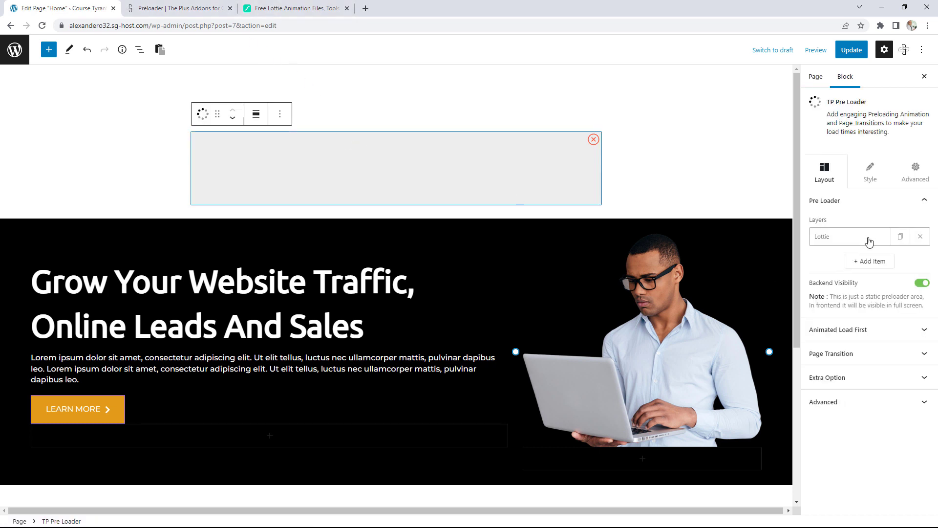
left_click(868, 239)
left_click(883, 259)
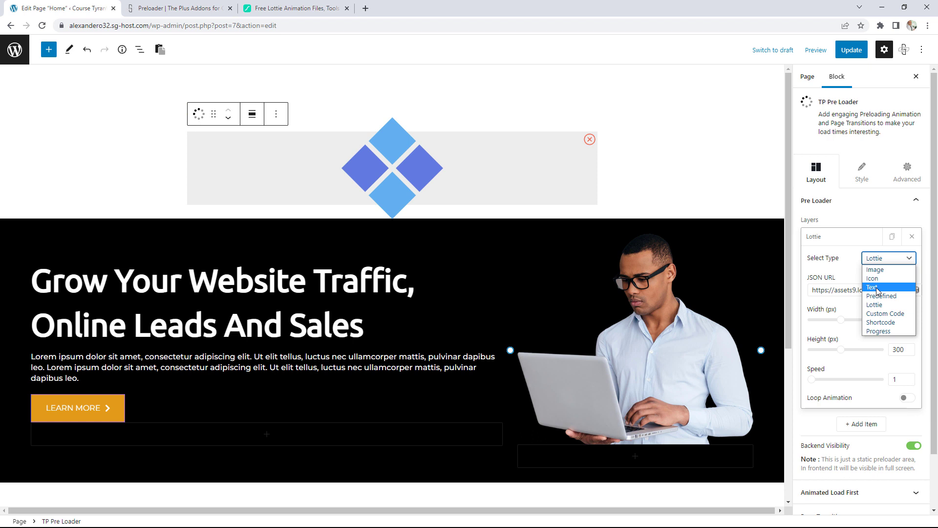
left_click(887, 332)
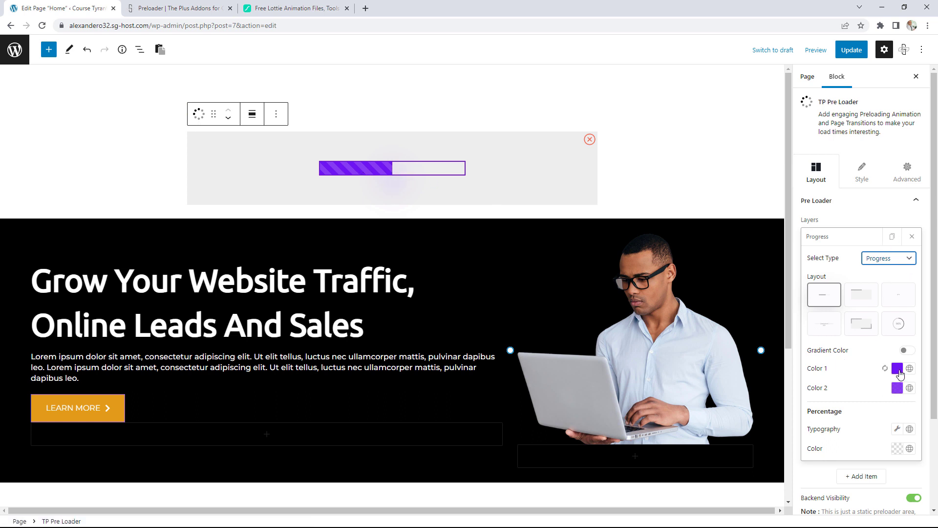
Set the progress bar's Color 1 to red and its Color 2 to green from the global palette.
left_click(900, 374)
left_click(813, 304)
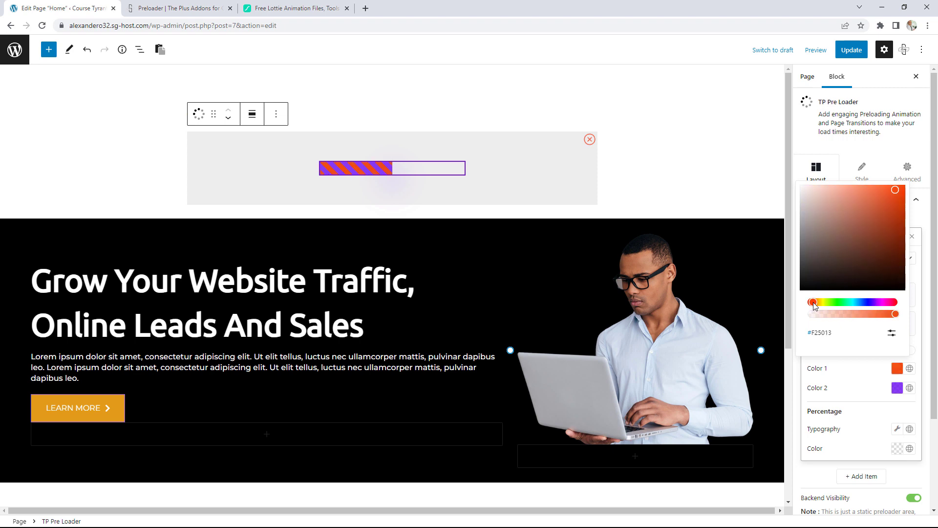
left_click_drag(814, 304, 813, 304)
left_click(909, 388)
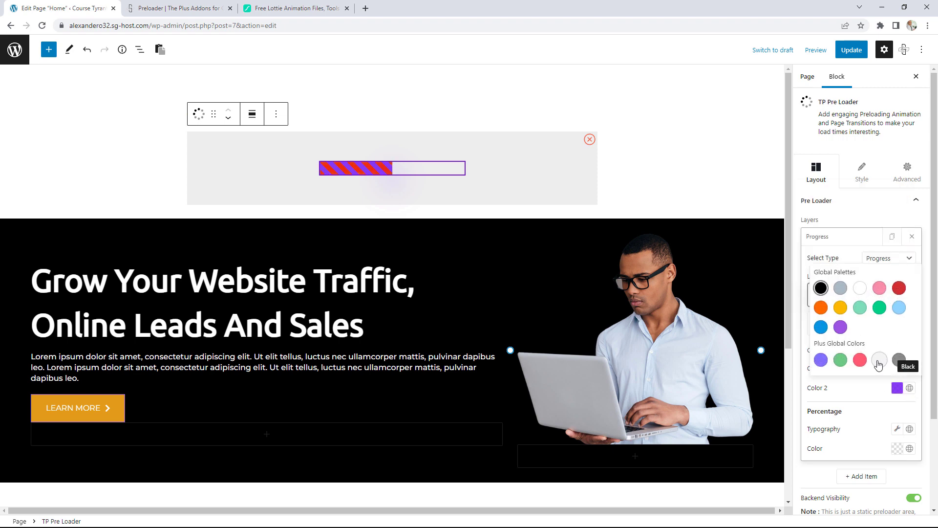
left_click(879, 309)
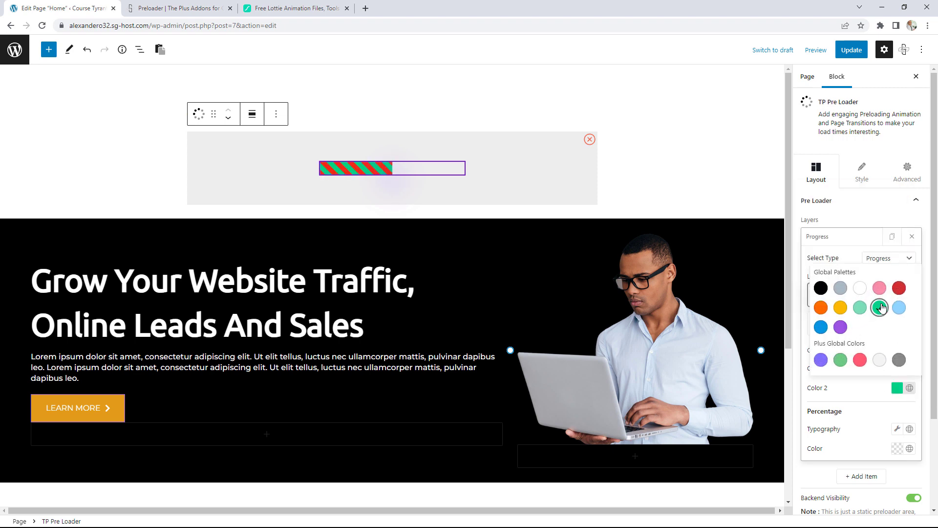
Save the progress bar preloader by updating the page and view the home page live.
left_click(851, 50)
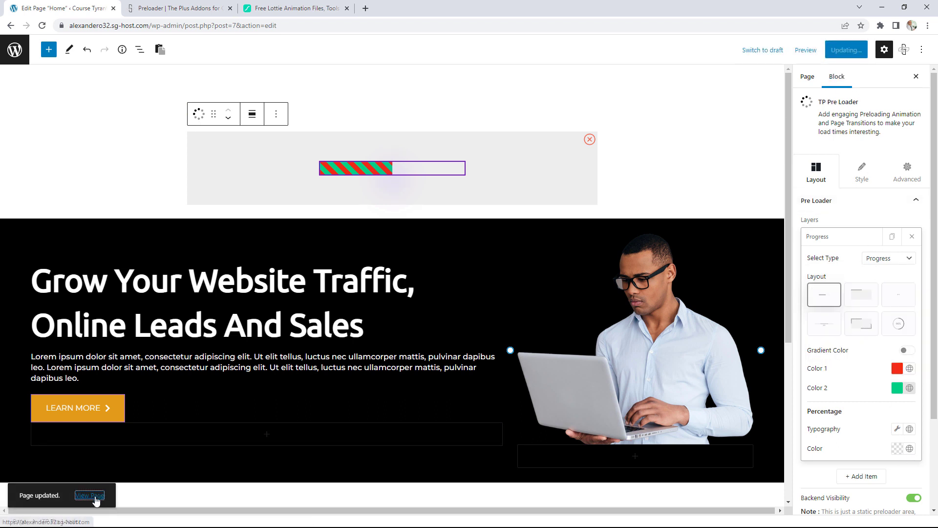
left_click(92, 498)
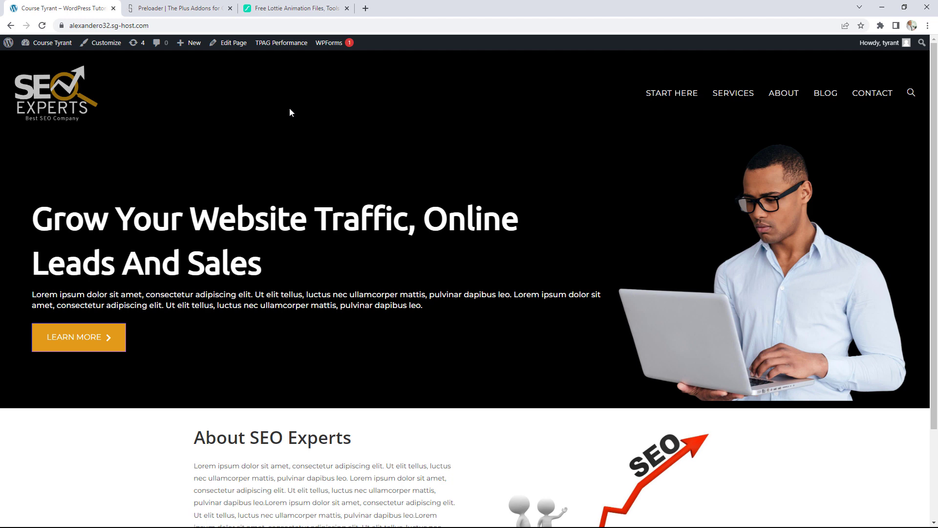
Examine the Advanced Mouse Cursor block's page on The Plus Blocks site, including its cursor icon and blend mode demos.
left_click(184, 7)
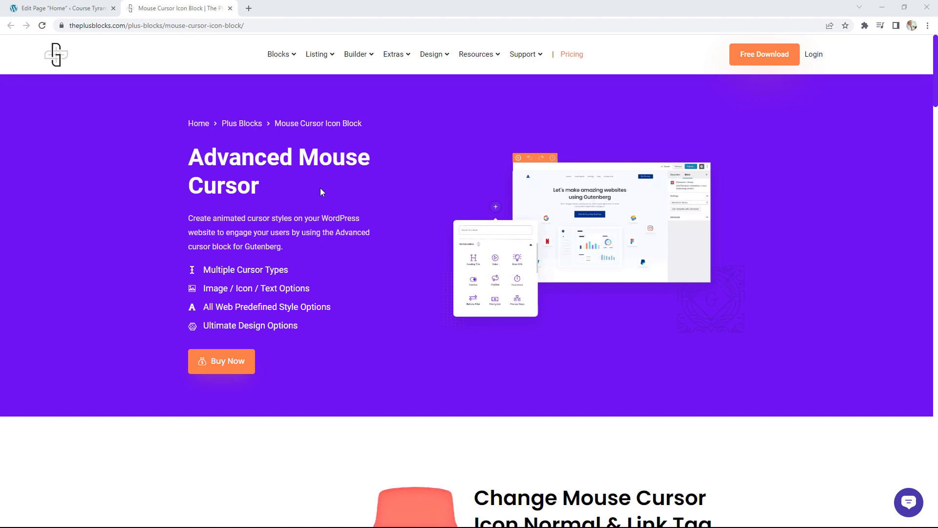
scroll(605, 261, "down", 6)
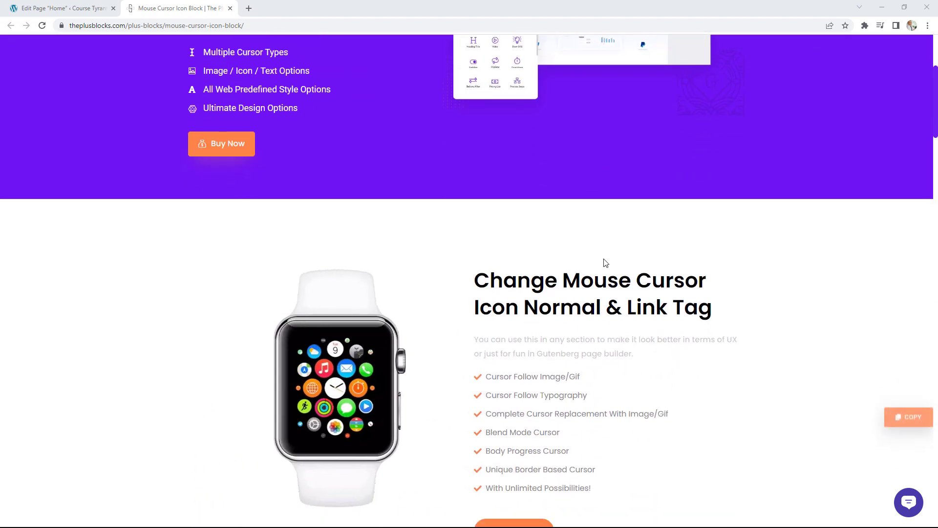
scroll(605, 262, "down", 1)
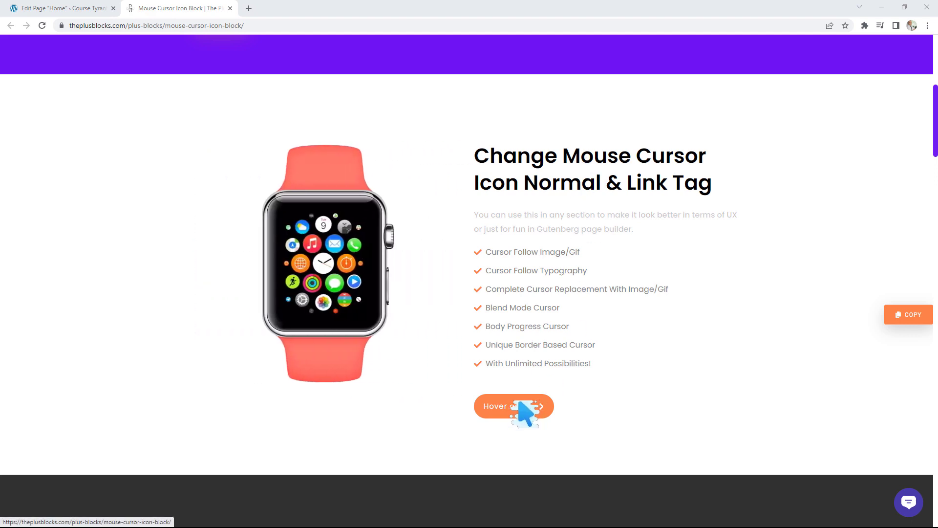
scroll(522, 406, "down", 5)
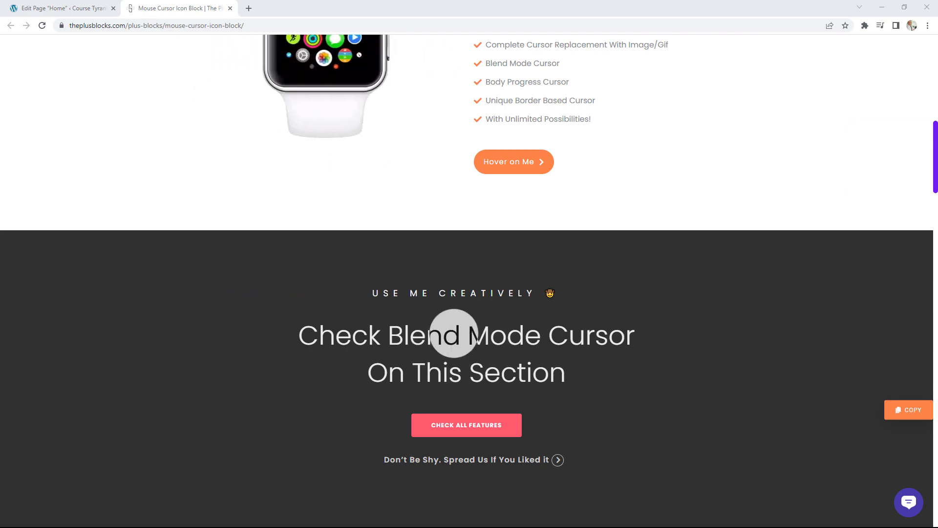
scroll(453, 333, "up", 15)
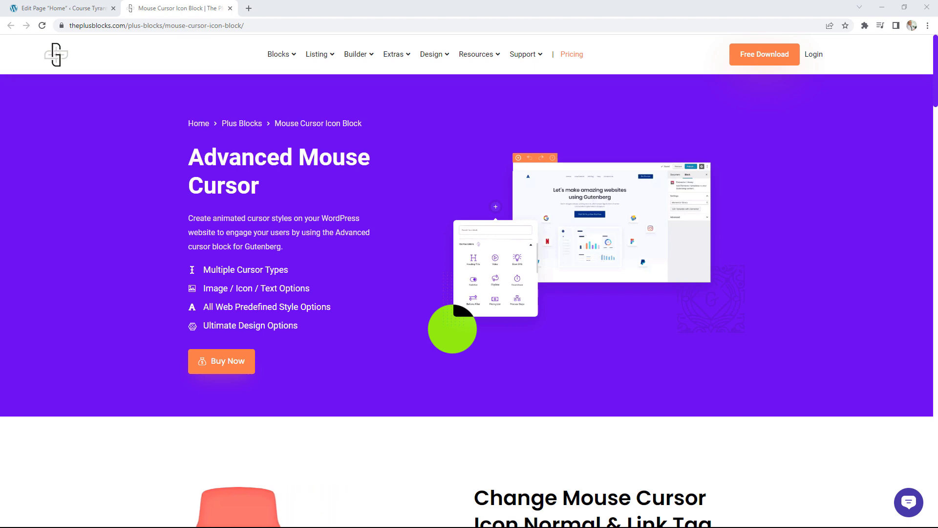
Return to the home page editor and add a TP Mouse Cursor block below the blue LEARN MORE button.
left_click(63, 9)
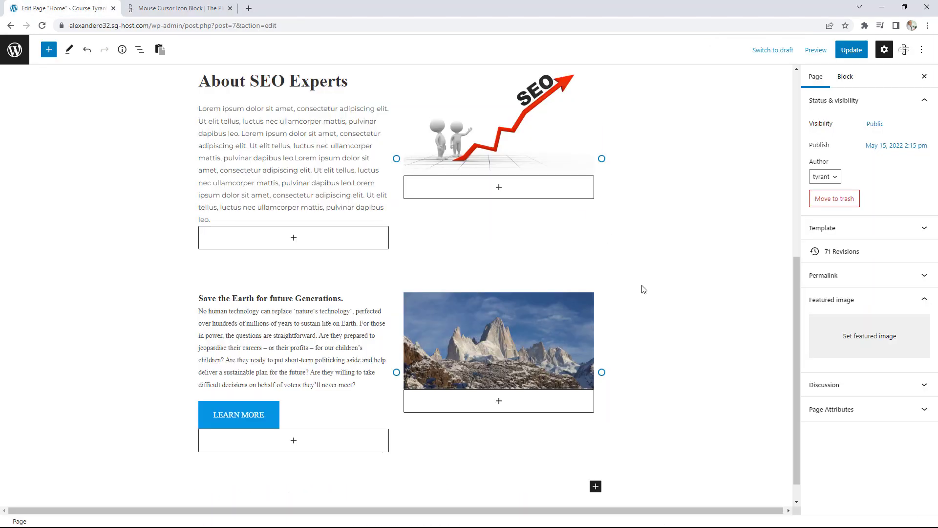
scroll(644, 292, "down", 1)
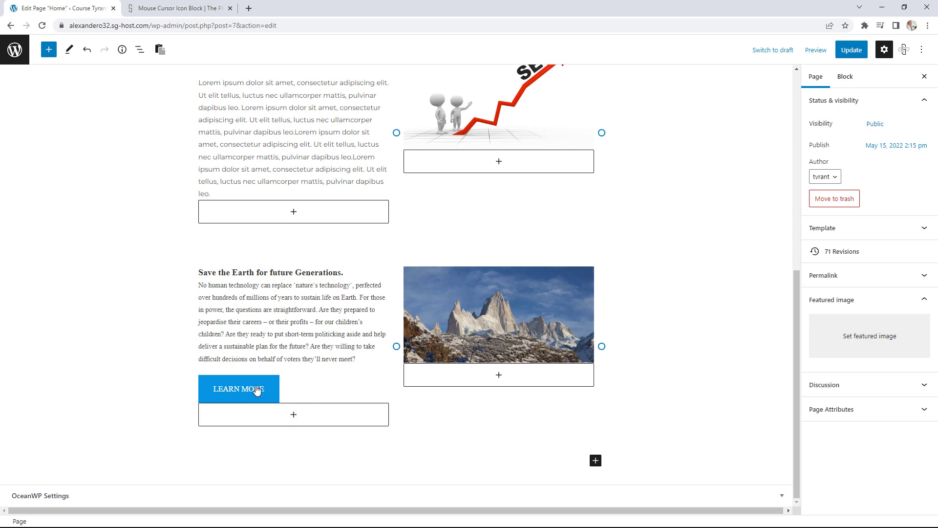
left_click(293, 415)
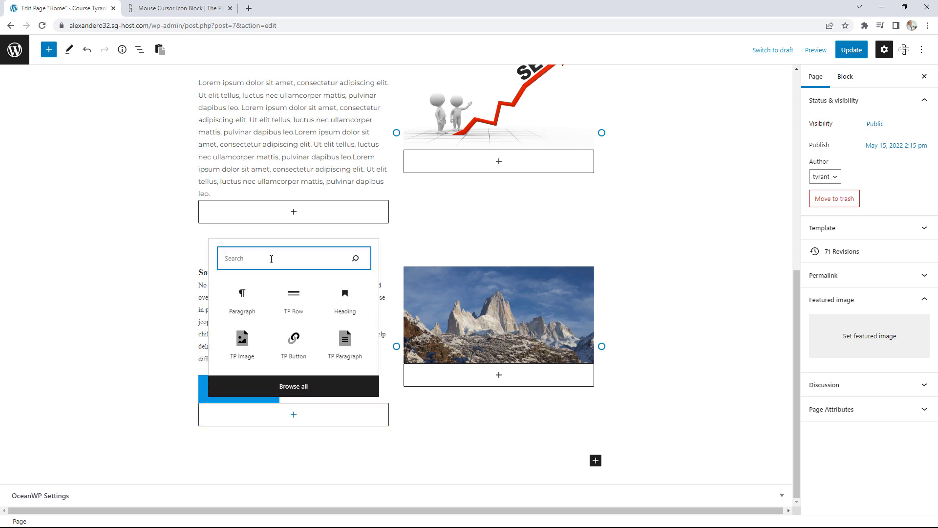
type("cur")
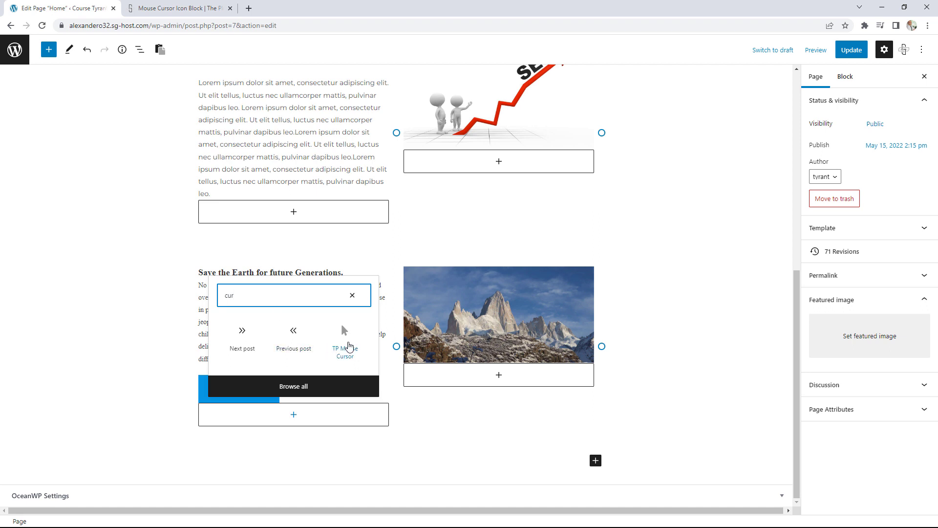
left_click(349, 346)
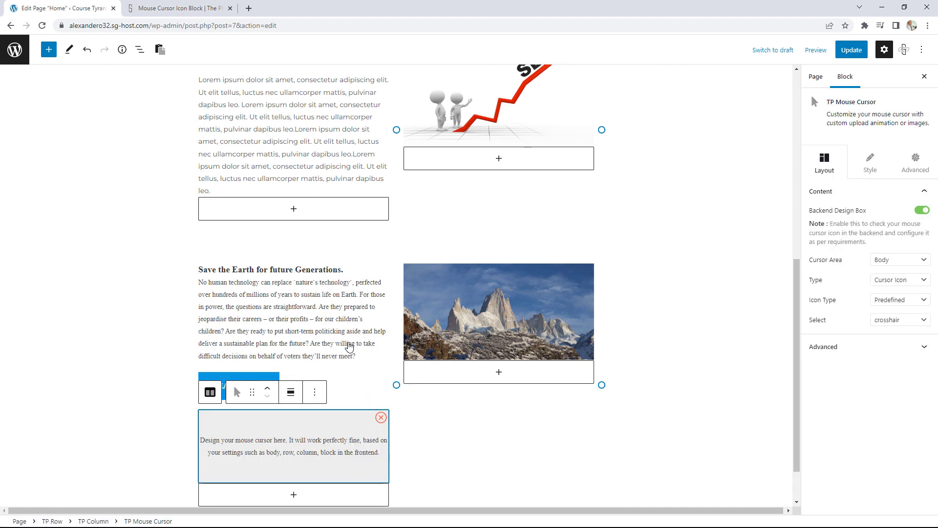
Set the mouse cursor block's predefined cursor icon to grab.
scroll(655, 297, "down", 1)
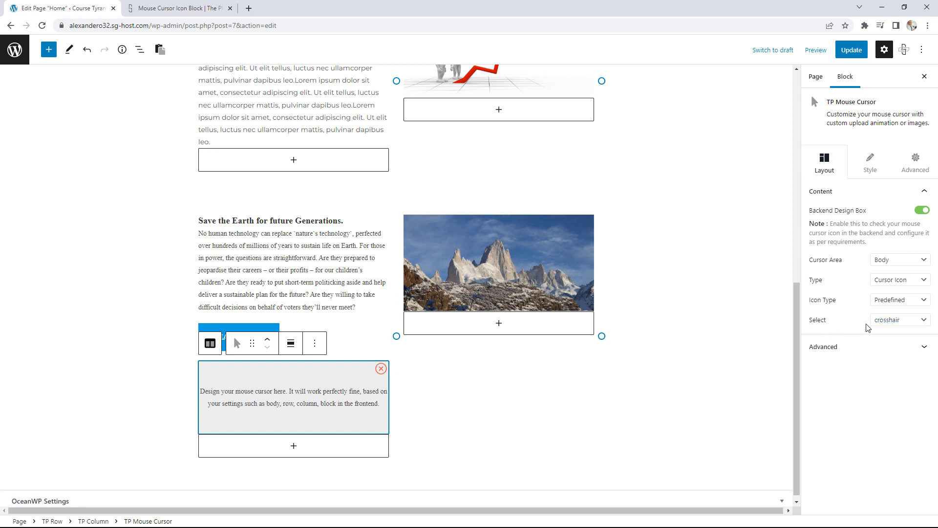
left_click(889, 321)
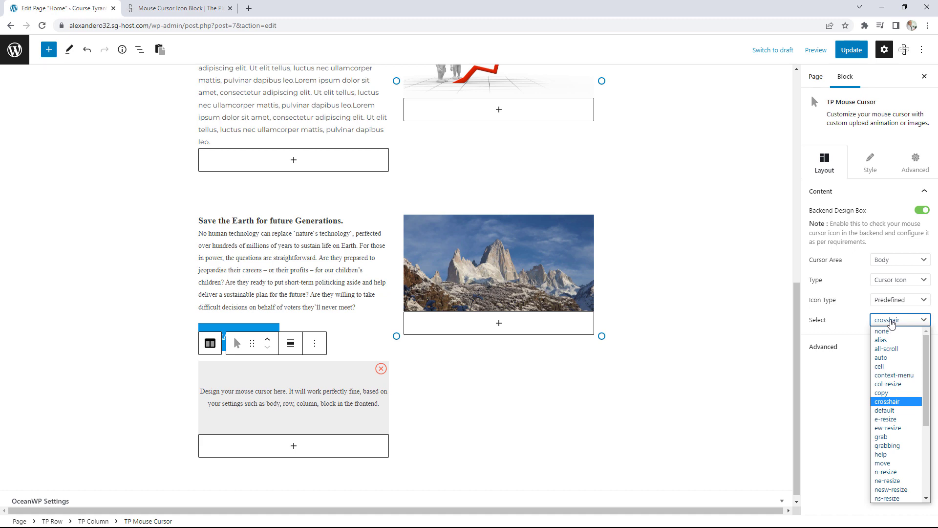
left_click(884, 437)
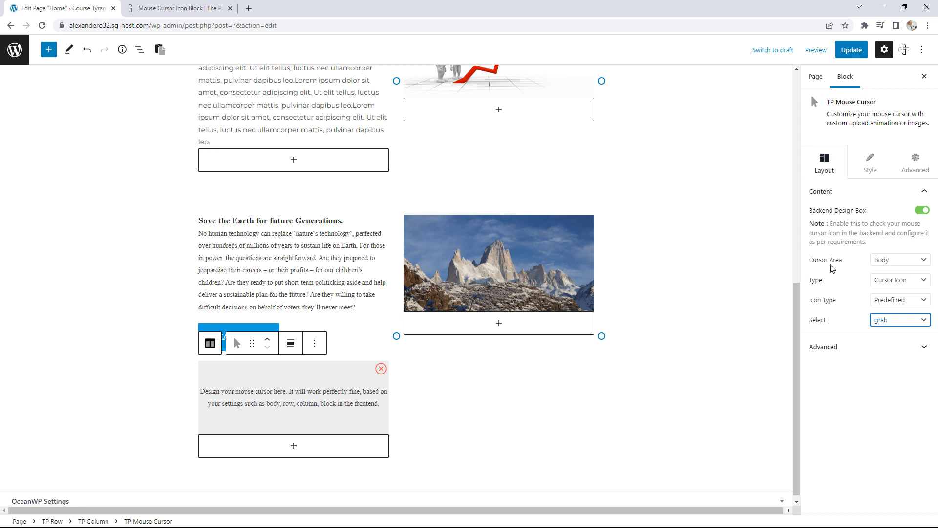
Try Column as the mouse cursor block's Cursor Area and settle on Block.
left_click(885, 264)
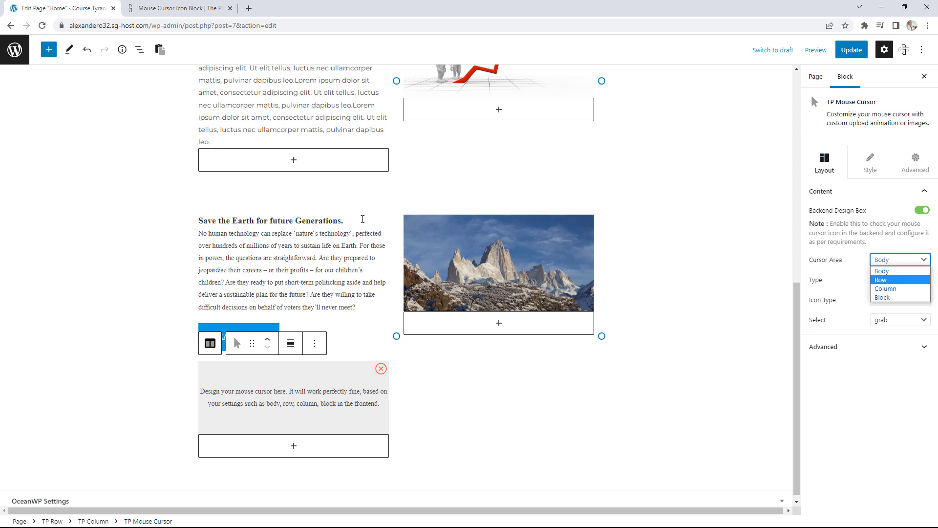
left_click(884, 288)
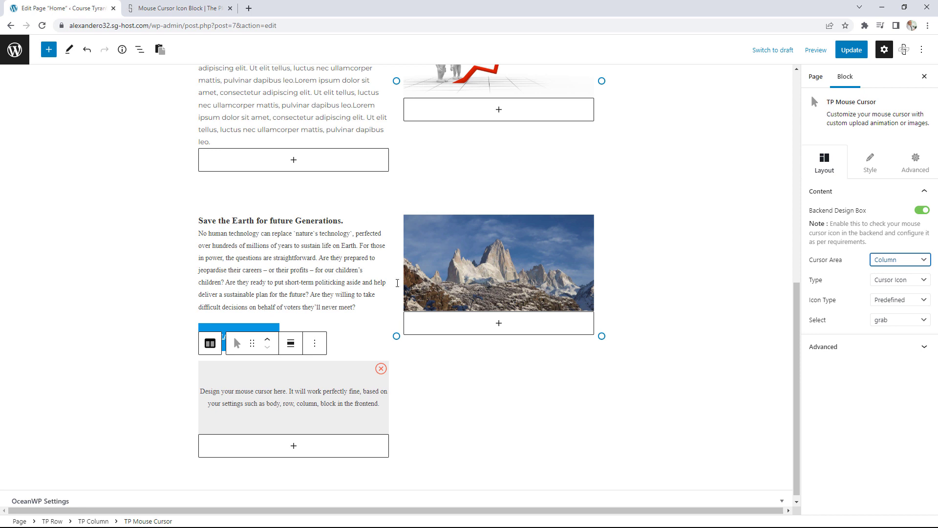
left_click(885, 264)
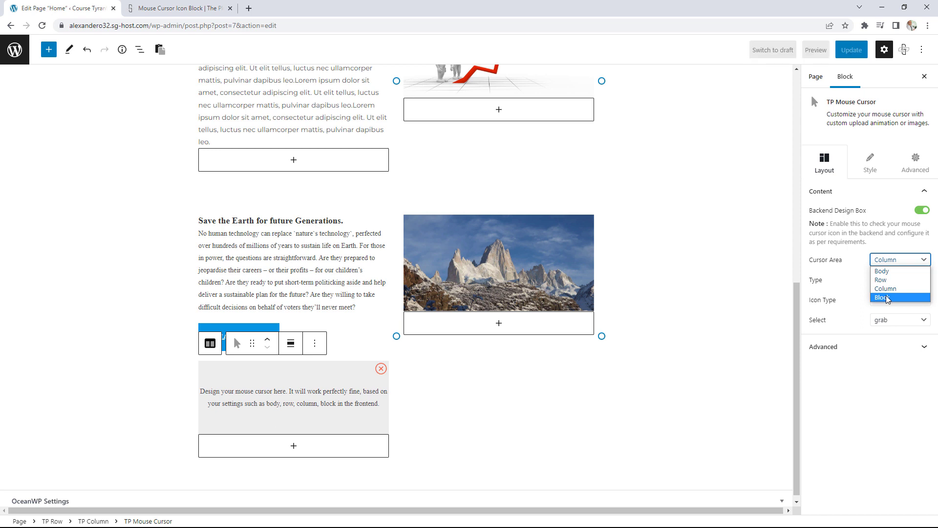
left_click(888, 298)
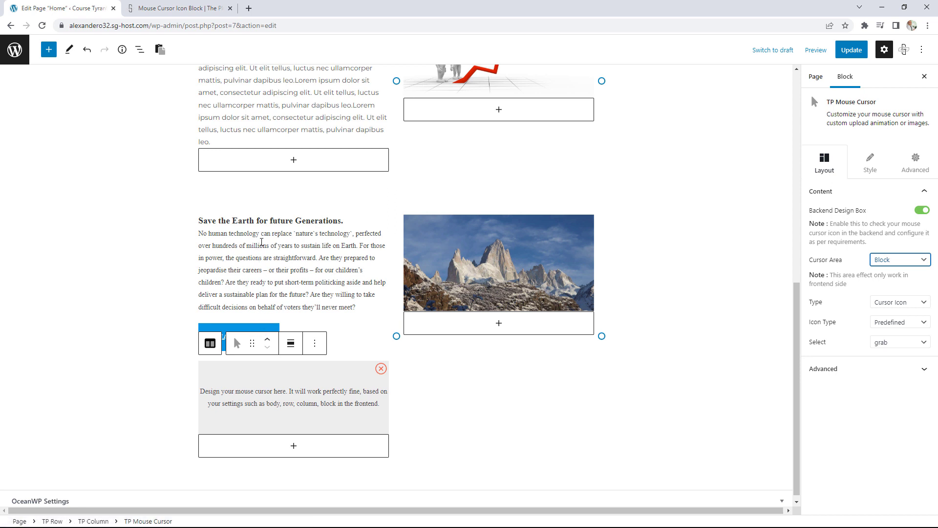
Update the home page and view the live version down to the Save the Earth section's blue LEARN MORE button.
left_click(841, 49)
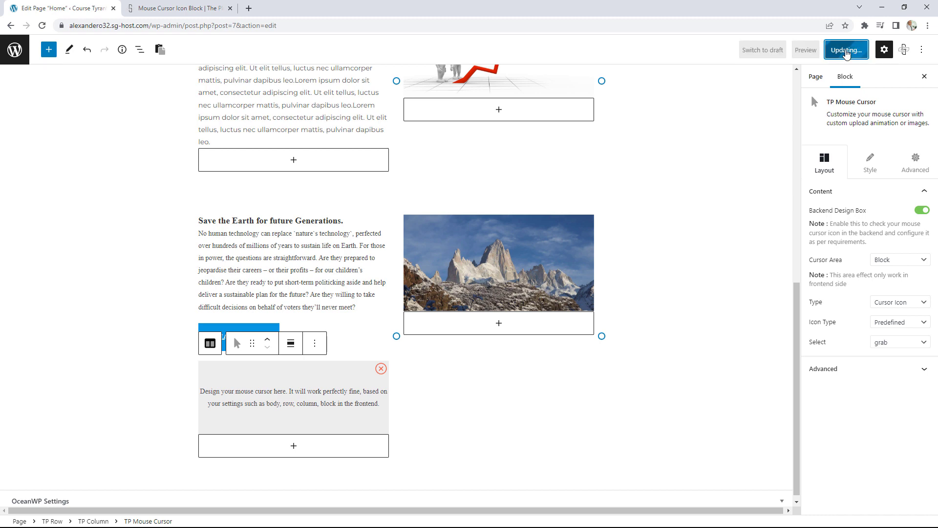
left_click(93, 495)
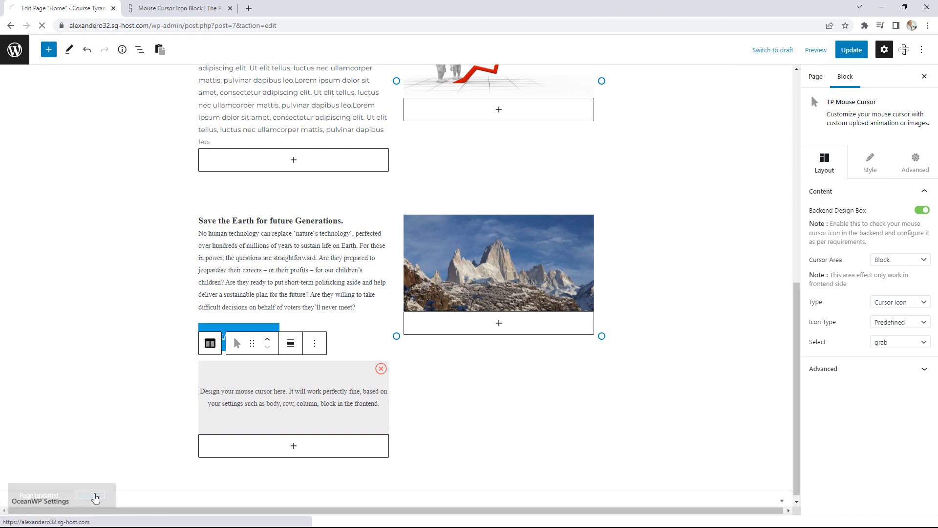
scroll(567, 325, "down", 5)
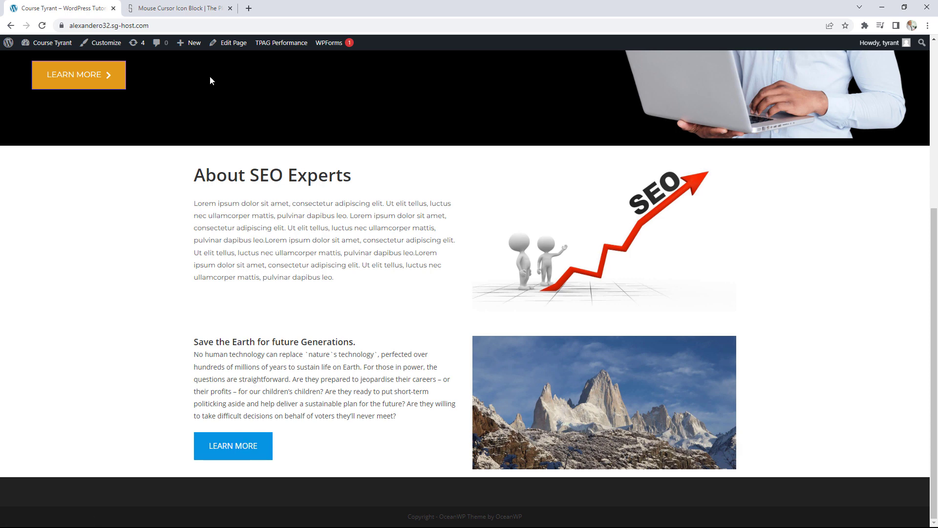
Return to the page editor and move the TP Mouse Cursor block above the blue LEARN MORE button.
left_click(233, 44)
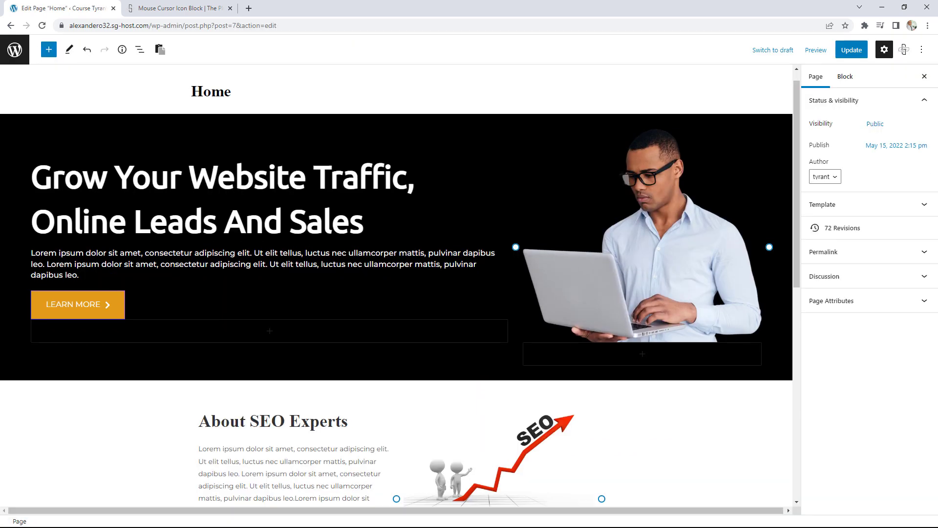
scroll(377, 247, "down", 6)
scroll(377, 247, "down", 1)
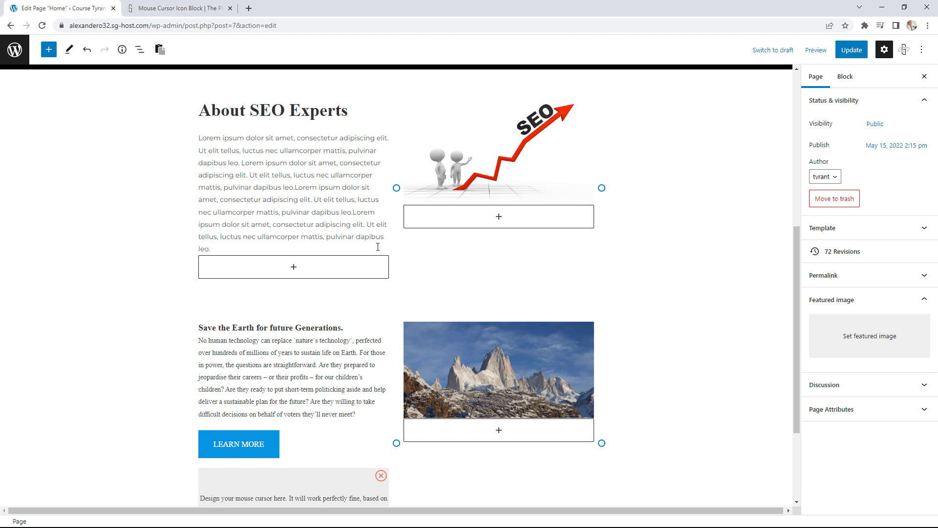
scroll(378, 247, "down", 3)
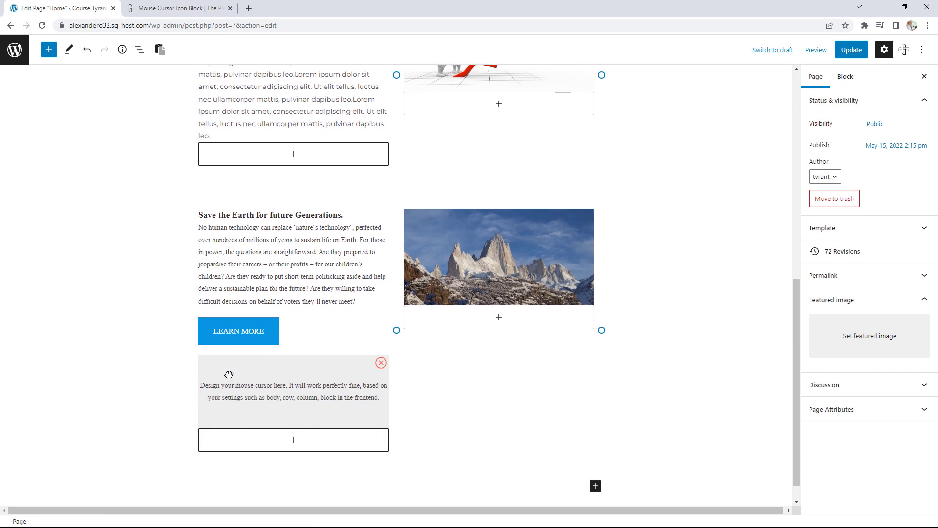
left_click(214, 364)
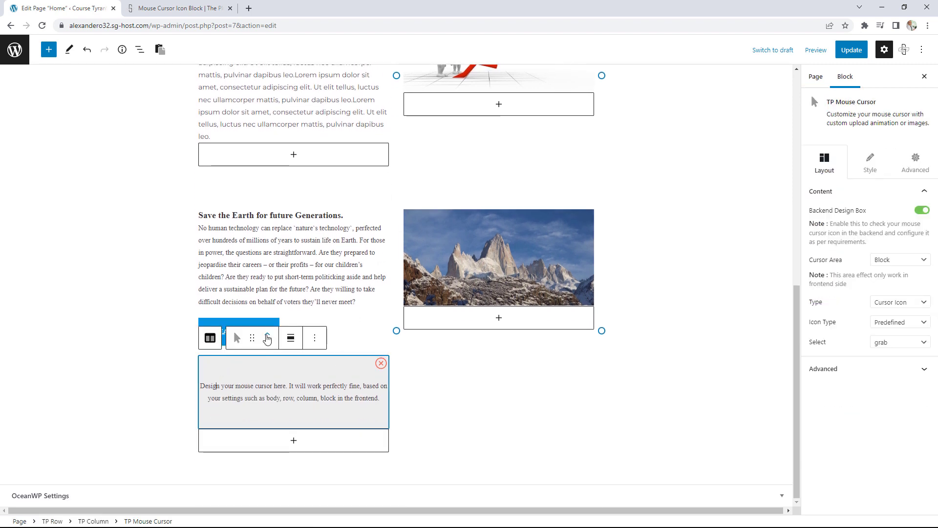
left_click(268, 333)
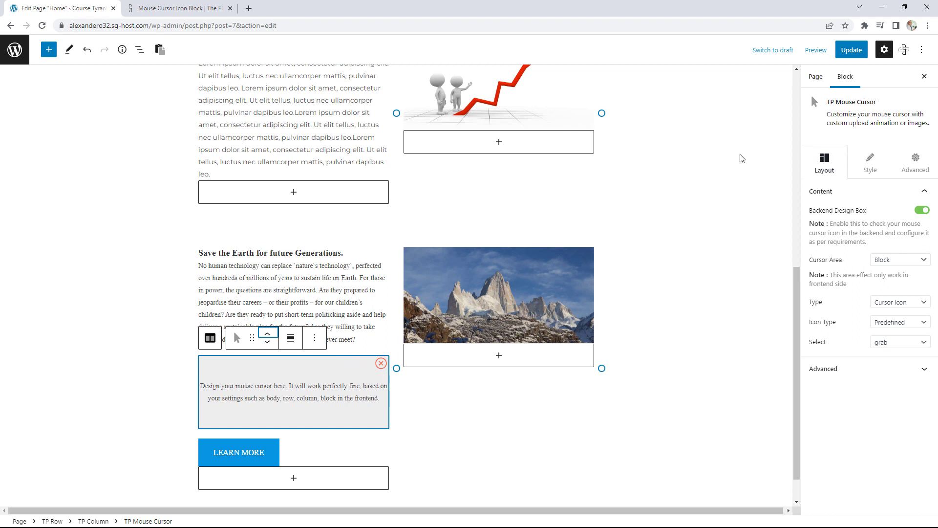
Save the reordered blocks and check the Save the Earth section on the live page.
left_click(851, 49)
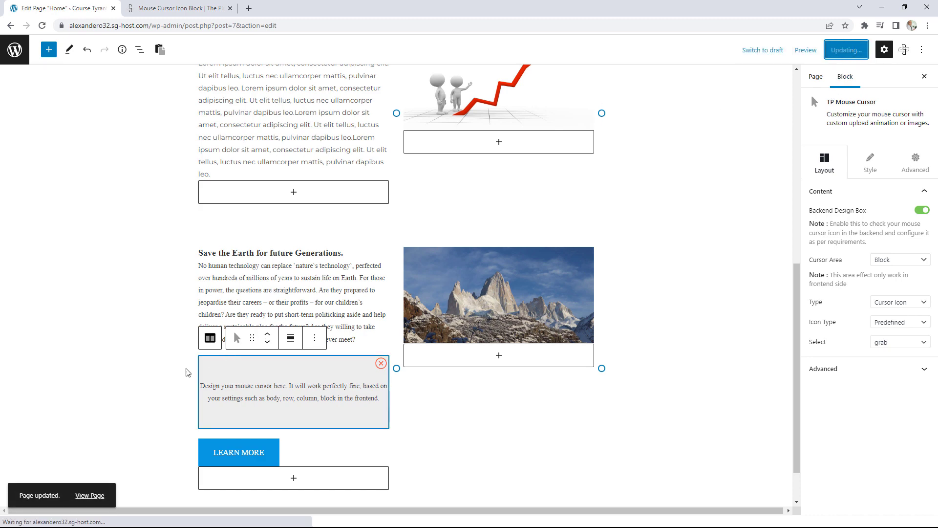
left_click(93, 495)
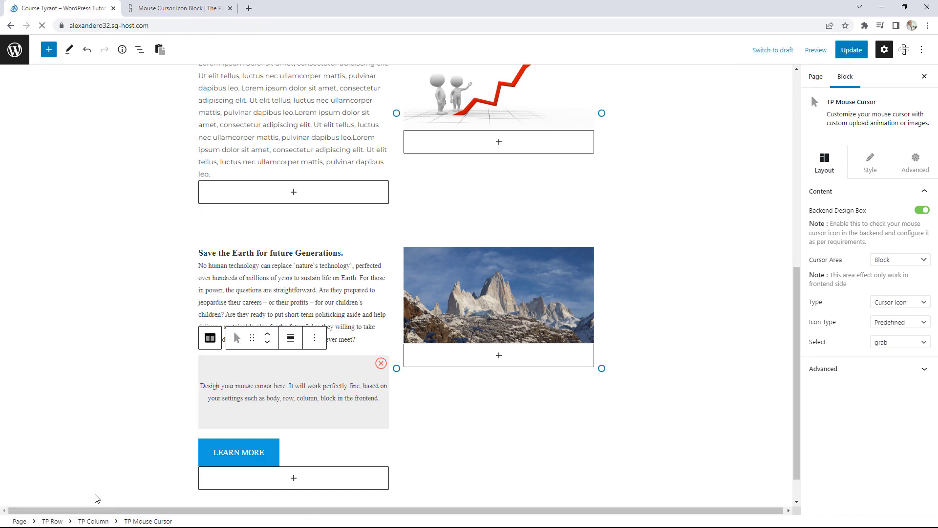
scroll(308, 413, "down", 5)
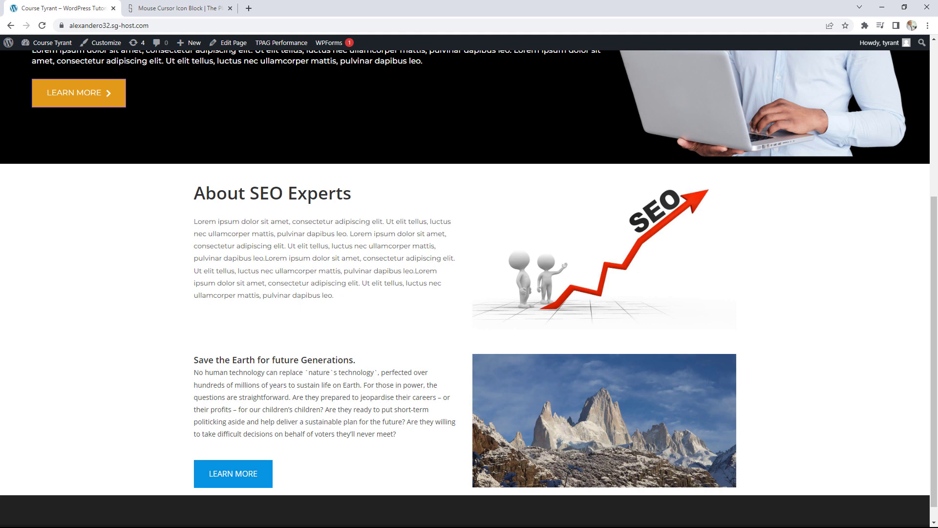
Reopen the page for editing and set the TP Mouse Cursor block's Cursor Area to Column.
left_click(236, 45)
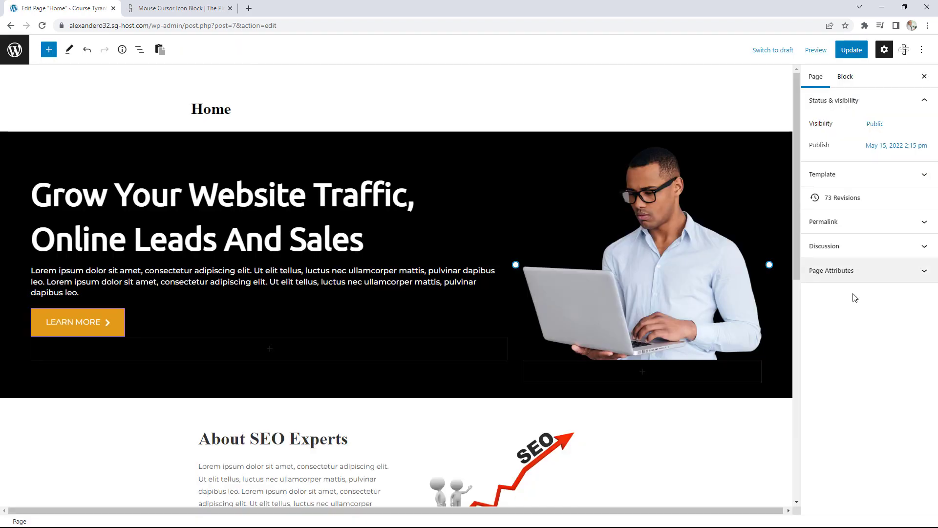
scroll(478, 407, "down", 8)
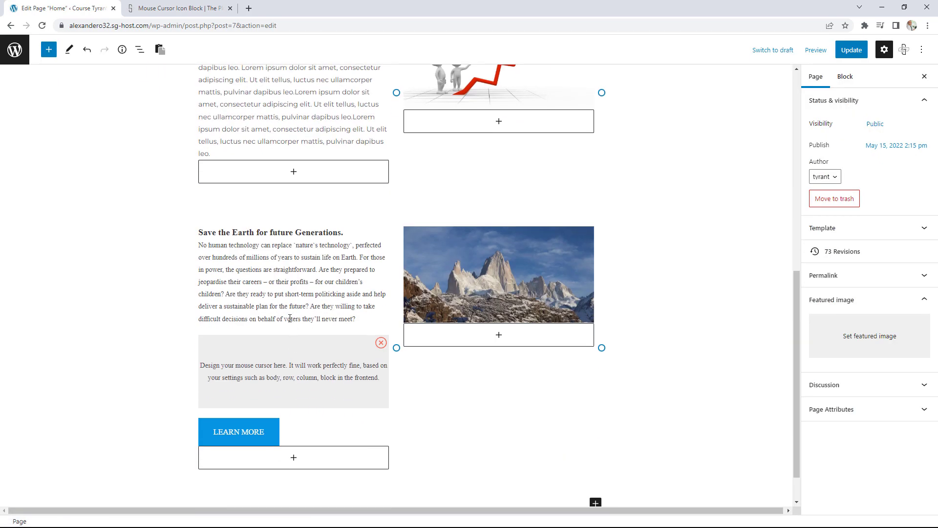
left_click(289, 319)
left_click(312, 348)
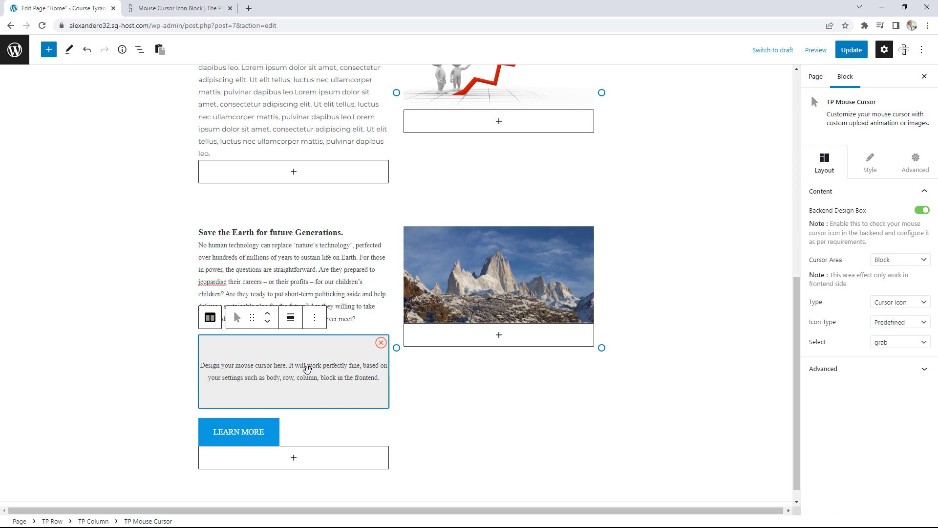
left_click(885, 262)
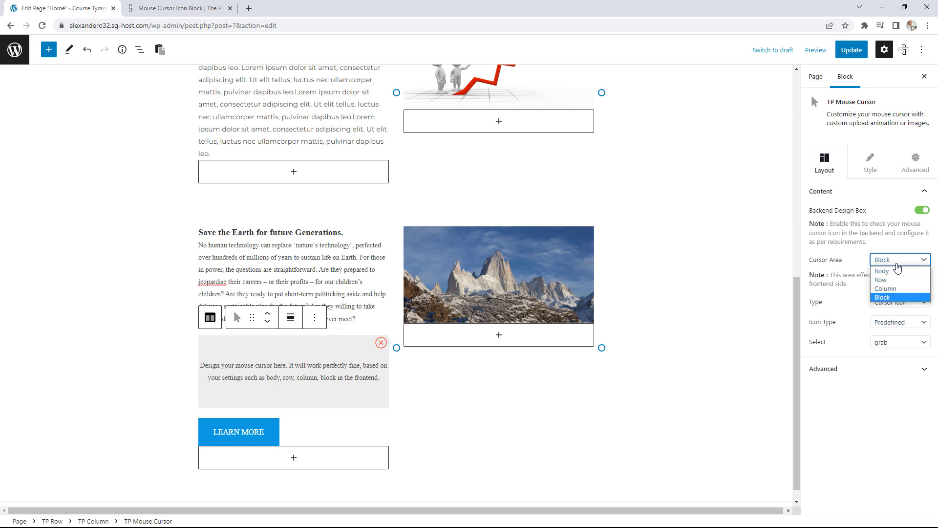
left_click(892, 289)
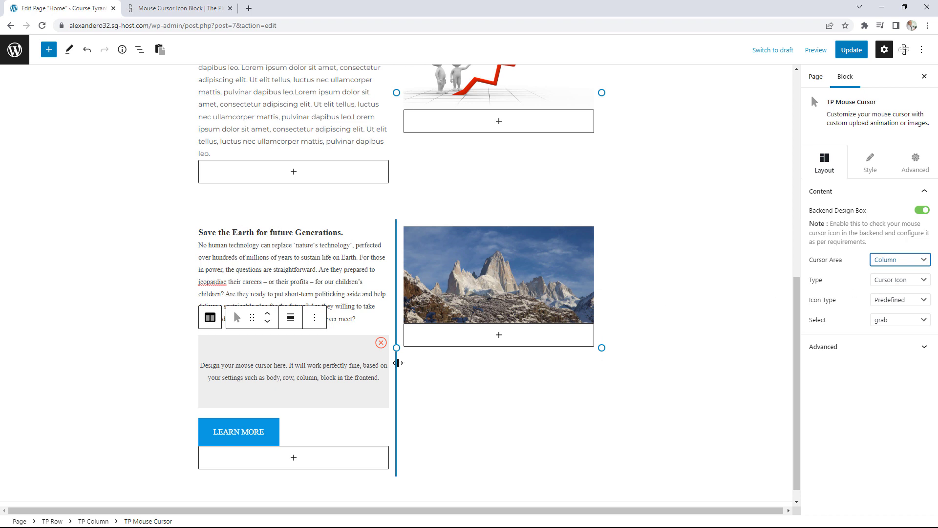
Update the page and test the column-wide cursor over the live Save the Earth section.
left_click(854, 51)
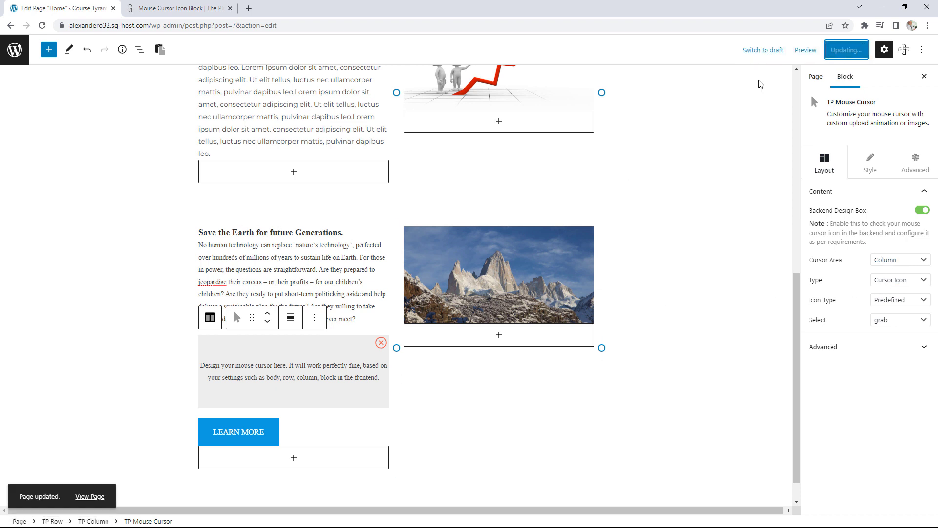
left_click(97, 496)
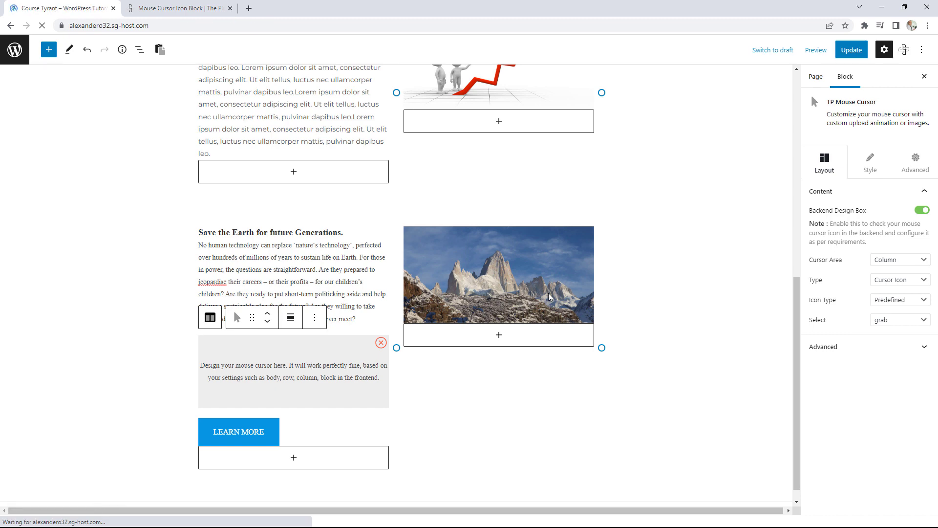
scroll(610, 261, "down", 5)
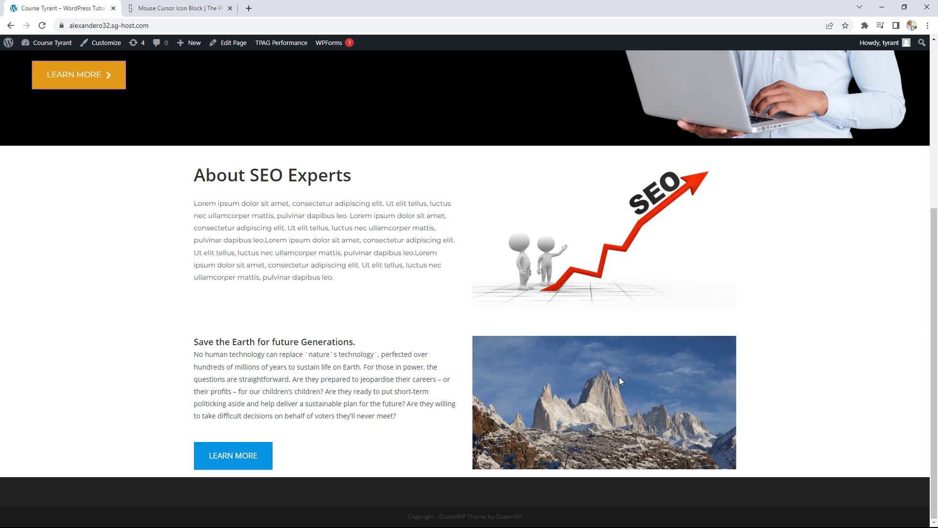
Go back to editing the page and set the TP Mouse Cursor block's Cursor Area to Row.
left_click(229, 49)
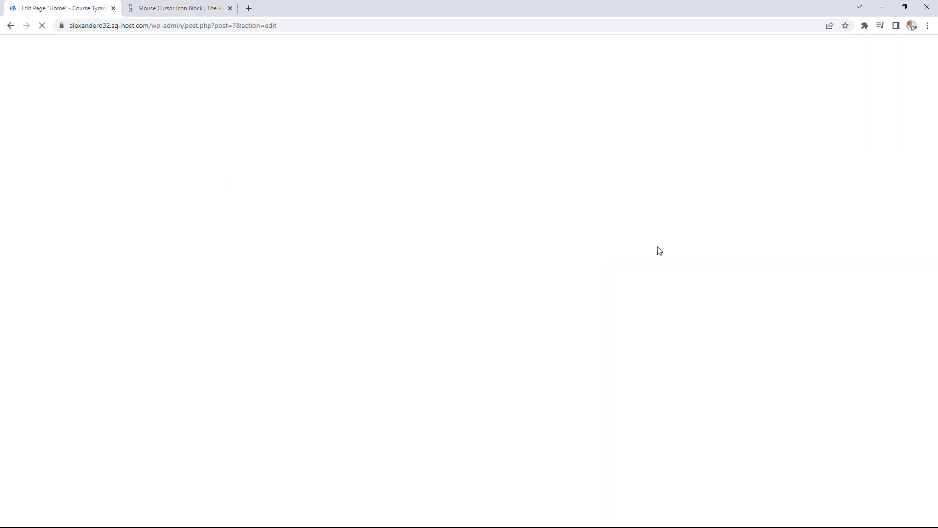
scroll(432, 390, "down", 15)
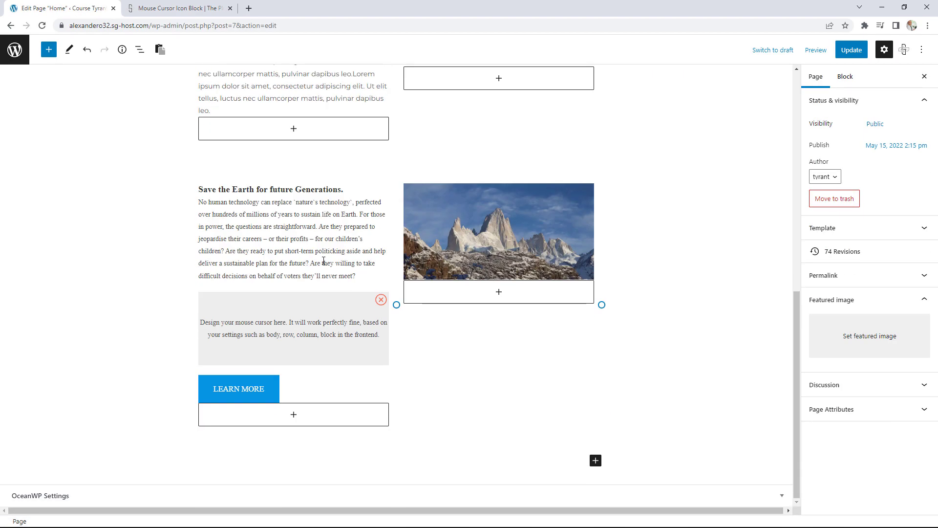
left_click(299, 360)
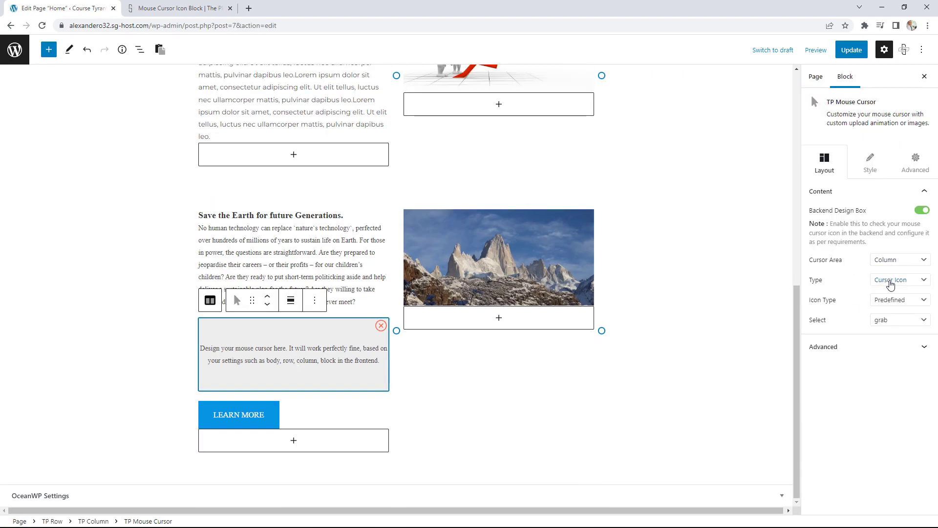
left_click(903, 260)
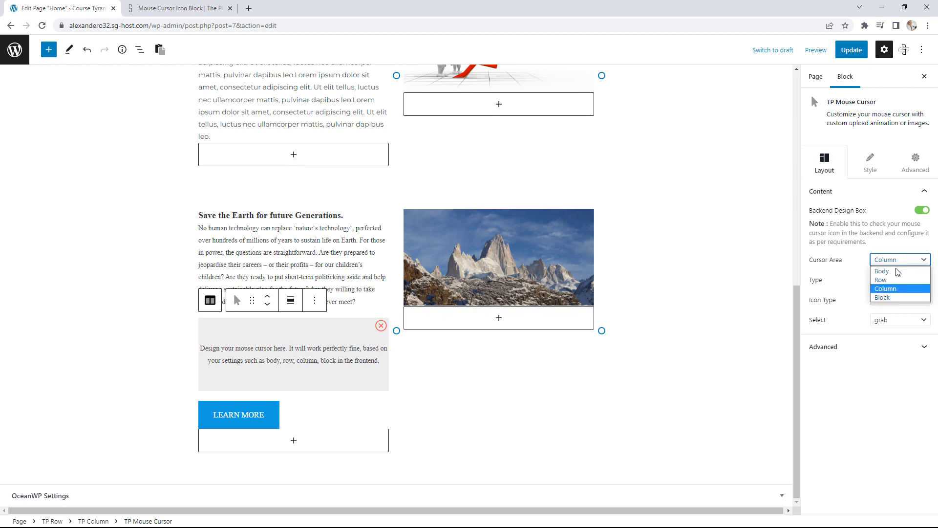
left_click(892, 281)
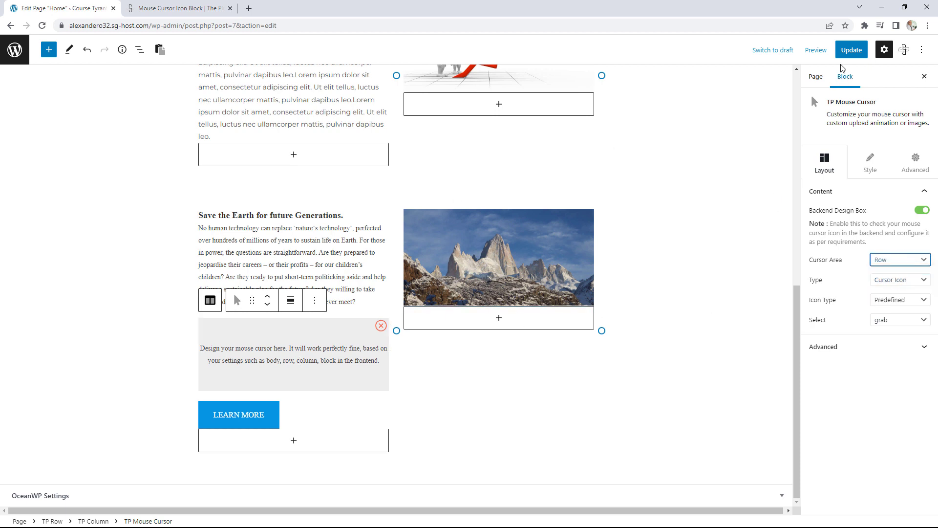
Update the page and test the row-wide cursor over the live section's text and mountain image.
left_click(852, 53)
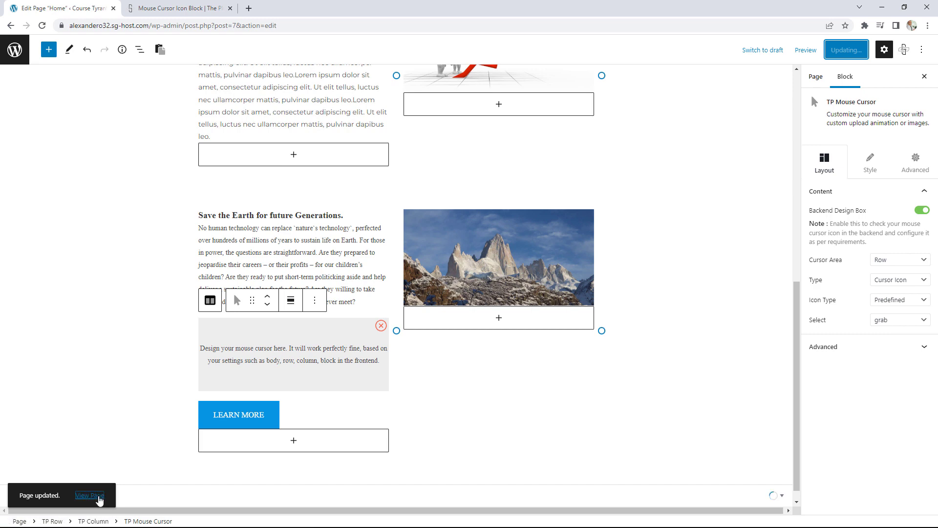
left_click(99, 498)
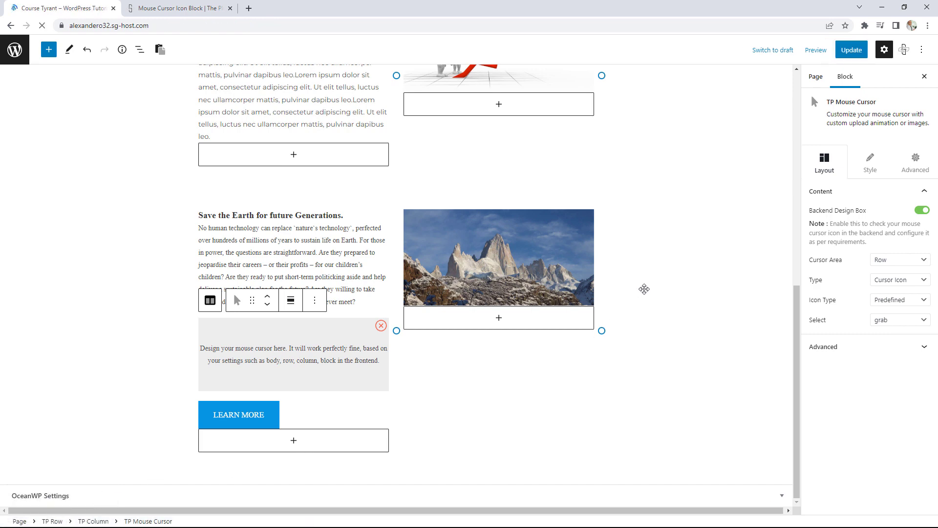
scroll(644, 290, "down", 5)
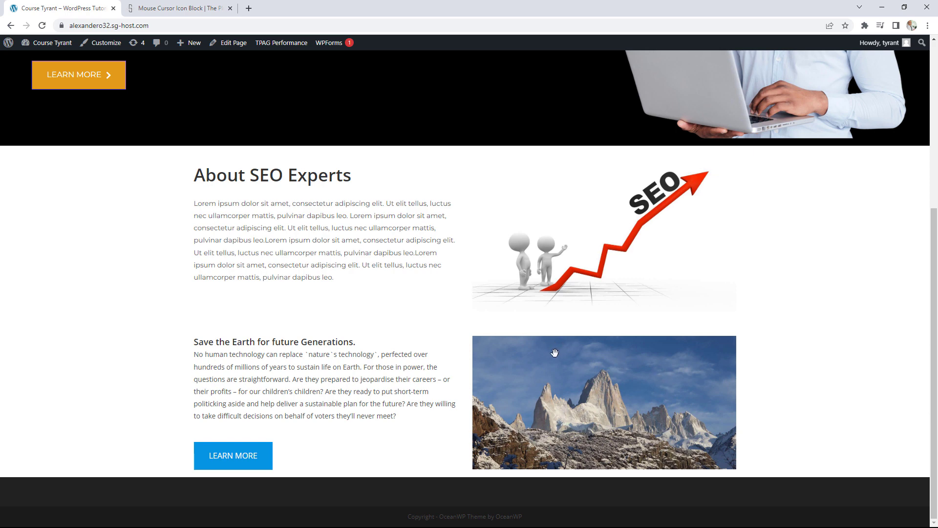
Return to the page editor and set the TP Mouse Cursor block's Cursor Area to Column.
left_click(232, 44)
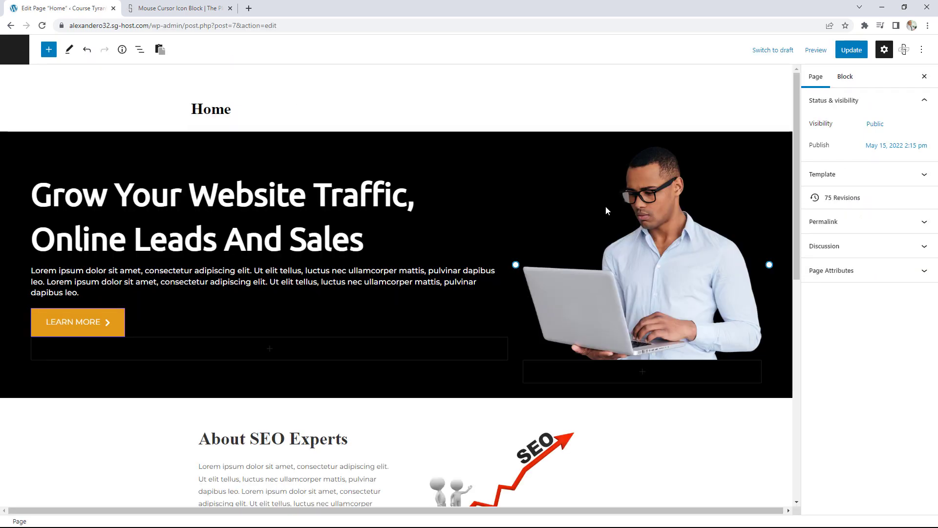
scroll(377, 322, "down", 8)
left_click(312, 321)
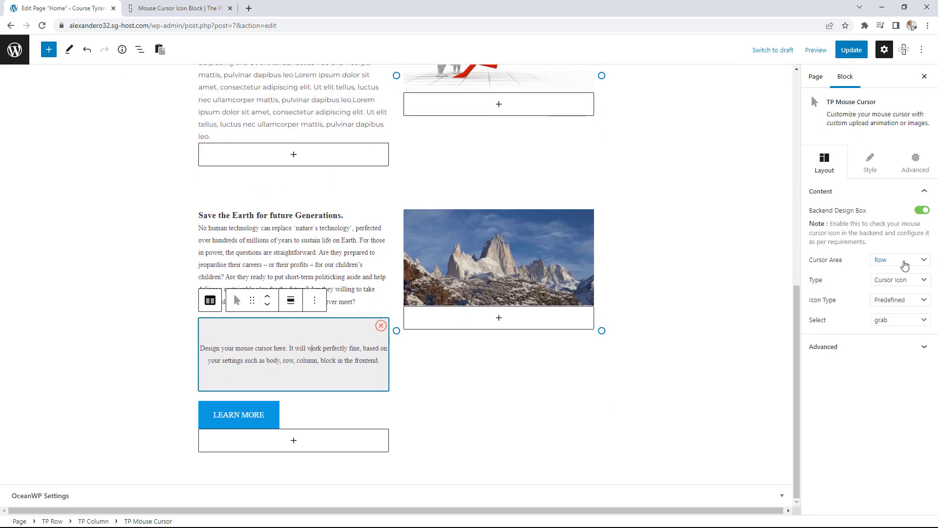
left_click(886, 263)
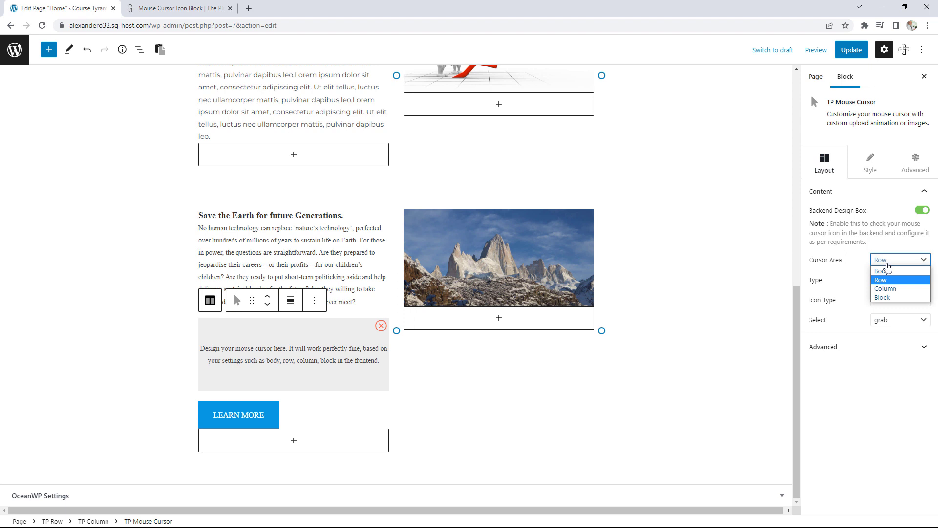
left_click(892, 289)
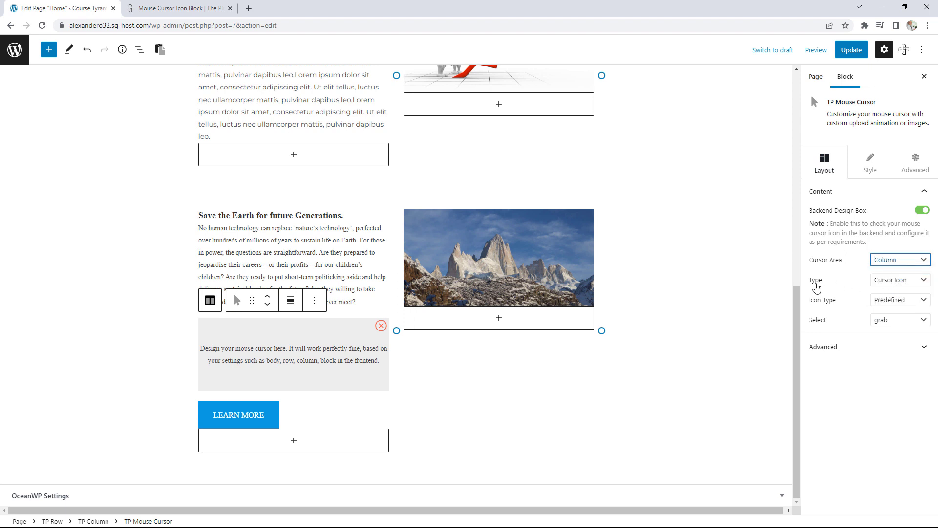
Set the TP Mouse Cursor block's Icon Type to Custom and use the pointing-hand image Untitled-design-10.png as its Cursor Icon.
left_click(894, 285)
left_click(895, 286)
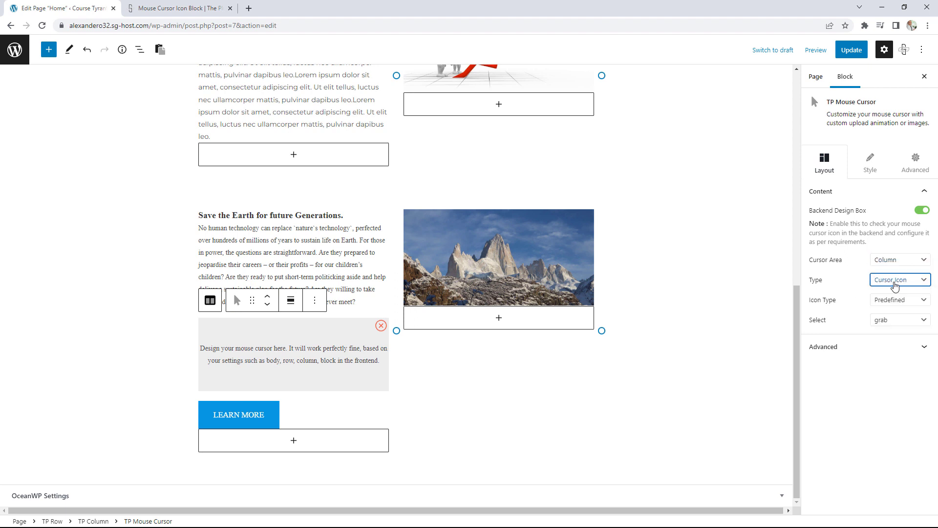
left_click(900, 300)
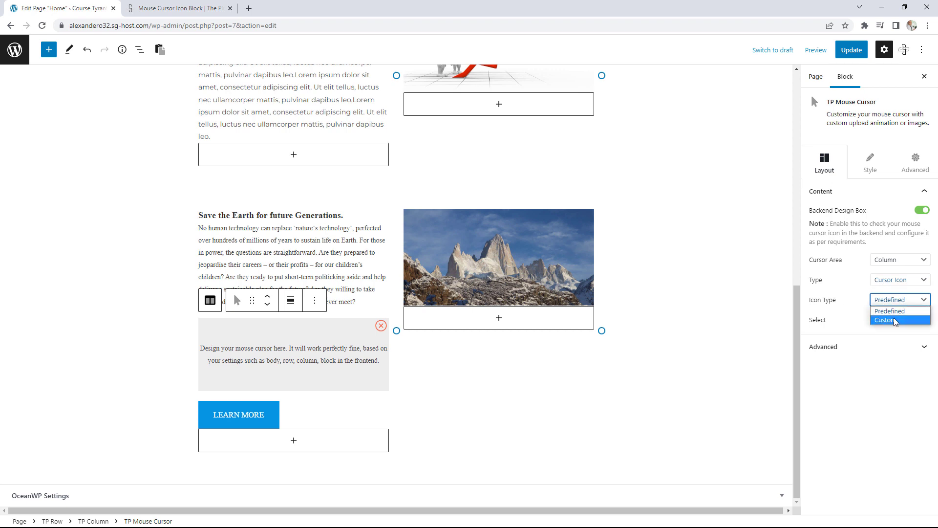
left_click(893, 318)
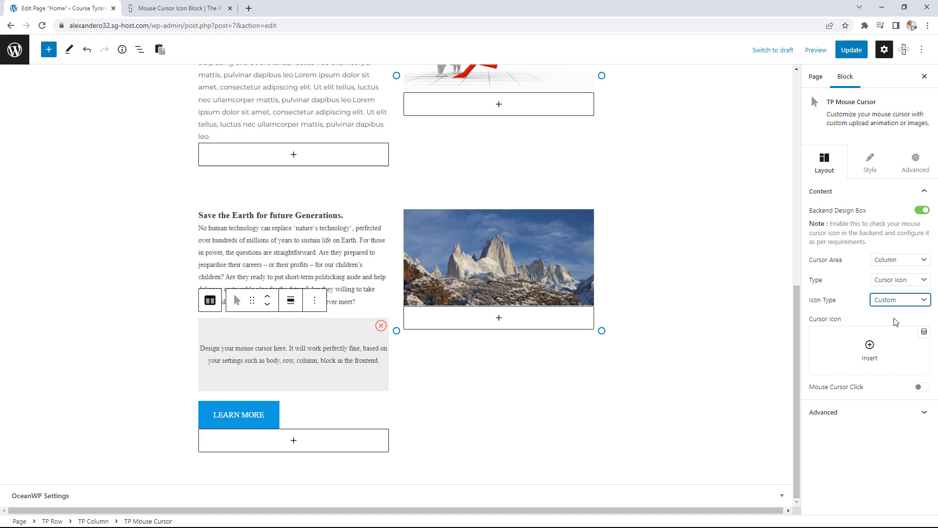
left_click(870, 345)
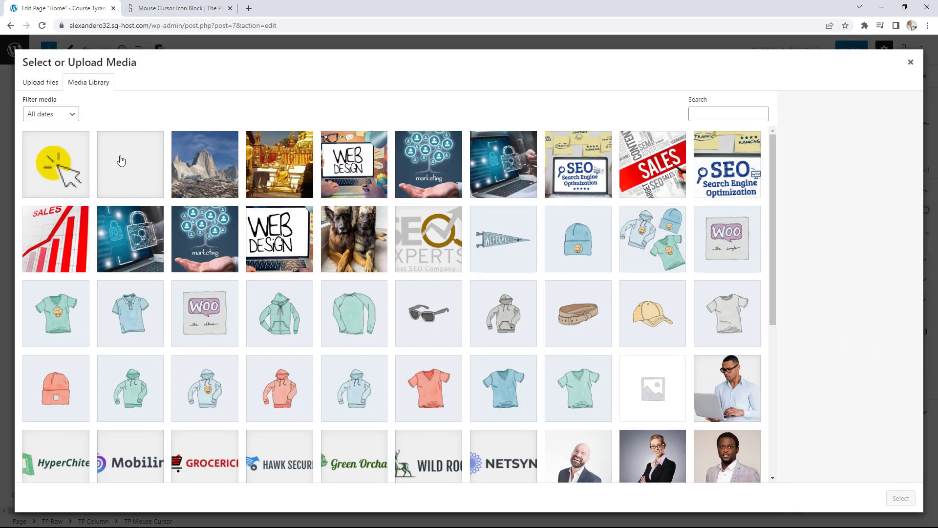
left_click(133, 174)
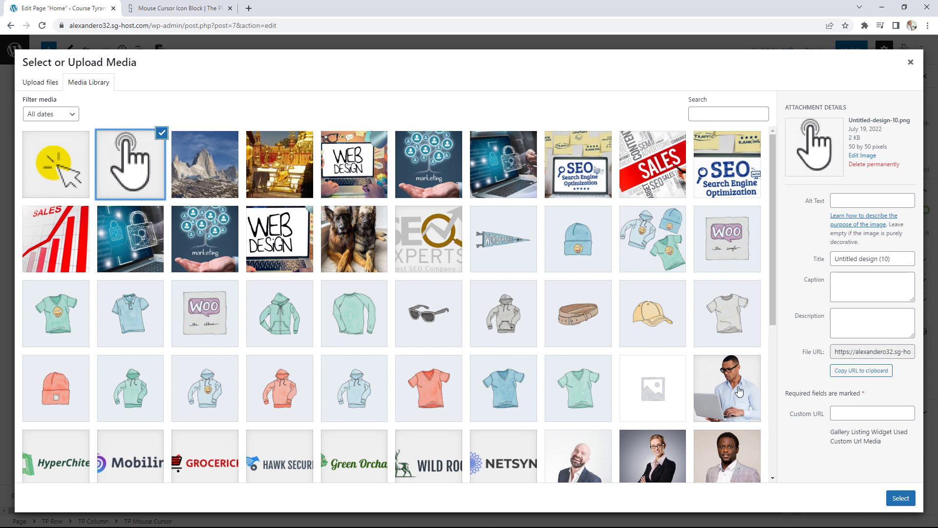
left_click(900, 498)
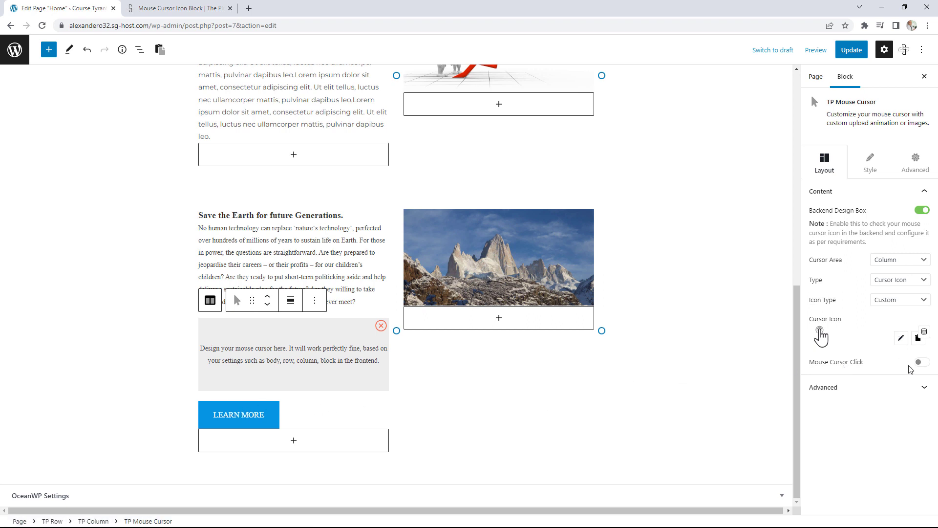
Enable Mouse Cursor Click and use the yellow click-arrow image Untitled-design-11.png as the Cursor Click Icon.
left_click(921, 364)
left_click(870, 410)
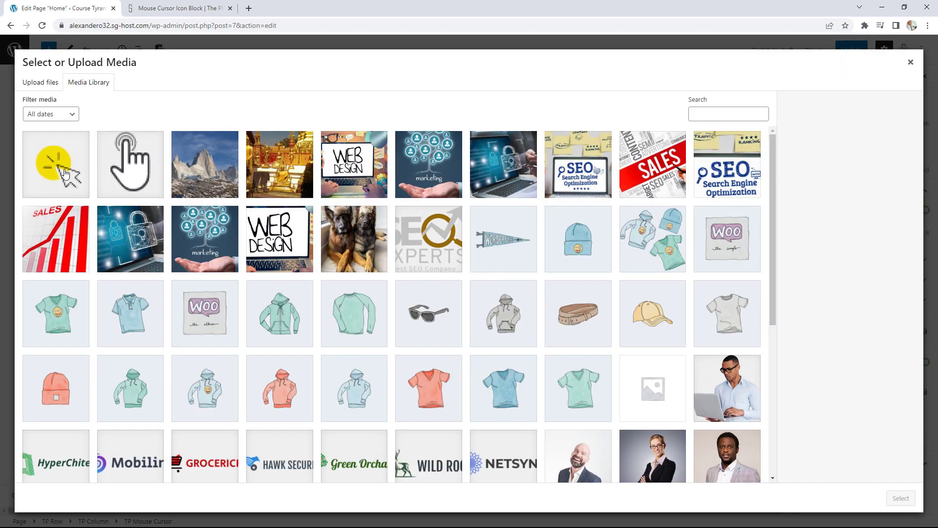
left_click(59, 168)
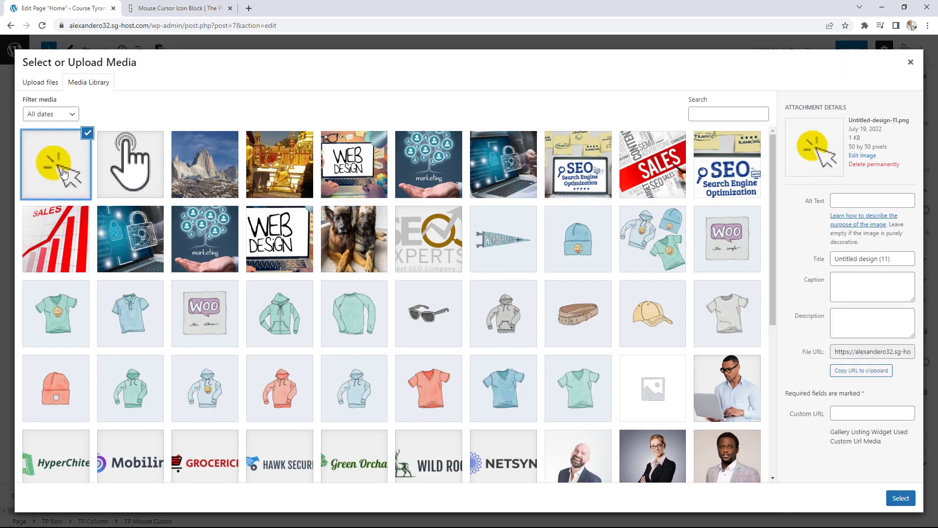
left_click(899, 497)
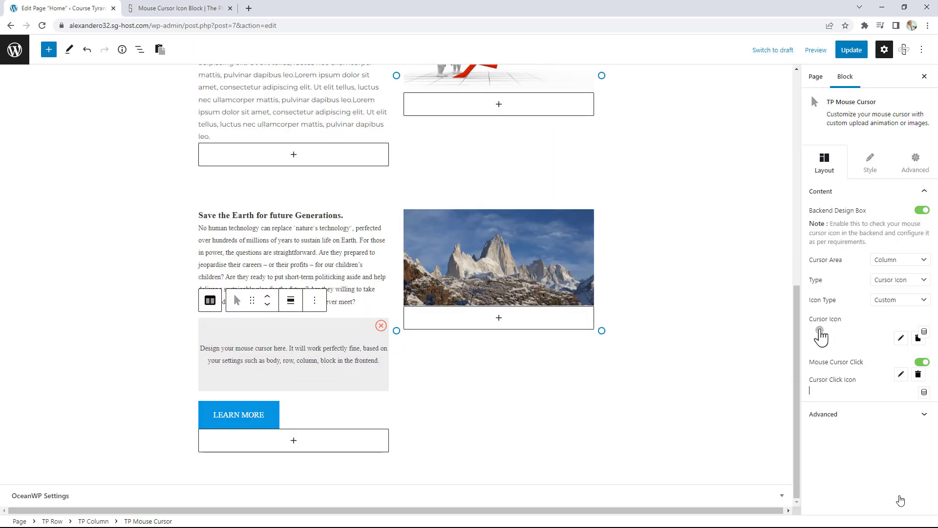
Update the page and test the custom cursor and click icon over the live Save the Earth column.
left_click(851, 49)
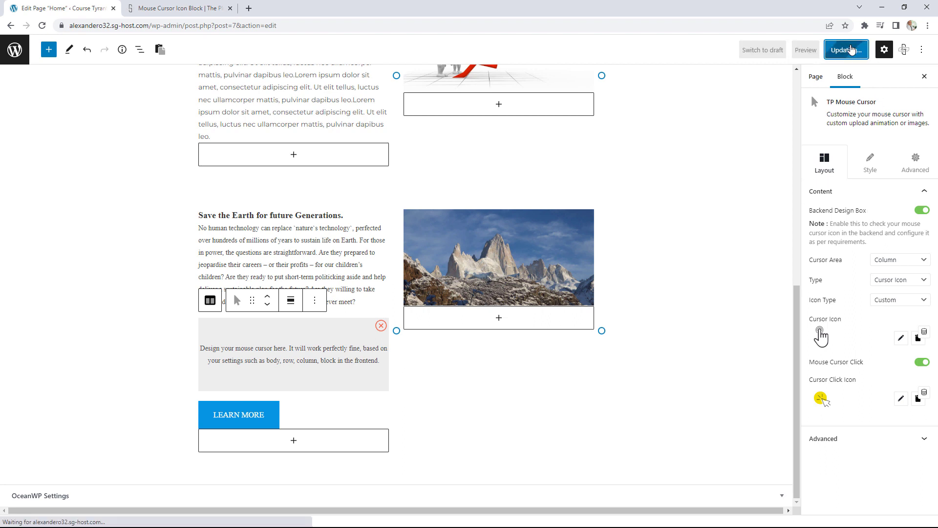
left_click(95, 498)
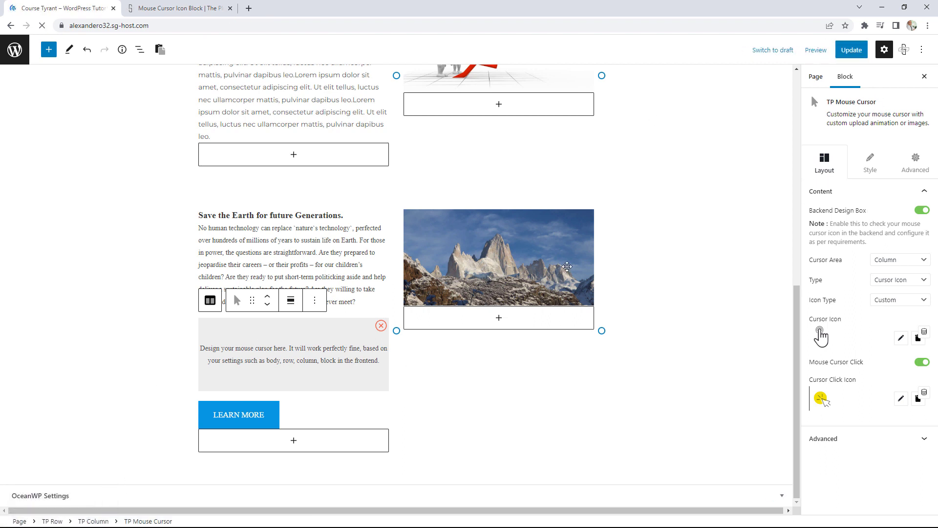
scroll(614, 253, "down", 3)
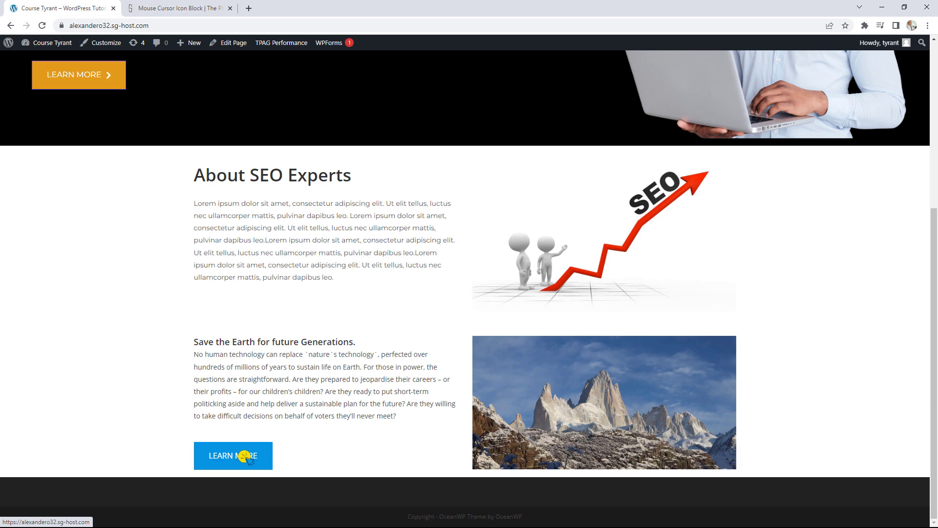
Return to the page editor and move the TP Mouse Cursor block into the column below the mountain image.
left_click(235, 44)
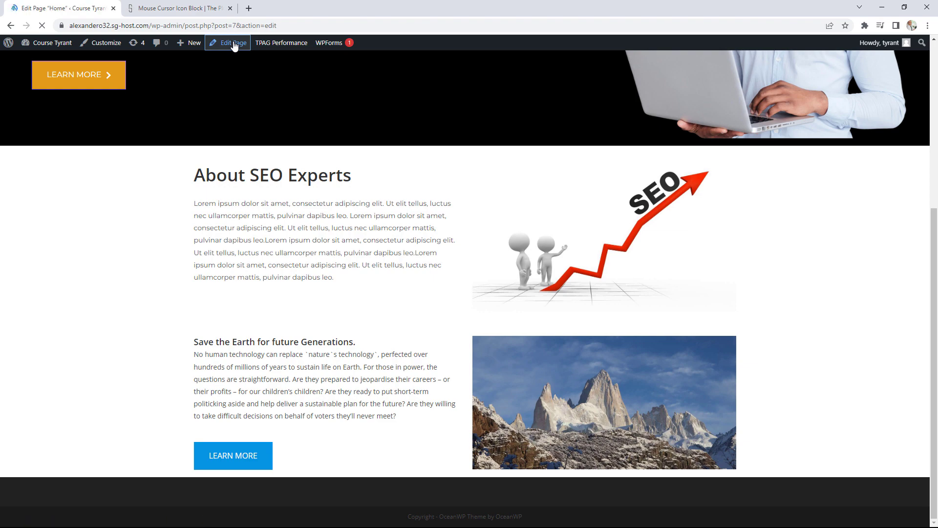
scroll(667, 282, "down", 10)
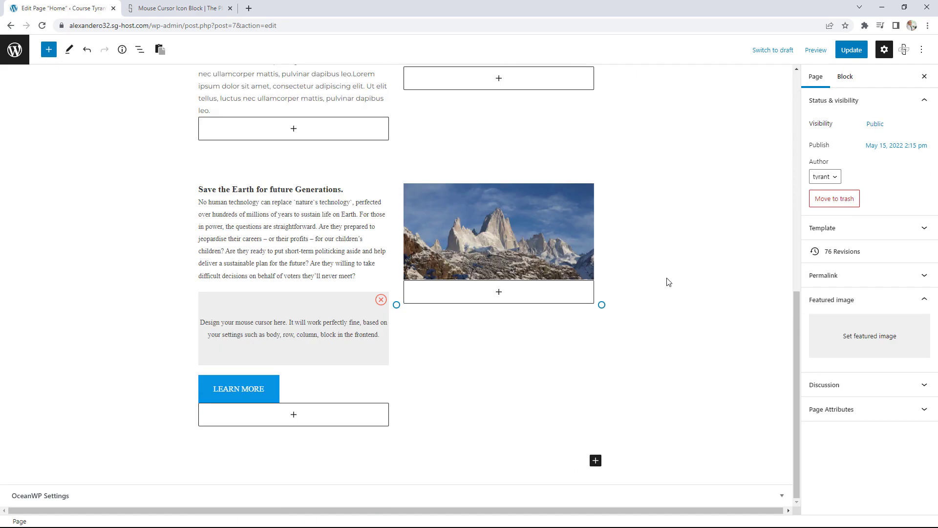
left_click(256, 307)
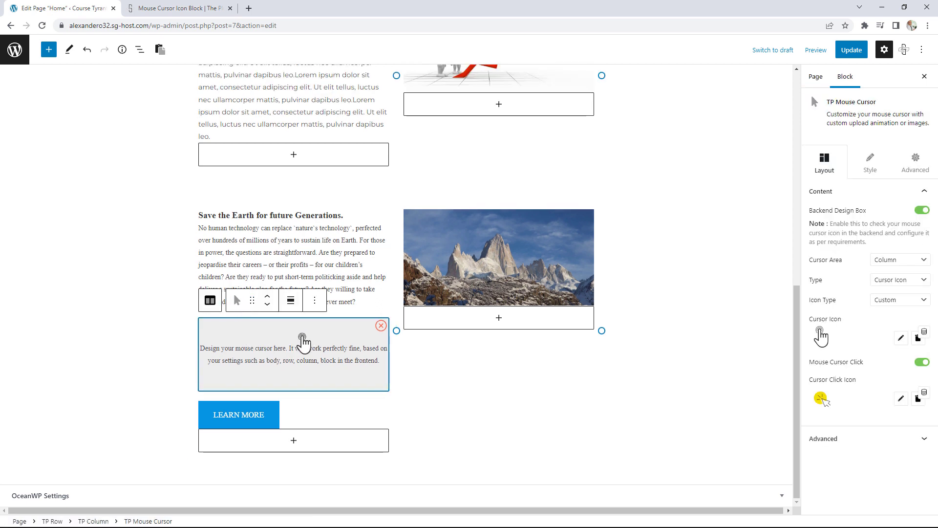
left_click_drag(250, 300, 477, 314)
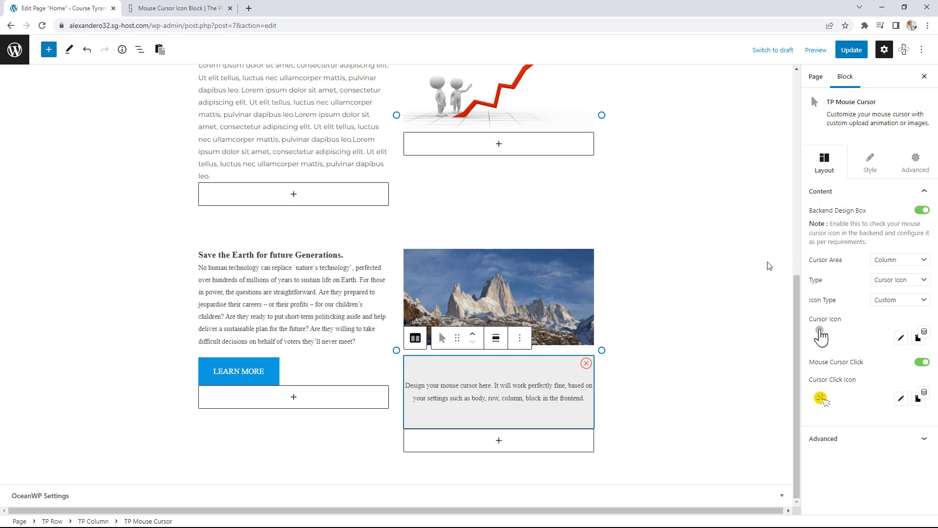
Set the TP Mouse Cursor block's Type to Follow Image and disable Mouse Cursor Click.
left_click(893, 281)
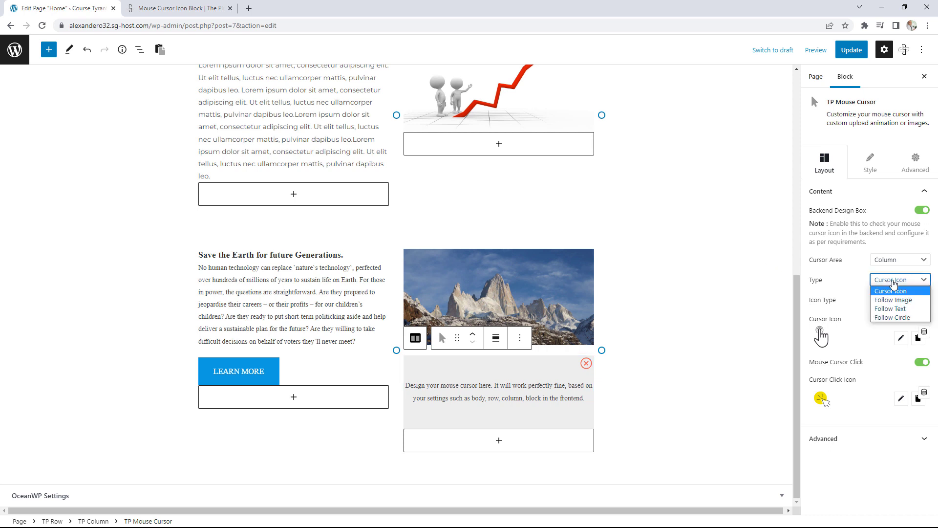
left_click(902, 300)
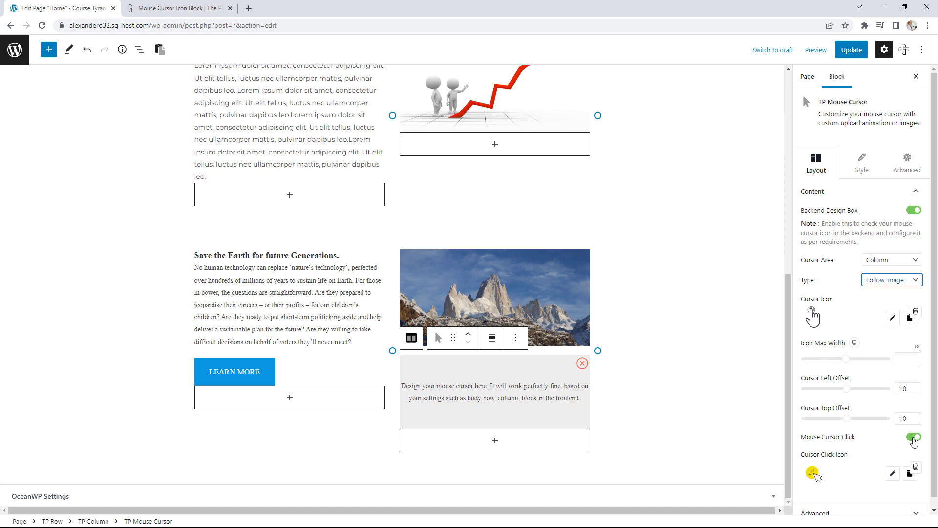
left_click(913, 437)
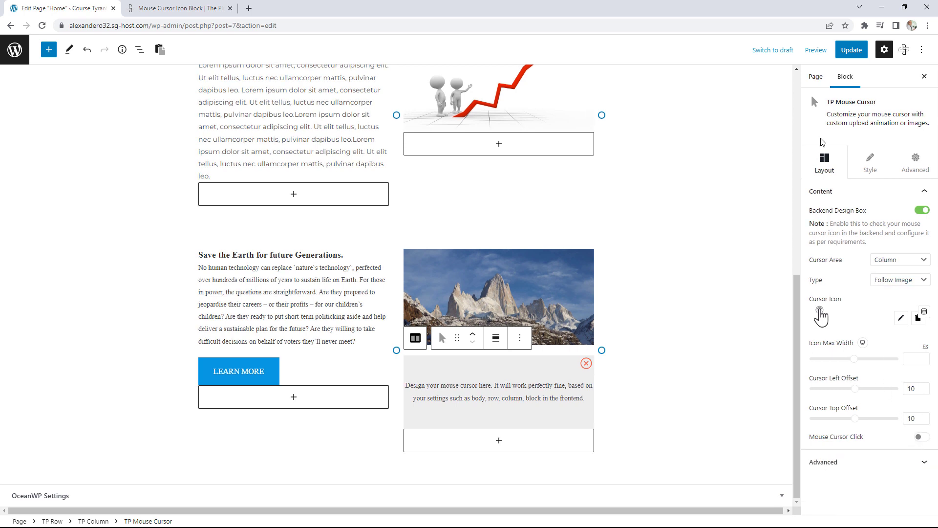
Update the page and check the Follow Image cursor over the mountain image on the live page.
left_click(850, 50)
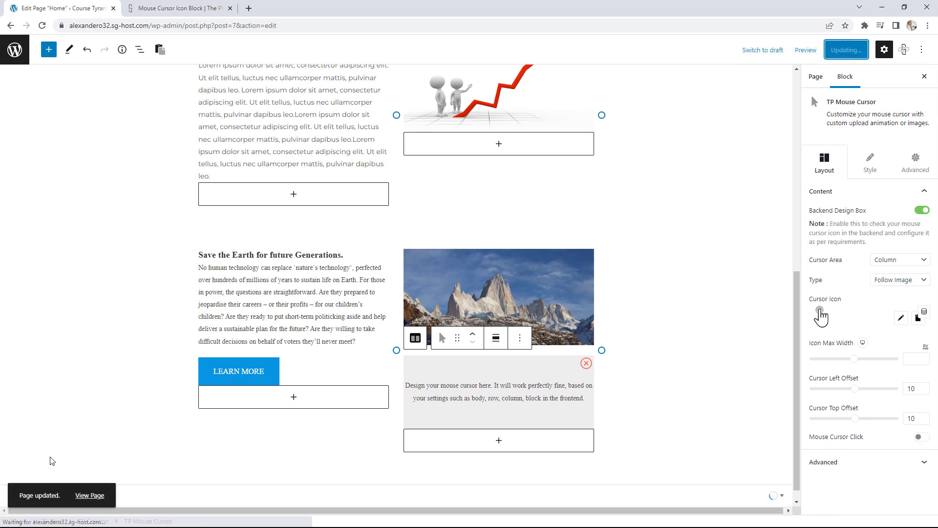
left_click(92, 495)
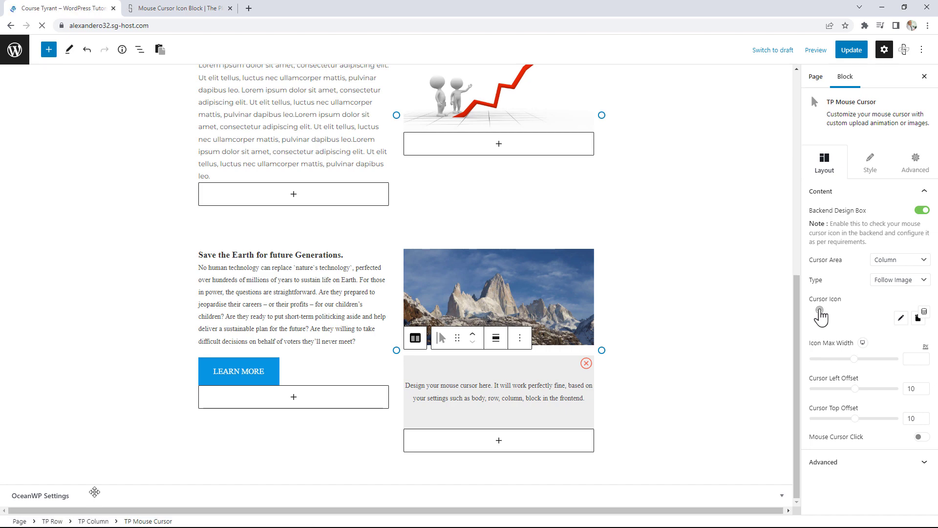
scroll(319, 383, "down", 5)
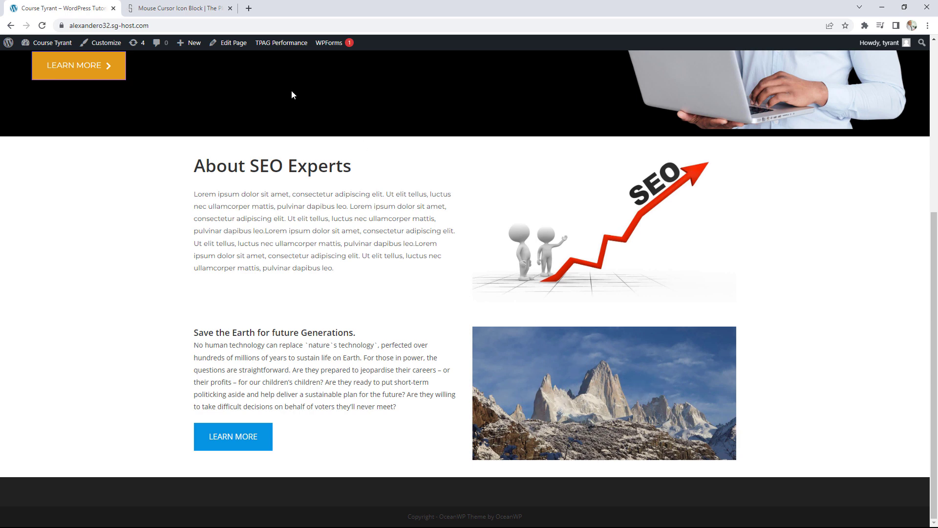
Go back to the page editor, review the TP Mouse Cursor block's Type options, and view the Mouse Cursor Icon Block web page.
left_click(226, 43)
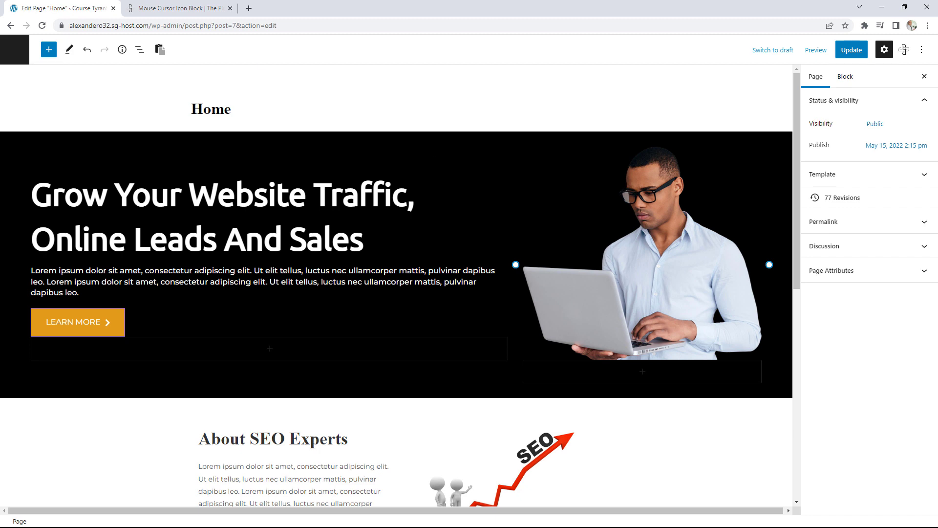
scroll(395, 283, "down", 6)
left_click(476, 309)
left_click(486, 381)
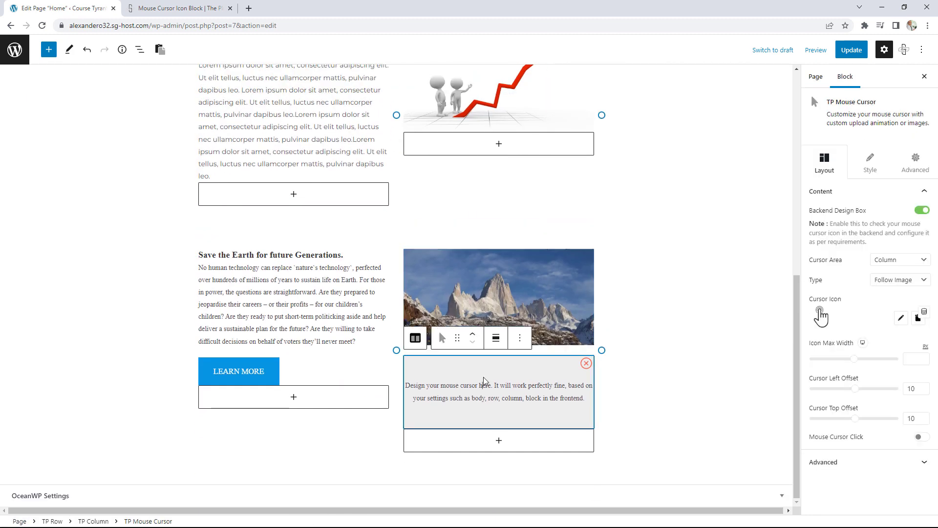
left_click(888, 286)
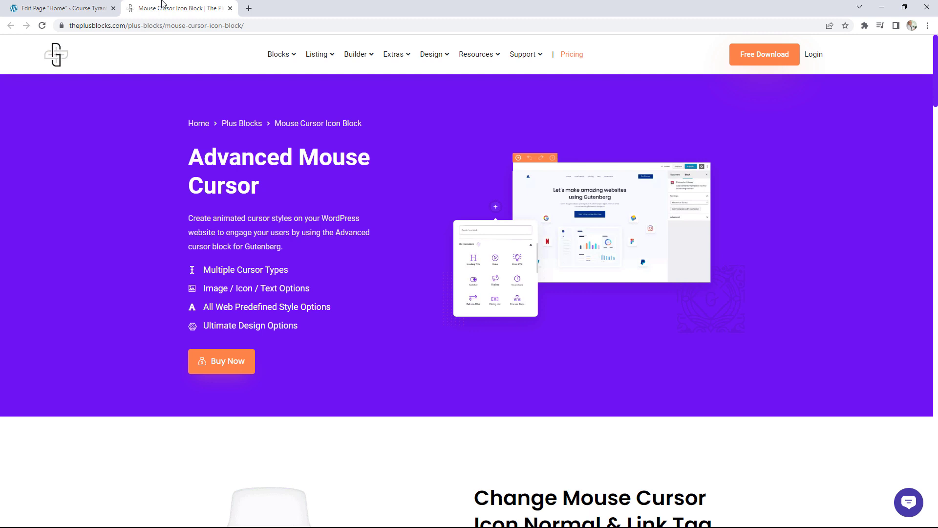
left_click(176, 9)
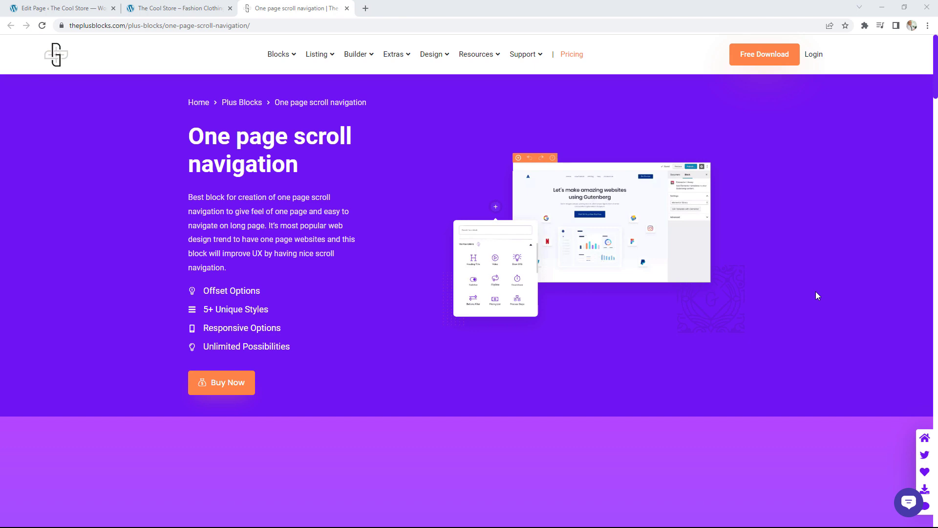
Examine the One page scroll navigation demo page's navigation styles and jump to its welcome section with the home icon.
left_click(935, 66)
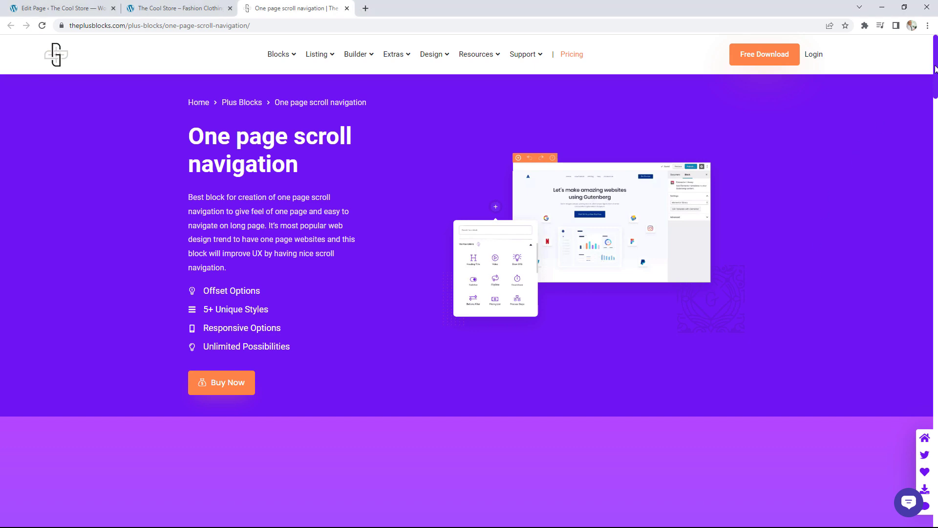
left_click_drag(935, 66, 916, 409)
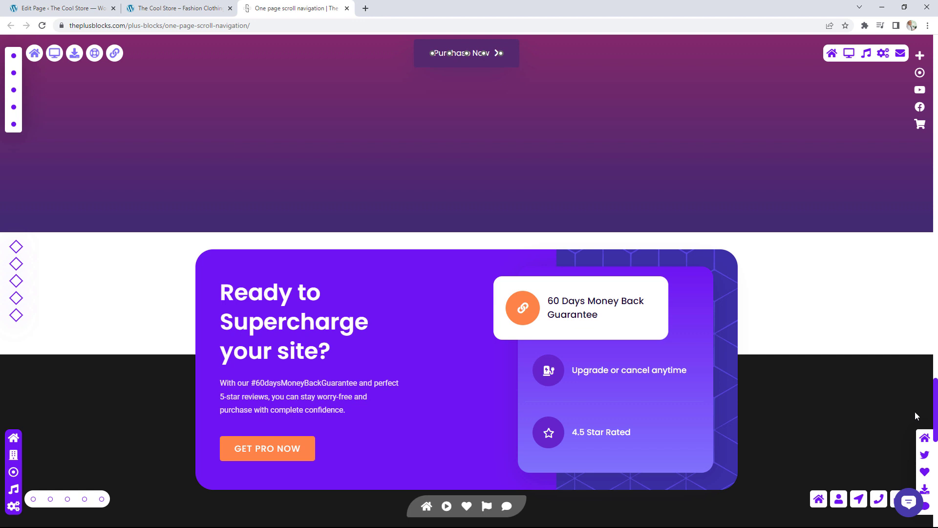
left_click(925, 438)
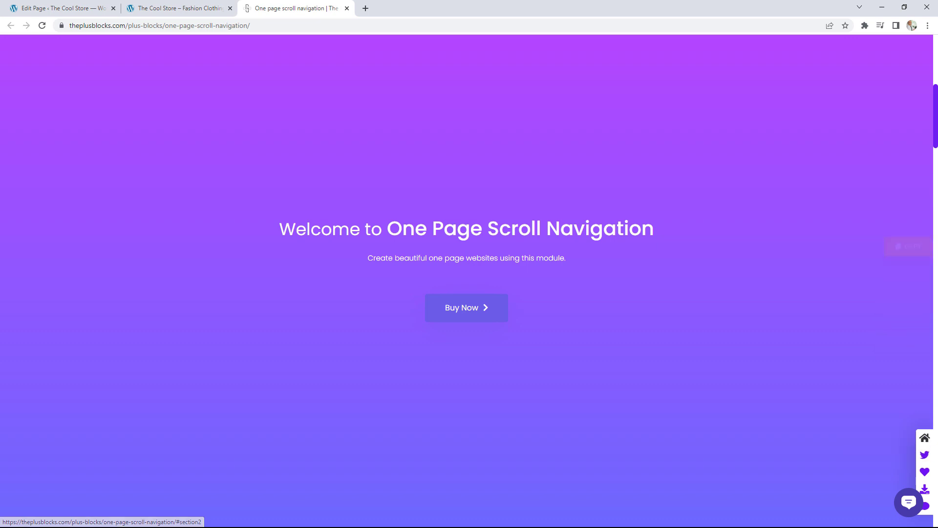
scroll(607, 375, "up", 5)
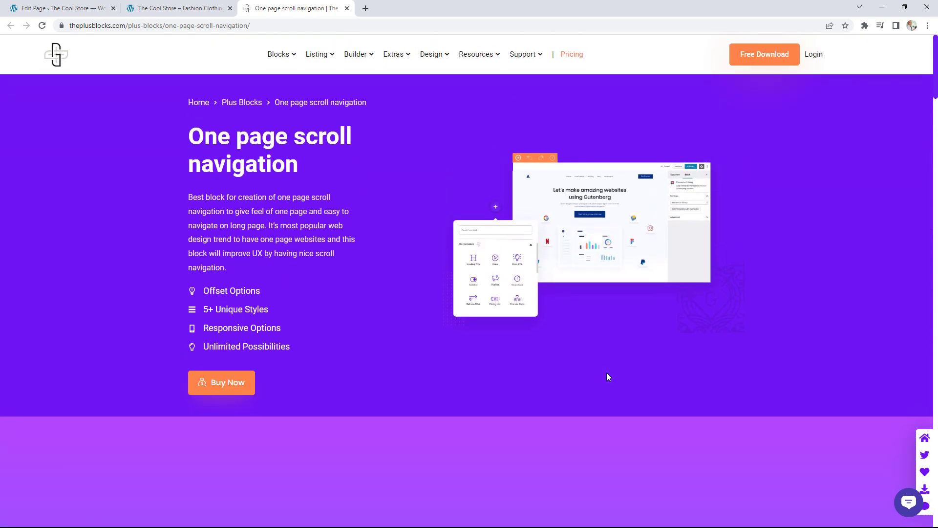
Look through the live Cool Store home page's sections, from the shop banners down to Newest Arrivals.
left_click(185, 8)
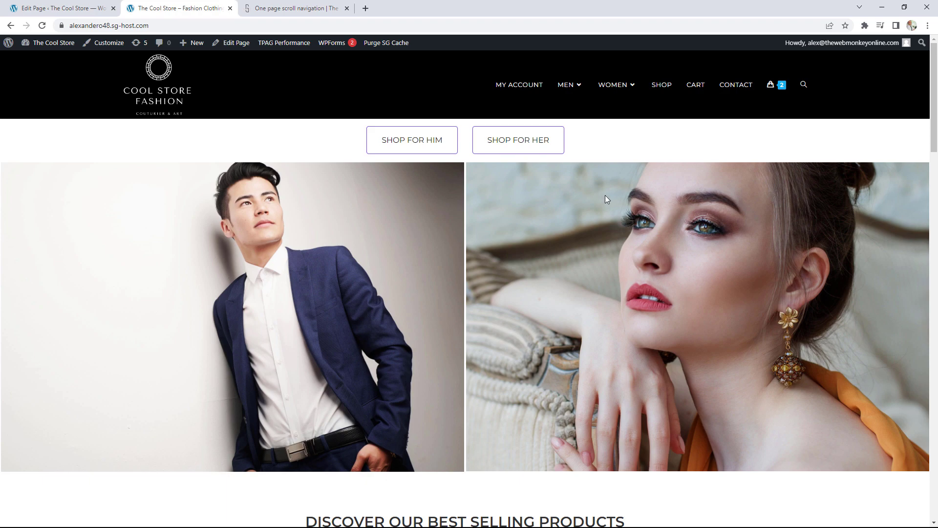
scroll(605, 197, "down", 20)
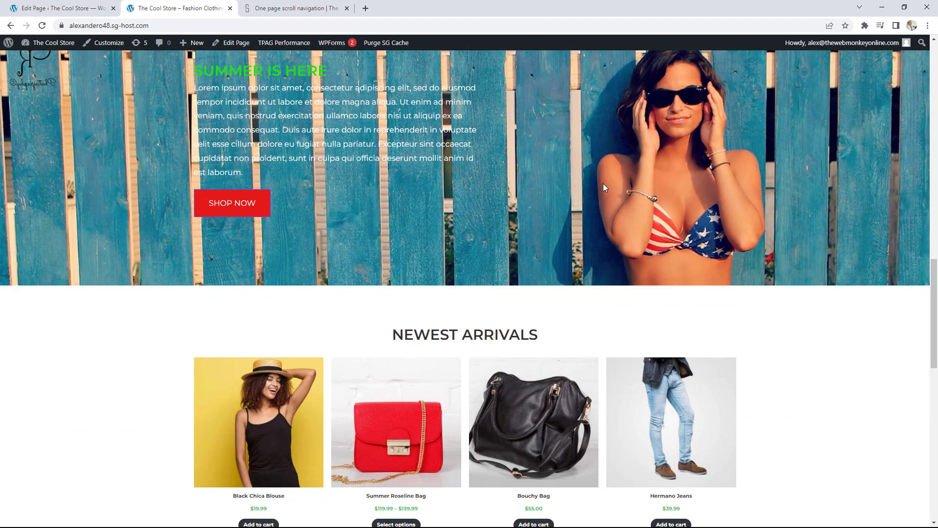
scroll(603, 183, "up", 20)
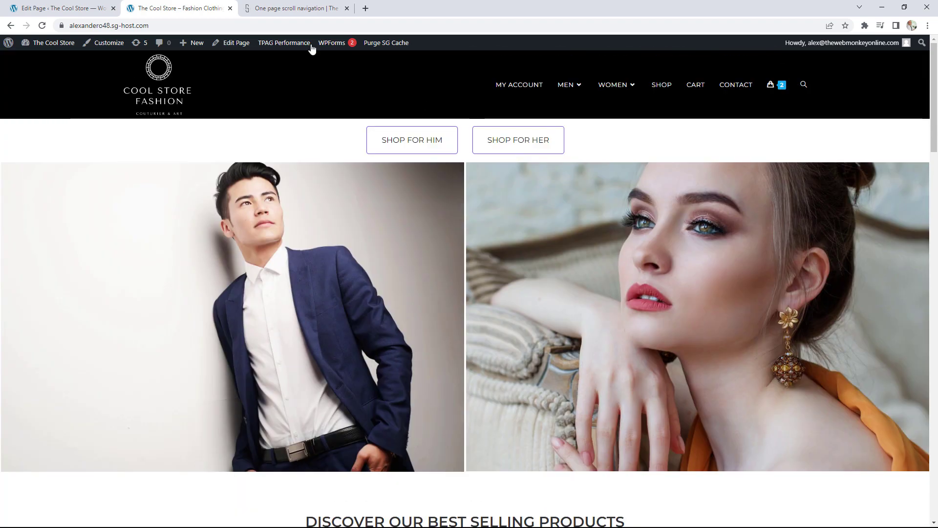
Return to the page editor and check the Custom Id of the row with the Shop for Him and Shop for Her buttons.
left_click(79, 9)
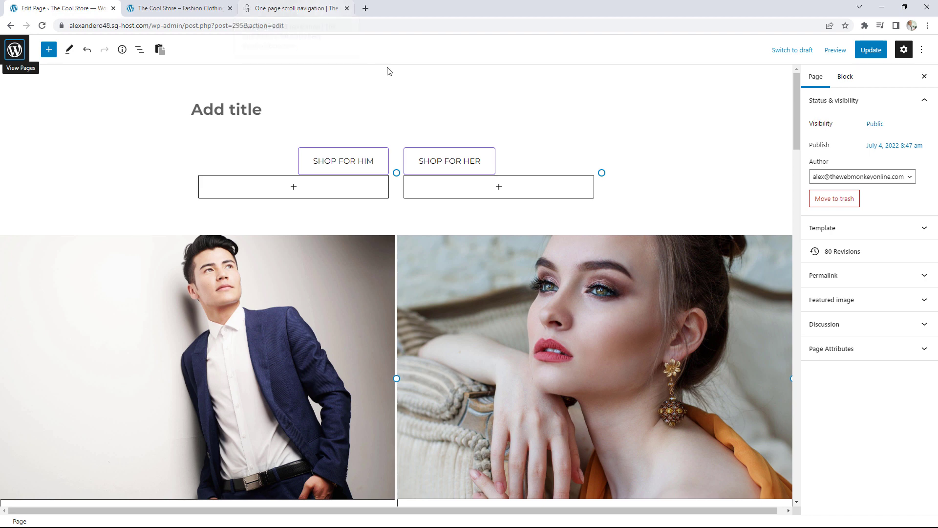
left_click(373, 141)
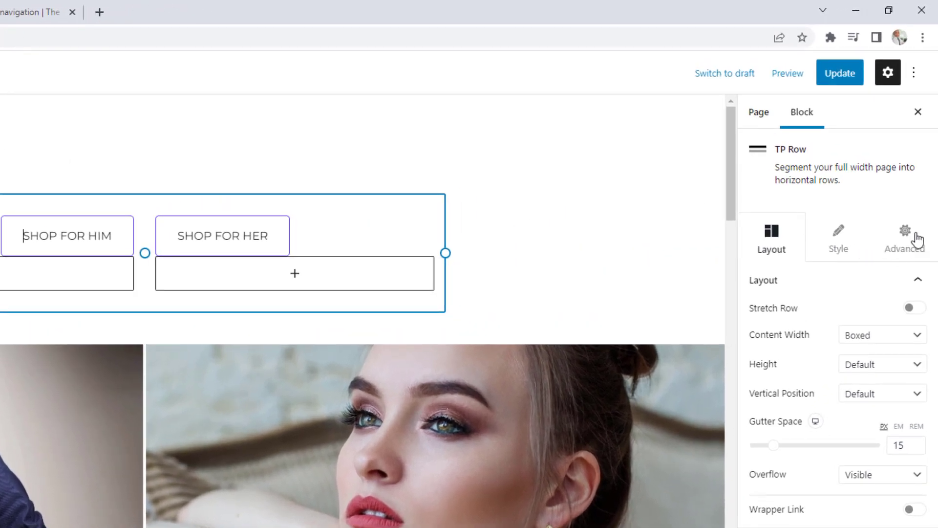
left_click(916, 240)
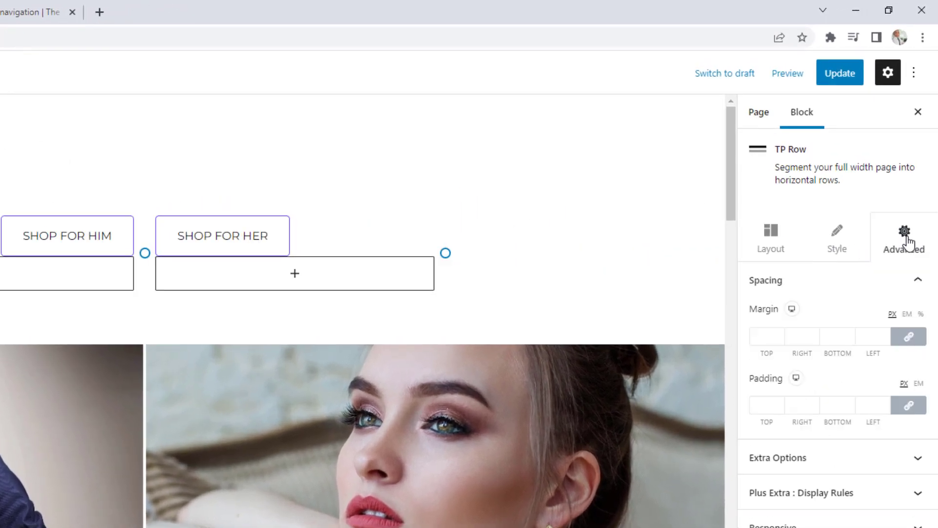
left_click(795, 461)
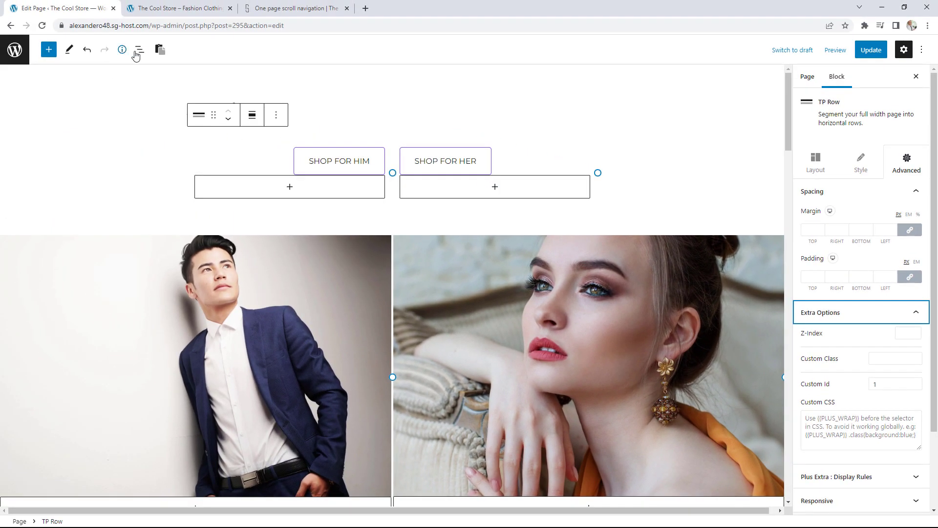
Check the Custom Id of the row with the two model photos and of the black Accountability row.
left_click(144, 51)
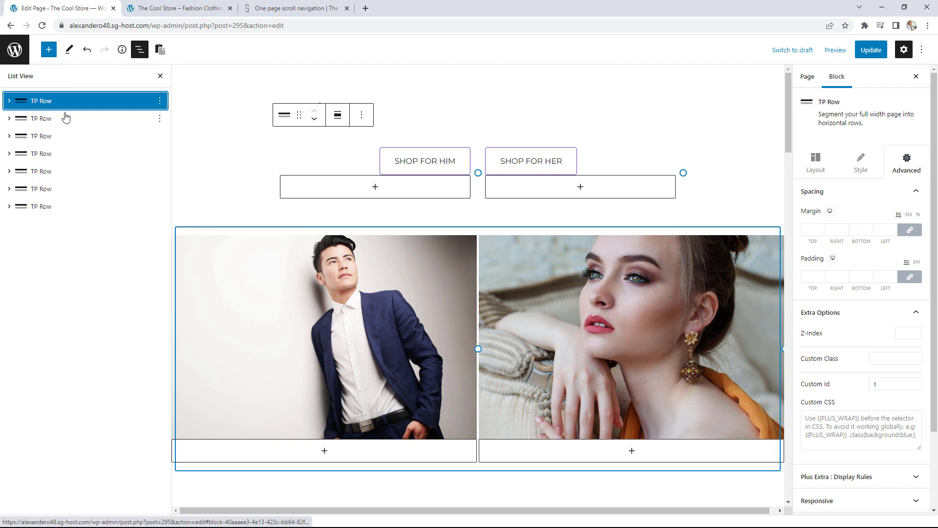
left_click(42, 120)
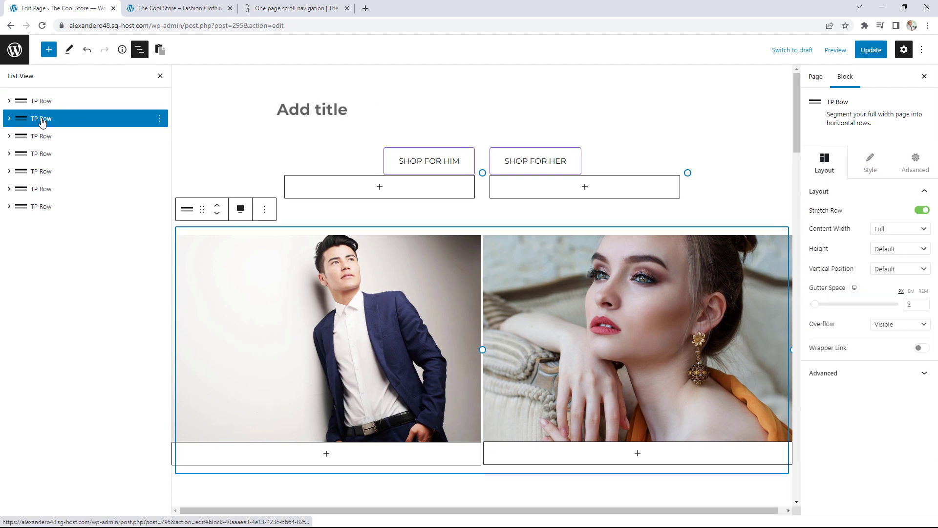
left_click(911, 168)
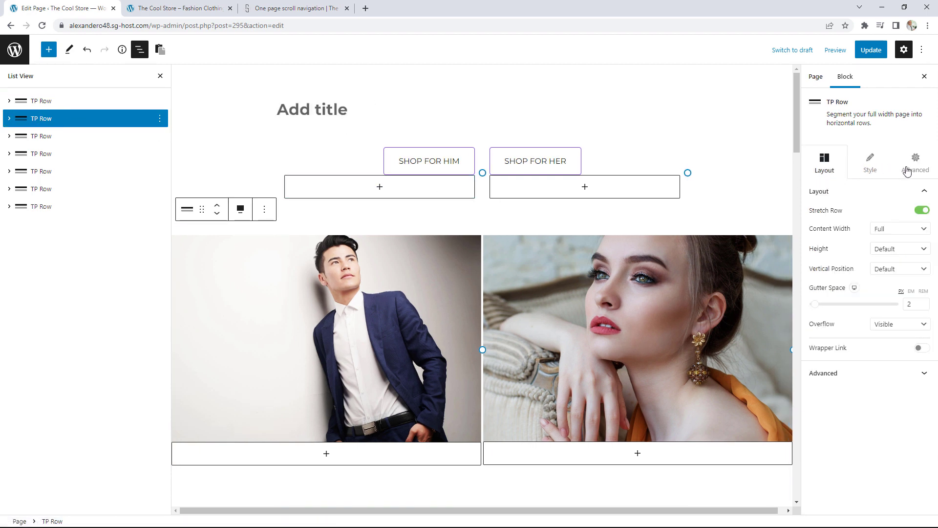
left_click(844, 312)
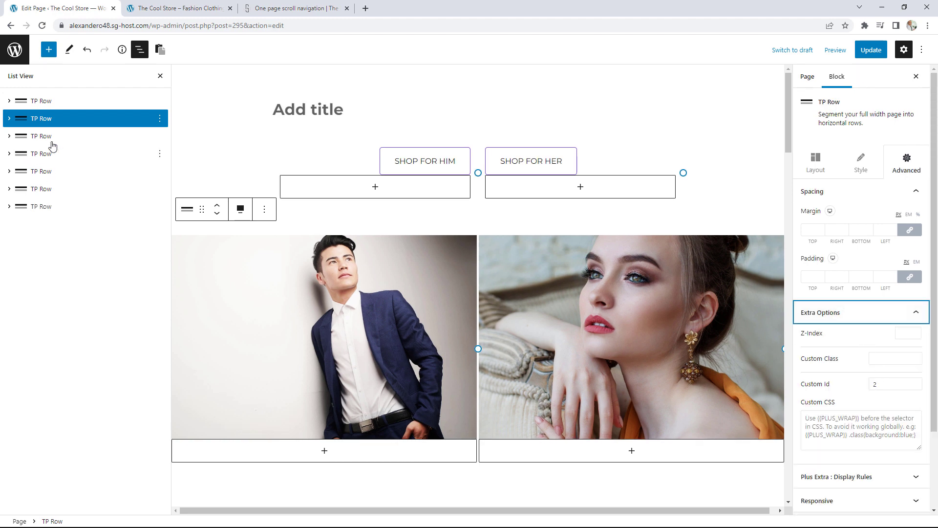
left_click(41, 190)
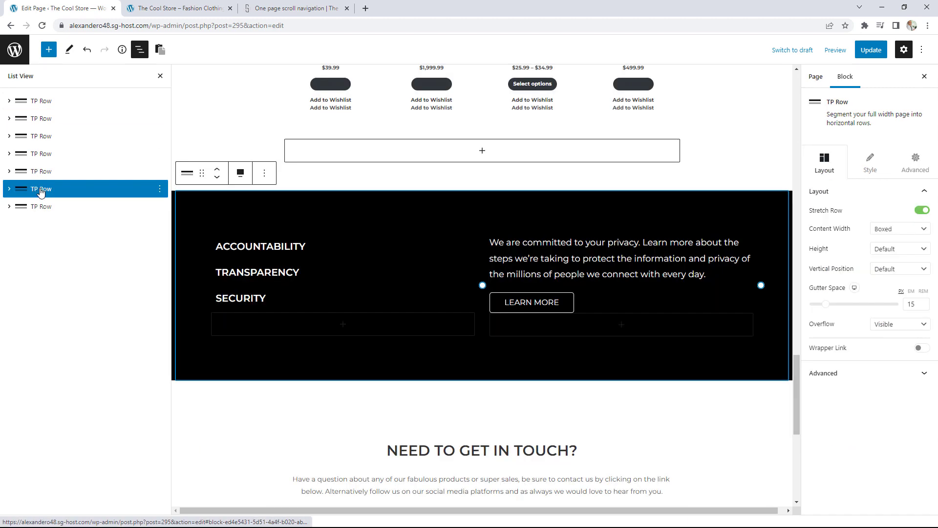
left_click(915, 166)
left_click(866, 318)
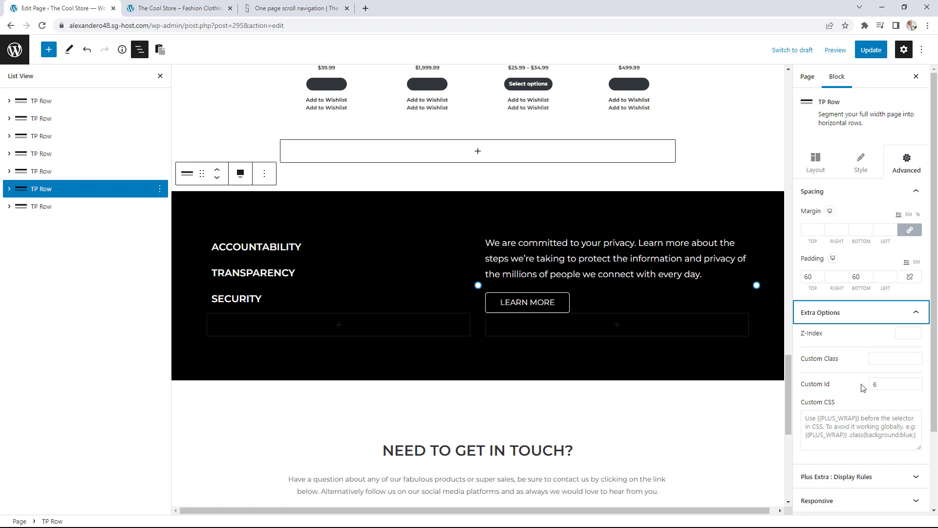
left_click(159, 77)
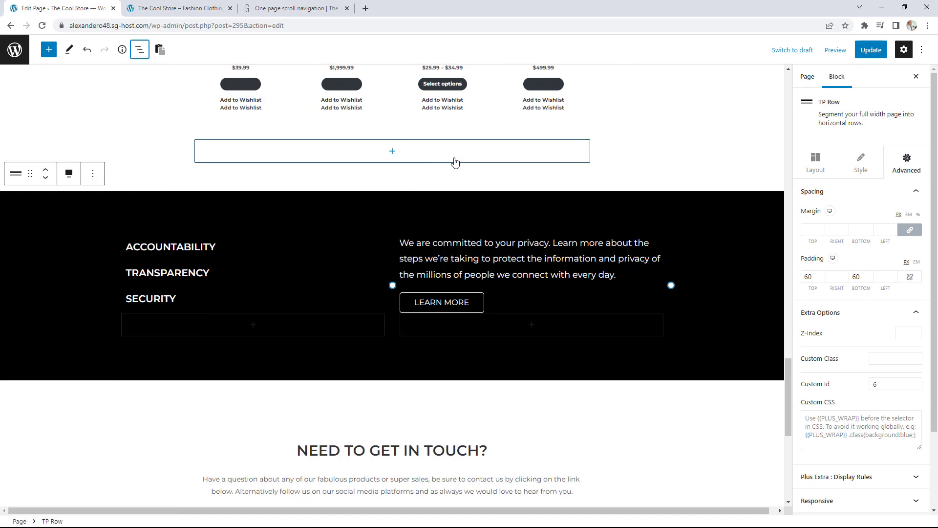
Insert a TP Scroll Navigation block below the Need to Get in Touch row.
scroll(455, 161, "down", 7)
left_click(491, 295)
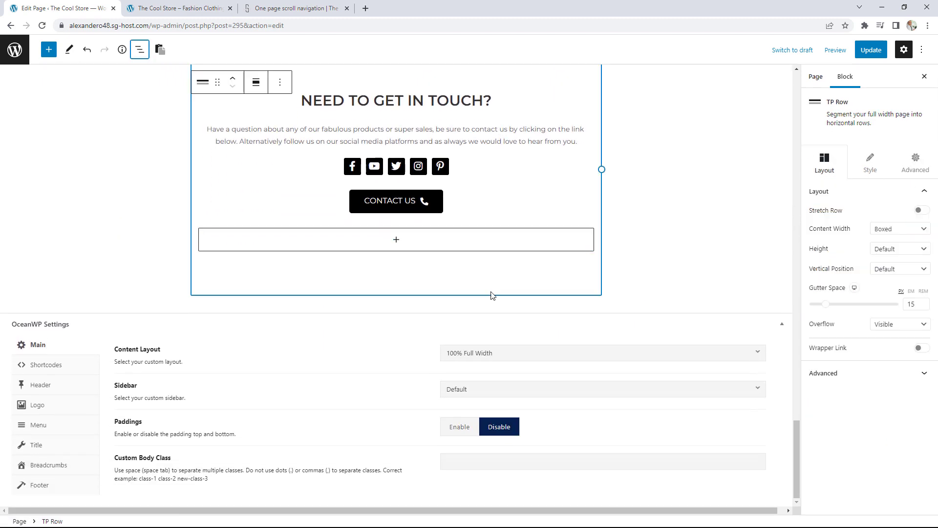
left_click(556, 308)
left_click(595, 316)
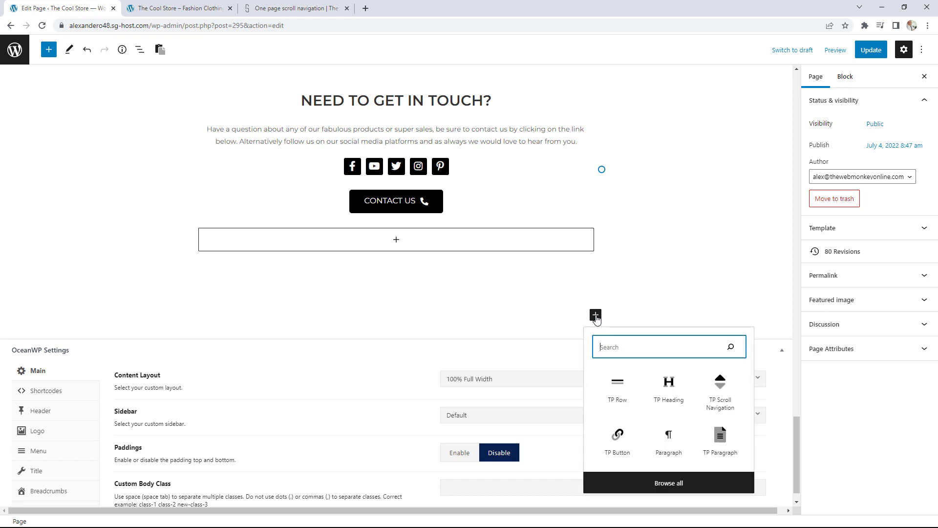
left_click(721, 402)
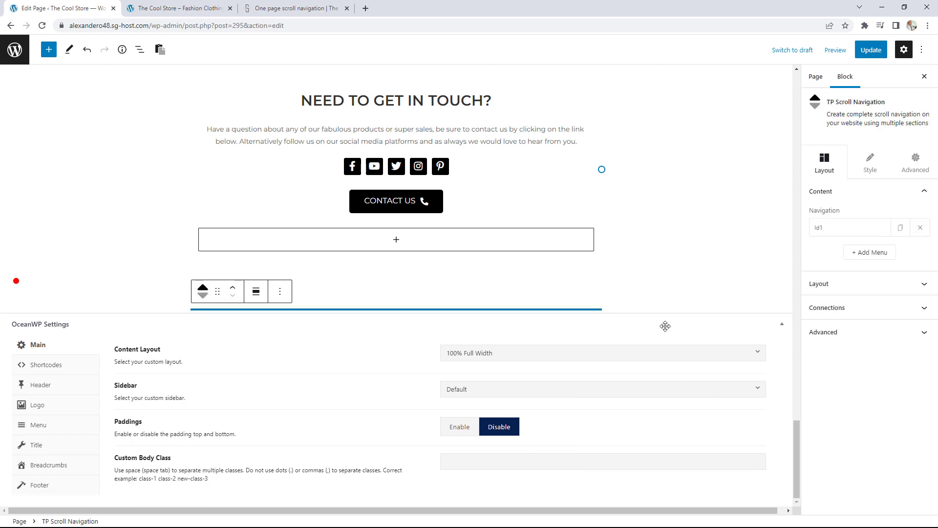
Set the Section Id of the scroll navigation's first menu item to 1.
left_click(841, 231)
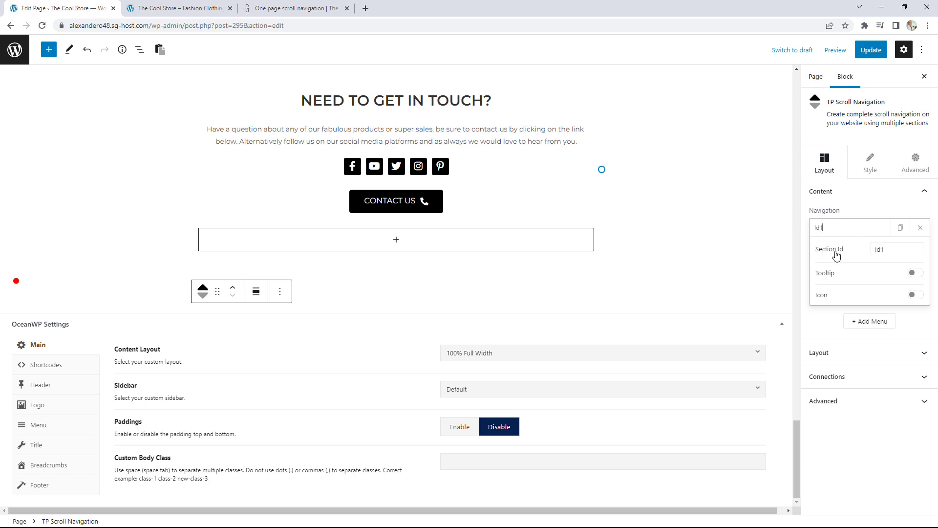
left_click(888, 251)
type("1")
left_click(846, 231)
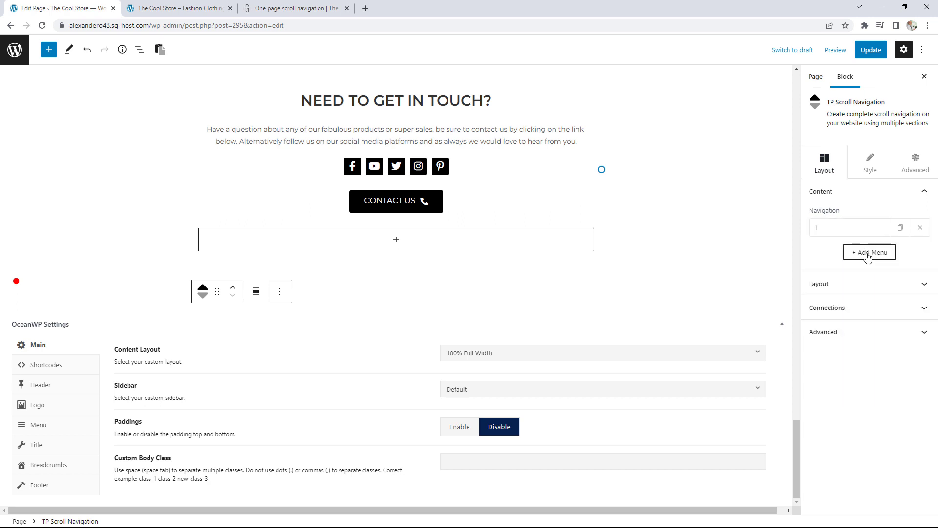
Add a second menu item to the scroll navigation with Section Id 2.
left_click(868, 255)
left_click(865, 254)
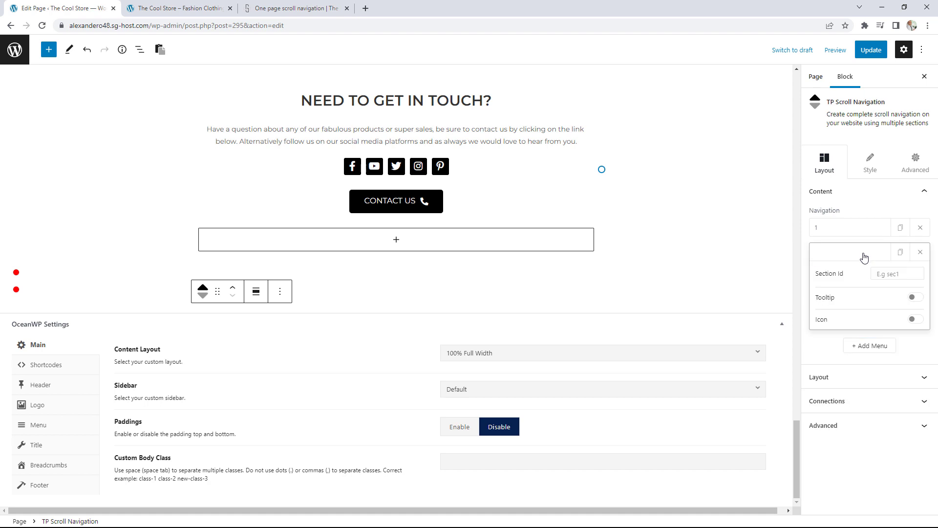
left_click(885, 273)
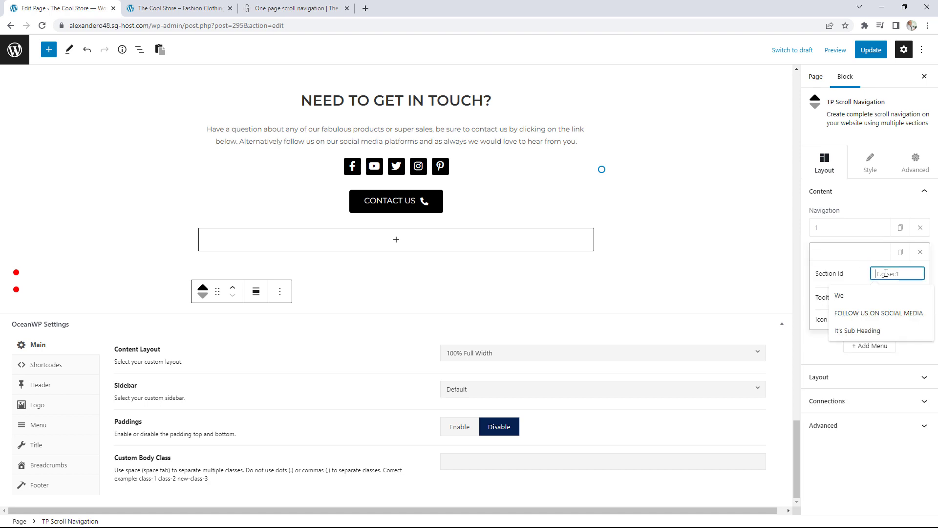
type("2")
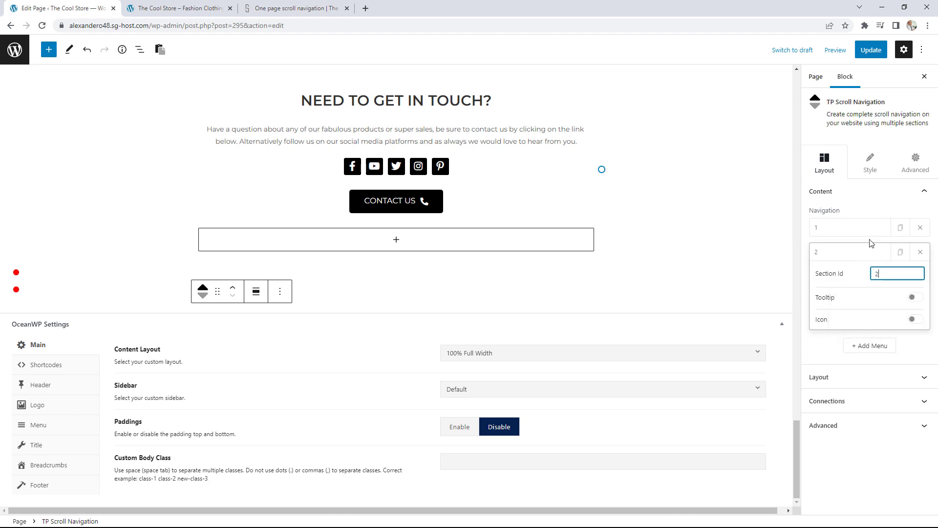
Enable the tooltip on the first navigation item and title it Home.
left_click(816, 238)
left_click(852, 232)
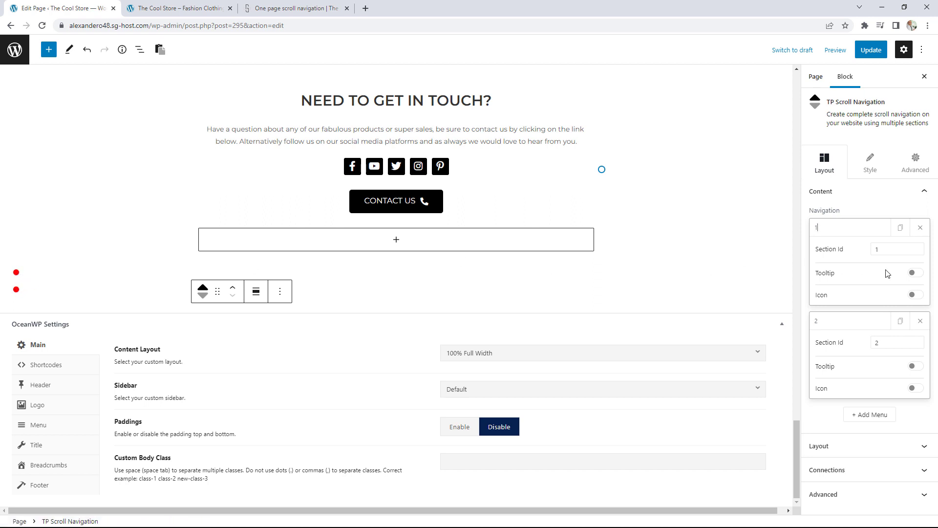
left_click(911, 272)
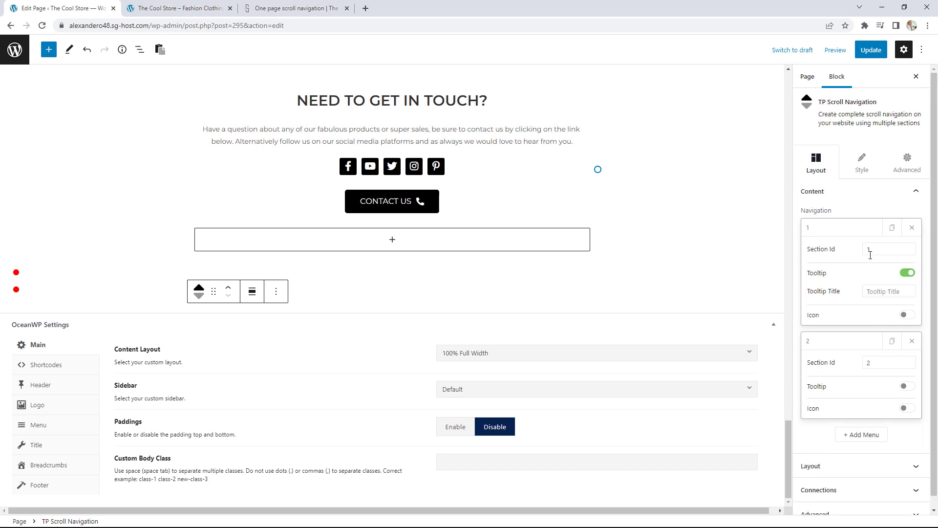
left_click(885, 291)
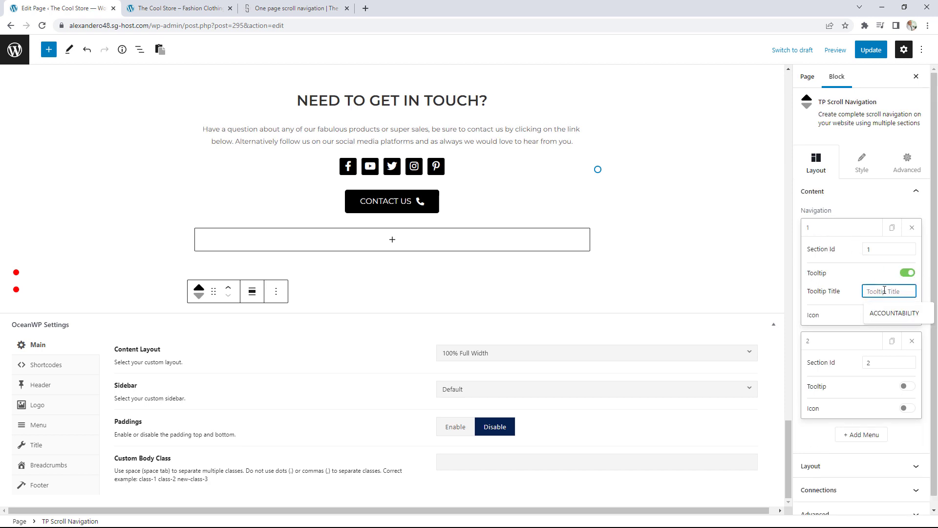
type("Home")
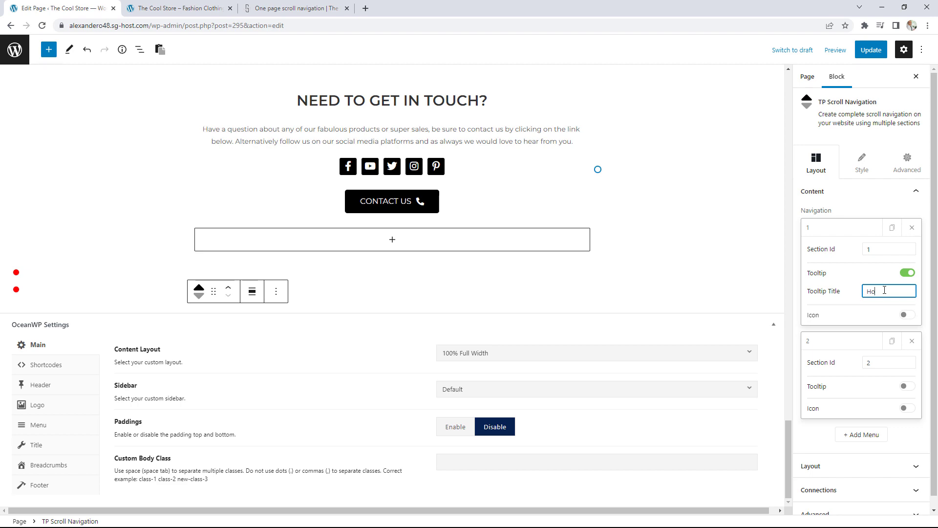
left_click(840, 229)
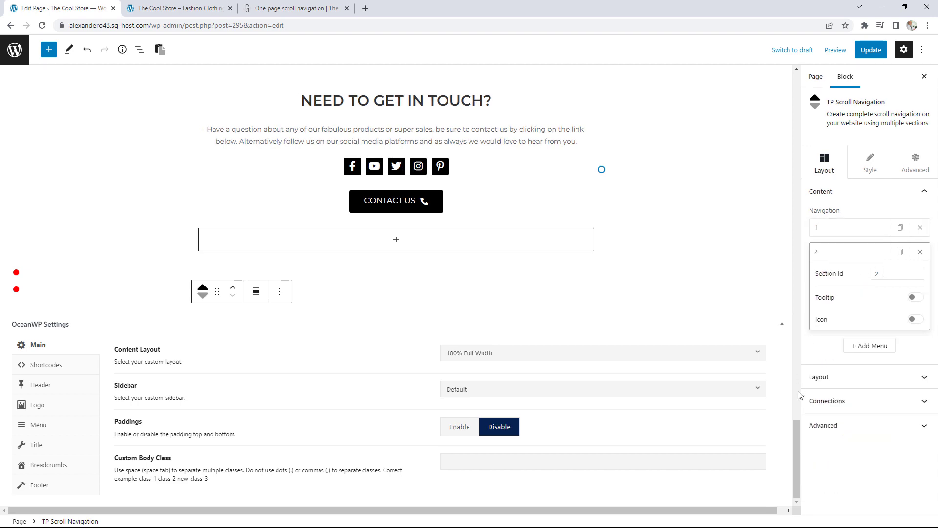
Enable the tooltip on the second navigation item and title it Models.
mouse_move(794, 409)
left_mouse_down()
mouse_move(782, 90)
mouse_move(787, 423)
left_mouse_up()
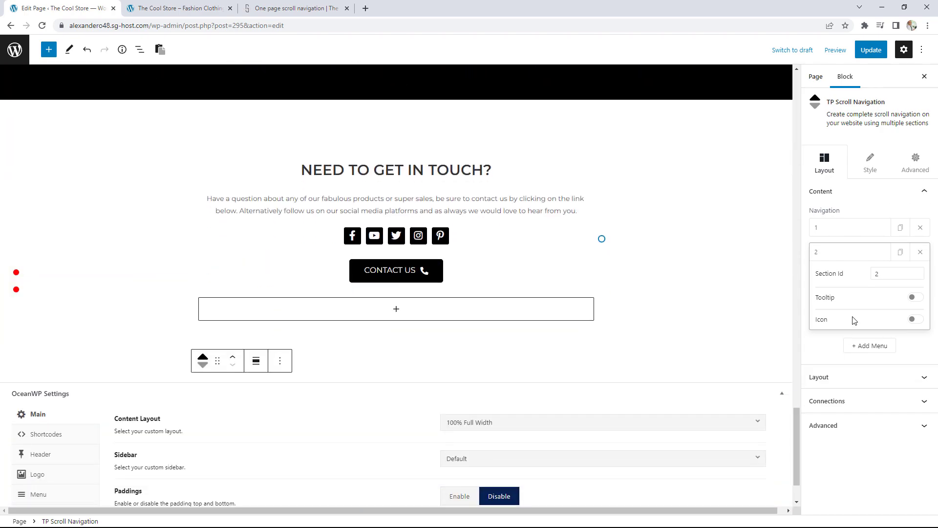
left_click(914, 297)
left_click(895, 314)
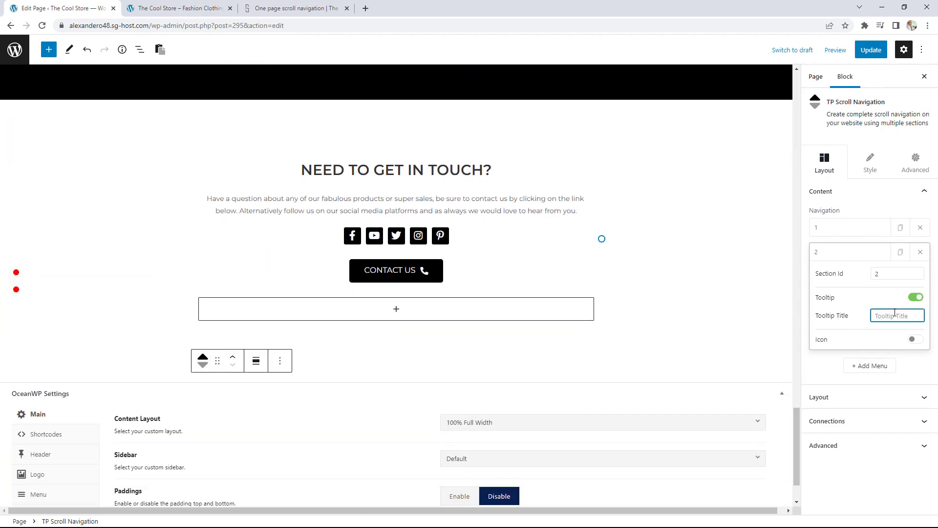
type("Models")
left_click(829, 258)
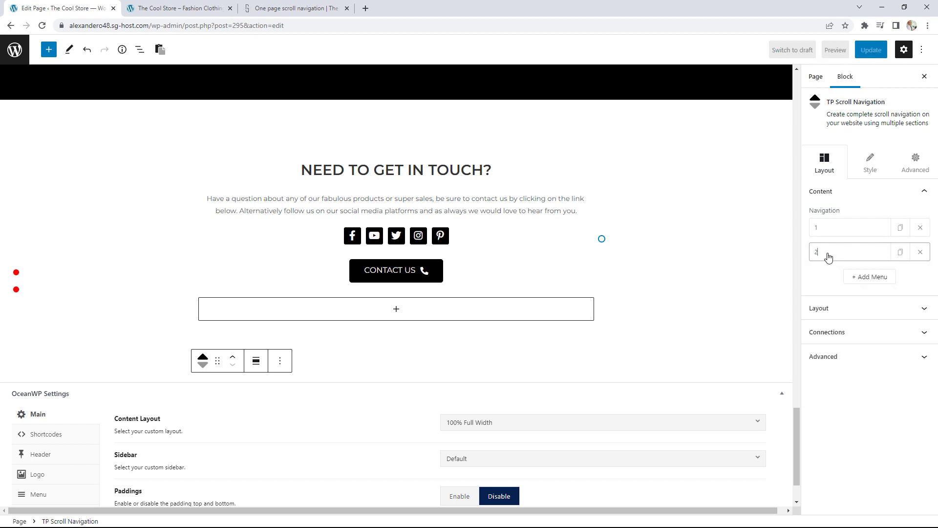
Add a third menu item to the scroll navigation with Section Id 3.
left_click(864, 276)
left_click(856, 280)
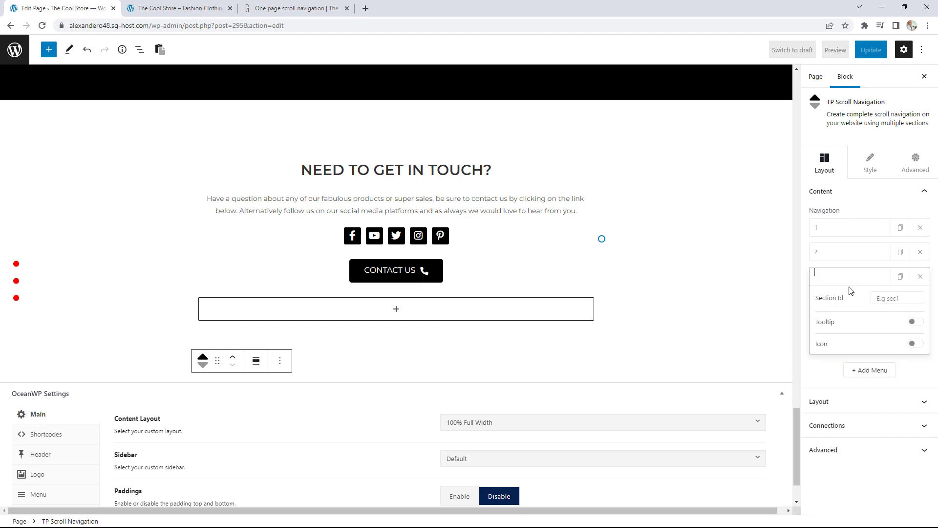
left_click(885, 297)
type("3")
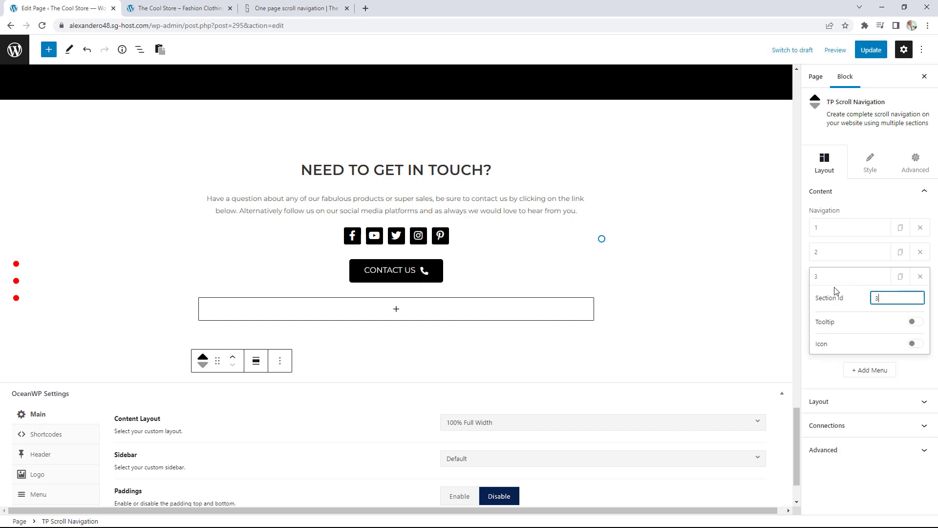
Enable the tooltip on the third navigation item and title it Best Sellers.
left_click_drag(796, 414, 791, 155)
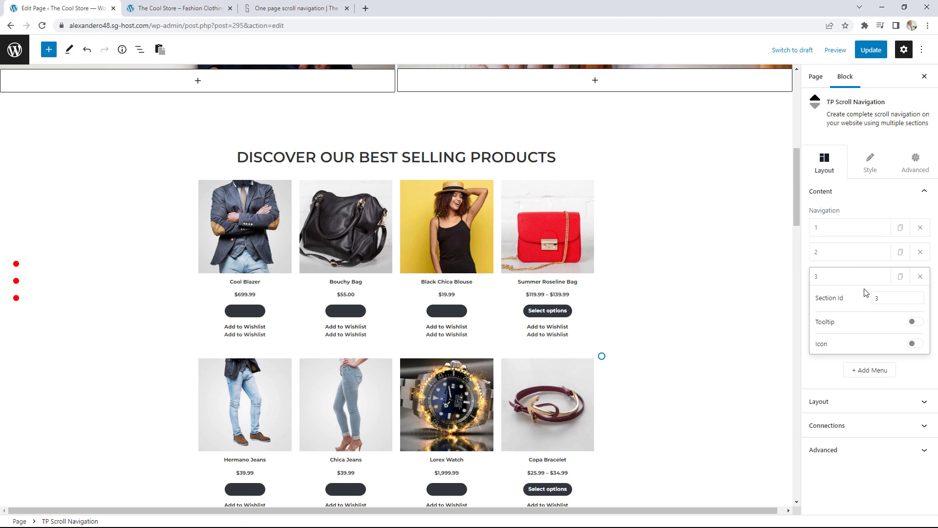
left_click(912, 321)
left_click(889, 339)
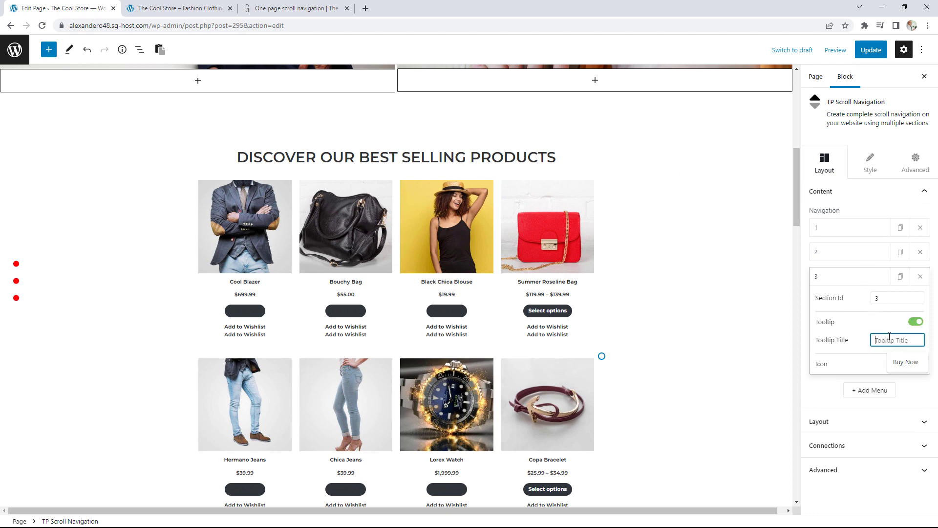
type("Best")
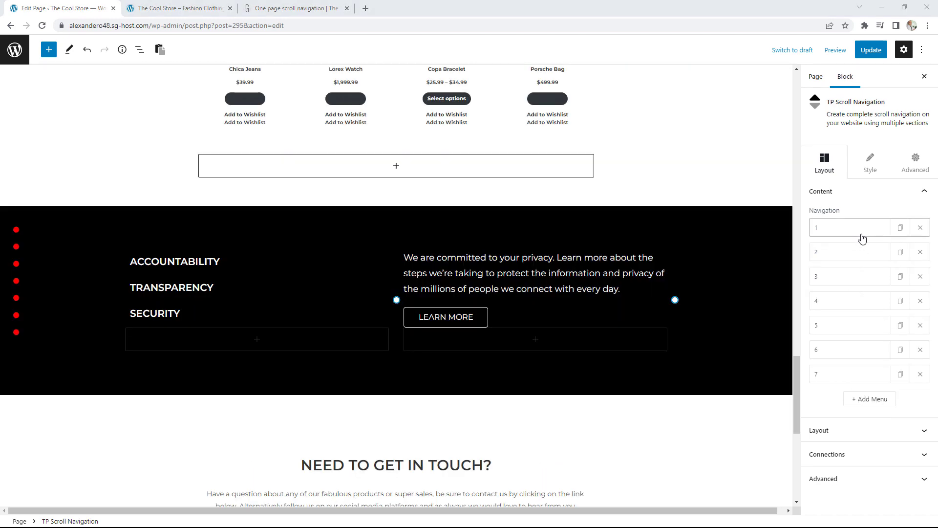
Review the Section Id and tooltip settings of the third, fourth and fifth navigation items.
left_click(860, 277)
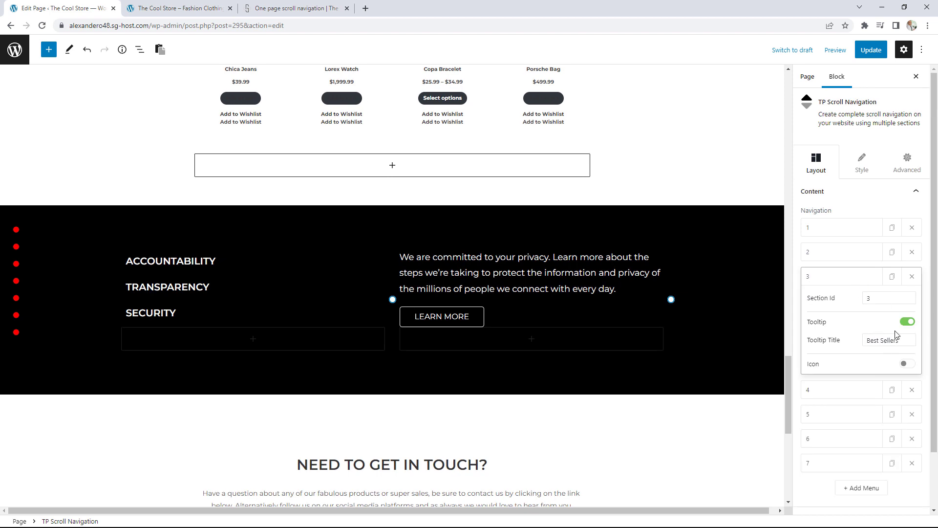
left_click(850, 279)
left_click(845, 303)
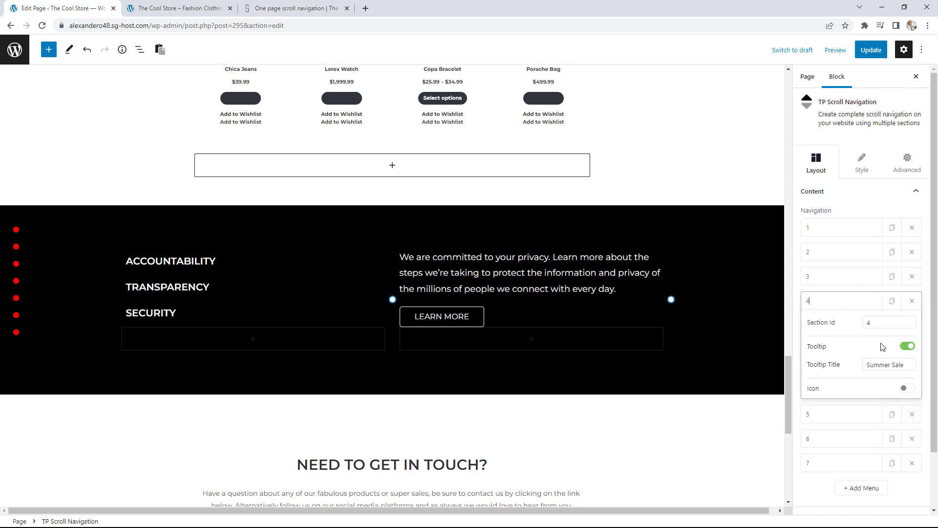
left_click(851, 305)
left_click(850, 327)
left_click(852, 327)
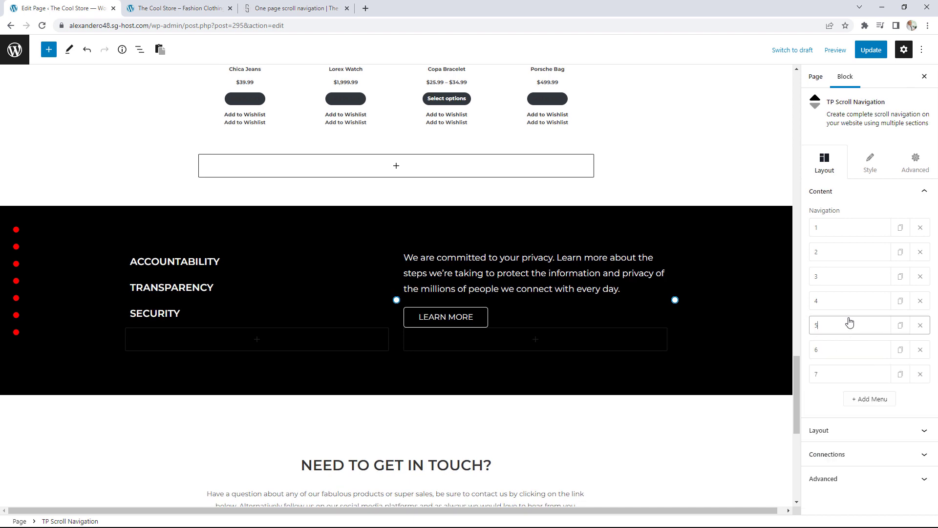
Review the settings of the sixth and seventh navigation items and update the page.
left_click(856, 351)
left_click(845, 353)
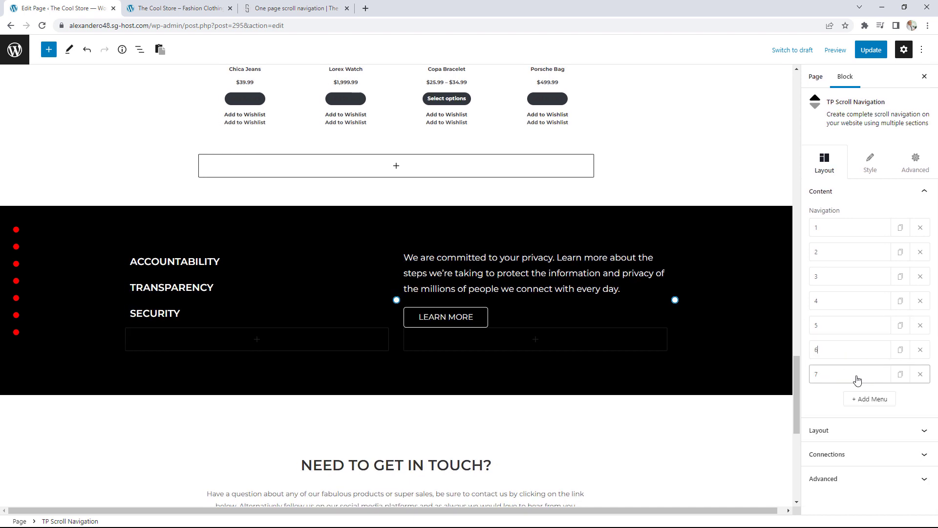
left_click(857, 376)
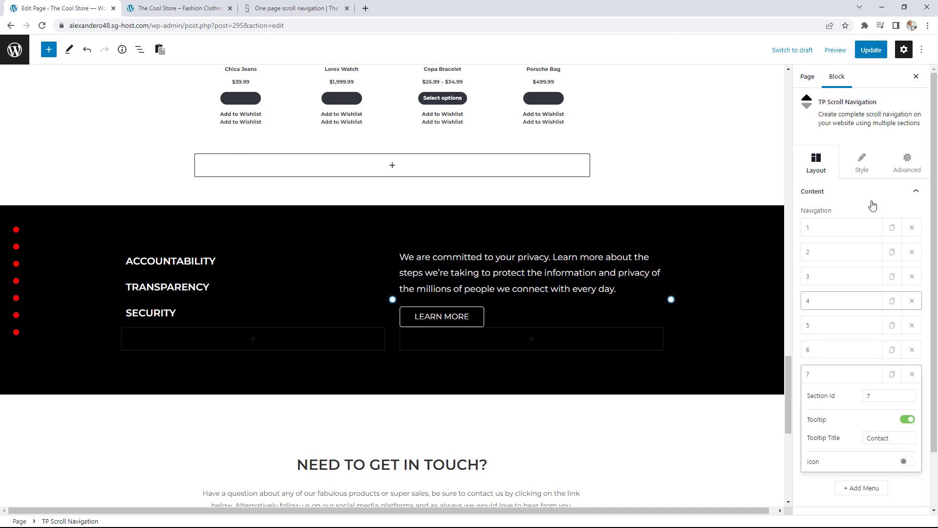
left_click(870, 54)
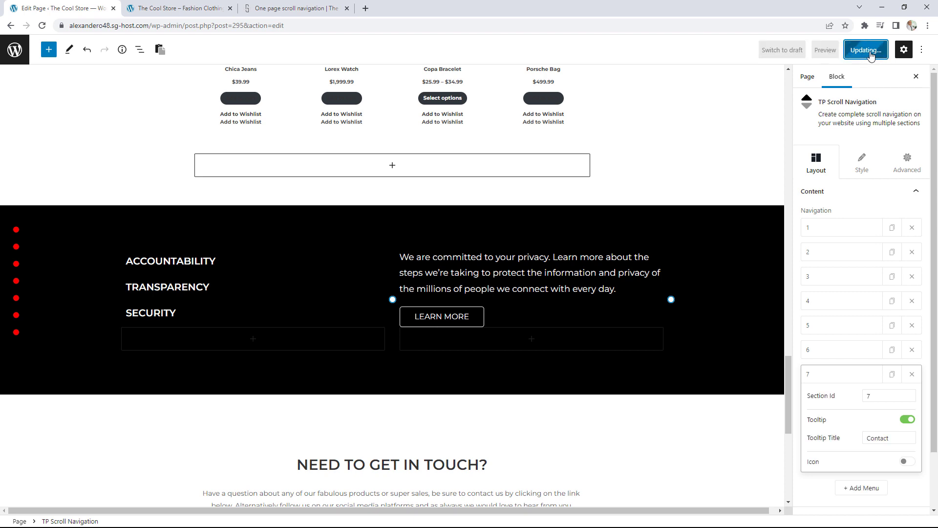
Reload the live store page and test the scroll navigation by jumping to the Privacy and Best Sellers sections.
left_click(185, 4)
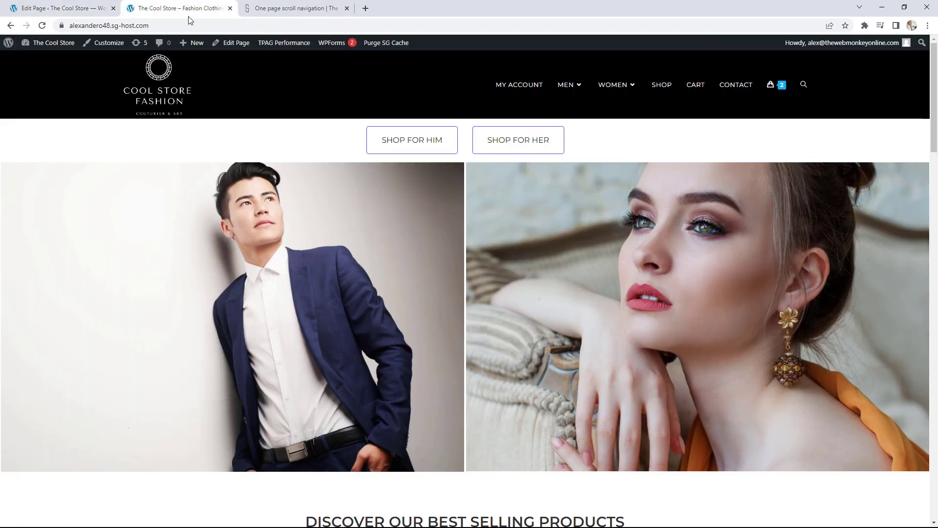
left_click(43, 26)
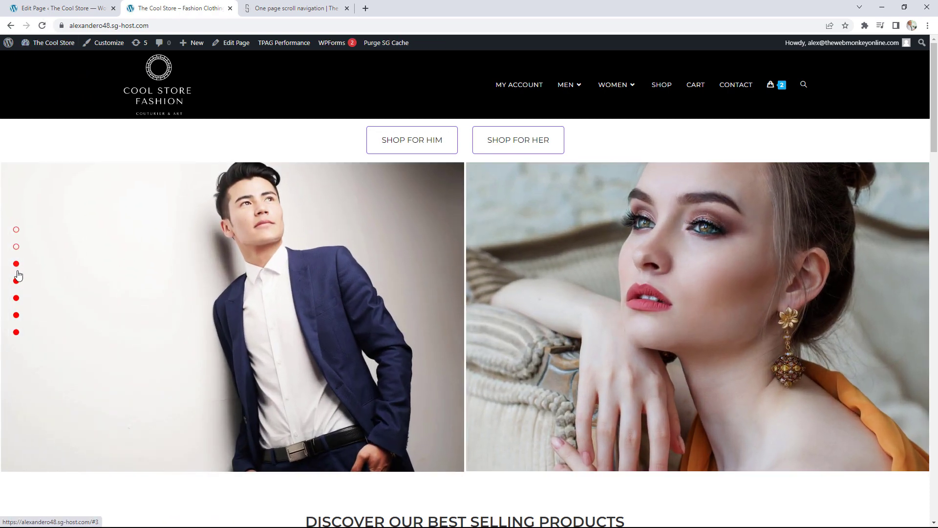
left_click(17, 316)
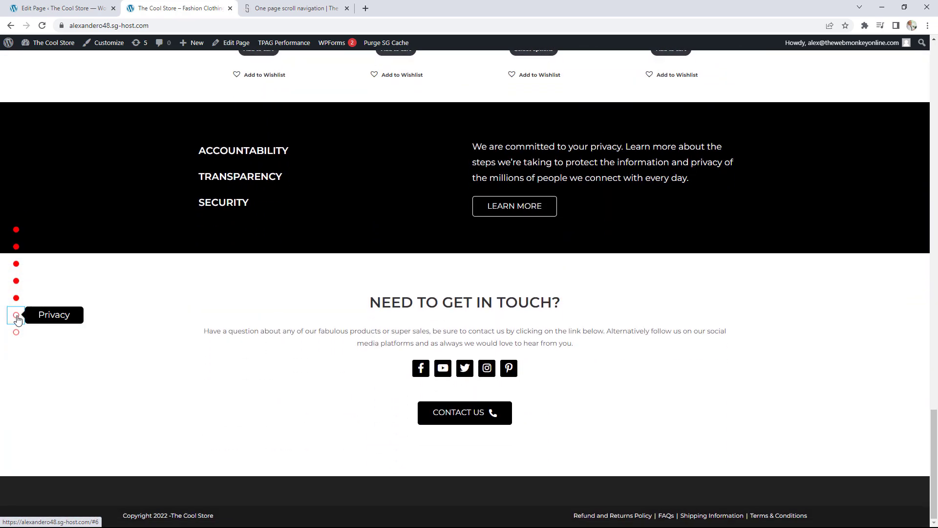
left_click(17, 266)
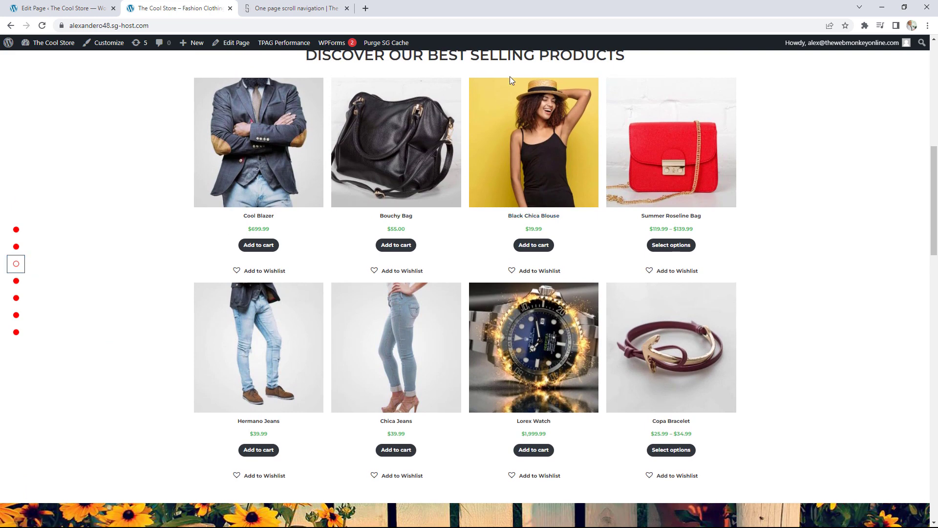
Return to the page editor and select the TP Scroll Navigation block from the List View.
left_click(70, 9)
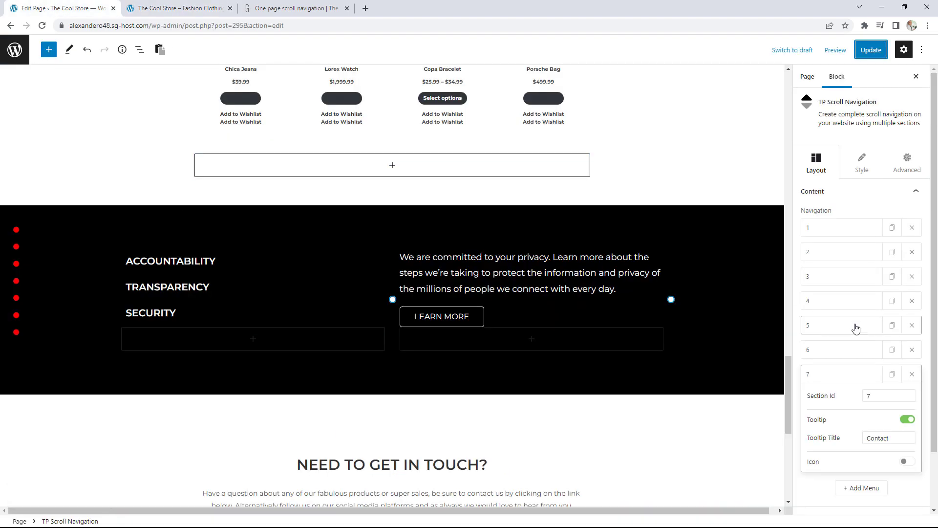
left_click(862, 380)
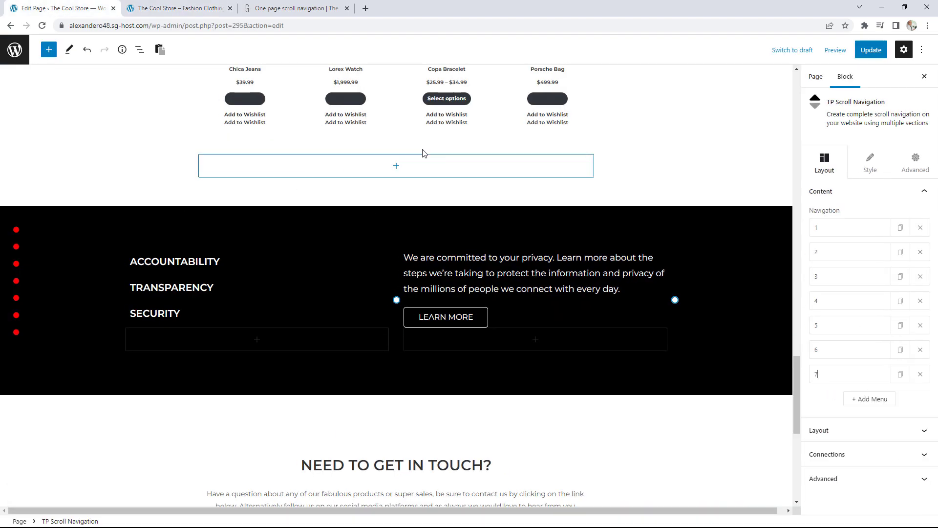
scroll(568, 130, "up", 1)
scroll(436, 153, "up", 2)
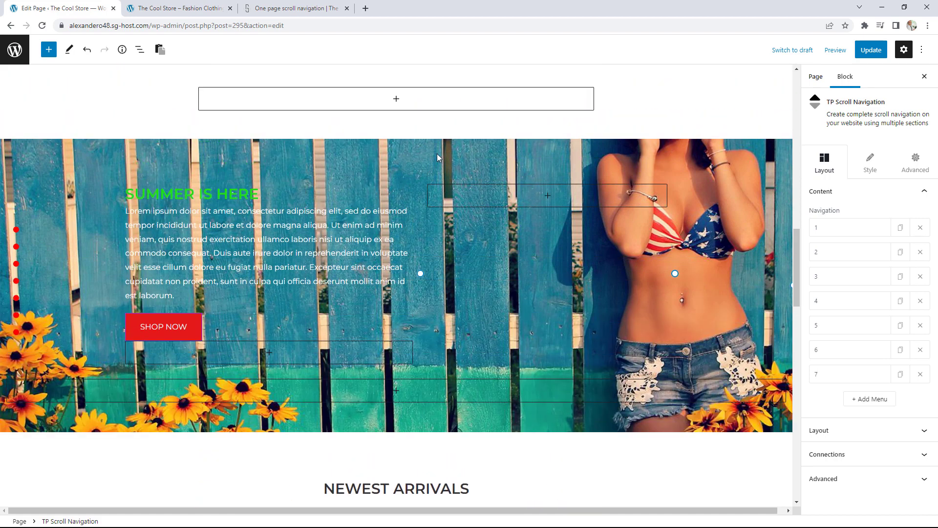
left_click(437, 154)
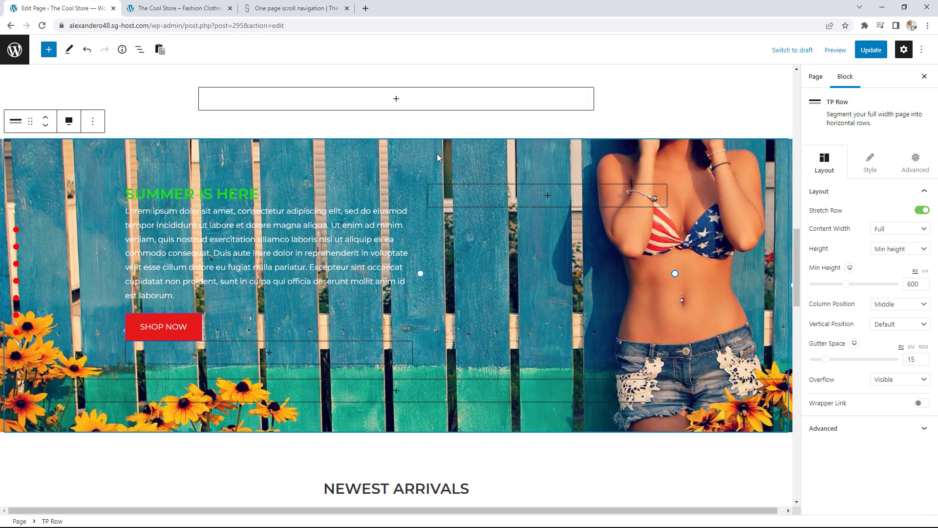
left_click(18, 230)
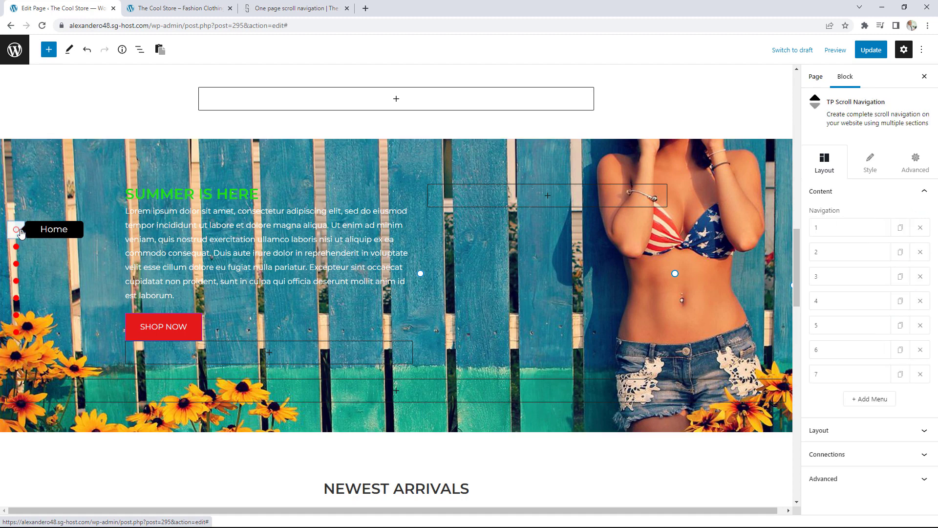
left_click(140, 50)
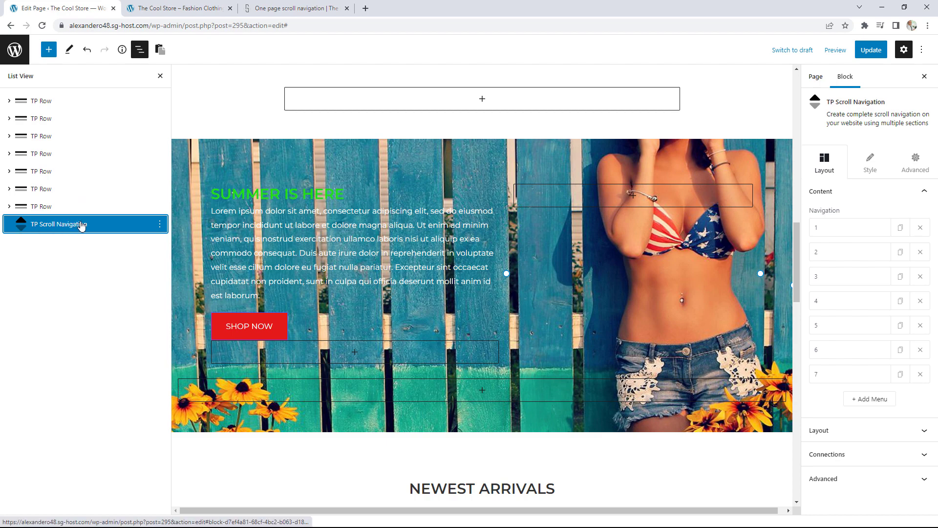
left_click(52, 225)
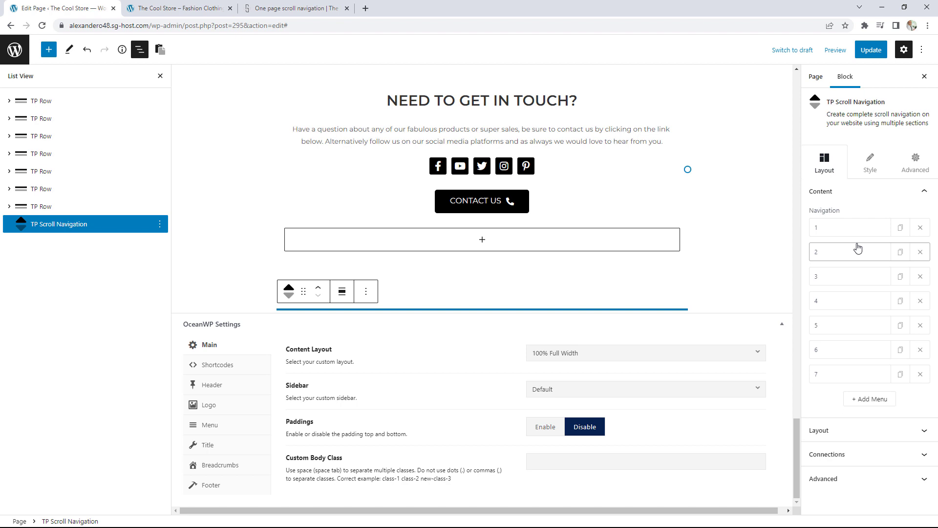
Set the scroll navigation's direction to Bottom Right and its tooltip style to On Hover.
left_click(859, 432)
scroll(869, 425, "down", 3)
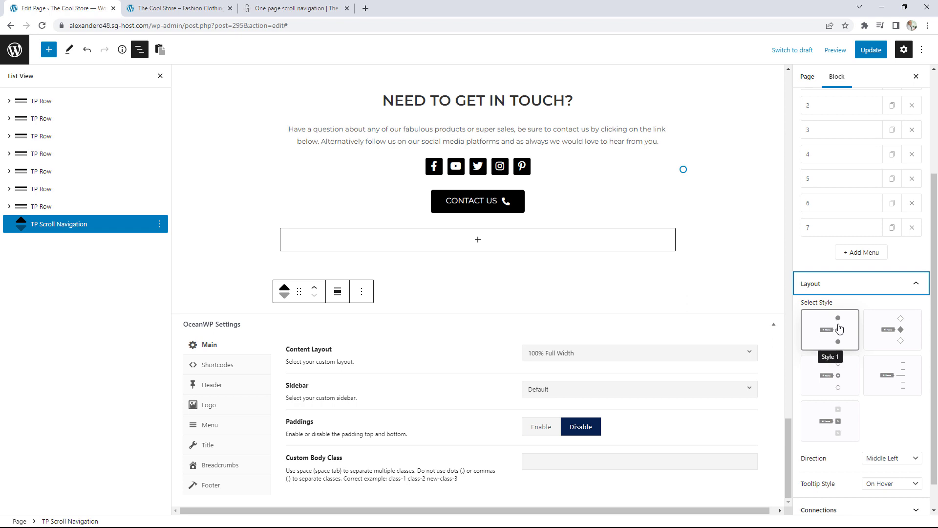
scroll(841, 328, "down", 1)
left_click(884, 430)
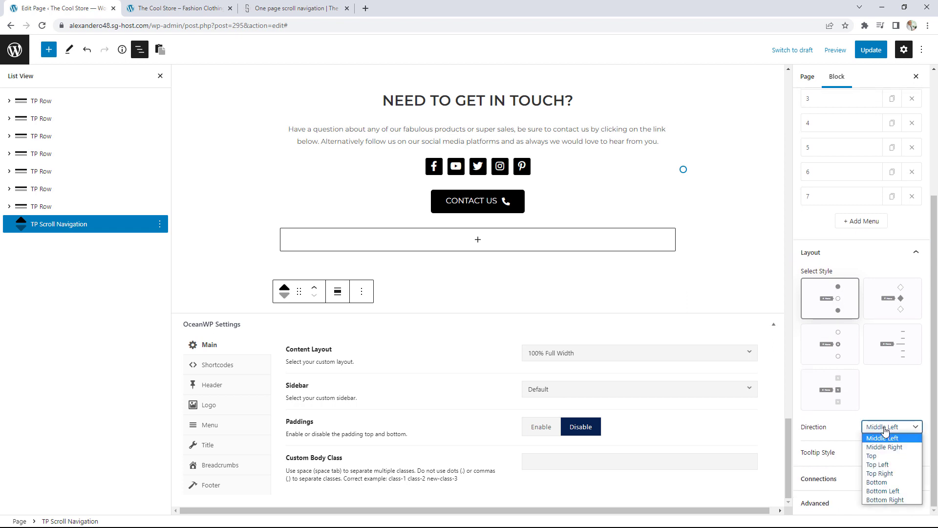
left_click(890, 499)
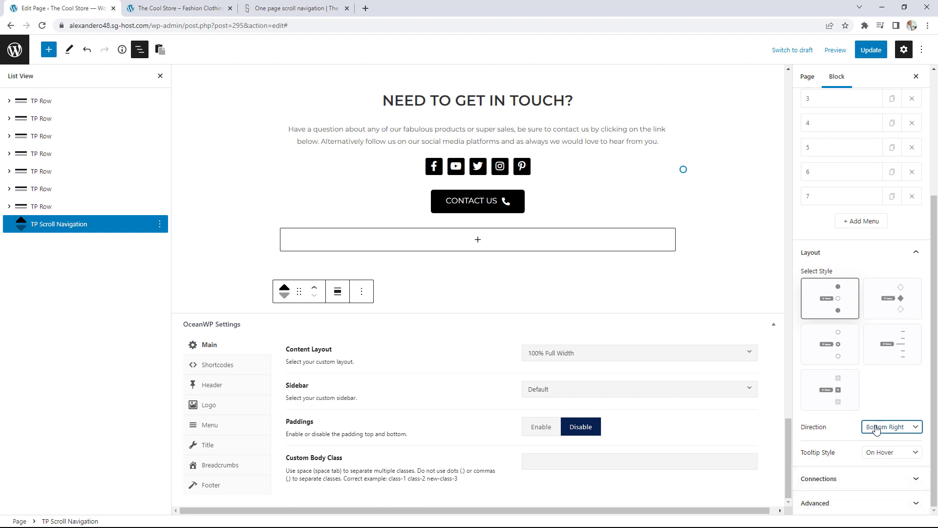
left_click(888, 453)
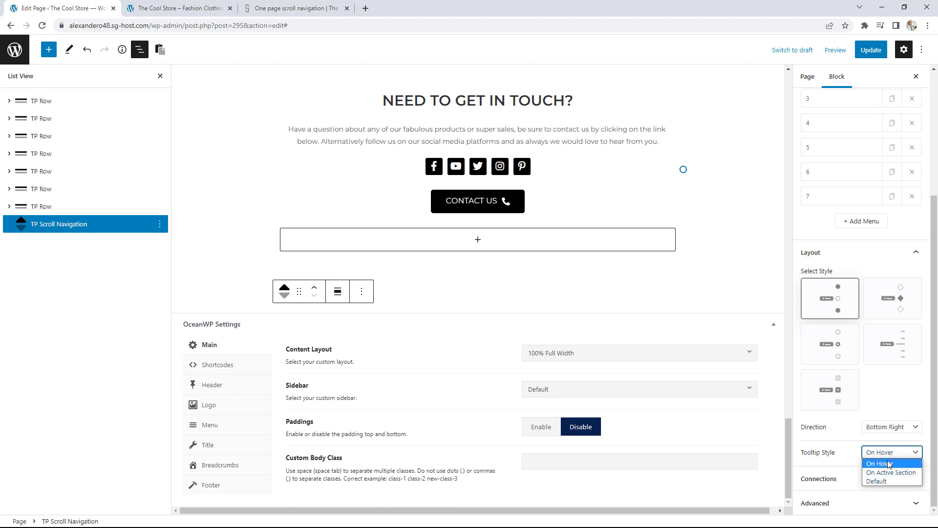
left_click(889, 462)
Show the scroll navigation's style settings and update the page.
scroll(879, 405, "up", 5)
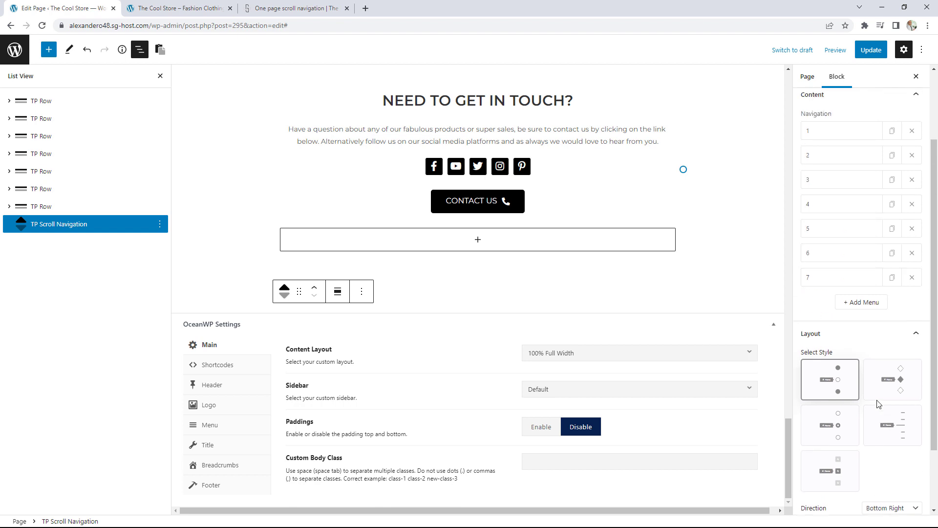
left_click(868, 166)
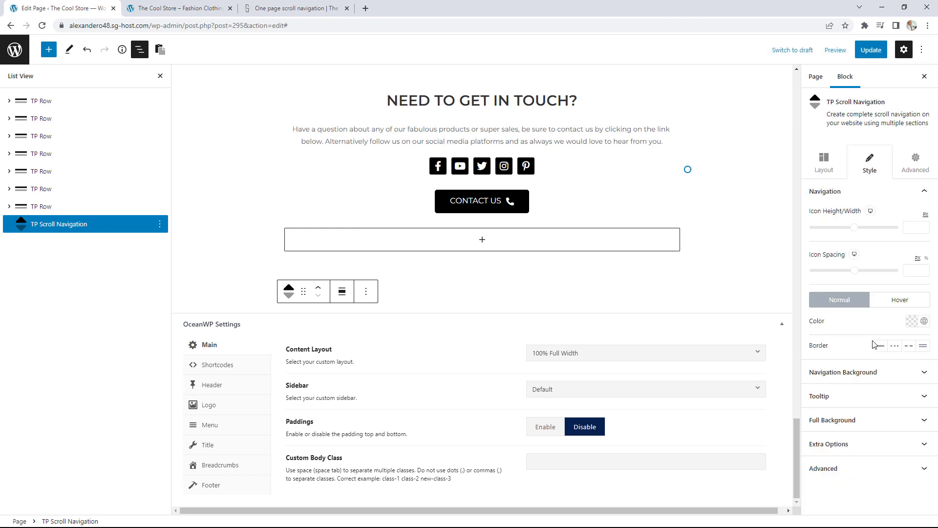
left_click(871, 55)
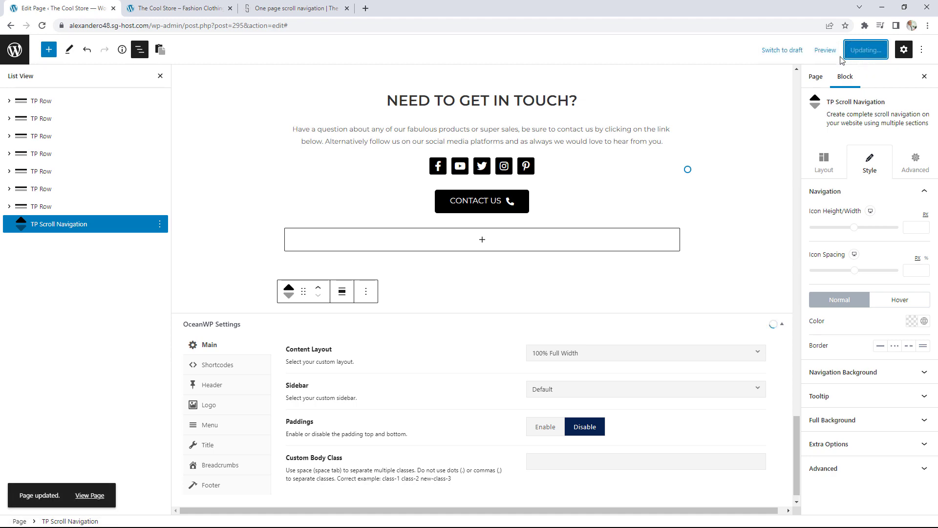
Reload the live store page in Chrome, and reload it in the maximised Brave window as well.
left_click(178, 8)
left_click(43, 27)
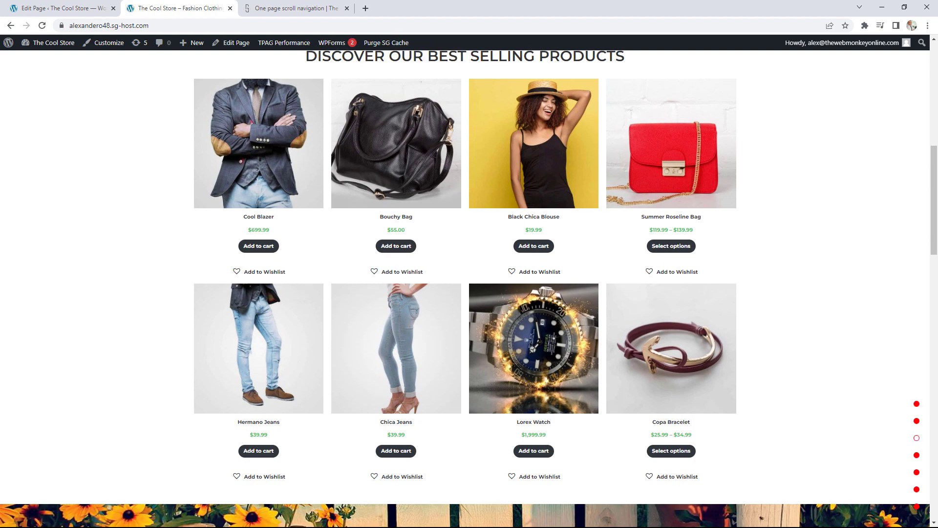
left_click_drag(937, 10, 288, 133)
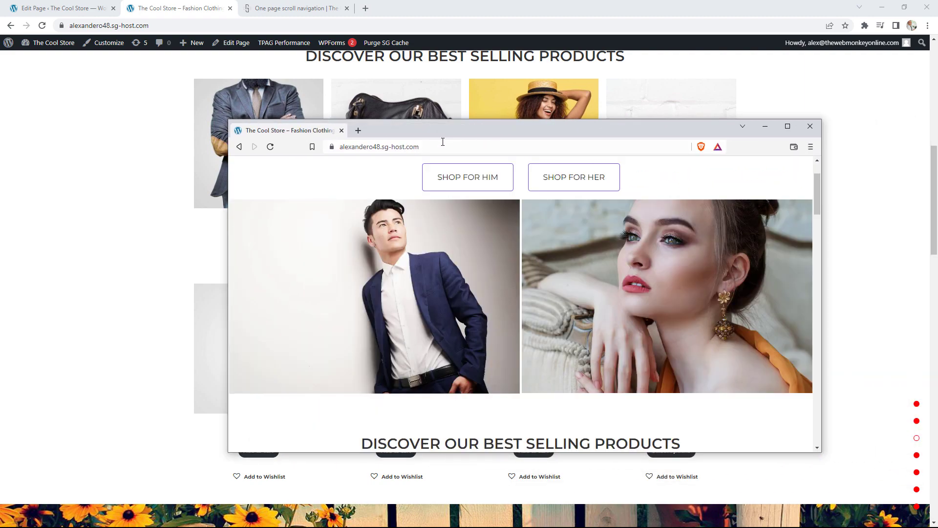
double_click(450, 131)
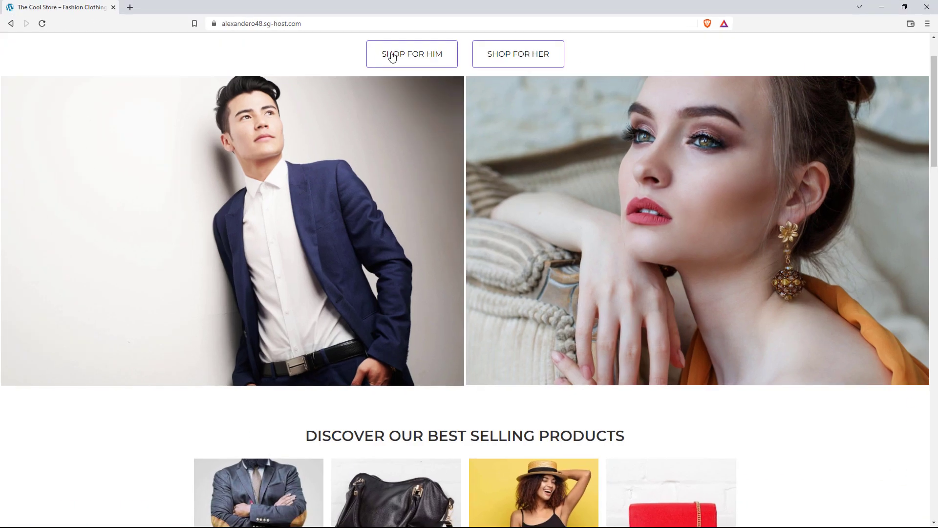
double_click(417, 9)
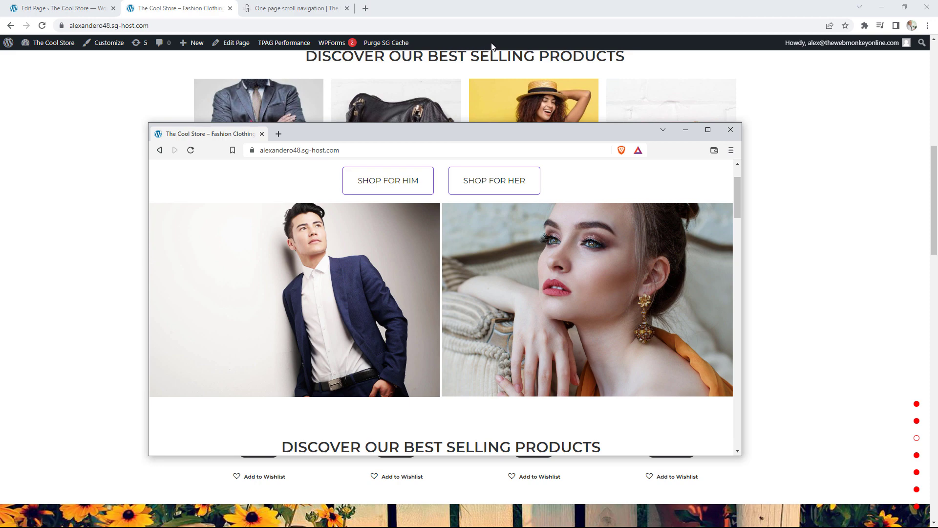
double_click(494, 128)
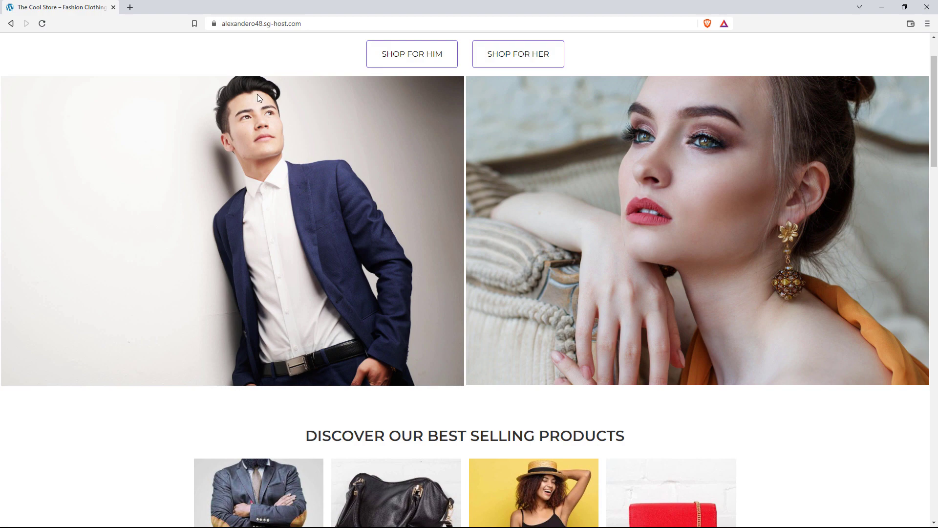
left_click(42, 24)
Test the scroll navigation by jumping to Newest Arrivals, Contact, Models, Home and the summer section, and put the window away.
left_click(917, 474)
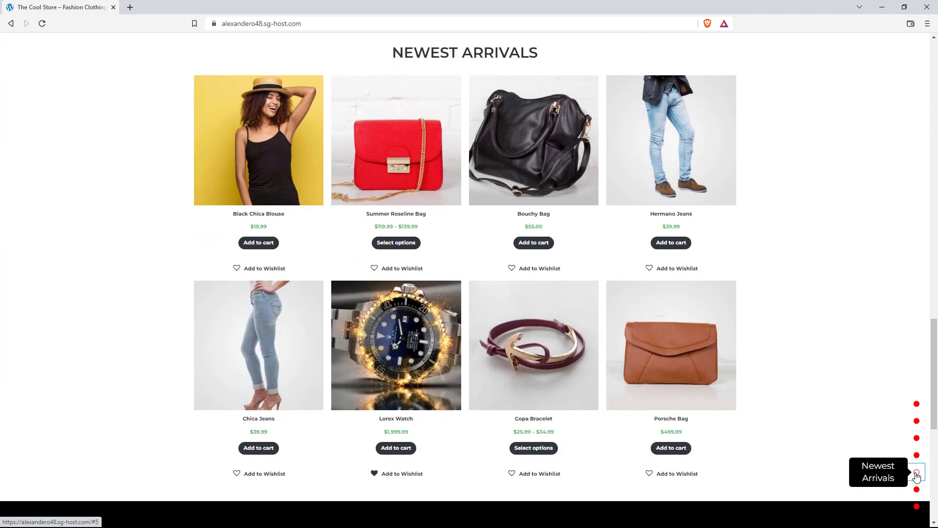
left_click(916, 507)
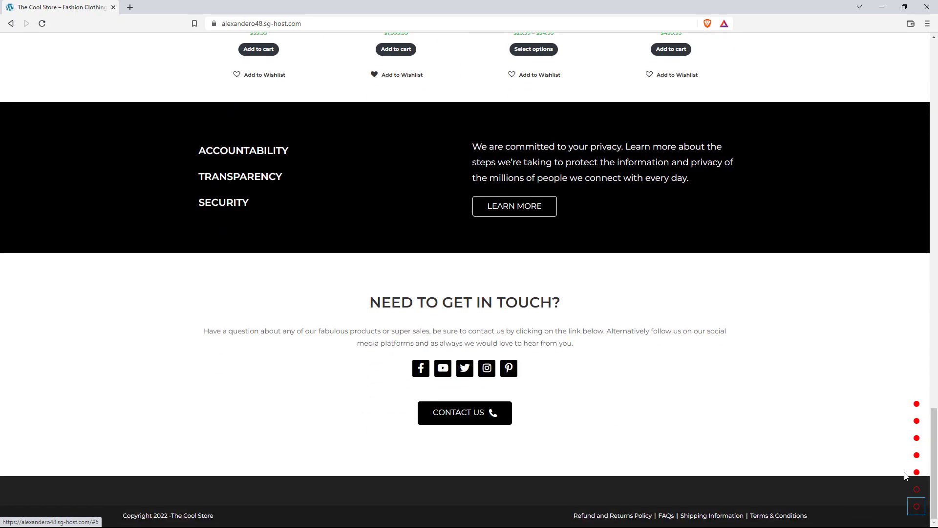
left_click(916, 422)
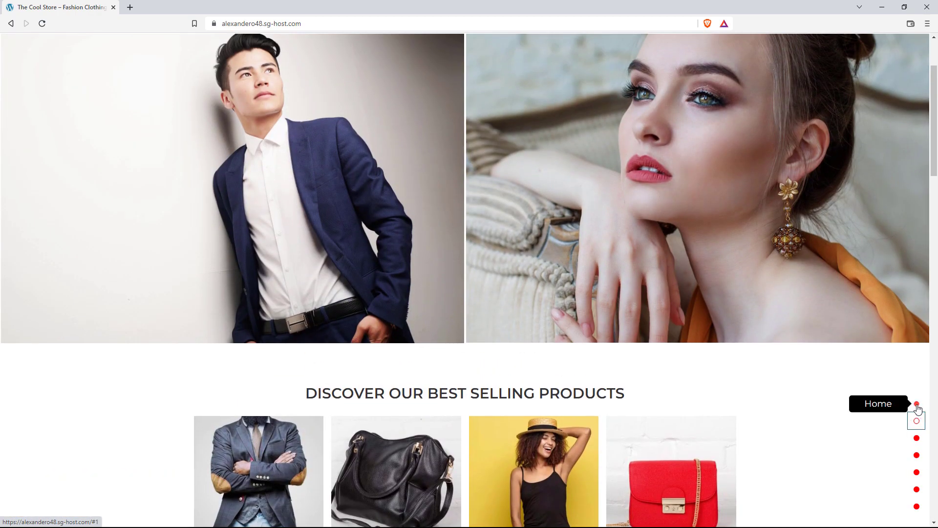
left_click(918, 408)
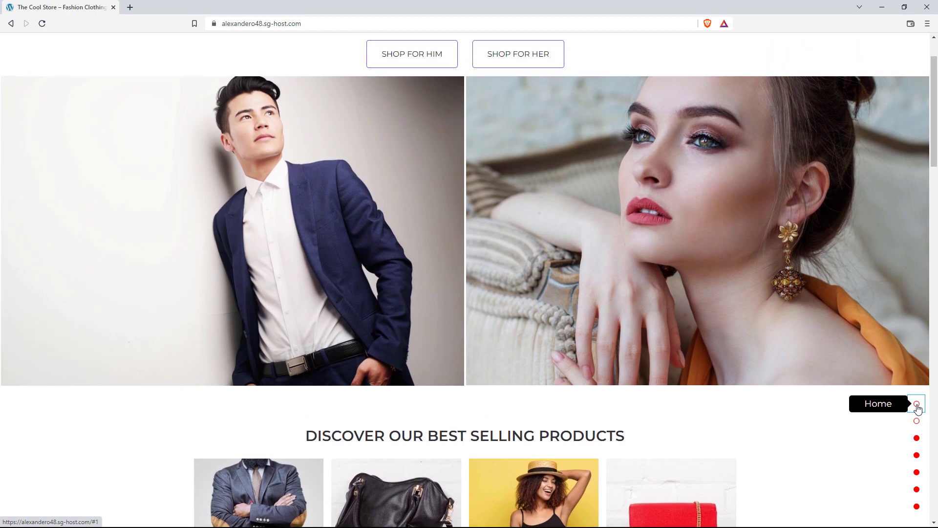
left_click(916, 456)
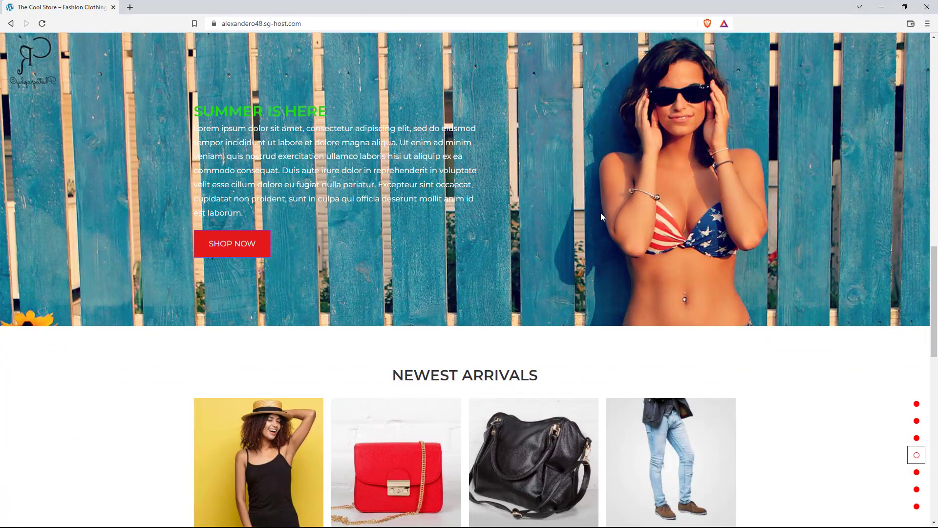
left_click_drag(429, 7, 937, 142)
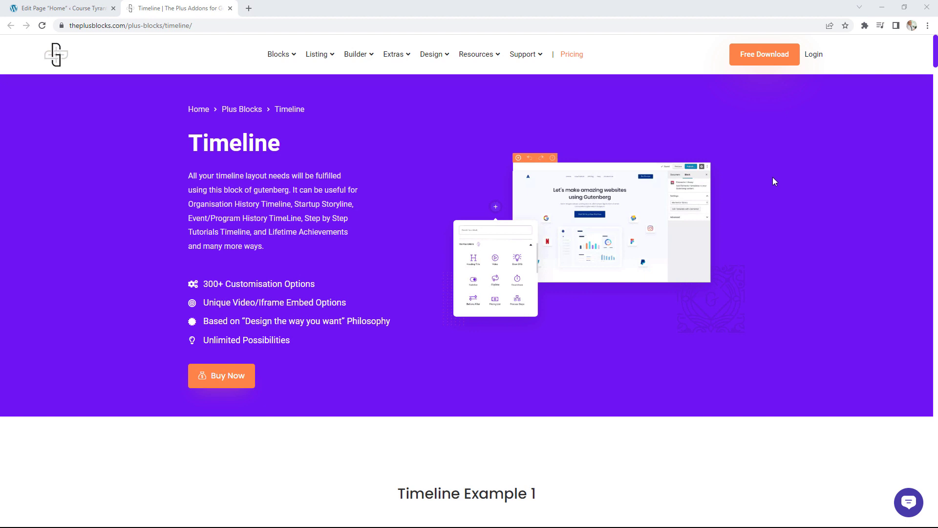
Examine Timeline Examples 1 to 3 on the Timeline block's demo page, comparing their layouts, pins and content cards.
scroll(779, 171, "down", 5)
scroll(781, 173, "down", 4)
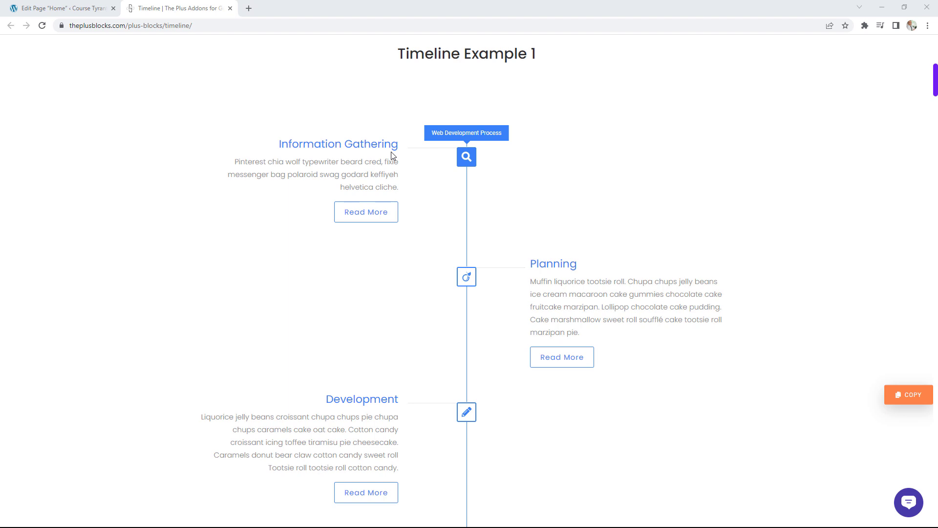
scroll(471, 163, "down", 10)
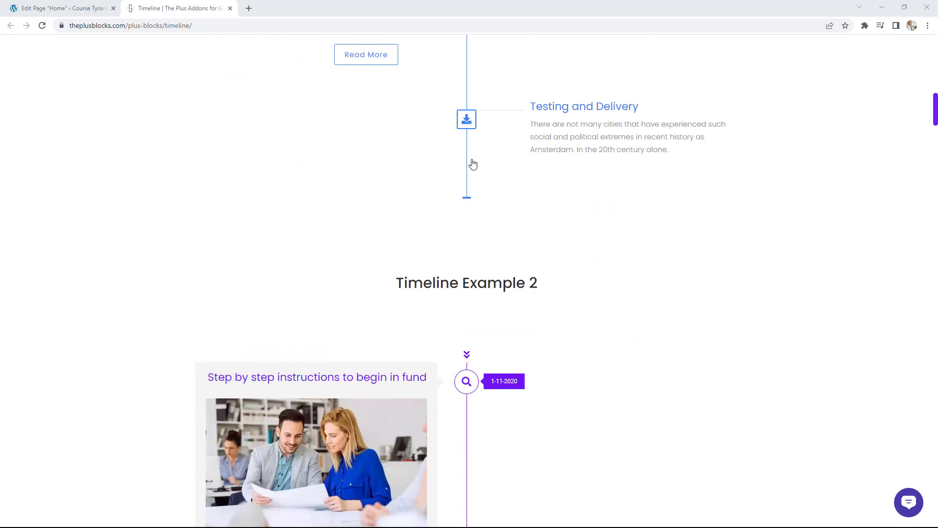
scroll(473, 164, "down", 3)
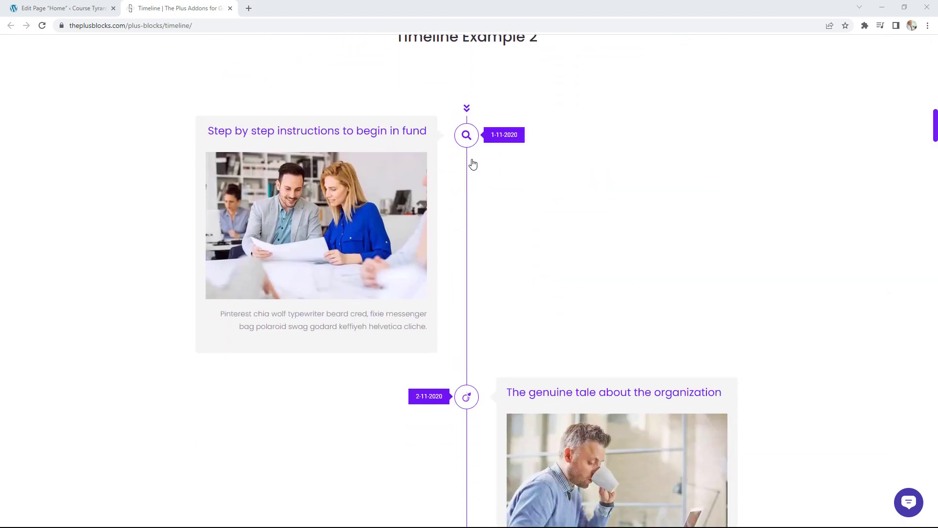
scroll(472, 164, "down", 18)
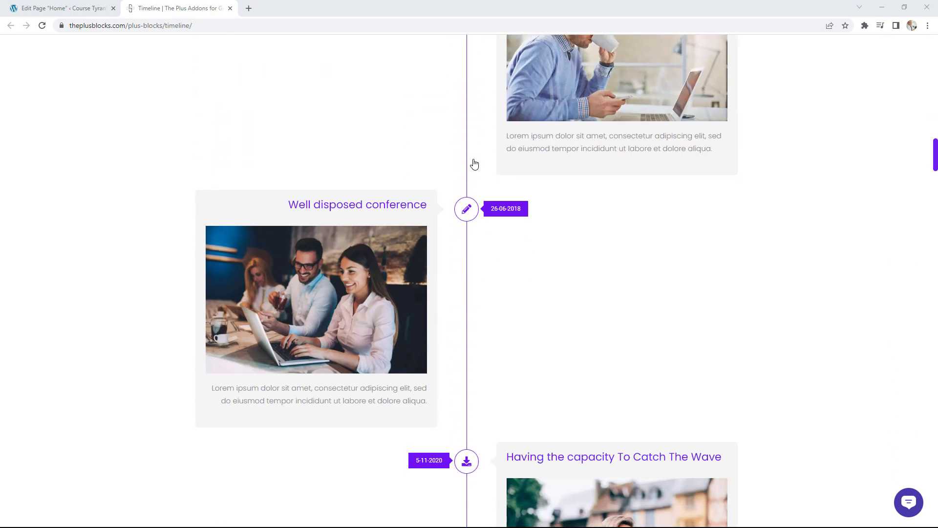
scroll(561, 171, "down", 10)
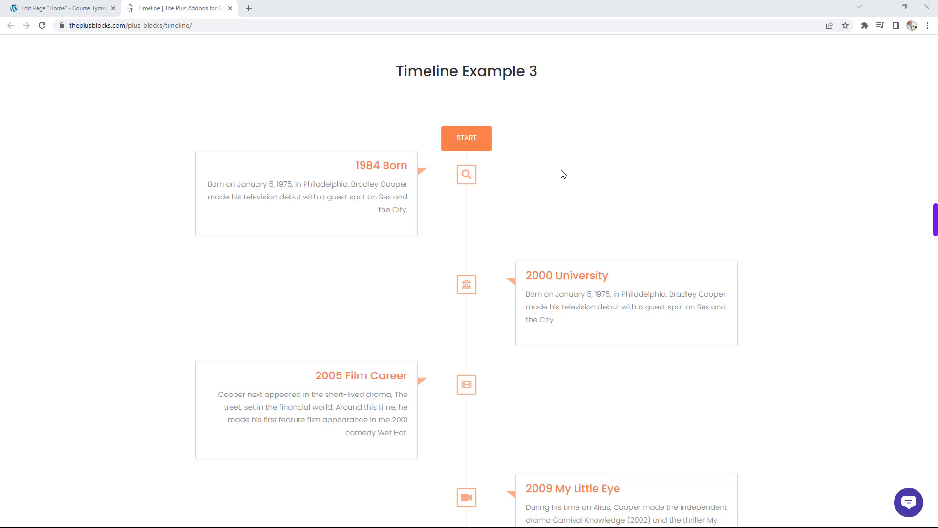
scroll(563, 173, "down", 1)
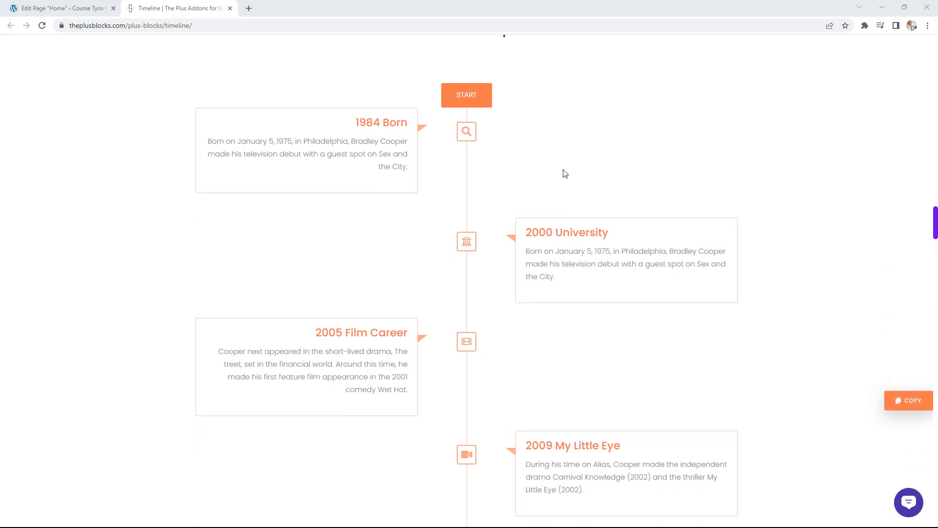
scroll(564, 173, "up", 12)
scroll(564, 173, "up", 10)
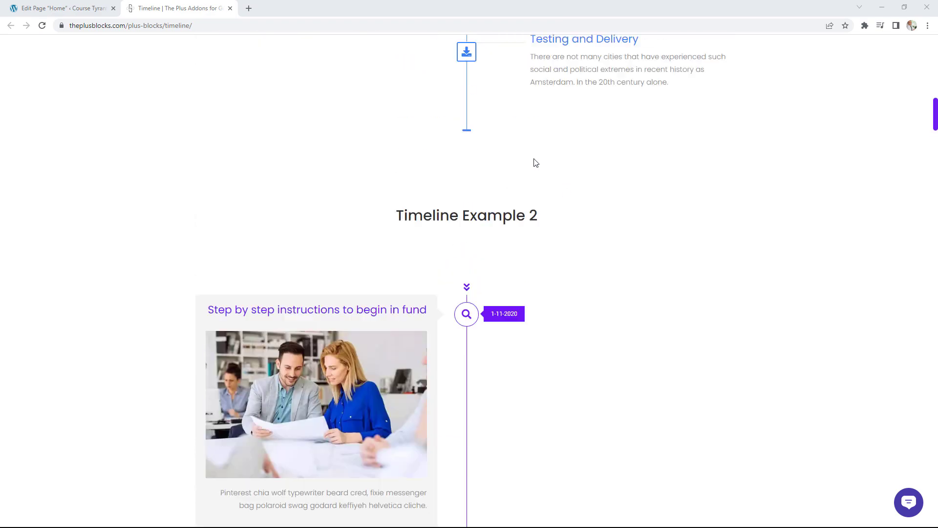
Return to the Home page editor and insert a TP Timeline block below the Save the Earth section.
left_click(63, 8)
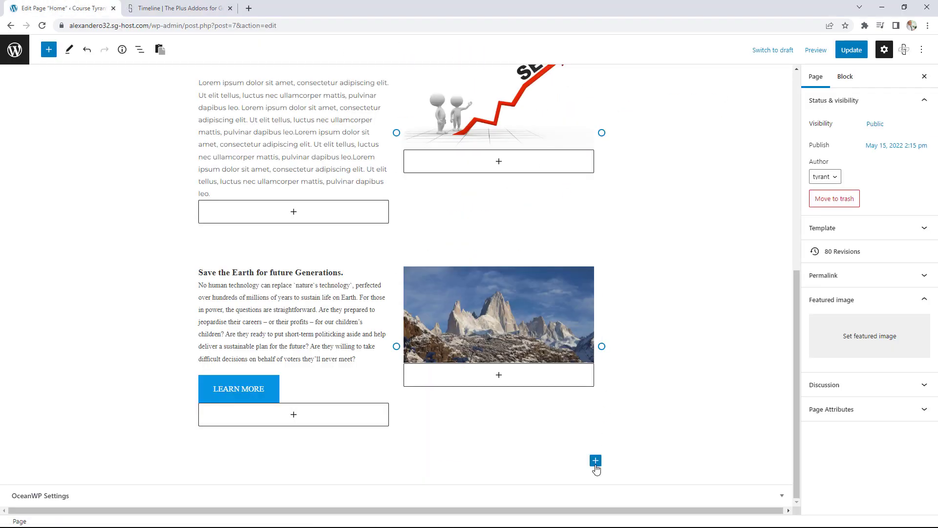
left_click(595, 460)
type("time")
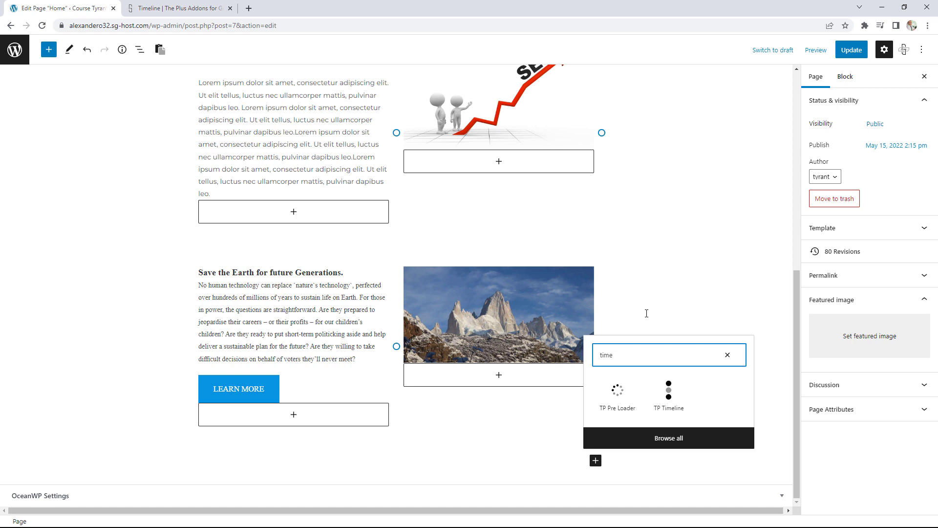
left_click(669, 393)
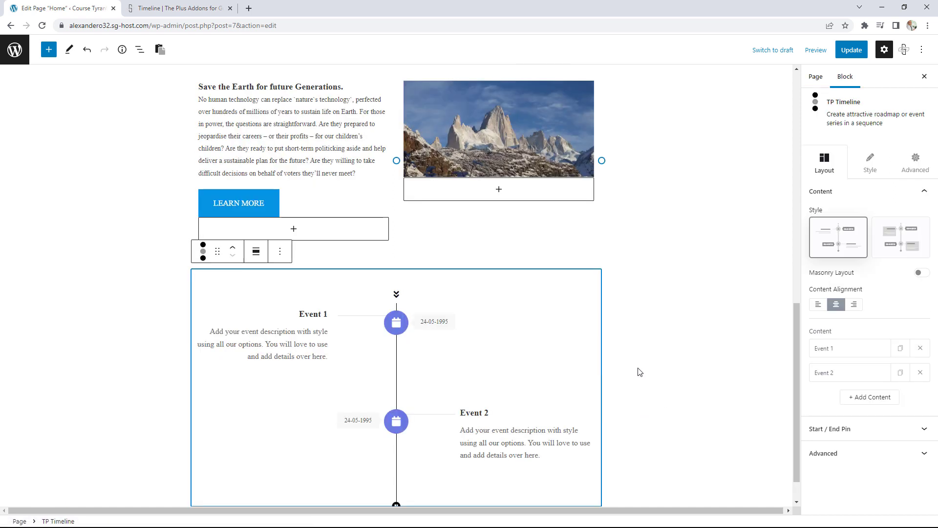
scroll(605, 321, "down", 1)
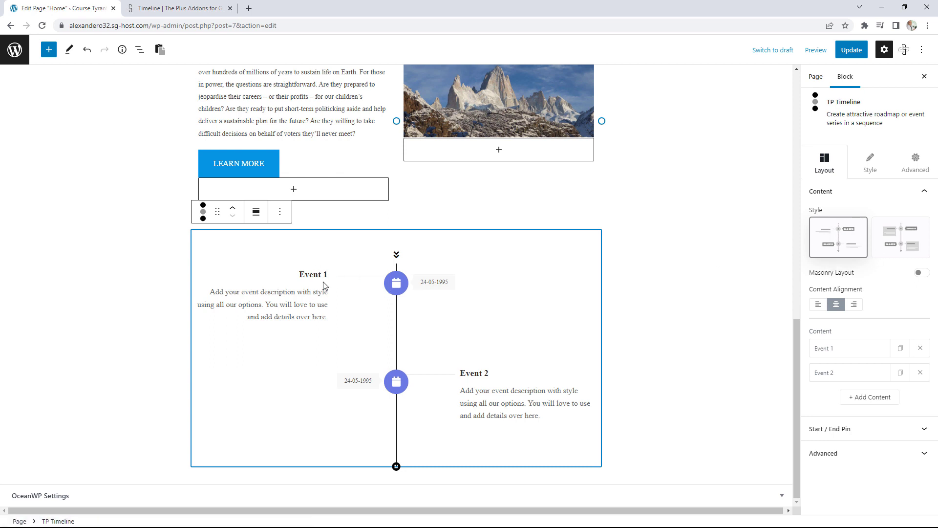
Try the timeline's second style with Masonry Layout switched on and off, and return to the first style.
left_click(904, 248)
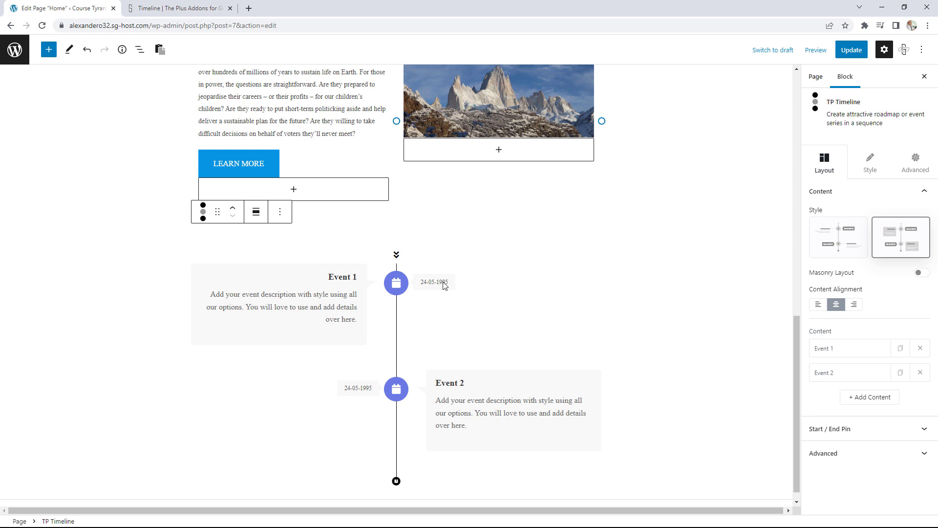
left_click(921, 273)
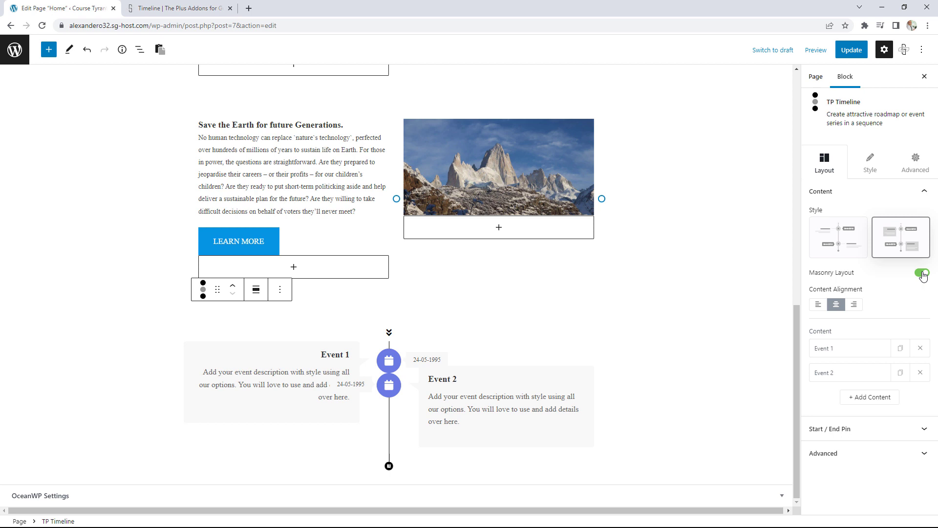
left_click(921, 274)
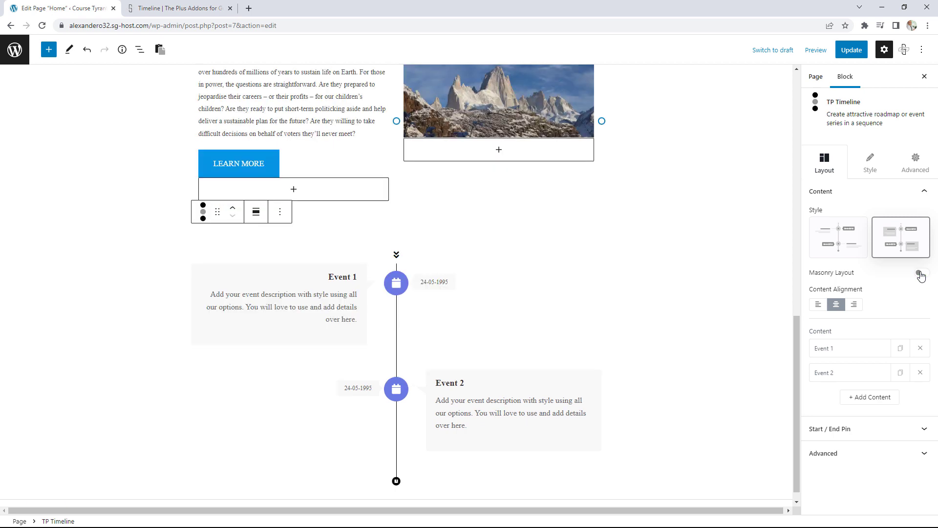
left_click(851, 253)
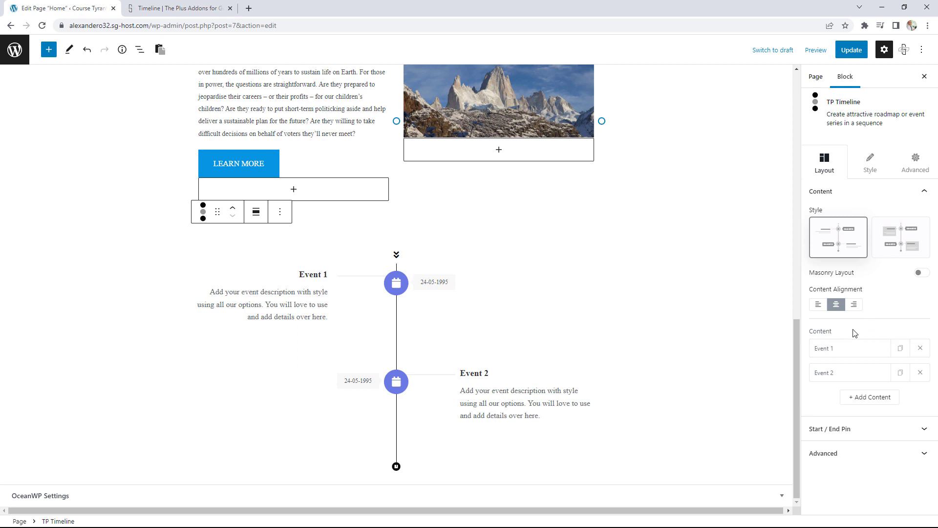
Open the timeline's Event 1 item and review its icon, pin title, title and description settings.
left_click(852, 350)
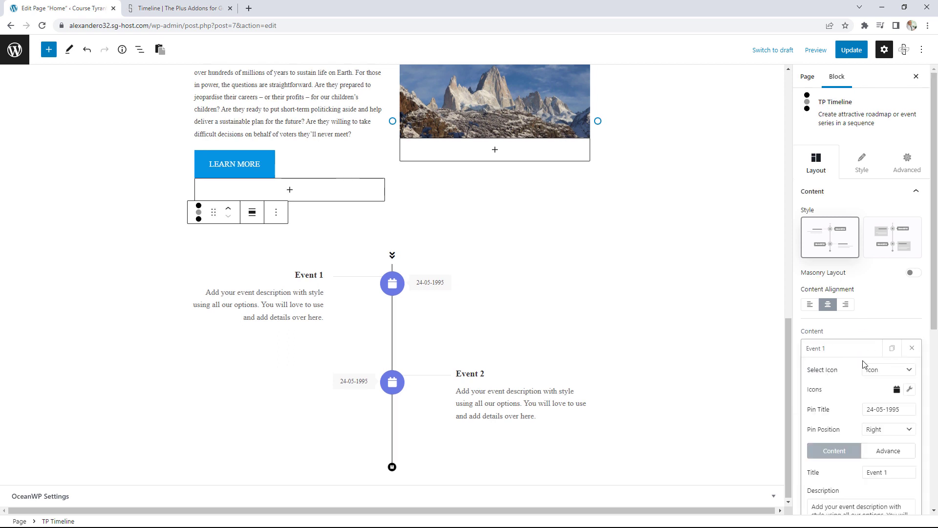
scroll(865, 355, "down", 2)
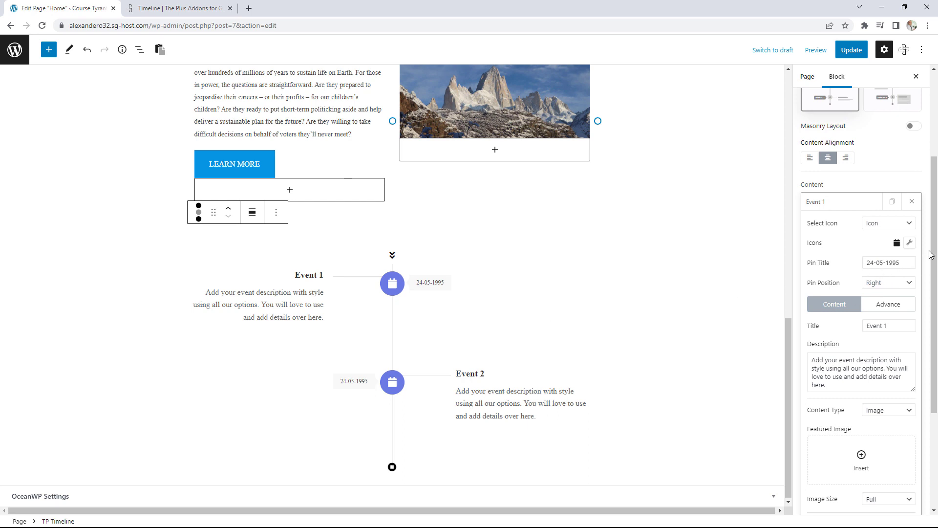
left_click_drag(895, 264, 874, 263)
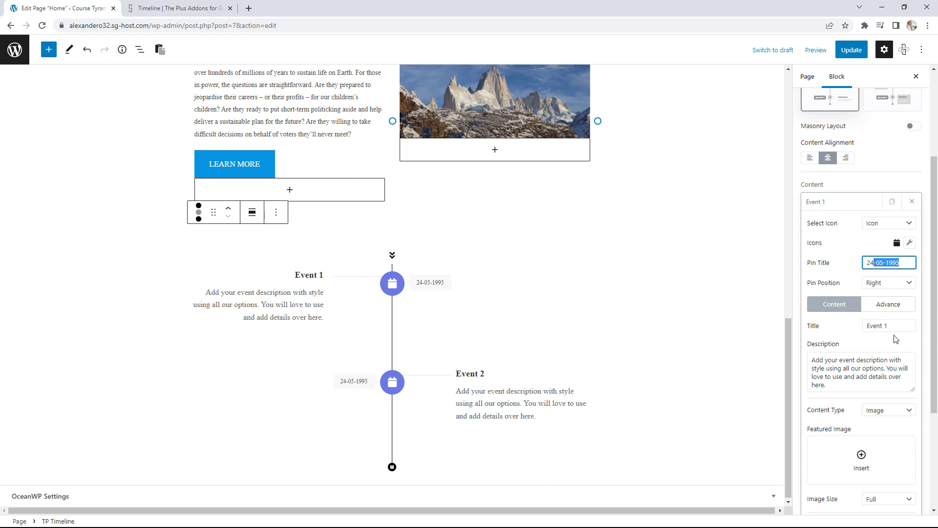
left_click_drag(894, 324, 862, 326)
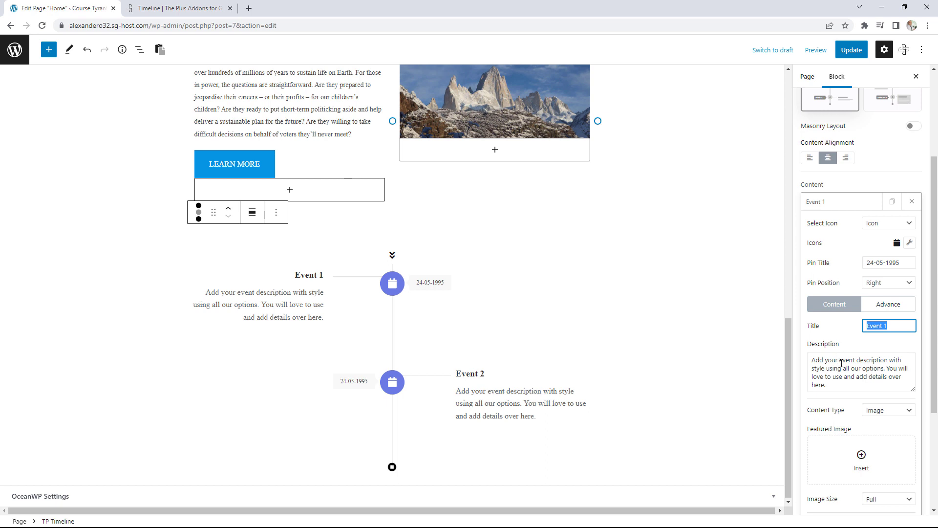
Try Left and Center alignment in Event 1's advanced settings, and set the alignment back to Right.
left_click(895, 307)
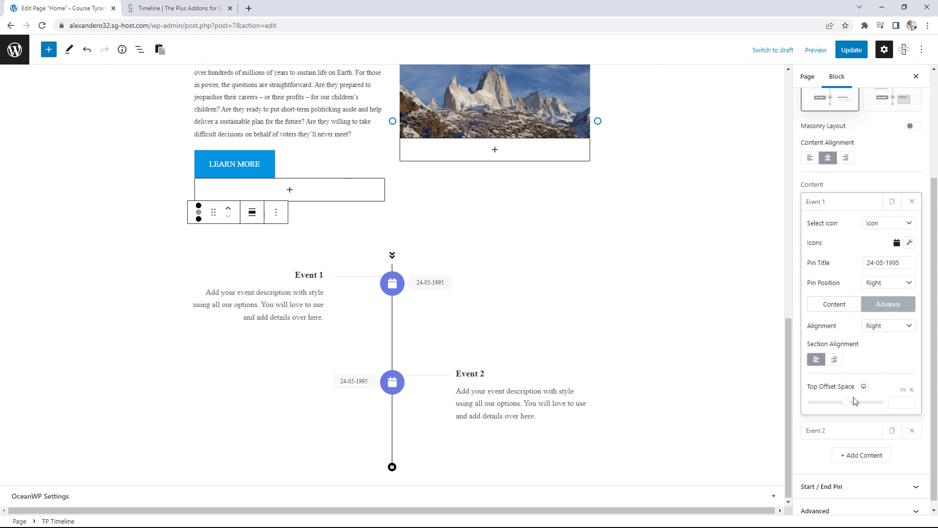
left_click(887, 334)
left_click(884, 337)
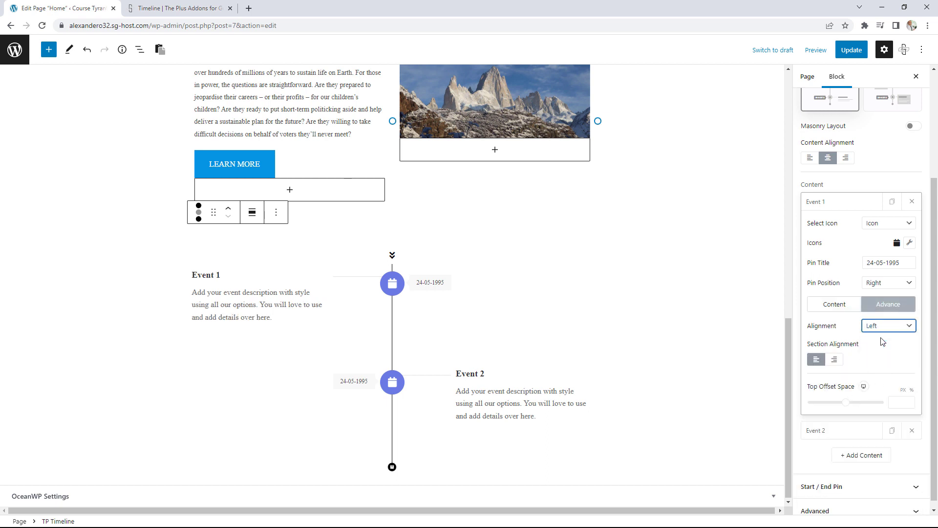
left_click(883, 332)
left_click(882, 344)
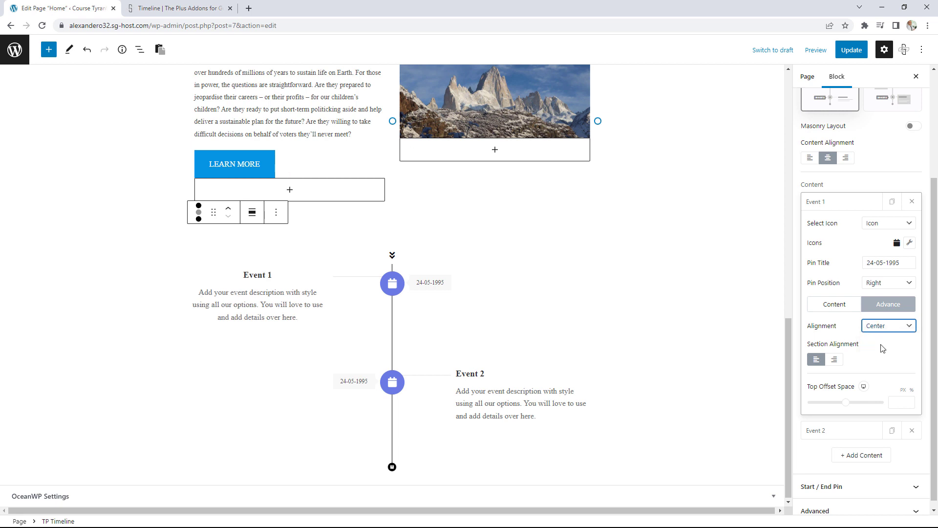
left_click(882, 354)
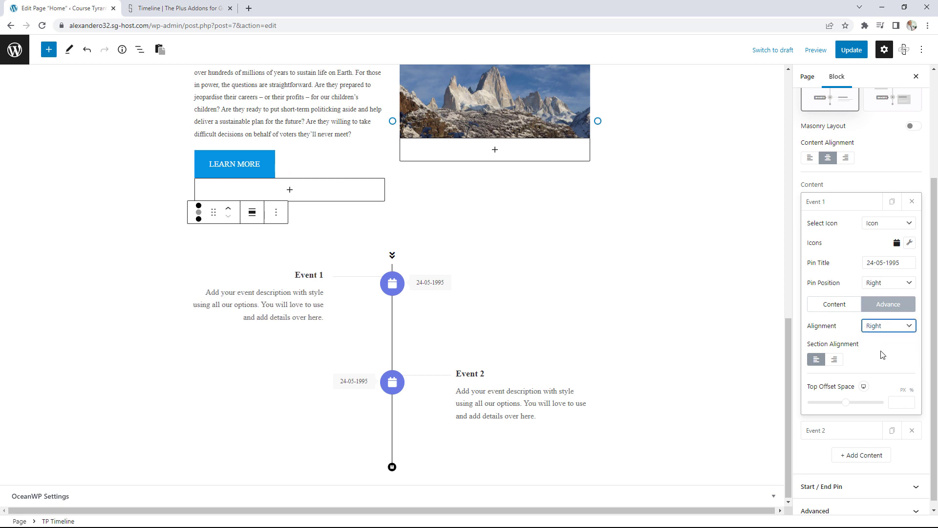
Try the right section alignment for Event 1, return it to left, and set its top offset space to 151 px.
left_click(835, 360)
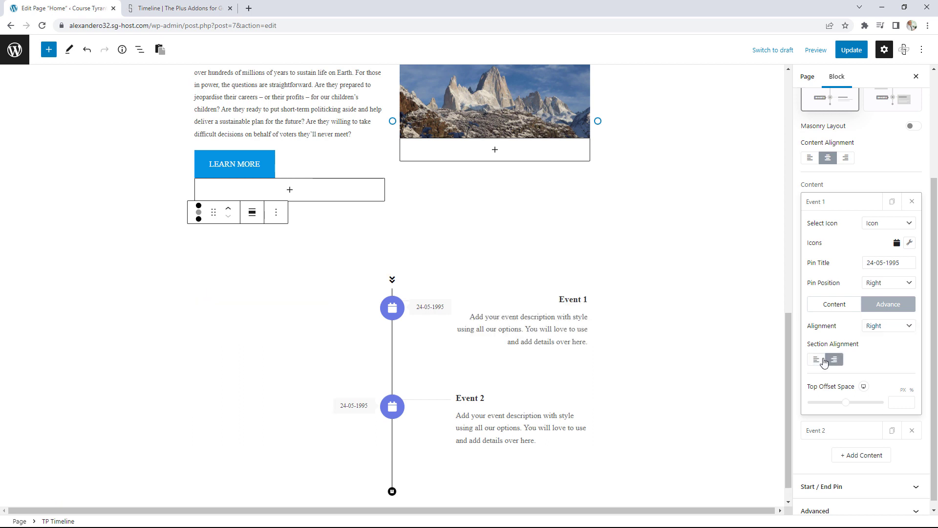
left_click(822, 362)
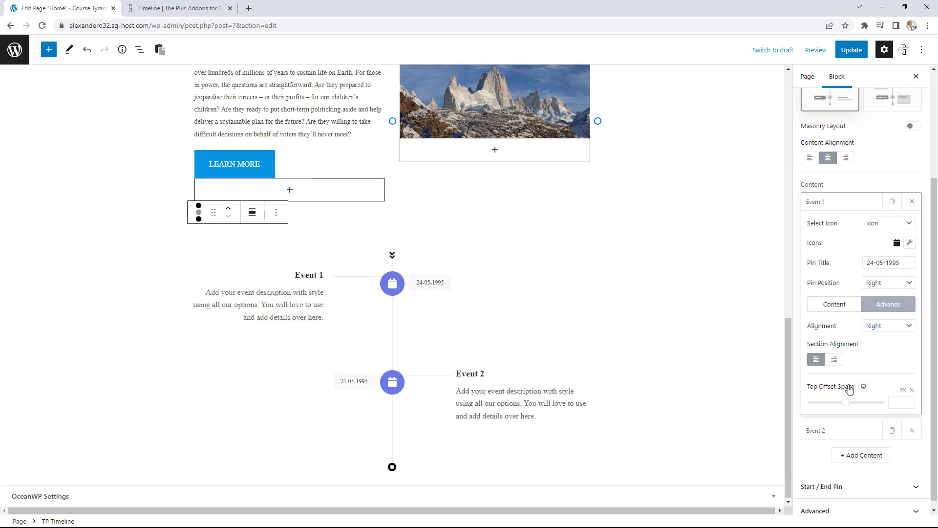
left_click_drag(848, 400, 833, 404)
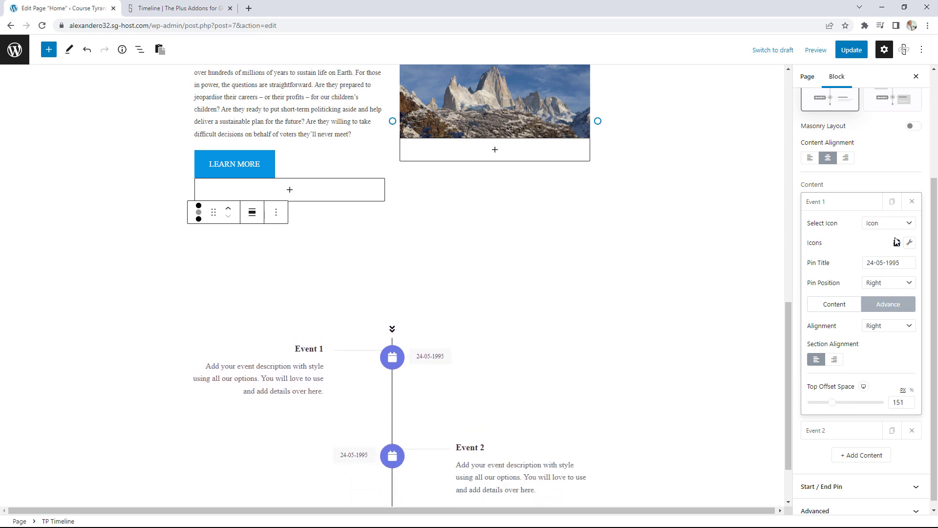
left_click(862, 209)
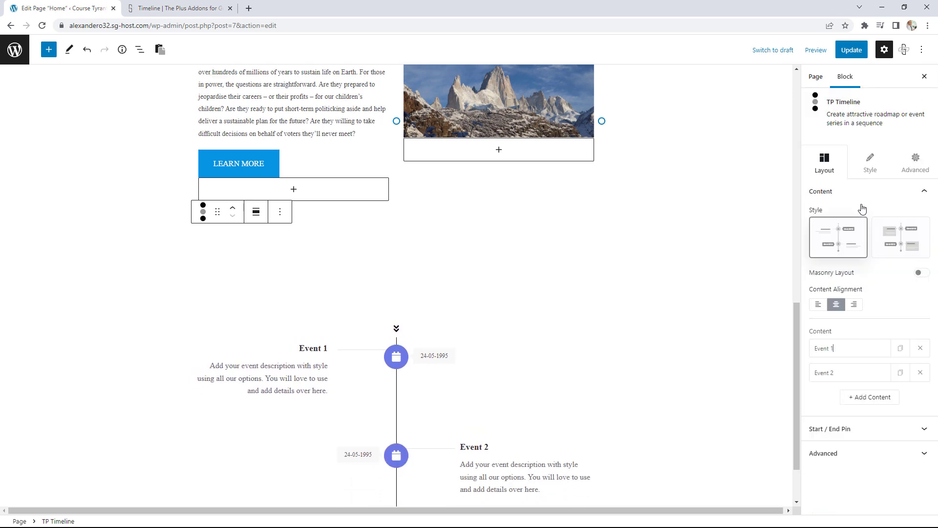
Add a third event to the timeline, look through its settings, and delete it again.
left_click(873, 397)
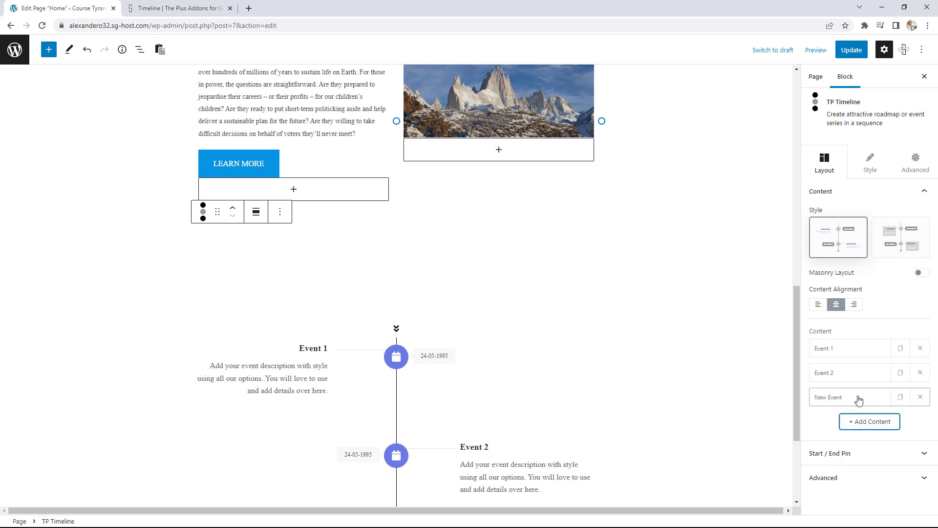
left_click(858, 400)
scroll(831, 386, "down", 2)
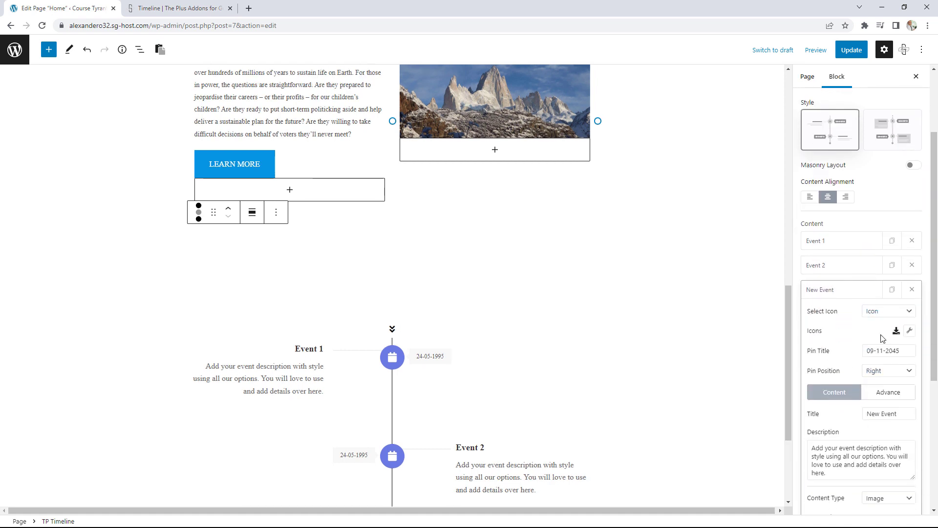
left_click(911, 290)
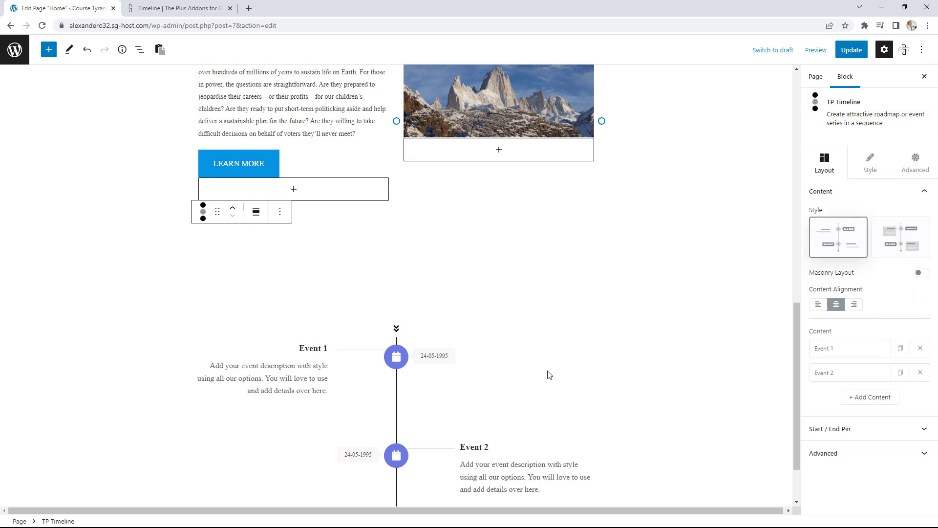
Show the timeline's start and end pin settings with their icon choices, and open the block's style settings.
left_click(858, 429)
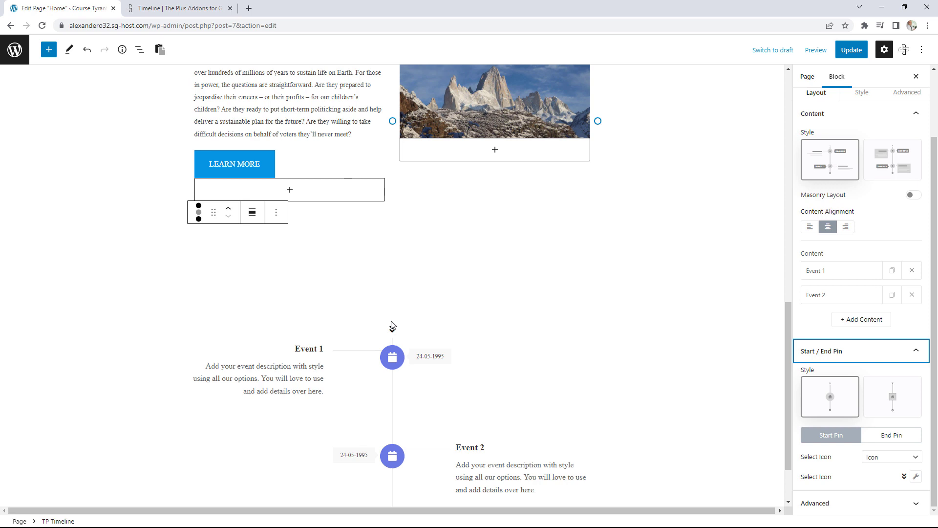
left_click(915, 477)
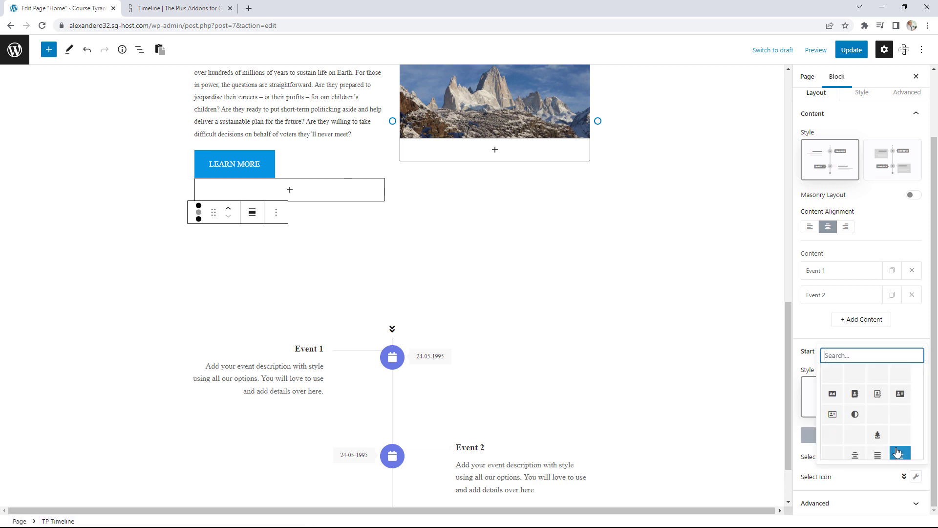
left_click(869, 474)
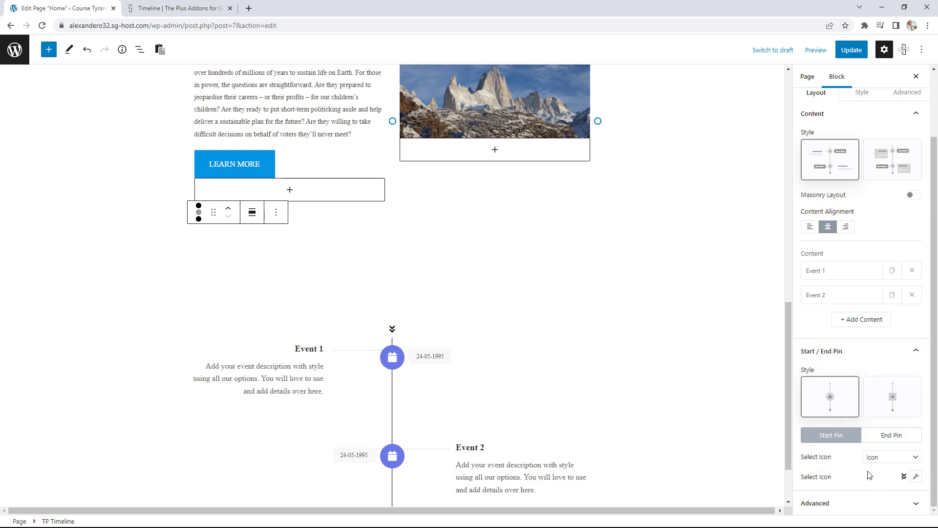
left_click(886, 433)
scroll(872, 421, "up", 3)
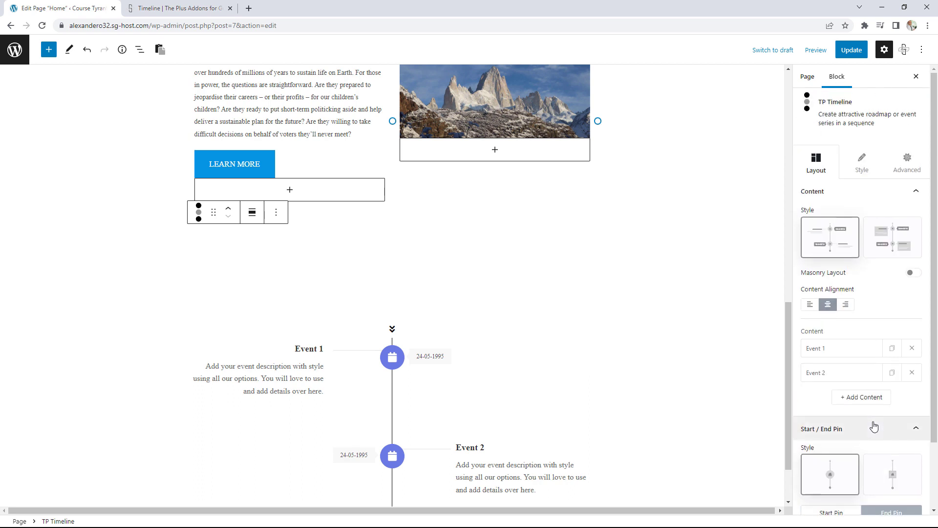
left_click(861, 164)
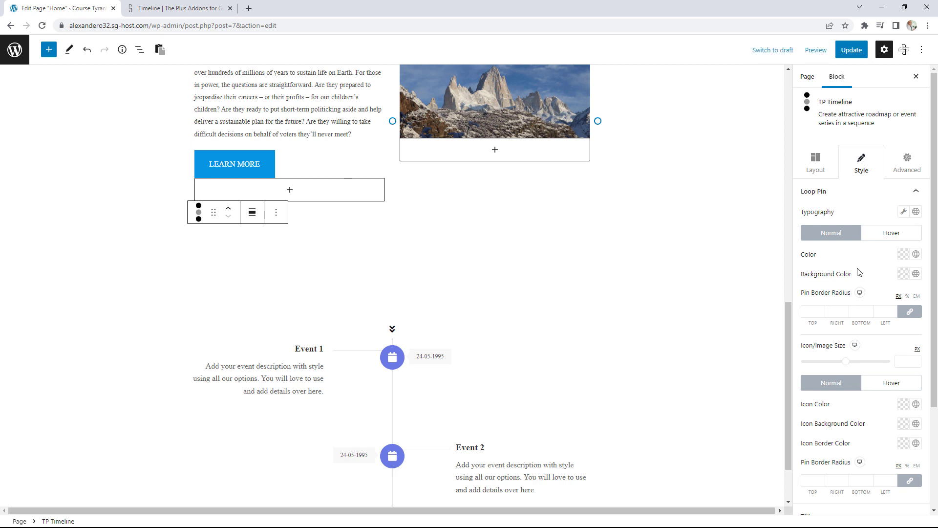
Look through the TP Timeline block's style settings for the loop pin, title, content and button options.
scroll(847, 320, "down", 1)
scroll(847, 320, "down", 3)
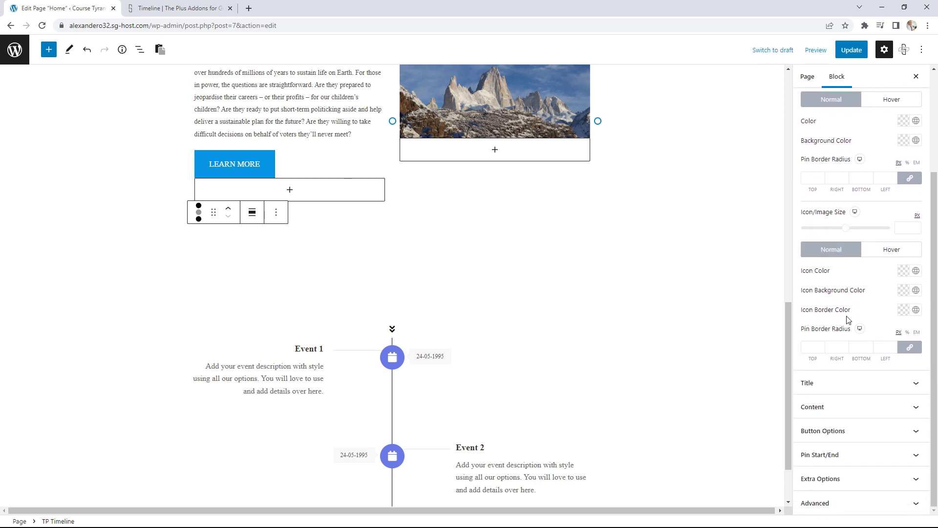
left_click(839, 382)
scroll(839, 383, "down", 2)
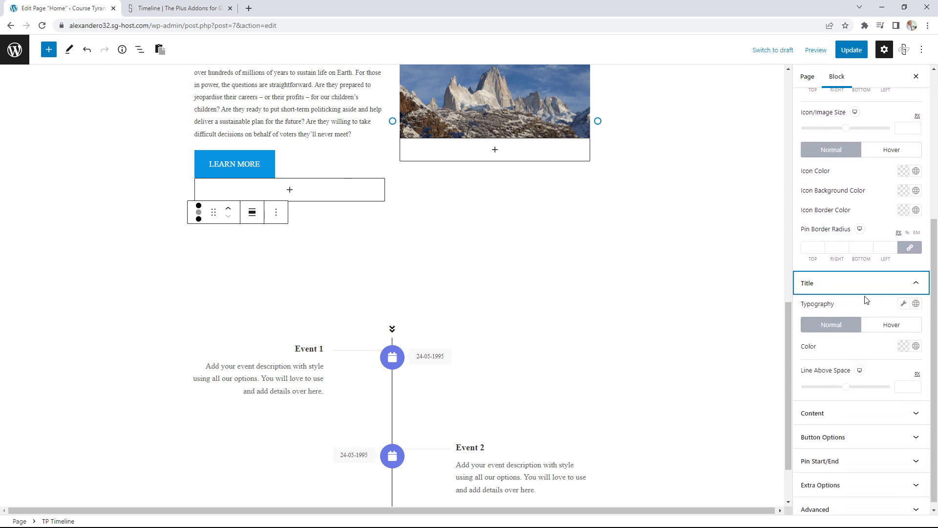
left_click(844, 411)
scroll(850, 436, "down", 2)
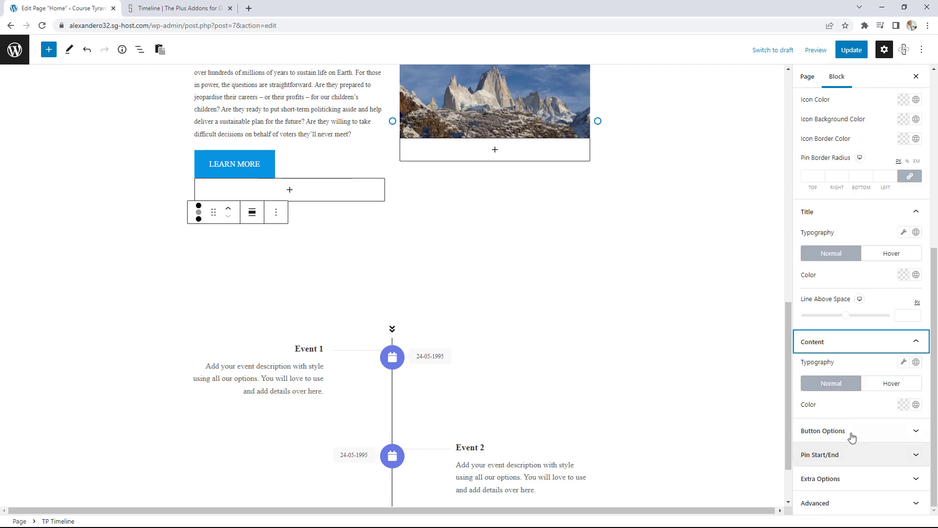
left_click(851, 435)
scroll(851, 436, "down", 3)
scroll(849, 429, "up", 10)
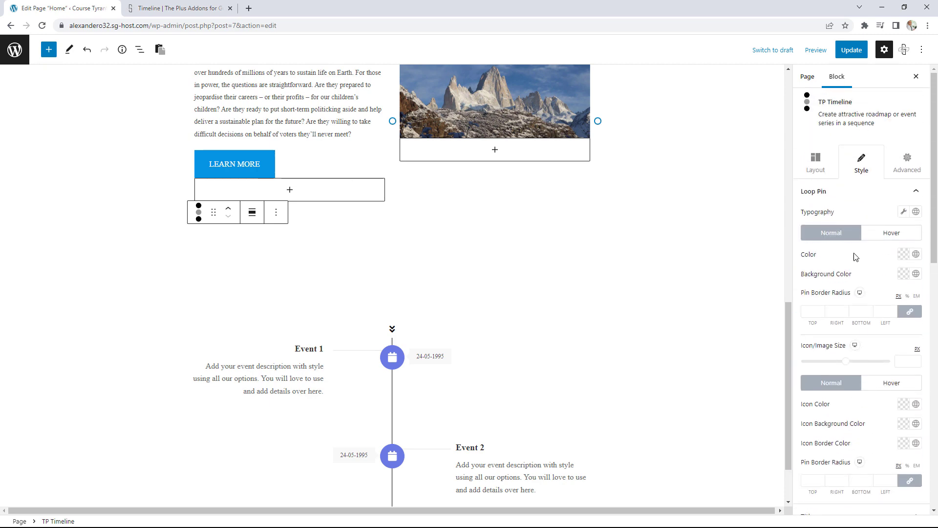
Turn on the display button for Event 1 in the timeline's layout settings and set its text to "Buy Now".
left_click(821, 165)
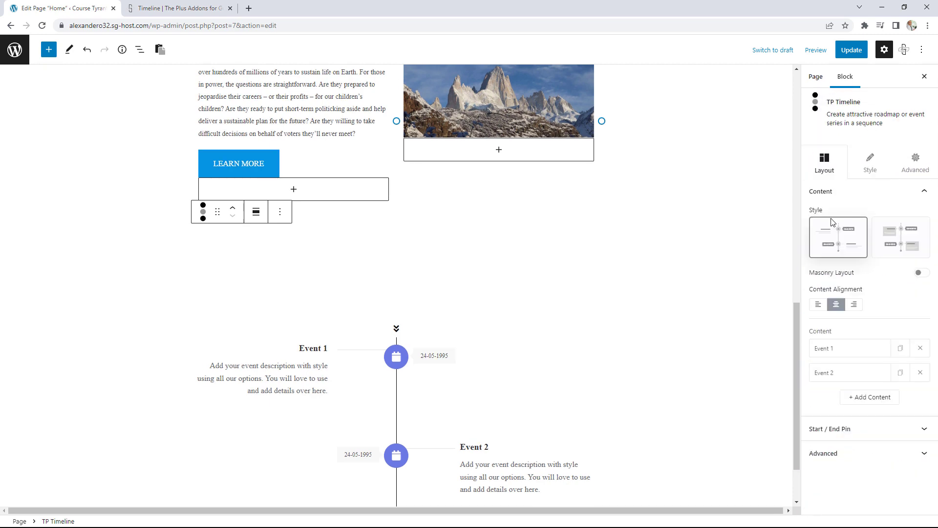
left_click(855, 348)
scroll(873, 353, "down", 2)
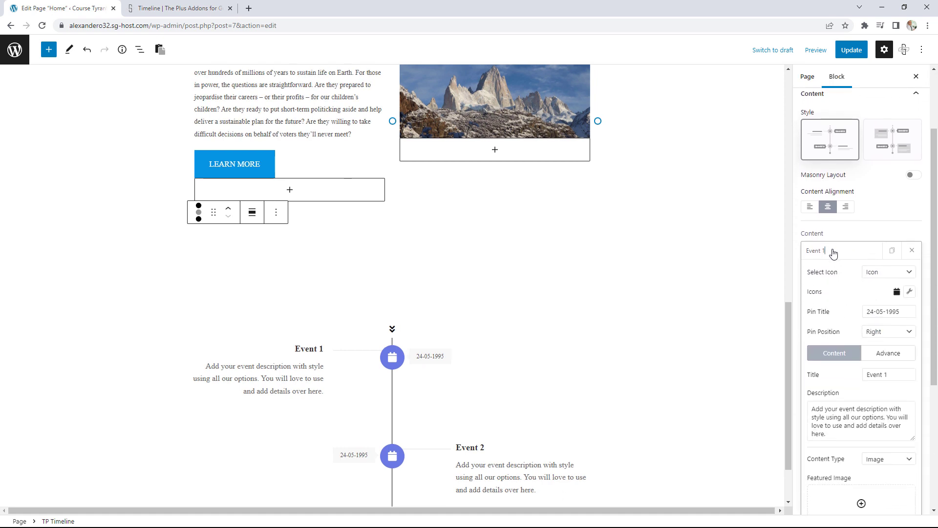
scroll(870, 313, "down", 3)
scroll(870, 312, "down", 2)
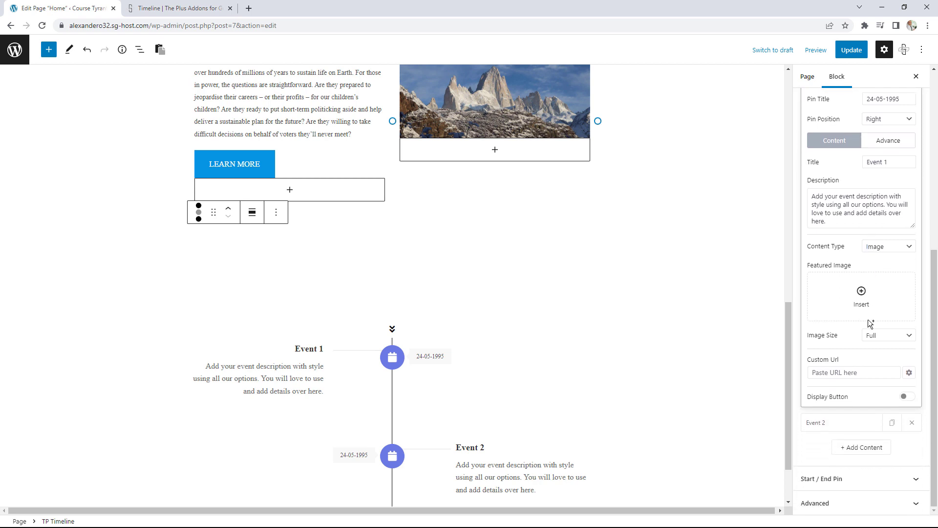
left_click(908, 396)
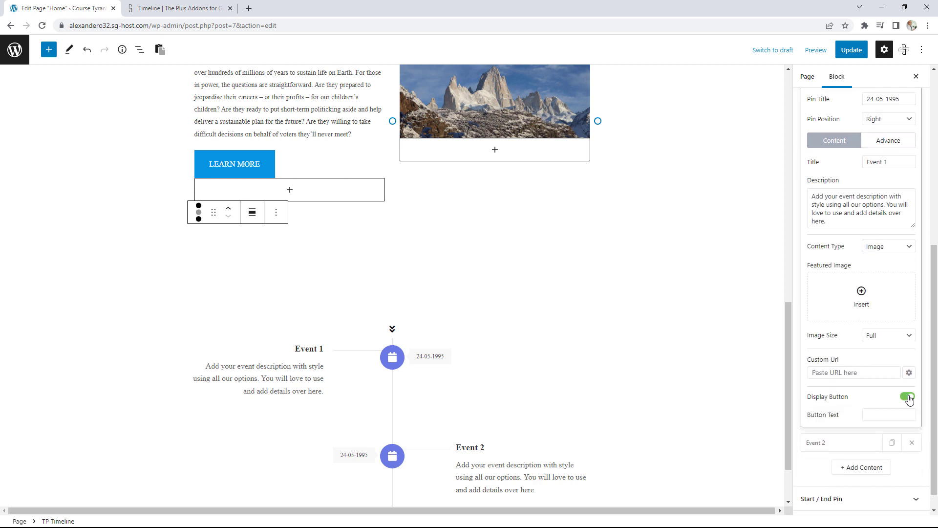
left_click(879, 415)
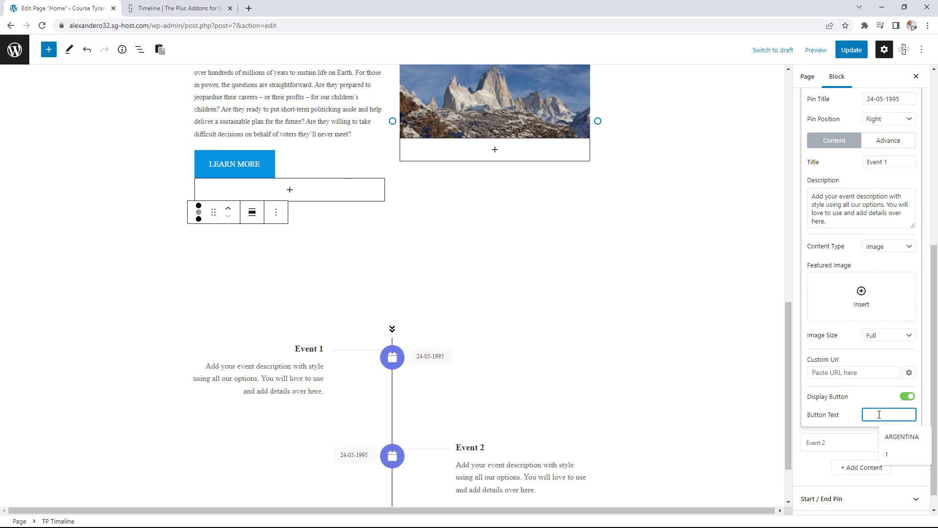
type("Buy")
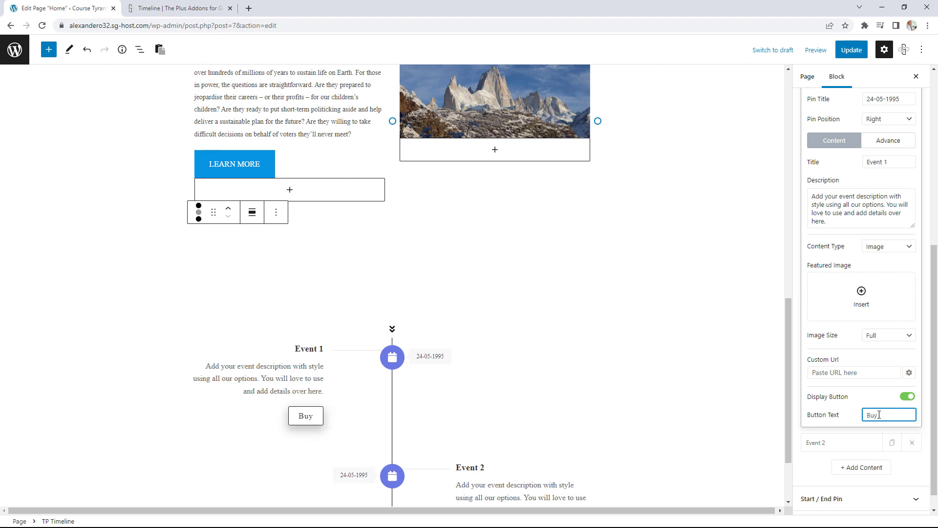
type(" Now")
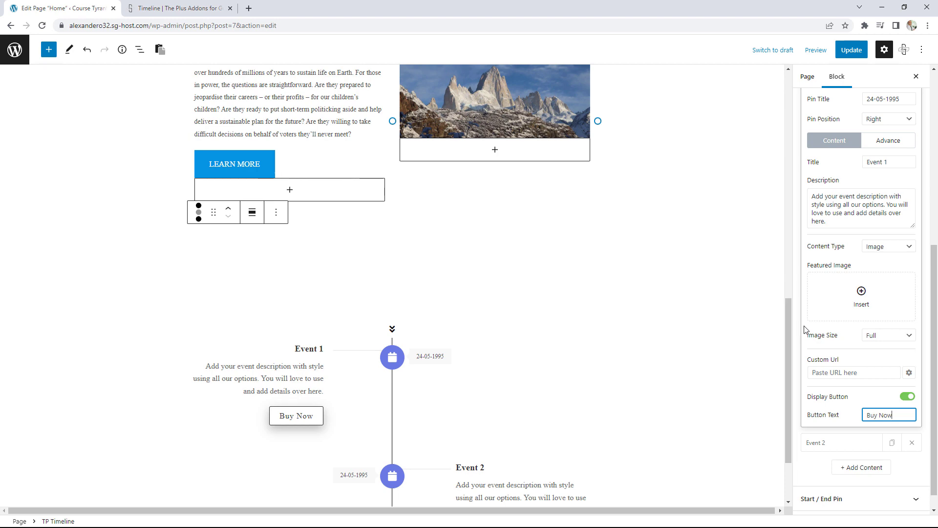
Switch to the Timeline demo page and go back up to its introduction.
left_click(173, 6)
scroll(602, 198, "up", 10)
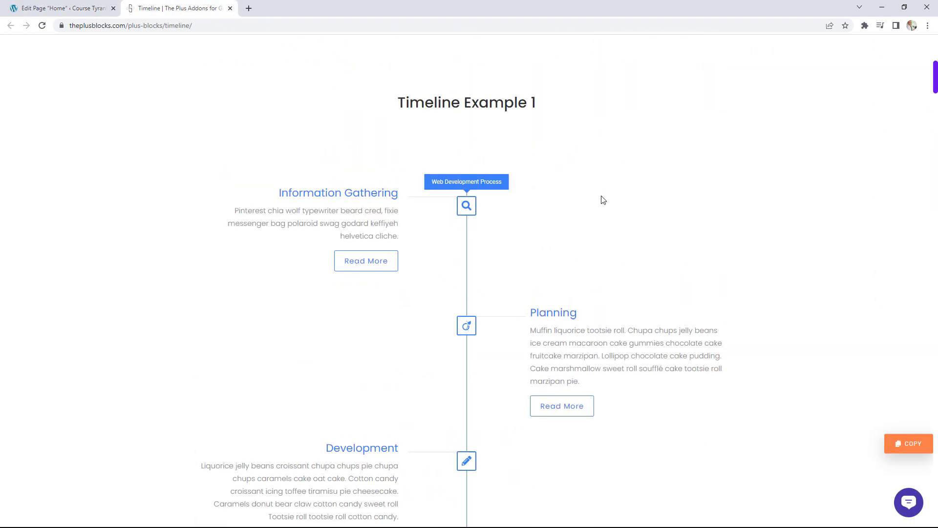
scroll(603, 199, "up", 6)
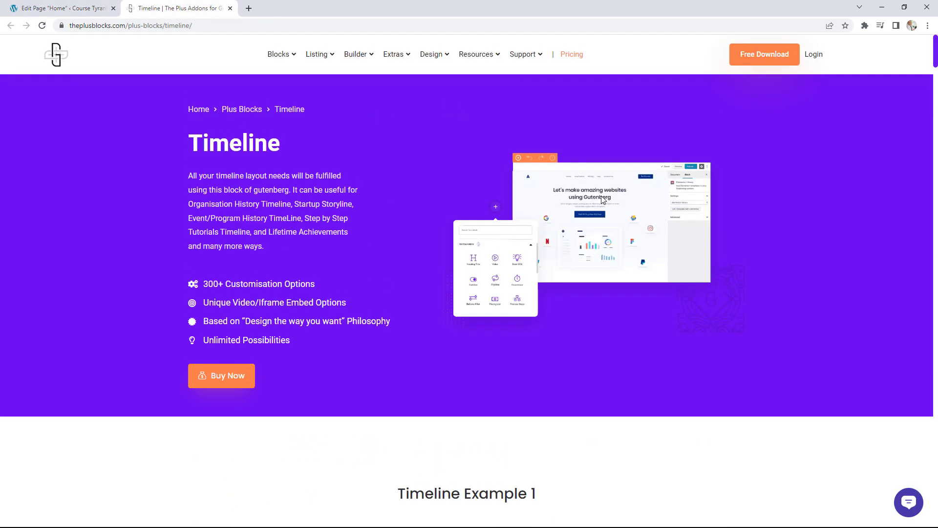
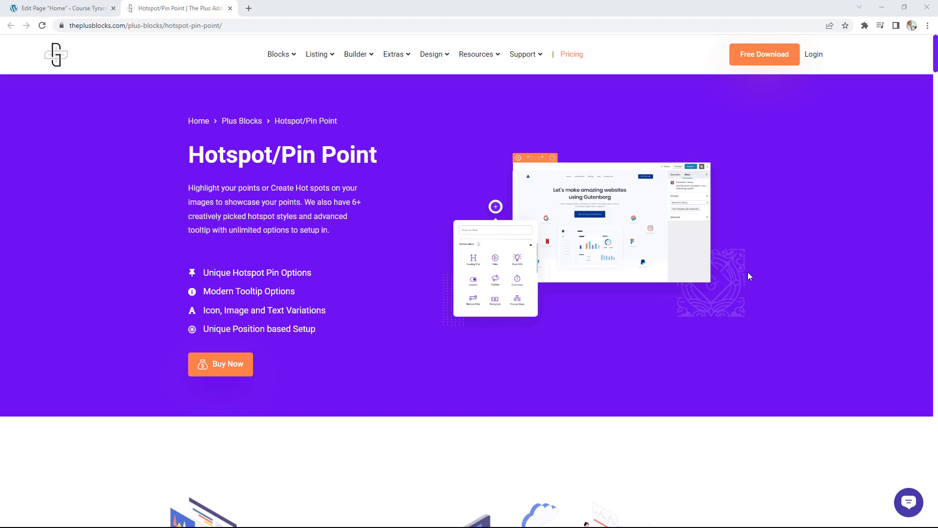
Examine the Hotspot/Pin Point demo examples, showing pin tooltips on the office illustration and the bottles image.
scroll(748, 273, "down", 6)
scroll(749, 270, "down", 2)
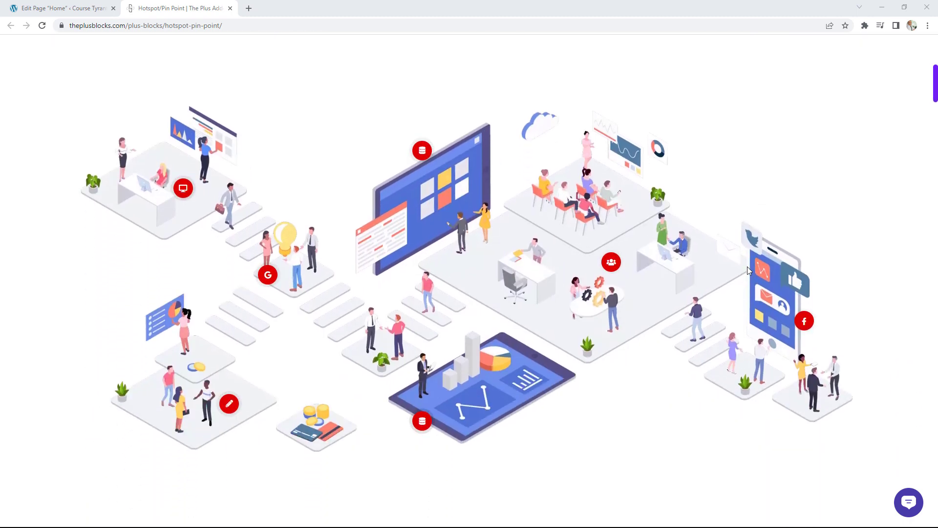
mouse_move(185, 192)
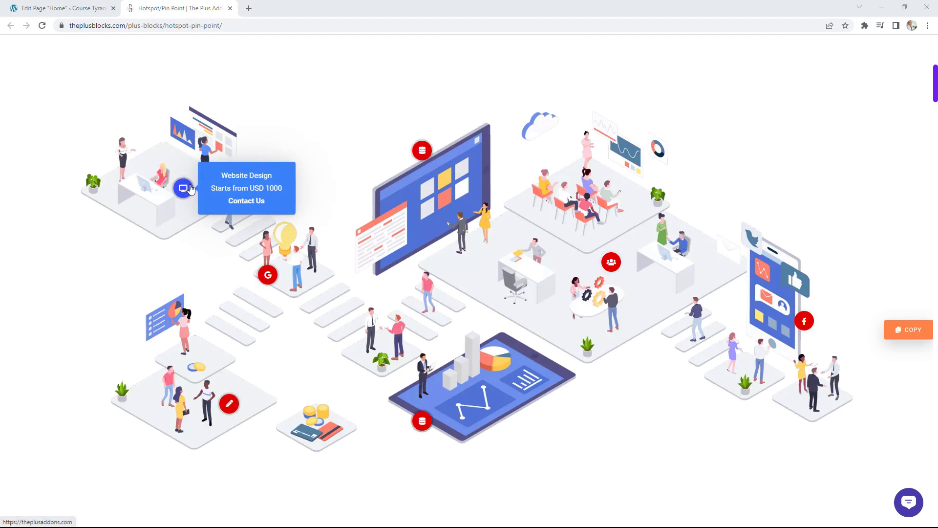
mouse_move(271, 277)
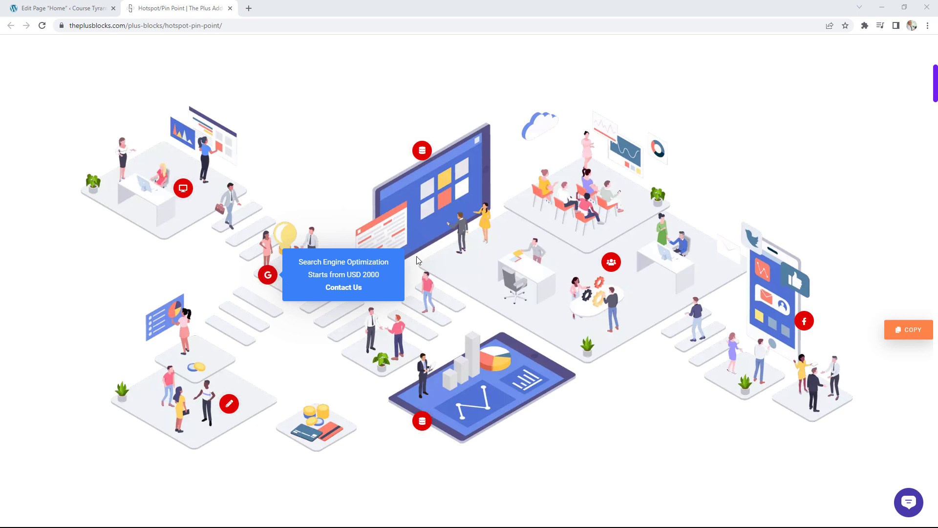
mouse_move(425, 154)
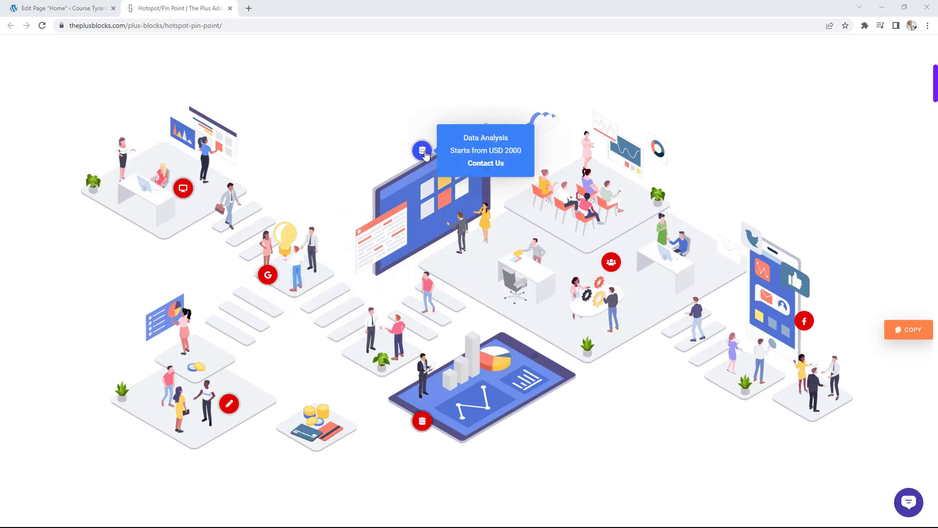
scroll(635, 249, "down", 7)
scroll(635, 249, "down", 3)
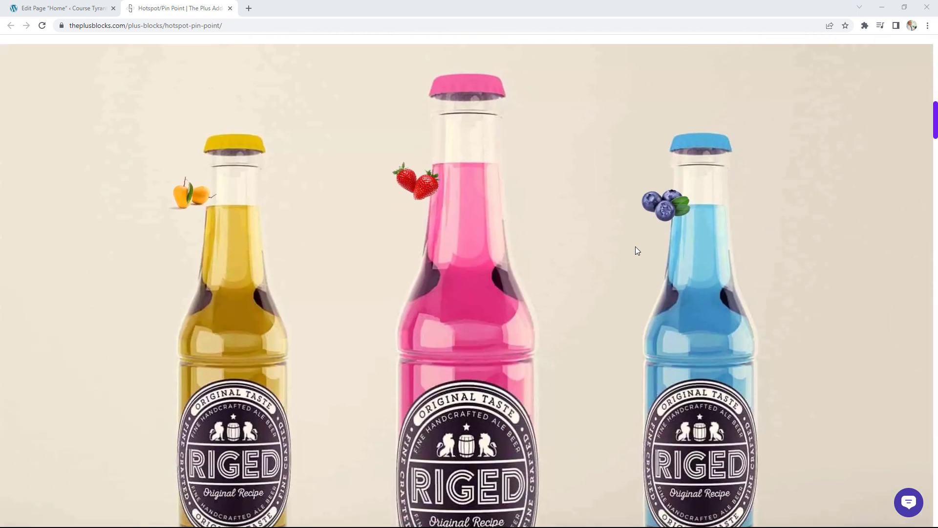
mouse_move(428, 184)
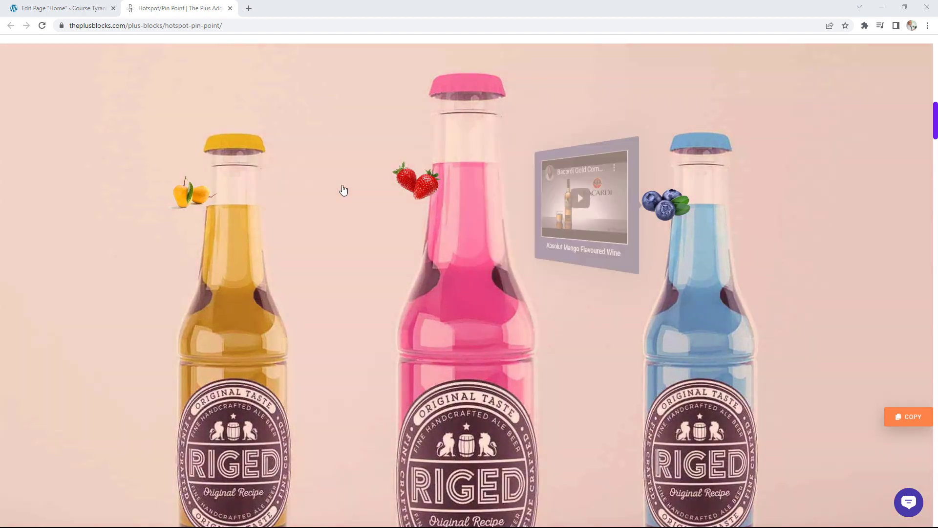
scroll(743, 279, "down", 8)
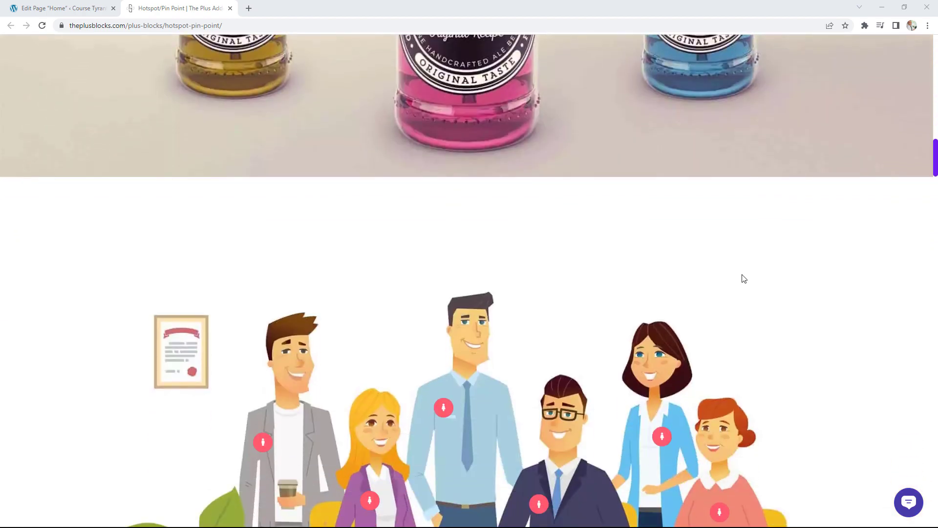
Return to the Home page editor, search the blocks for "hot", and add a TP Hotspot block below the last row.
left_click(68, 8)
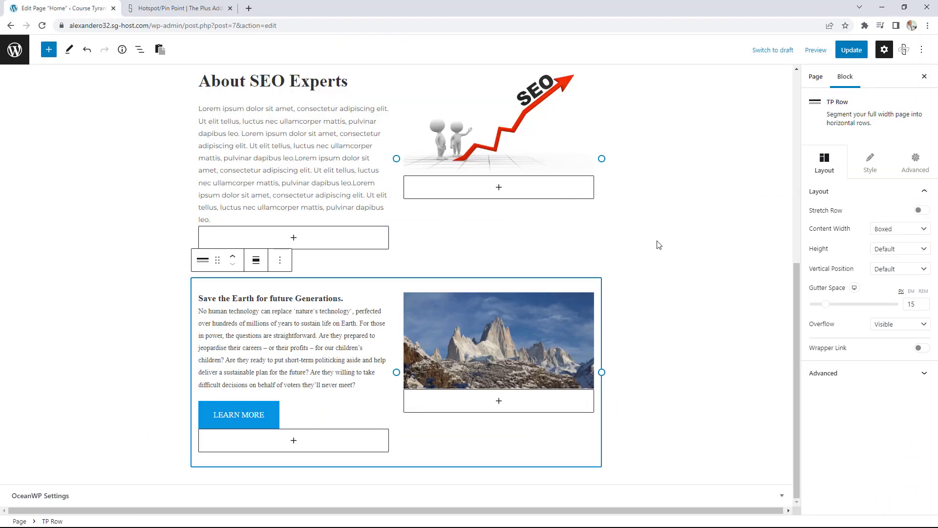
left_click(665, 381)
left_click(595, 460)
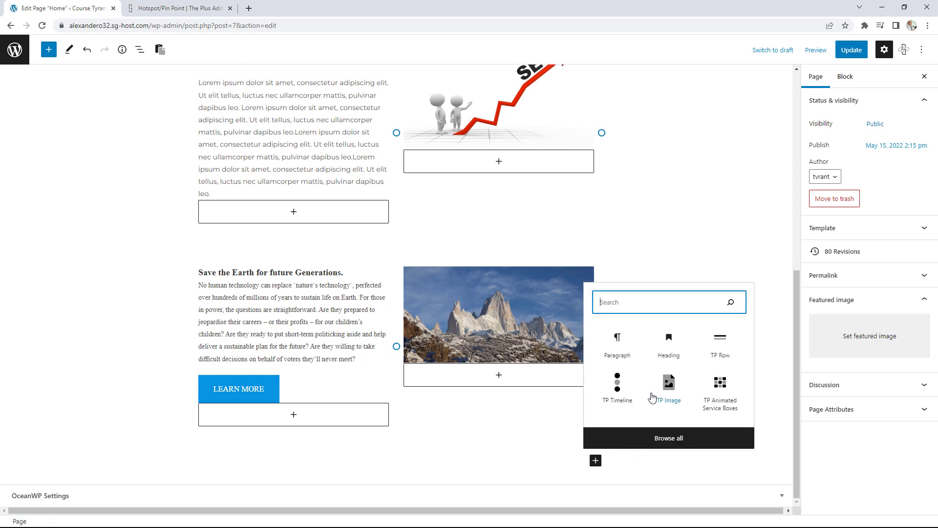
type("hot")
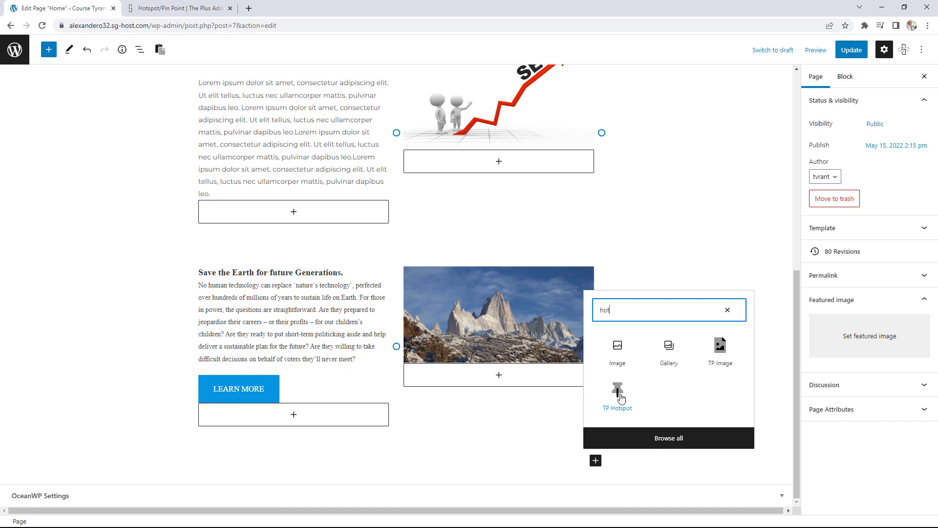
left_click(618, 395)
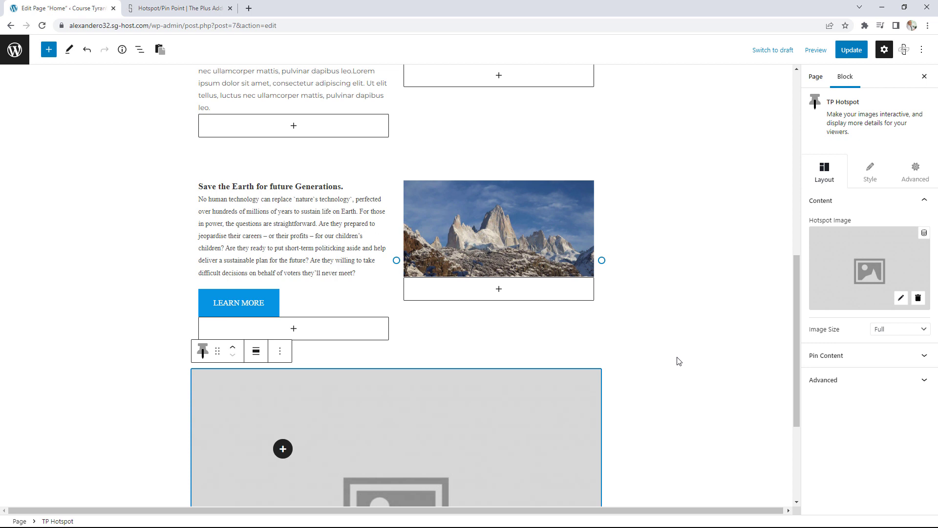
Set cycle.png from the media library as the hotspot image and preview the default pin's tooltip.
left_click(900, 299)
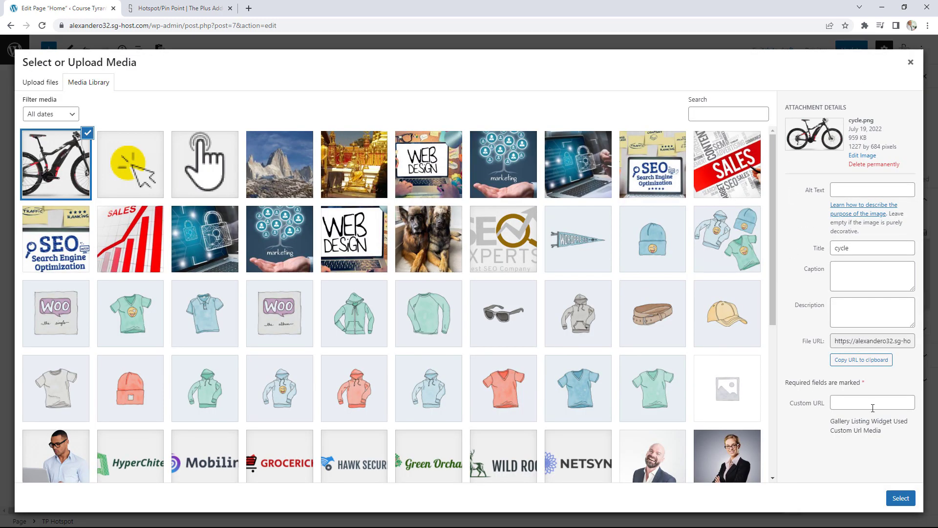
left_click(899, 498)
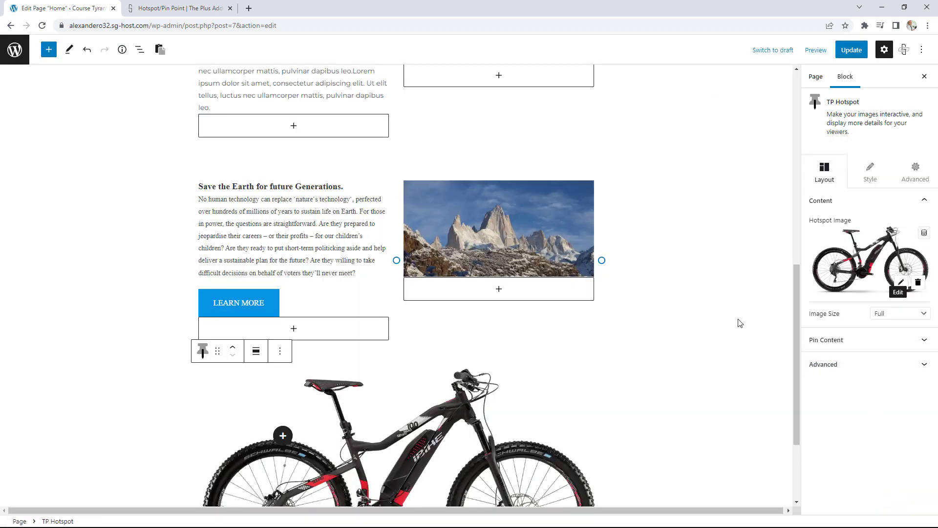
scroll(782, 272, "down", 2)
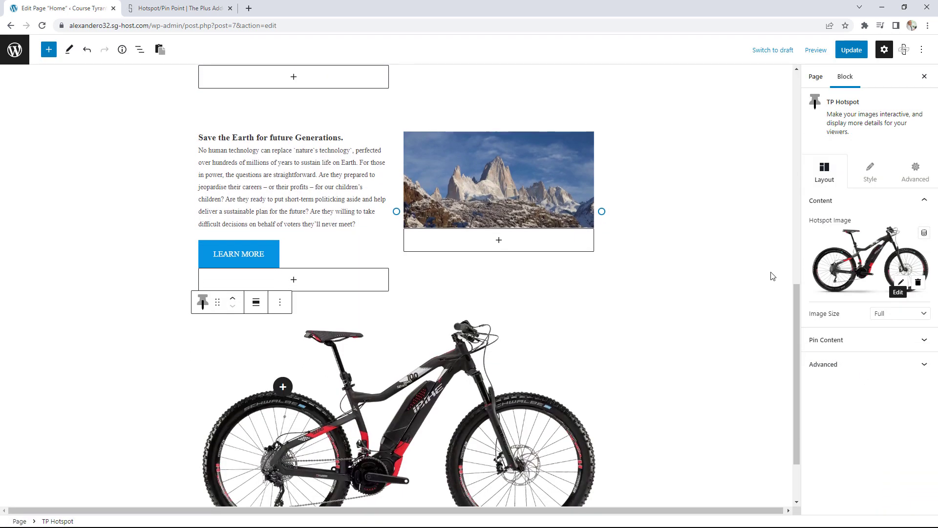
scroll(771, 276, "down", 1)
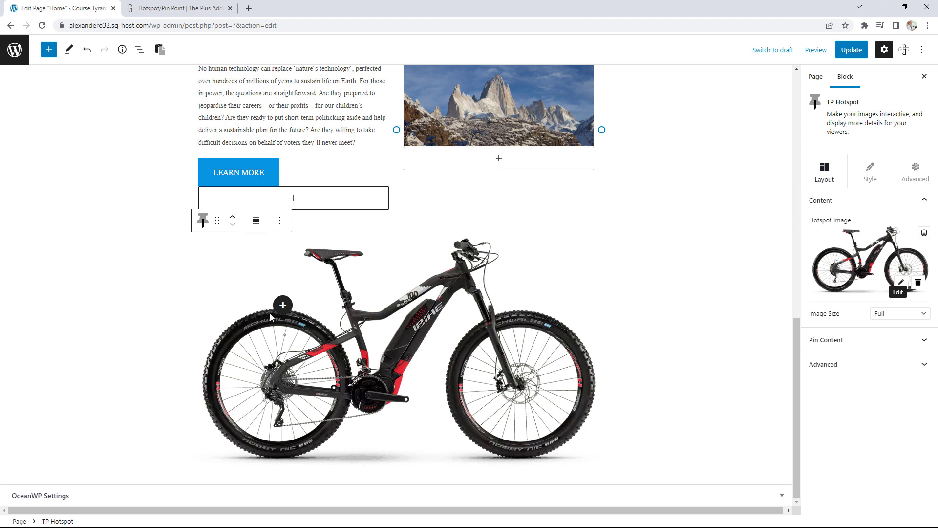
mouse_move(283, 309)
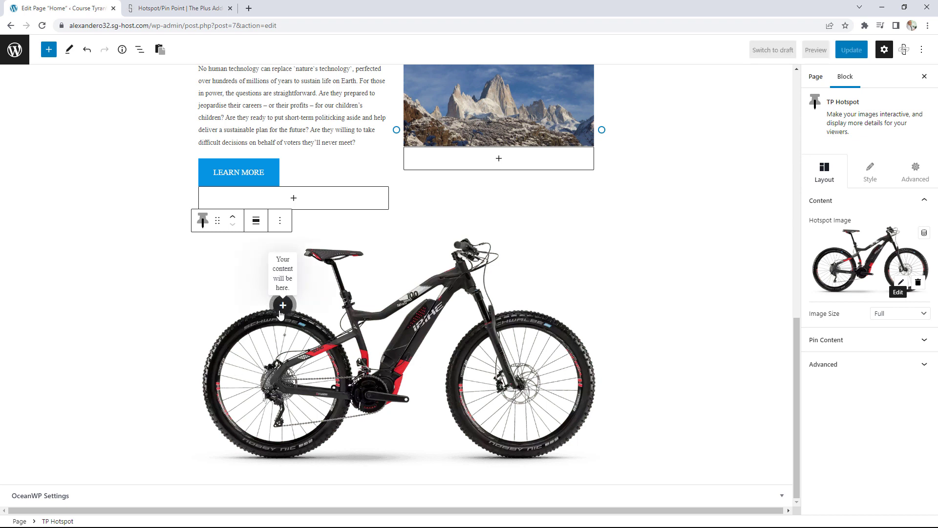
Open the hotspot's pin content settings, and check pin 1 of the numbered bicycle example on the demo page before returning to the editor.
left_click(867, 341)
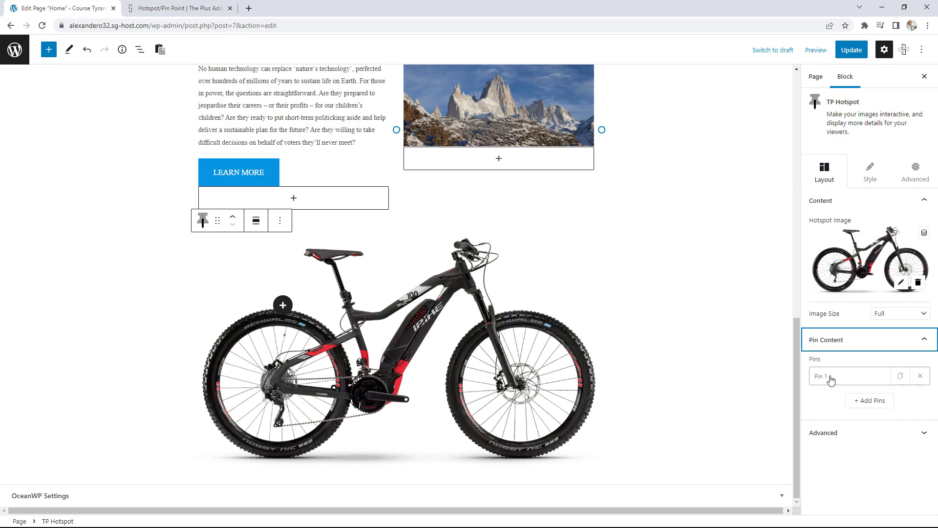
left_click(206, 5)
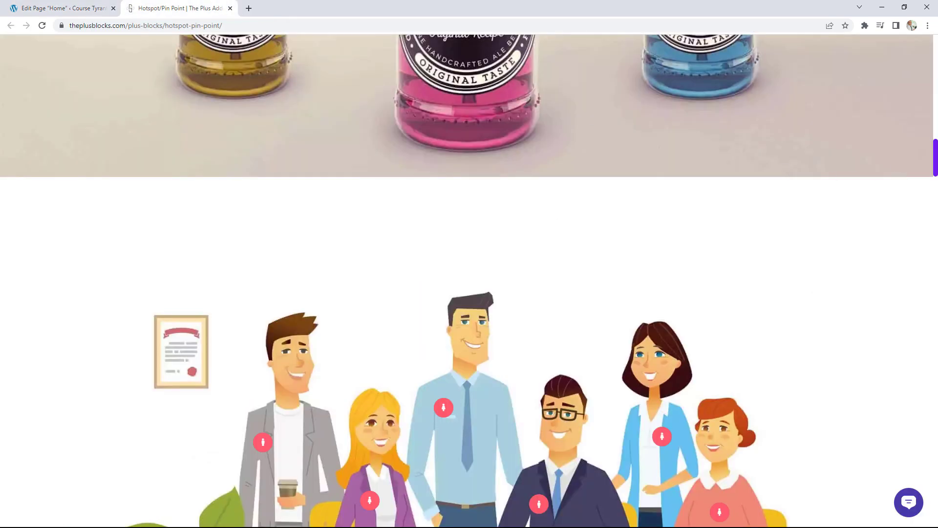
left_click_drag(933, 149, 922, 226)
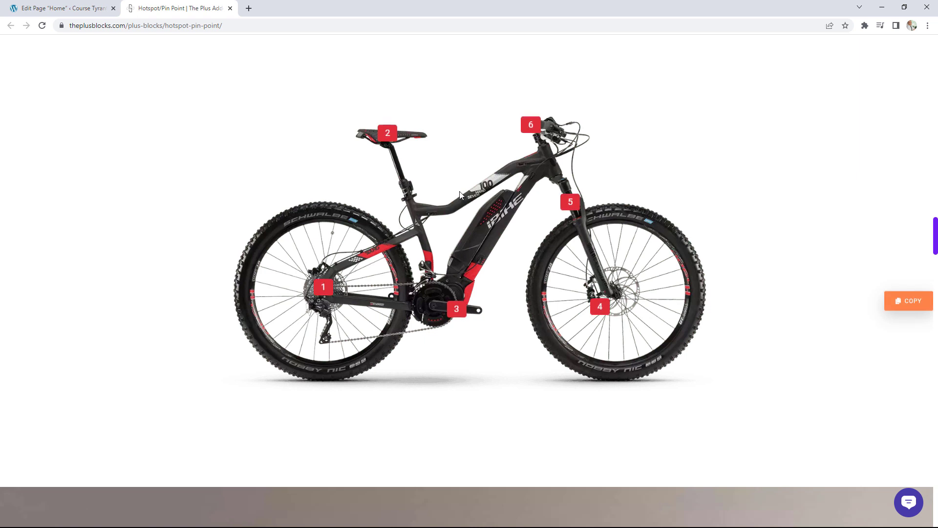
left_click(326, 292)
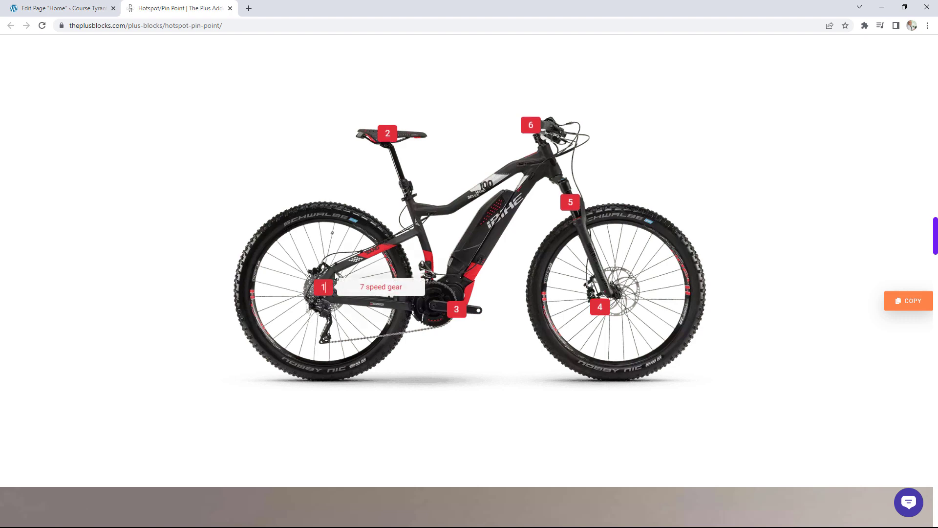
left_click(54, 5)
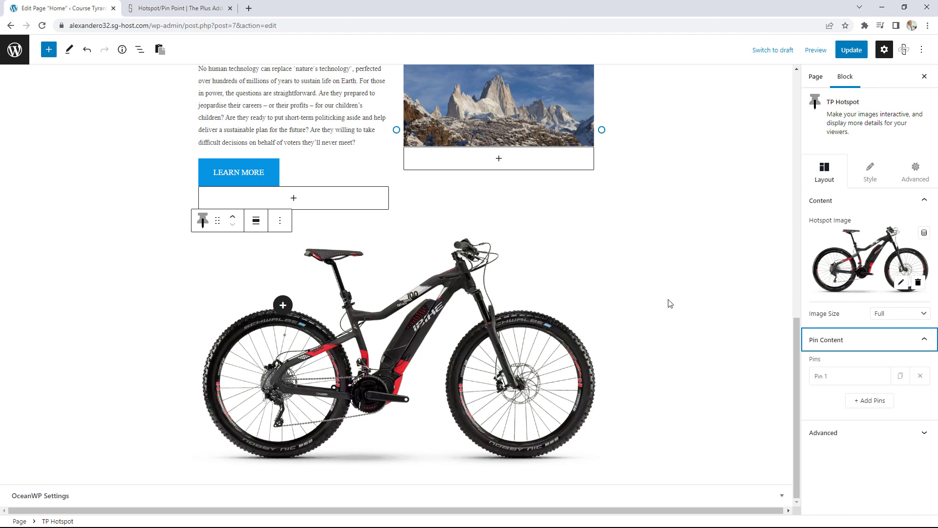
Open Pin 1 of the hotspot and replace its tooltip description with "Speed Gear".
left_click(839, 378)
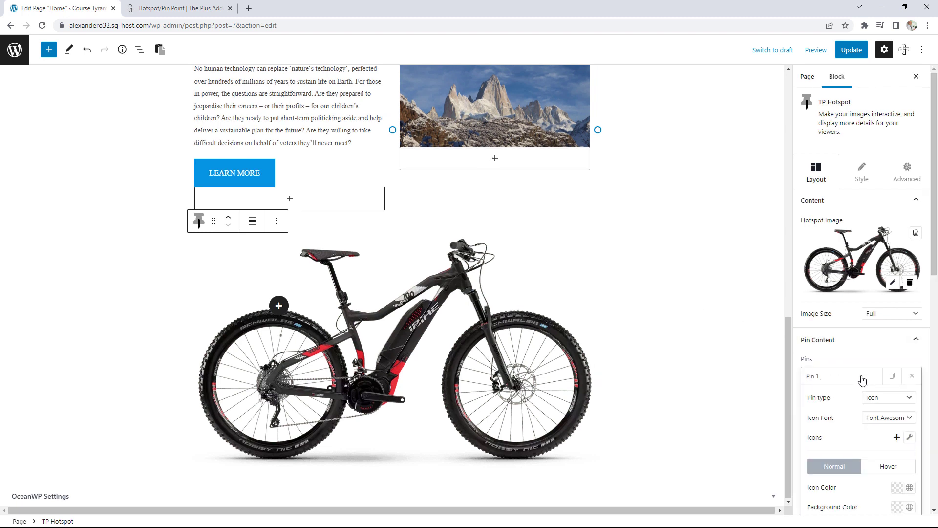
scroll(884, 398, "down", 1)
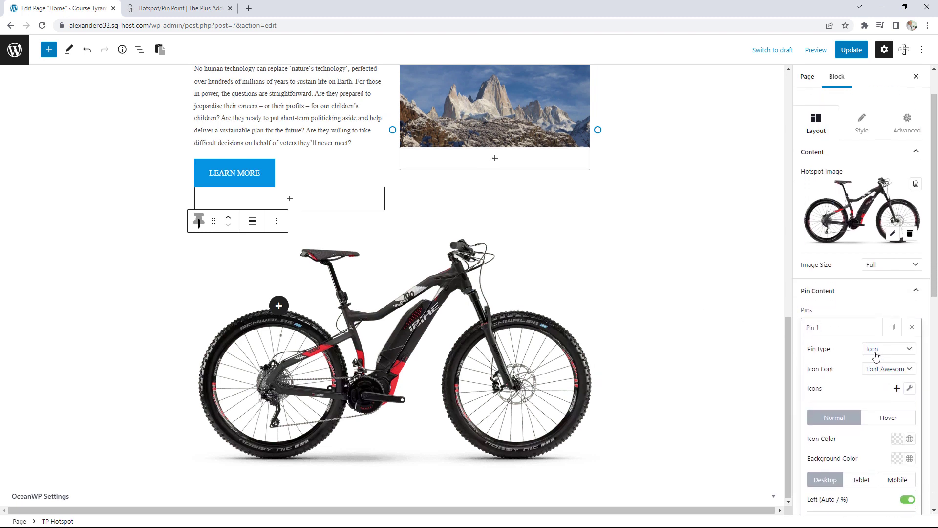
scroll(876, 357, "down", 2)
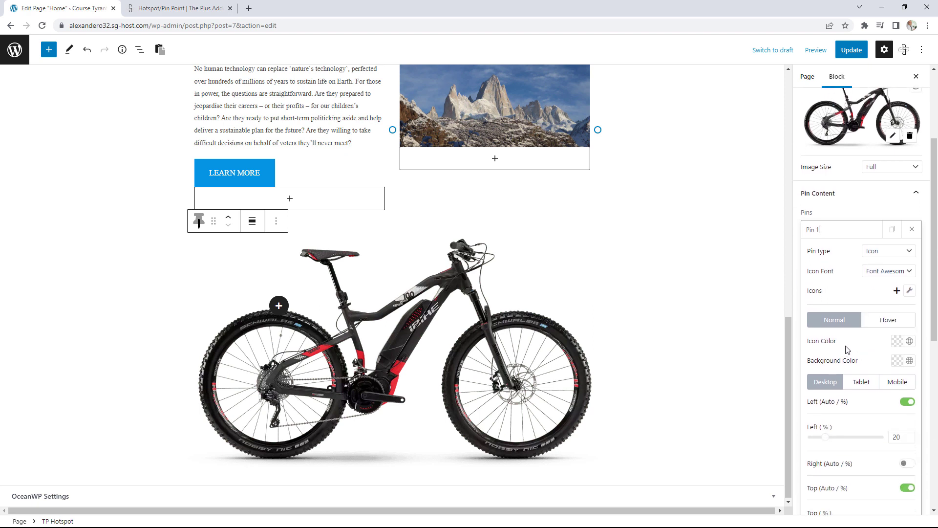
scroll(847, 349, "down", 7)
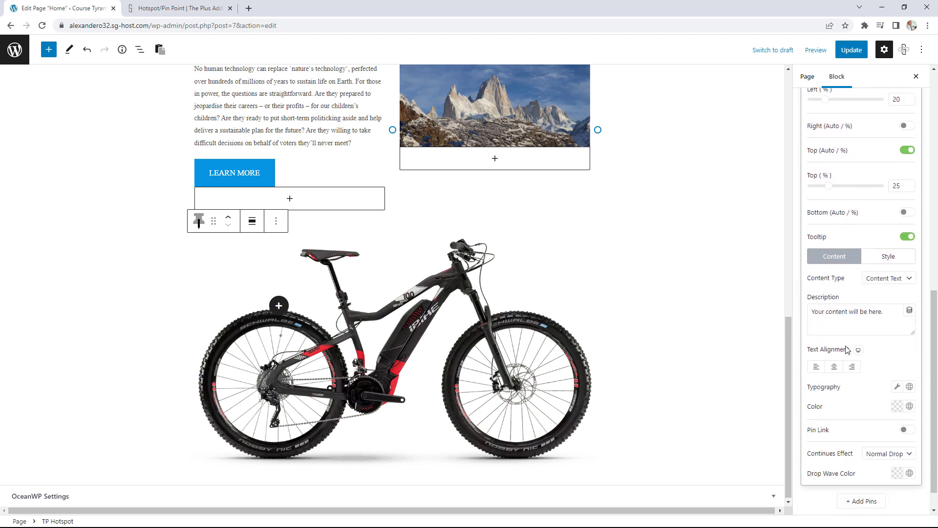
left_click(830, 306)
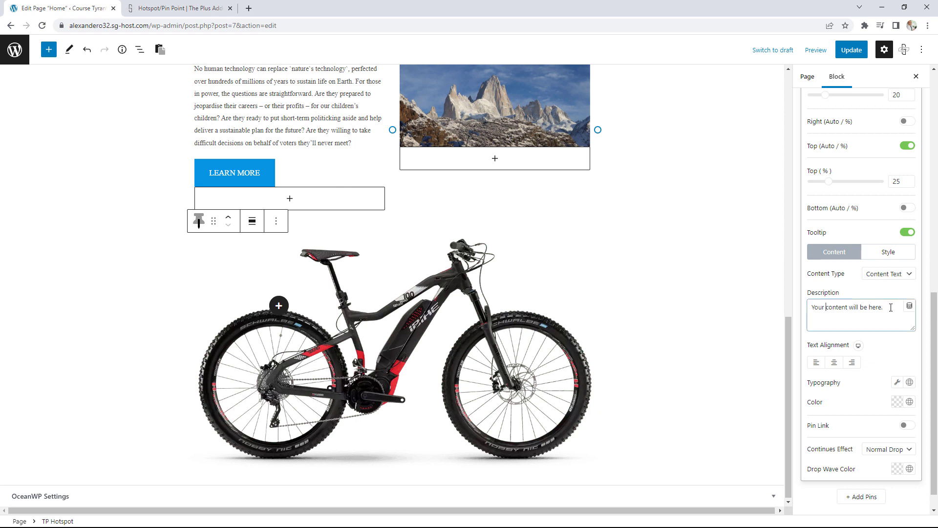
left_click_drag(890, 307, 816, 309)
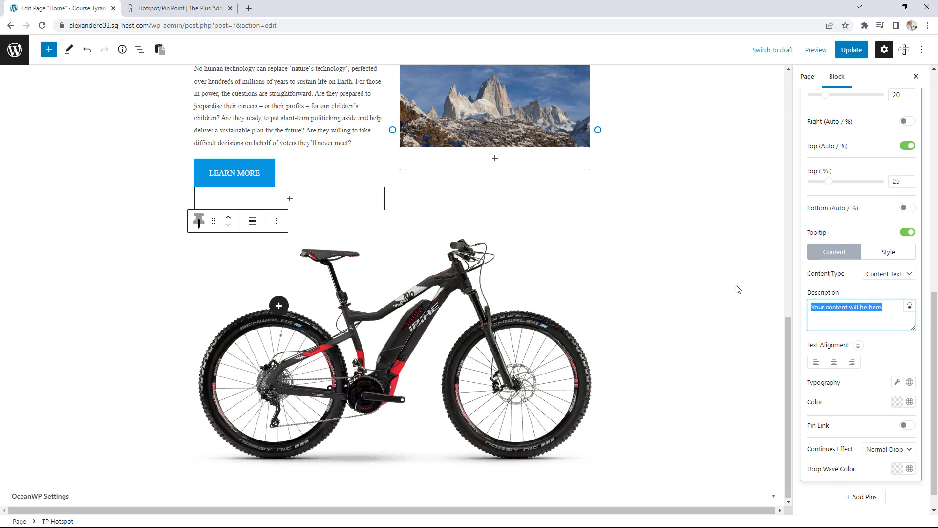
type("Speed Gear")
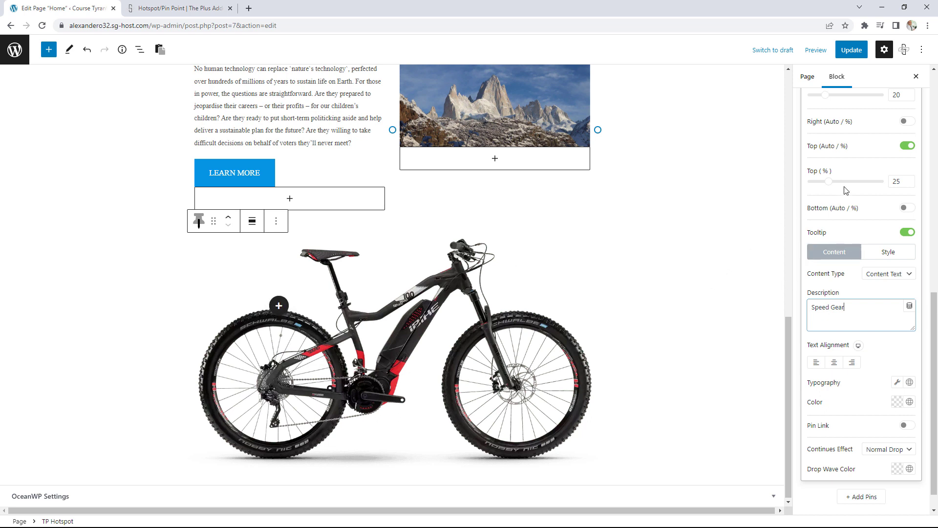
Position Pin 1 over the rear wheel's gear hub at 19% from the left and 60% from the top.
scroll(855, 183, "up", 1)
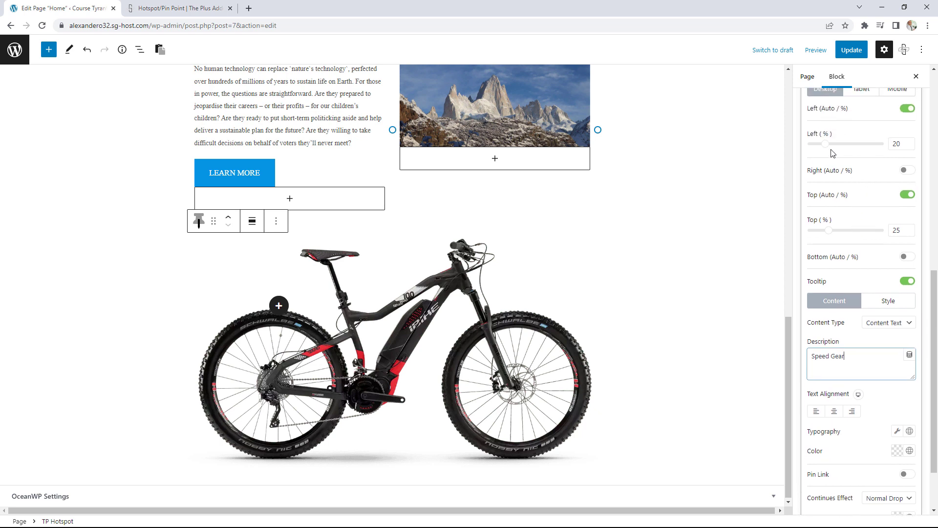
left_click_drag(828, 148, 823, 146)
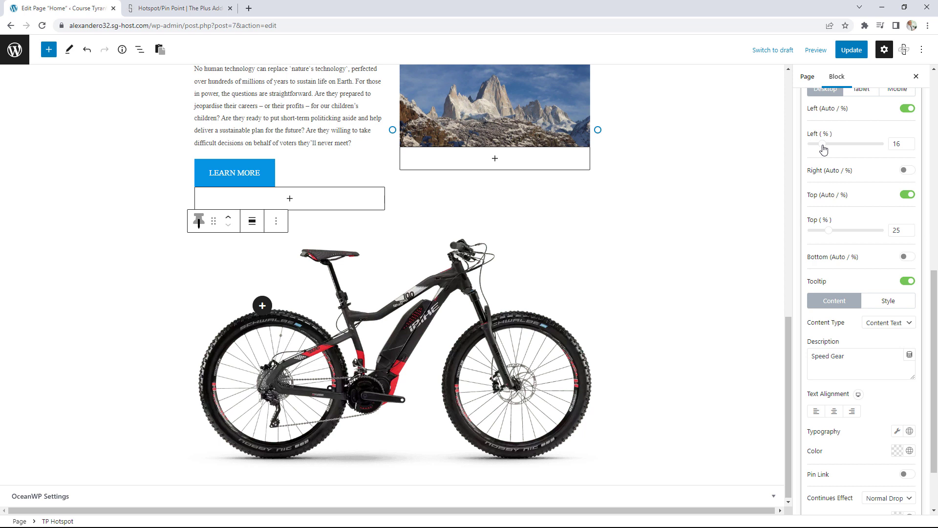
left_click(911, 141)
left_click(911, 141)
left_click(911, 142)
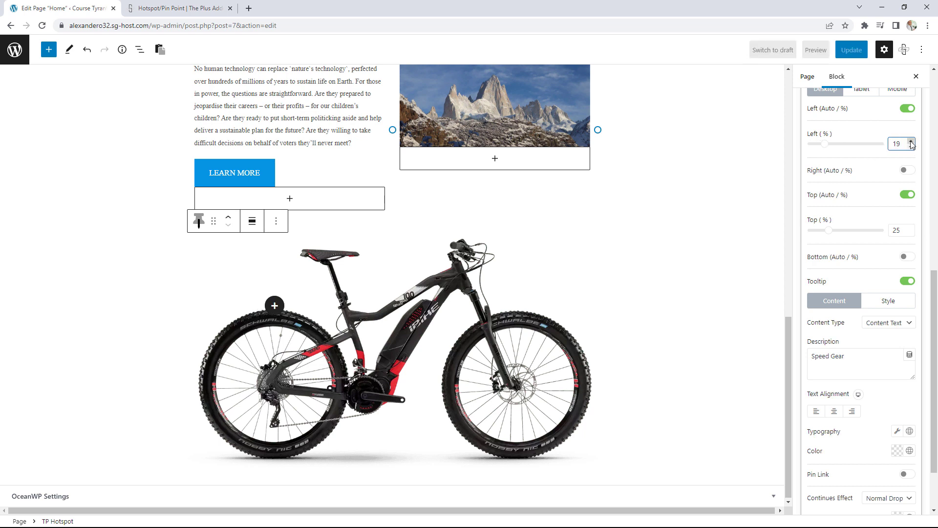
left_click(911, 235)
left_click(912, 235)
left_click(911, 228)
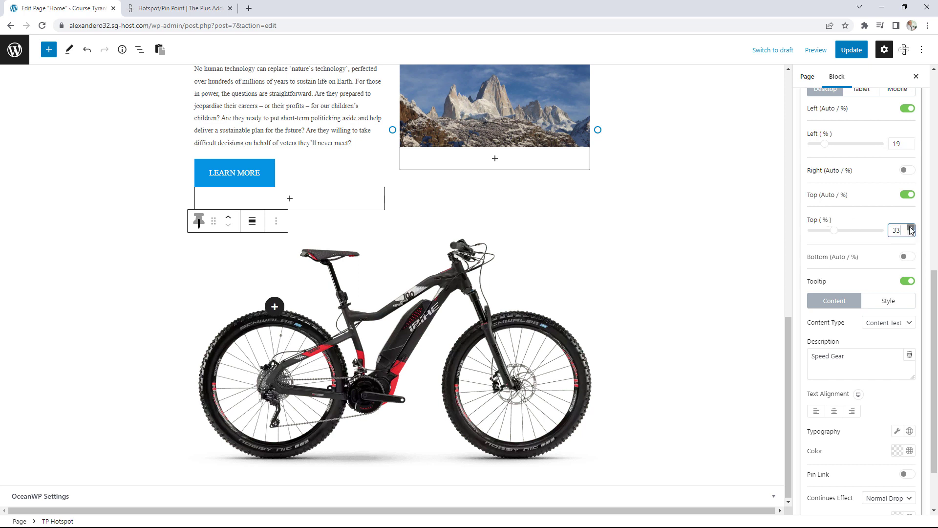
left_click_drag(911, 228, 911, 229)
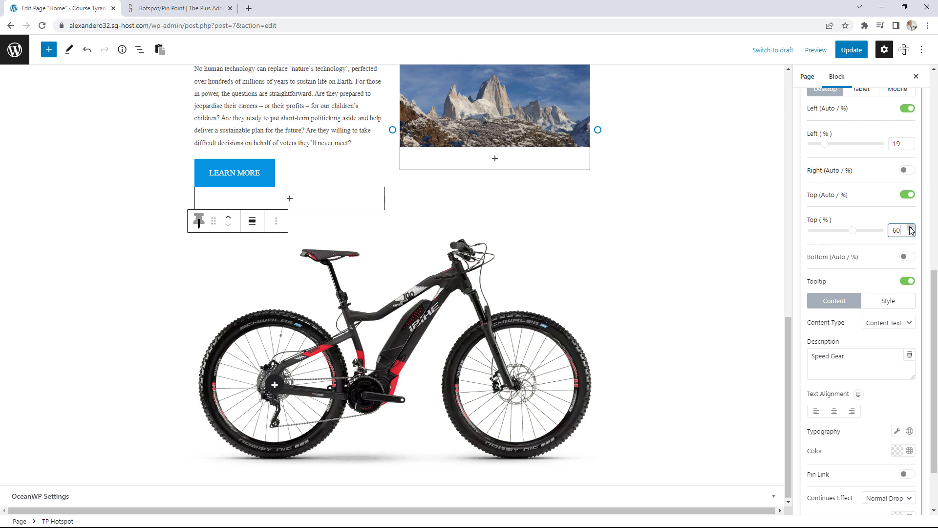
Update the Home page and check the rear gear pin's tooltip on the live page.
mouse_move(278, 383)
left_click(855, 50)
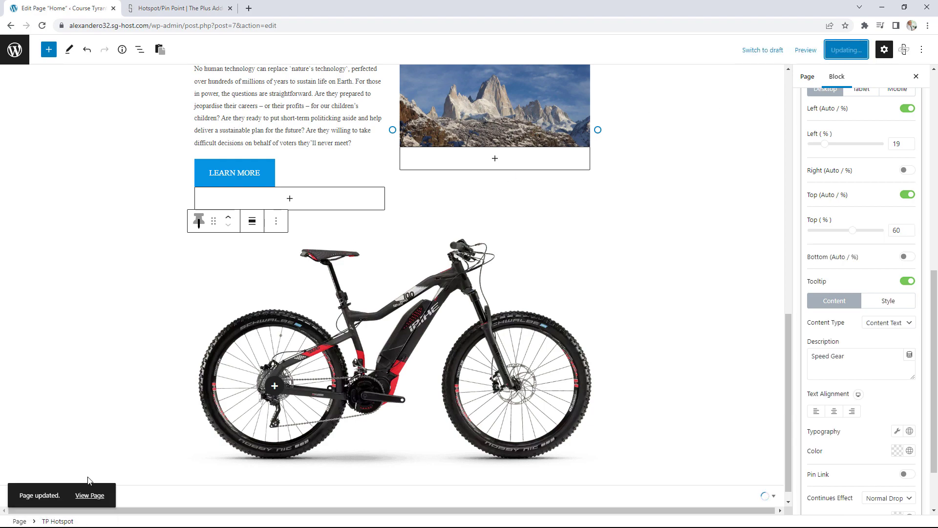
left_click(90, 494)
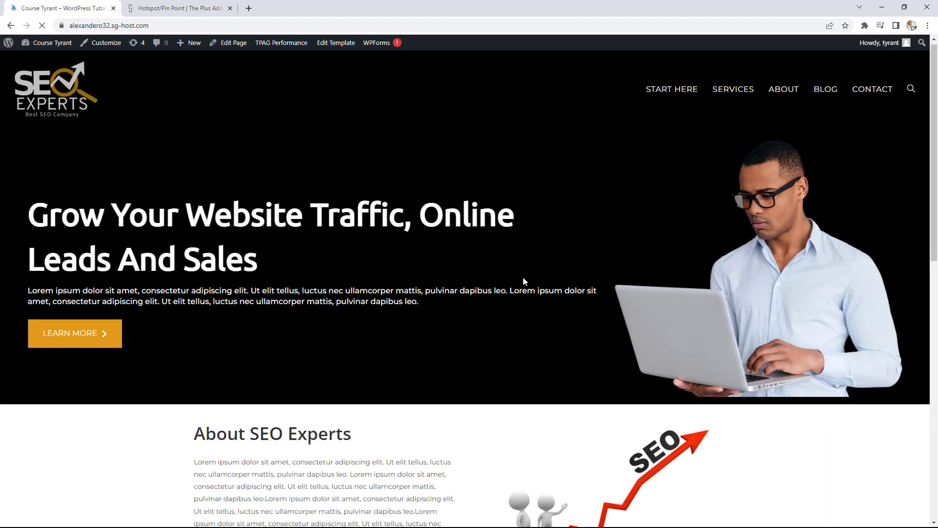
scroll(522, 281, "down", 15)
mouse_move(298, 369)
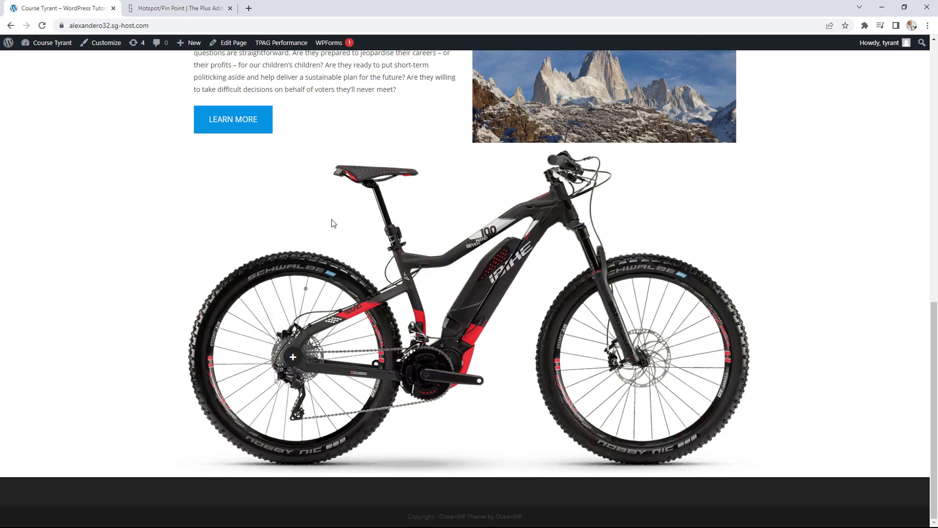
Reopen the Home page for editing and check pin 5 of the numbered bicycle example on the demo page while it loads.
left_click(231, 44)
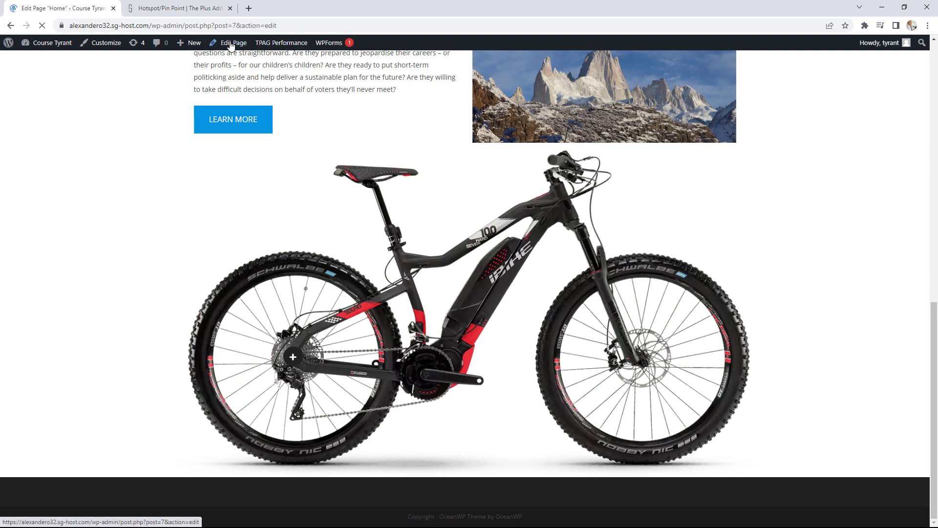
left_click(202, 10)
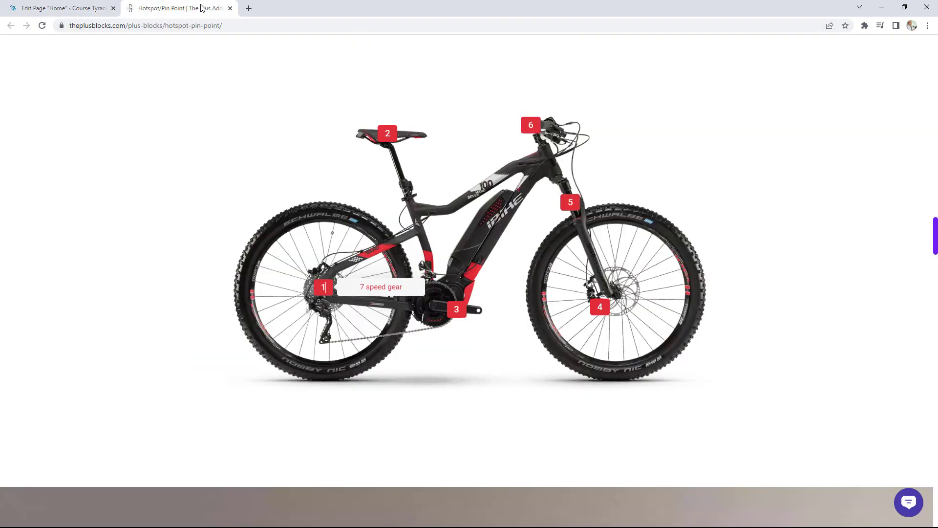
left_click(571, 205)
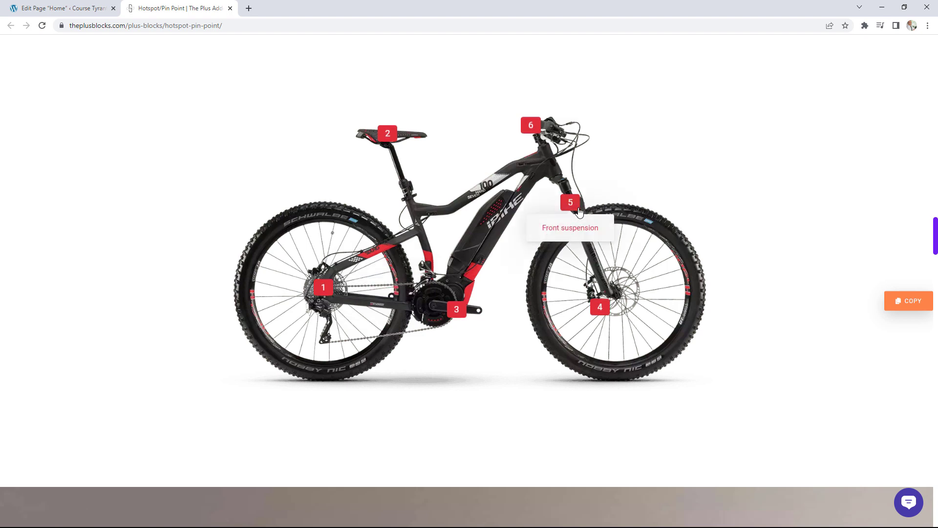
left_click(94, 6)
left_click(183, 5)
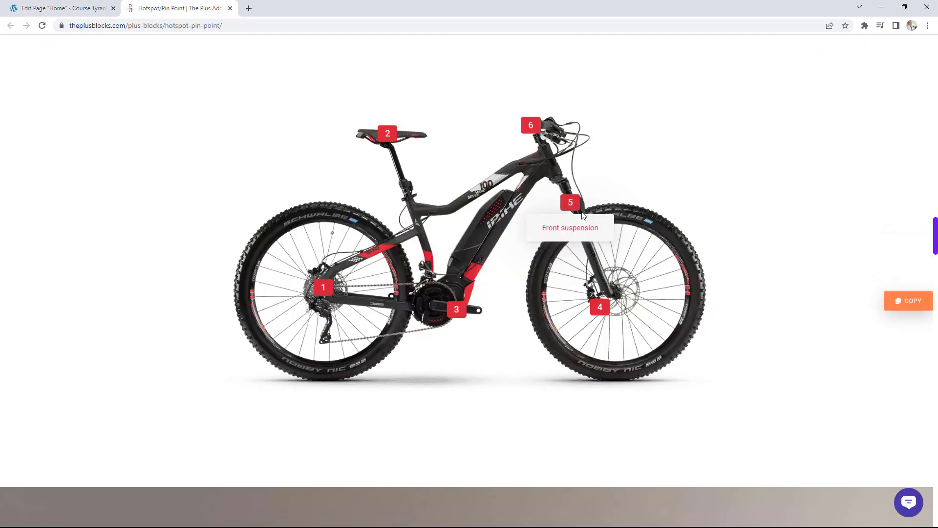
left_click(92, 8)
Add a second pin to the bicycle hotspot and open its settings.
scroll(538, 282, "down", 12)
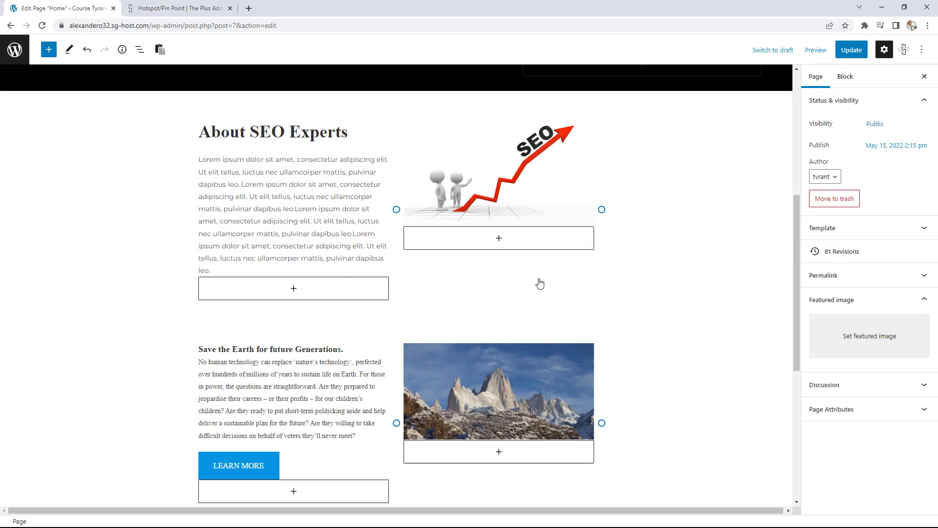
left_click(471, 322)
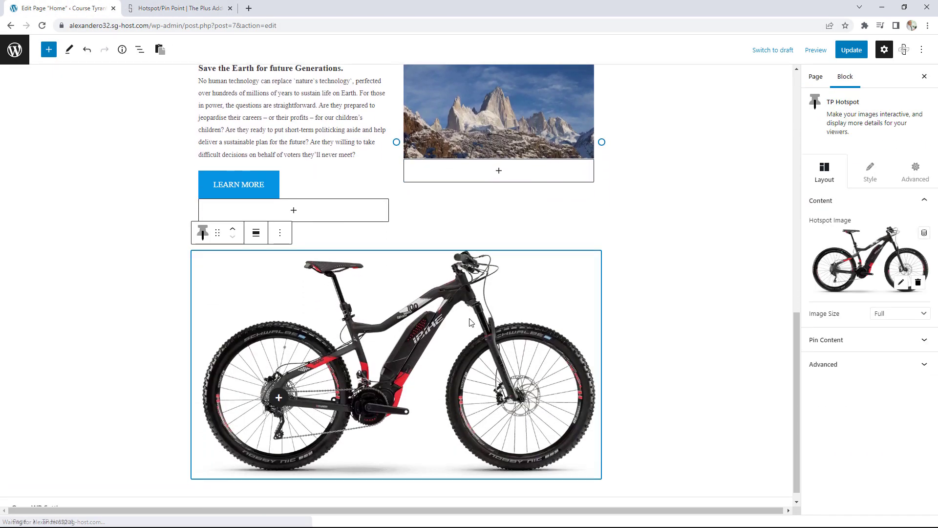
left_click(886, 339)
left_click(876, 400)
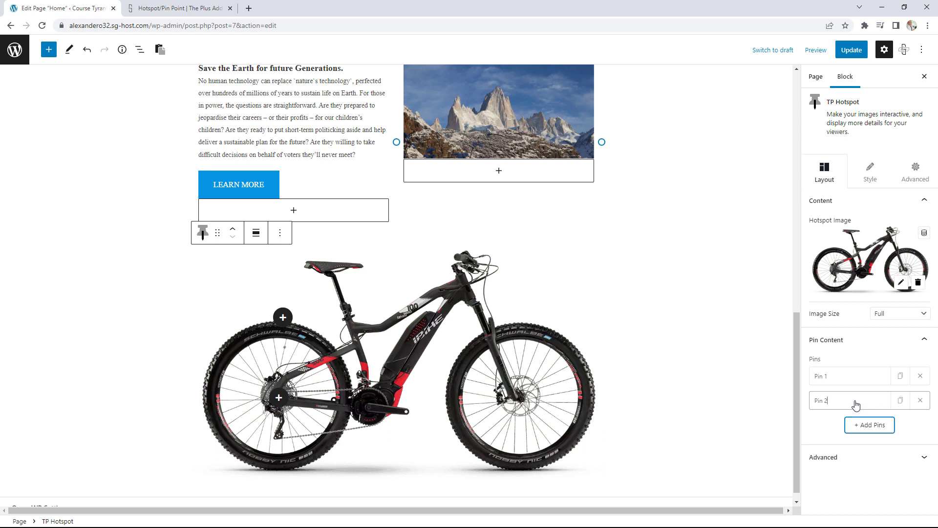
left_click(855, 402)
Set Pin 2's tooltip description to "Front Suspension", following pin 5 of the demo page's bicycle example.
scroll(872, 398, "down", 3)
scroll(873, 398, "down", 5)
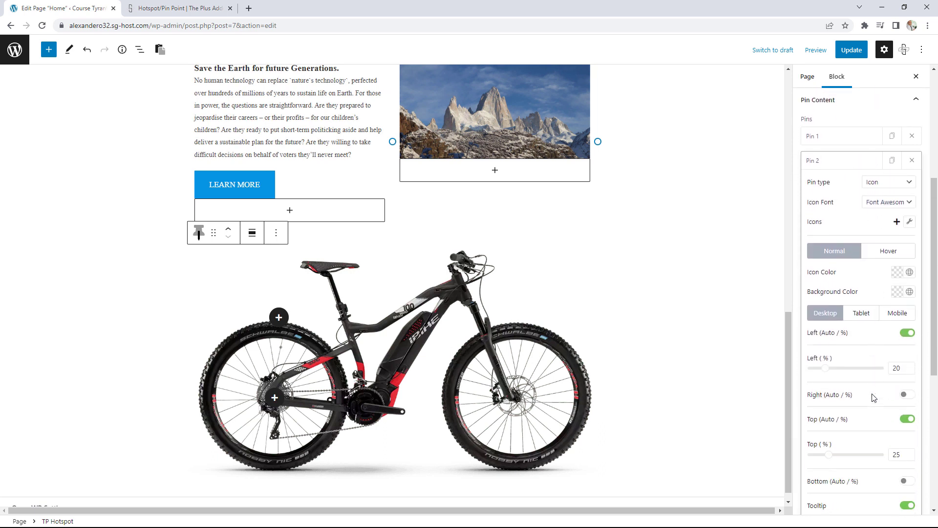
left_click(207, 4)
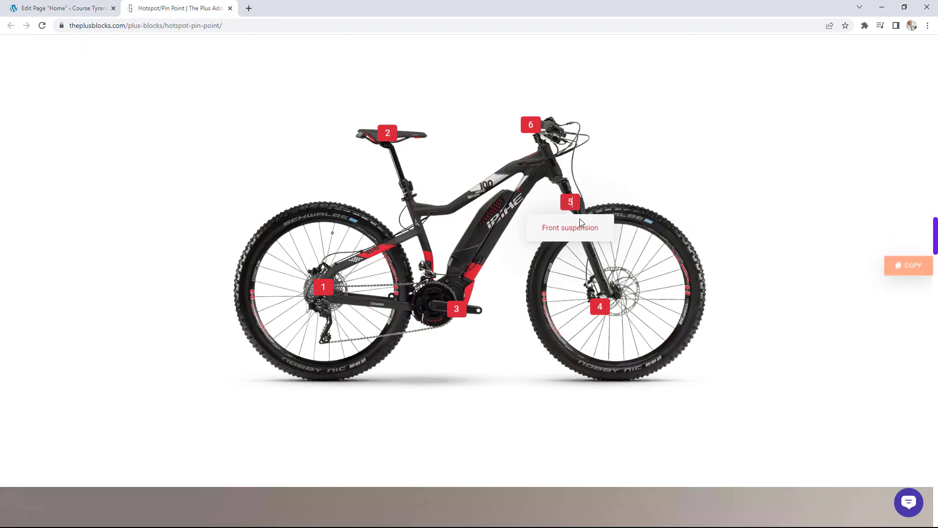
left_click(87, 4)
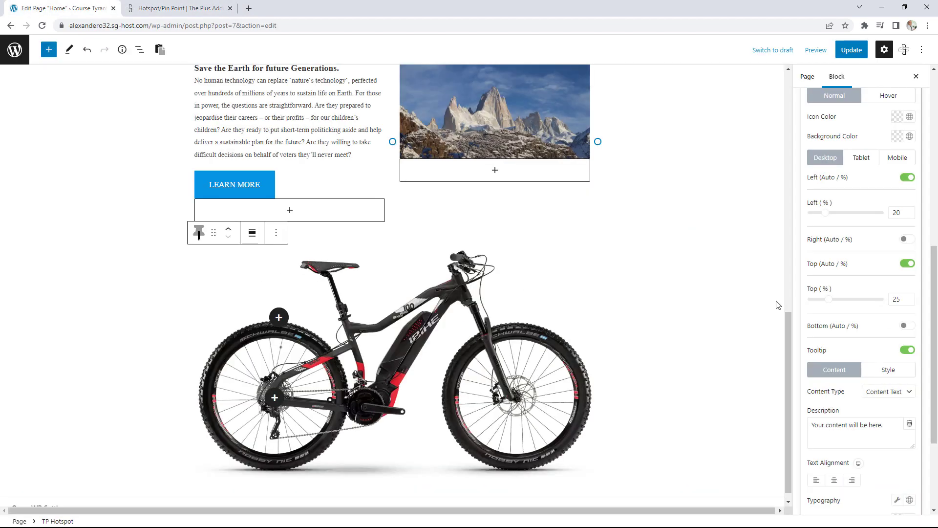
scroll(843, 363, "down", 1)
left_click_drag(883, 376, 799, 377)
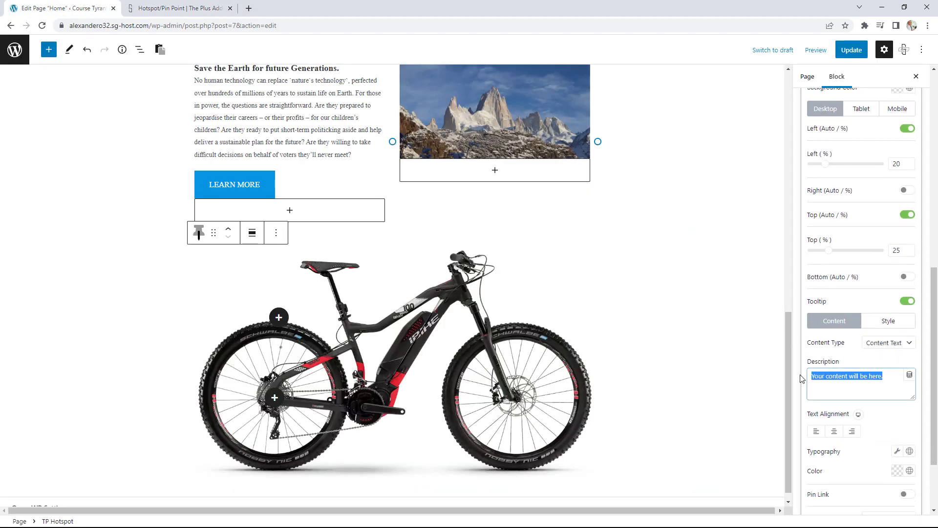
type("Front Suspension")
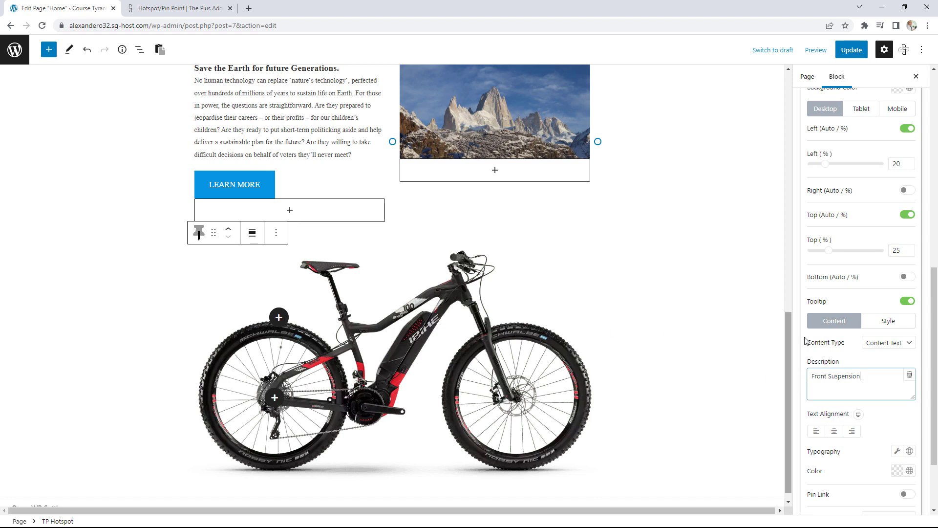
Position Pin 2 on the front fork at 69% from the left and 31% from the top, comparing it with the demo bicycle.
left_click_drag(825, 164, 860, 172)
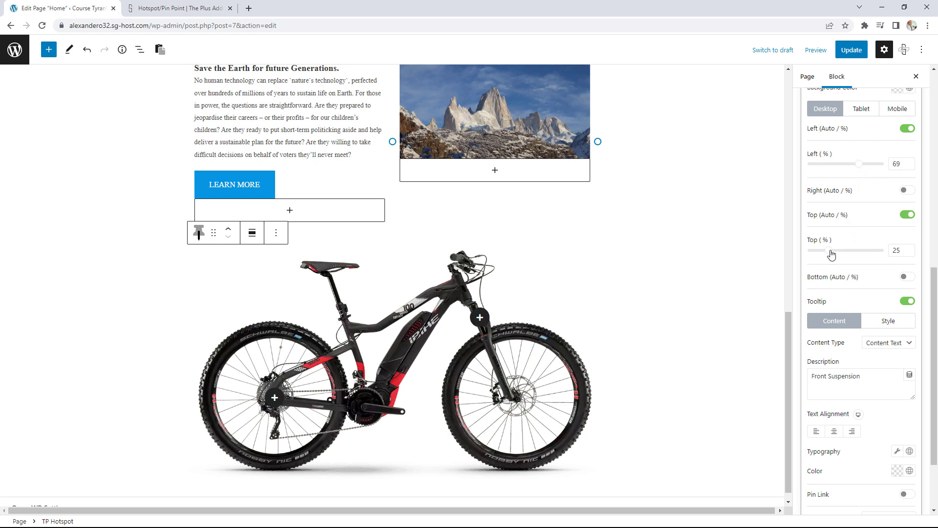
left_click_drag(831, 254, 833, 254)
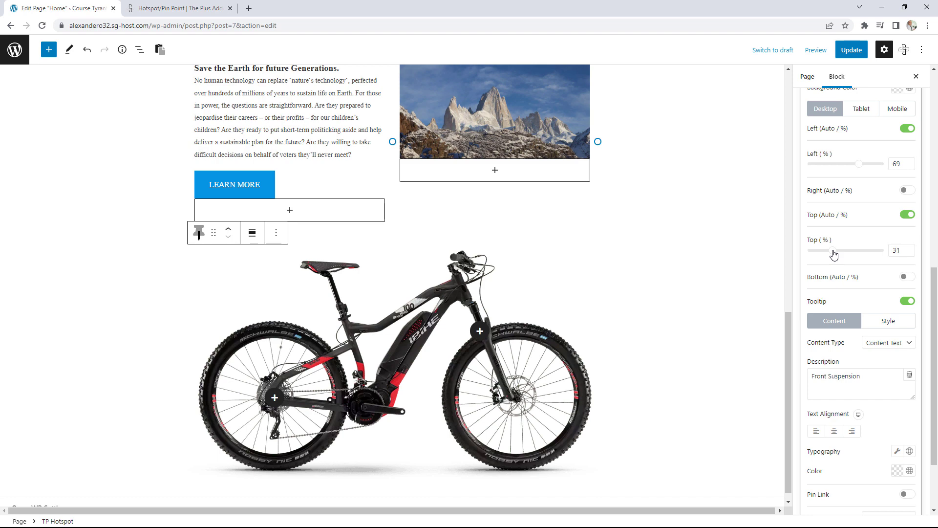
left_click(206, 9)
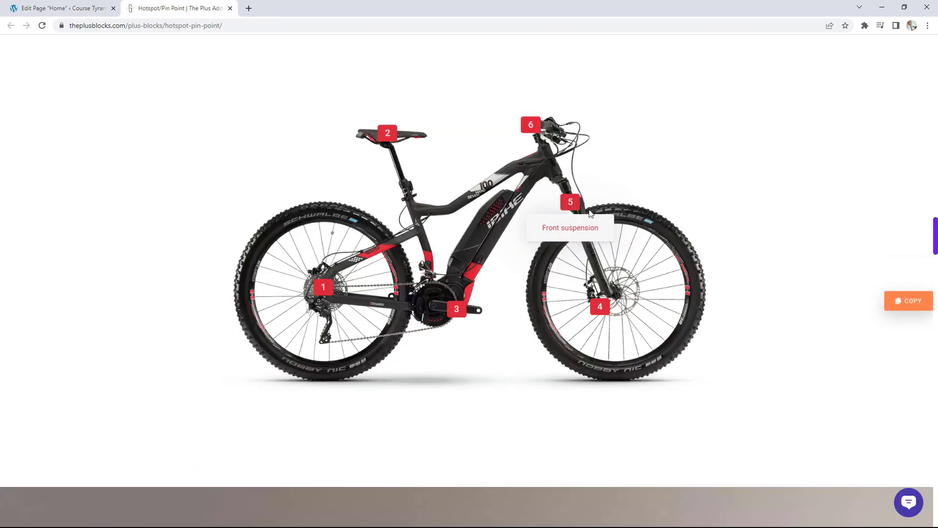
left_click(48, 8)
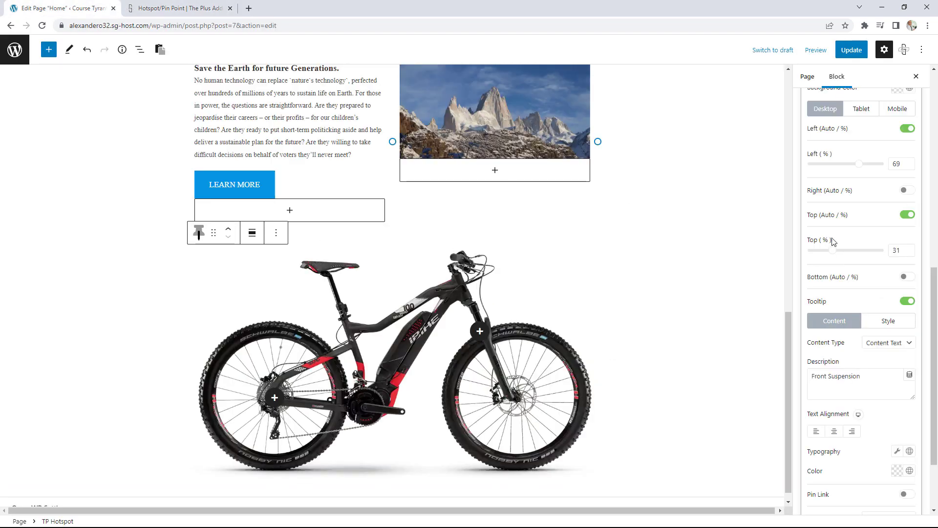
Update the Home page with the second pin and check the bicycle hotspot's tooltips on the live page.
left_click(851, 49)
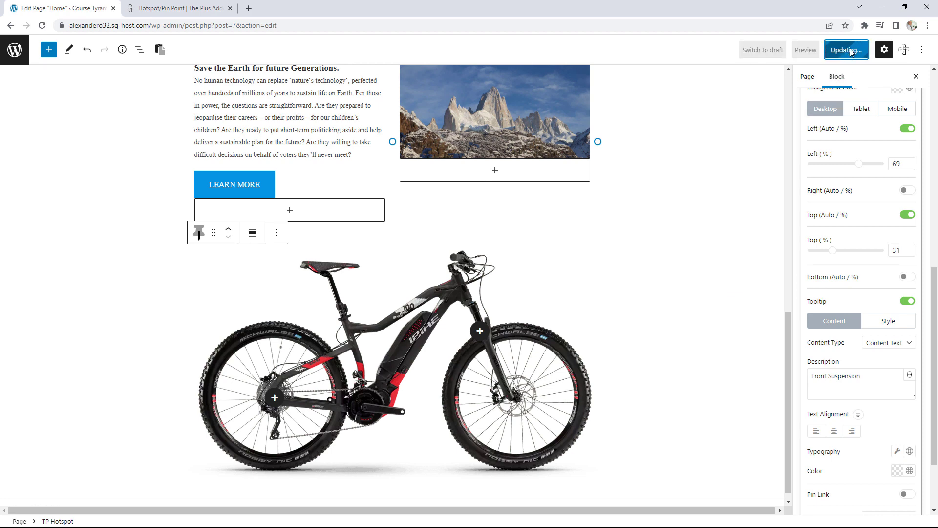
left_click(90, 495)
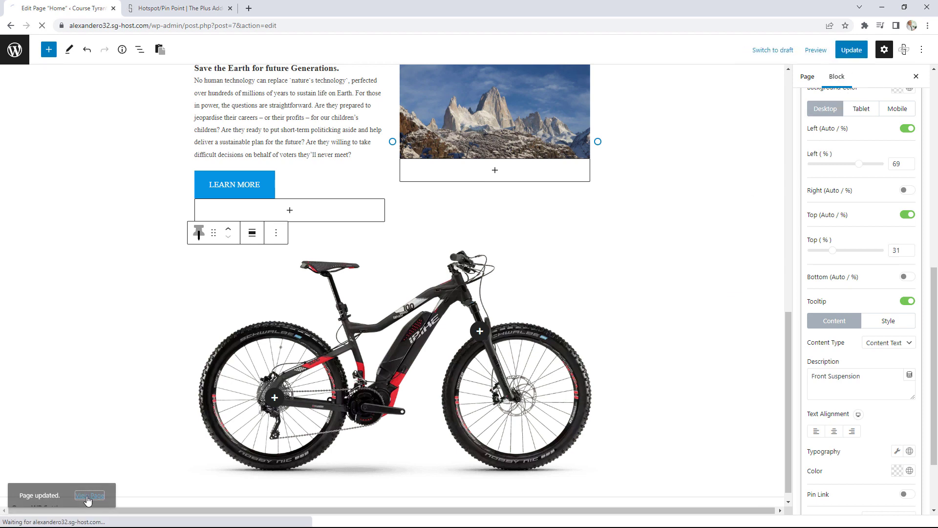
scroll(502, 382, "down", 12)
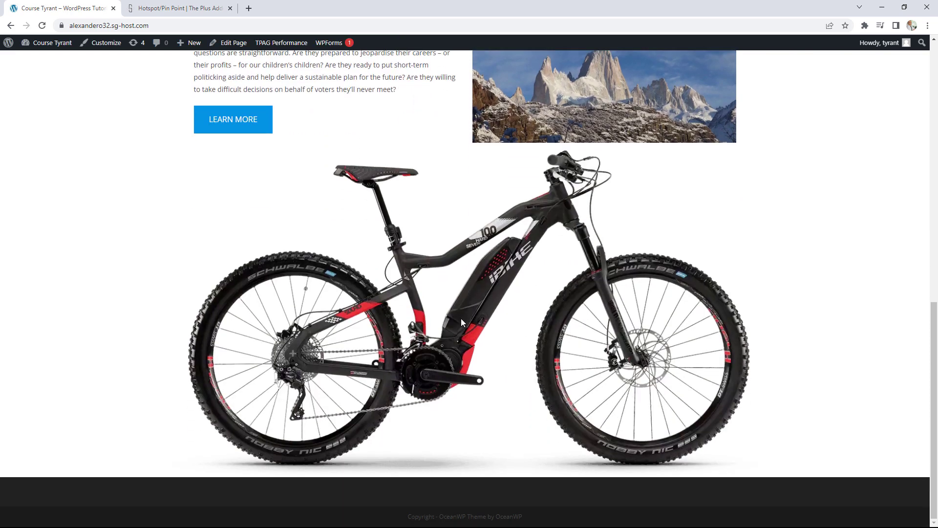
mouse_move(291, 364)
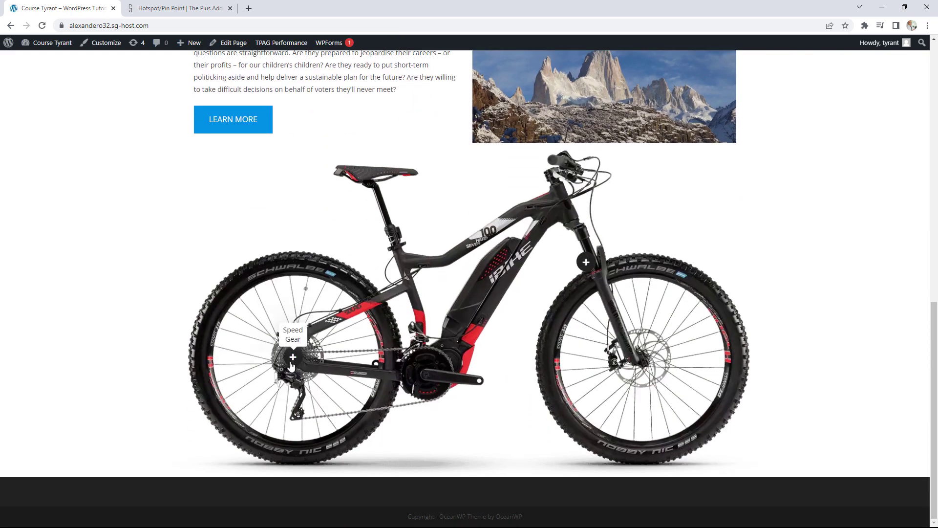
Check the front fork pin's tooltip on the live page, reopen the Home page for editing and expand Pin 1's settings in the bicycle hotspot.
mouse_move(595, 267)
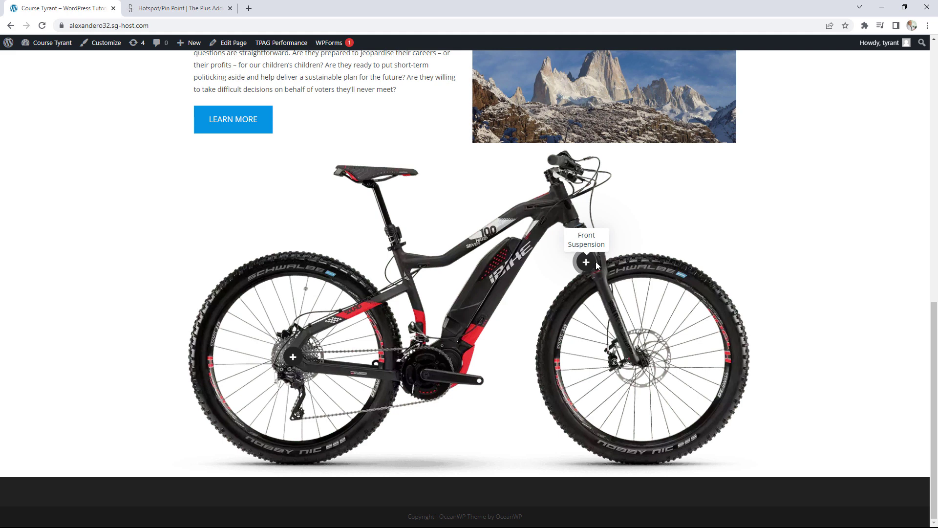
left_click(237, 44)
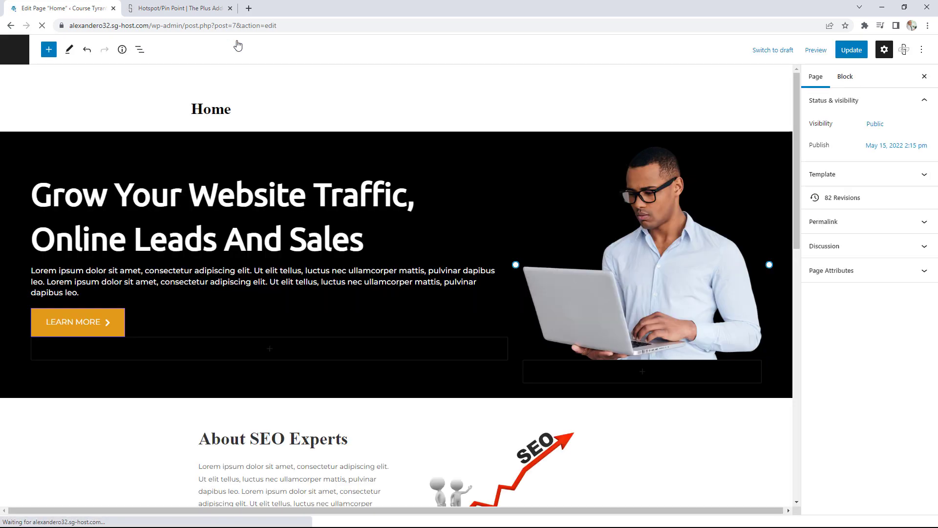
scroll(524, 171, "down", 12)
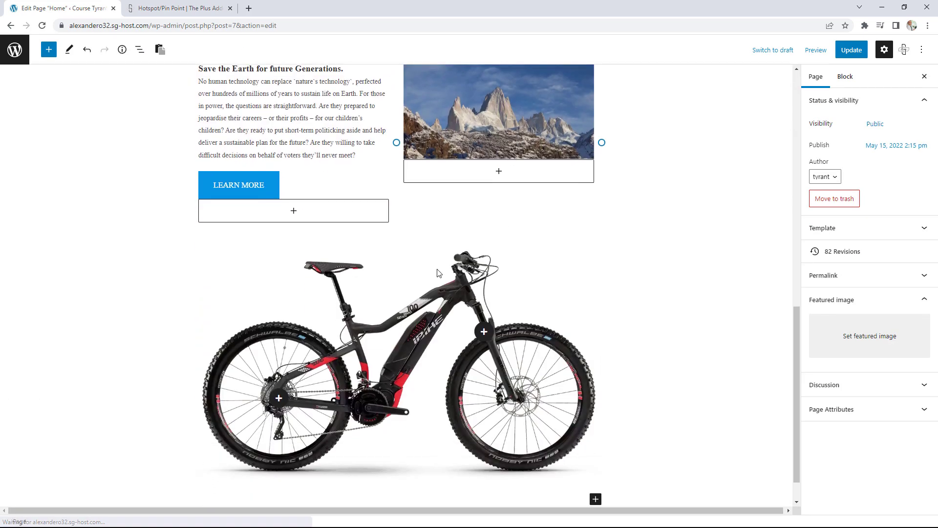
left_click(576, 305)
left_click(859, 339)
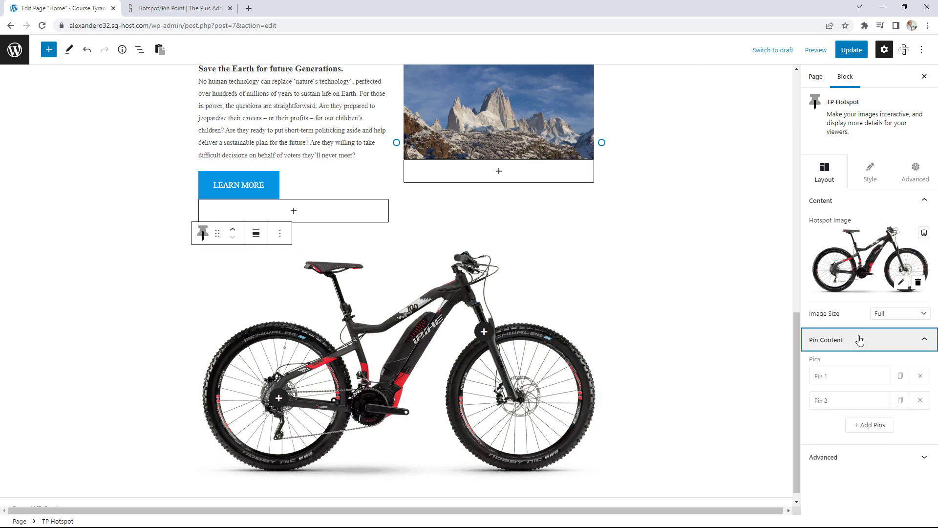
left_click(850, 377)
scroll(850, 378, "down", 3)
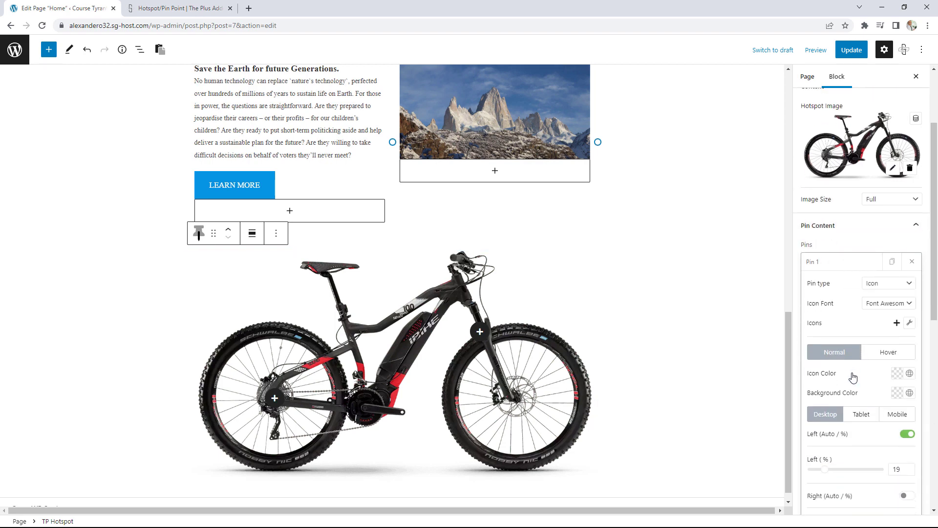
scroll(853, 377, "up", 5)
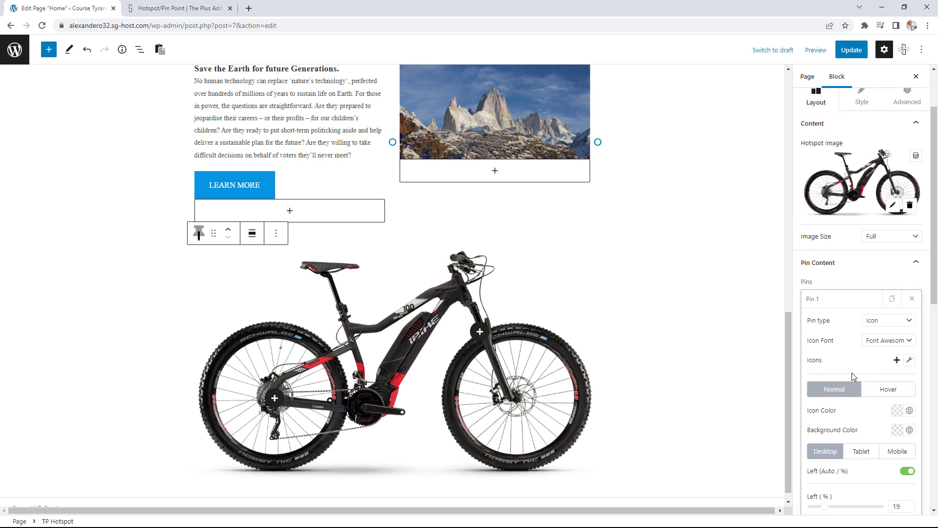
Set the bicycle hotspot's pin icon size to 45 px and pin image size to 84 px, and open its advanced options.
left_click(863, 176)
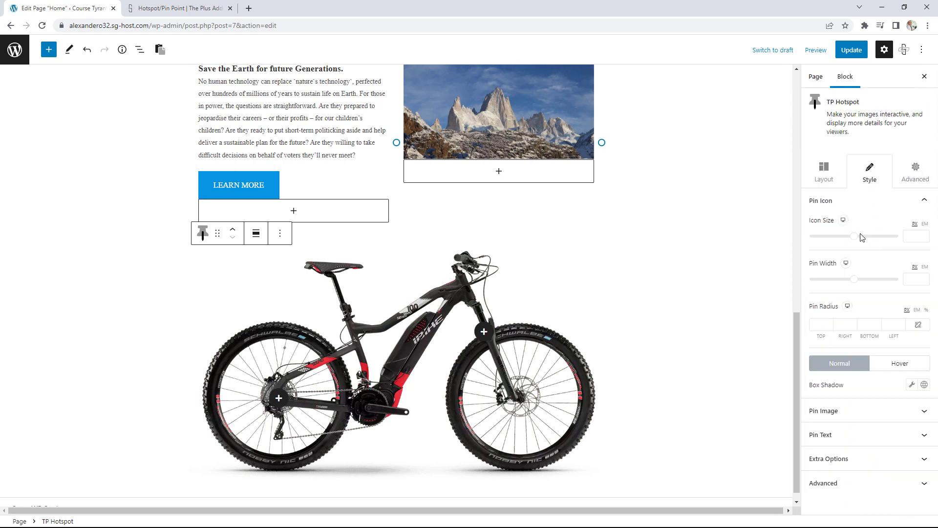
left_click_drag(855, 237, 833, 239)
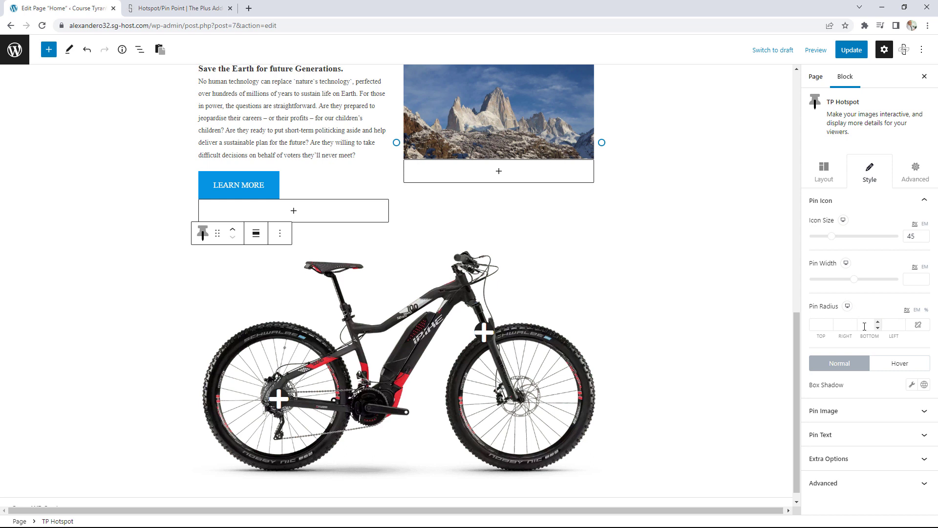
left_click(868, 414)
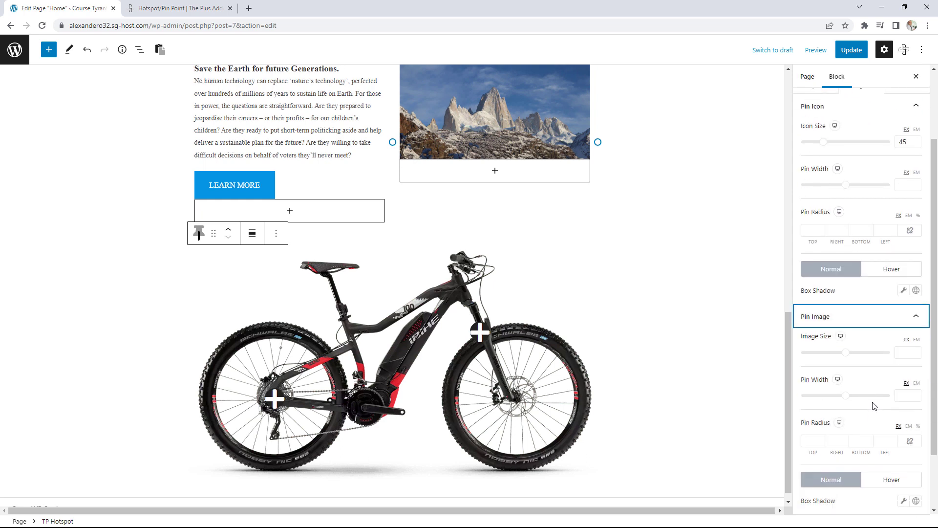
left_click(845, 353)
left_click_drag(847, 353, 839, 353)
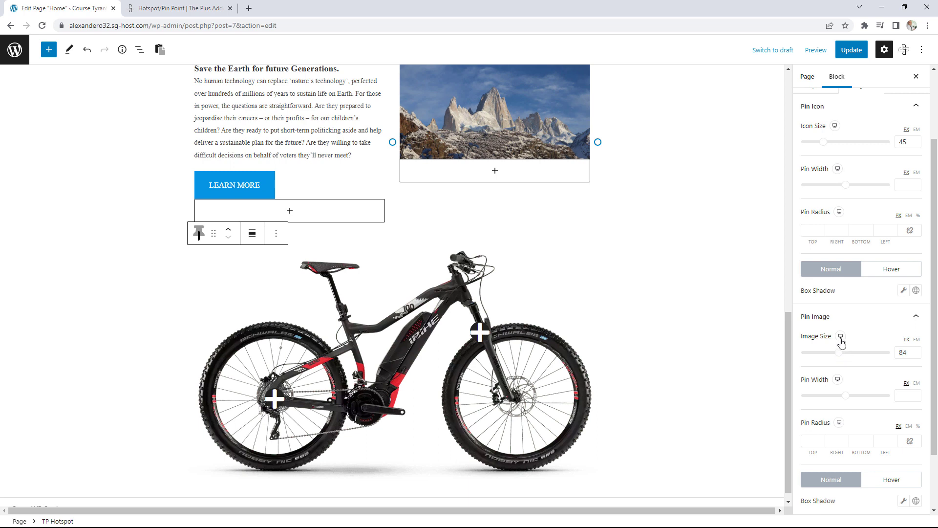
scroll(841, 341, "up", 2)
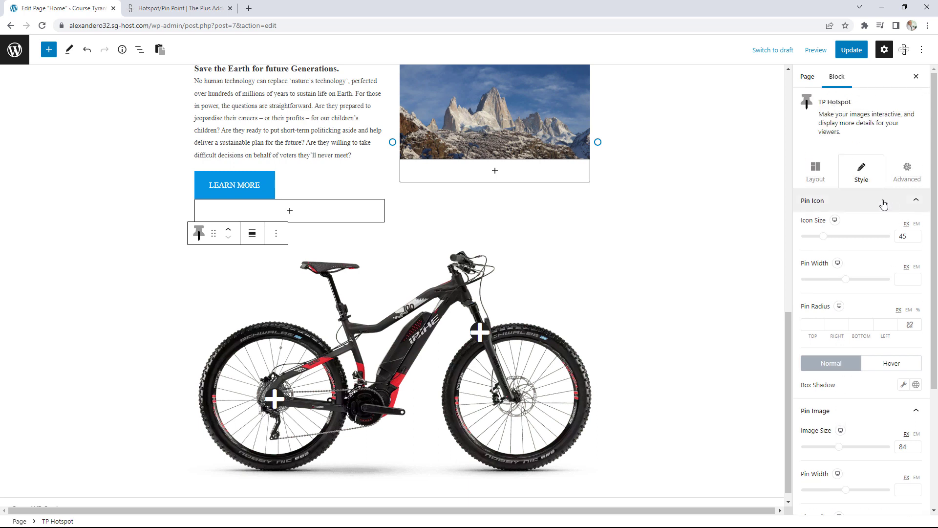
left_click(908, 169)
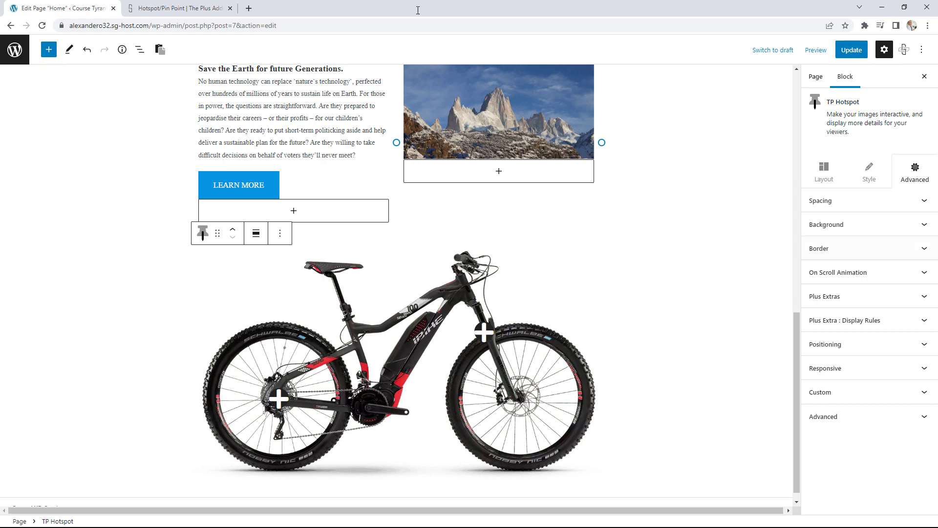
Look over the Pro Paragraph block page and the Live Copy Paste page on The Plus Blocks website.
left_click(187, 7)
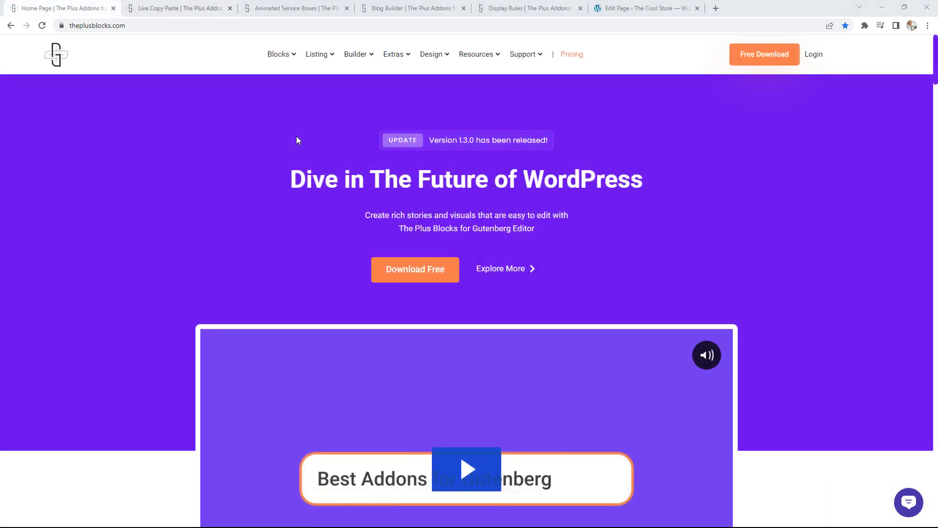
mouse_move(295, 59)
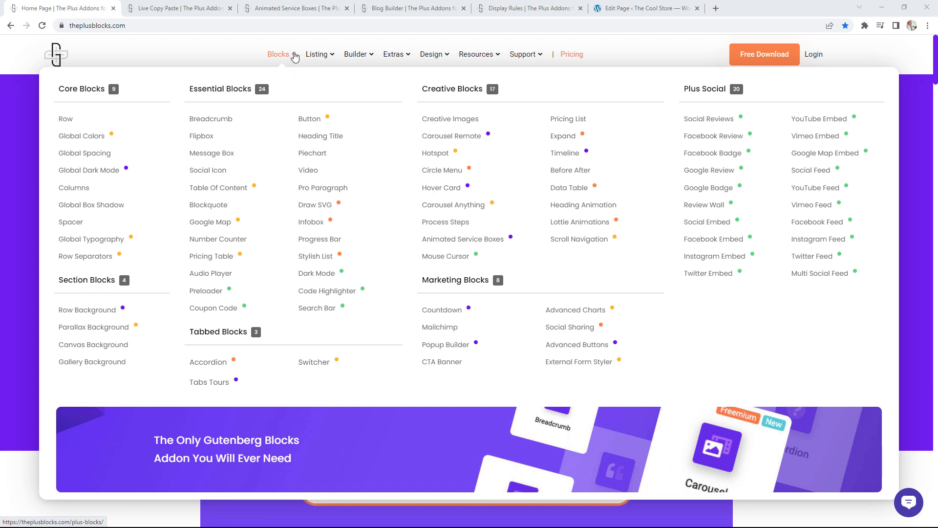
left_click(329, 190)
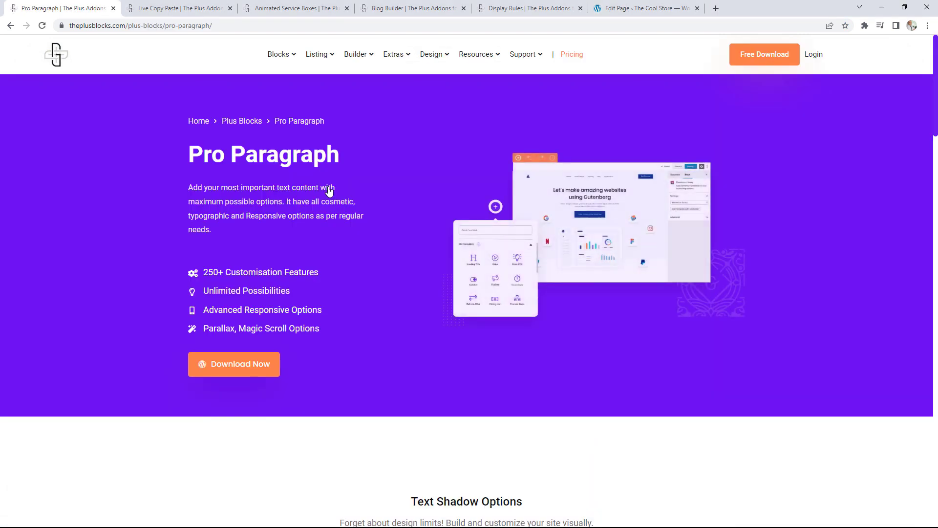
scroll(417, 205, "down", 6)
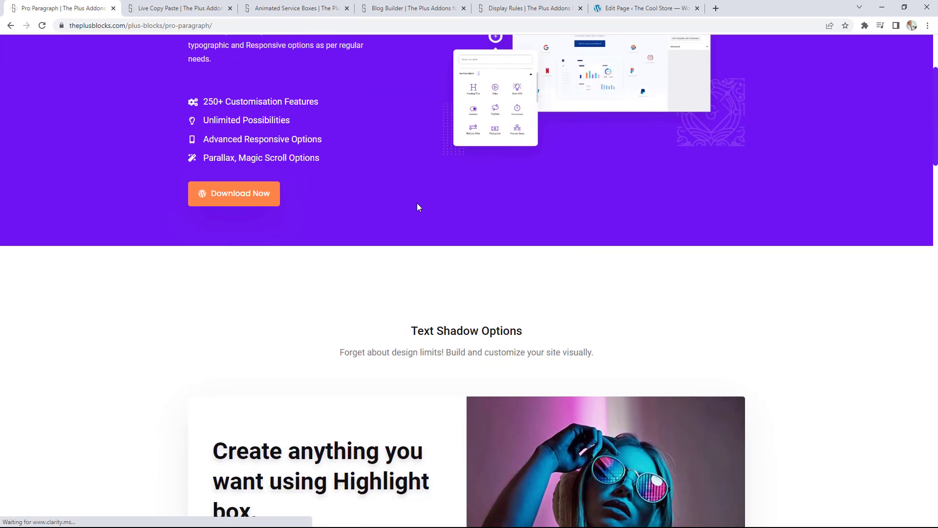
scroll(417, 206, "up", 3)
scroll(417, 203, "up", 3)
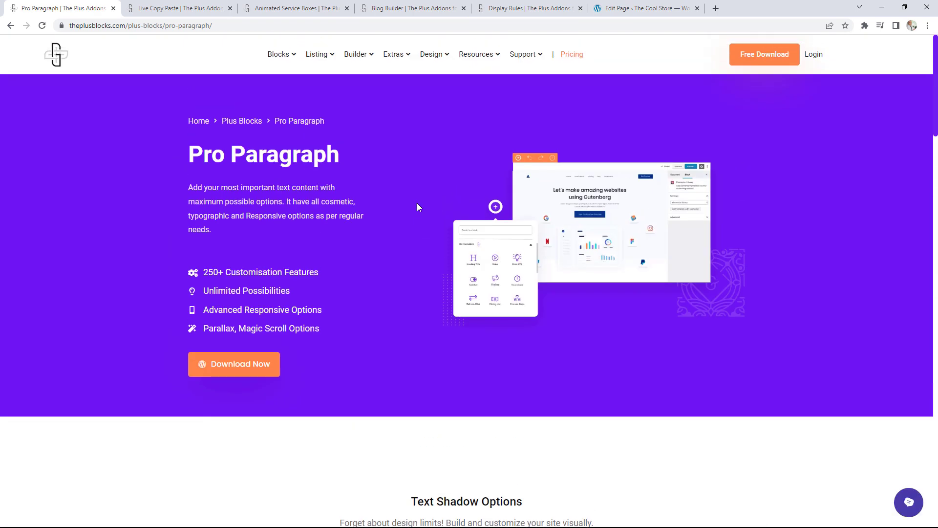
left_click(175, 9)
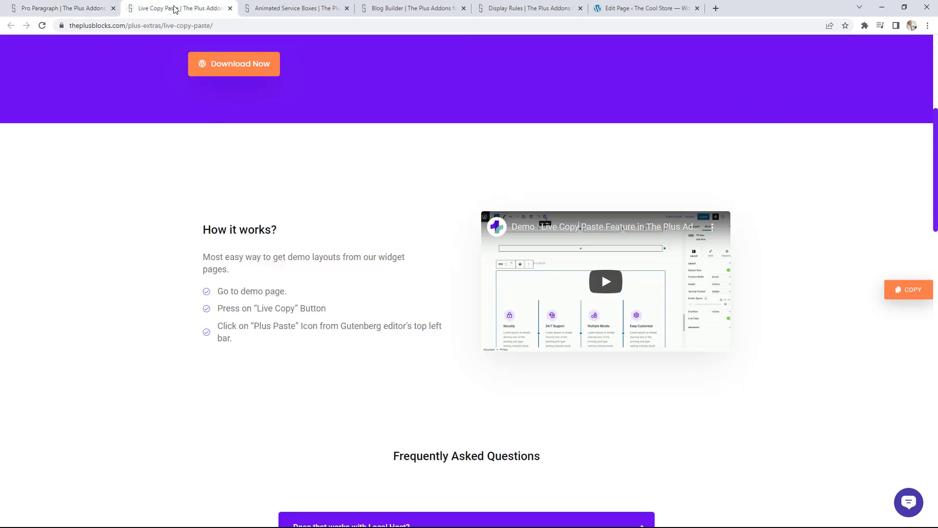
scroll(311, 169, "up", 5)
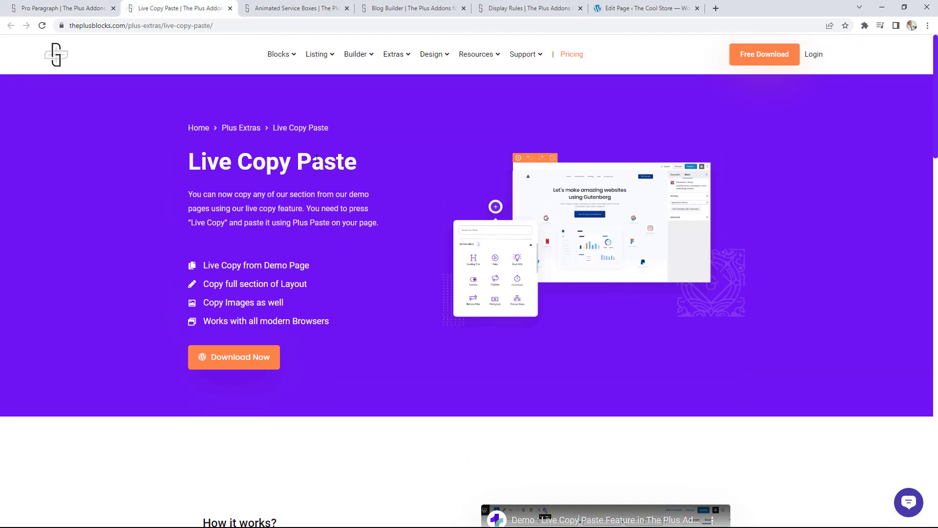
Copy the "Portfolio Style1 – Example 1" section from the Animated Service Boxes demo page with Live Copy.
left_click(326, 7)
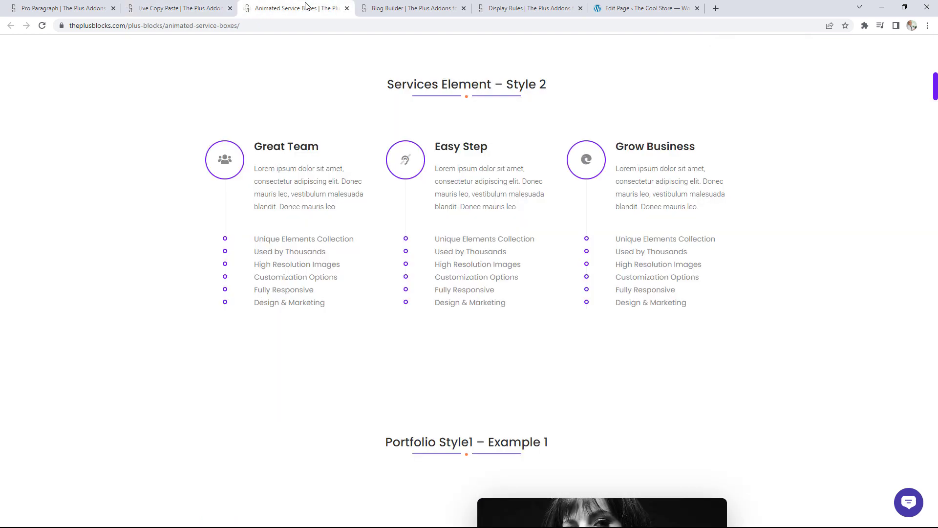
scroll(590, 272, "up", 10)
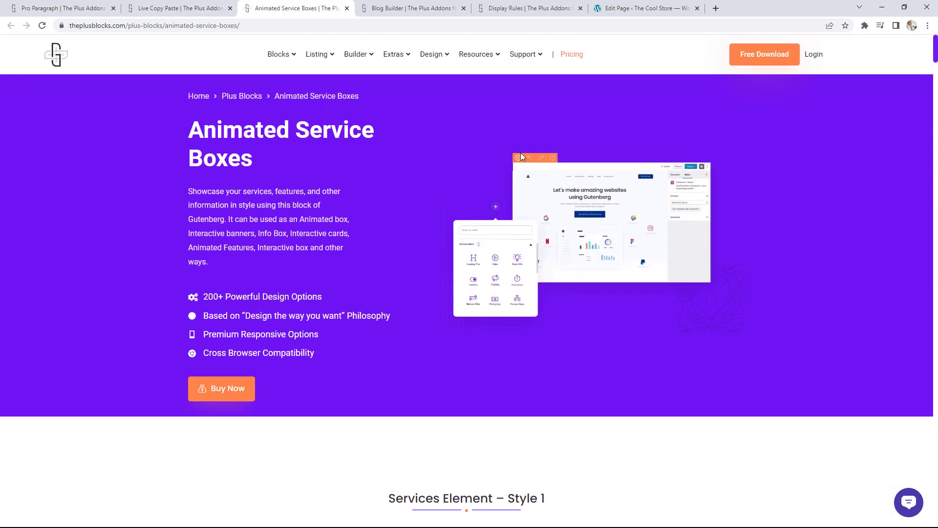
scroll(590, 161, "down", 9)
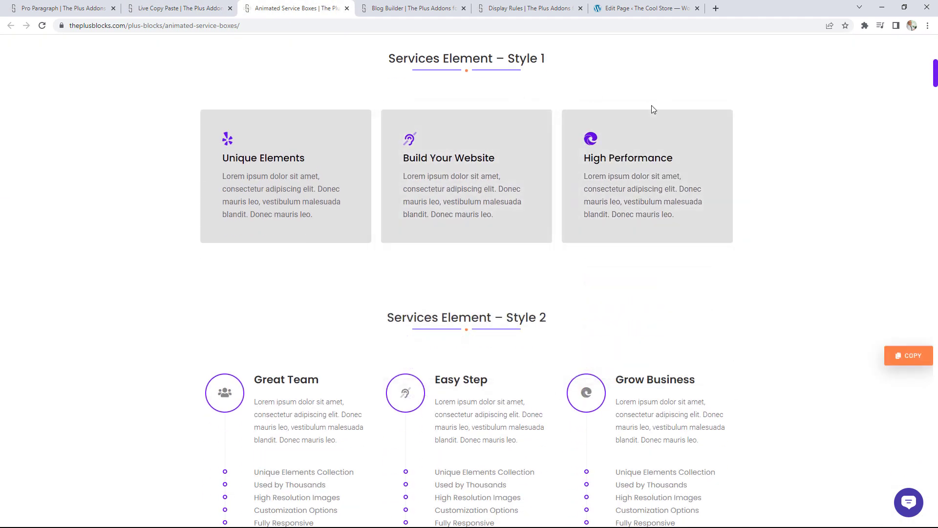
scroll(812, 261, "down", 12)
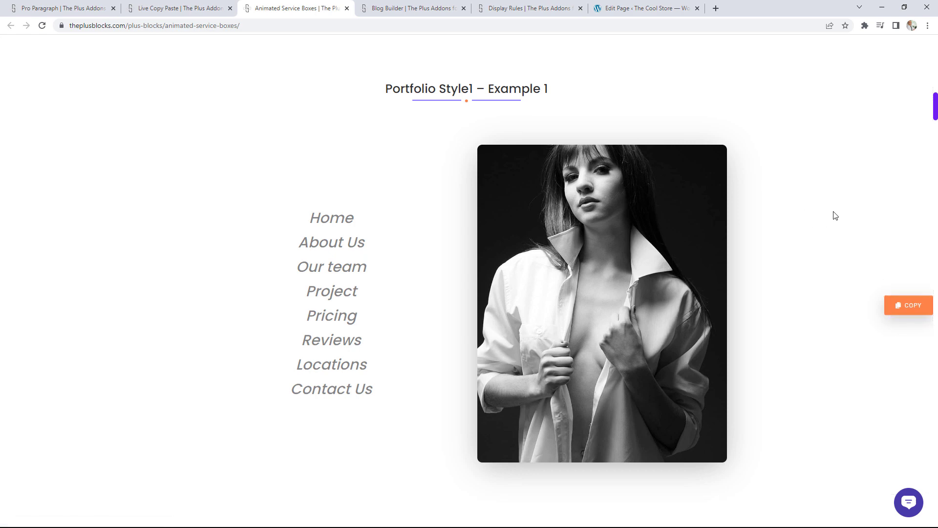
left_click(910, 308)
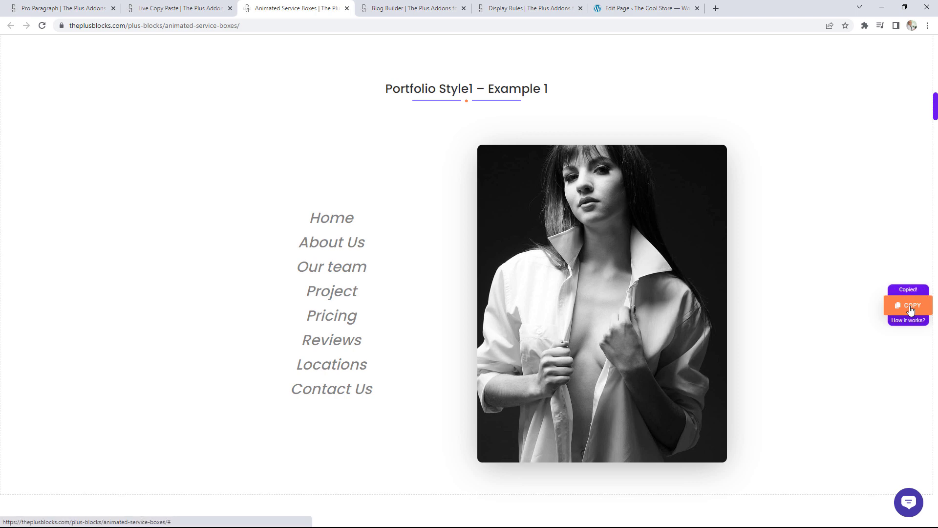
Insert the copied portfolio section into The Cool Store page with Plus Paste and review the new row.
left_click(650, 7)
scroll(771, 143, "down", 10)
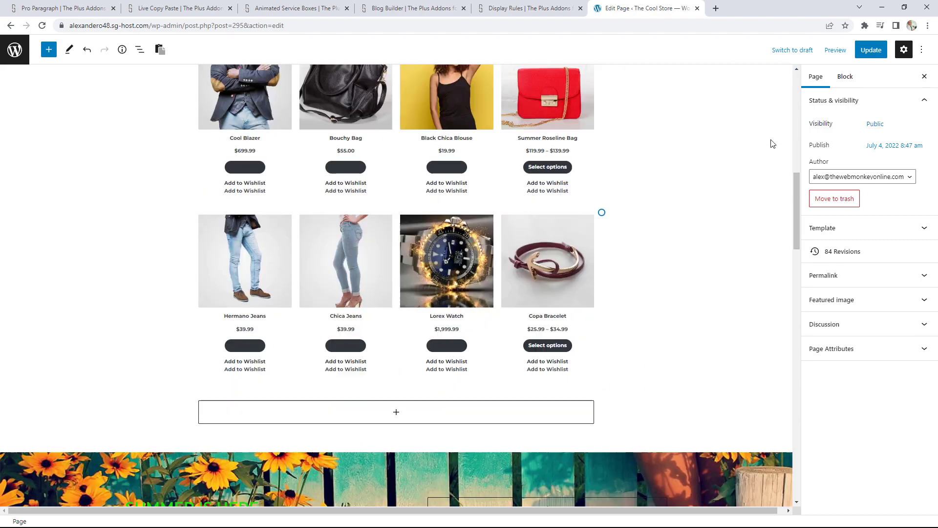
scroll(771, 142, "down", 15)
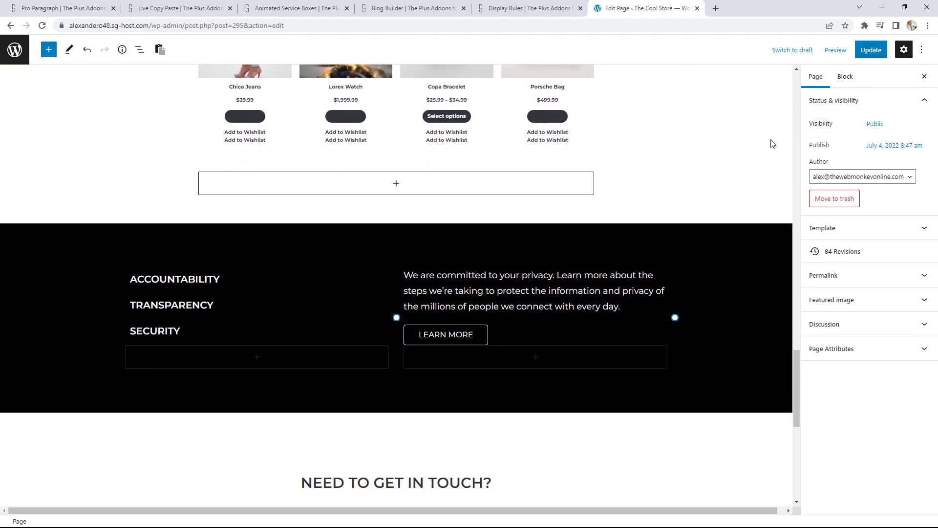
left_click(296, 8)
left_click(646, 7)
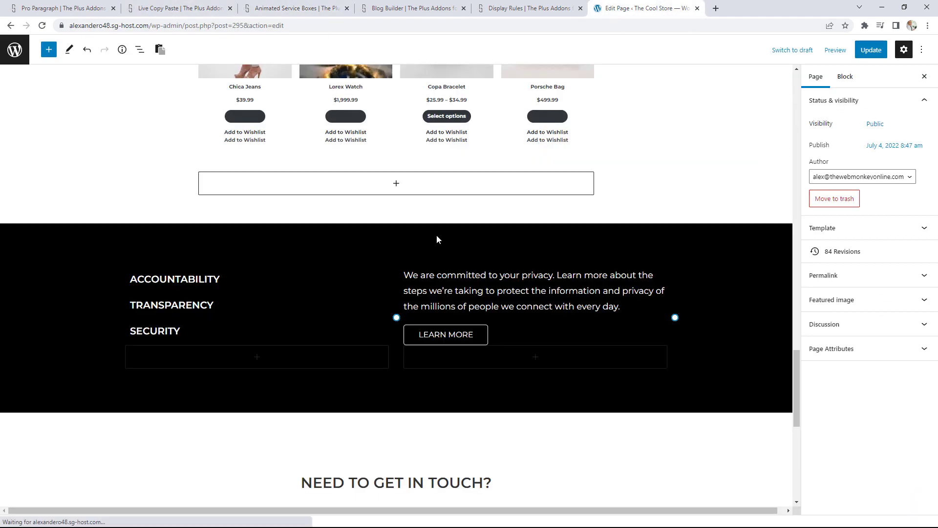
left_click(395, 186)
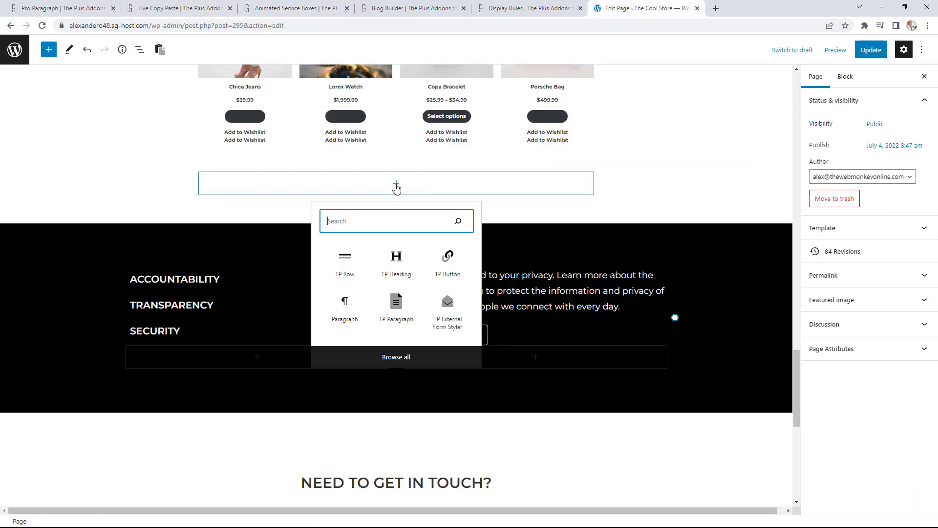
left_click(163, 55)
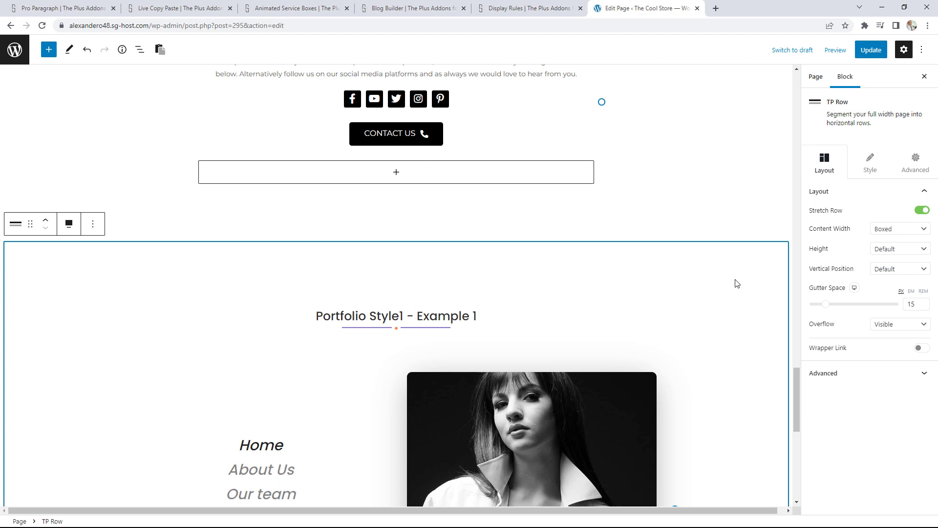
scroll(467, 376, "down", 5)
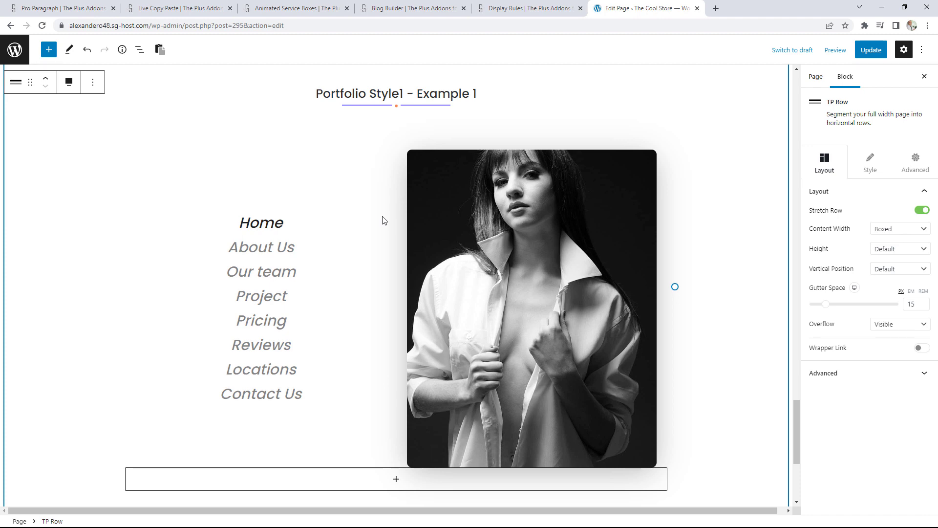
Examine the post blocks on the Blog Builder page and open the Display Rules page on The Plus Blocks website.
left_click(293, 8)
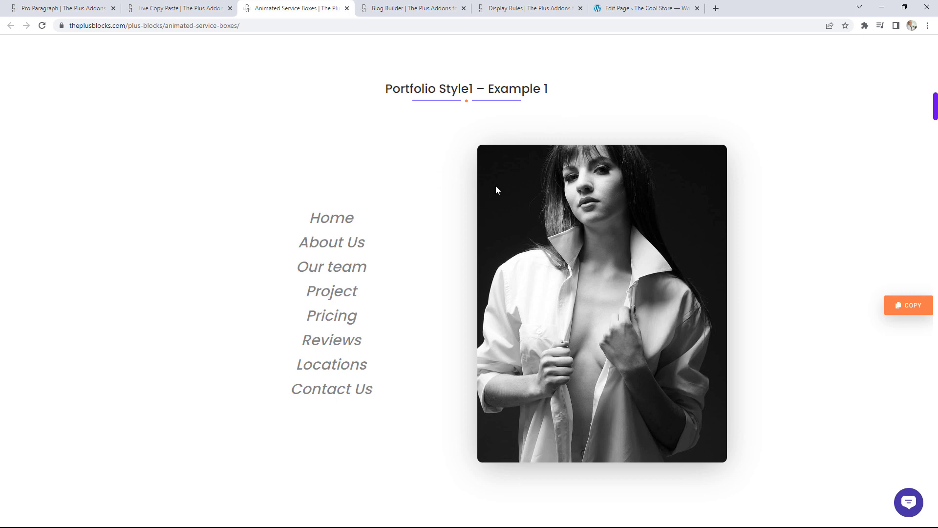
left_click(416, 9)
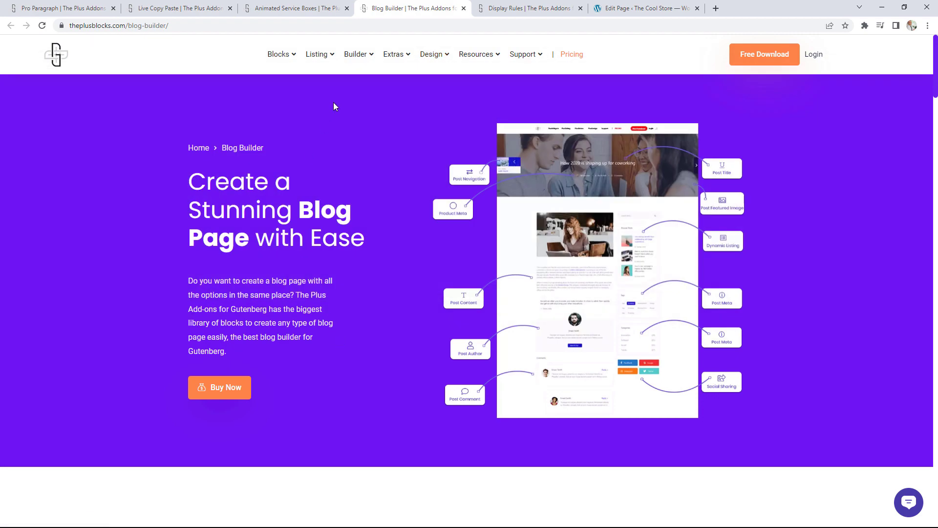
scroll(413, 200, "down", 9)
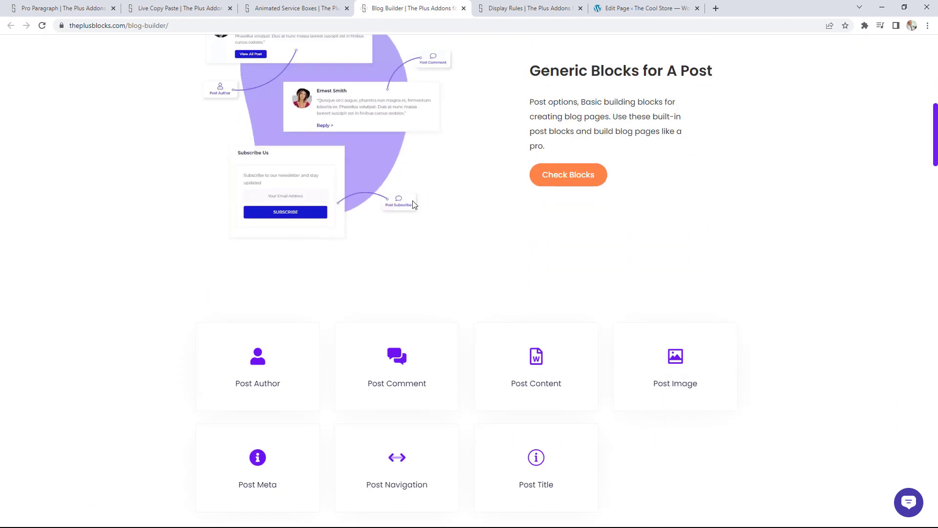
scroll(413, 203, "down", 3)
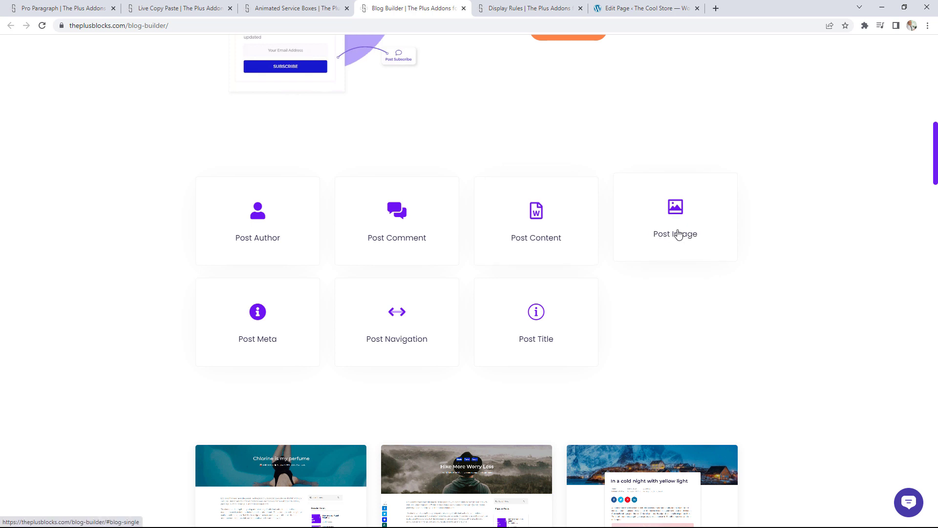
left_click(522, 5)
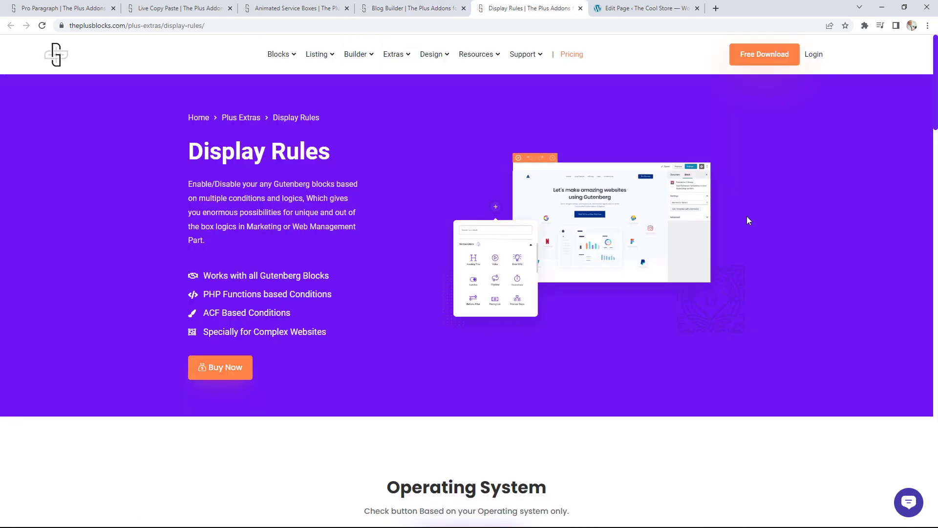
Examine the condition examples and the Conditions Set list on the Display Rules page, and bring up the site's full list of blocks.
scroll(746, 220, "down", 1)
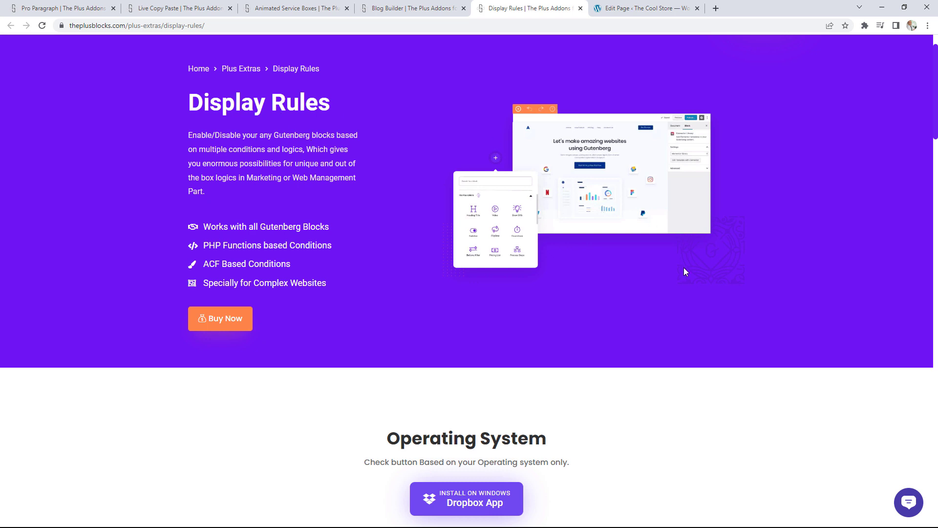
scroll(684, 268, "down", 3)
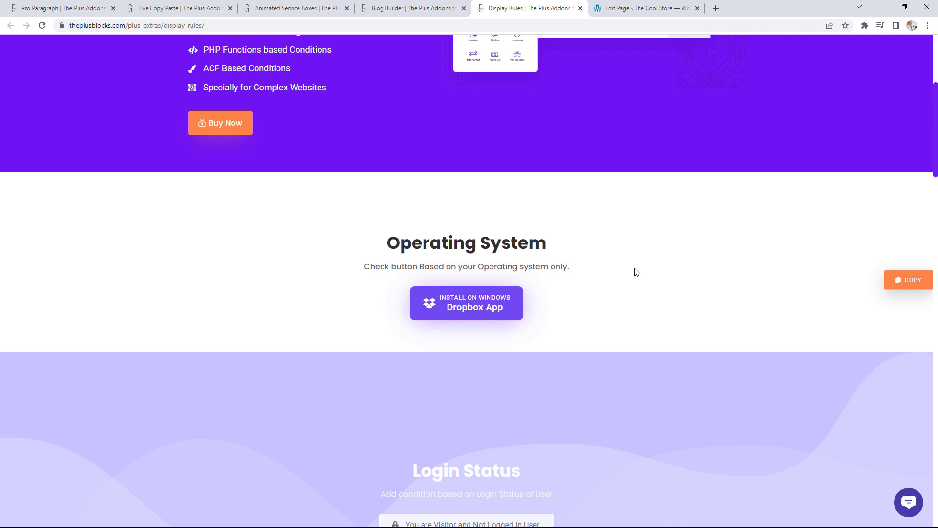
scroll(676, 237, "down", 9)
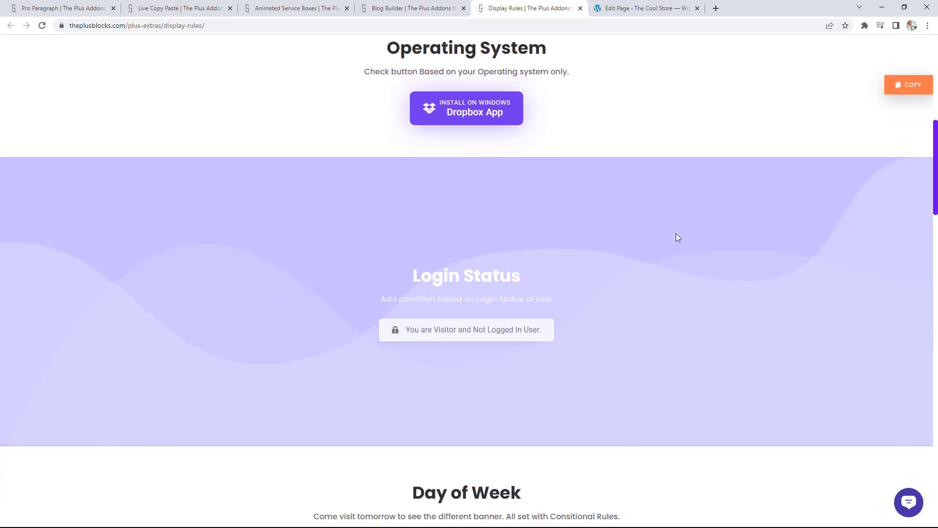
scroll(678, 238, "down", 7)
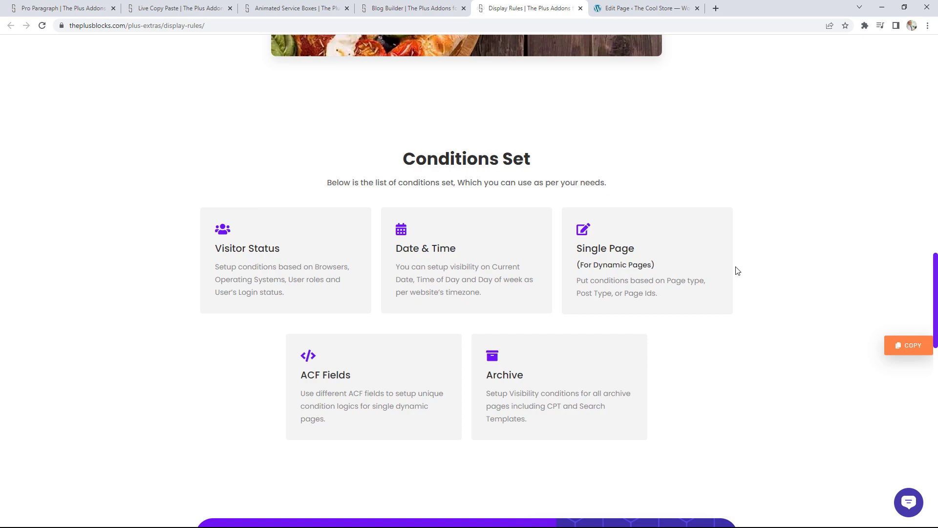
scroll(737, 271, "up", 20)
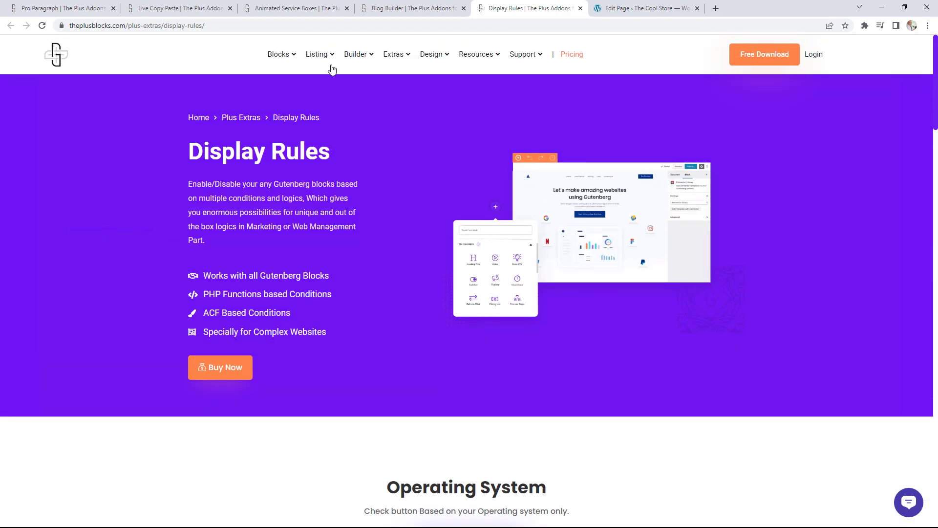
mouse_move(295, 63)
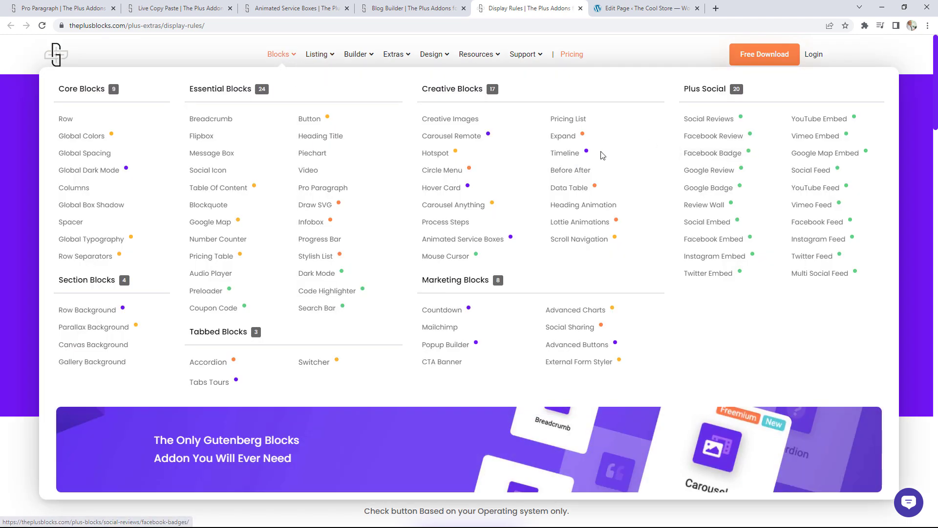